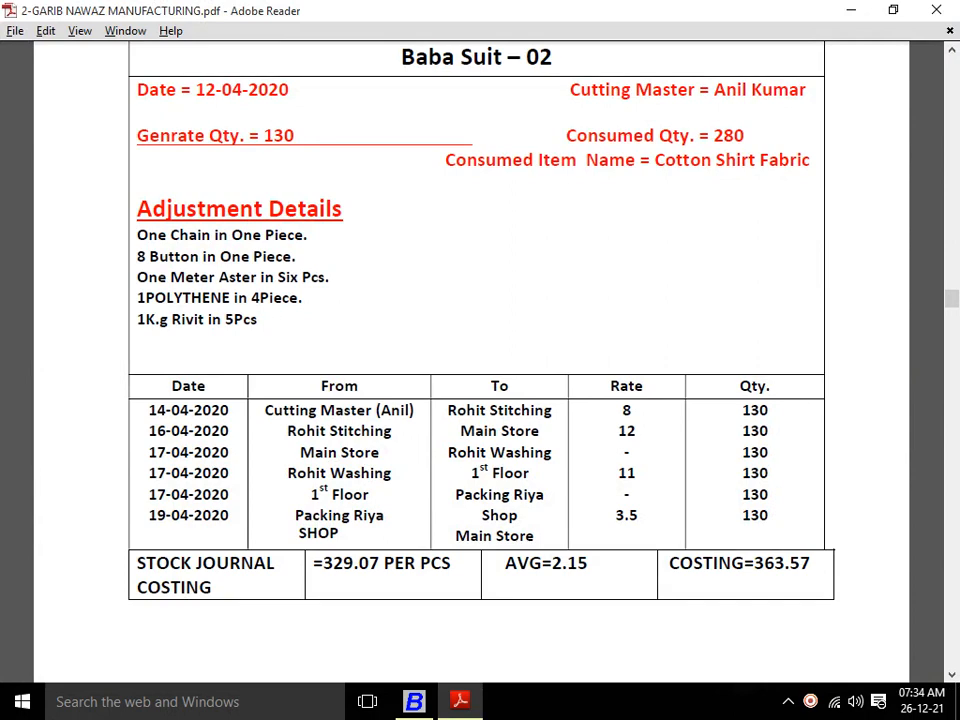
# Review the adjustment details, transfer tables and costing for Baba Suit 01 and Baba Suit 02 in the manufacturing PDF
pyautogui.press('Left')
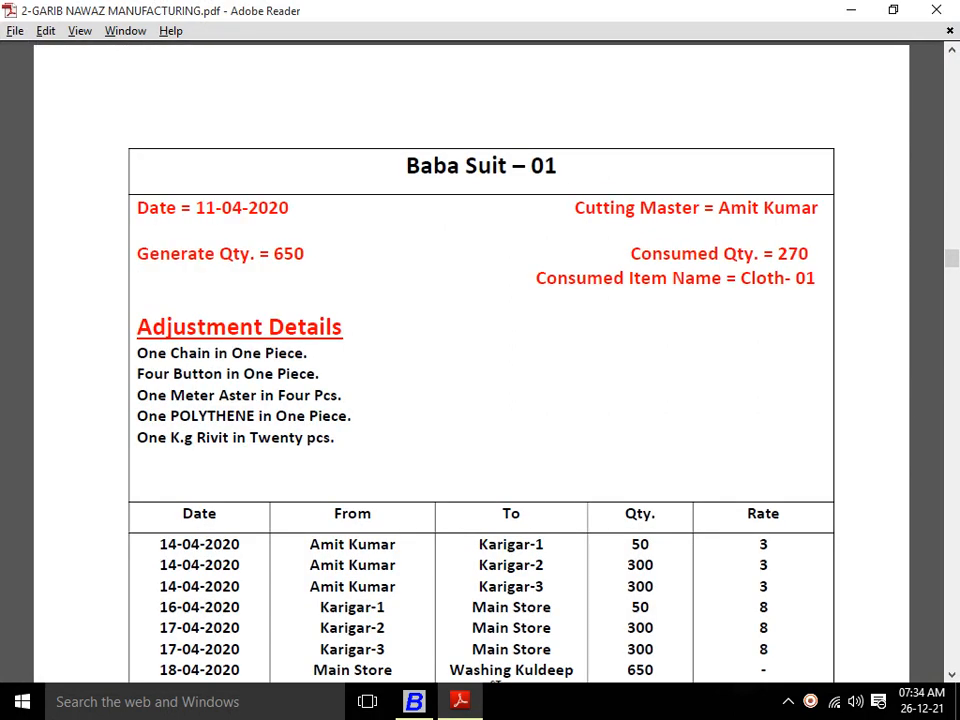
pyautogui.scroll(-1, 480, 400)
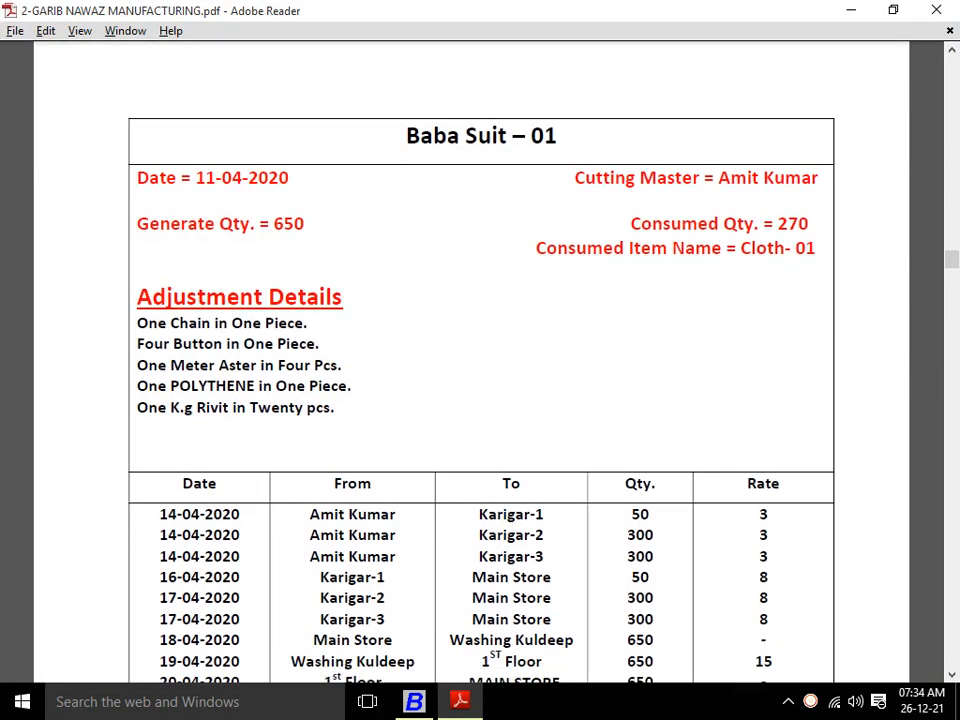
pyautogui.scroll(-4, 480, 380)
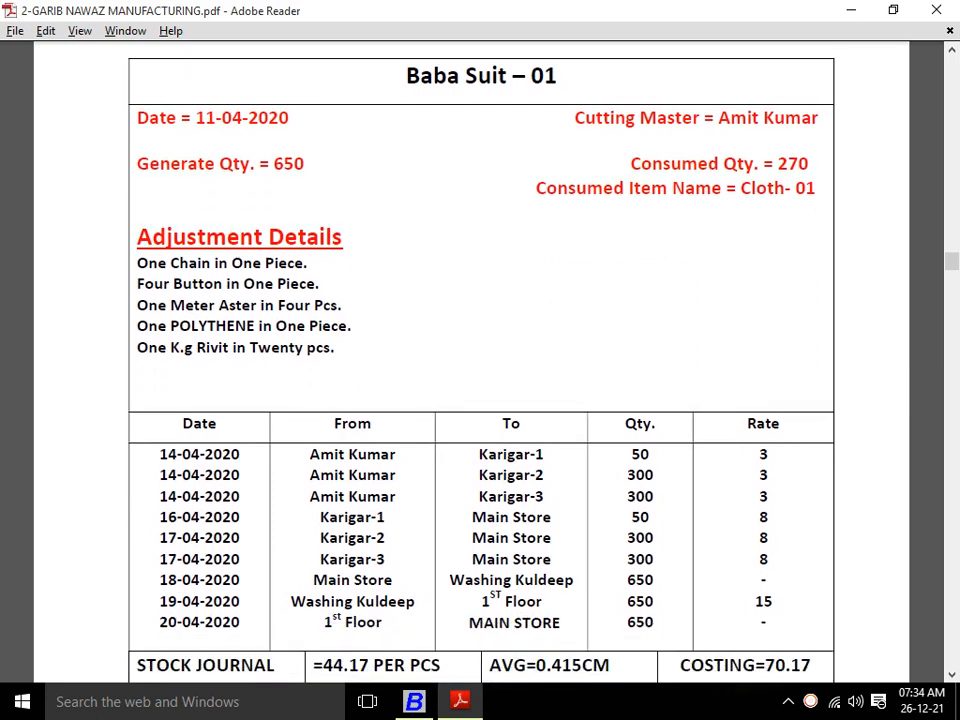
pyautogui.scroll(-1, 480, 380)
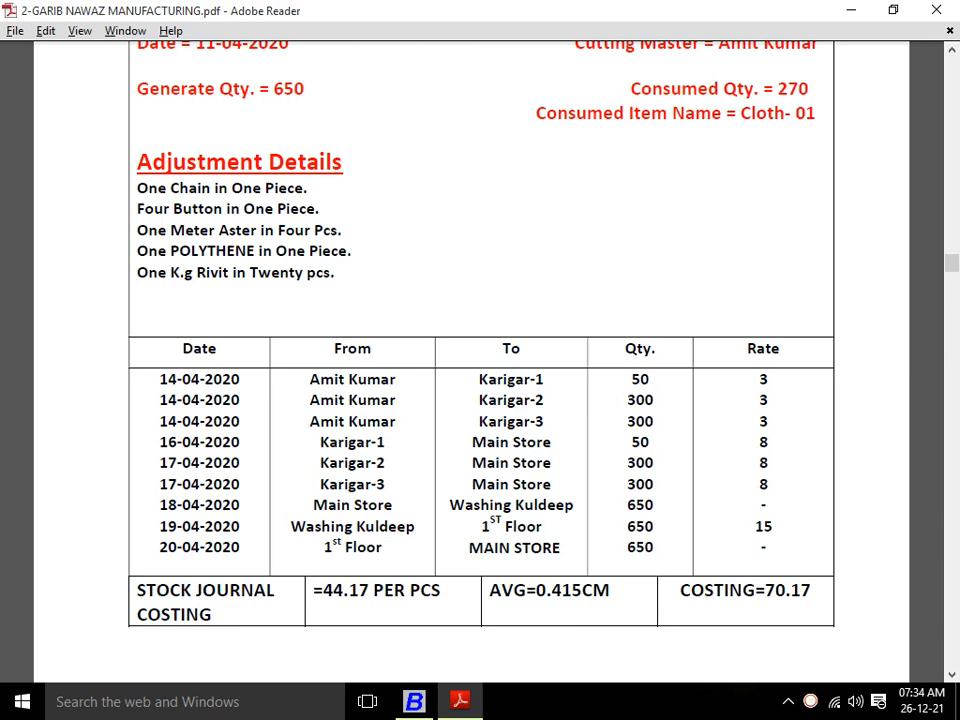
pyautogui.scroll(-1, 480, 380)
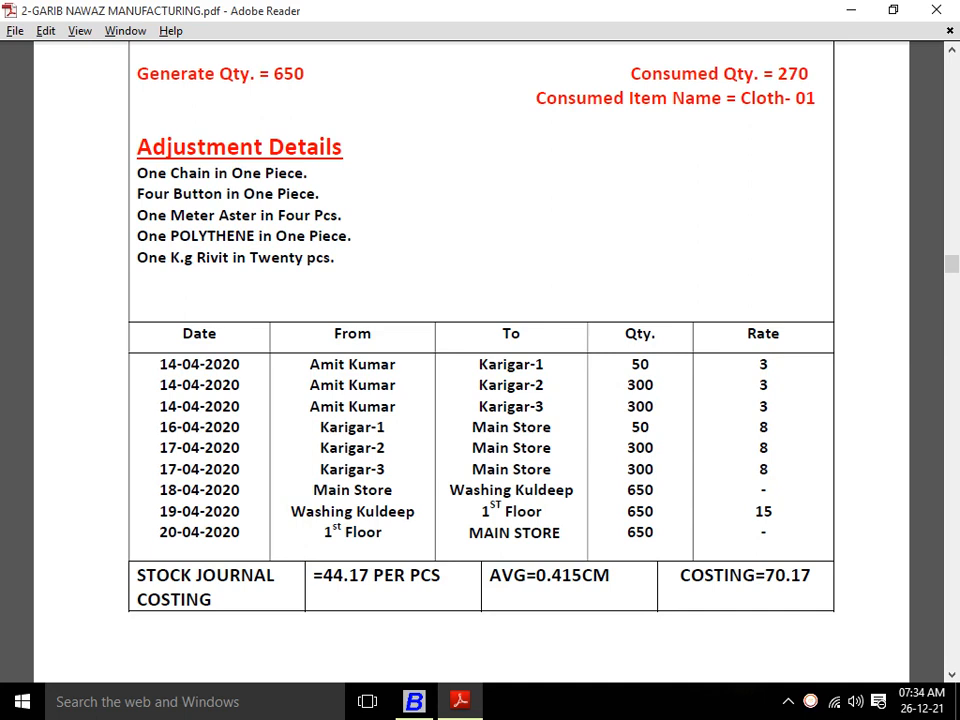
pyautogui.scroll(-5, 480, 360)
pyautogui.scroll(-3, 480, 360)
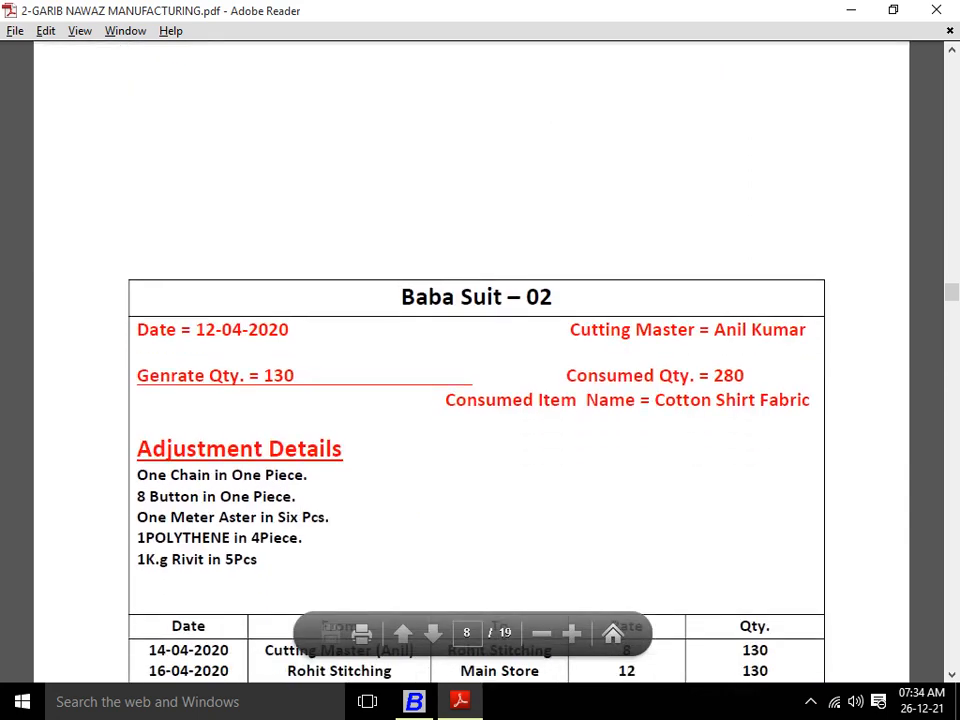
pyautogui.scroll(-2, 480, 360)
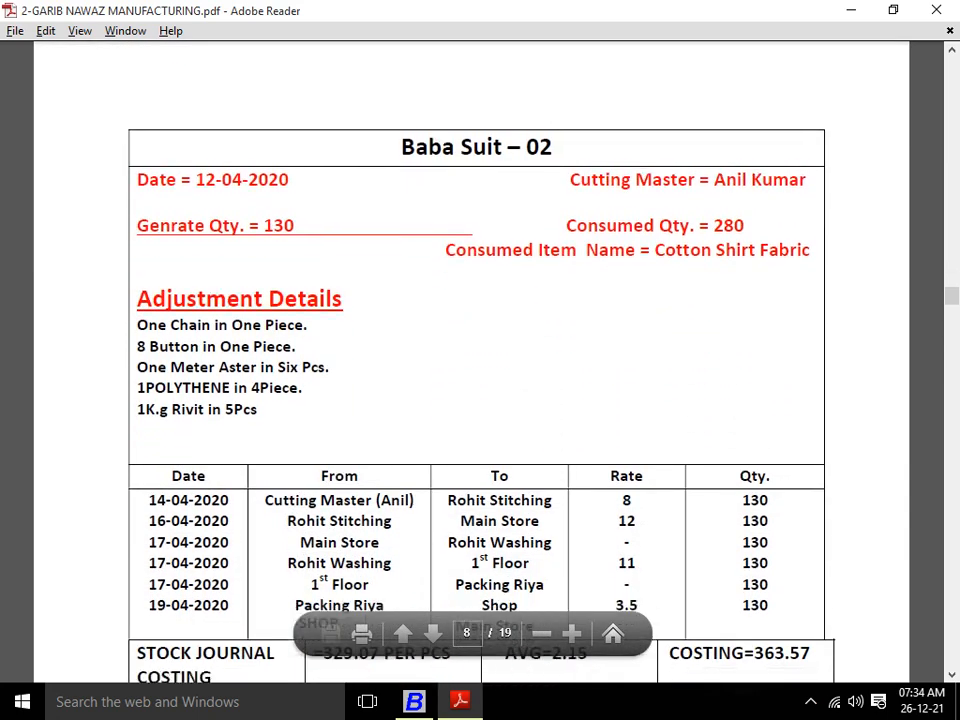
pyautogui.scroll(-1, 480, 360)
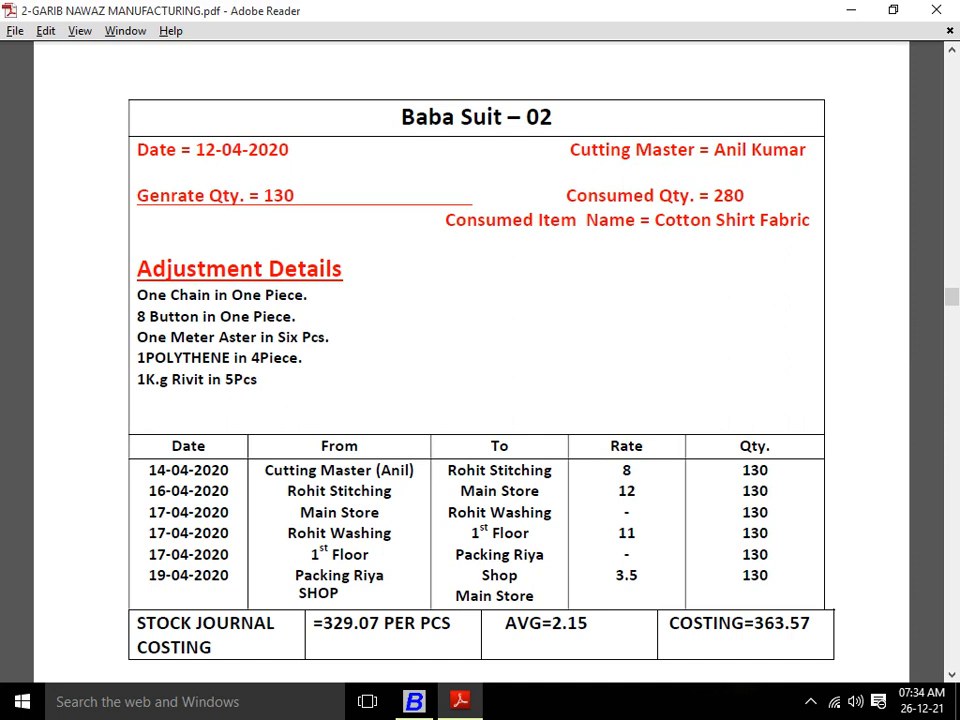
pyautogui.scroll(-3, 480, 360)
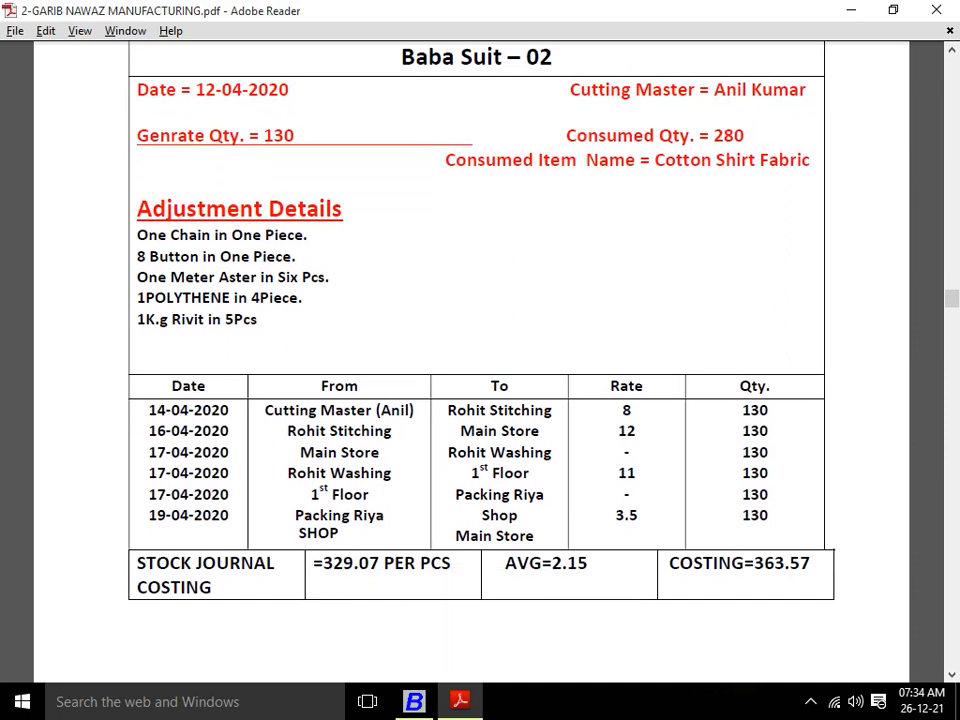
# Switch to Busy and open a new Stock Transfer voucher in the Main series
pyautogui.hotkey('alt', 'Tab')
pyautogui.press('Down')
pyautogui.press('Down')
pyautogui.press('Down')
pyautogui.press('Down')
pyautogui.press('Down')
pyautogui.press('Down')
pyautogui.press('Down')
pyautogui.press('Down')
pyautogui.press('Down')
pyautogui.press('Down')
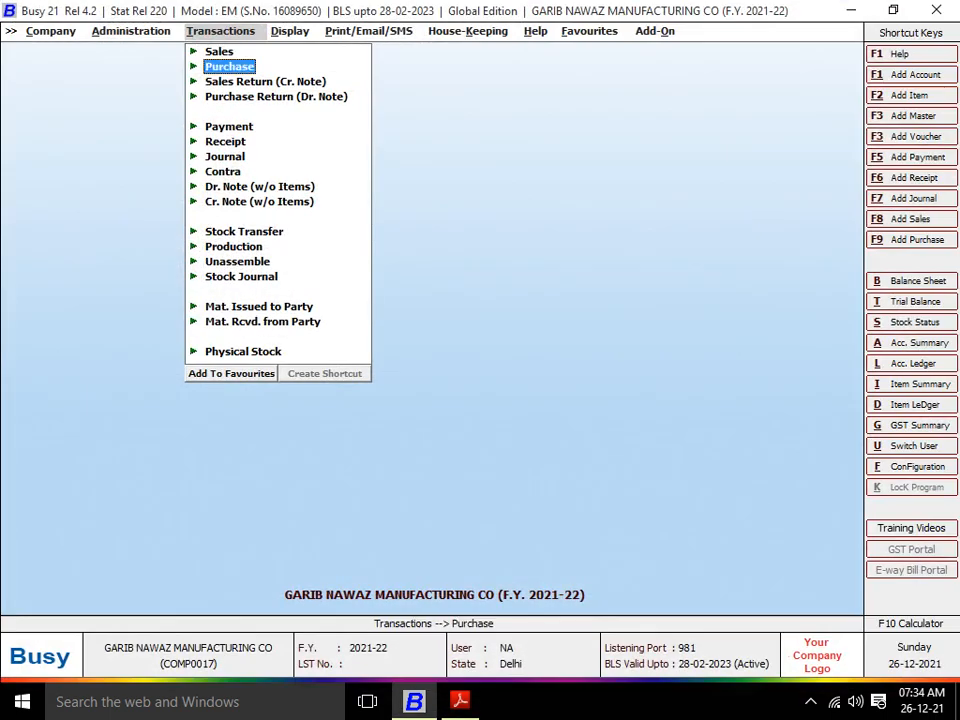
pyautogui.press('Down')
pyautogui.press('Down')
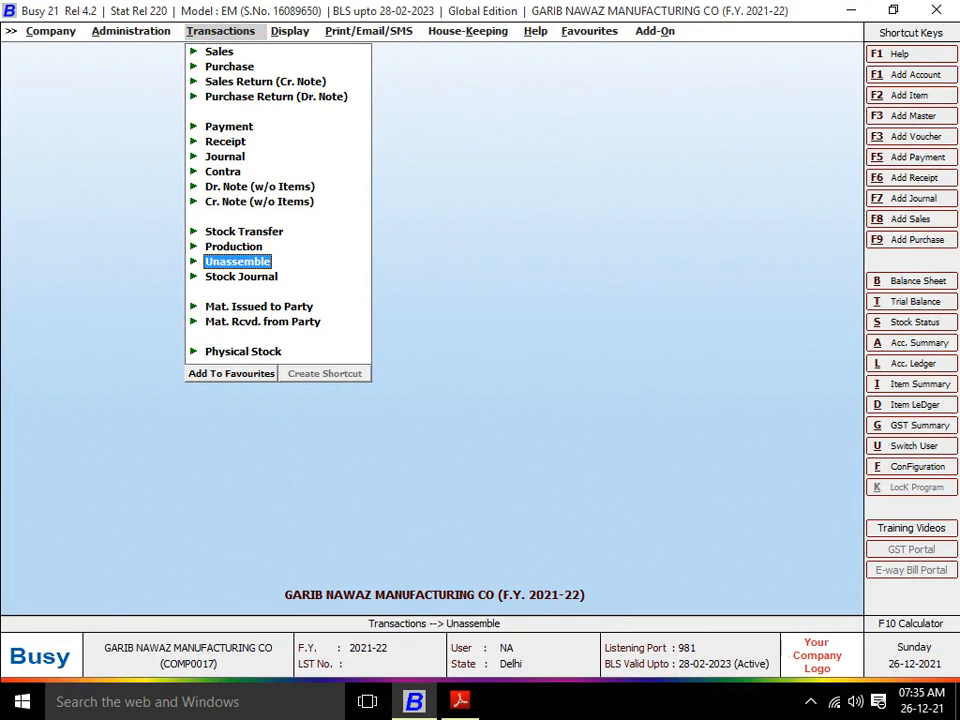
pyautogui.press('Up')
pyautogui.press('Up')
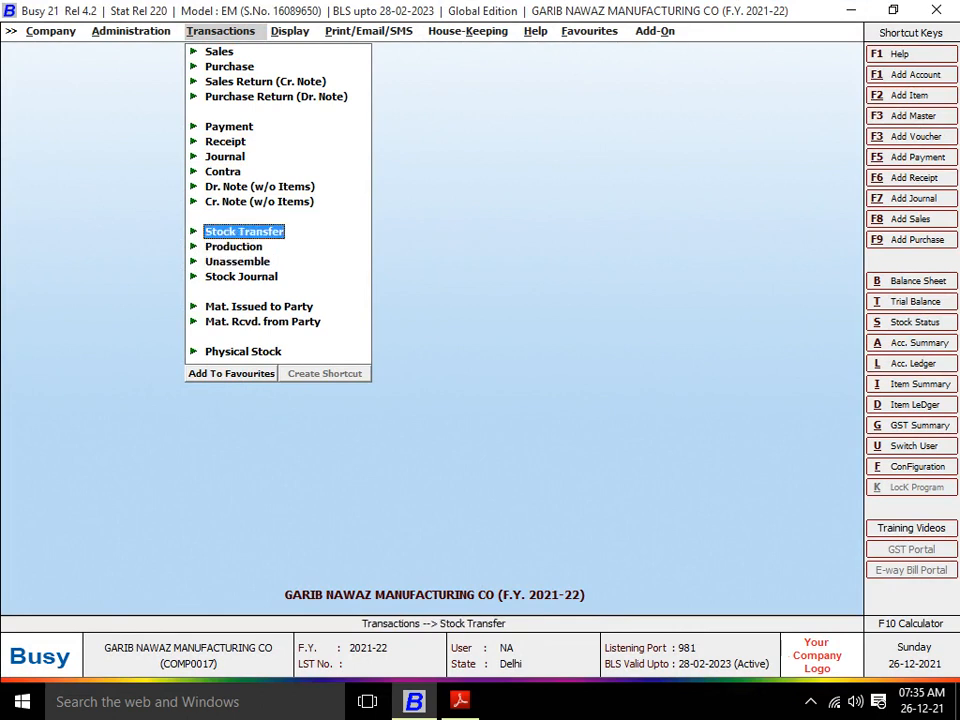
pyautogui.press('Return')
pyautogui.press('Return')
pyautogui.press('Return')
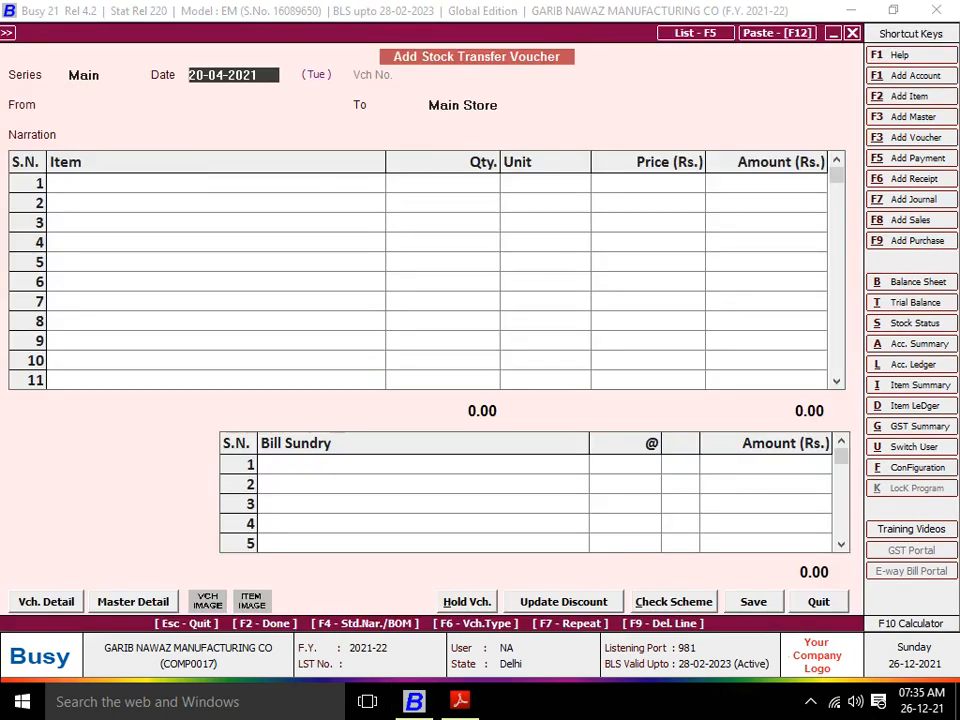
# Date the stock transfer 14-04-2021 and set its source to the cutting master given in the Baba Suit 02 sheet
pyautogui.hotkey('alt', 'Tab')
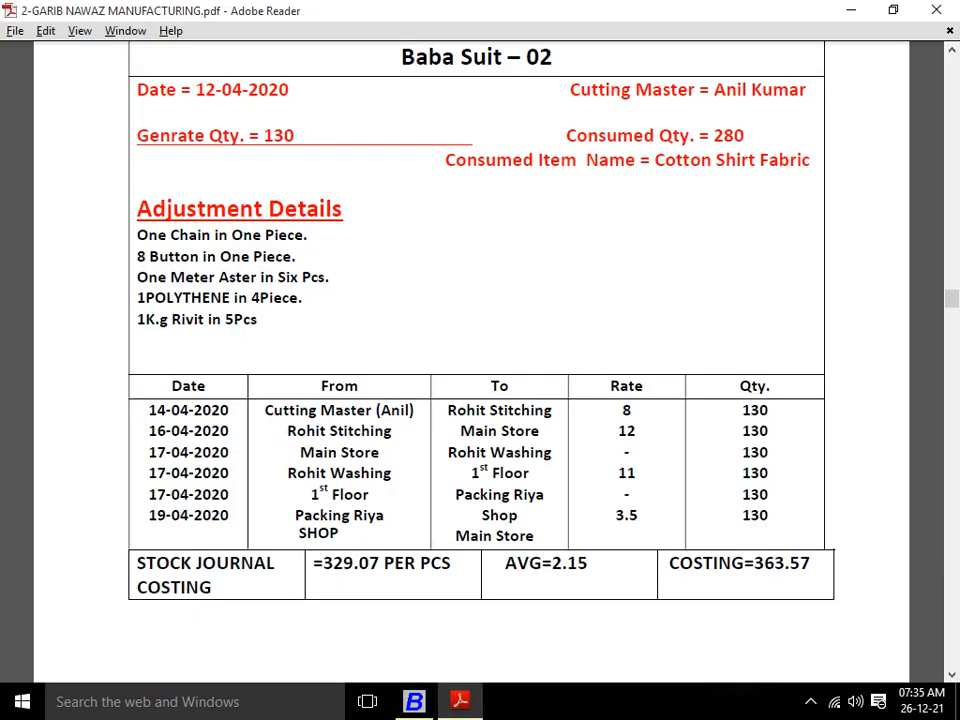
pyautogui.hotkey('alt', 'Tab')
pyautogui.write('14-04-2021')
pyautogui.press('Return')
pyautogui.hotkey('alt', 'Tab')
pyautogui.hotkey('alt', 'Tab')
pyautogui.write('ani')
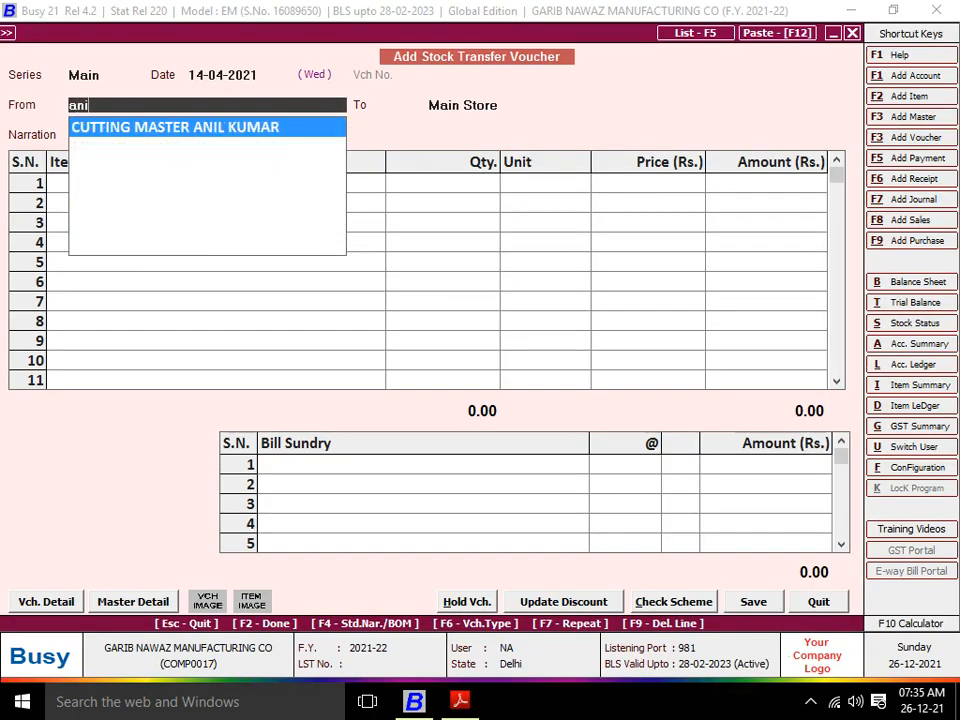
pyautogui.press('Return')
# Start a new material centre for the transfer's destination and enter the stitching unit's name as its name and print name
pyautogui.hotkey('alt', 'Tab')
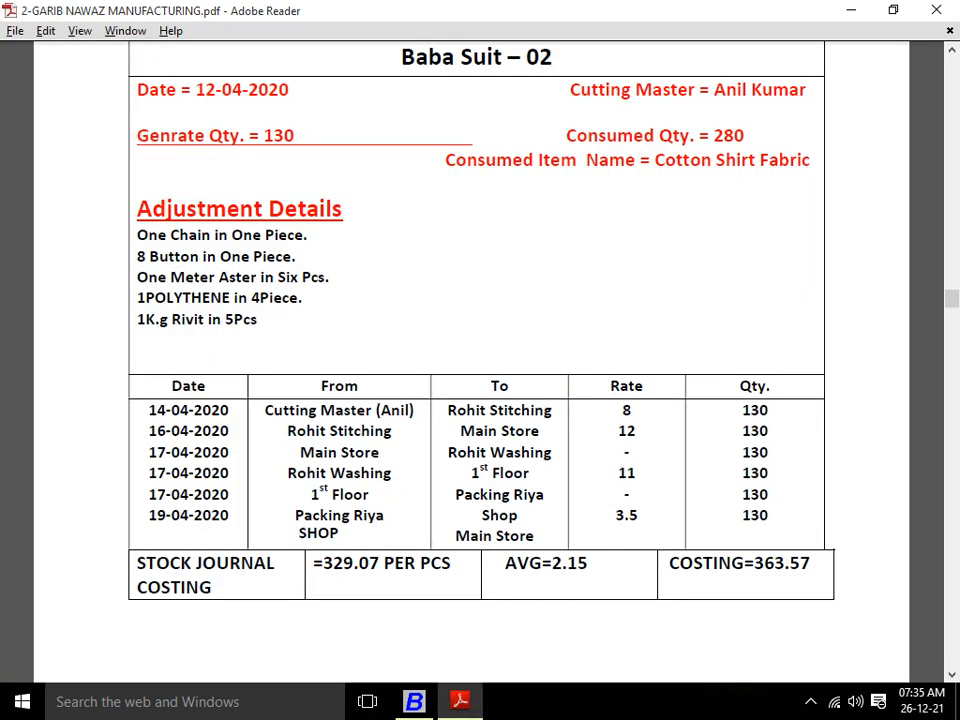
pyautogui.hotkey('alt', 'Tab')
pyautogui.press('F3')
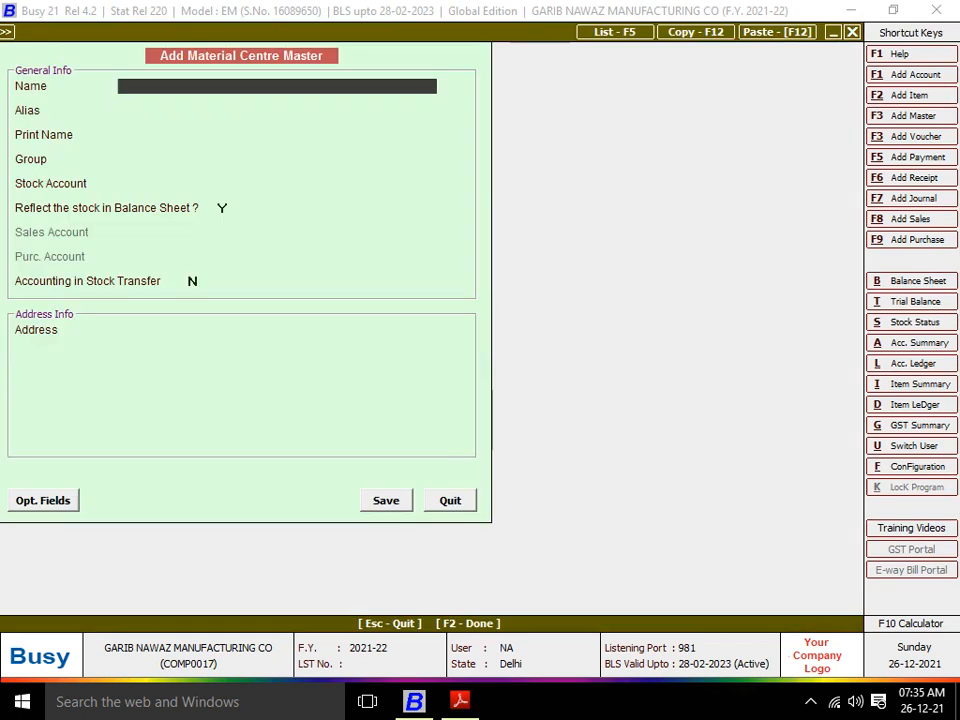
pyautogui.write('ROHIT S')
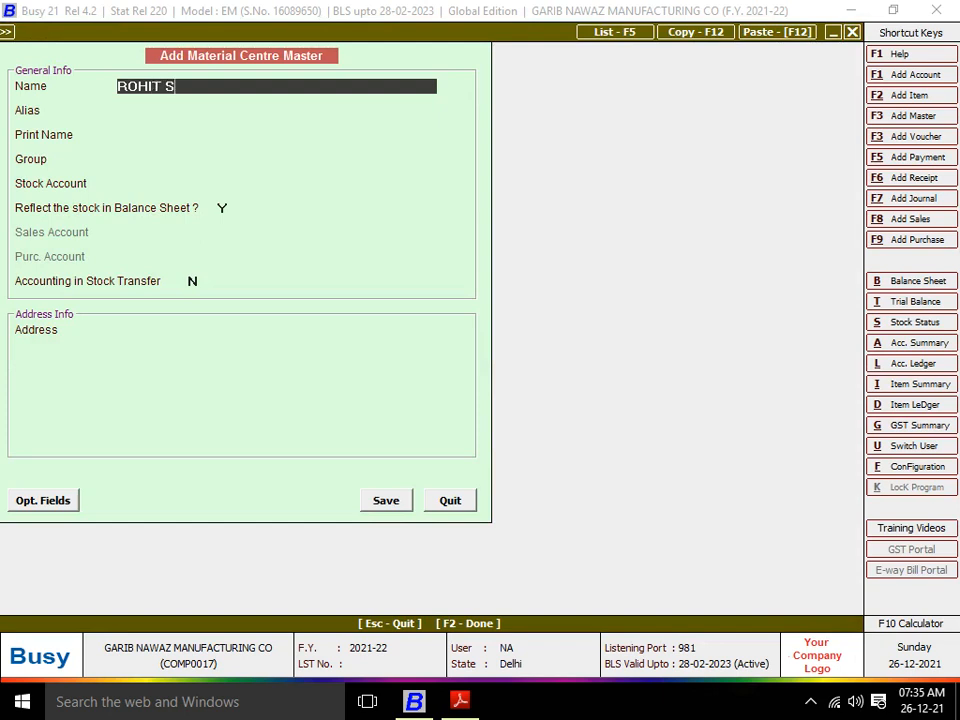
pyautogui.write('TICHING')
pyautogui.press('Return')
pyautogui.press('Return')
pyautogui.press('Return')
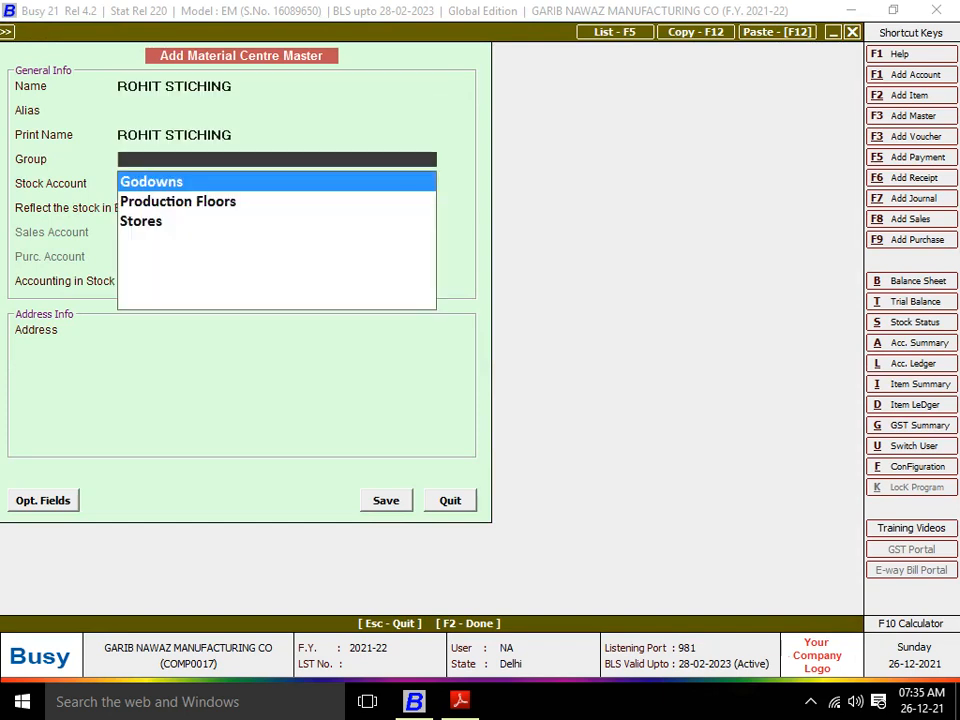
# Assign the material centre to Production Floors with the Stock account, and enable accounting in stock transfer
pyautogui.press('Down')
pyautogui.press('Return')
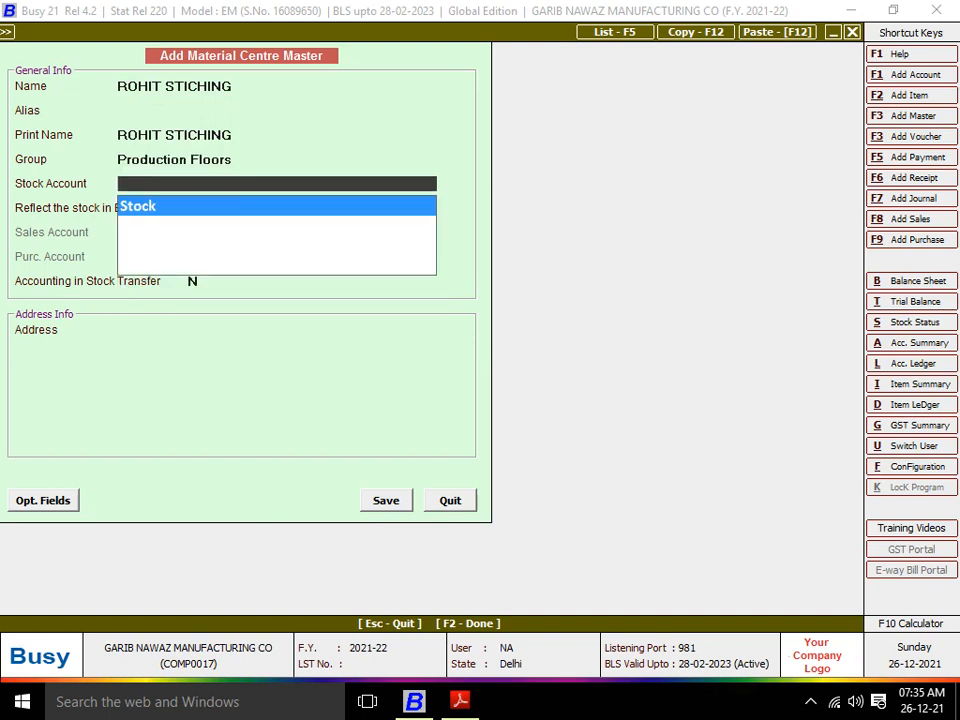
pyautogui.press('Return')
pyautogui.press('Return')
pyautogui.press('y')
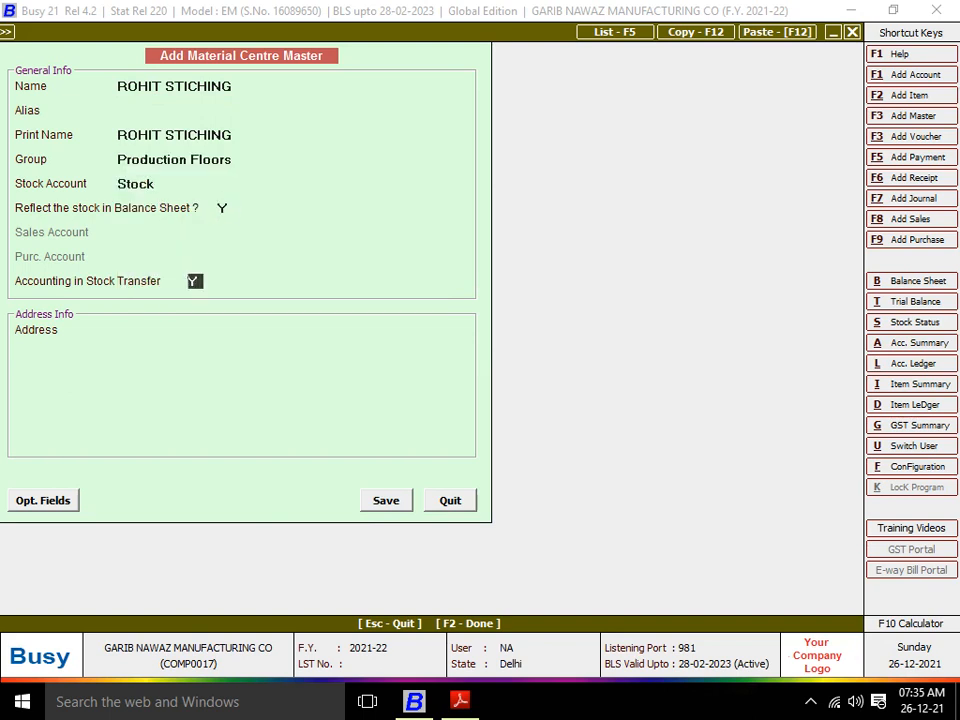
pyautogui.press('Return')
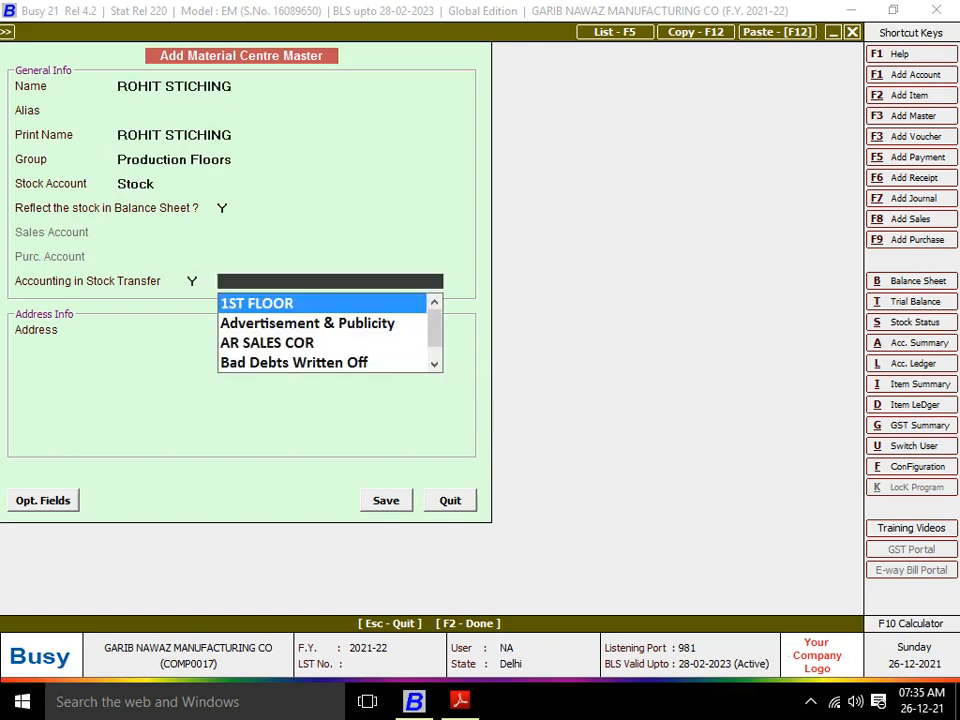
# Add a new account for stock-transfer accounting and name it after the stitching unit, using the PDF's spelling "STITCHING"
pyautogui.press('F3')
pyautogui.write('ROHIT STICHING')
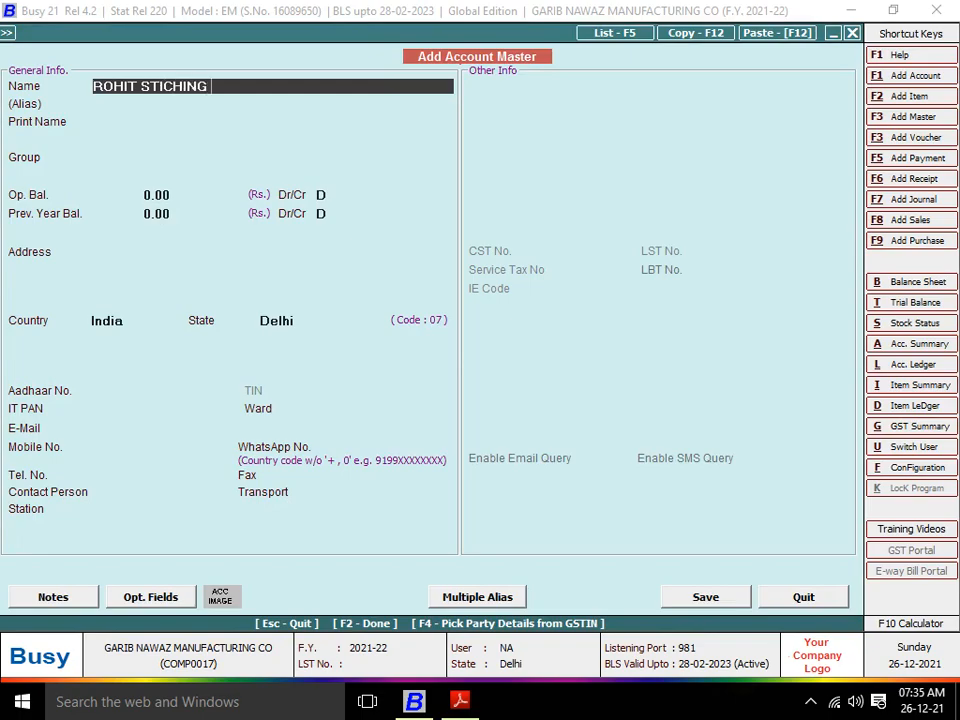
pyautogui.hotkey('alt', 'Tab')
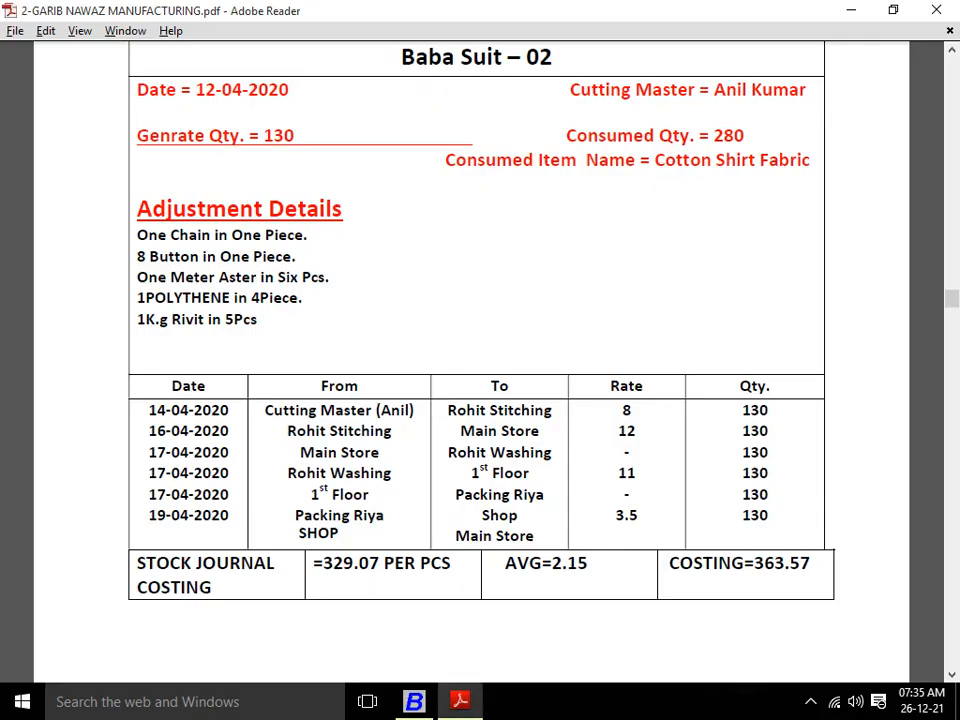
pyautogui.hotkey('alt', 'Tab')
pyautogui.press('BackSpace')
pyautogui.press('BackSpace')
pyautogui.press('BackSpace')
pyautogui.press('BackSpace')
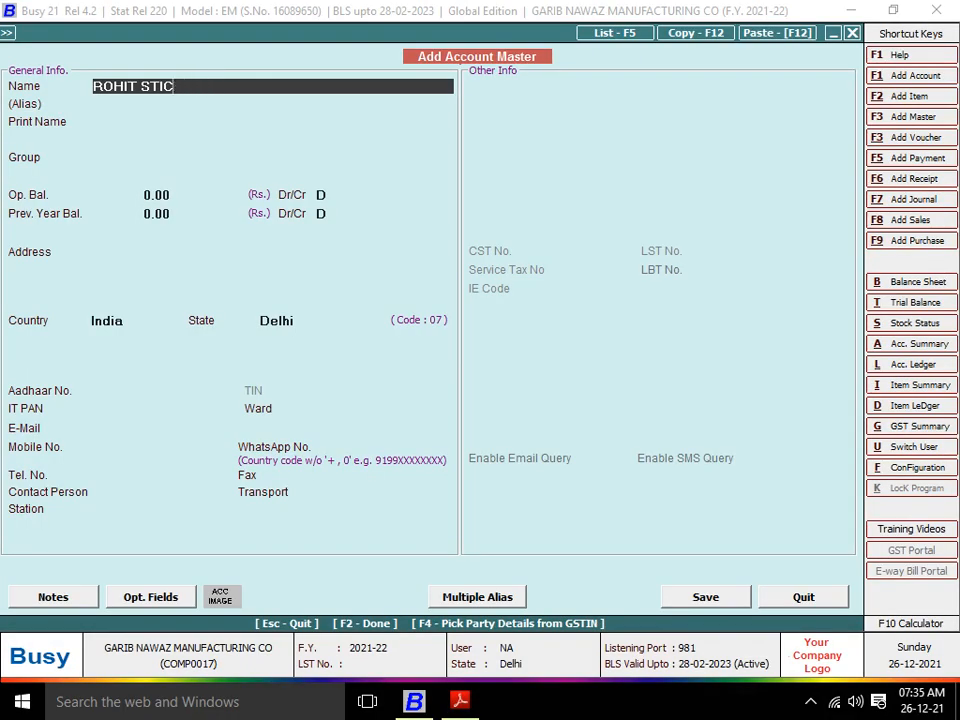
pyautogui.press('BackSpace')
pyautogui.write('R')
pyautogui.press('BackSpace')
pyautogui.write('=T')
pyautogui.press('BackSpace')
pyautogui.press('BackSpace')
pyautogui.press('BackSpace')
pyautogui.press('BackSpace')
pyautogui.hotkey('alt', 'Tab')
pyautogui.hotkey('alt', 'Tab')
pyautogui.write('TITCH')
pyautogui.hotkey('alt', 'Tab')
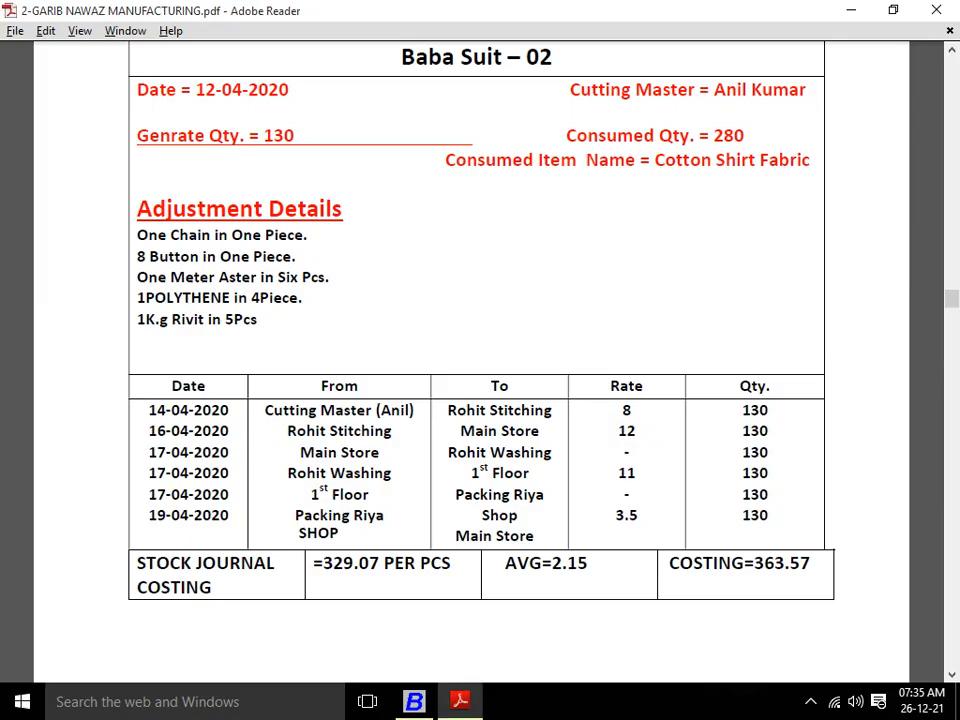
pyautogui.hotkey('alt', 'Tab')
pyautogui.write('ING')
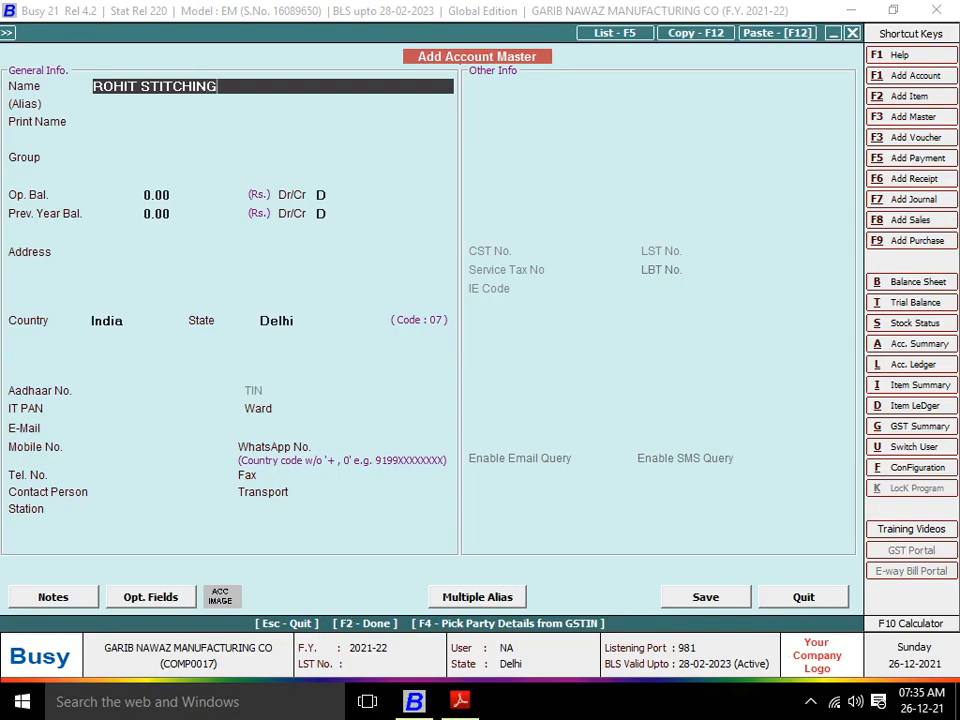
# Put the new account in the JOB WORKERS group with bill-by-bill balancing set to N, and save the account and material centre
pyautogui.press('Return')
pyautogui.press('Return')
pyautogui.write('S')
pyautogui.press('BackSpace')
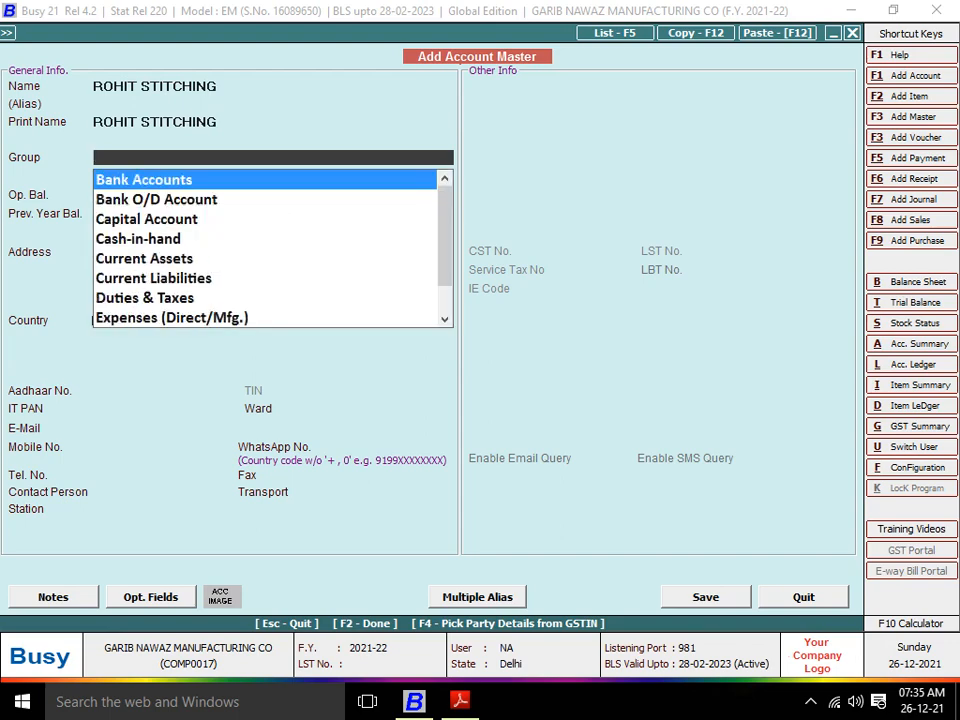
pyautogui.write('JOB')
pyautogui.press('Return')
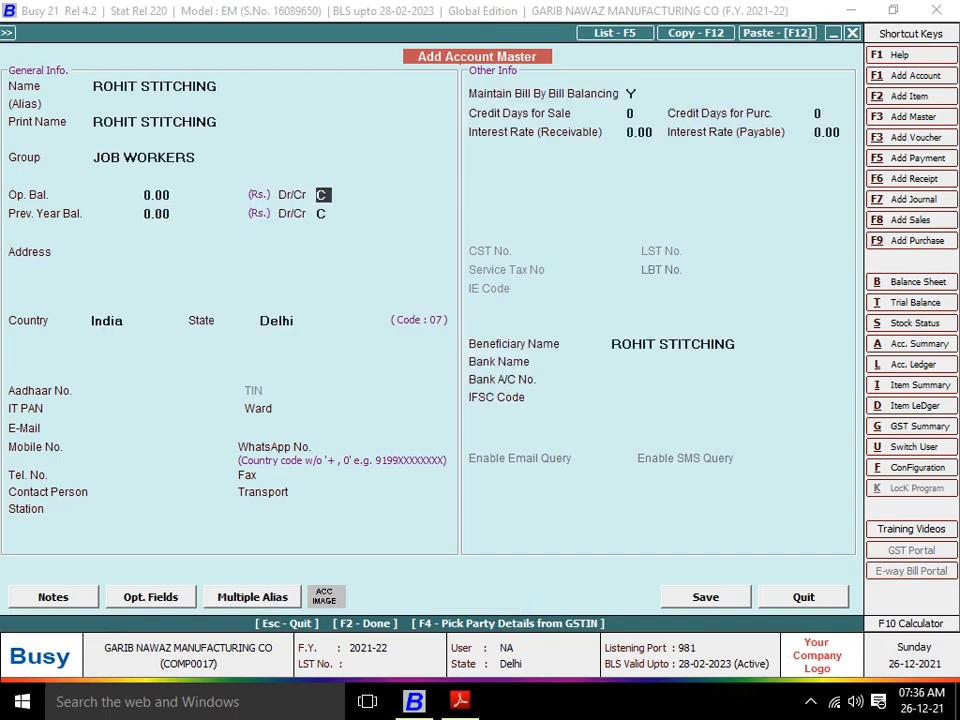
pyautogui.press('Return')
pyautogui.write('N')
pyautogui.press('Return')
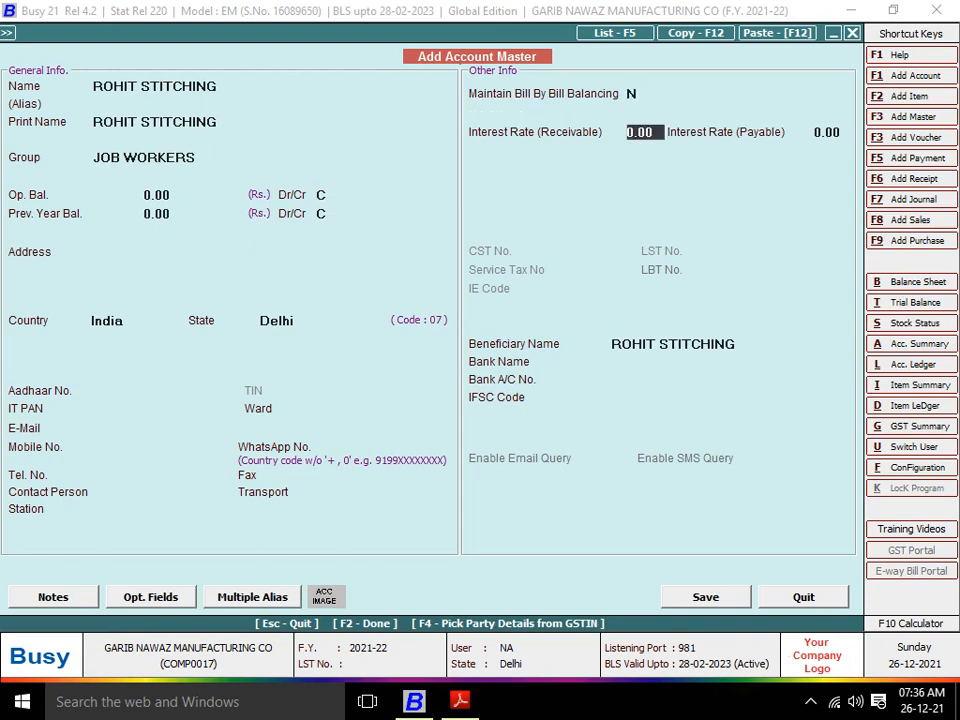
pyautogui.press('F2')
pyautogui.press('Return')
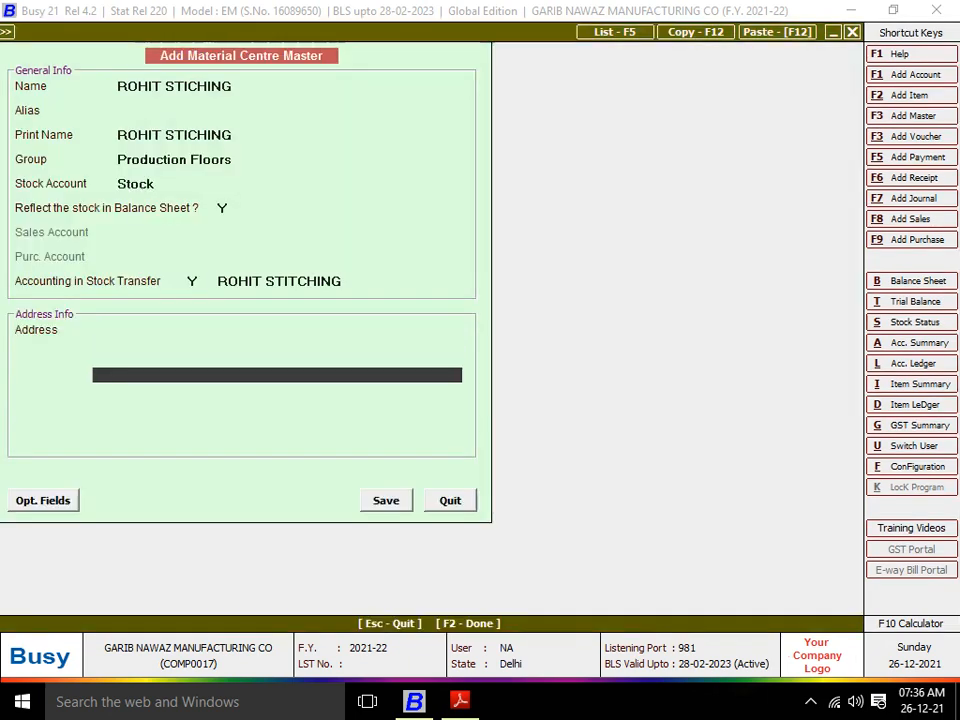
# Enter 130 Pcs. of BABA SUIT 02 on the 14-04-2021 stock transfer voucher, following the PDF's movement table
pyautogui.hotkey('alt', 'Tab')
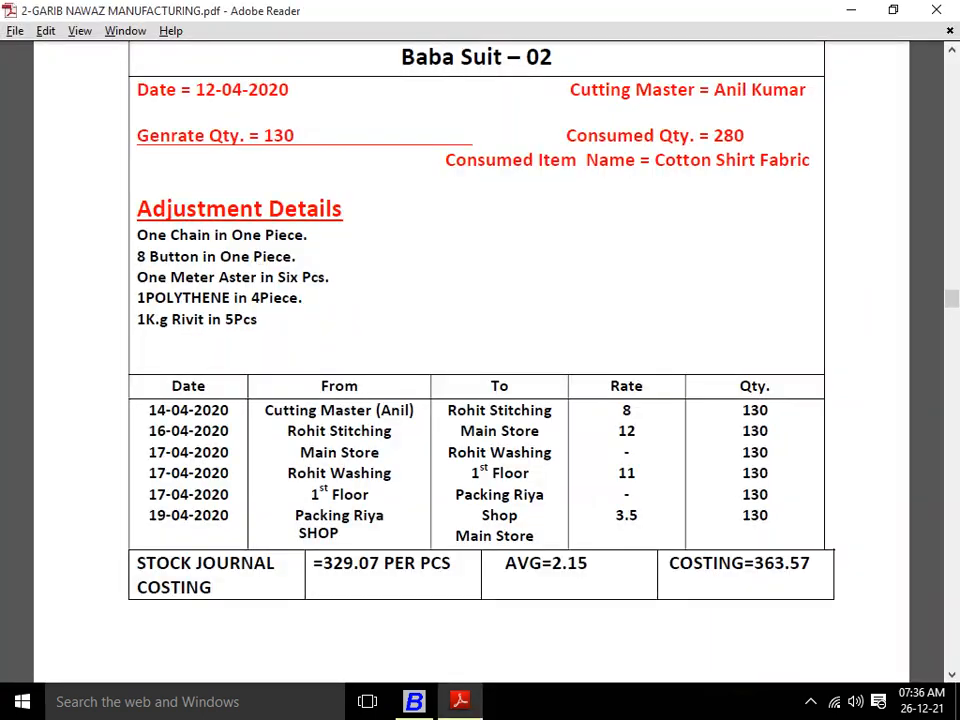
pyautogui.hotkey('alt', 'Tab')
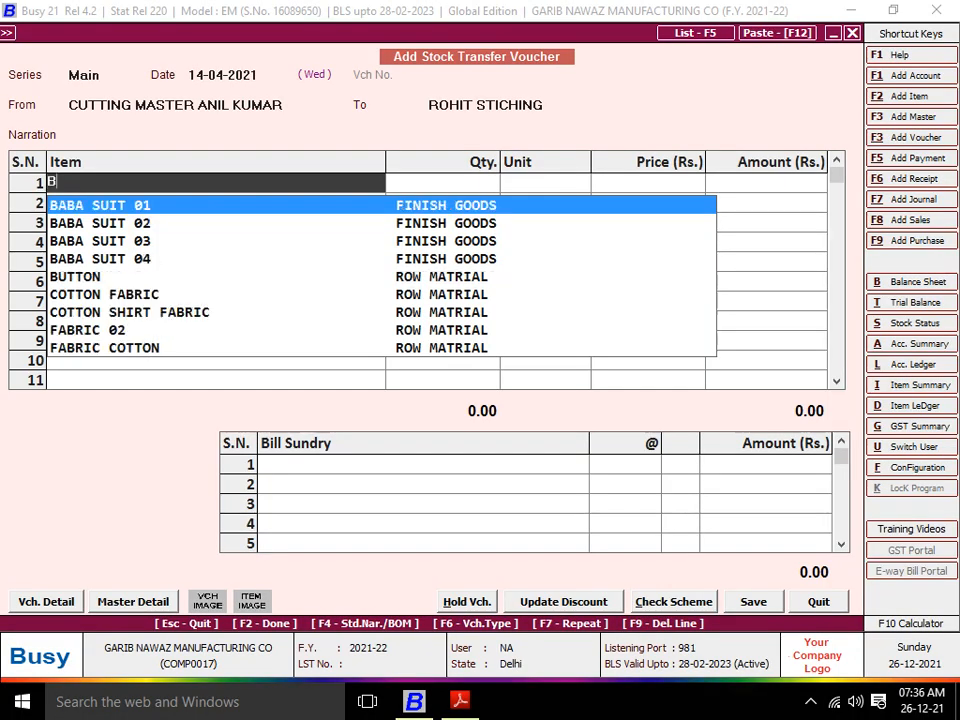
pyautogui.write('BAB')
pyautogui.press('Down')
pyautogui.press('Return')
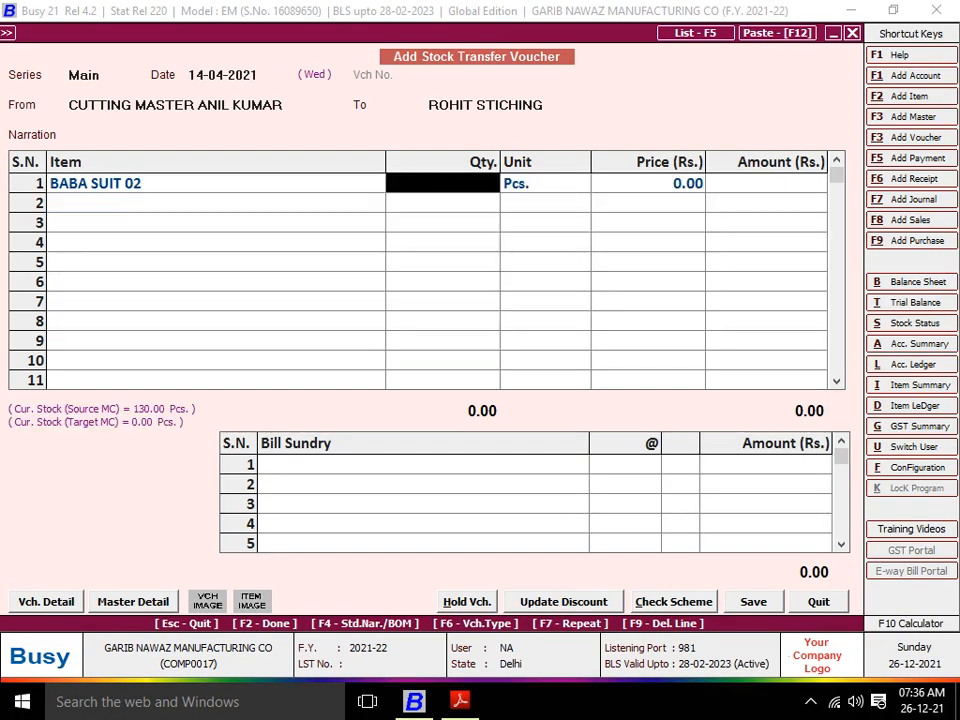
pyautogui.hotkey('alt', 'Tab')
pyautogui.hotkey('alt', 'Tab')
pyautogui.write('130')
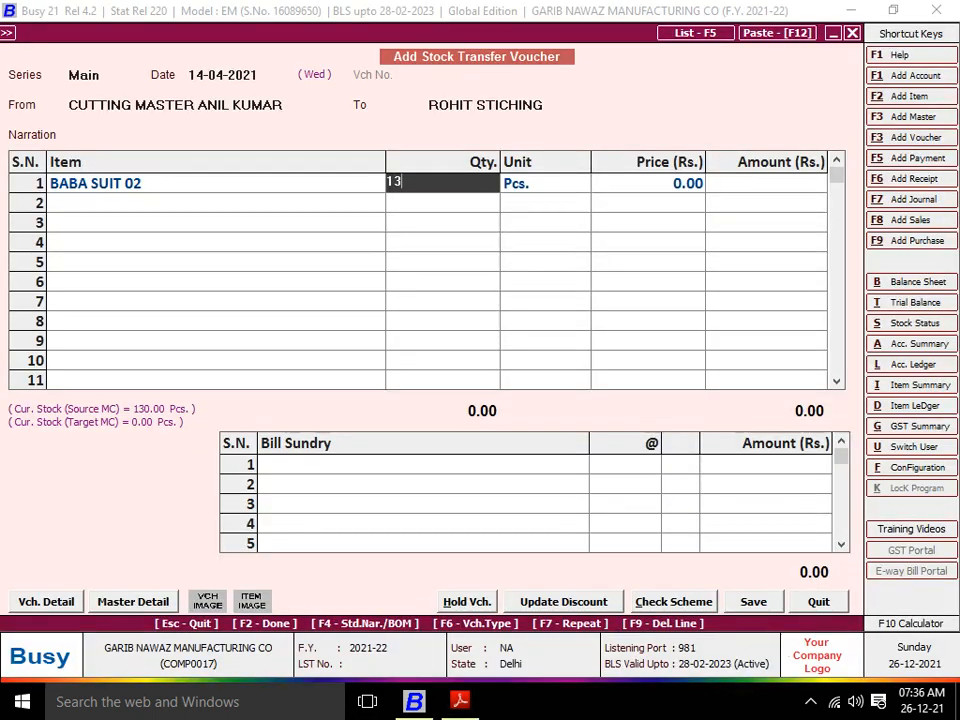
pyautogui.press('Return')
pyautogui.press('Return')
pyautogui.press('Return')
pyautogui.press('Return')
pyautogui.press('Return')
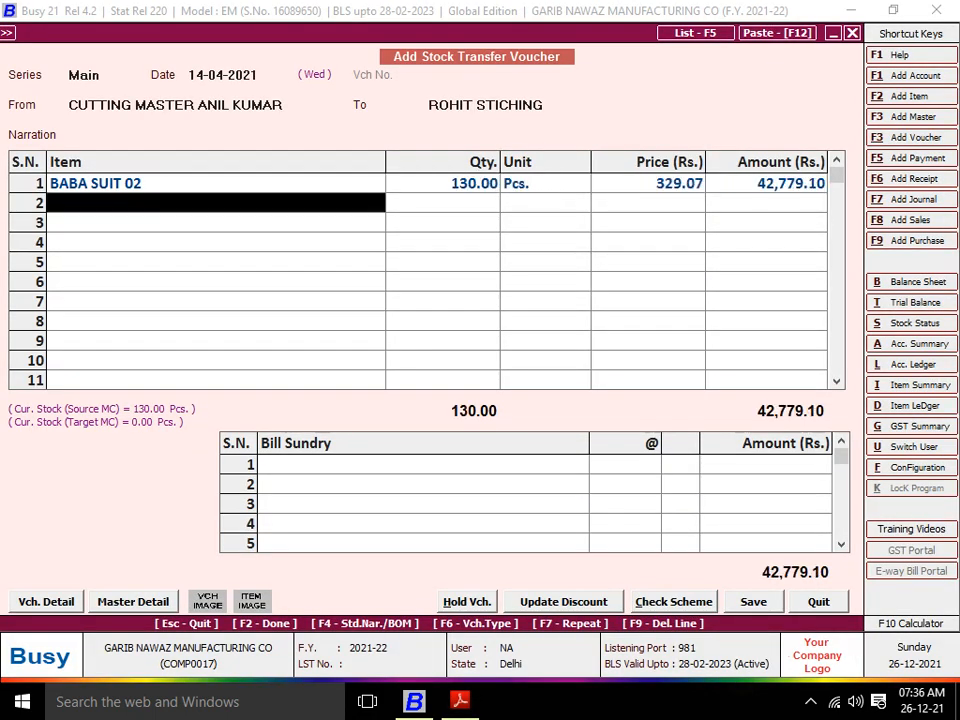
# Add JOB WORK CHARGES at 8 per piece to the cutting-master-to-stitching transfer and save the voucher
pyautogui.press('Return')
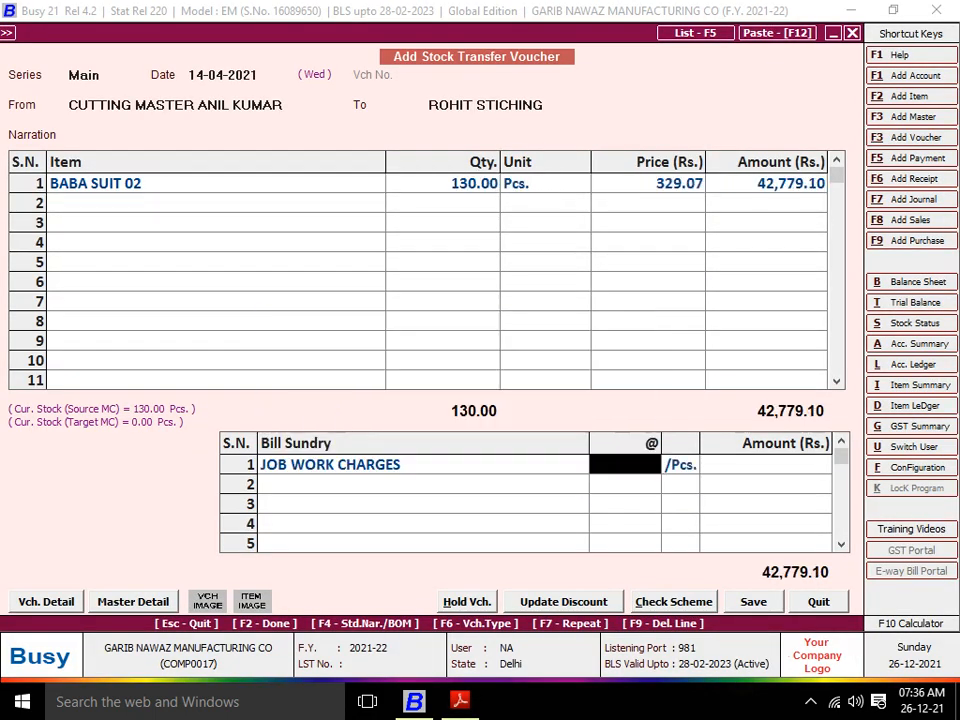
pyautogui.hotkey('alt', 'Tab')
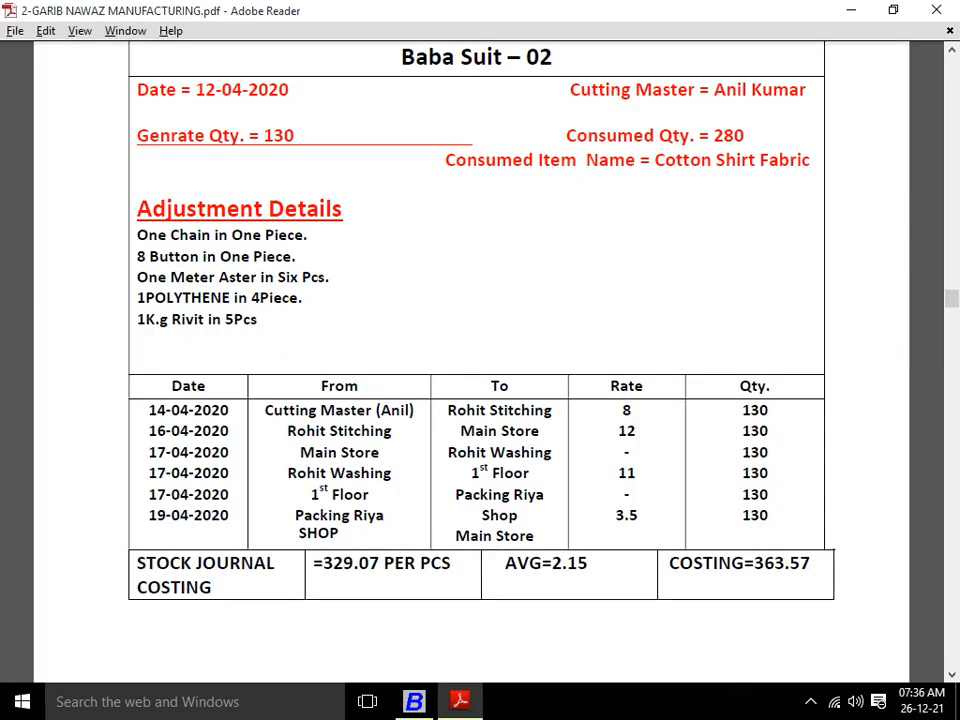
pyautogui.hotkey('alt', 'Tab')
pyautogui.write('8')
pyautogui.press('Return')
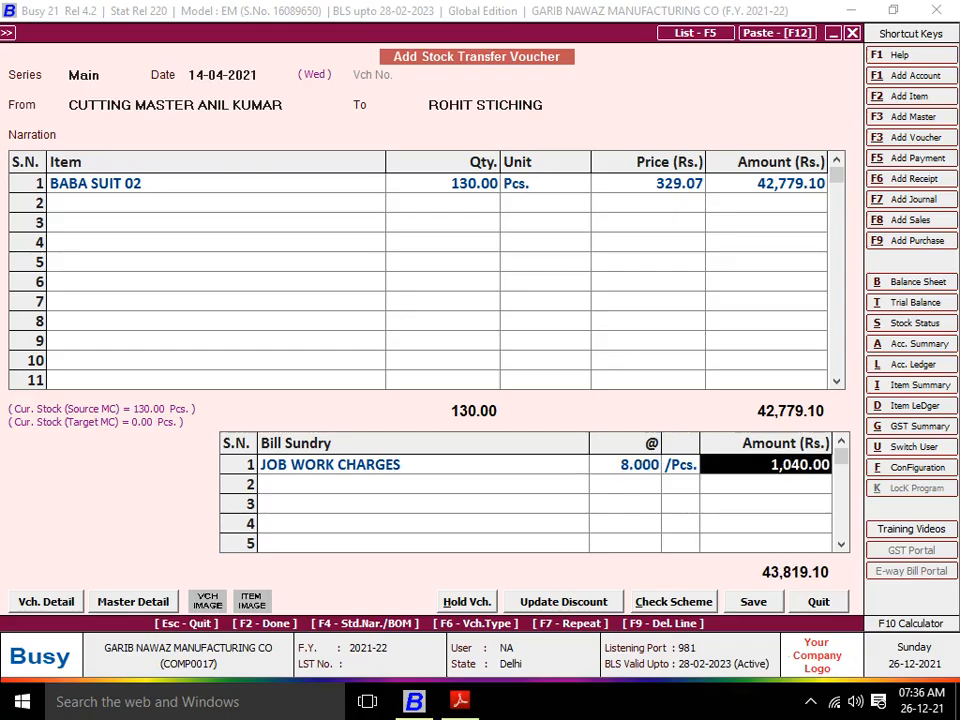
pyautogui.press('F2')
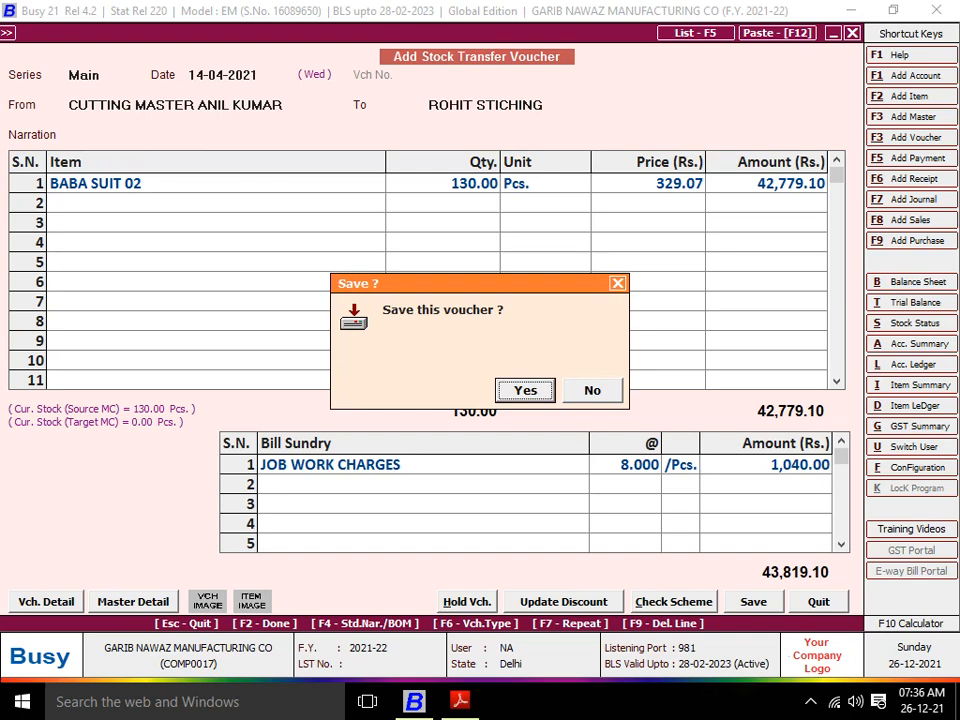
pyautogui.press('Return')
# Date the next stock transfer voucher 16-04-2021 and choose the stitching unit as the source material centre
pyautogui.hotkey('alt', 'Tab')
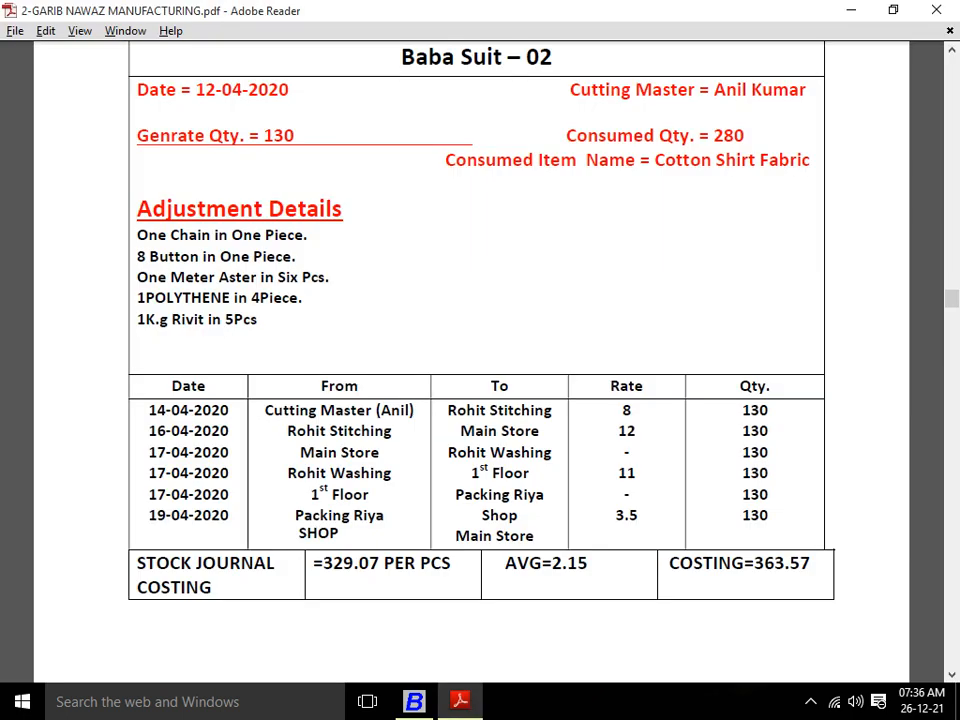
pyautogui.hotkey('alt', 'Tab')
pyautogui.write('1')
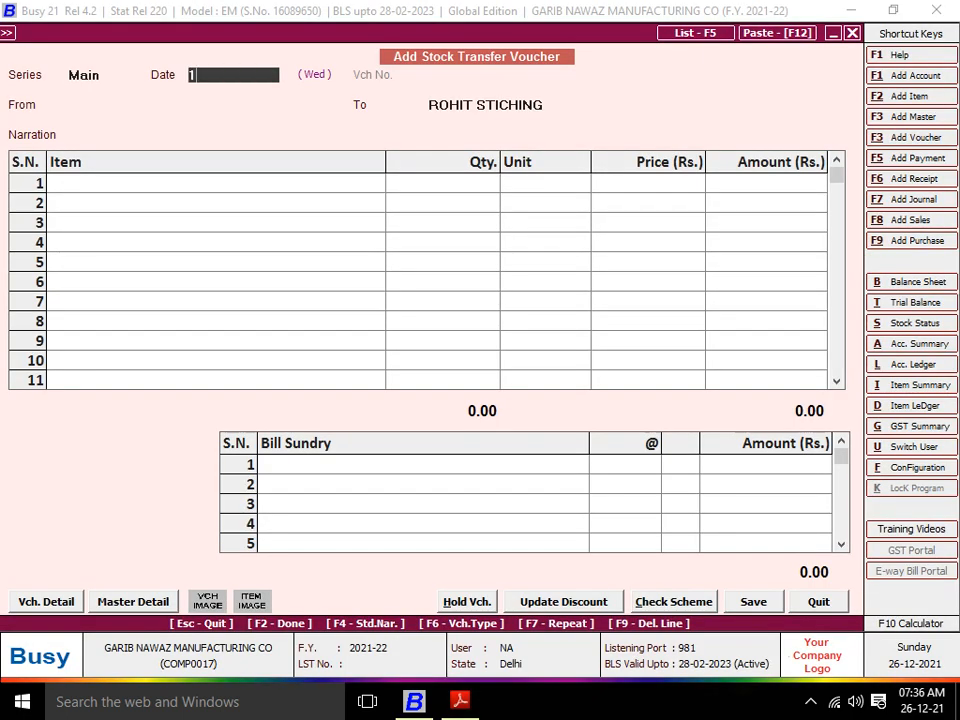
pyautogui.write('6')
pyautogui.press('Return')
pyautogui.write('ROH')
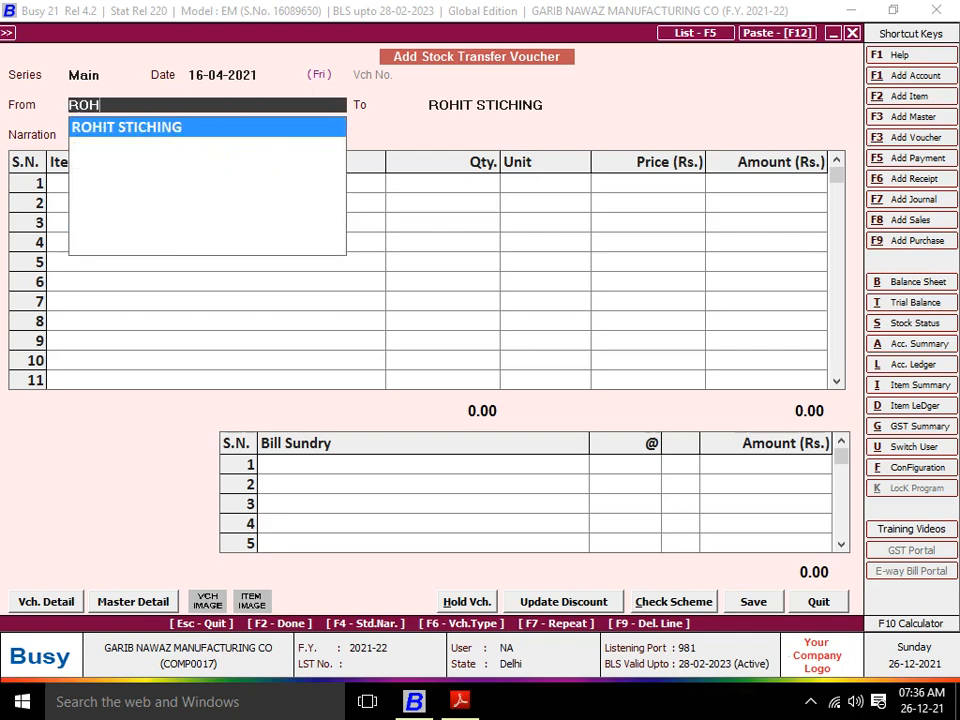
pyautogui.write('IT')
pyautogui.press('Return')
# Set Main Store as the destination of the 16-04-2021 transfer, leaving the narration blank
pyautogui.hotkey('alt', 'Tab')
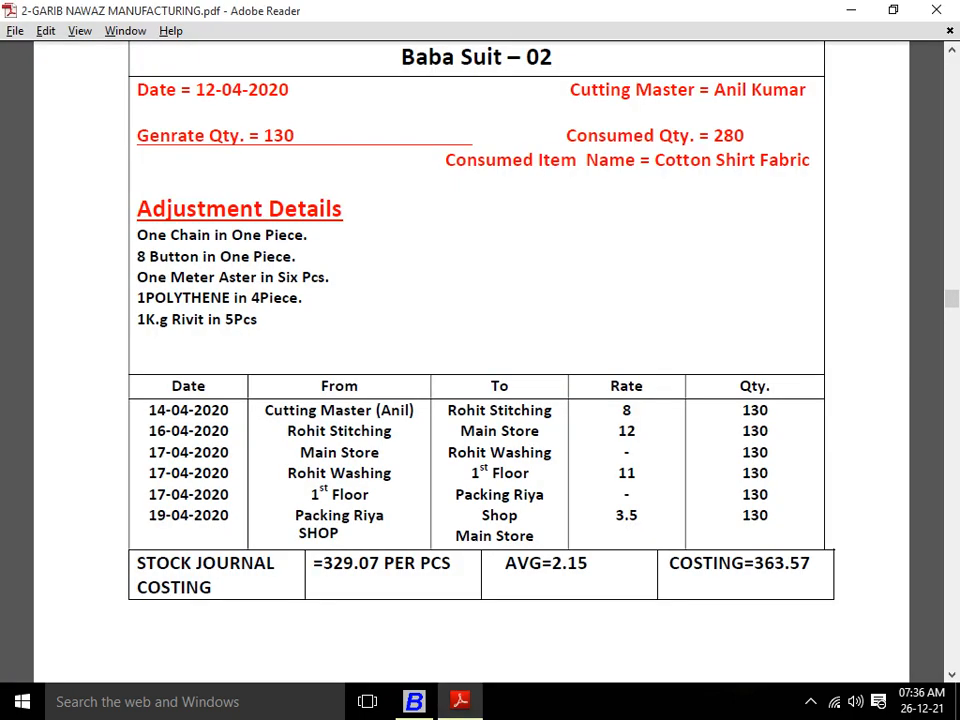
pyautogui.hotkey('alt', 'Tab')
pyautogui.write('MA')
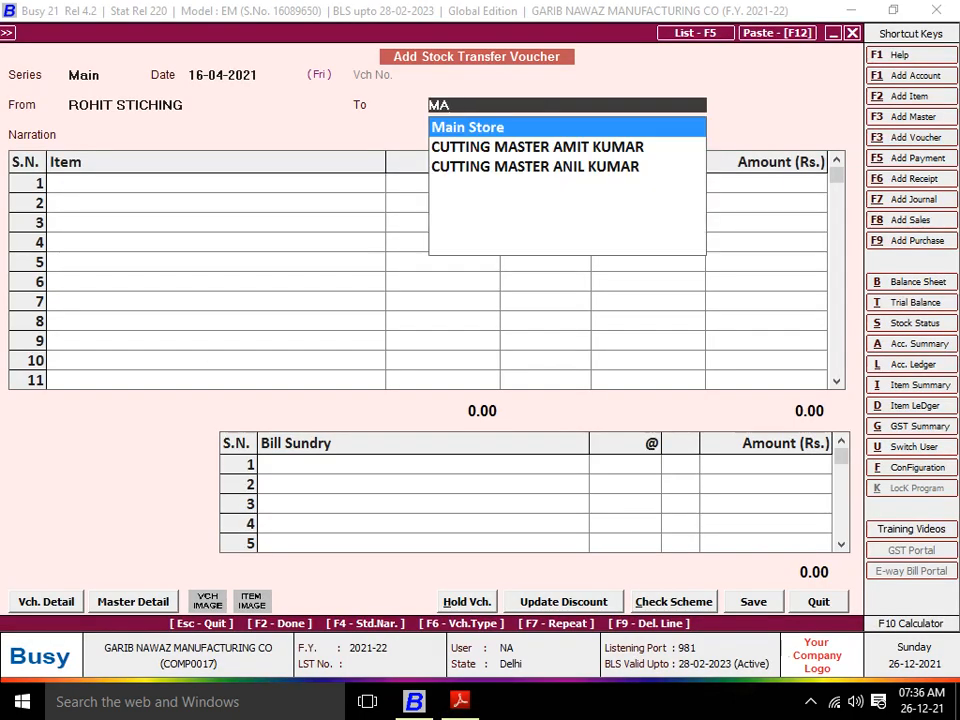
pyautogui.press('Return')
pyautogui.press('Return')
# Enter 130 Pcs. of BABA SUIT 02 as the item moved from the stitching unit to Main Store
pyautogui.hotkey('alt', 'Tab')
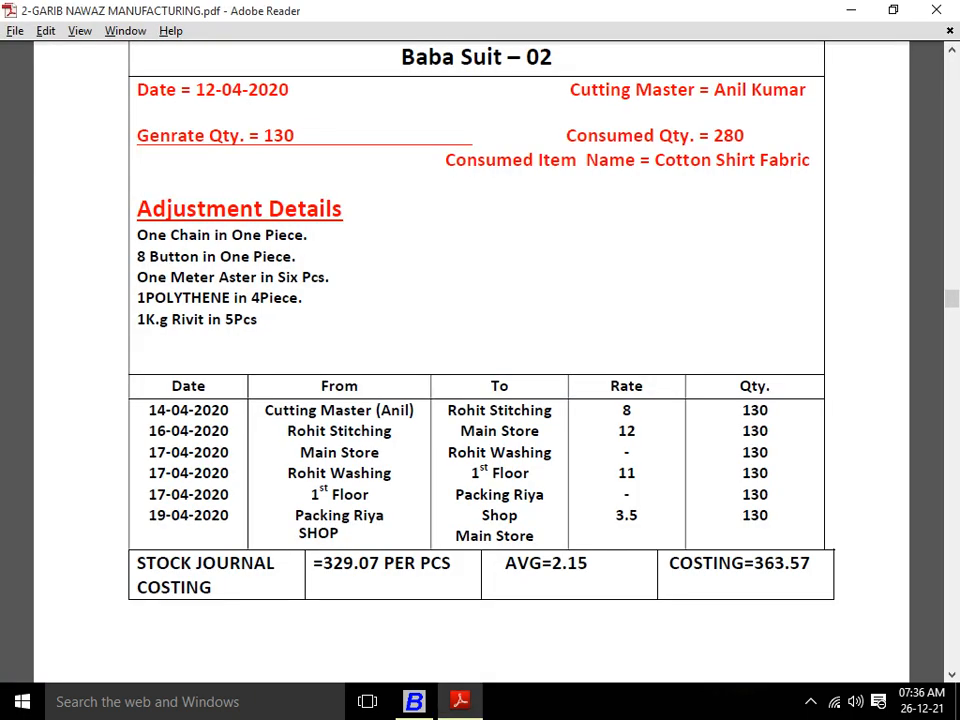
pyautogui.hotkey('alt', 'Tab')
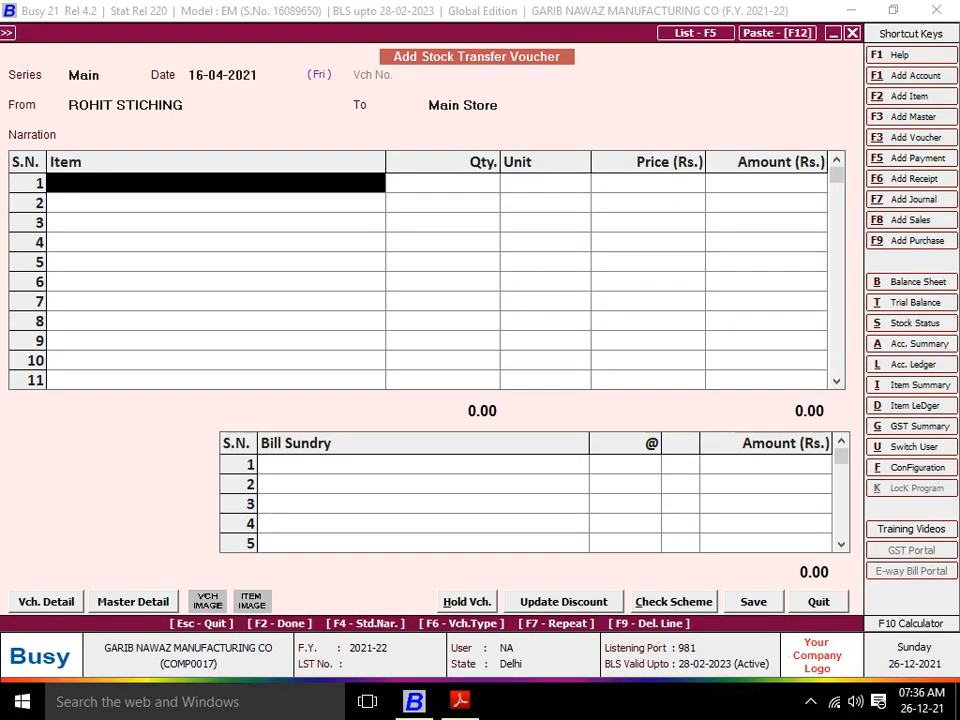
pyautogui.write('BABA')
pyautogui.press('Down')
pyautogui.press('Return')
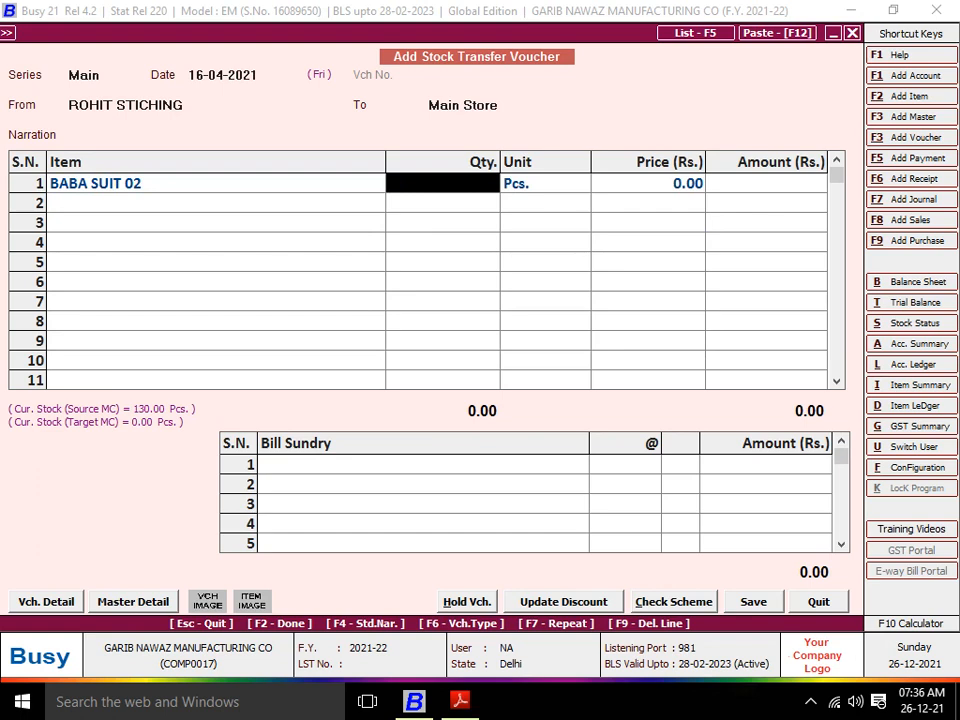
pyautogui.write('130')
pyautogui.press('Return')
pyautogui.press('Return')
pyautogui.press('Return')
pyautogui.press('Return')
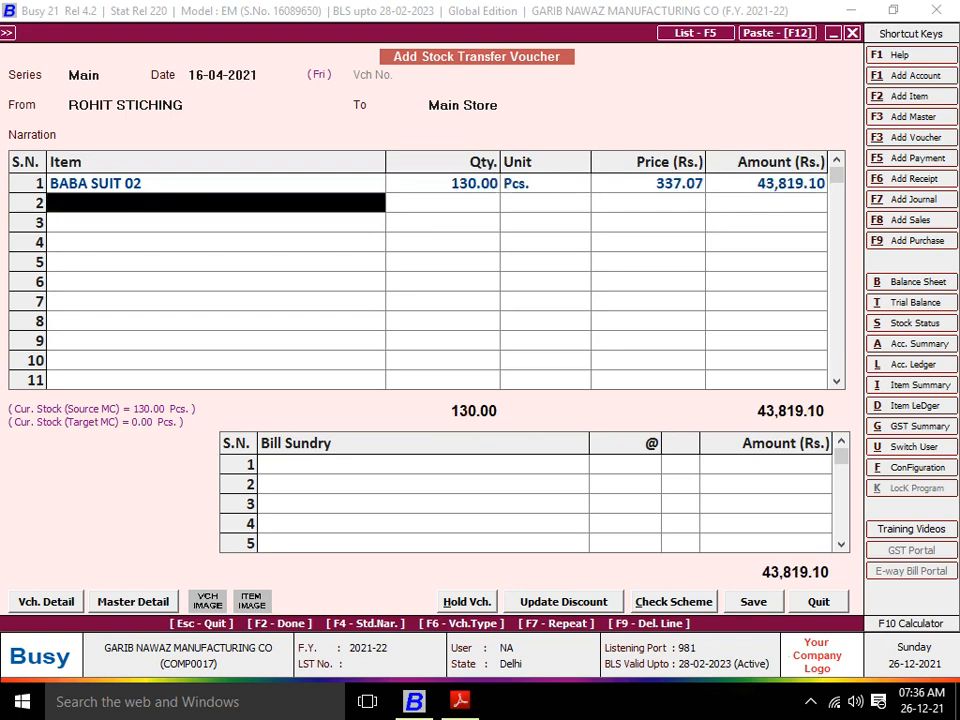
# Add JOB WORK CHARGES at 12 per piece to the stitching-to-Main-Store transfer and save the voucher
pyautogui.press('Return')
pyautogui.press('Return')
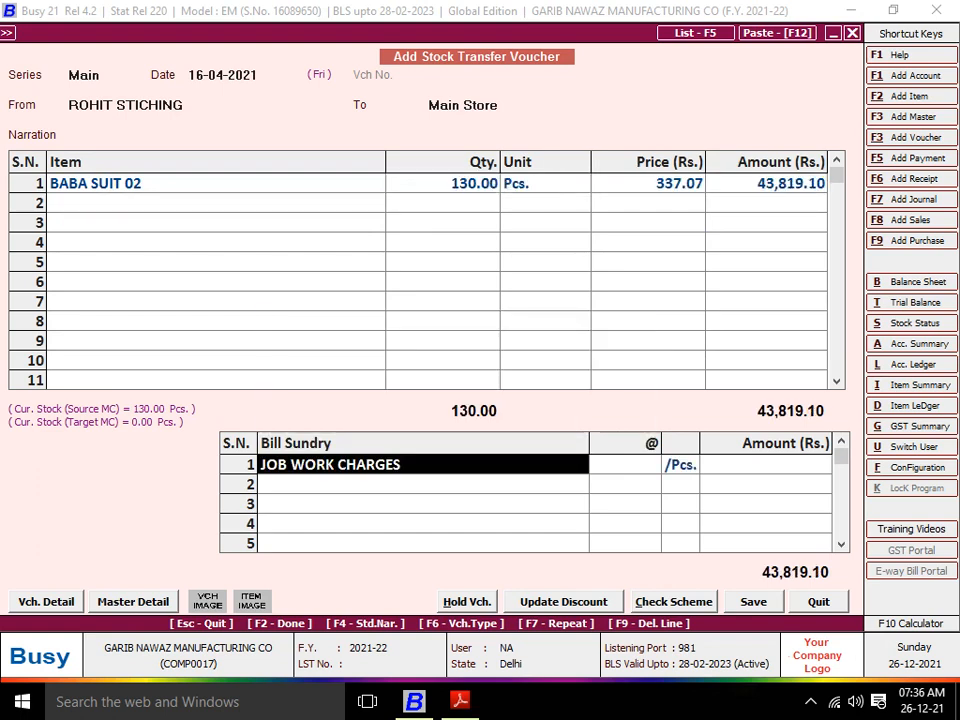
pyautogui.hotkey('alt', 'Tab')
pyautogui.hotkey('alt', 'Tab')
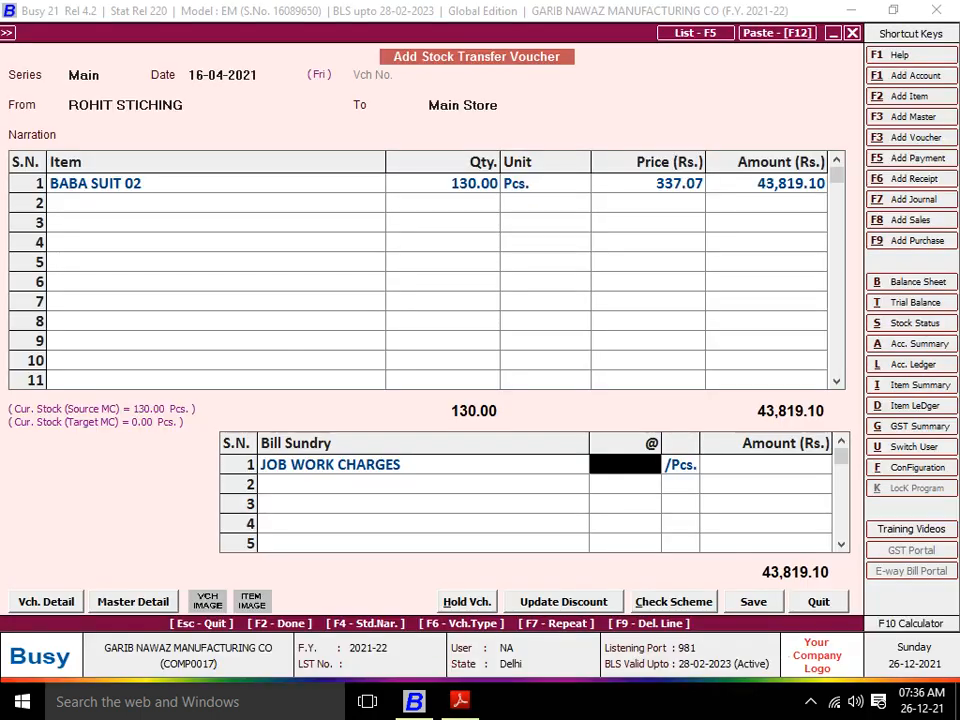
pyautogui.write('12')
pyautogui.press('Return')
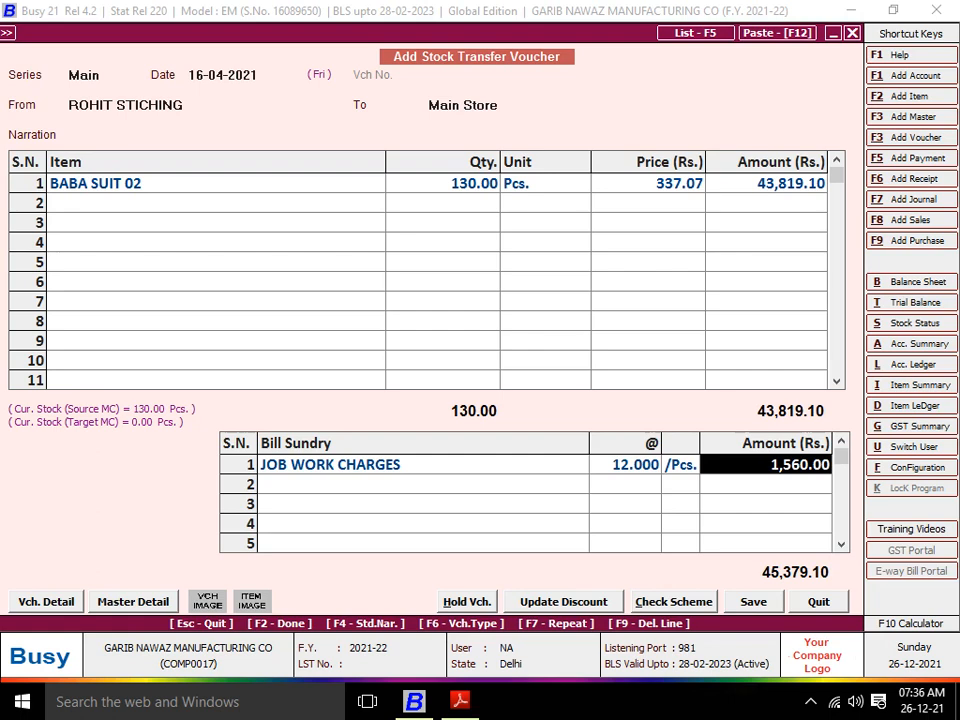
pyautogui.press('Return')
pyautogui.press('Return')
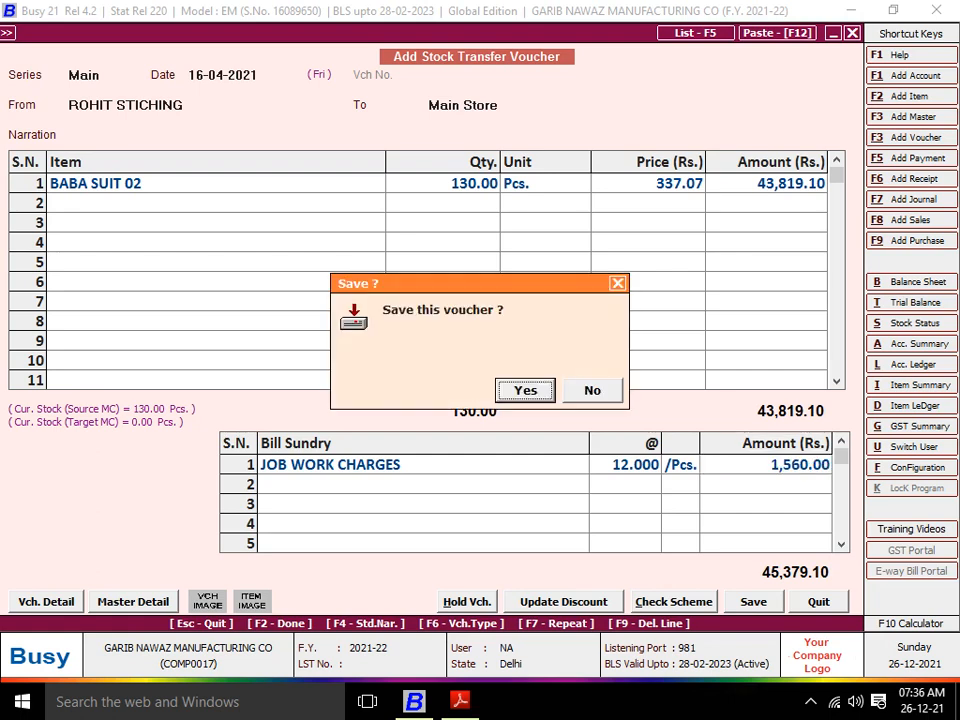
pyautogui.press('Return')
pyautogui.press('Return')
# Date the next stock transfer voucher 17-04-2021 and choose Main Store as the source material centre
pyautogui.hotkey('alt', 'Tab')
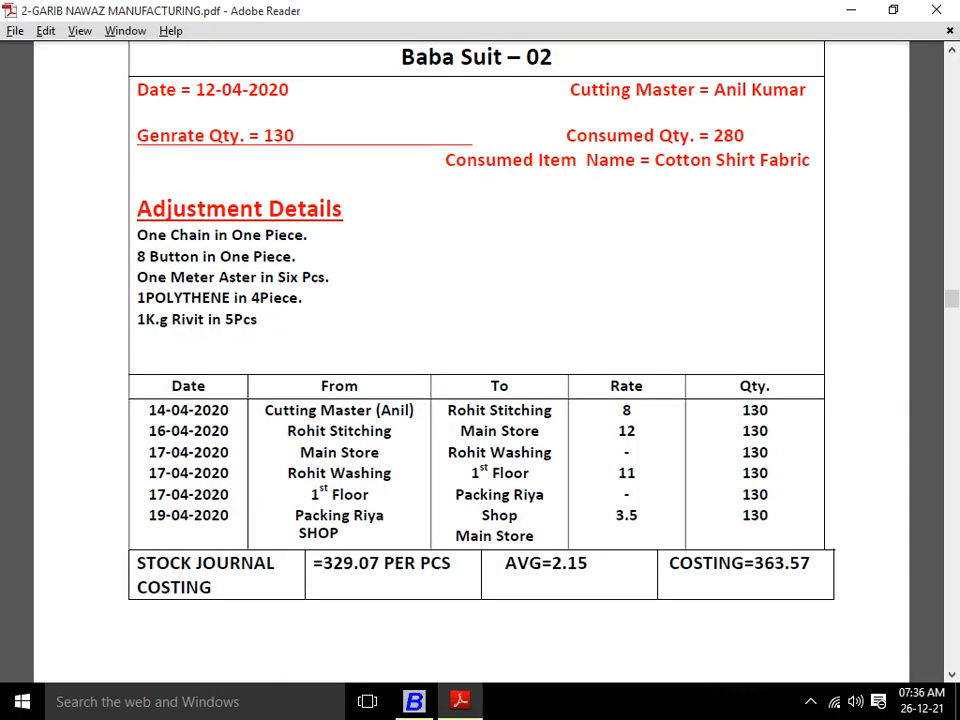
pyautogui.hotkey('alt', 'Tab')
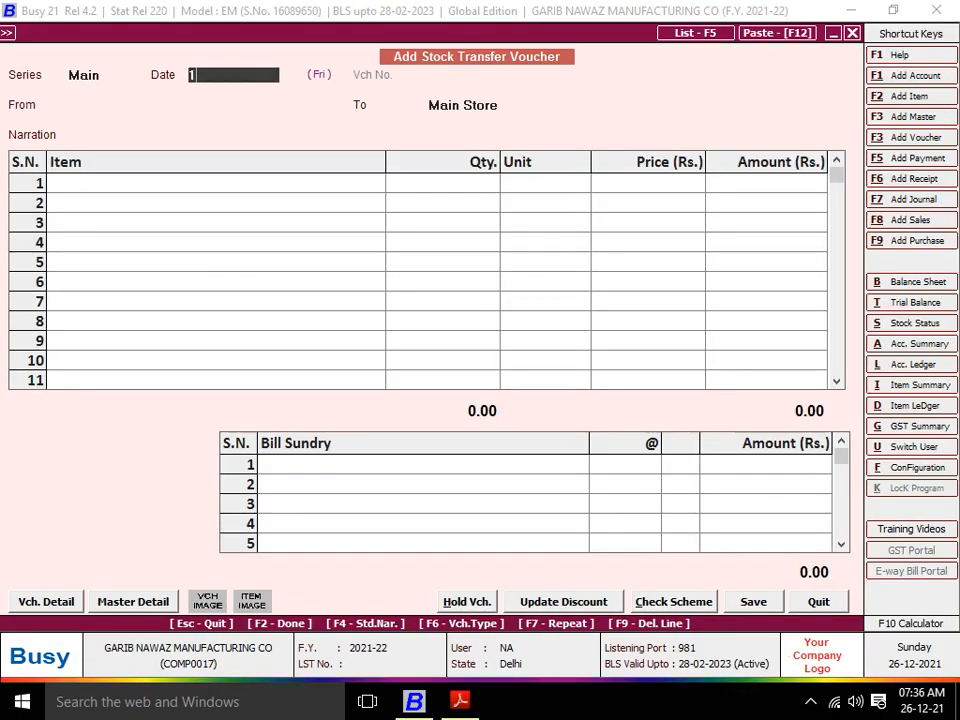
pyautogui.write('17')
pyautogui.press('Return')
pyautogui.write('MA')
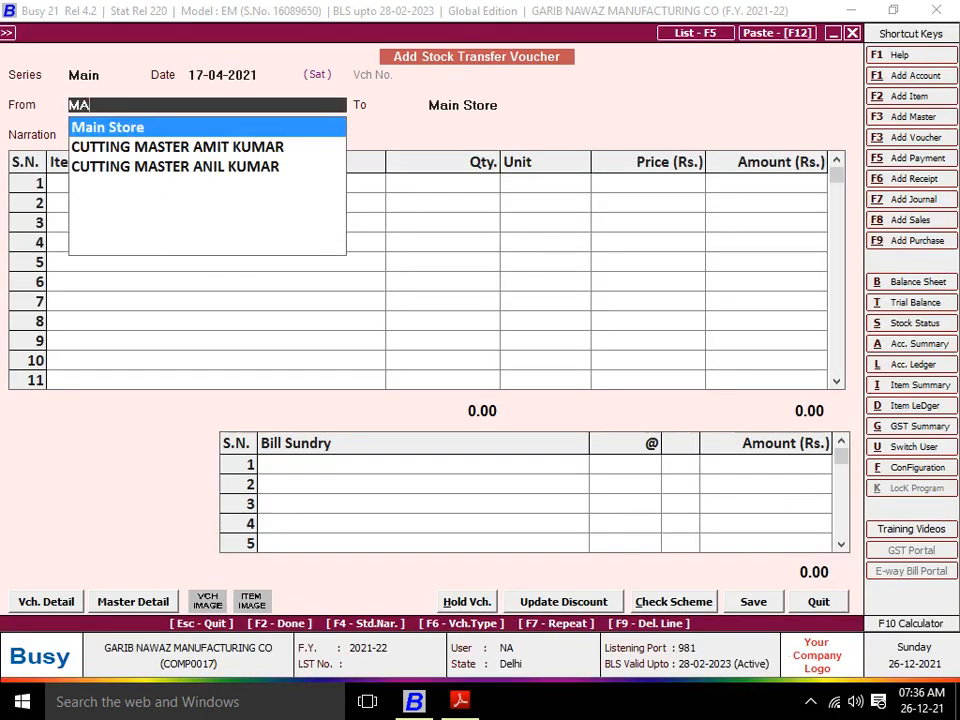
pyautogui.press('Return')
# Start a new destination material centre with the washing unit's name from the PDF as its name and print name
pyautogui.hotkey('alt', 'Tab')
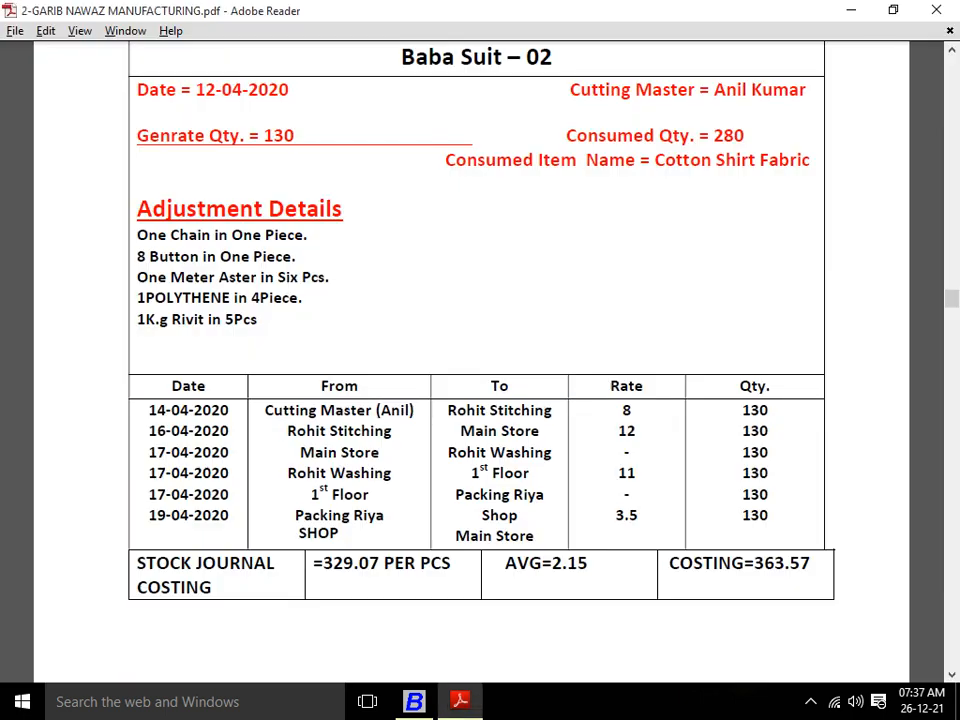
pyautogui.hotkey('alt', 'Tab')
pyautogui.hotkey('alt', 'Tab')
pyautogui.hotkey('alt', 'Tab')
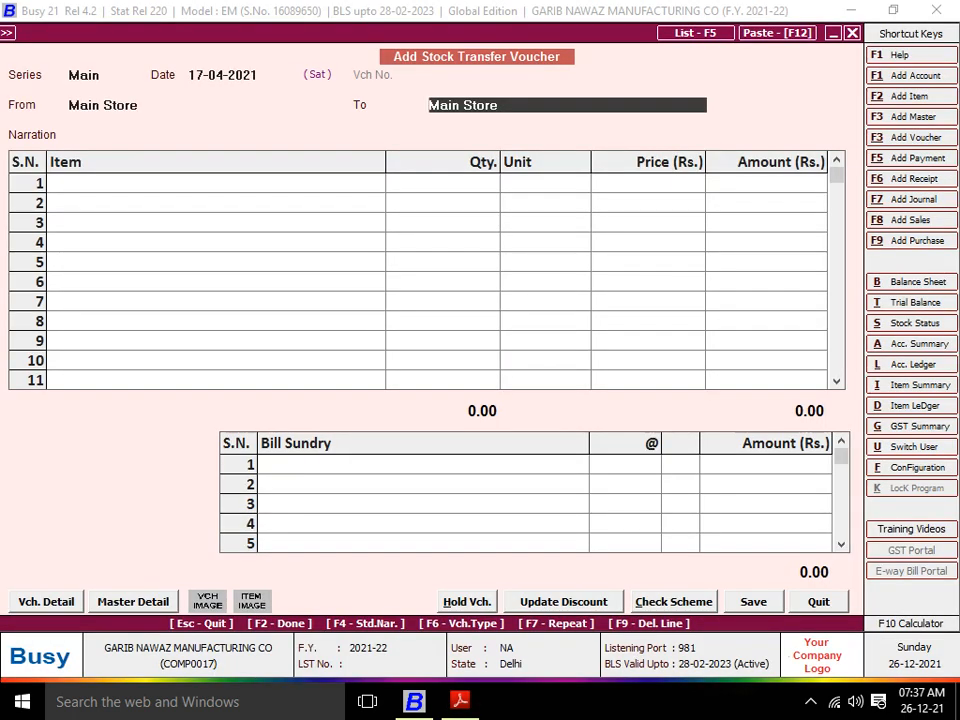
pyautogui.press('F3')
pyautogui.write('ROHIT W')
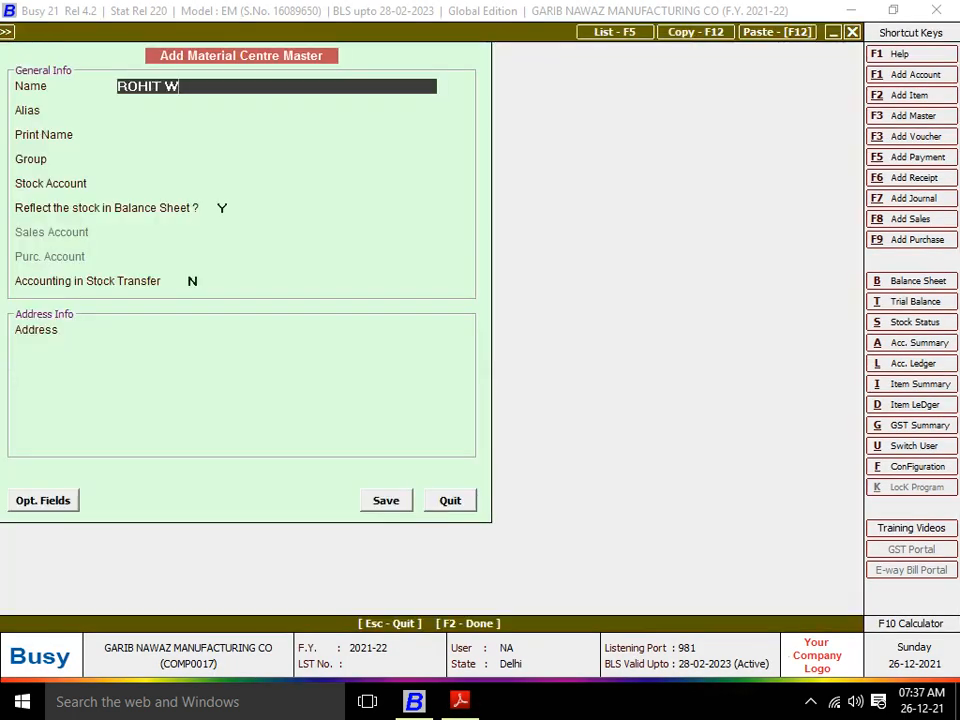
pyautogui.write('ASHING')
pyautogui.press('Return')
pyautogui.press('Return')
pyautogui.press('Return')
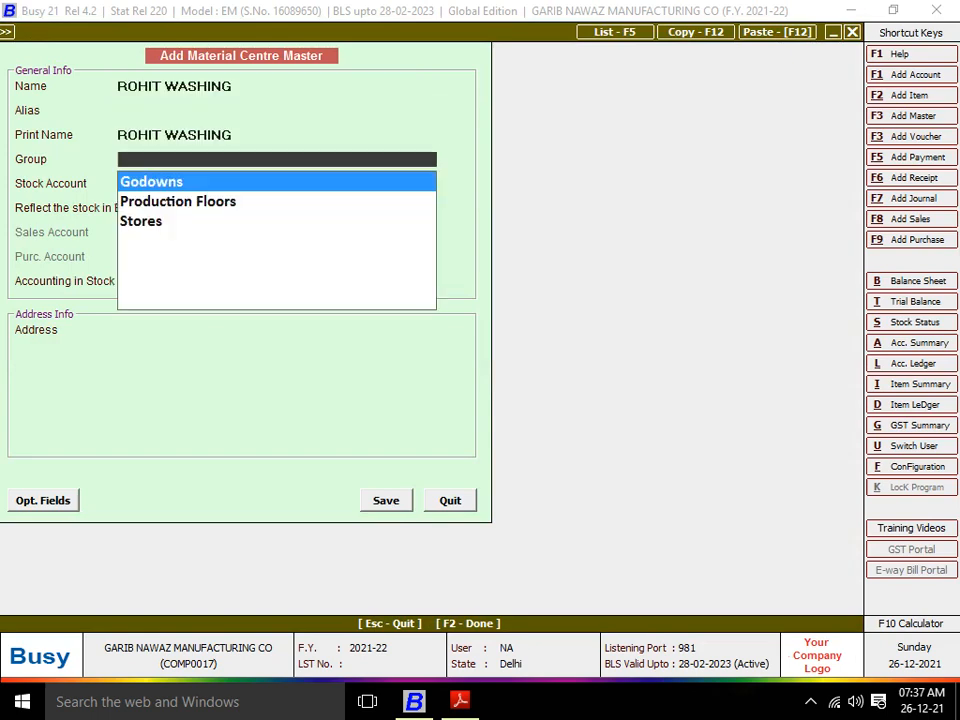
# Assign the washing material centre to Production Floors with the Stock account, and set accounting in stock transfer to Y
pyautogui.press('Down')
pyautogui.press('Return')
pyautogui.press('Return')
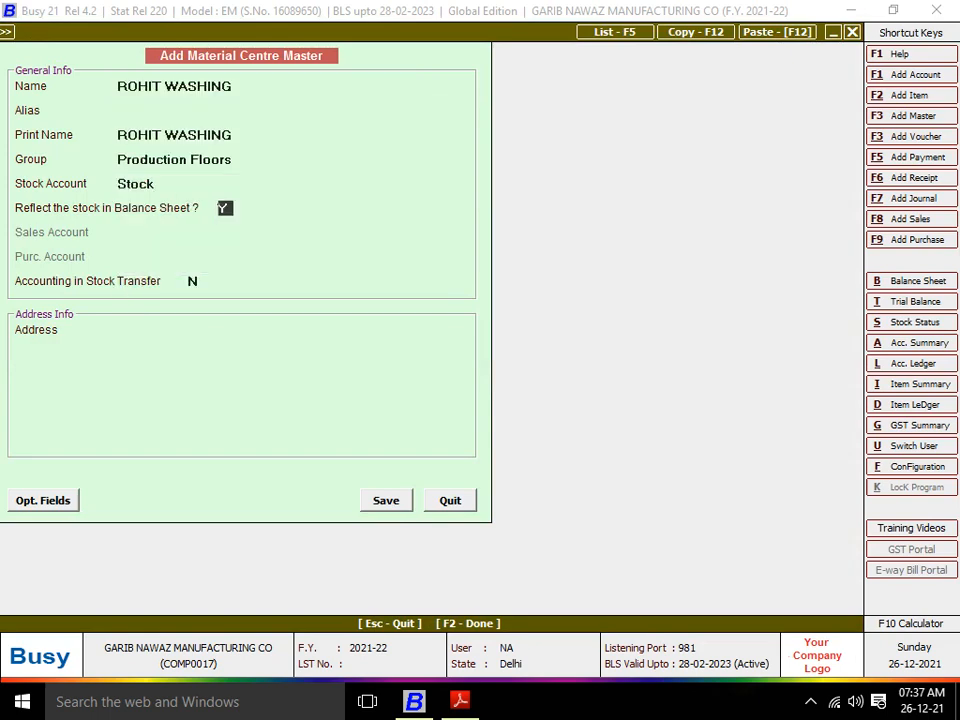
pyautogui.press('Return')
pyautogui.press('y')
pyautogui.press('Return')
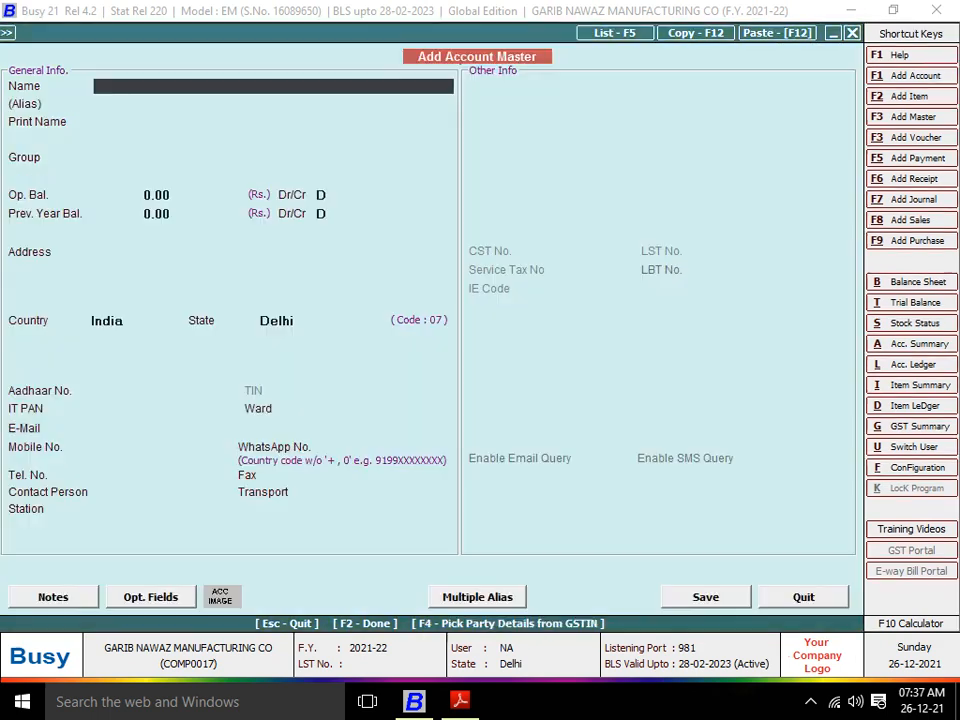
# Create a new stock-transfer accounting account named after the washing unit, with the same print name
pyautogui.hotkey('alt', 'F1')
pyautogui.write('ROHIT WASHING')
pyautogui.press('Return')
pyautogui.press('Return')
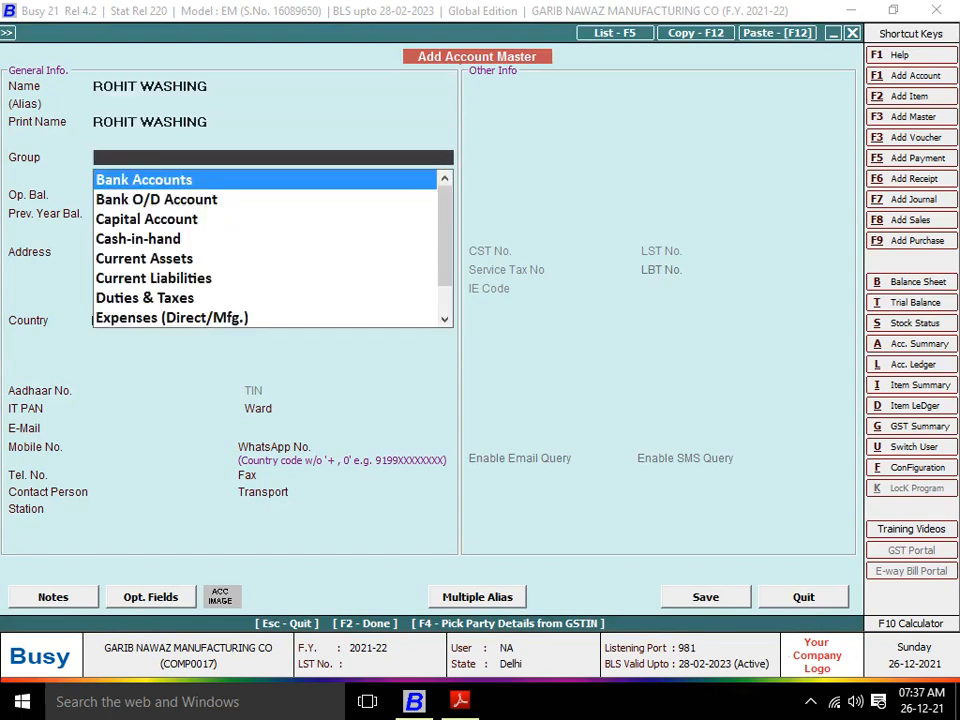
# Put the washing account in the JOB WORKERS group with bill-by-bill balancing set to N, and save the account and material centre
pyautogui.write('JOB')
pyautogui.press('Return')
pyautogui.press('Return')
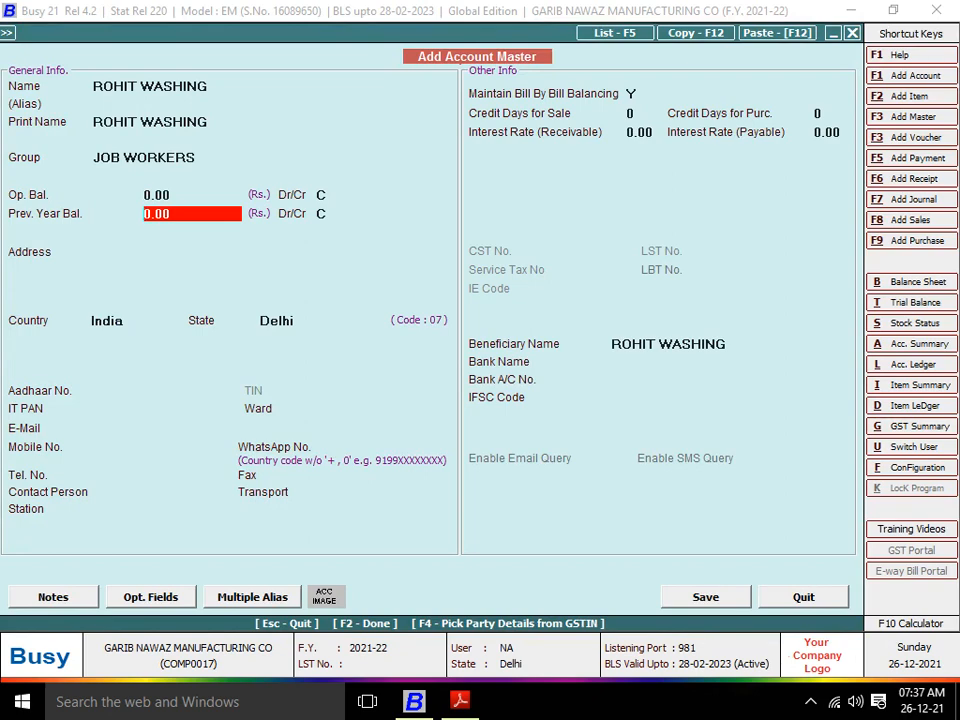
pyautogui.press('Return')
pyautogui.press('Return')
pyautogui.press('Return')
pyautogui.press('n')
pyautogui.press('Return')
pyautogui.press('F2')
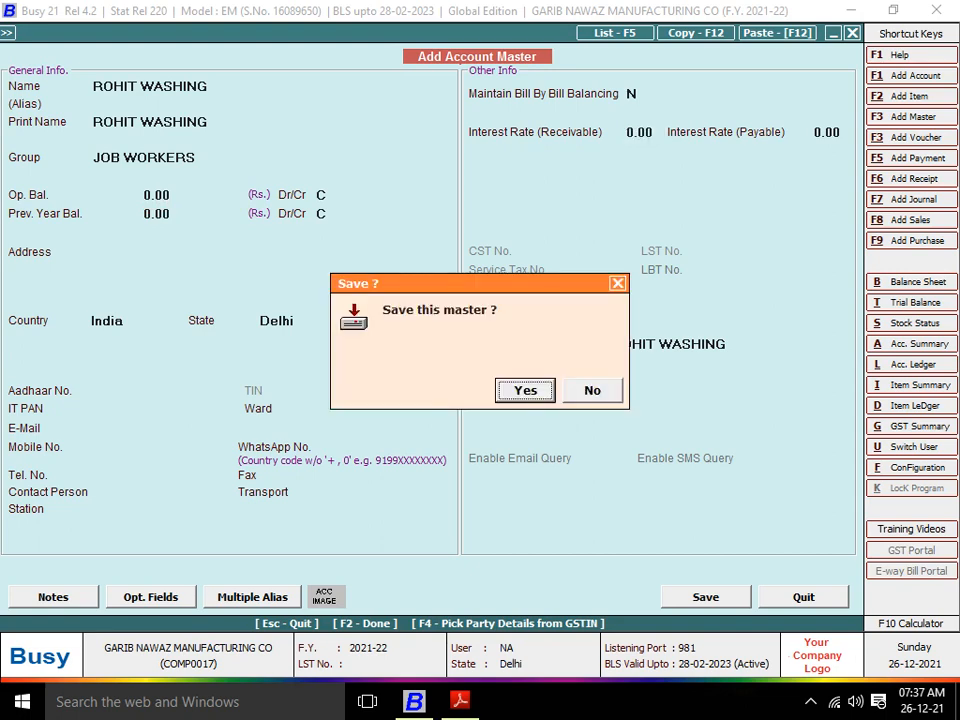
pyautogui.press('Return')
pyautogui.press('F2')
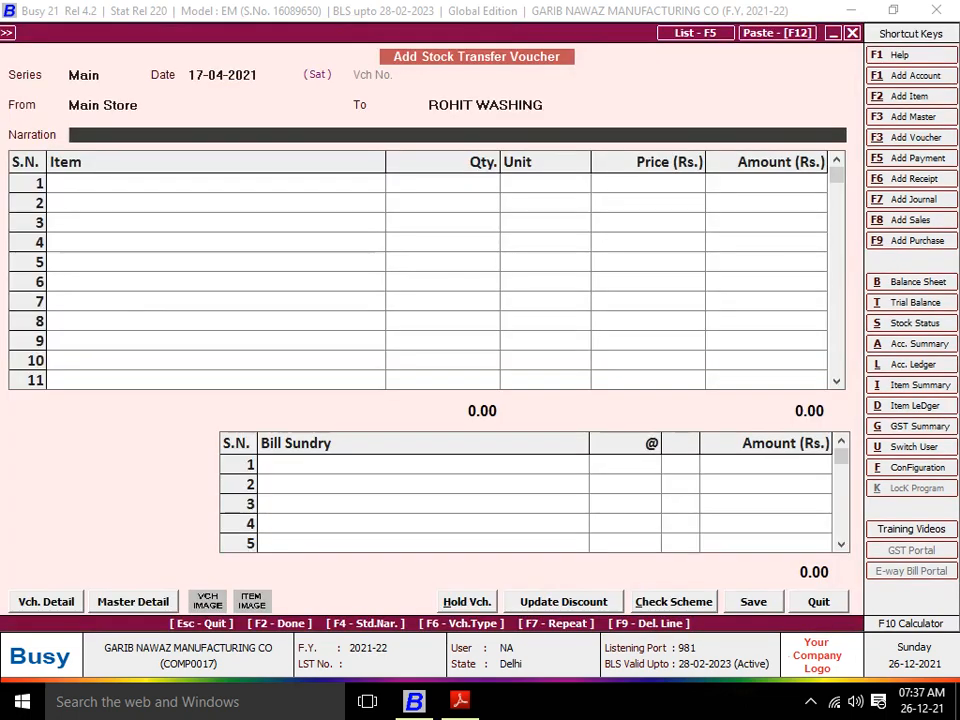
# Enter 130 Pcs. of BABA SUIT 02 in the transfer from Main Store to the washing unit, and save the voucher without bill sundries
pyautogui.press('Return')
pyautogui.write('BAB')
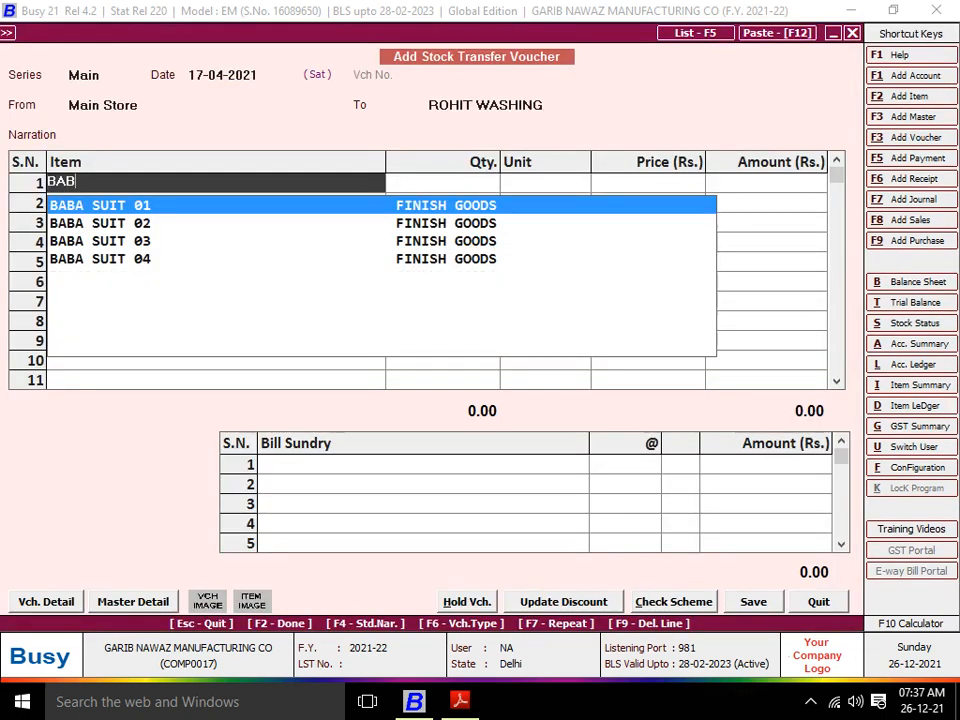
pyautogui.press('Down')
pyautogui.press('Return')
pyautogui.write('130')
pyautogui.press('Return')
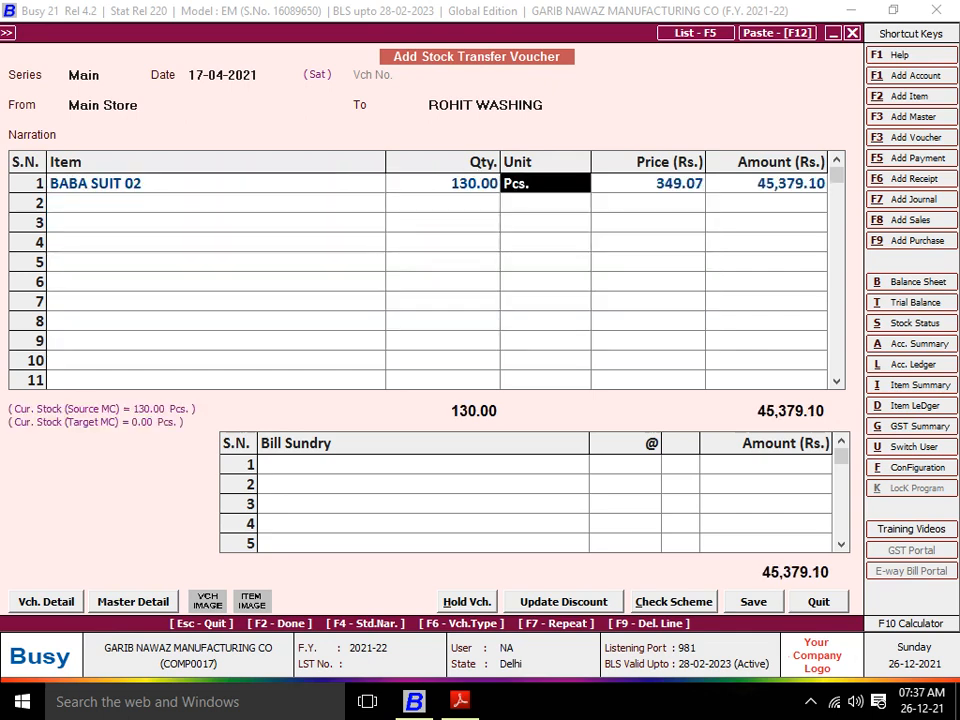
pyautogui.press('Return')
pyautogui.press('Return')
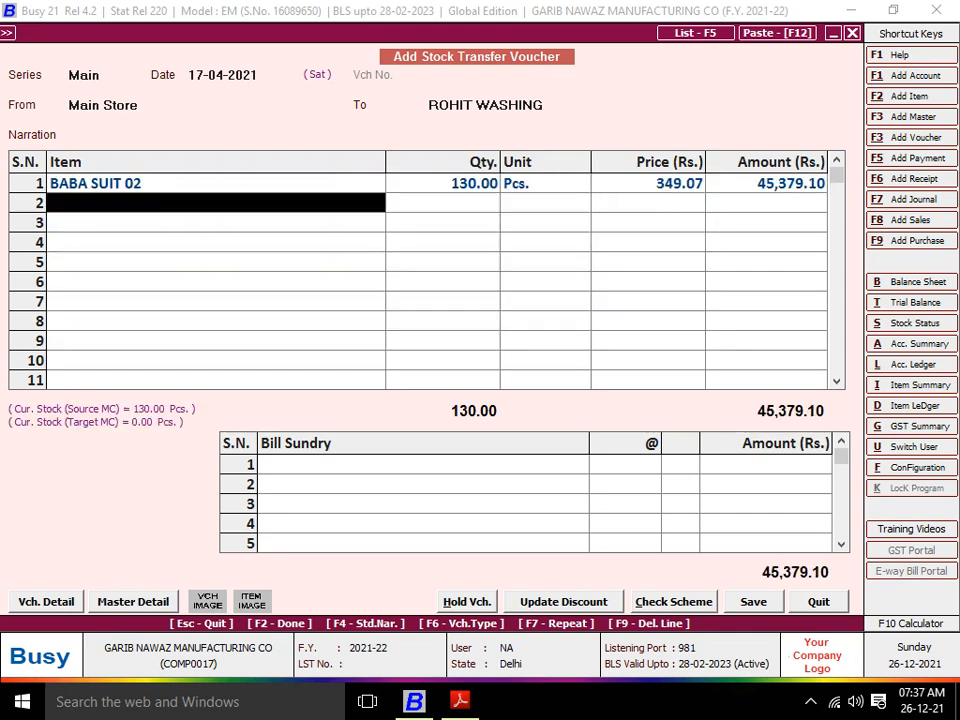
pyautogui.press('Return')
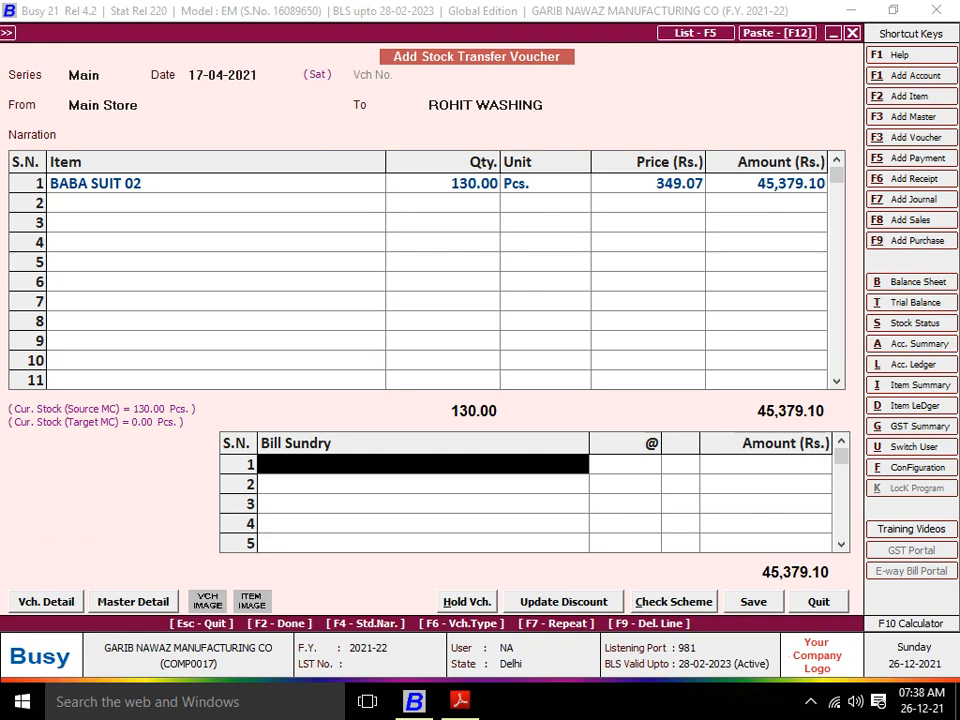
pyautogui.press('F2')
pyautogui.press('Return')
pyautogui.press('Return')
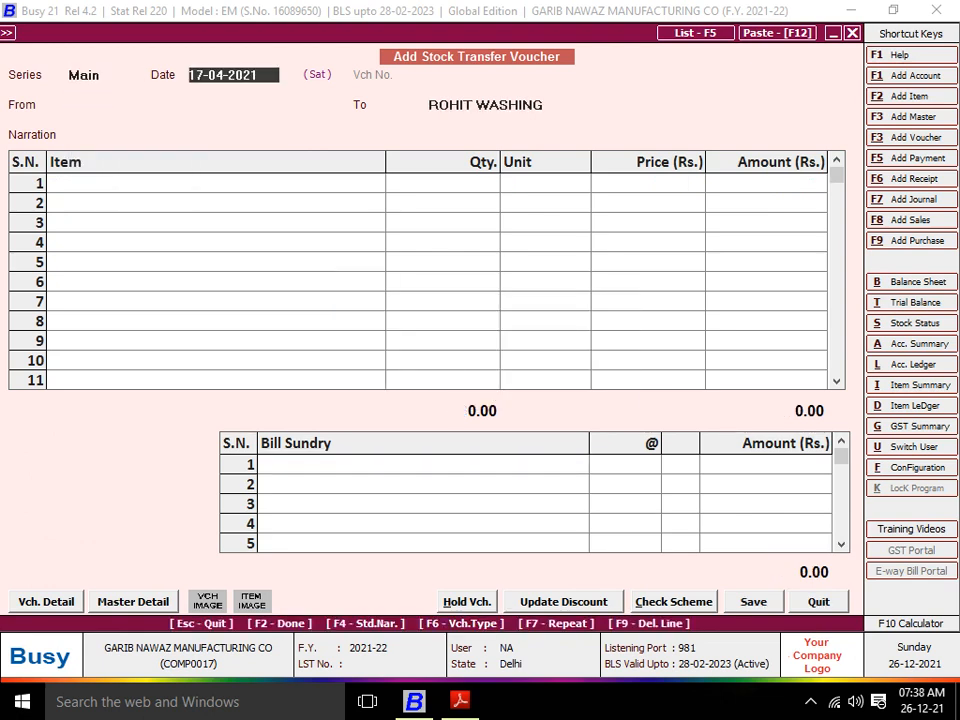
# Switch to the PDF in Adobe Reader and check the next Baba Suit 02 movement in the transfer table
pyautogui.hotkey('alt', 'Tab')
pyautogui.press('Down')
pyautogui.press('Down')
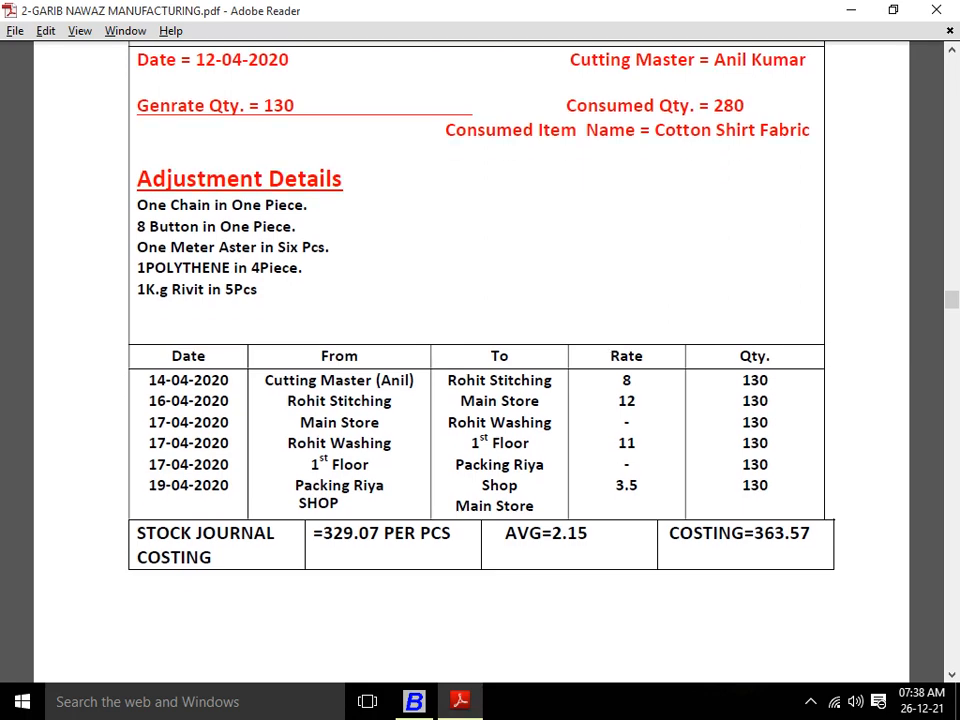
pyautogui.press('Up')
pyautogui.press('Up')
pyautogui.press('Up')
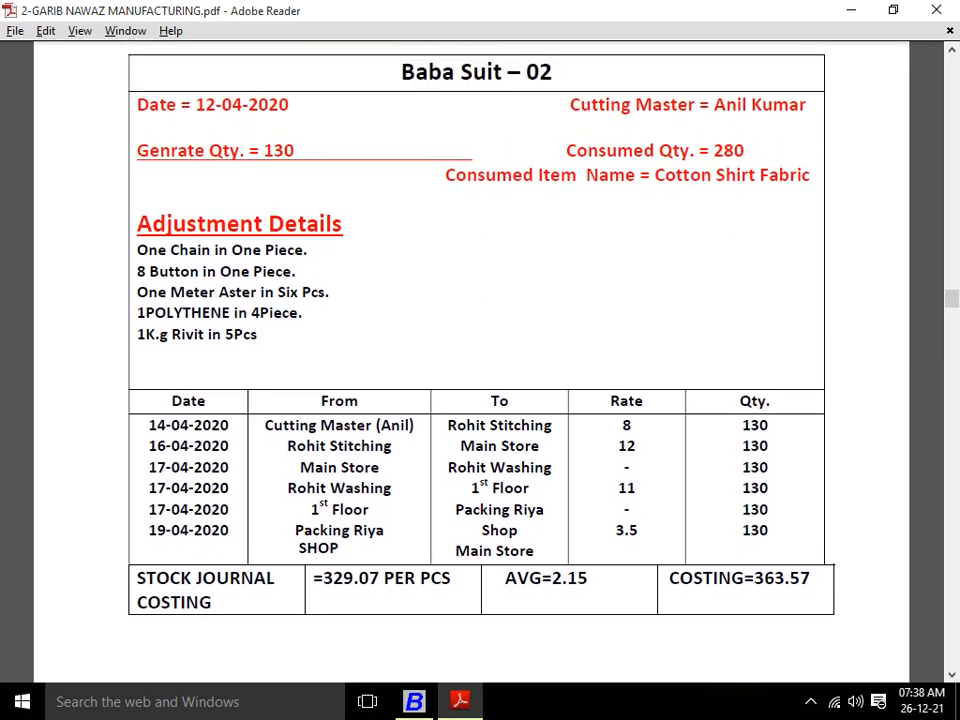
pyautogui.press('Down')
pyautogui.hotkey('alt', 'Tab')
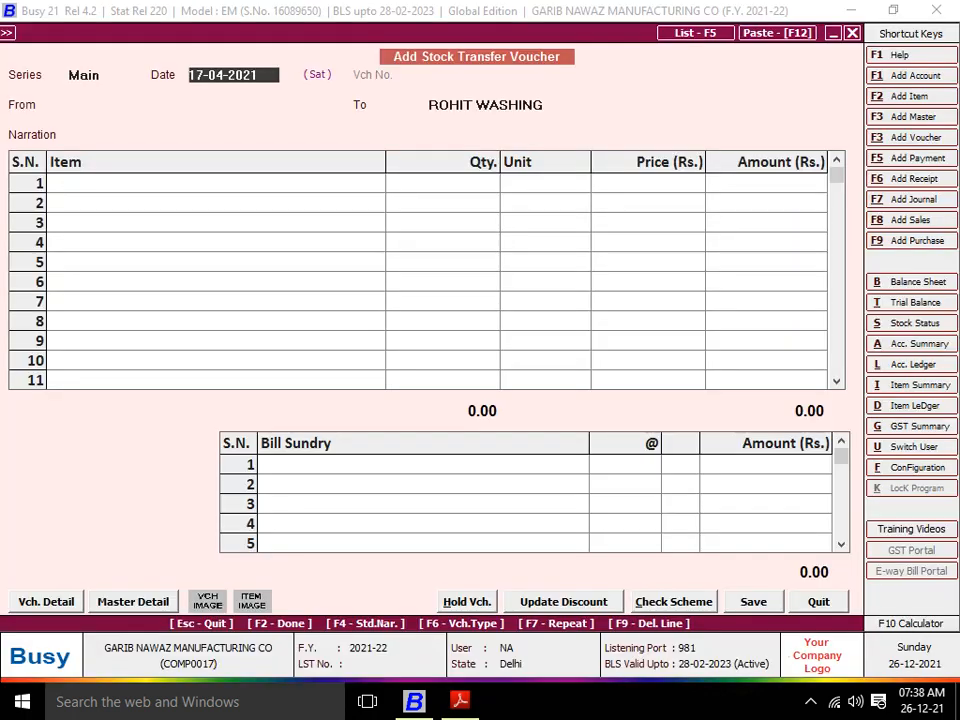
pyautogui.press('Return')
pyautogui.press('Escape')
pyautogui.hotkey('alt', 'Tab')
pyautogui.hotkey('alt', 'Tab')
# Set the new transfer's source to the washing unit and its destination to 1ST FLOOR, leaving the narration blank
pyautogui.press('Return')
pyautogui.write('R')
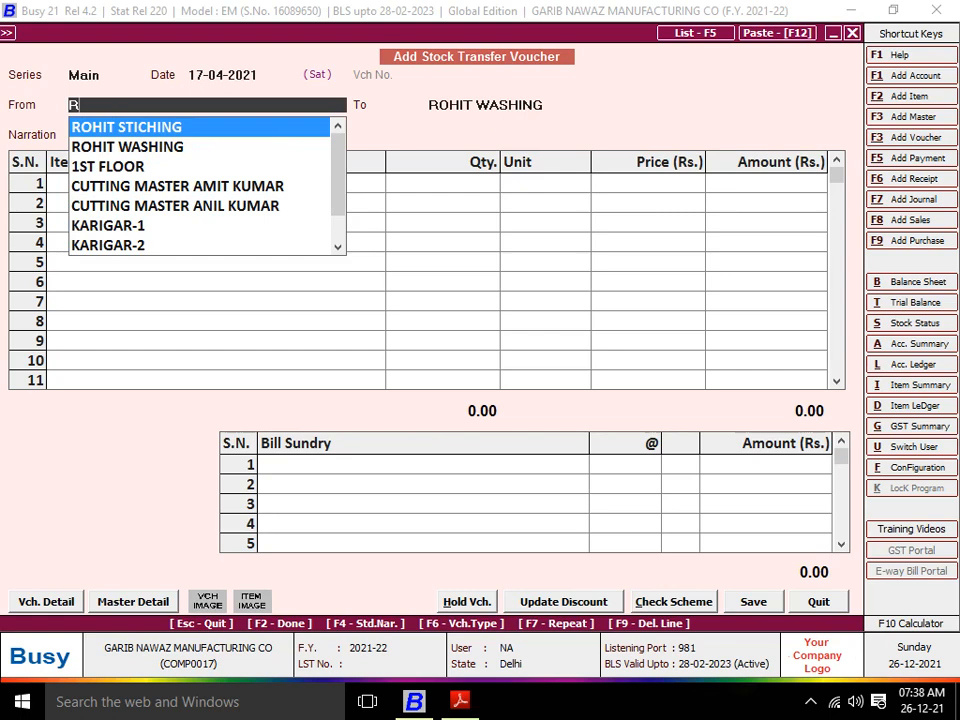
pyautogui.press('Down')
pyautogui.press('Return')
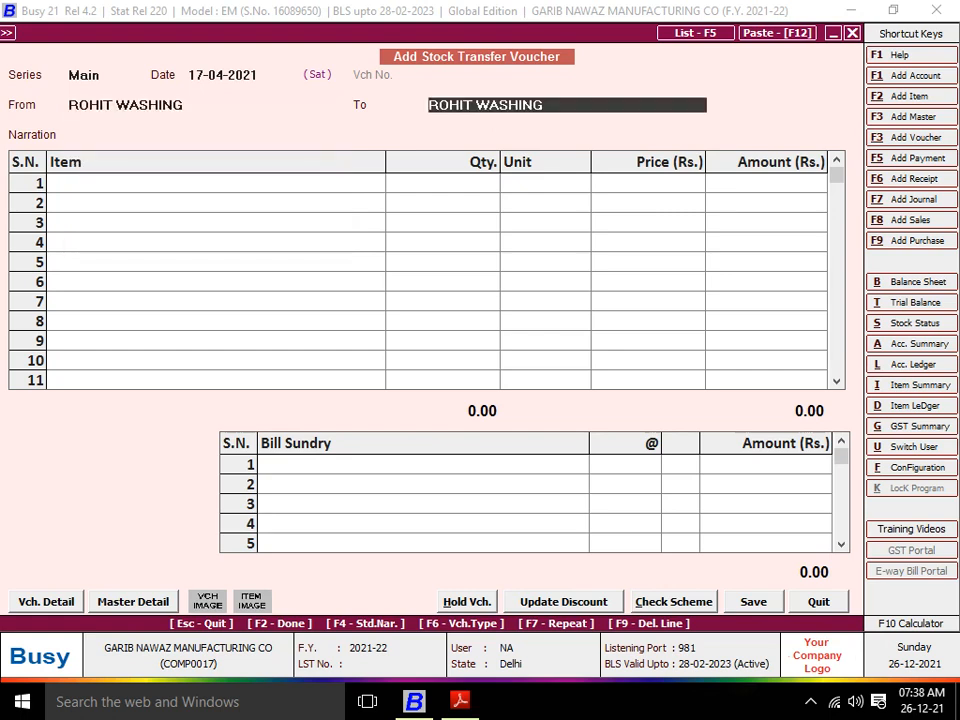
pyautogui.press('Return')
pyautogui.press('Return')
pyautogui.press('Return')
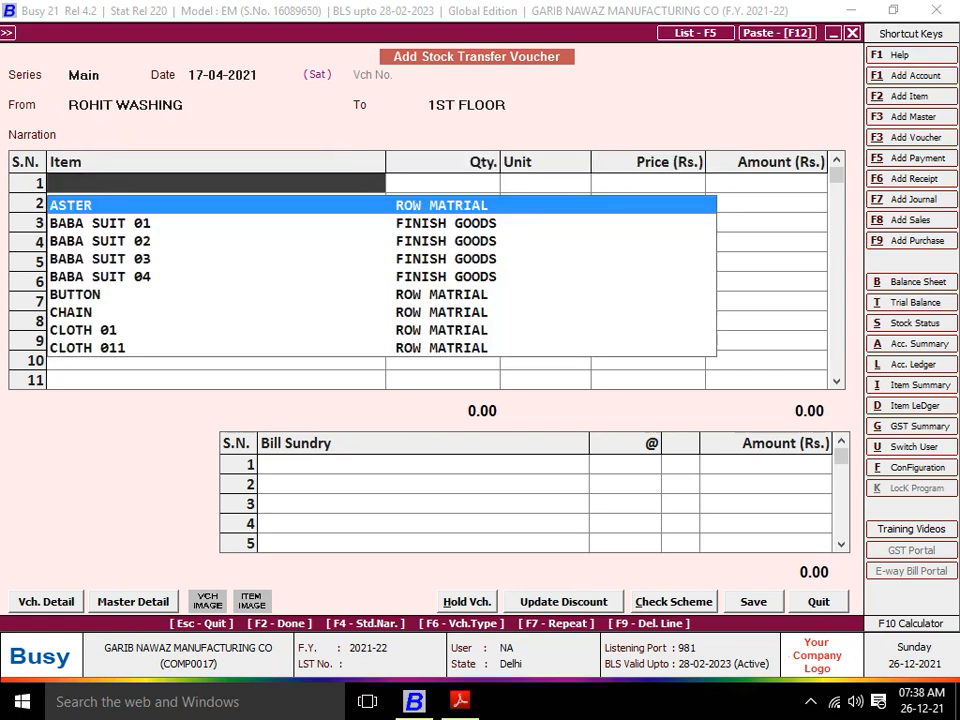
# Enter 130 Pcs. of BABA SUIT 02 as the item of the transfer from the washing unit to 1ST FLOOR
pyautogui.write('BAB')
pyautogui.press('Down')
pyautogui.press('Return')
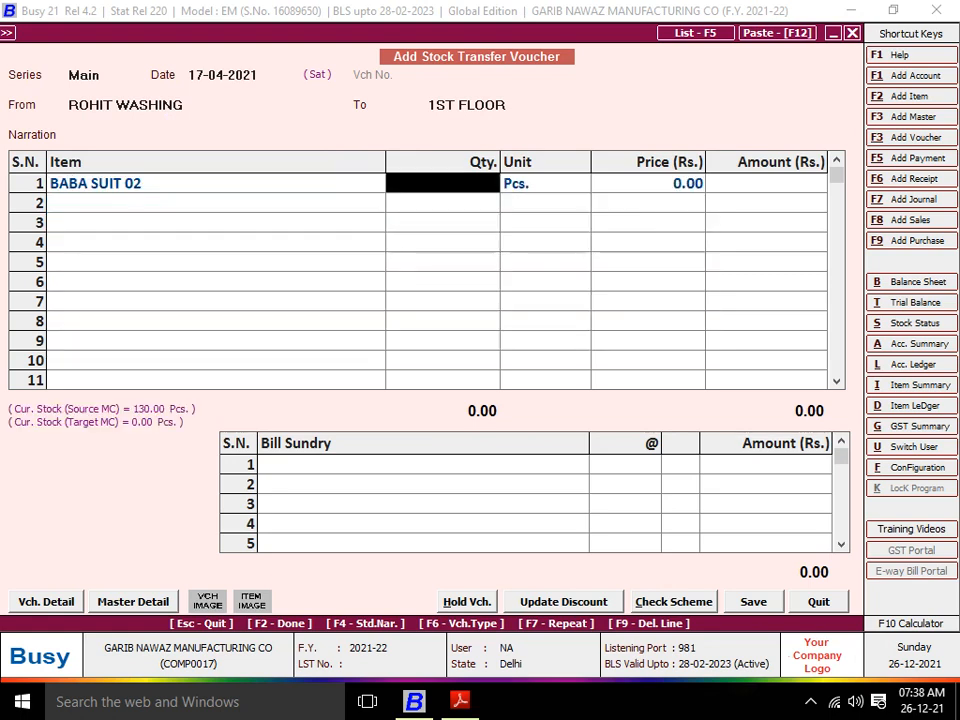
pyautogui.write('130')
pyautogui.press('Return')
pyautogui.press('Return')
pyautogui.press('Return')
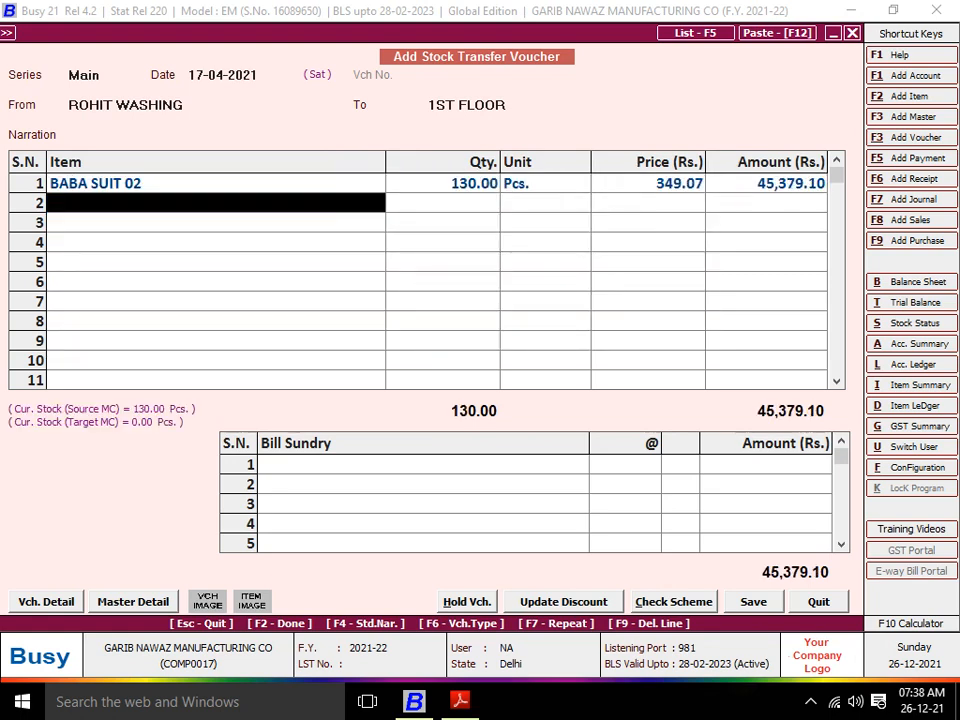
# Add JOB WORK CHARGES at the PDF's rate of 11 per piece as bill sundry, and save the voucher
pyautogui.press('Return')
pyautogui.press('Return')
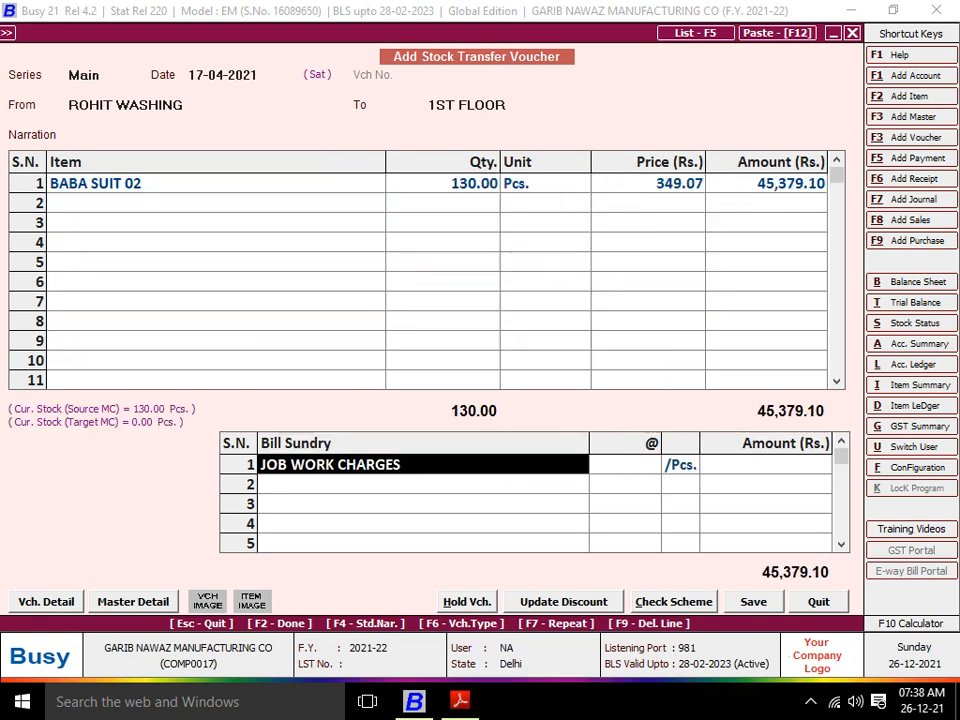
pyautogui.press('Return')
pyautogui.hotkey('alt', 'Tab')
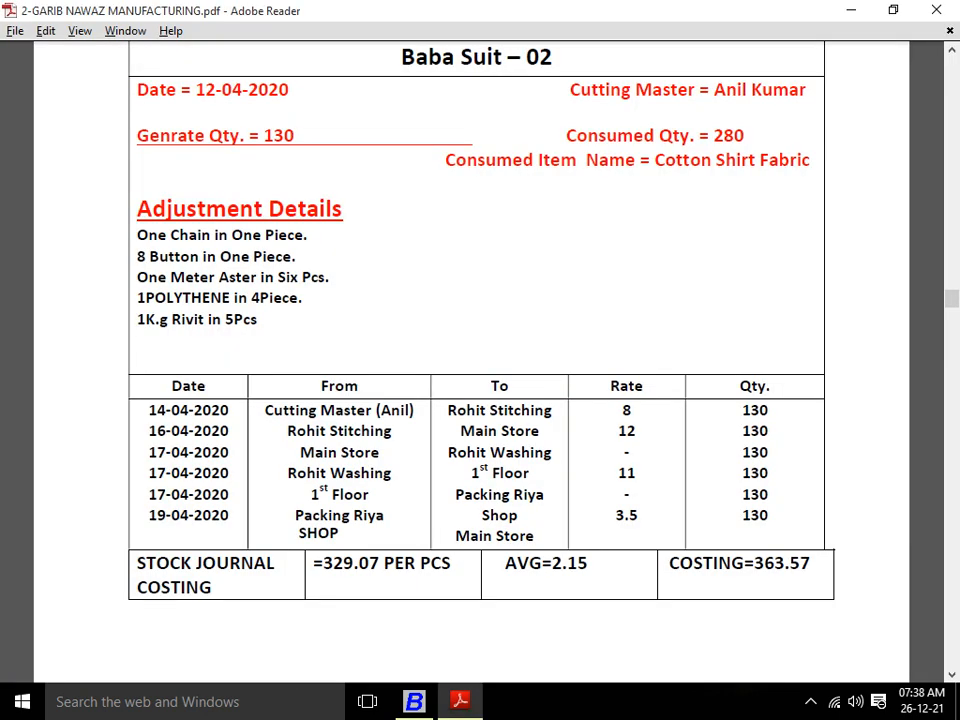
pyautogui.hotkey('alt', 'Tab')
pyautogui.hotkey('alt', 'Tab')
pyautogui.hotkey('alt', 'Tab')
pyautogui.write('11')
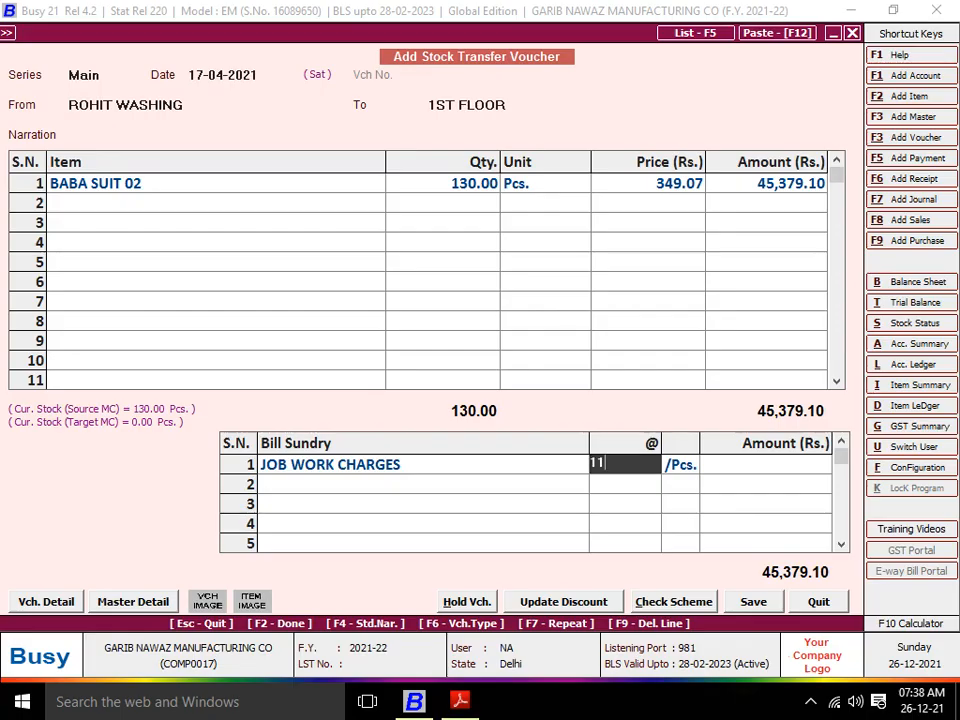
pyautogui.press('Return')
pyautogui.press('Return')
pyautogui.press('Return')
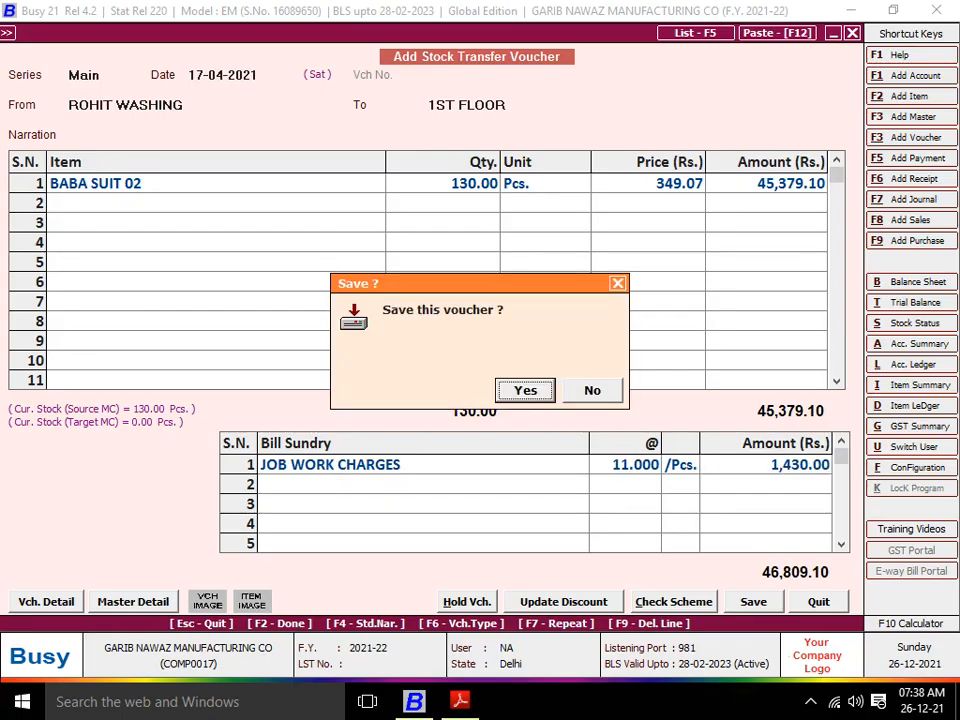
pyautogui.press('Return')
pyautogui.press('Return')
# Check the PDF for the next movement and set 1ST FLOOR as the source of a new transfer dated 17-04-2021
pyautogui.hotkey('alt', 'Tab')
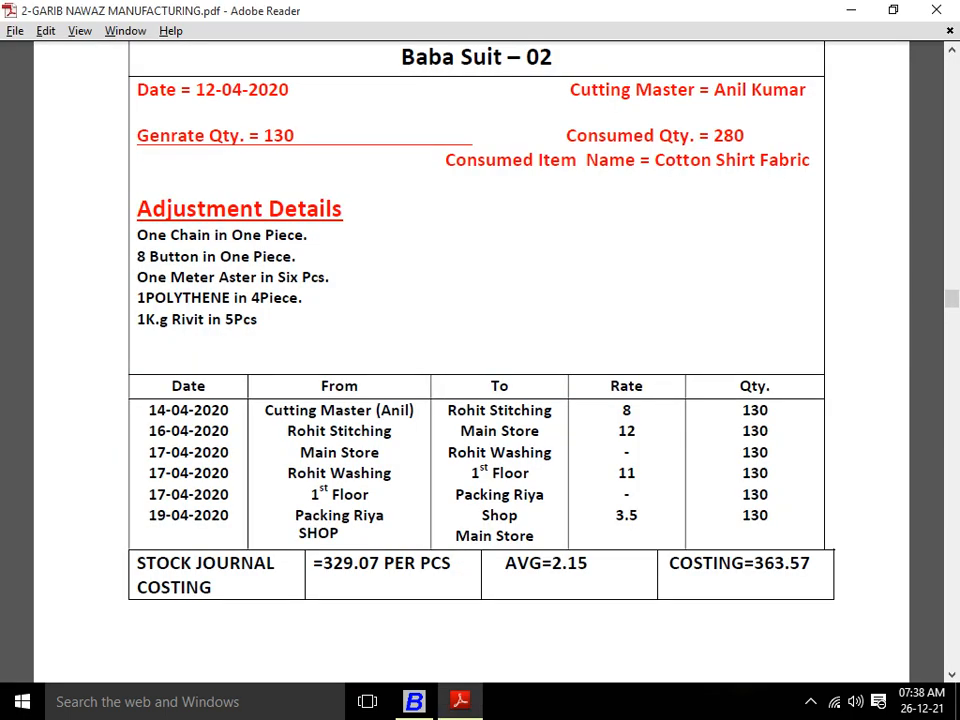
pyautogui.hotkey('alt', 'Tab')
pyautogui.press('Return')
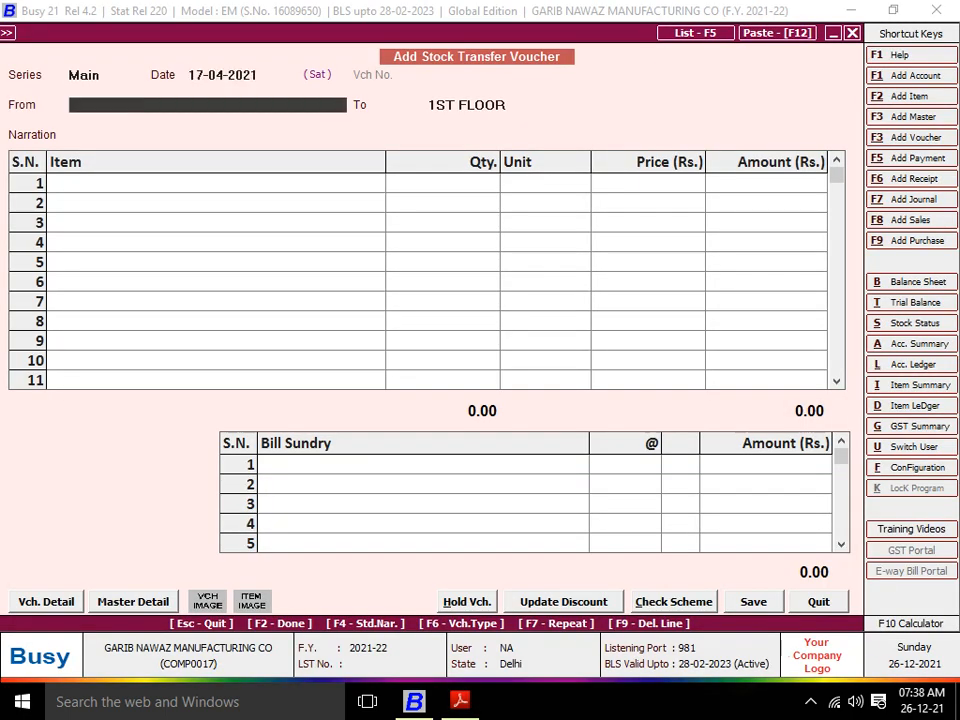
pyautogui.press('space')
pyautogui.write('s')
pyautogui.press('Return')
# Start a new destination material centre with the packing unit's name from the PDF as its name and print name
pyautogui.hotkey('alt', 'Tab')
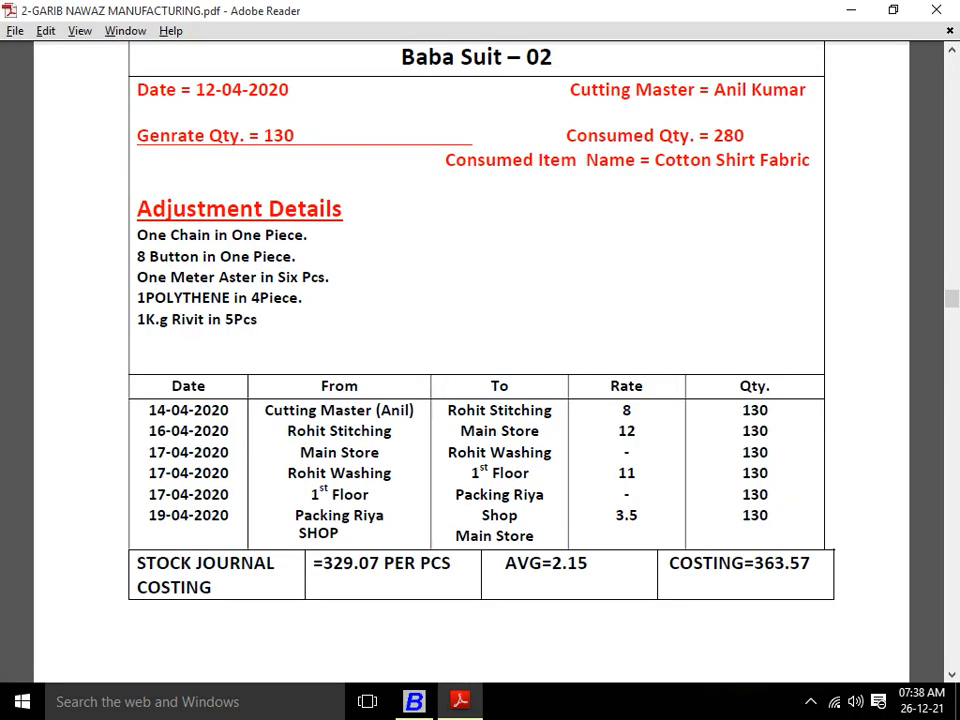
pyautogui.hotkey('alt', 'Tab')
pyautogui.write('P')
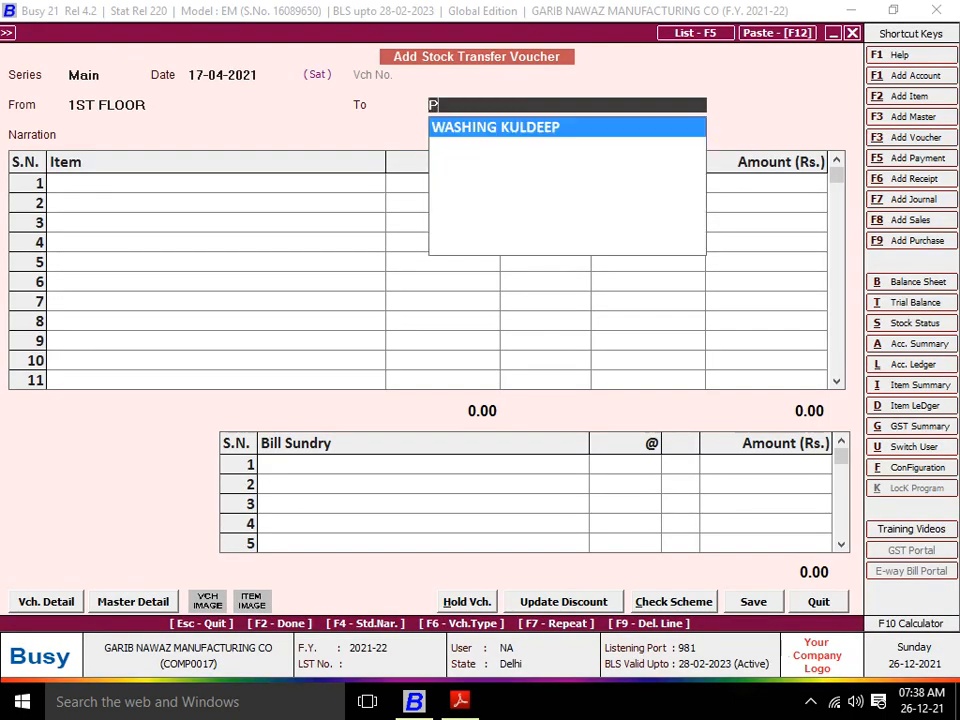
pyautogui.press('F3')
pyautogui.write('PACKING')
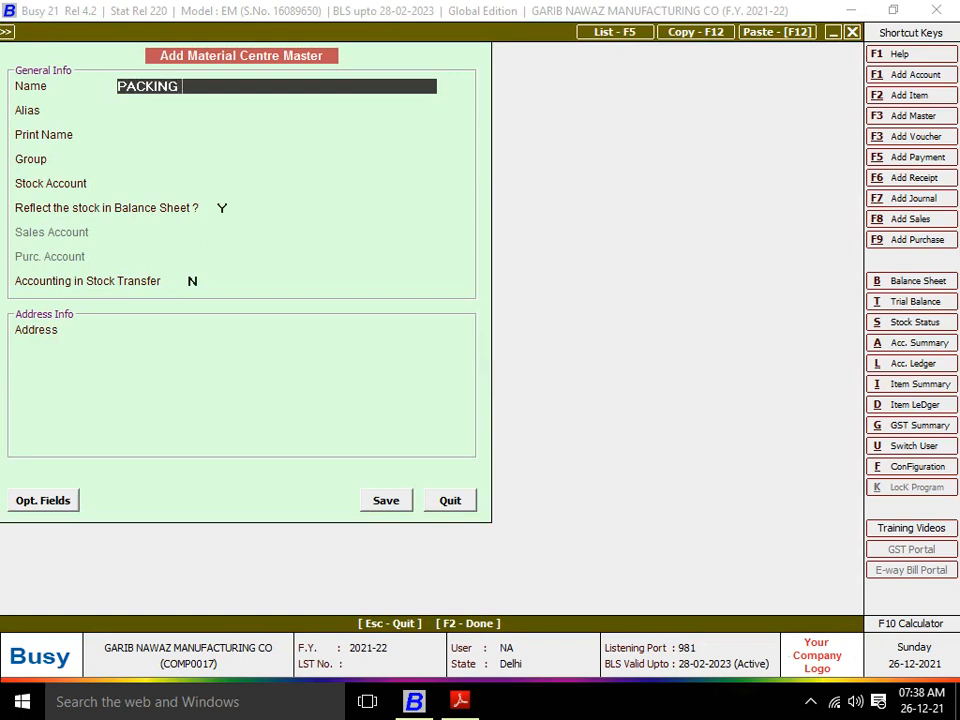
pyautogui.hotkey('alt', 'Tab')
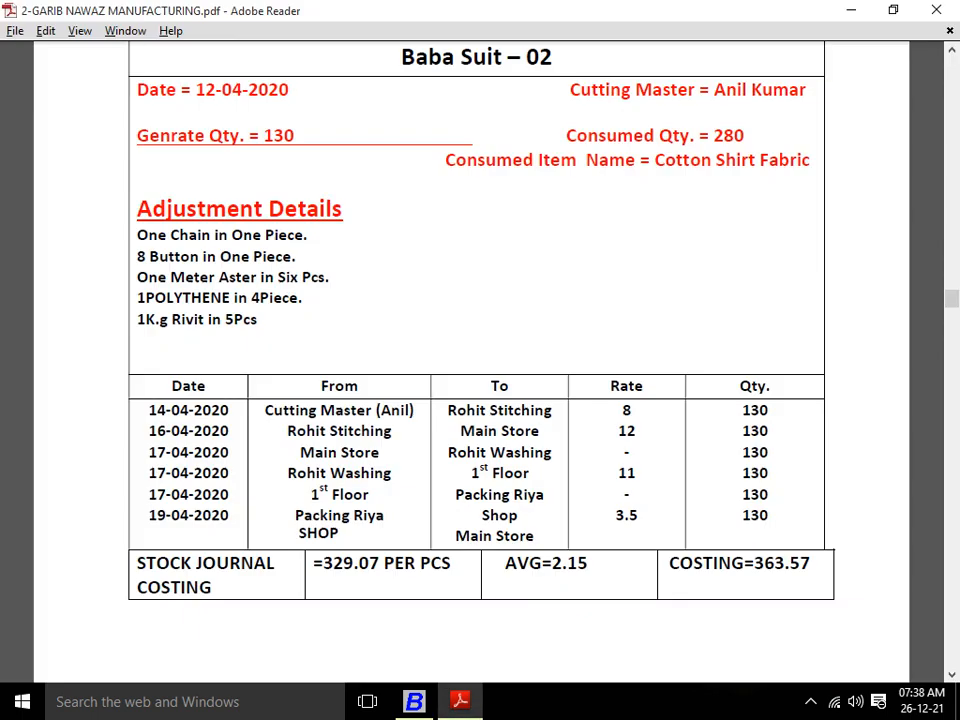
pyautogui.hotkey('alt', 'Tab')
pyautogui.write('RIYA')
pyautogui.press('Return')
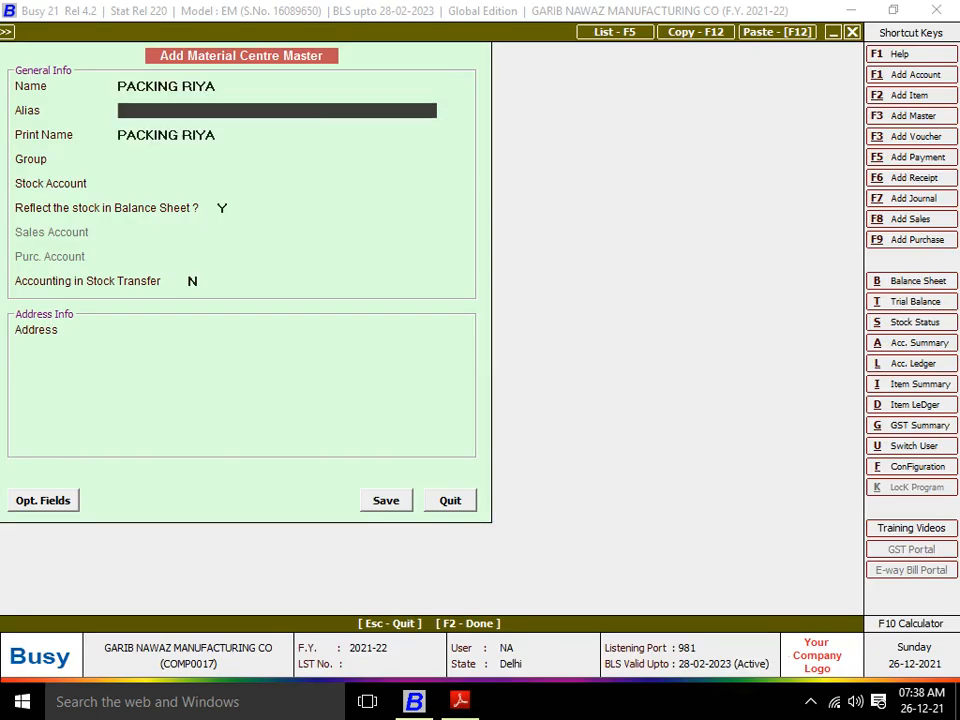
# Assign the packing material centre to Production Floors with the Stock account, and set accounting in stock transfer to Y
pyautogui.press('Return')
pyautogui.press('Return')
pyautogui.press('Down')
pyautogui.press('Return')
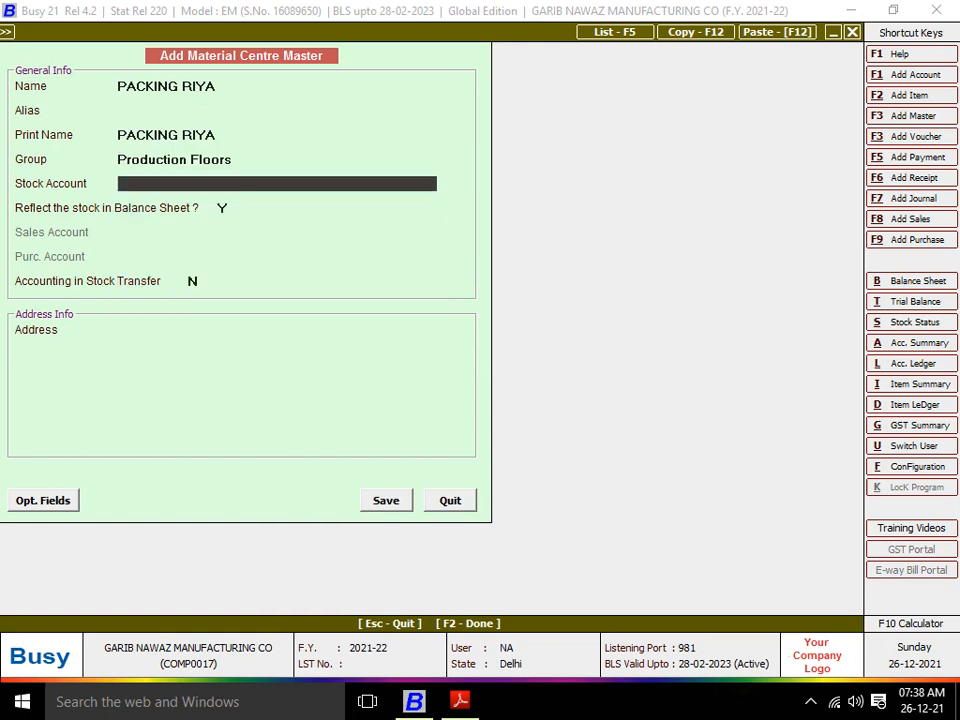
pyautogui.press('Return')
pyautogui.press('Return')
pyautogui.press('Return')
pyautogui.write('Y')
pyautogui.press('Return')
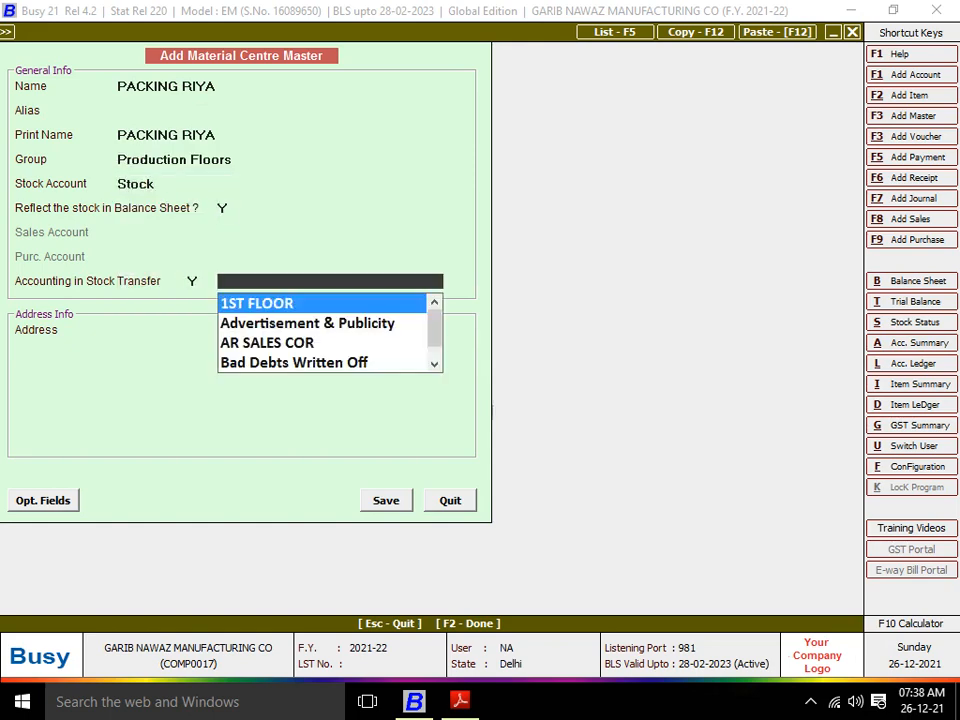
# Create a new stock-transfer accounting account named after the packing unit, with the same print name
pyautogui.press('F3')
pyautogui.write('PACKI')
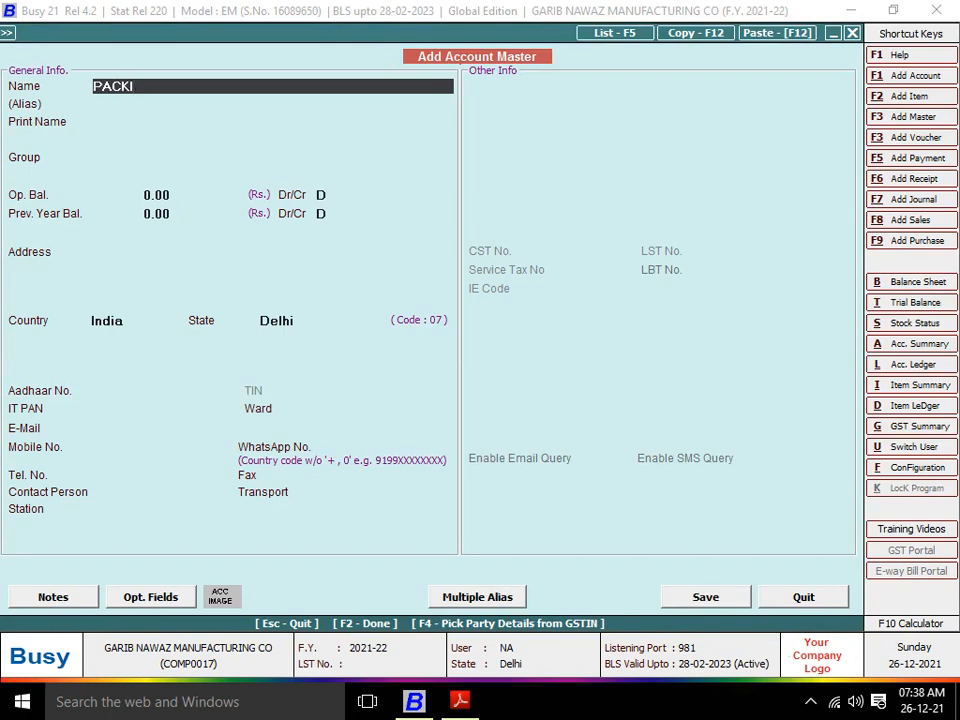
pyautogui.write('NG RIYA')
pyautogui.press('Return')
pyautogui.press('Return')
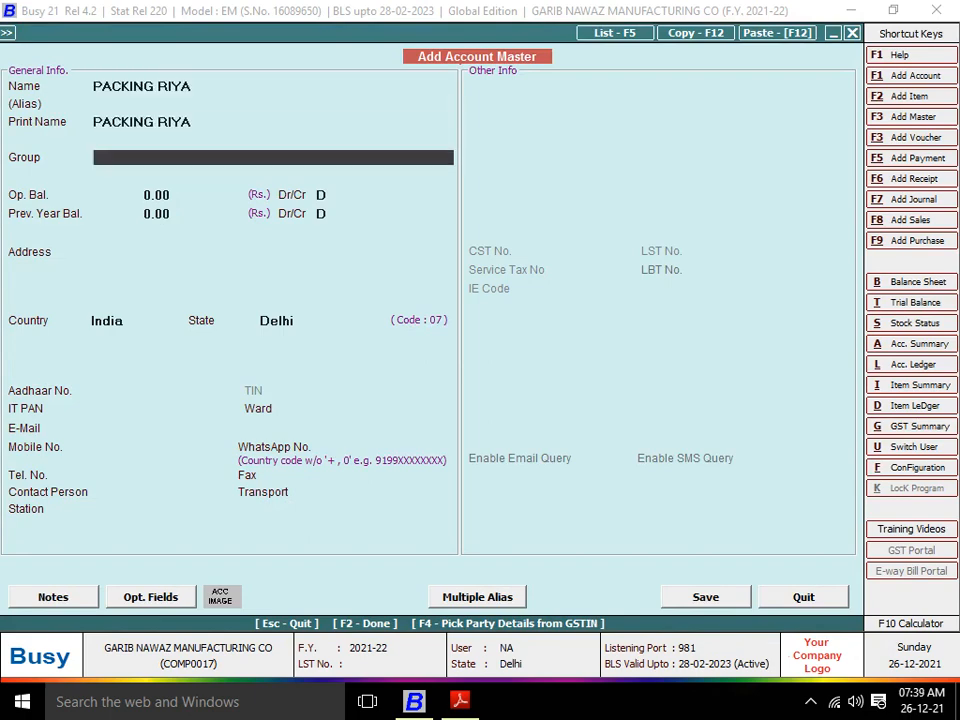
# Put the packing account in the JOB WORKERS group and set its bill-by-bill balancing to N
pyautogui.write('JOB')
pyautogui.press('Return')
pyautogui.press('Return')
pyautogui.press('Return')
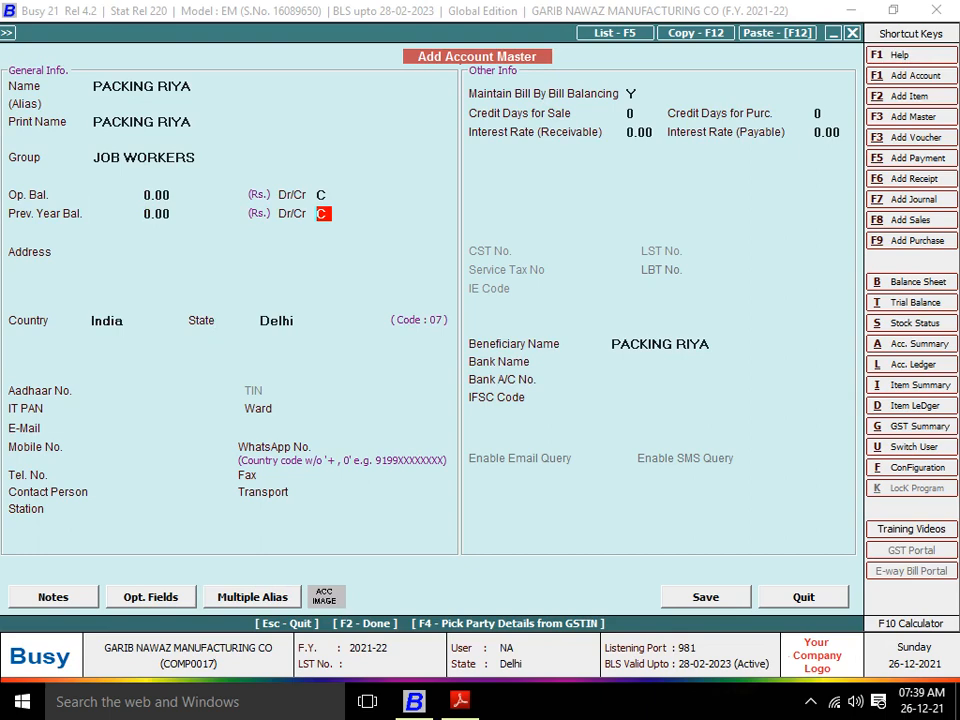
pyautogui.press('Return')
pyautogui.write('N')
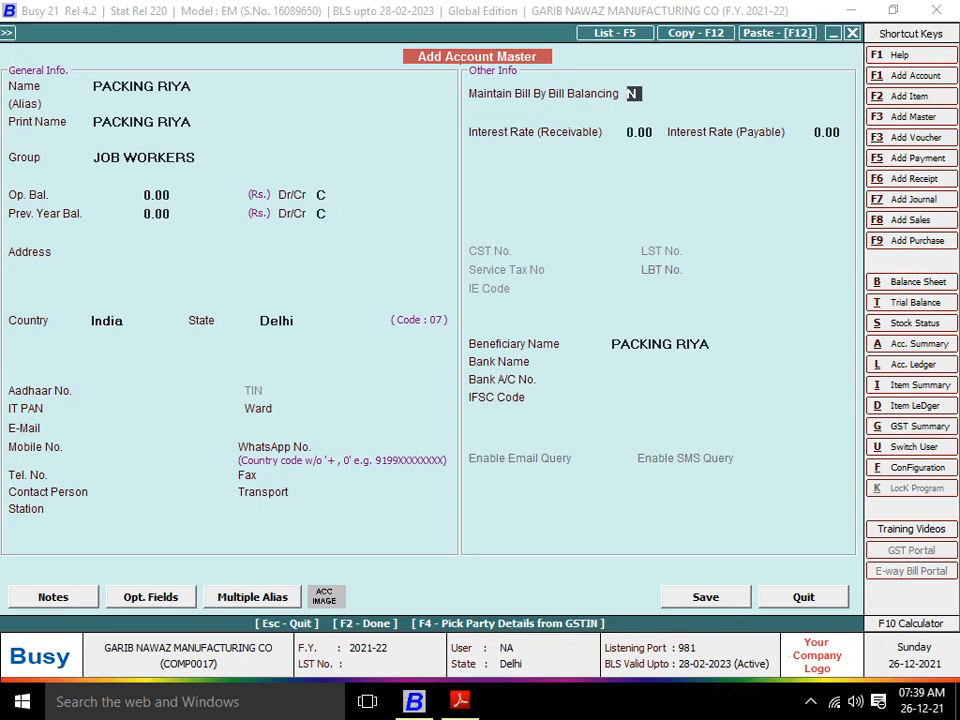
pyautogui.press('Return')
pyautogui.press('Return')
pyautogui.press('Return')
pyautogui.press('Return')
# Save the packing unit's account and its material centre, returning to the stock transfer voucher
pyautogui.press('F2')
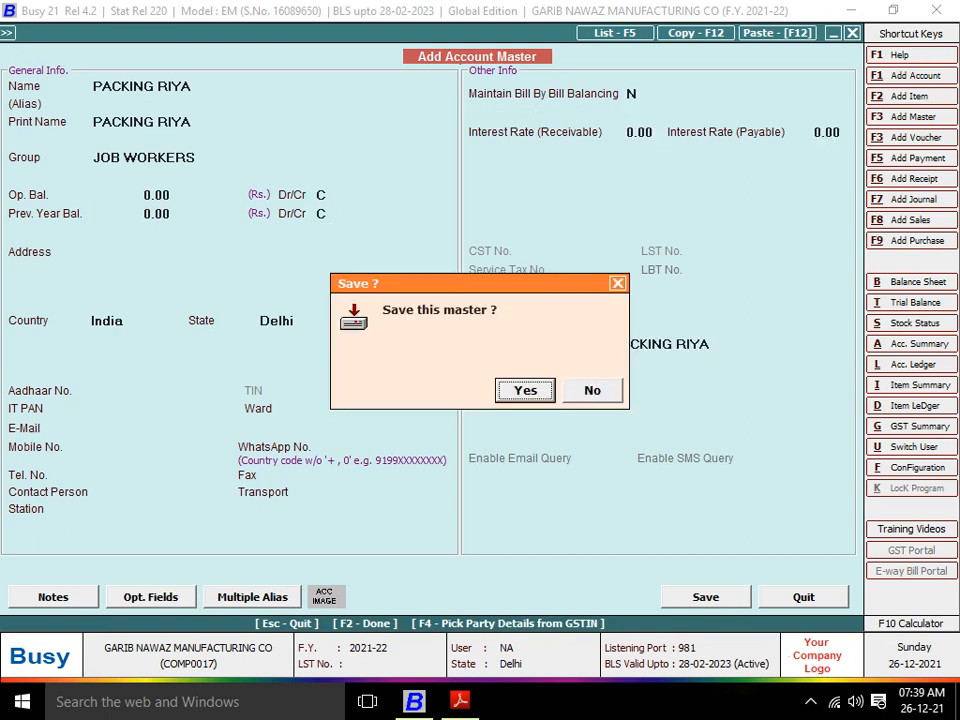
pyautogui.press('Return')
pyautogui.press('Return')
pyautogui.press('Return')
pyautogui.press('Return')
pyautogui.press('Return')
pyautogui.press('Return')
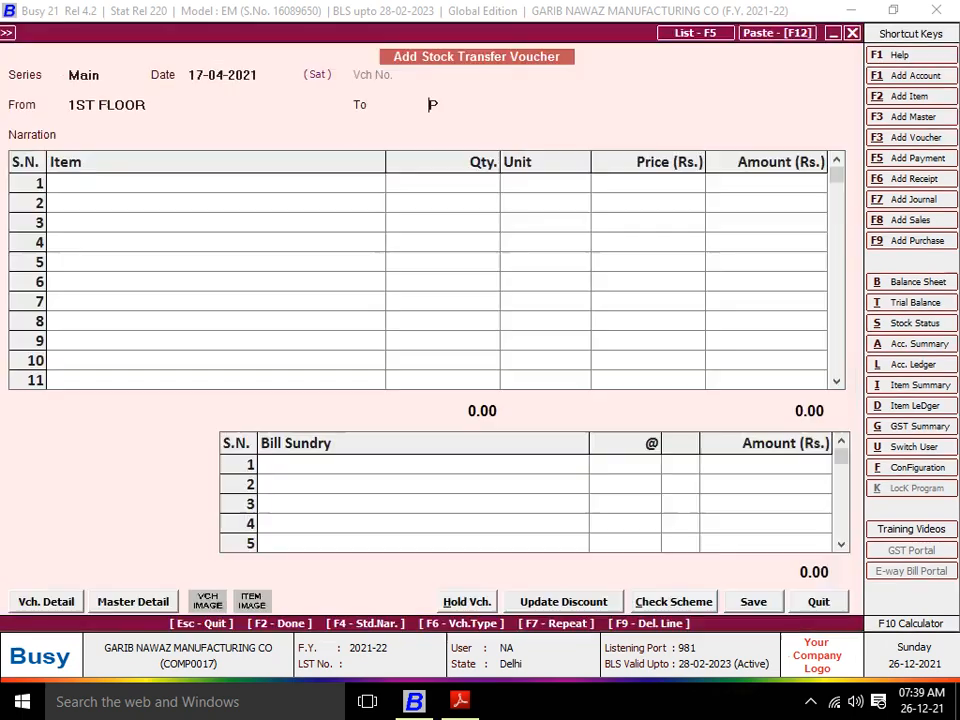
# Accept the packing unit as destination and enter 130 Pcs. of BABA SUIT 02 in the transfer from 1ST FLOOR
pyautogui.press('Return')
pyautogui.write('BAB')
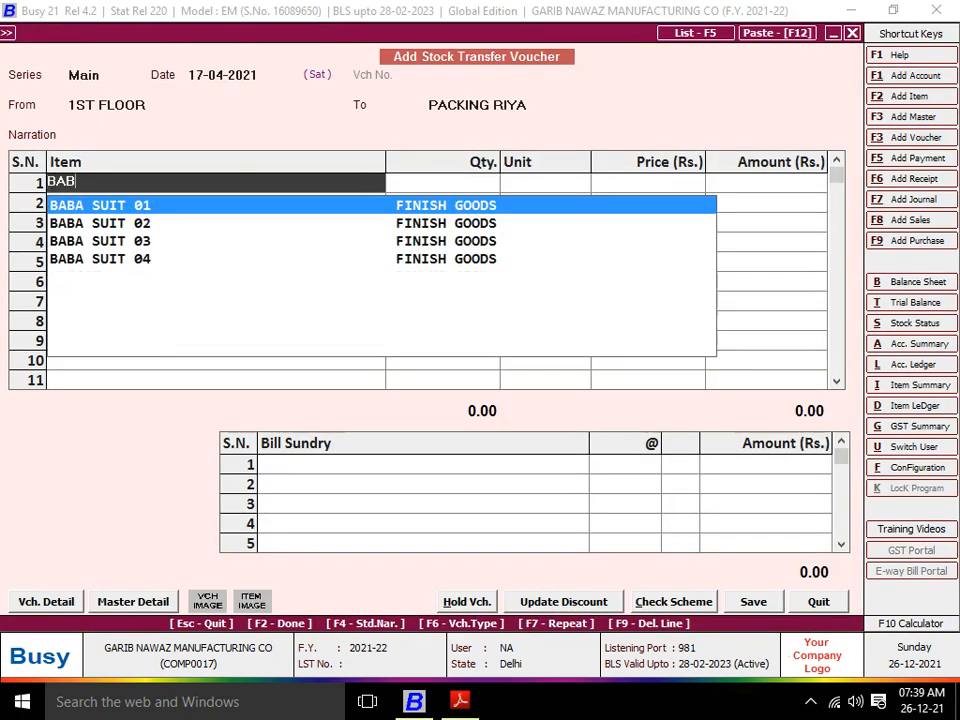
pyautogui.press('Down')
pyautogui.press('Return')
pyautogui.write('130')
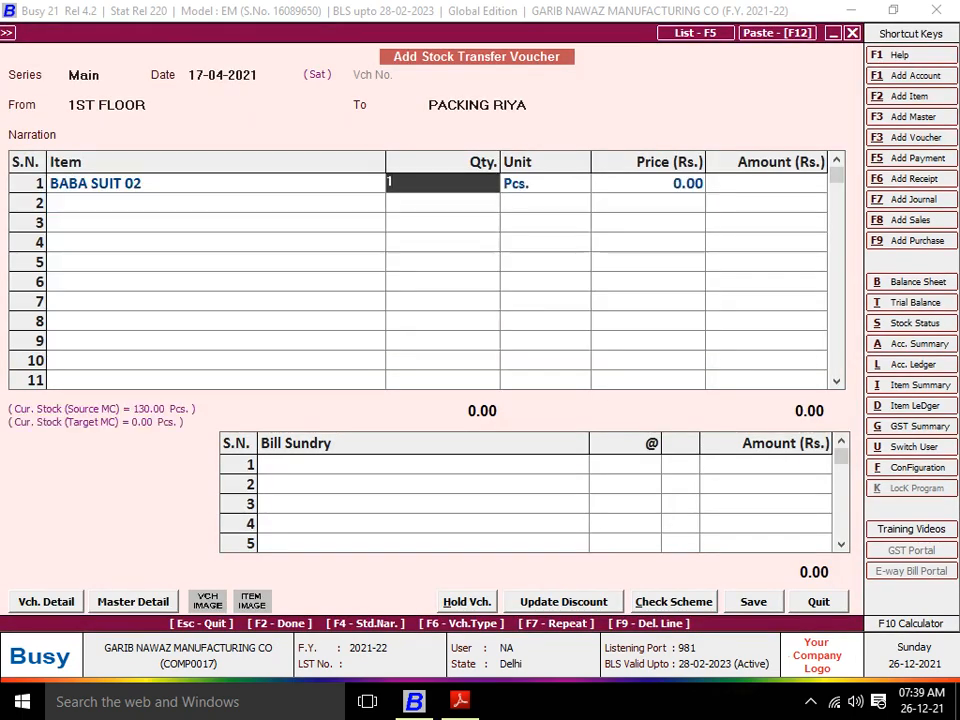
pyautogui.press('Return')
pyautogui.press('Return')
pyautogui.press('Return')
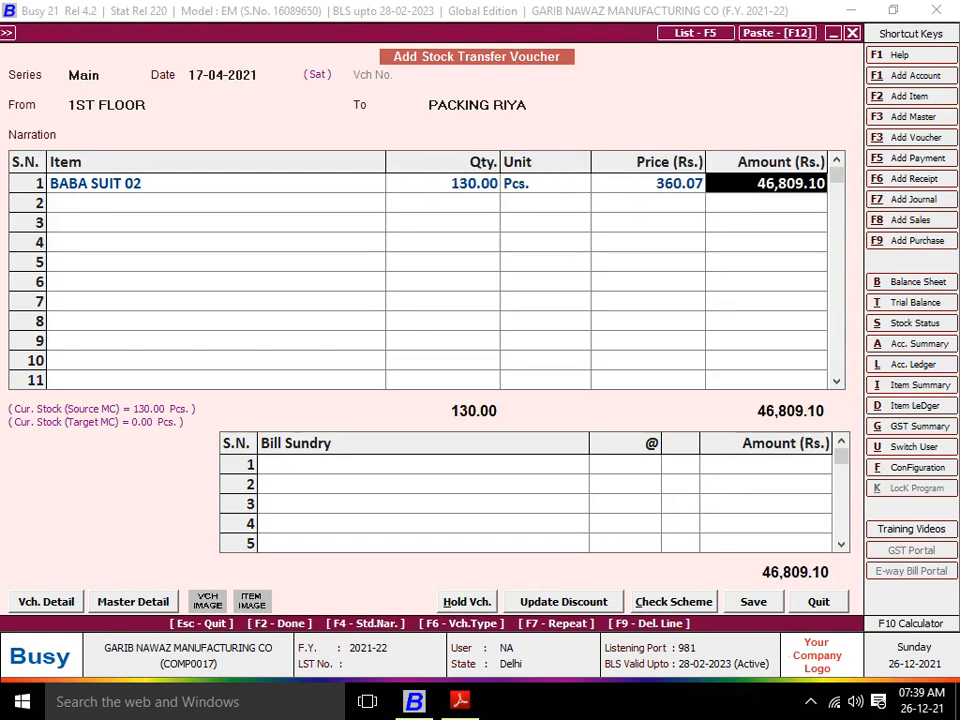
# Save the 130 Pcs. stock transfer voucher from 1ST FLOOR to the packing unit
pyautogui.press('Return')
pyautogui.press('Return')
pyautogui.press('Return')
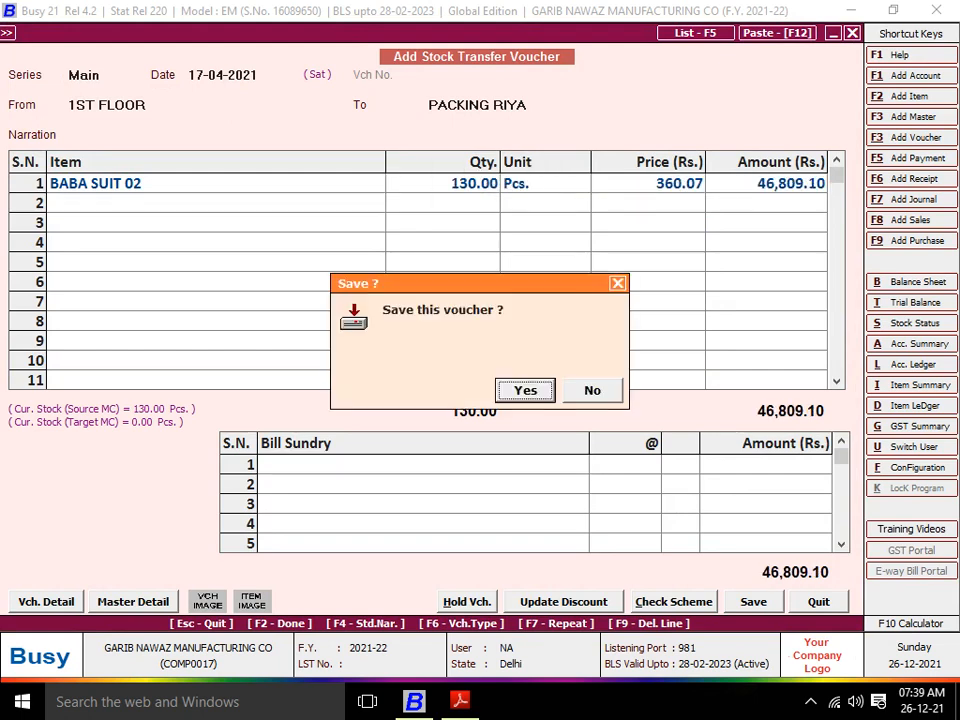
pyautogui.press('Return')
pyautogui.press('Return')
# Check the Baba Suit 02 movement table in Adobe Reader for the next transfer, returning to Busy's voucher entry
pyautogui.hotkey('alt', 'Tab')
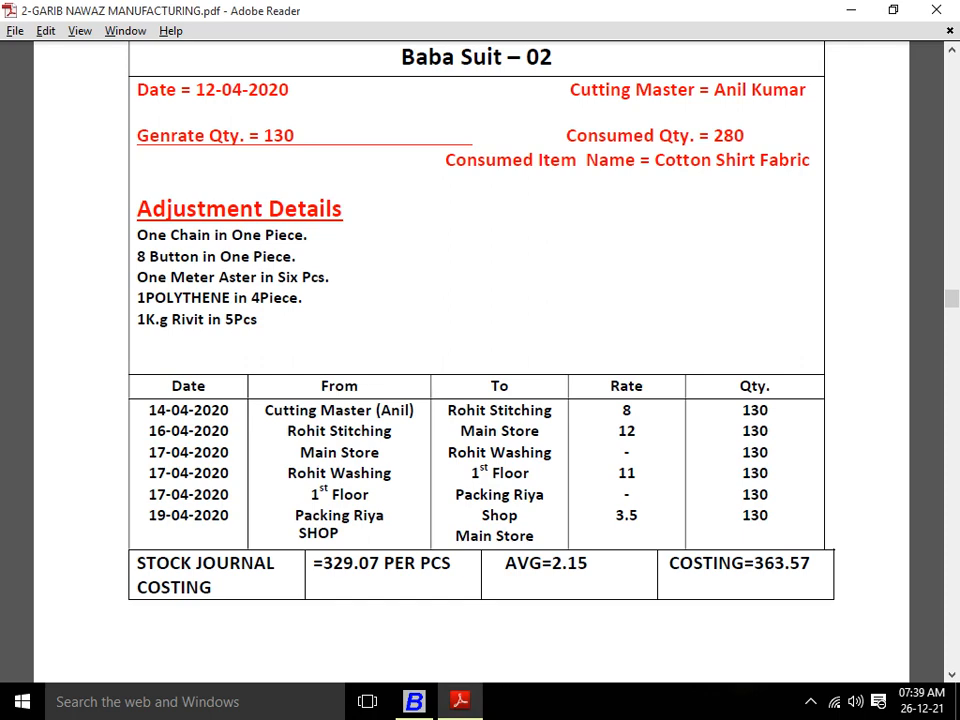
pyautogui.press('Down')
pyautogui.press('Down')
pyautogui.press('Down')
pyautogui.press('Down')
pyautogui.press('Down')
pyautogui.press('Down')
pyautogui.press('Down')
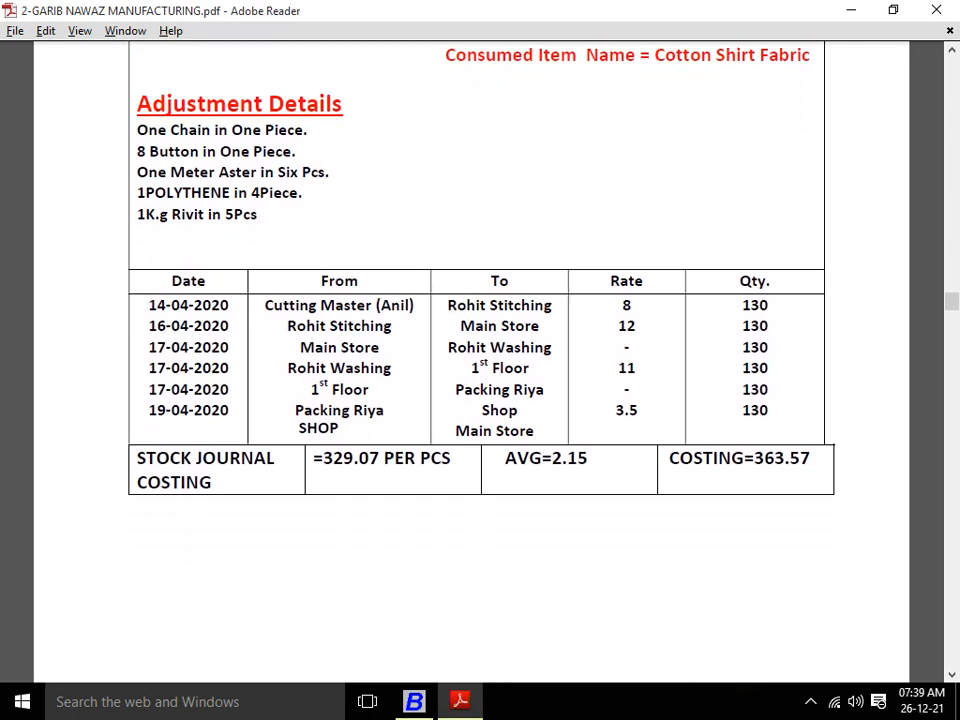
pyautogui.hotkey('alt', 'Tab')
pyautogui.hotkey('alt', 'Tab')
pyautogui.hotkey('alt', 'Tab')
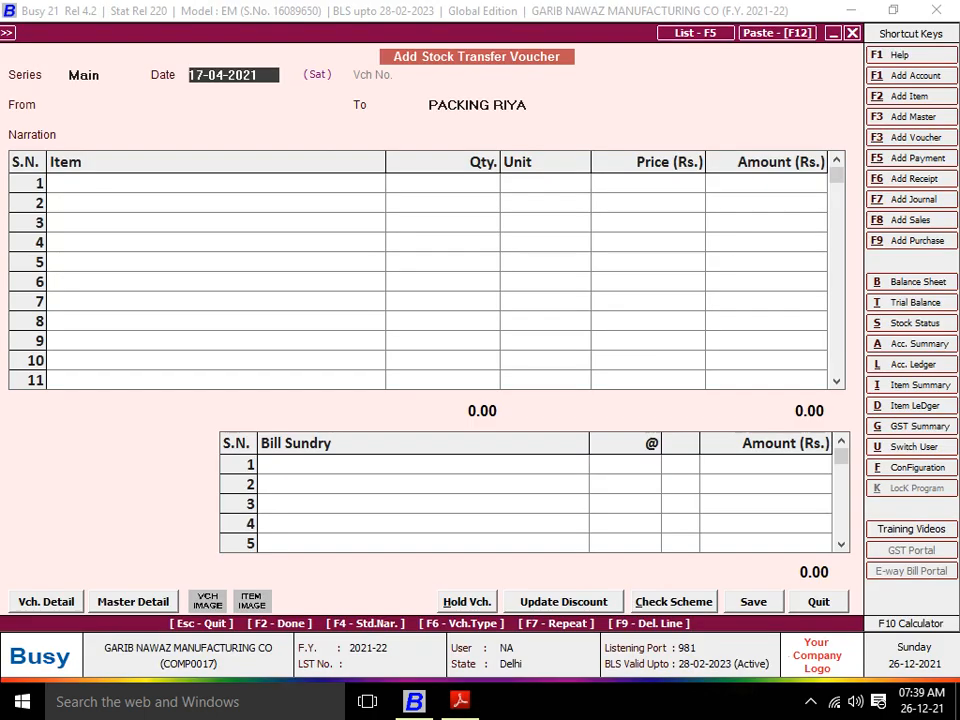
# Date the new stock transfer voucher 19-04-2021 and set the packing unit as its source
pyautogui.write('19')
pyautogui.press('Return')
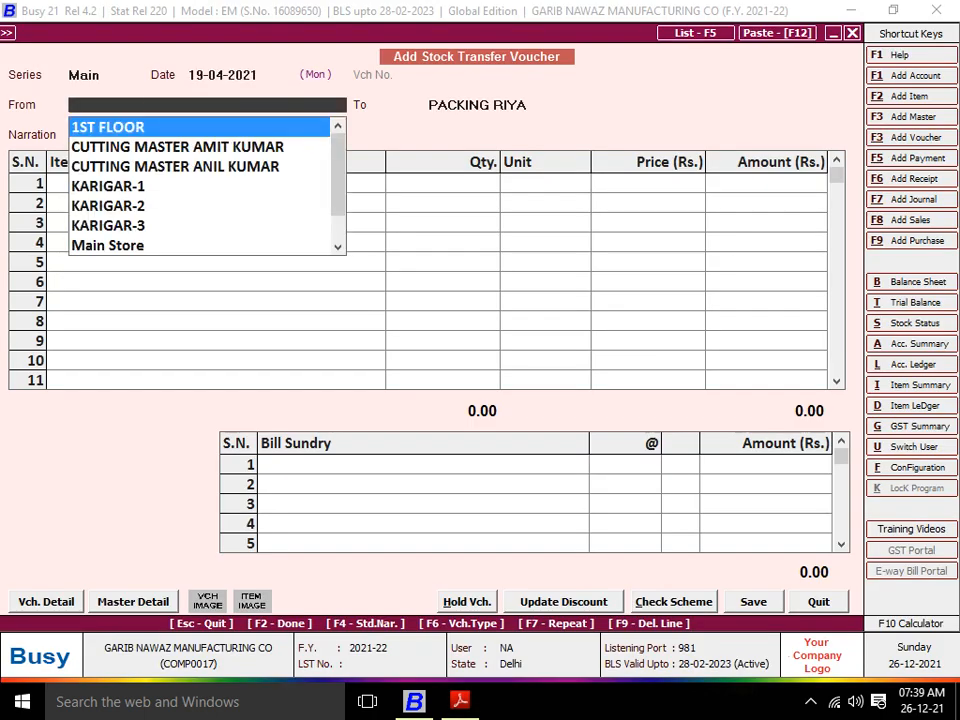
pyautogui.write('PAC')
pyautogui.press('Return')
pyautogui.write('SH')
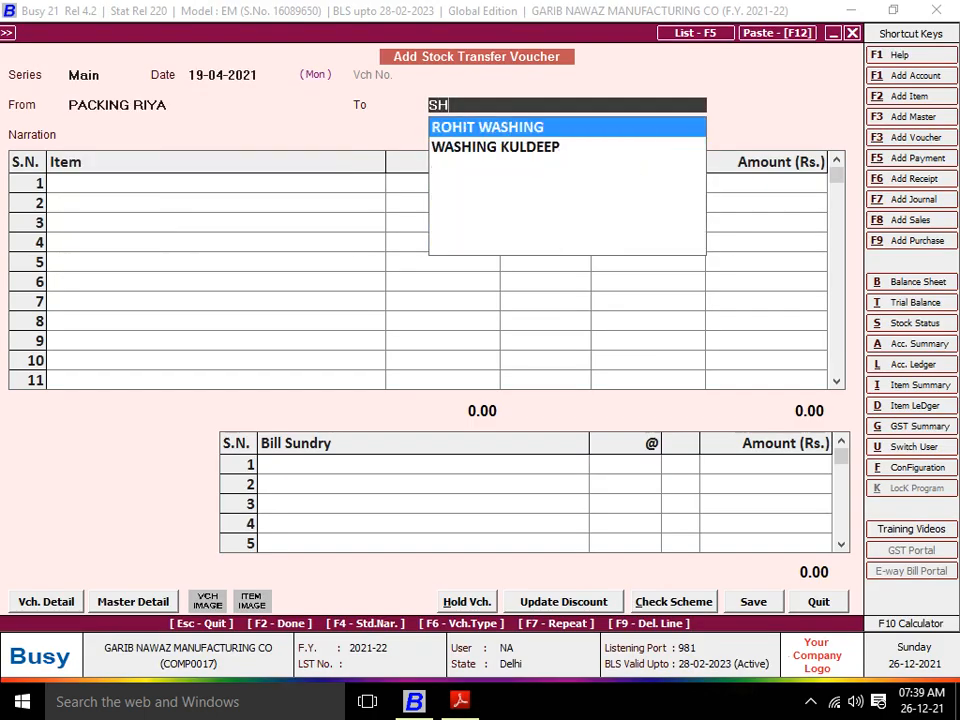
pyautogui.press('Return')
pyautogui.press('Up')
pyautogui.press('Up')
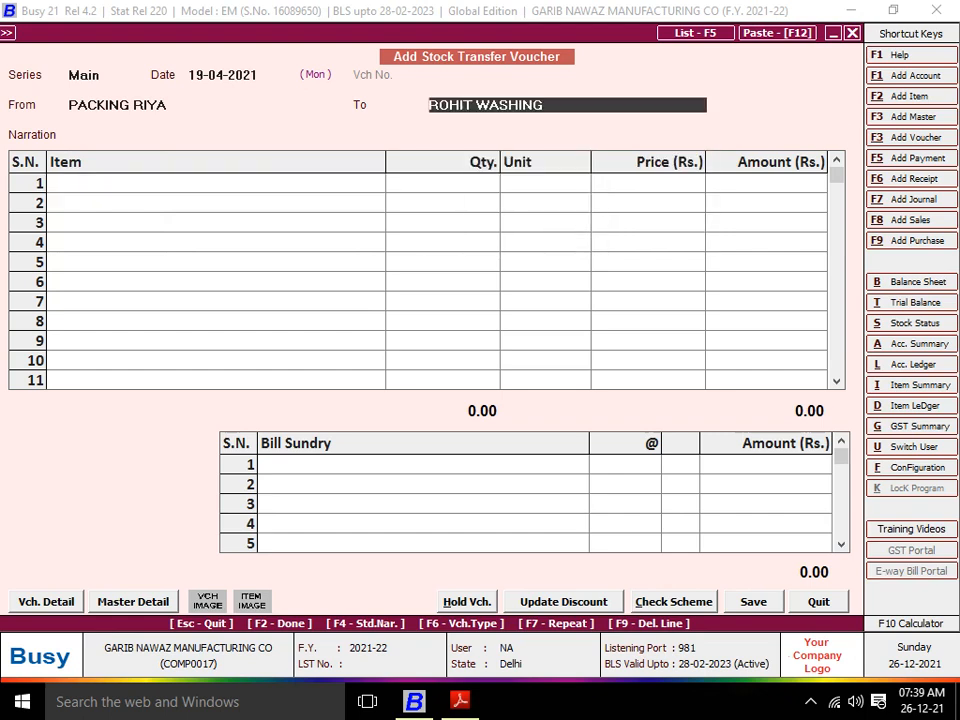
# Create a new material centre named SHOP from the voucher's destination field, with the same print name
pyautogui.write('SH')
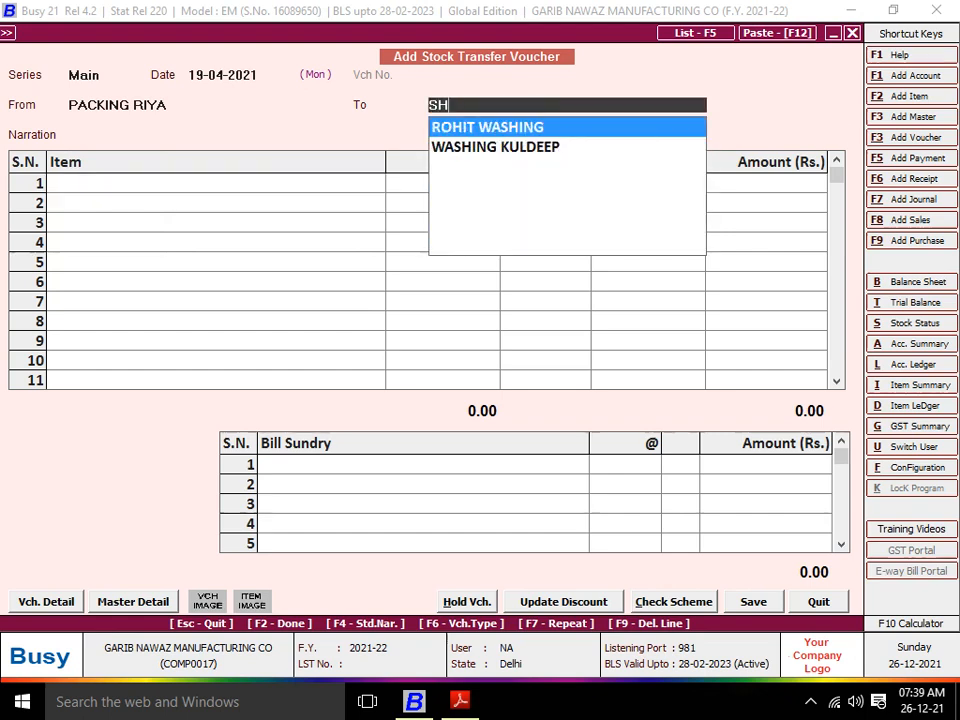
pyautogui.press('BackSpace')
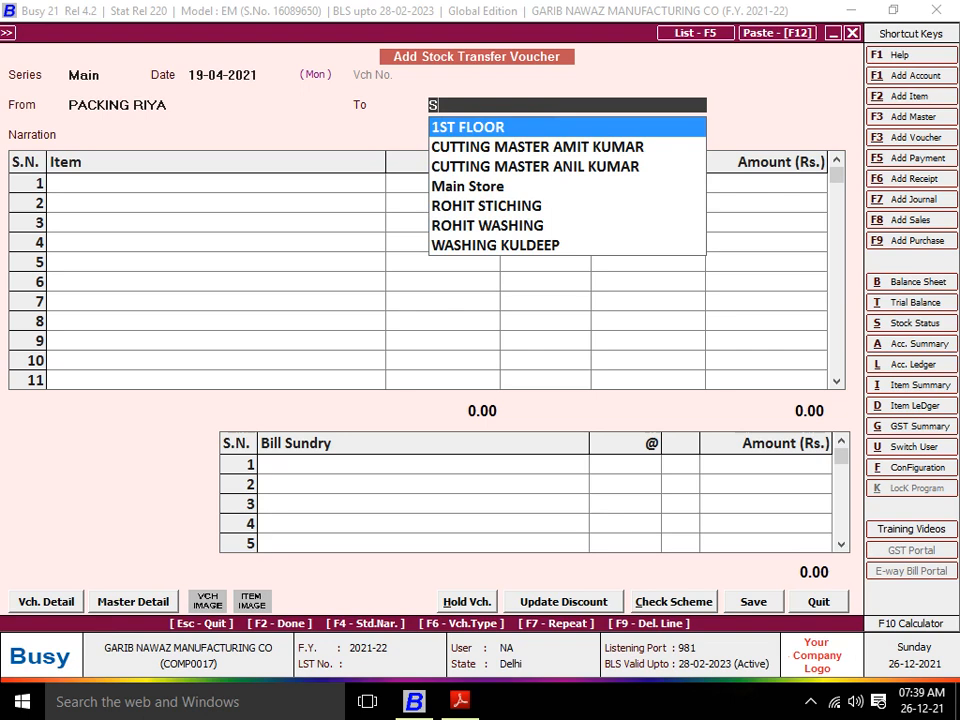
pyautogui.write('H')
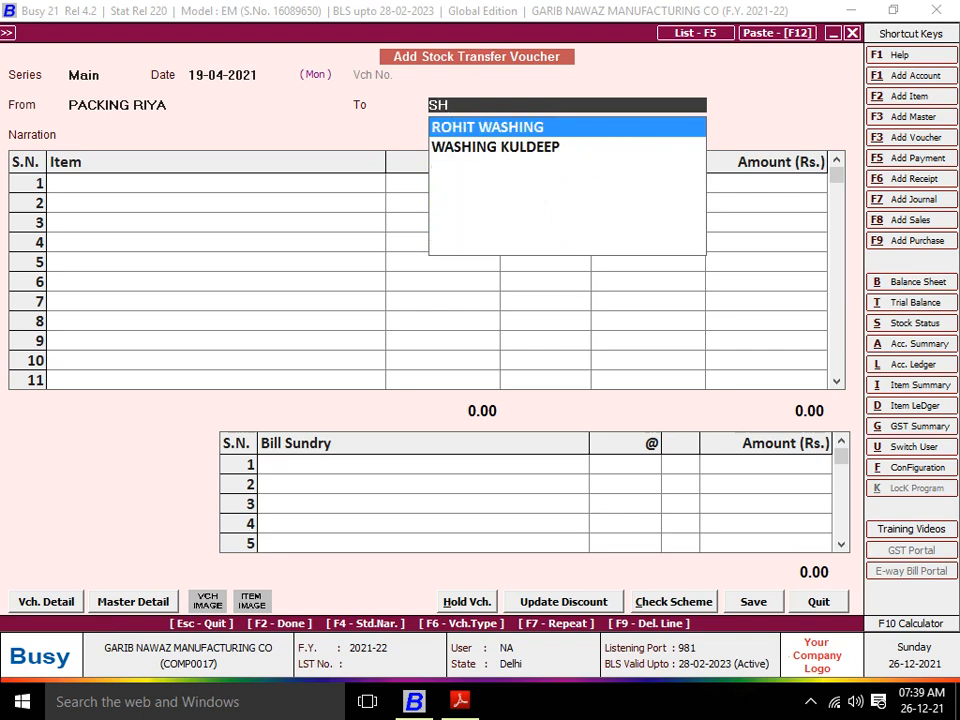
pyautogui.write('IO')
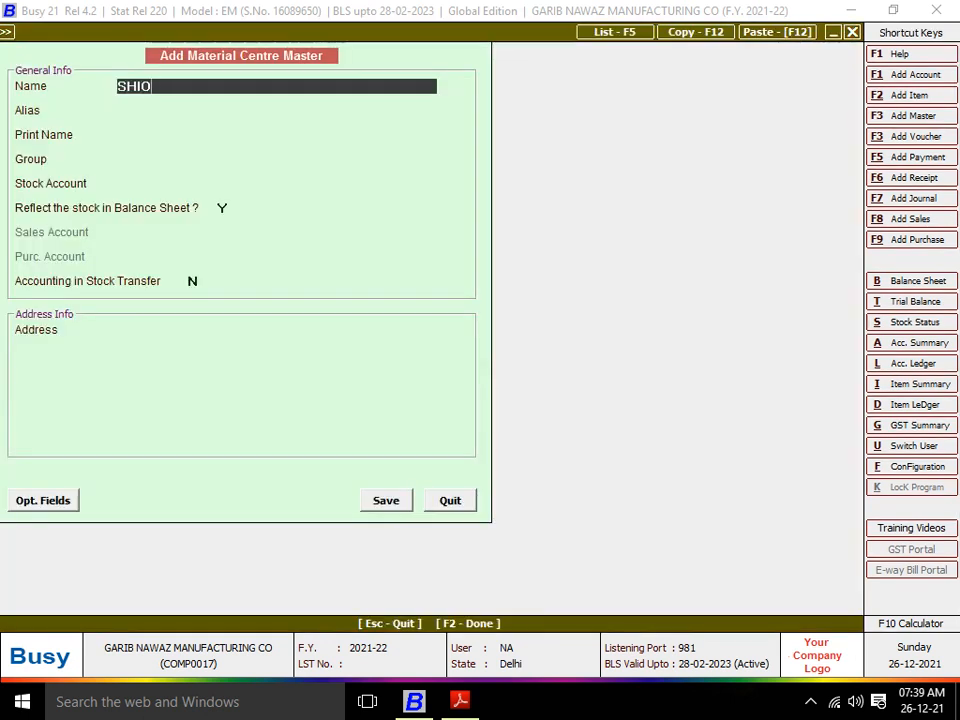
pyautogui.press('BackSpace')
pyautogui.press('BackSpace')
pyautogui.write('OP')
pyautogui.press('Return')
pyautogui.press('Return')
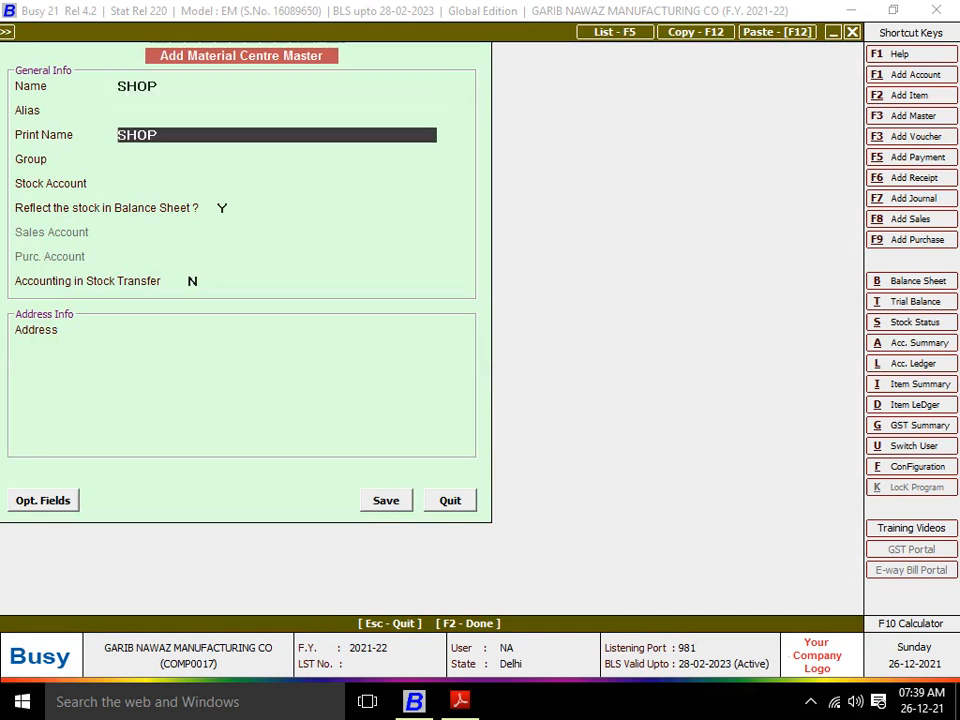
# Put the SHOP material centre in the Godowns group with Stock as its stock account, keeping accounting in stock transfer at N
pyautogui.press('Return')
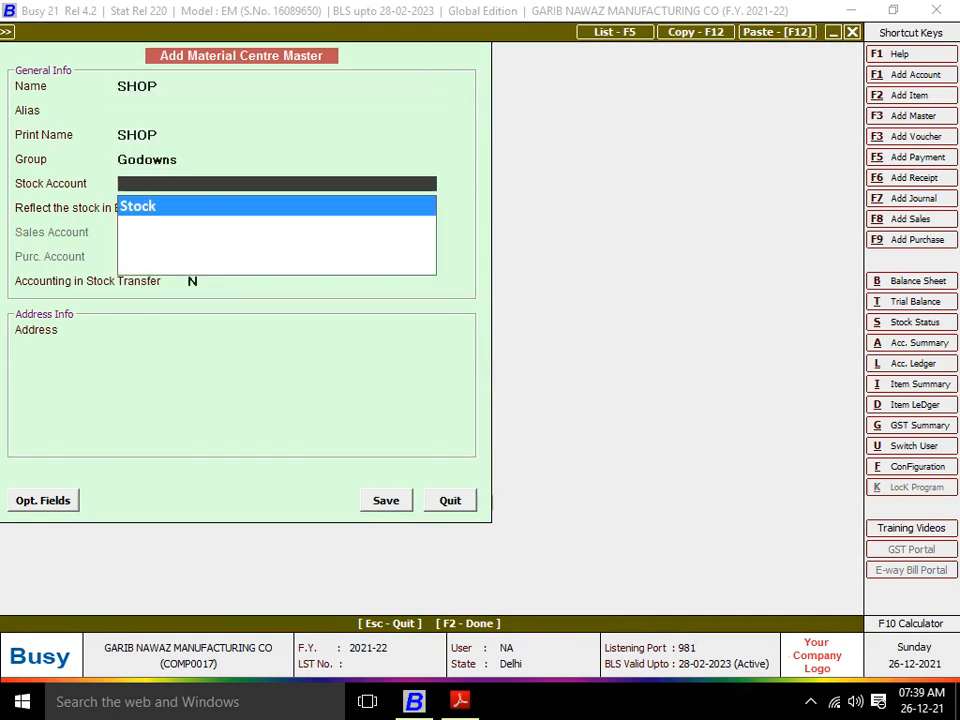
pyautogui.press('Return')
pyautogui.press('Return')
pyautogui.press('Return')
pyautogui.press('Up')
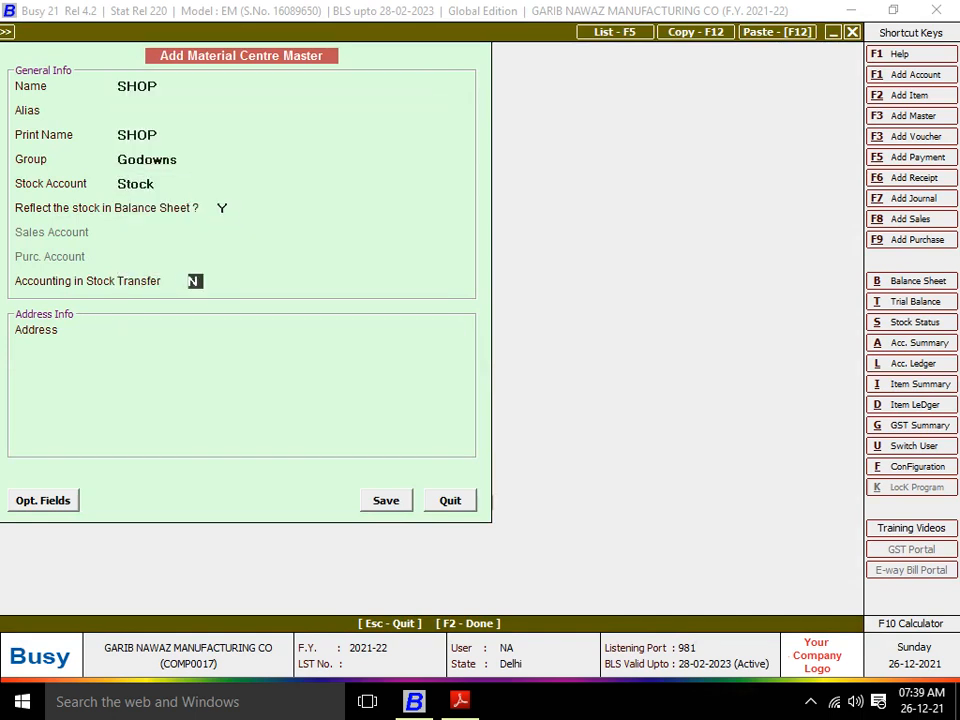
pyautogui.press('Return')
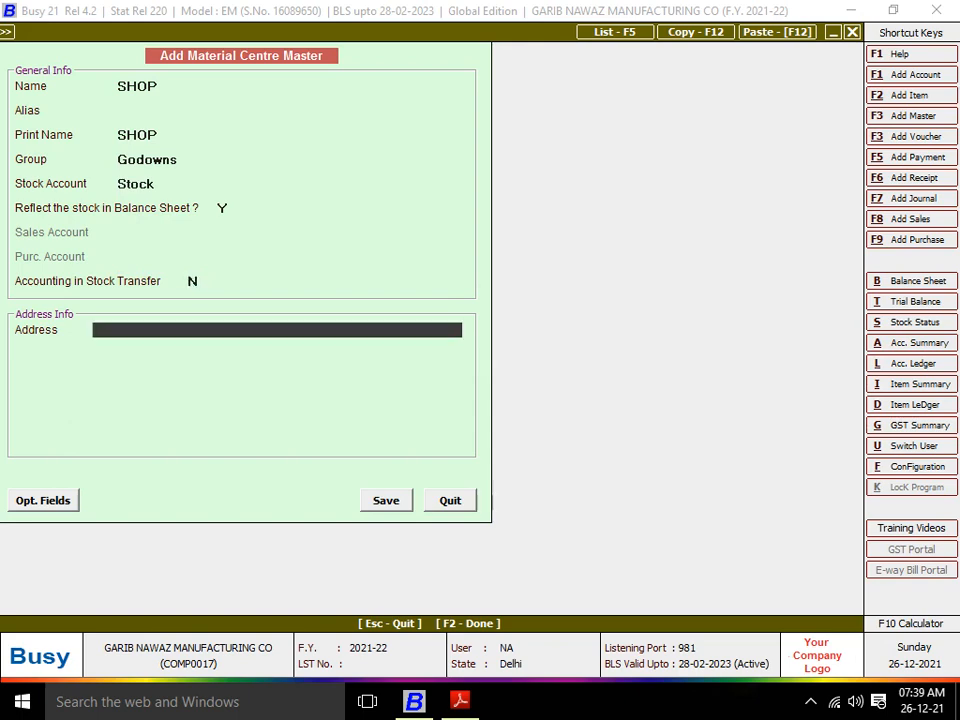
# Leave the address blank, save the SHOP material centre and accept it as the voucher's destination
pyautogui.press('Return')
pyautogui.press('Return')
pyautogui.press('Return')
pyautogui.press('Return')
pyautogui.press('Return')
pyautogui.press('Return')
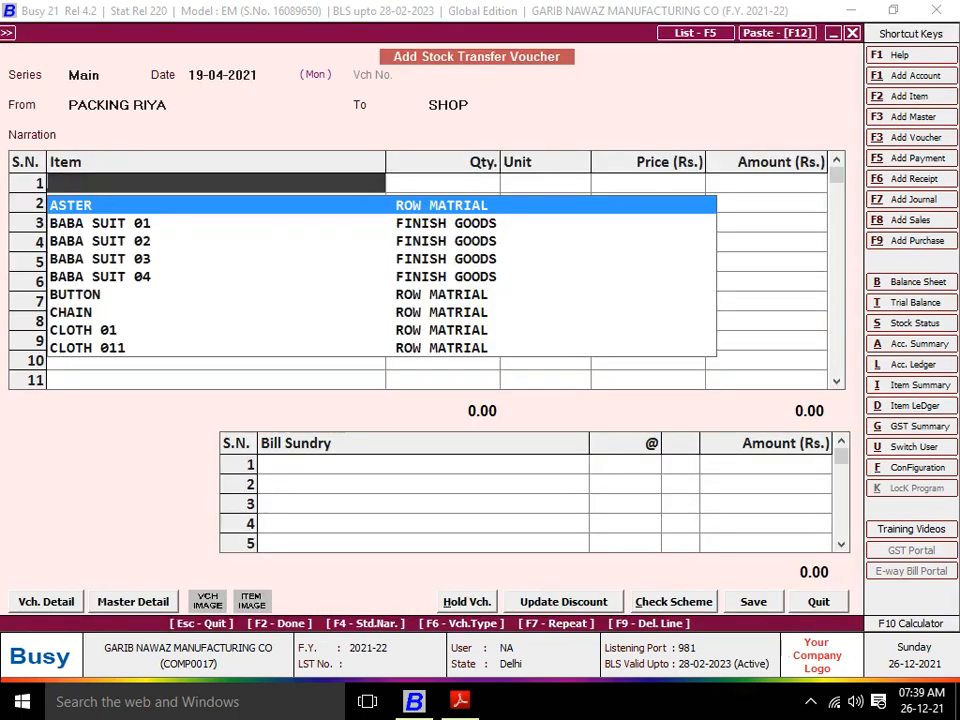
# Enter 130 Pcs. of BABA SUIT 02 in the transfer from the packing unit to SHOP
pyautogui.write('BAB')
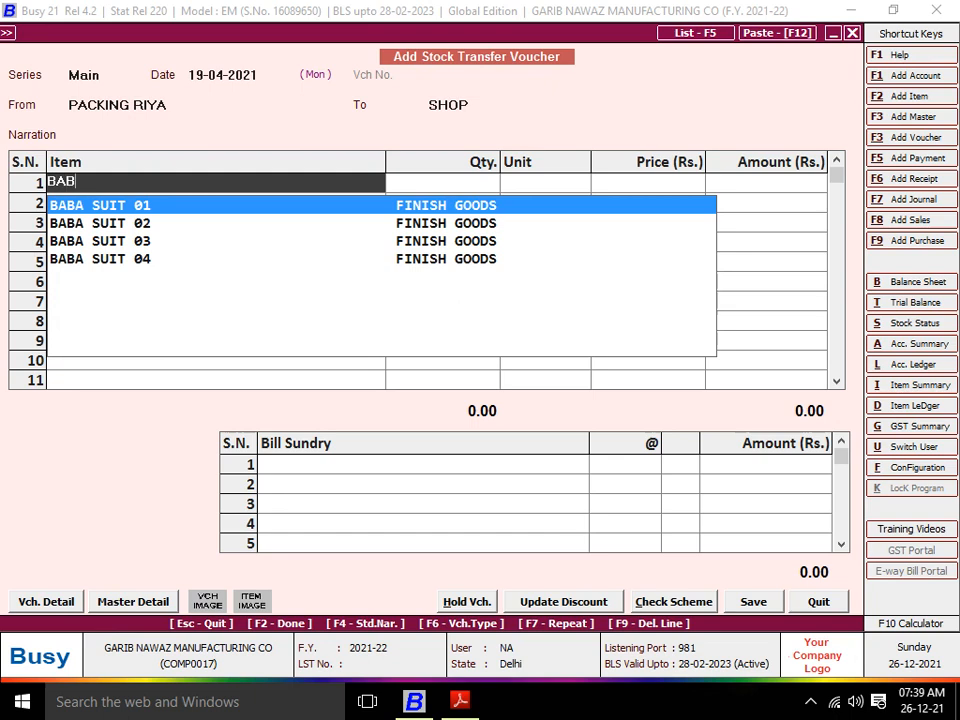
pyautogui.press('Down')
pyautogui.press('Return')
pyautogui.write('130')
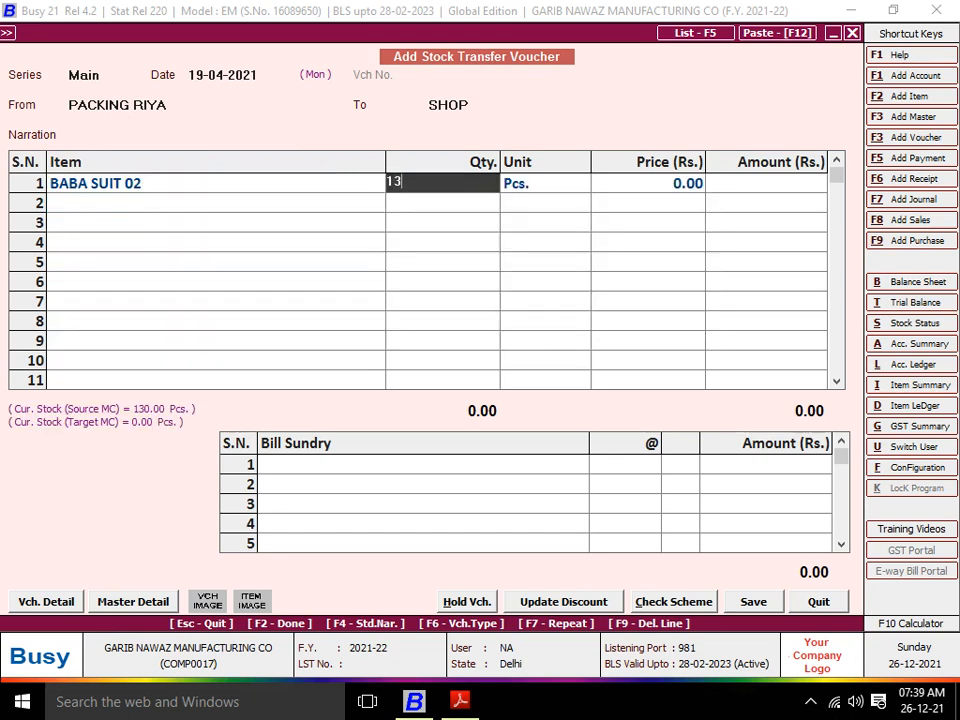
pyautogui.press('Return')
pyautogui.press('Return')
pyautogui.press('Return')
pyautogui.press('Return')
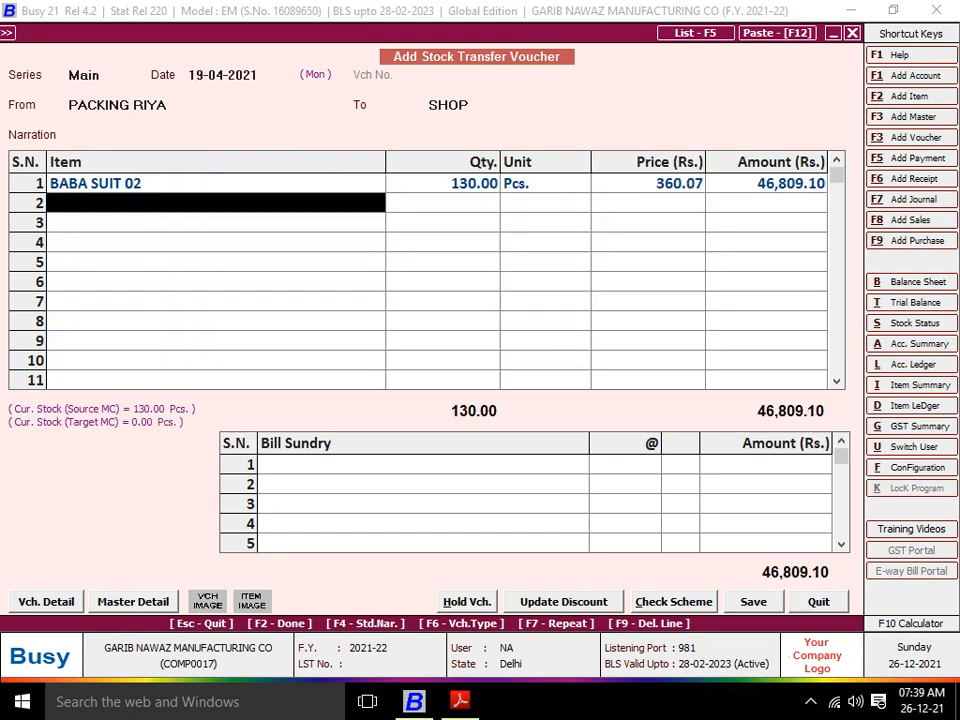
# Add JOB WORK CHARGES at the PDF's rate of 3.50 per Pcs. and save the packing unit to SHOP voucher
pyautogui.press('Return')
pyautogui.press('Return')
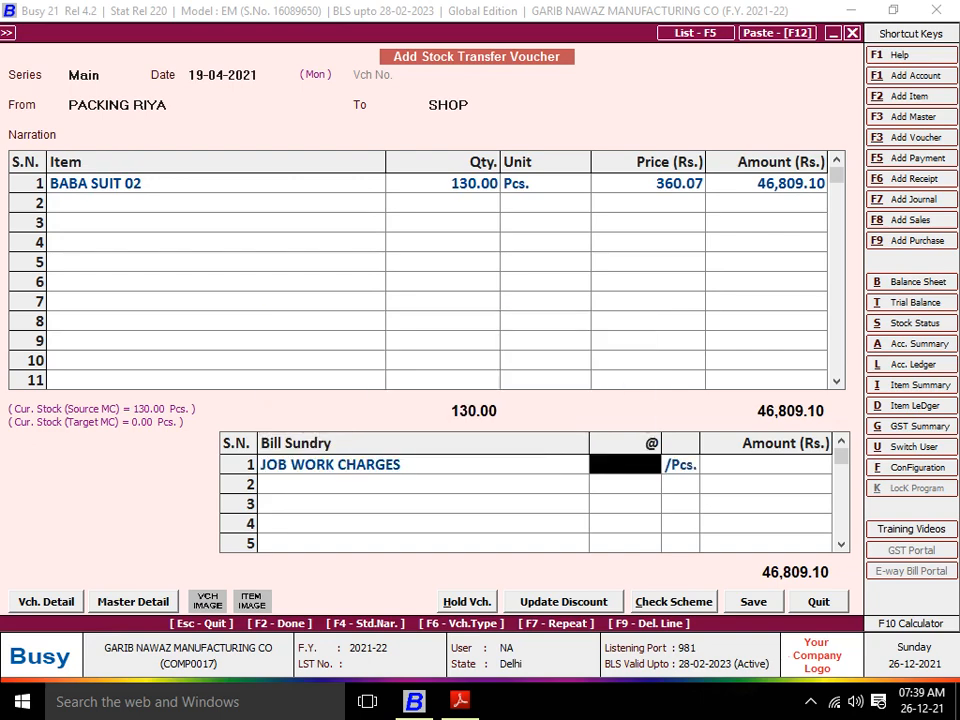
pyautogui.hotkey('alt', 'Tab')
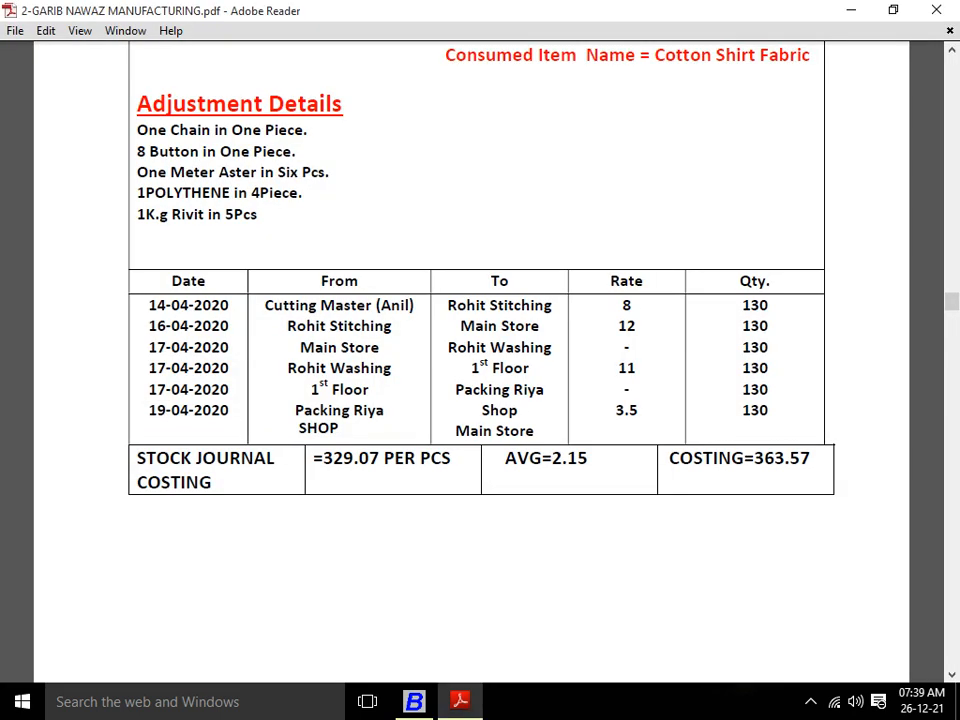
pyautogui.hotkey('alt', 'Tab')
pyautogui.write('3.50')
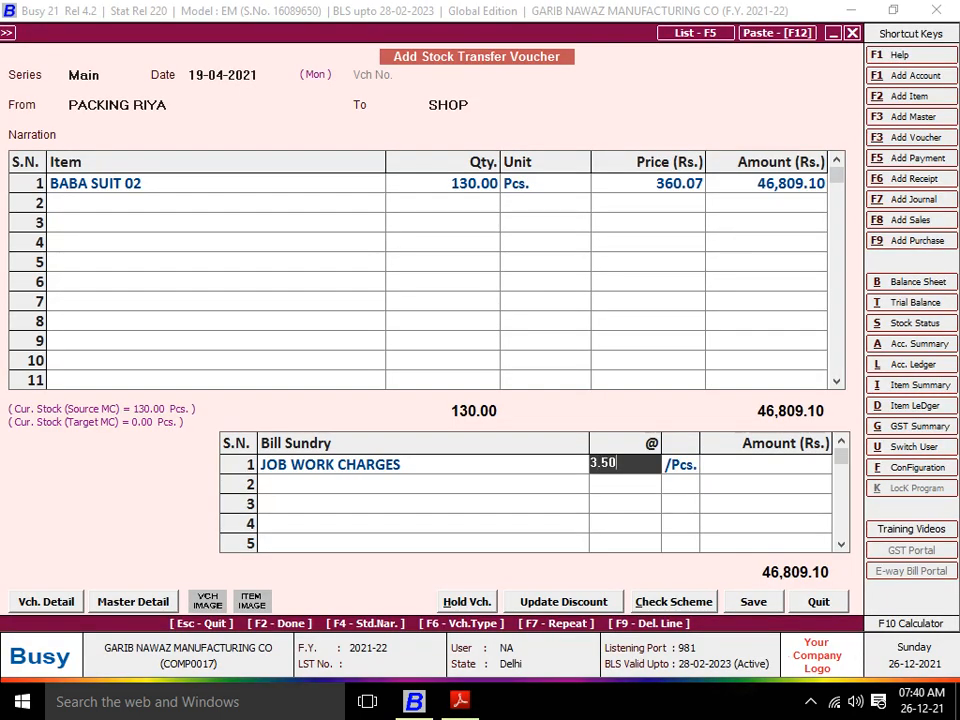
pyautogui.press('Return')
pyautogui.press('Return')
pyautogui.press('Return')
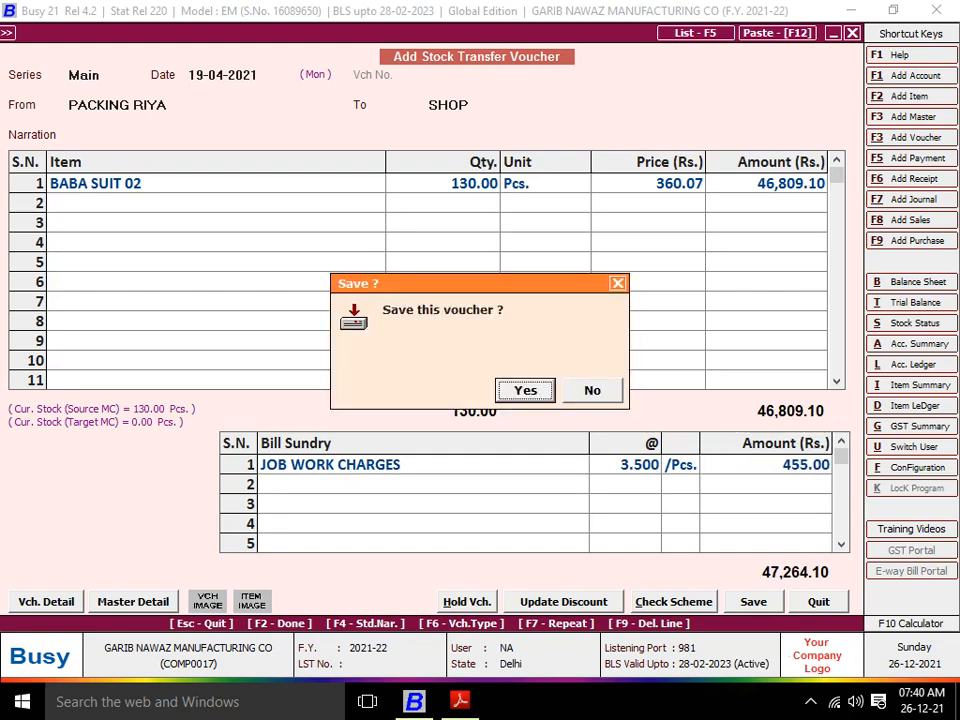
pyautogui.press('Return')
pyautogui.press('Return')
# Check the PDF's last movement and set the new 19-04-2021 voucher to transfer from SHOP to Main Store
pyautogui.hotkey('alt', 'Tab')
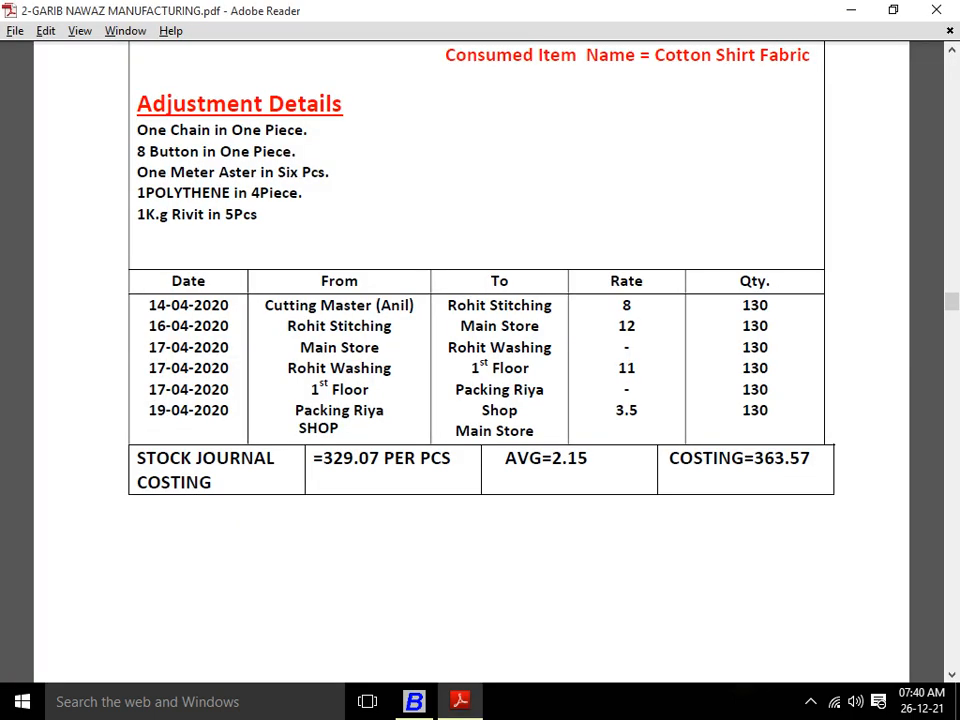
pyautogui.hotkey('alt', 'Tab')
pyautogui.press('Return')
pyautogui.write('S')
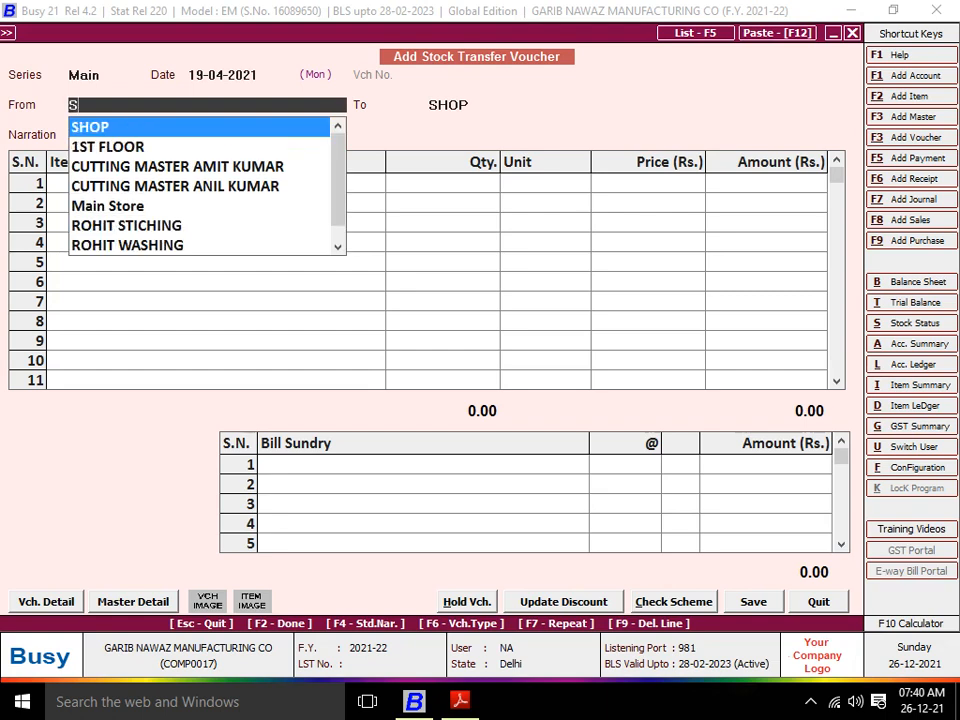
pyautogui.press('Return')
pyautogui.write('MA')
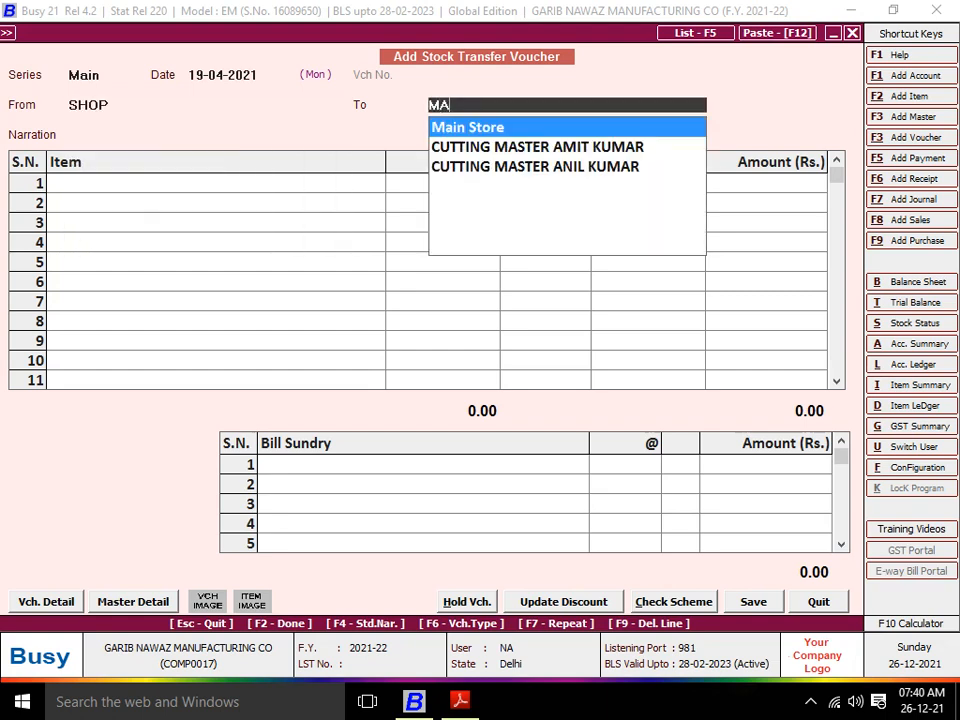
pyautogui.press('Return')
# Enter 130 Pcs. of BABA SUIT 02 in the transfer from SHOP to Main Store
pyautogui.press('Return')
pyautogui.press('Down')
pyautogui.press('Down')
pyautogui.press('Return')
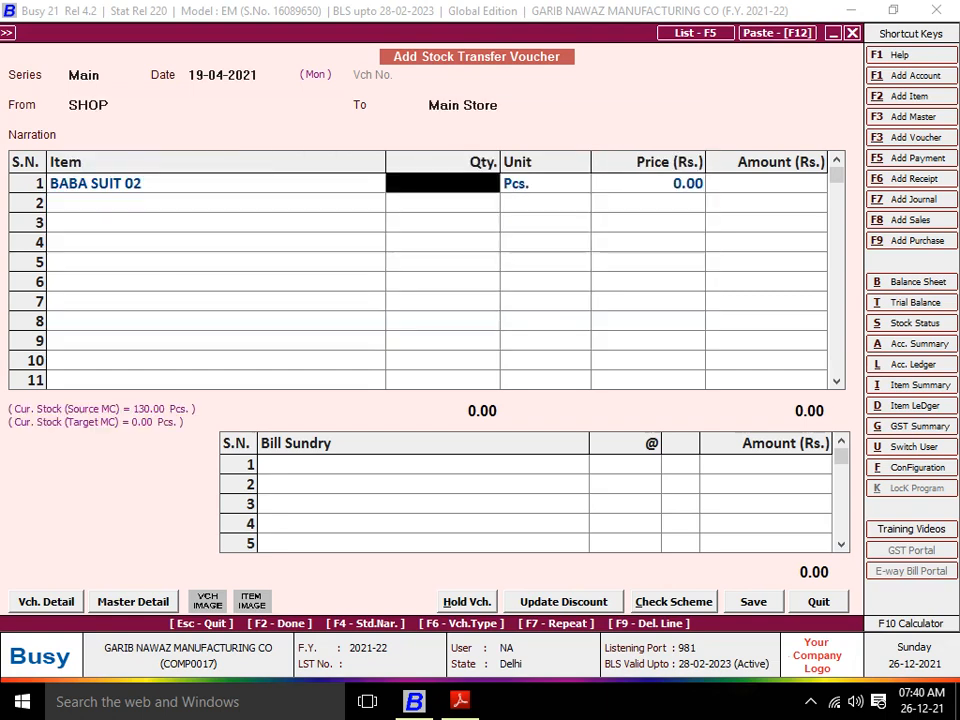
pyautogui.write('130')
pyautogui.press('Return')
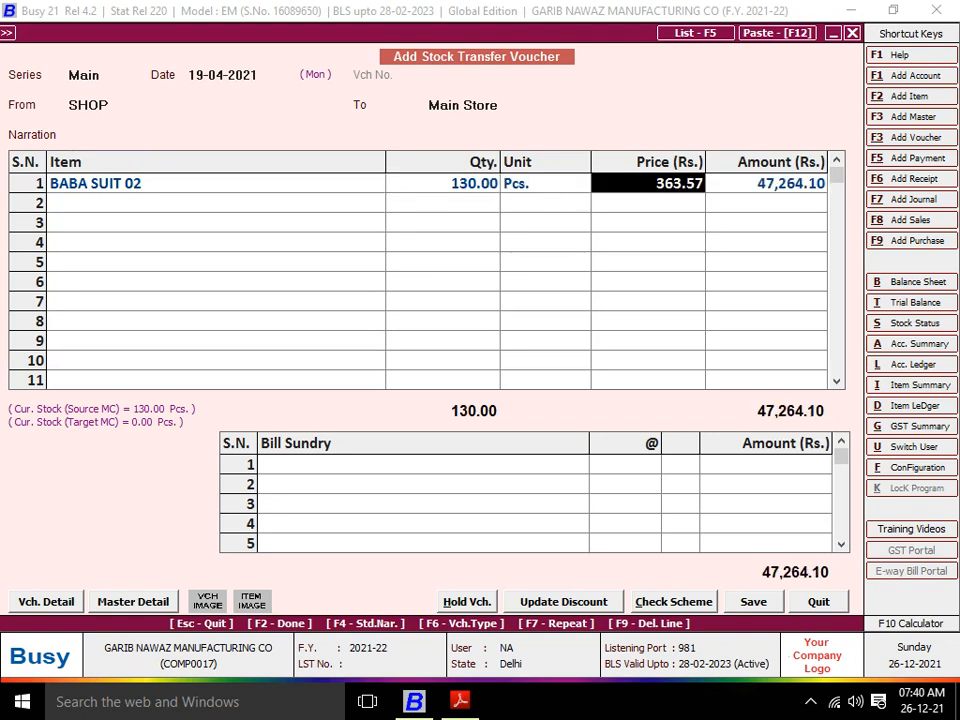
pyautogui.press('Return')
pyautogui.press('Return')
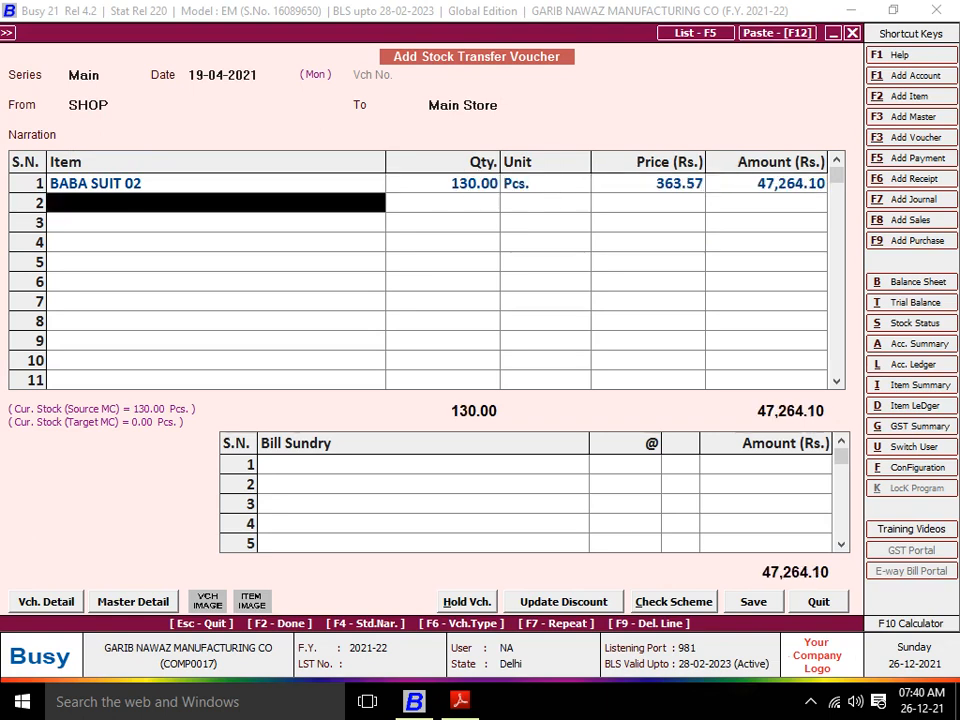
# Compare the item's price with the PDF's costing figure and save the SHOP to Main Store voucher
pyautogui.hotkey('alt', 'Tab')
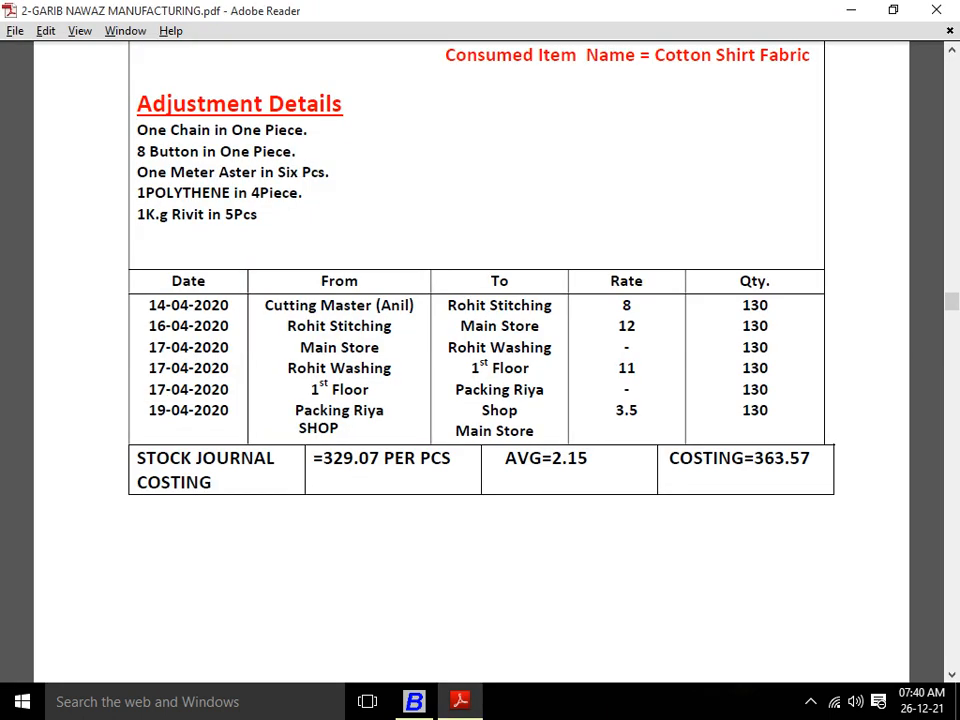
pyautogui.hotkey('alt', 'Tab')
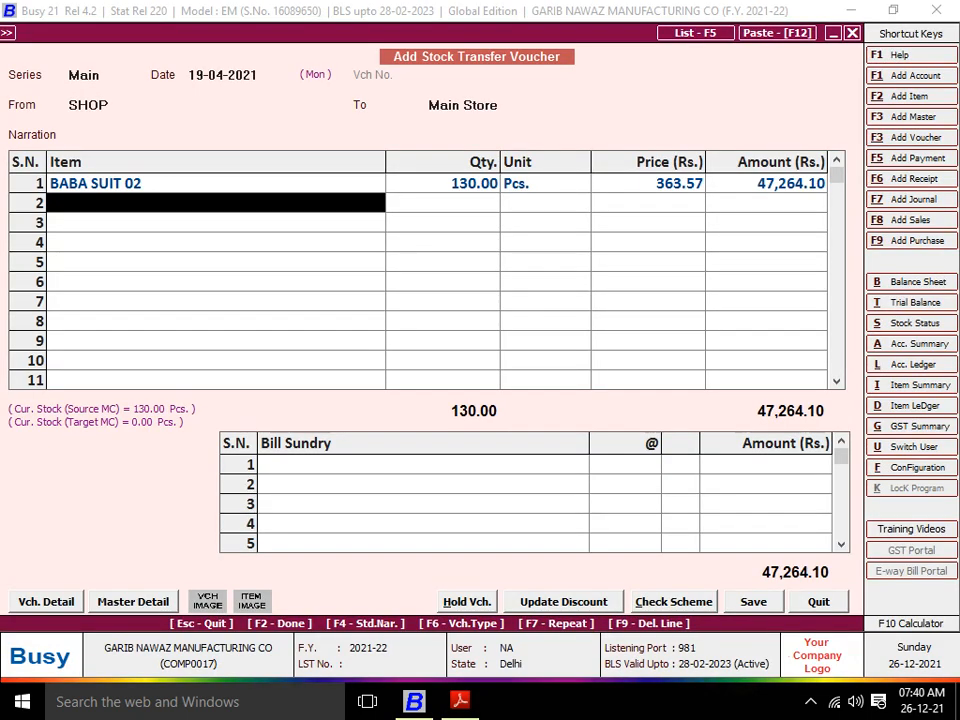
pyautogui.hotkey('alt', 'Tab')
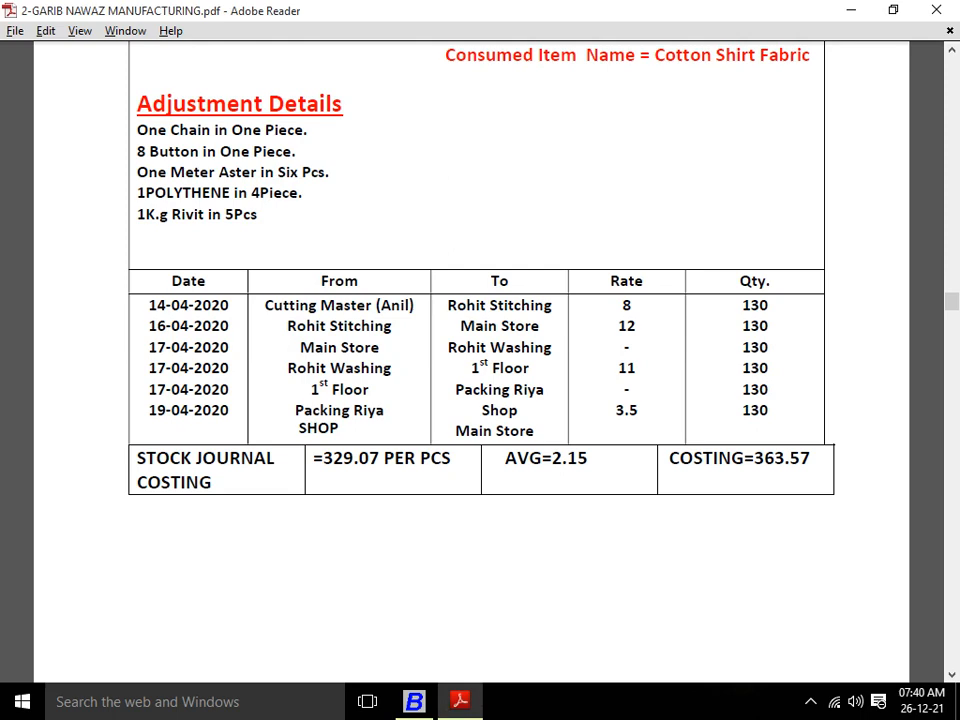
pyautogui.hotkey('alt', 'Tab')
pyautogui.press('Return')
pyautogui.press('Return')
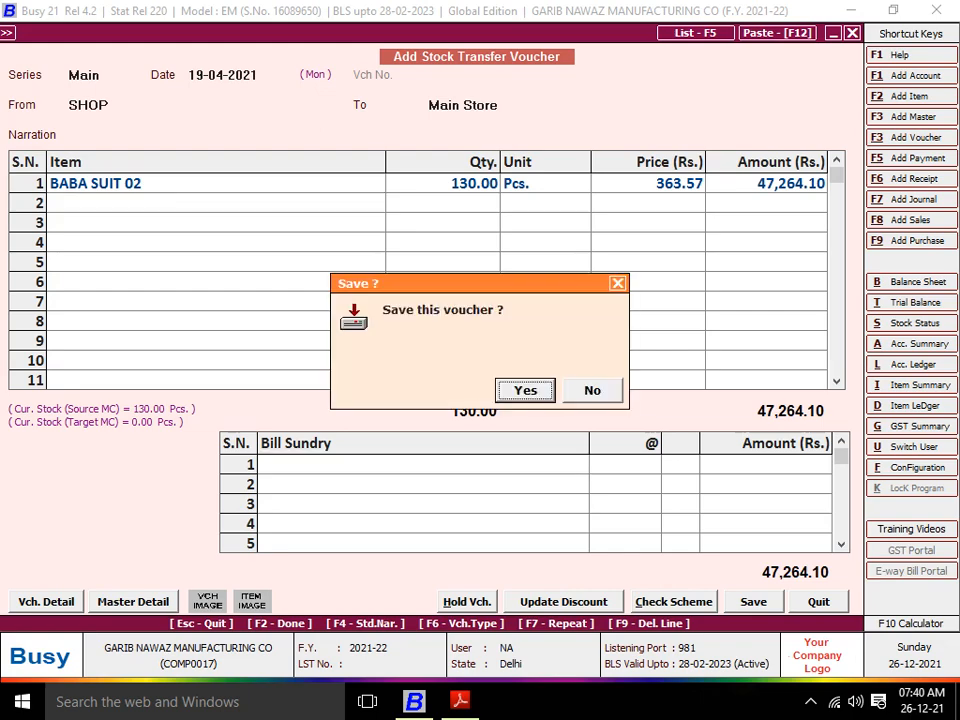
pyautogui.press('Return')
# Switch to Adobe Reader and examine the Babu Suit- 03 production details and movement table
pyautogui.hotkey('alt', 'Tab')
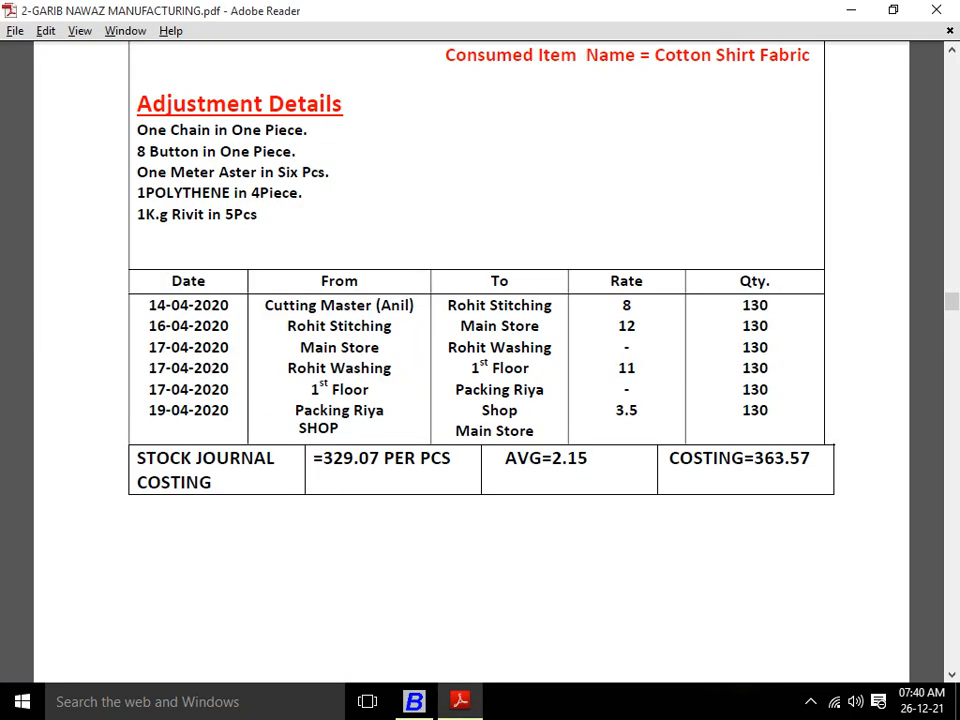
pyautogui.press('pagedown')
pyautogui.press('Down')
pyautogui.press('Down')
pyautogui.press('Down')
pyautogui.press('Down')
pyautogui.press('Down')
pyautogui.press('Down')
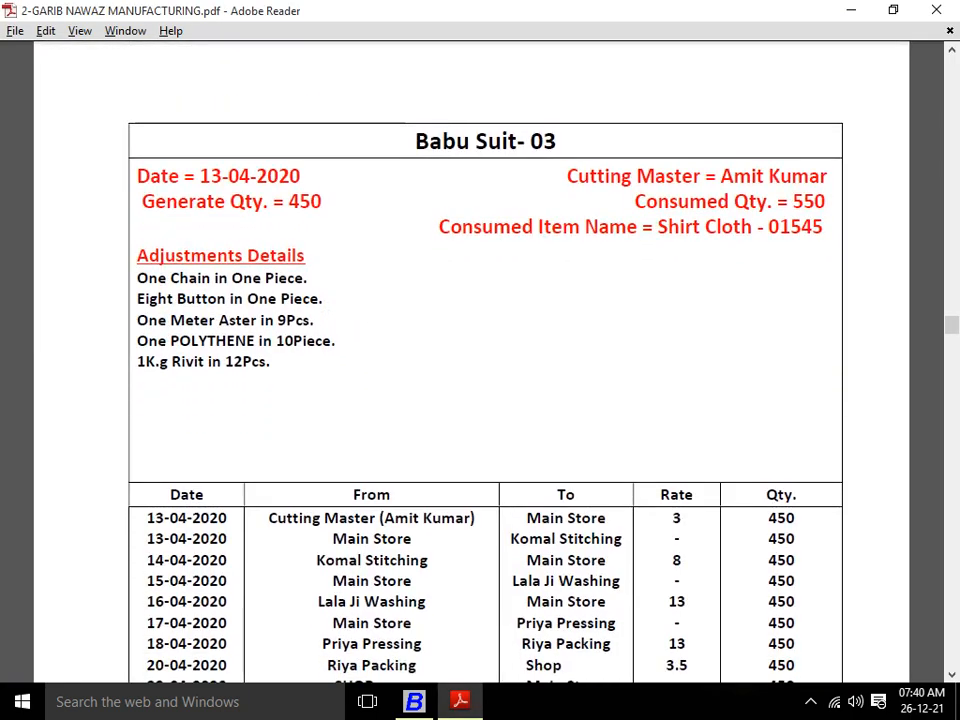
# Review the PDF's Babu Suit- 03 movement table, then switch to Busy and date the new stock transfer voucher 13-04-2021
pyautogui.press('Down')
pyautogui.press('Down')
pyautogui.press('Down')
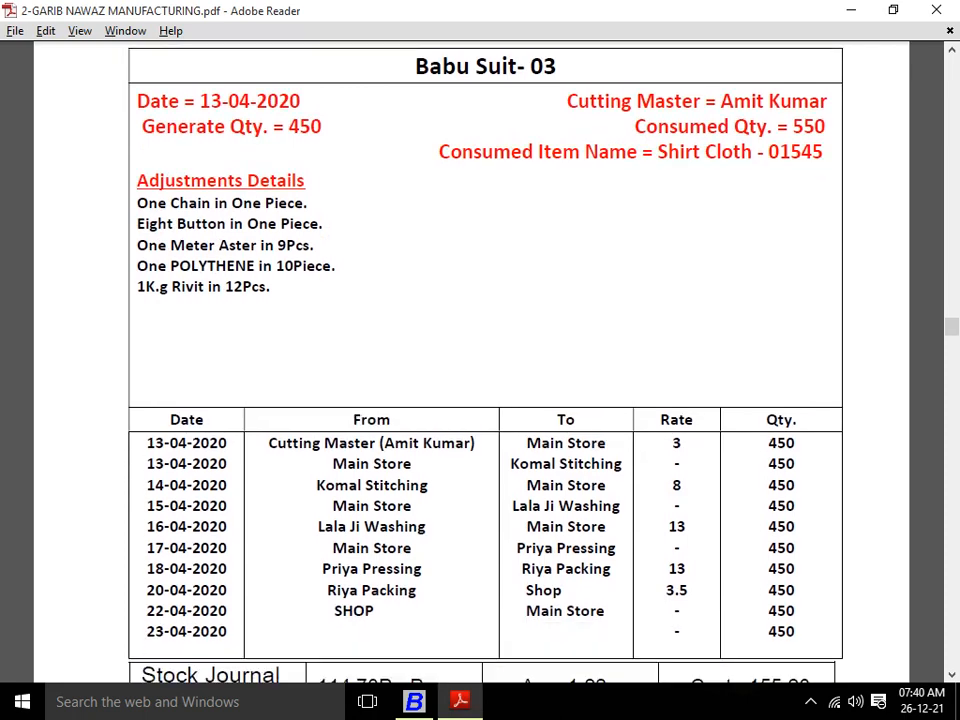
pyautogui.press('Down')
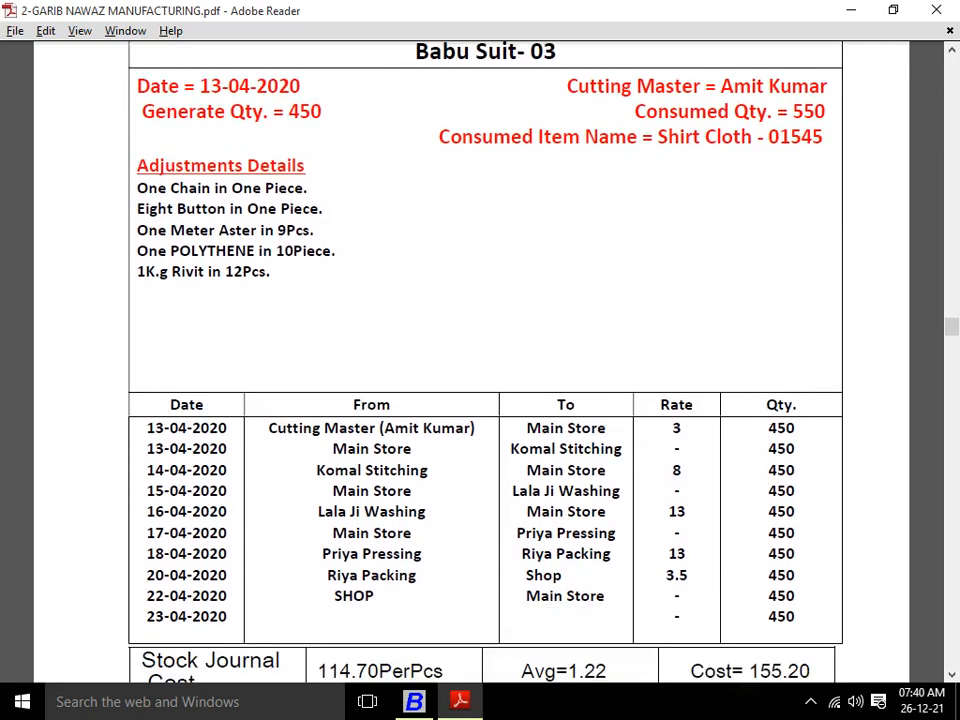
pyautogui.hotkey('alt', 'Tab')
pyautogui.press('Return')
pyautogui.write('13')
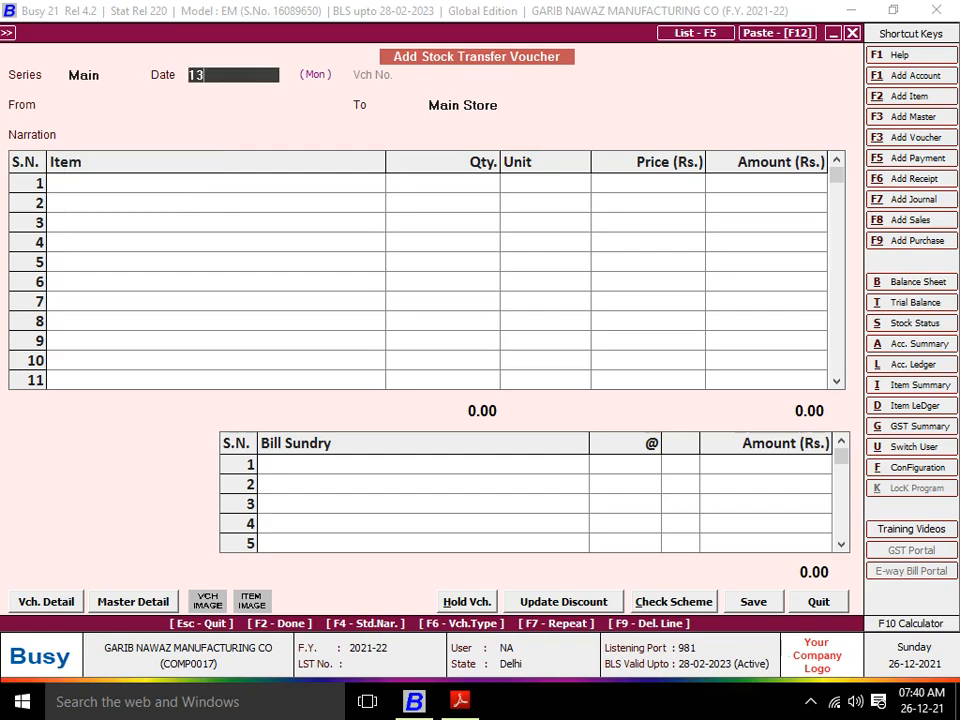
pyautogui.press('Return')
# Check the PDF's first movement and set the voucher to transfer from the cutting master's material centre to Main Store
pyautogui.hotkey('alt', 'Tab')
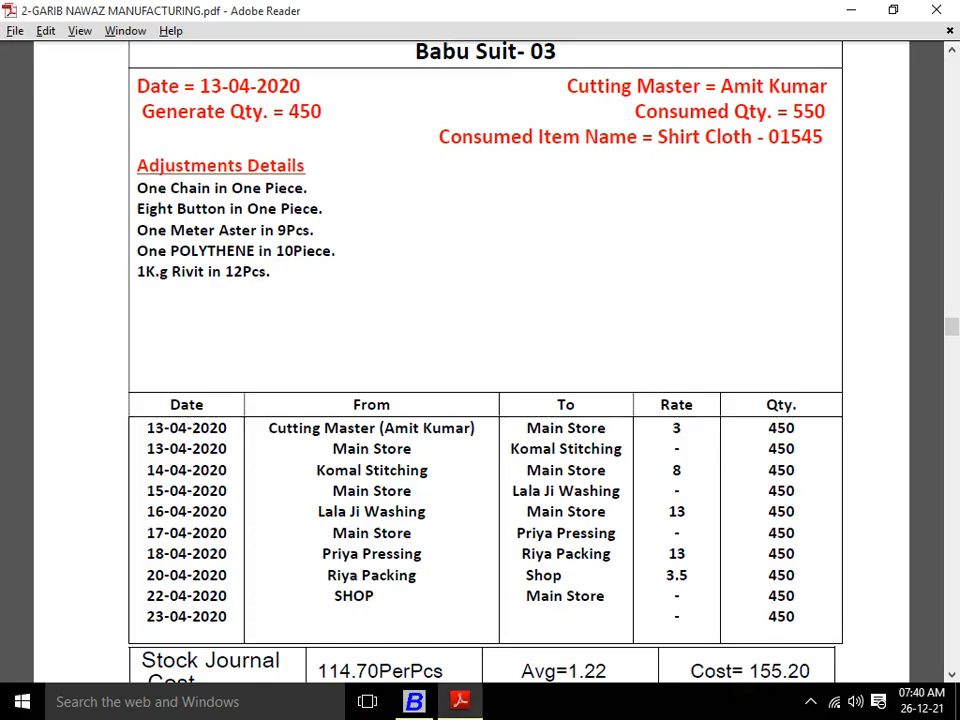
pyautogui.hotkey('alt', 'Tab')
pyautogui.write('AMIT')
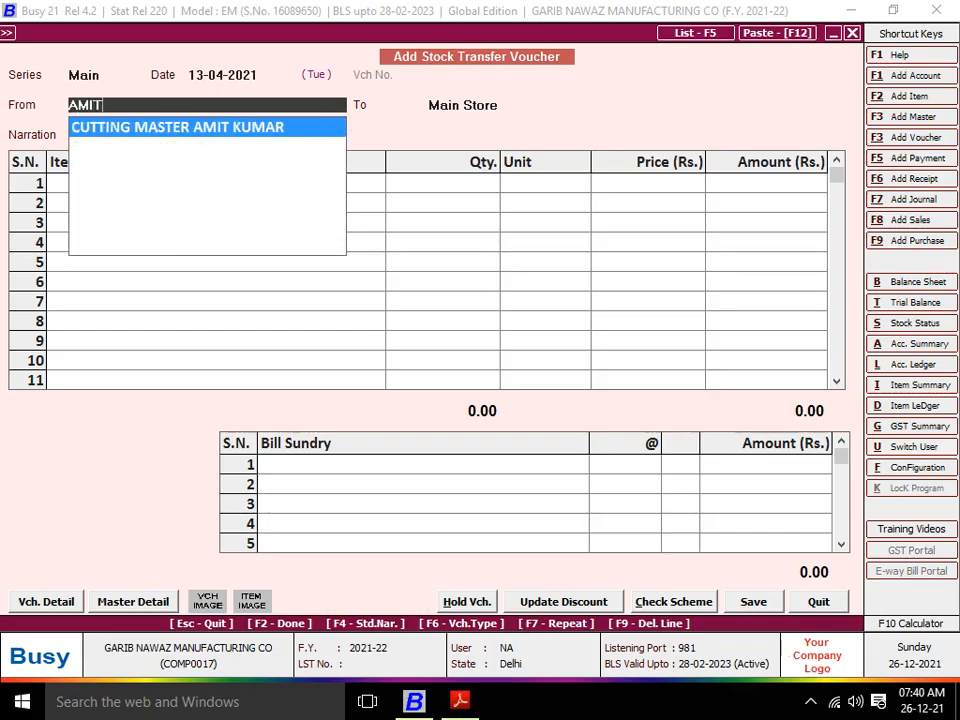
pyautogui.press('Return')
pyautogui.hotkey('alt', 'Tab')
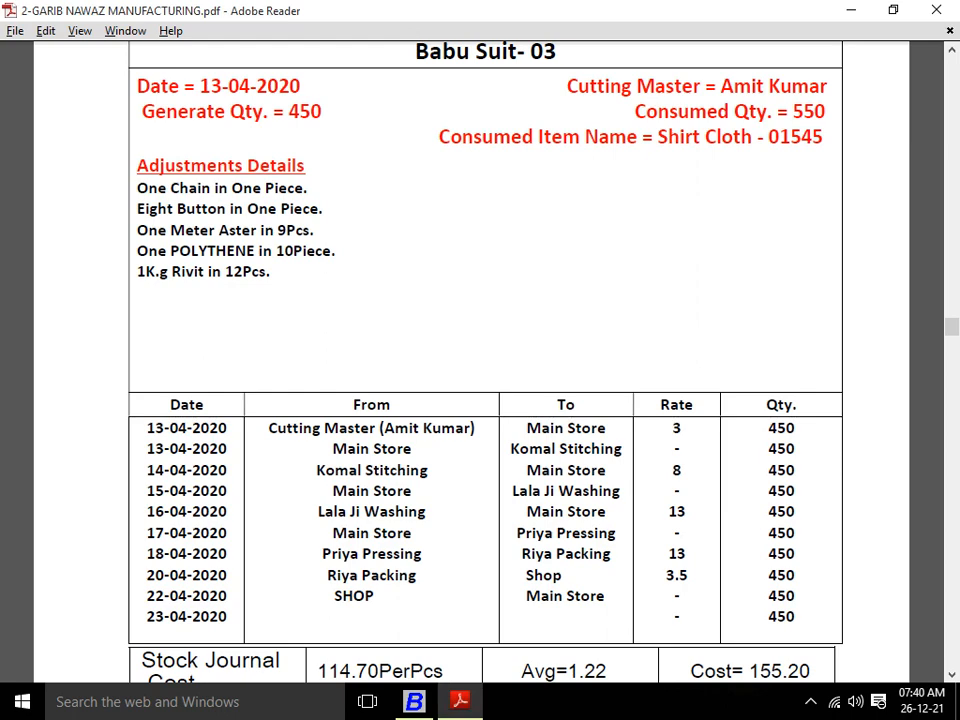
pyautogui.hotkey('alt', 'Tab')
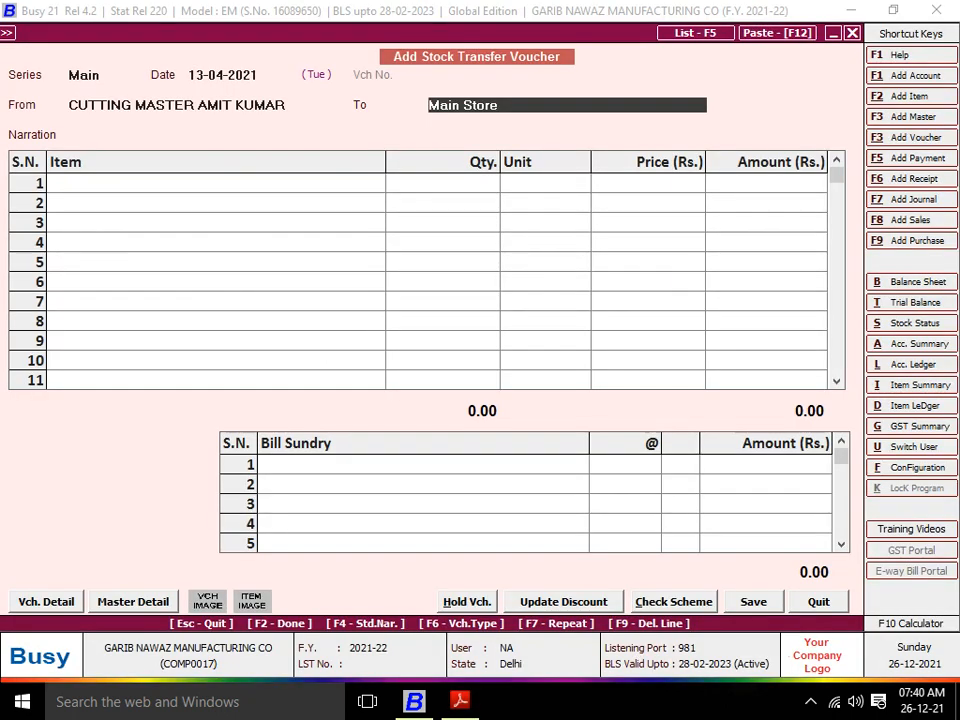
pyautogui.press('Return')
pyautogui.press('Return')
# Enter 450 Pcs. of BABA SUIT 03, checking the quantity against the PDF, and accept the filled-in price
pyautogui.write('BAB')
pyautogui.press('Down')
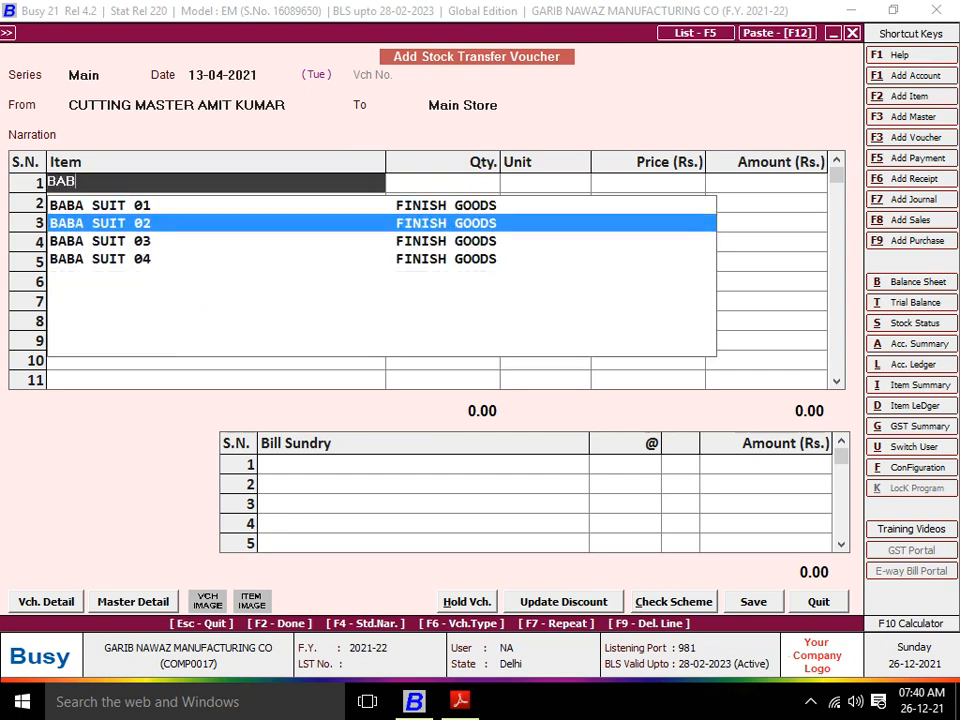
pyautogui.press('Down')
pyautogui.press('Return')
pyautogui.hotkey('alt', 'Tab')
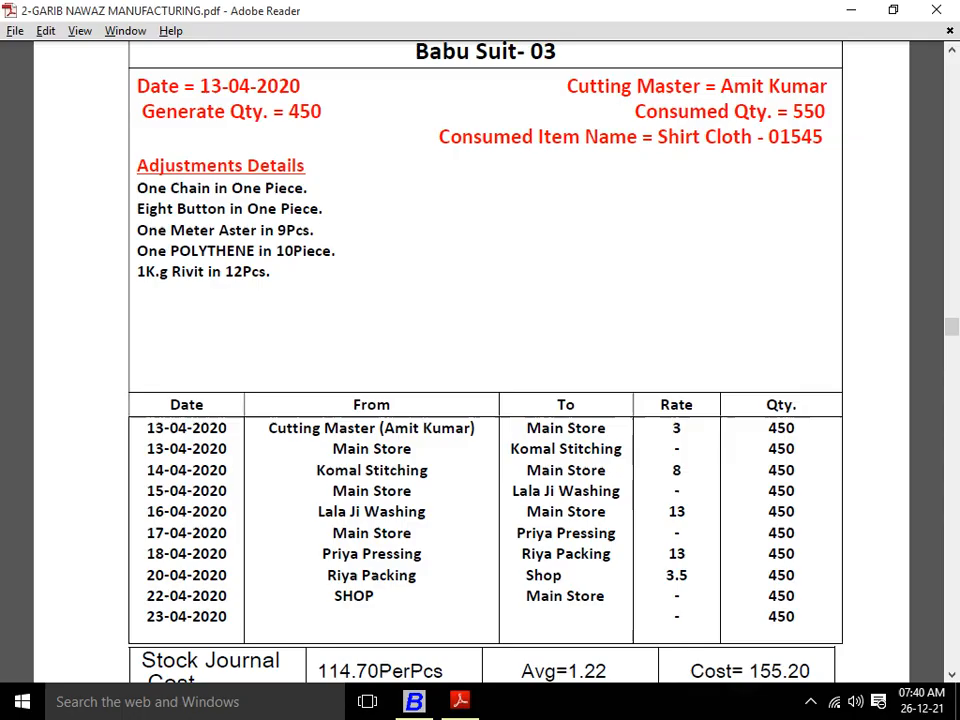
pyautogui.hotkey('alt', 'Tab')
pyautogui.write('0')
pyautogui.press('Return')
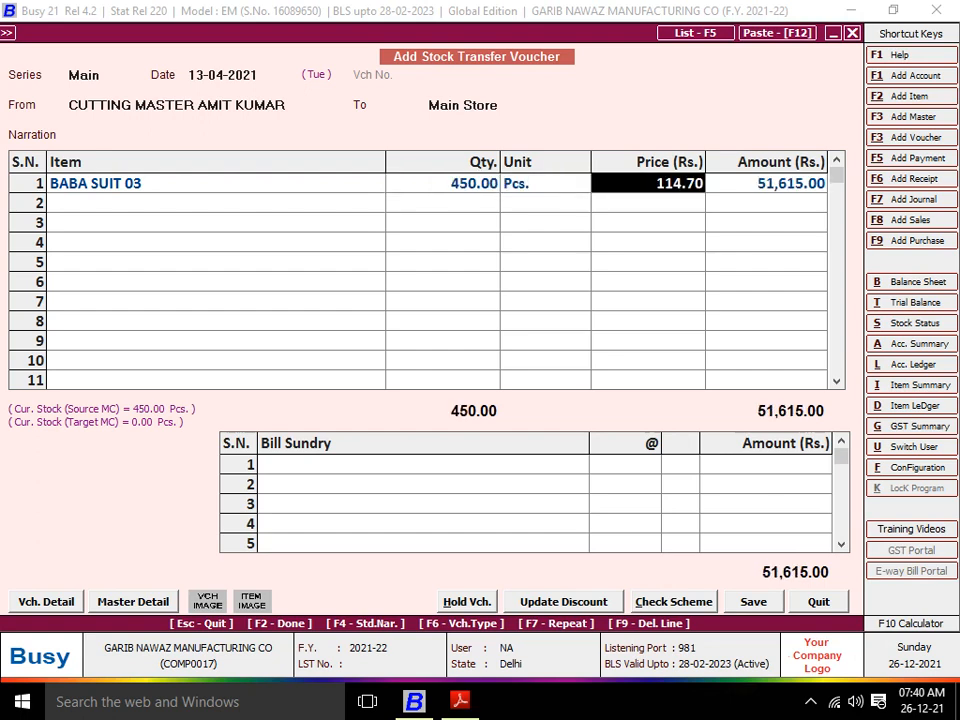
pyautogui.press('Return')
pyautogui.press('Return')
# Add JOB WORK CHARGES at the PDF's rate of 3 per Pcs. and save the cutting master's voucher
pyautogui.press('Return')
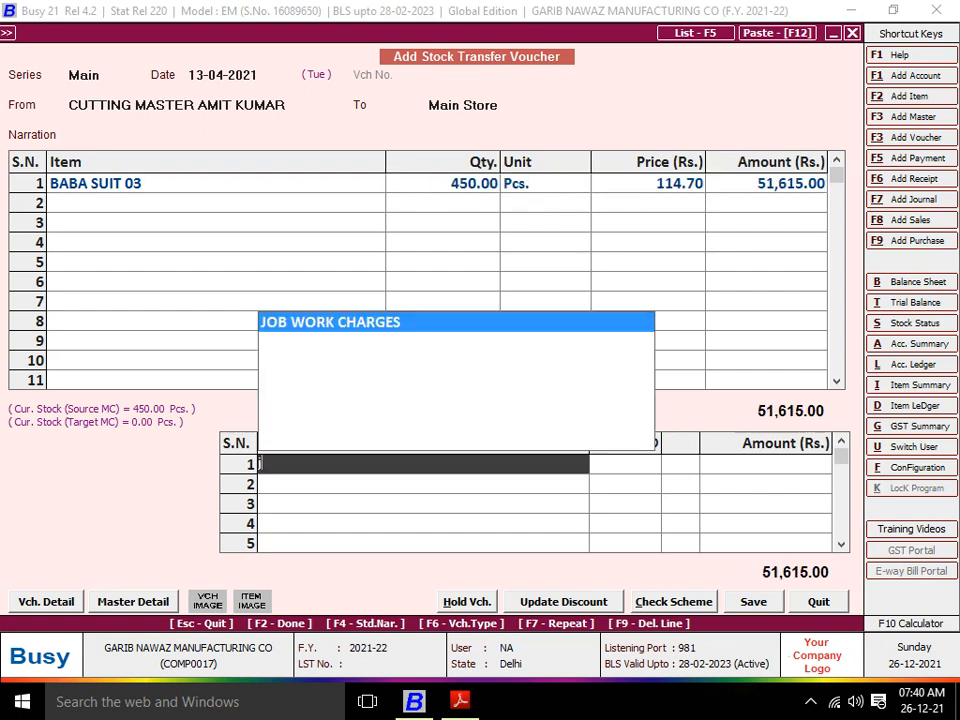
pyautogui.press('Return')
pyautogui.hotkey('alt', 'Tab')
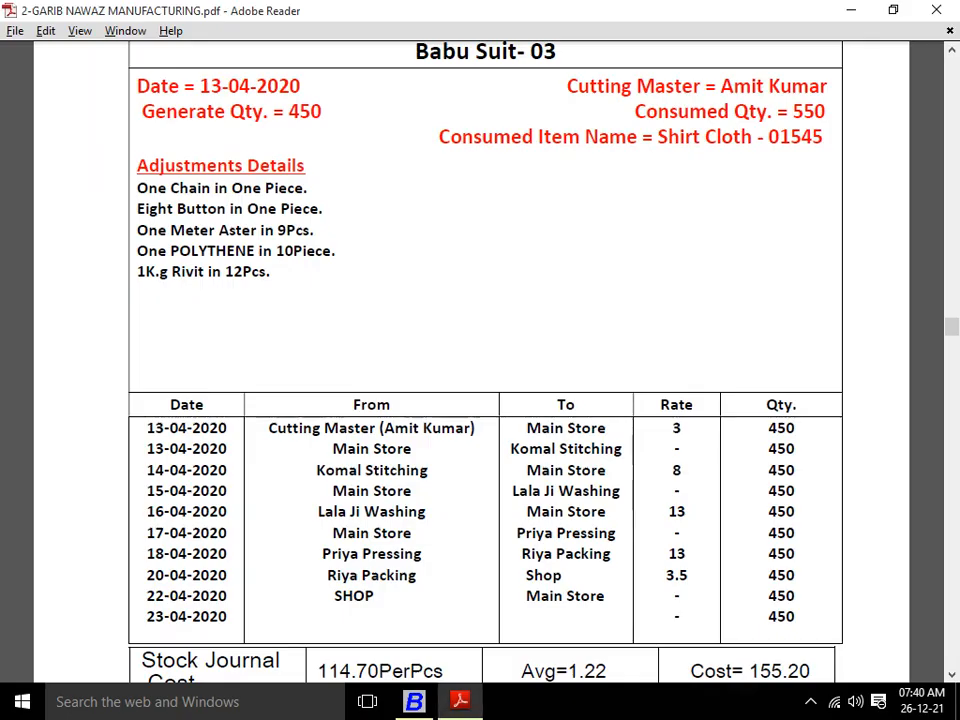
pyautogui.hotkey('alt', 'Tab')
pyautogui.write('3')
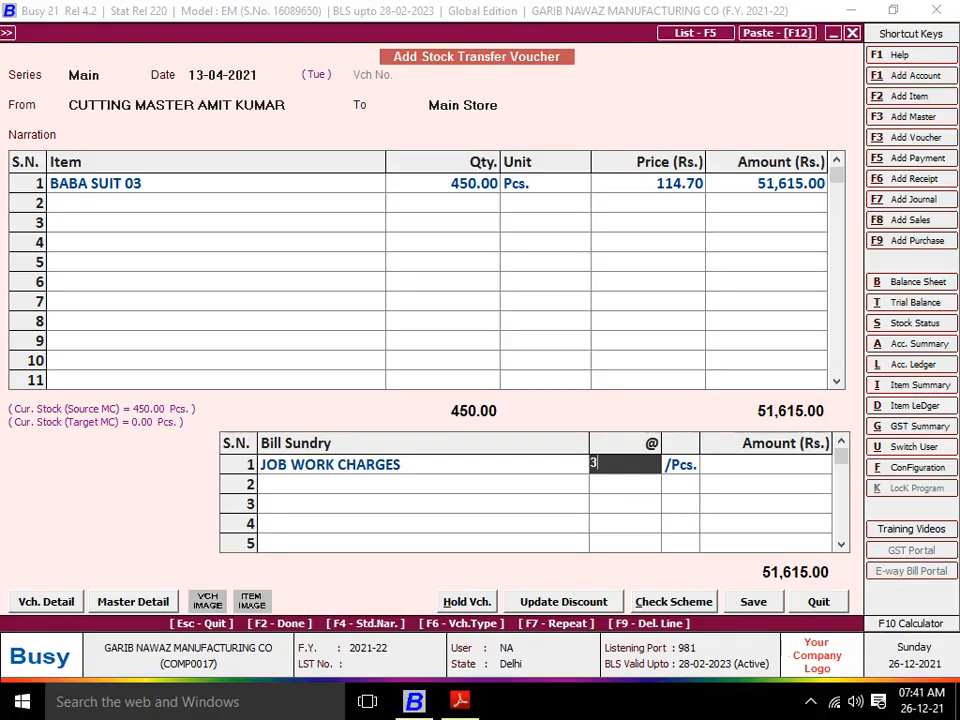
pyautogui.press('Return')
pyautogui.press('Return')
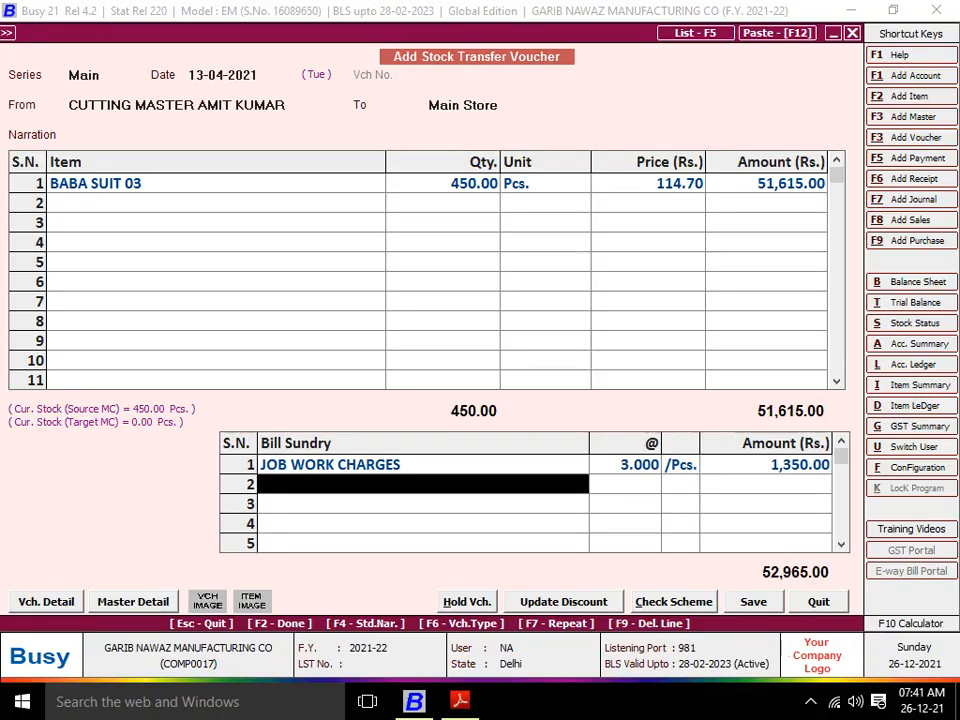
pyautogui.press('Return')
pyautogui.press('Return')
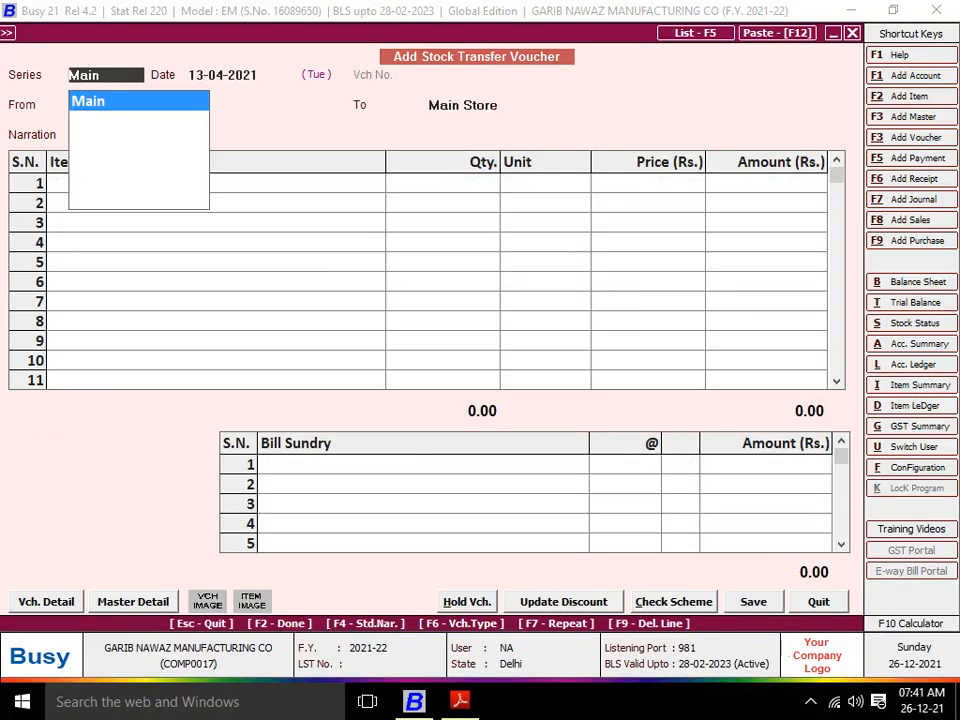
# Start another voucher dated 13-04-2021 from Main Store and check its destination in the PDF
pyautogui.press('Return')
pyautogui.hotkey('alt', 'Tab')
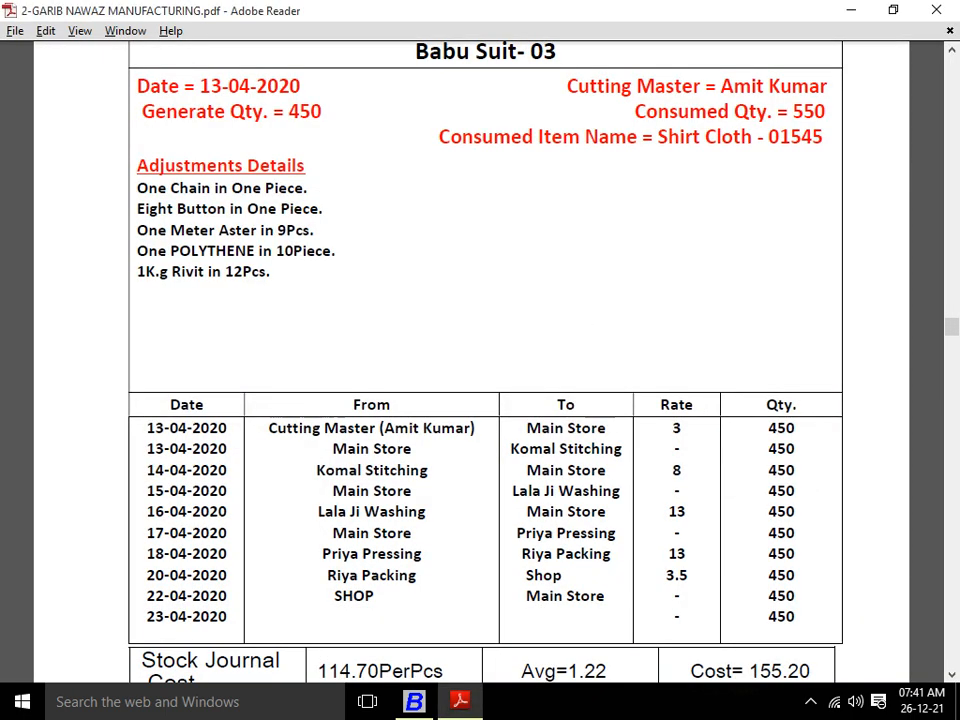
pyautogui.hotkey('alt', 'Tab')
pyautogui.press('Return')
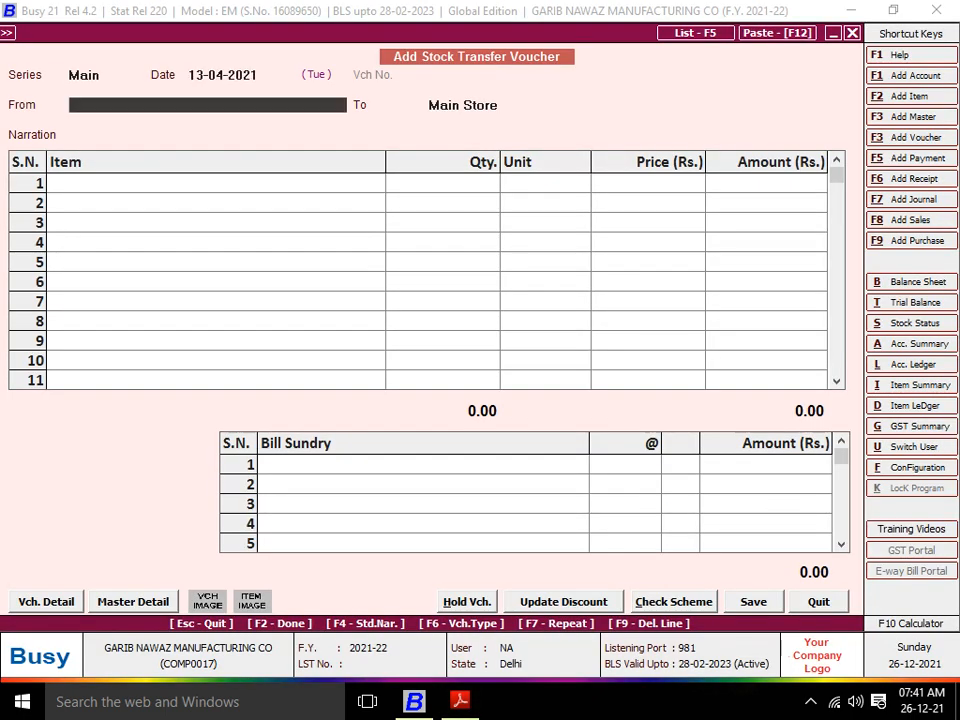
pyautogui.write('M')
pyautogui.press('Return')
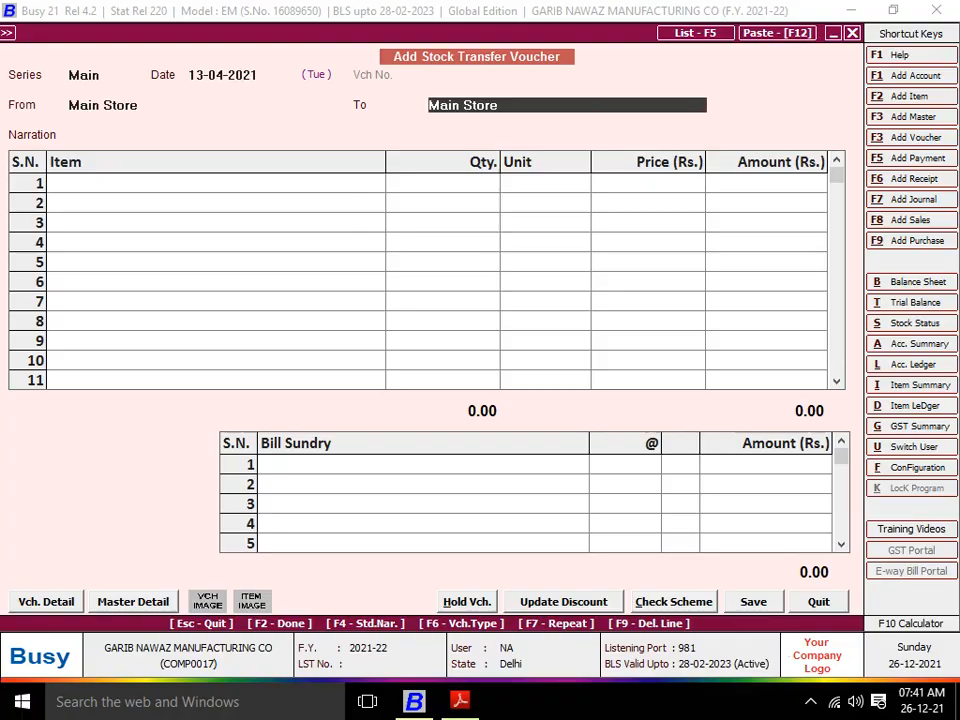
pyautogui.hotkey('alt', 'Tab')
pyautogui.hotkey('alt', 'Tab')
# Create a new material centre from the voucher's destination and name it KOMAL STITCHING, with no alias
pyautogui.write('K')
pyautogui.press('F3')
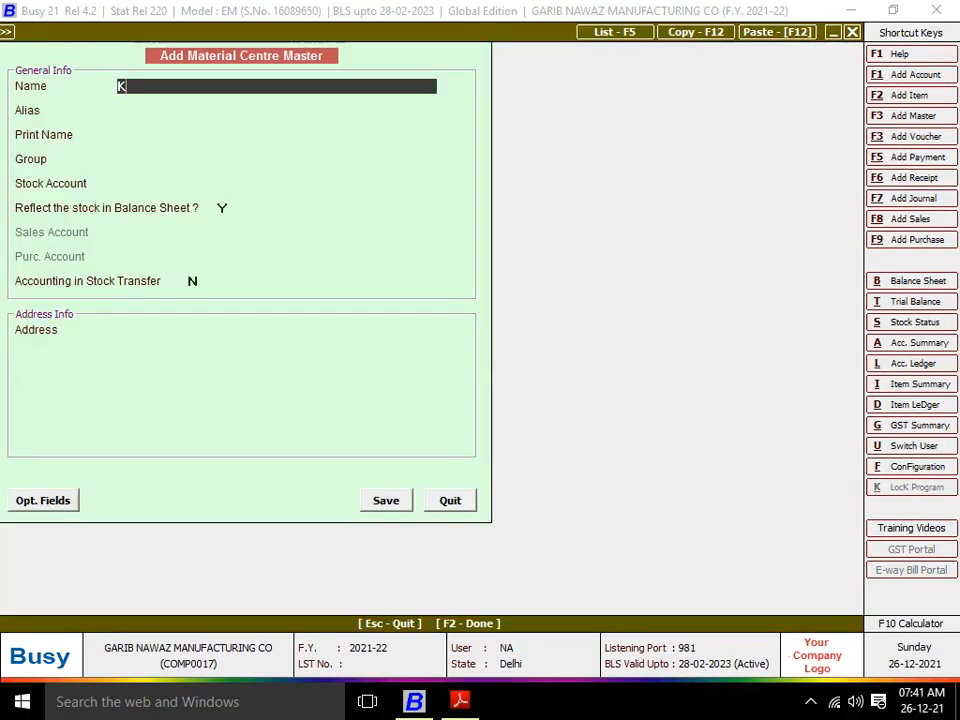
pyautogui.write('OMAL STITCHING')
pyautogui.press('Return')
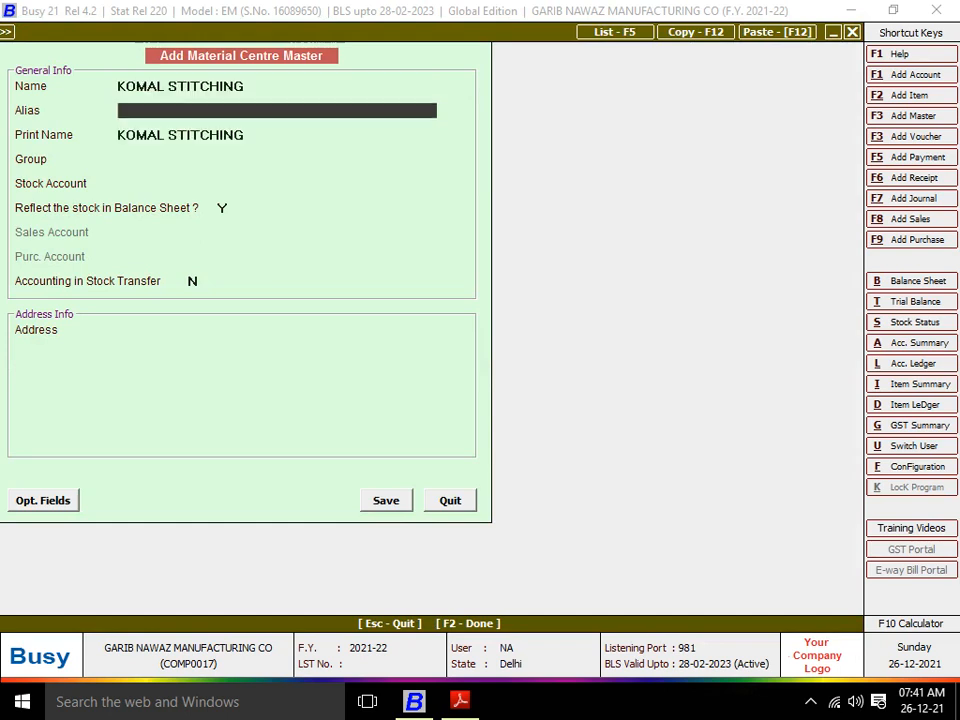
pyautogui.press('Return')
pyautogui.press('Return')
# Assign the material centre to Production Floors with the Stock account, and enable accounting in stock transfer
pyautogui.press('Return')
pyautogui.press('Up')
pyautogui.write('P')
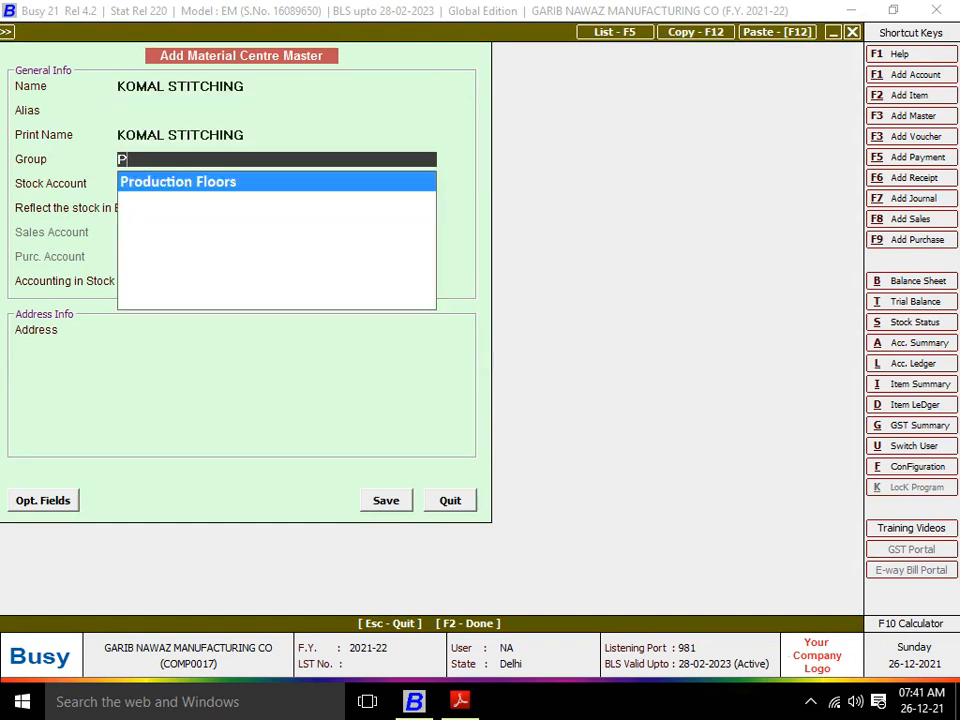
pyautogui.press('Return')
pyautogui.press('Return')
pyautogui.press('Return')
pyautogui.write('Y')
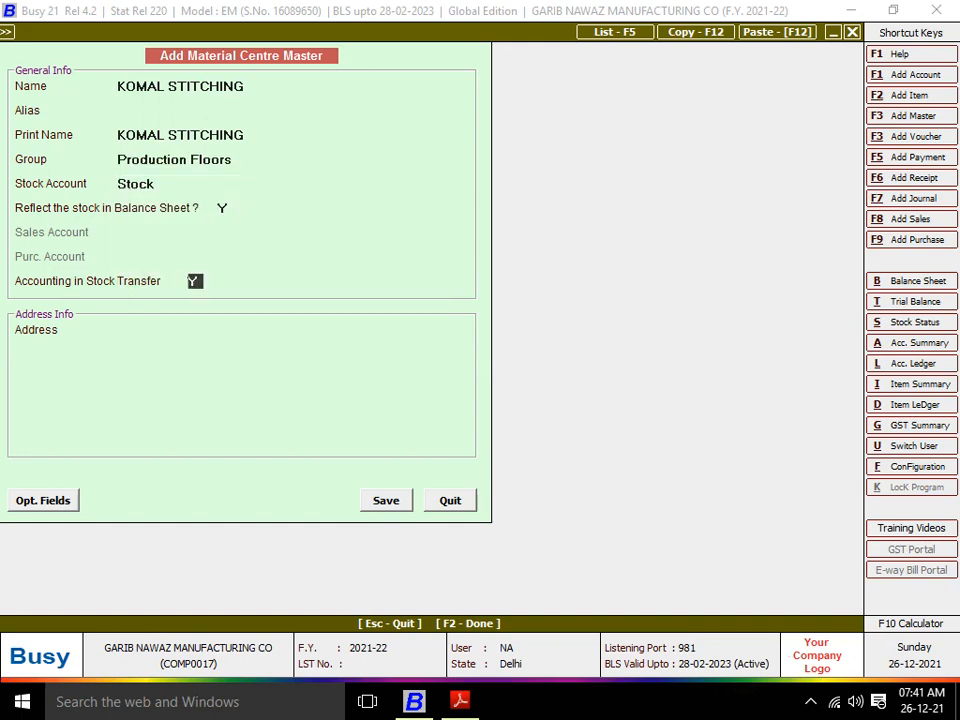
pyautogui.press('Return')
# Create a linked account named KOMAL STITCHING in the JOB WORKERS group for the material centre
pyautogui.press('F3')
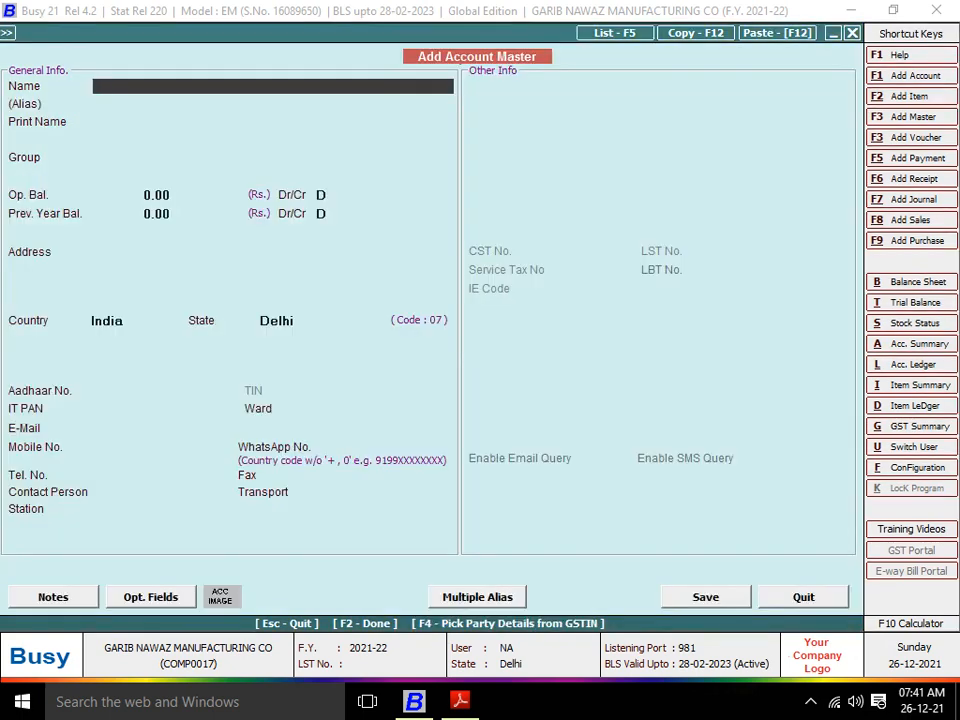
pyautogui.write('KOMAL STITCHING')
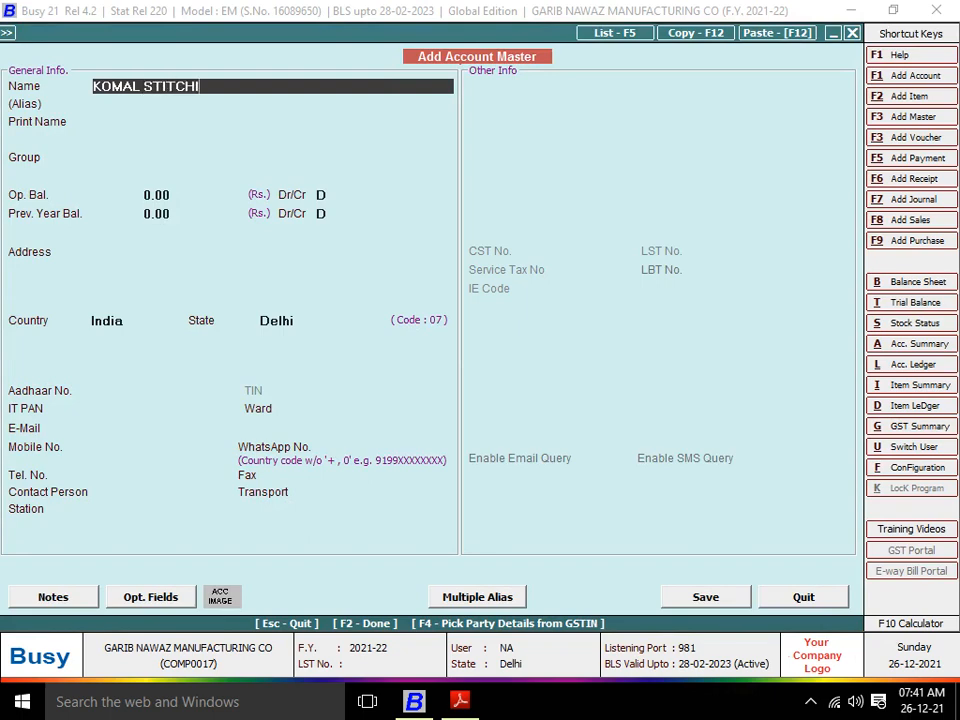
pyautogui.press('Return')
pyautogui.press('Return')
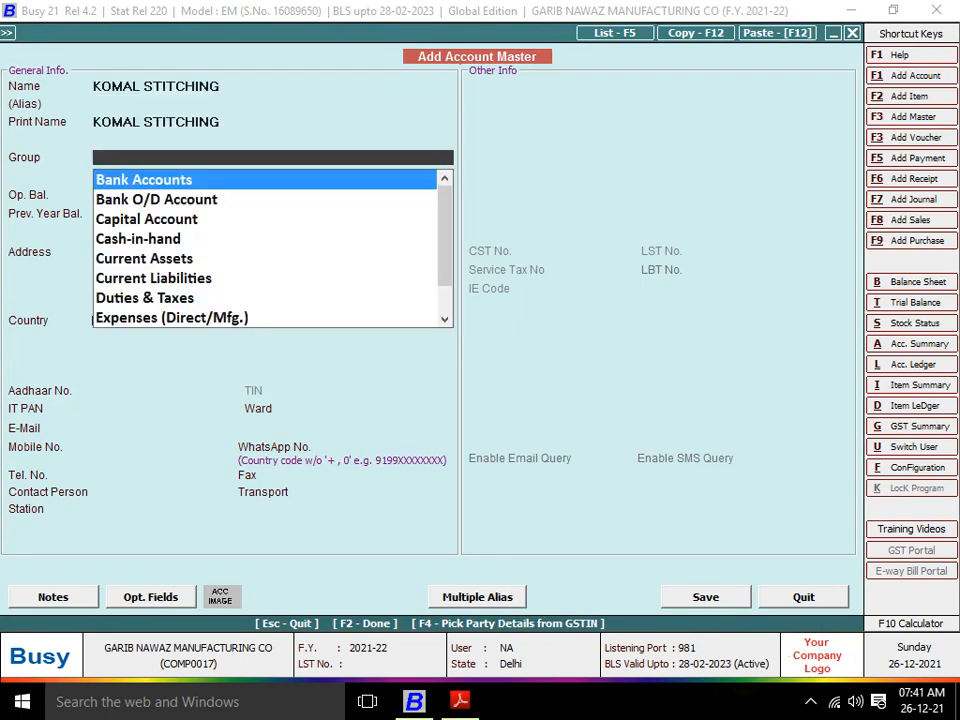
pyautogui.write('S')
pyautogui.press('BackSpace')
pyautogui.write('JOB')
pyautogui.press('Return')
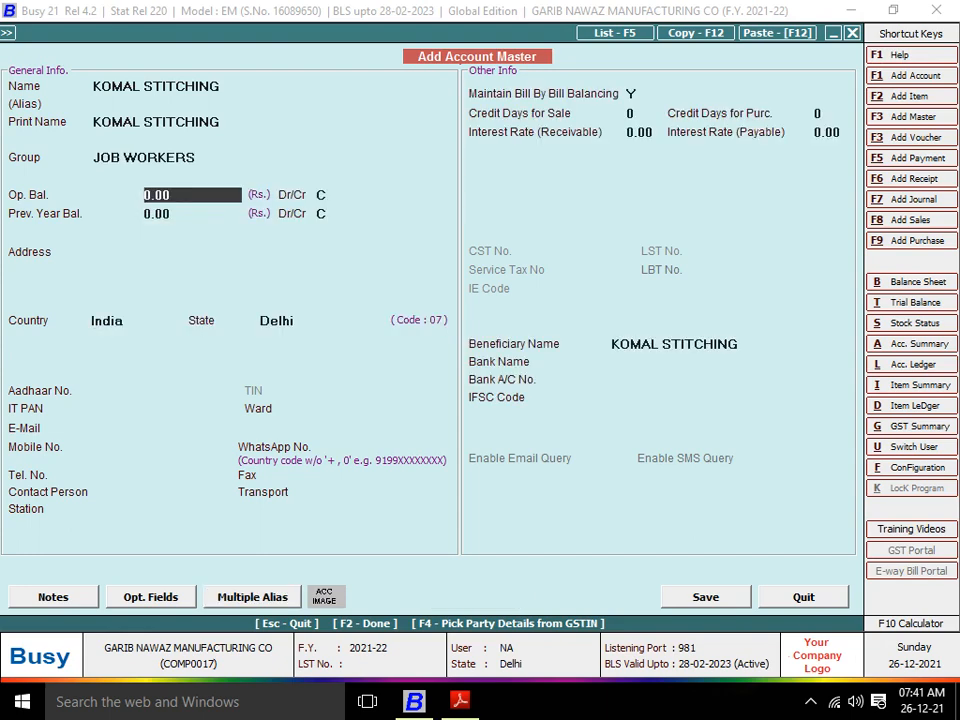
# Turn off bill by bill balancing for the KOMAL STITCHING account, keep the remaining defaults and save it
pyautogui.press('Return')
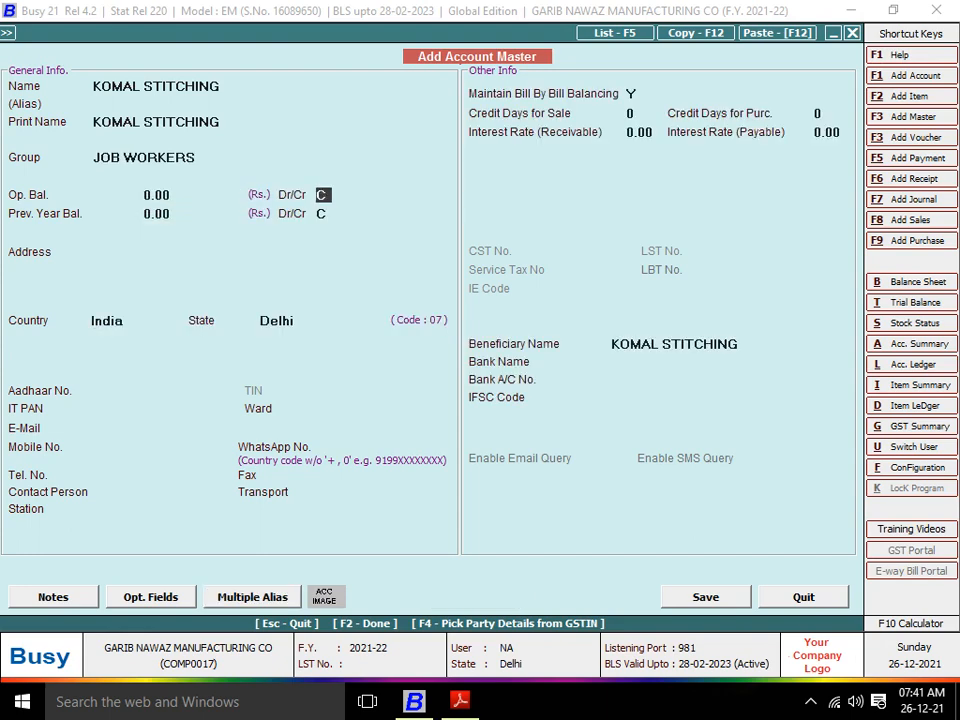
pyautogui.press('Return')
pyautogui.write('N')
pyautogui.press('Return')
pyautogui.press('Return')
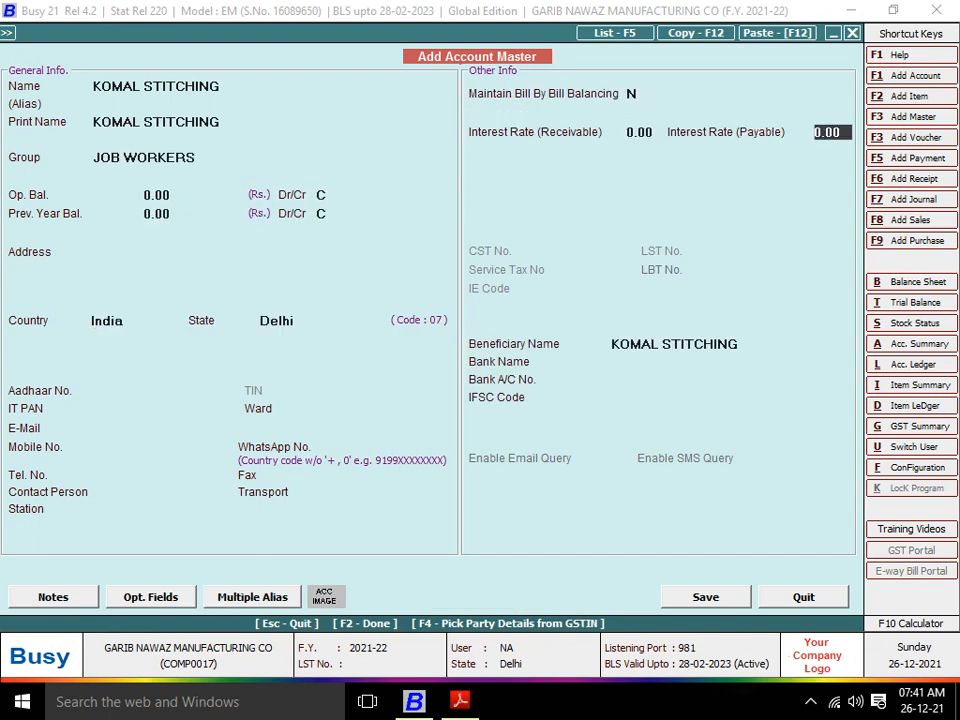
pyautogui.press('Return')
pyautogui.press('Return')
pyautogui.press('Return')
pyautogui.press('Return')
# Link the new account, leave the address blank and save the KOMAL STITCHING material centre as the voucher's destination
pyautogui.press('Return')
pyautogui.press('Return')
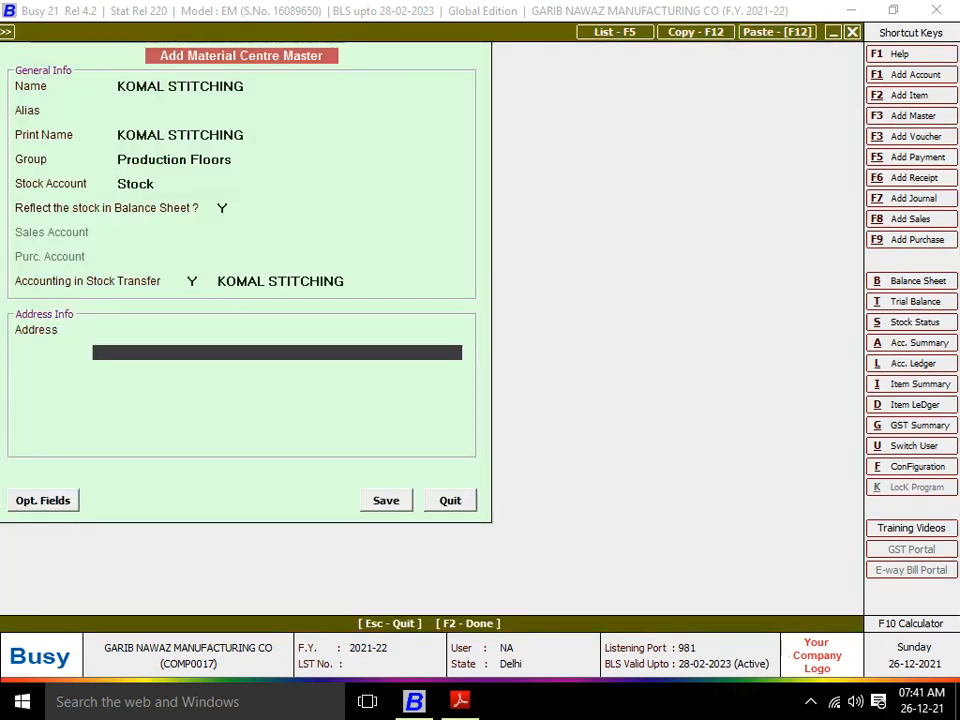
pyautogui.press('Return')
pyautogui.press('Return')
pyautogui.press('Return')
pyautogui.press('Return')
pyautogui.press('Return')
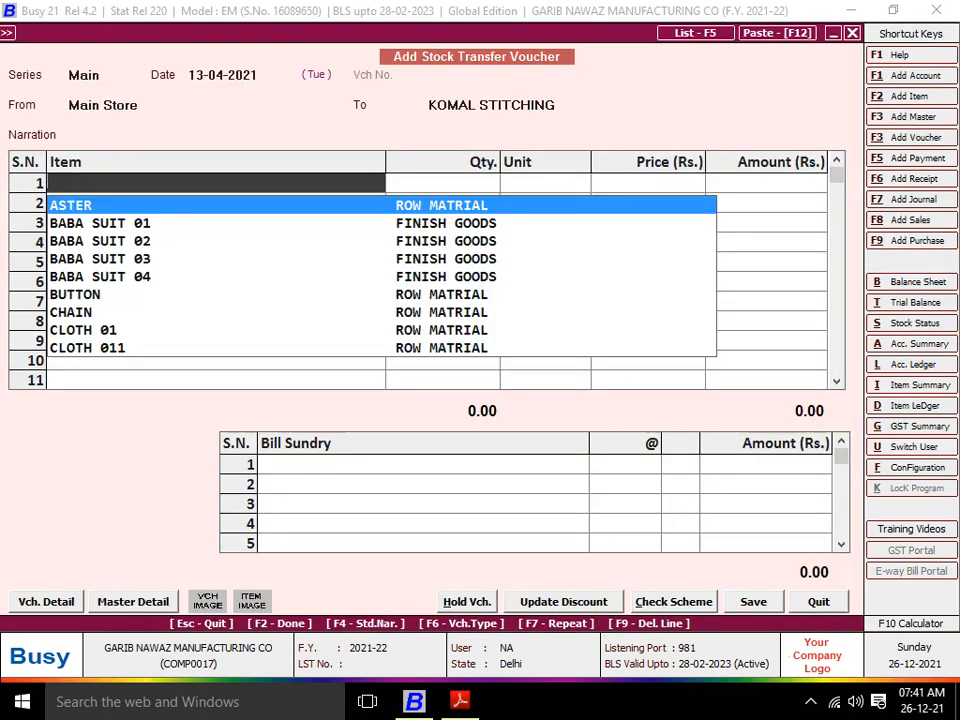
# Enter 450 Pcs. of BABA SUIT 03 without any bill sundry and save the Main Store to KOMAL STITCHING voucher
pyautogui.write('BAB')
pyautogui.press('Down')
pyautogui.press('Down')
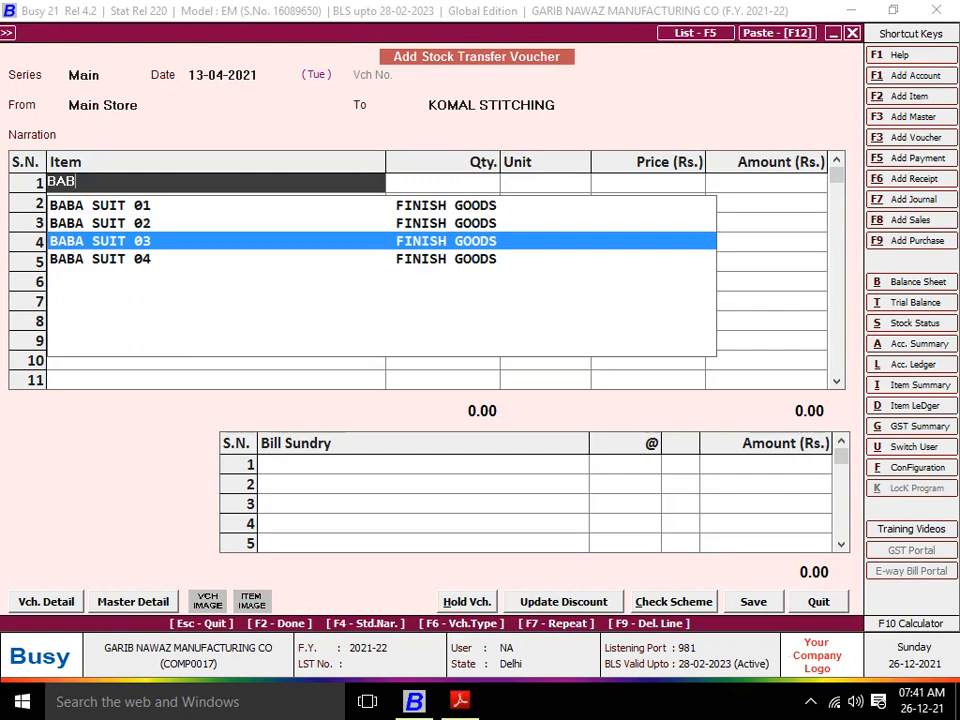
pyautogui.press('Return')
pyautogui.write('450')
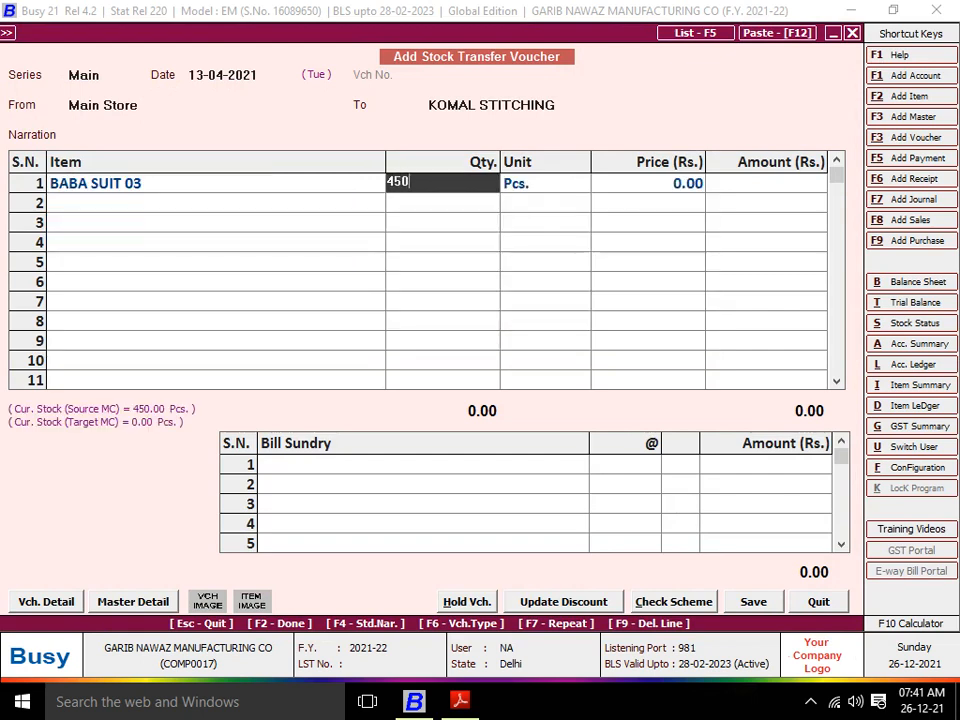
pyautogui.press('Return')
pyautogui.press('Return')
pyautogui.press('Return')
pyautogui.press('Return')
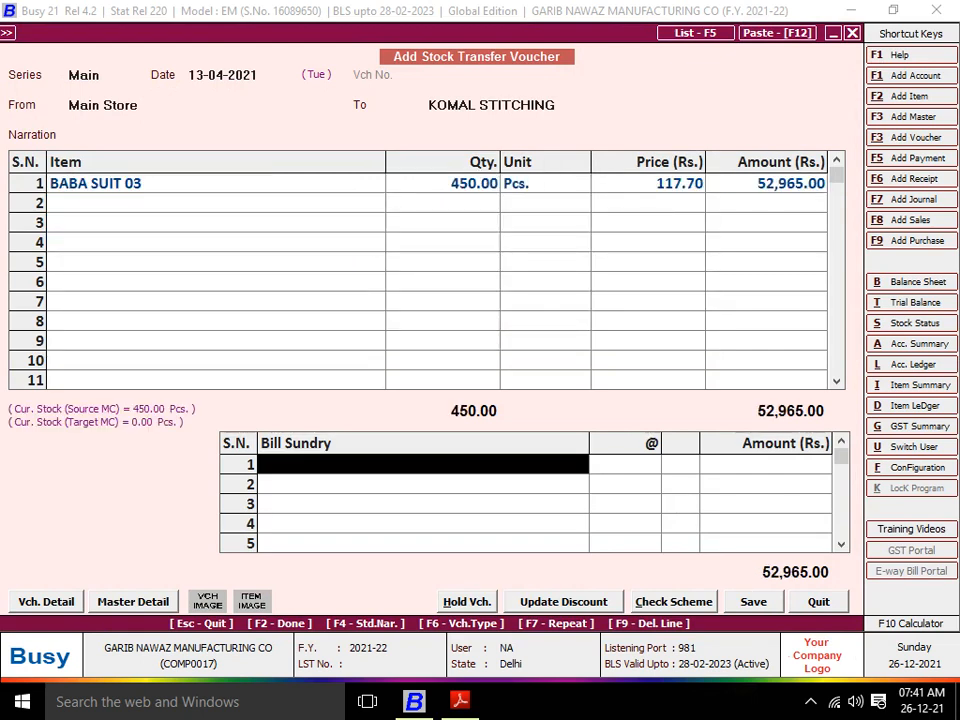
pyautogui.press('Return')
pyautogui.press('Return')
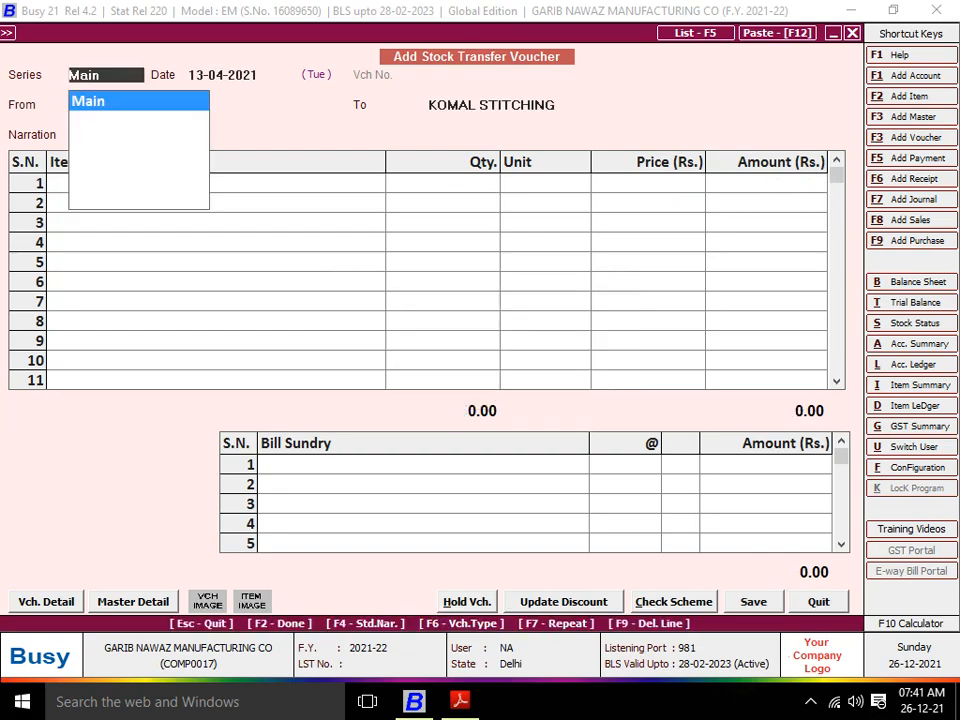
# Look up the movement after the Komal Stitching issue in the PDF and date the new stock transfer voucher 14-04-2021
pyautogui.hotkey('alt', 'Tab')
pyautogui.scroll(-2, 480, 360)
pyautogui.scroll(-1, 480, 360)
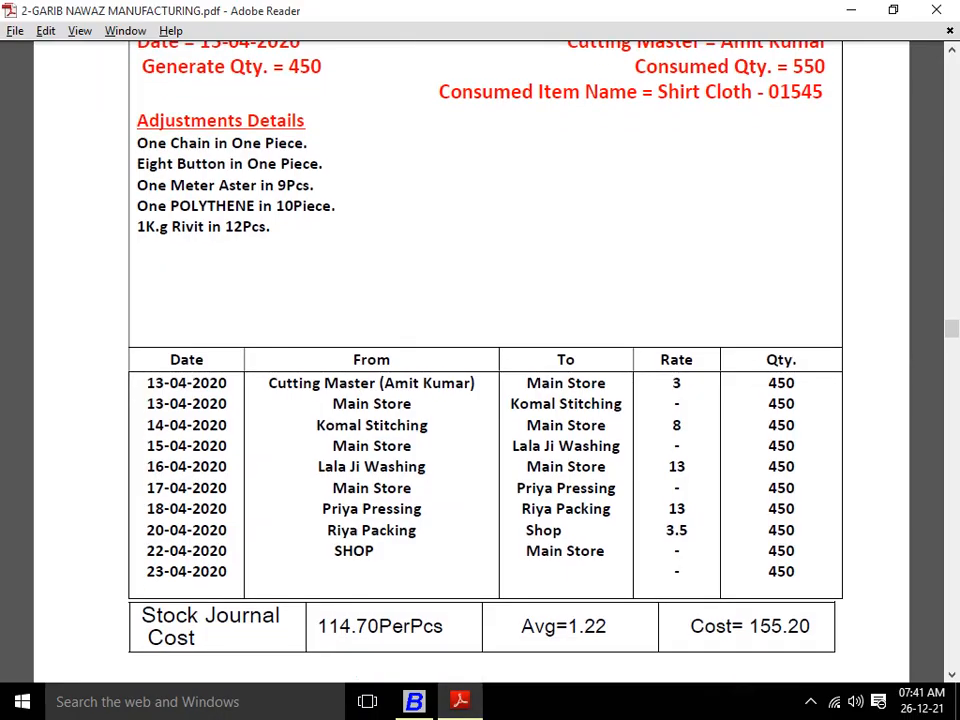
pyautogui.hotkey('alt', 'Tab')
pyautogui.press('Return')
pyautogui.write('14')
pyautogui.press('Return')
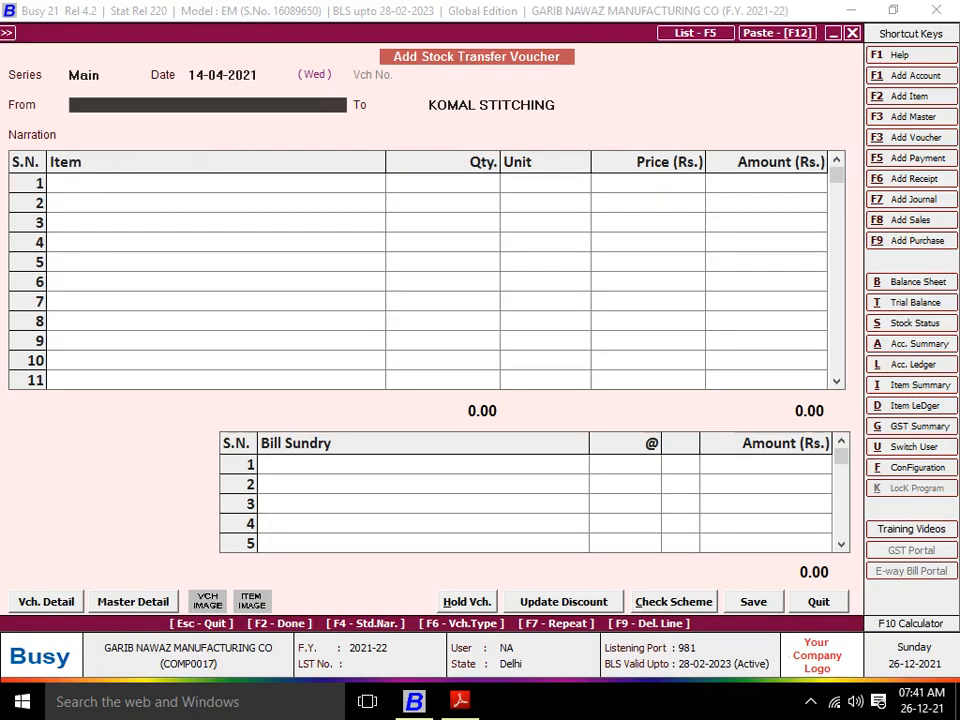
# Set the voucher's source to KOMAL STITCHING and its destination to Main Store, checking the PDF table
pyautogui.write('K')
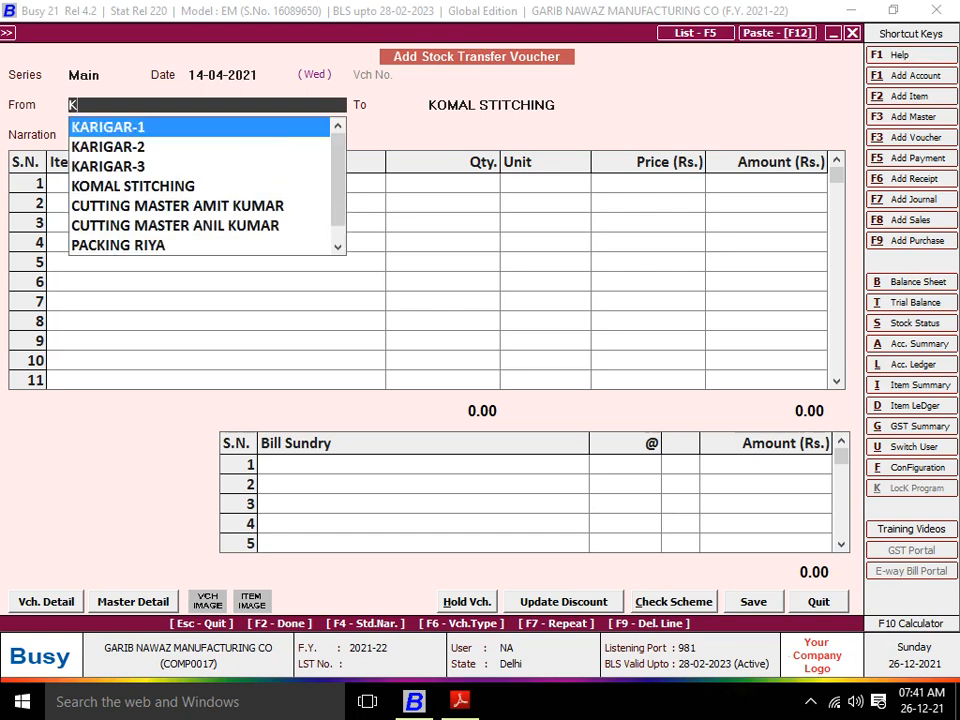
pyautogui.write('OMAL')
pyautogui.press('Return')
pyautogui.hotkey('alt', 'Tab')
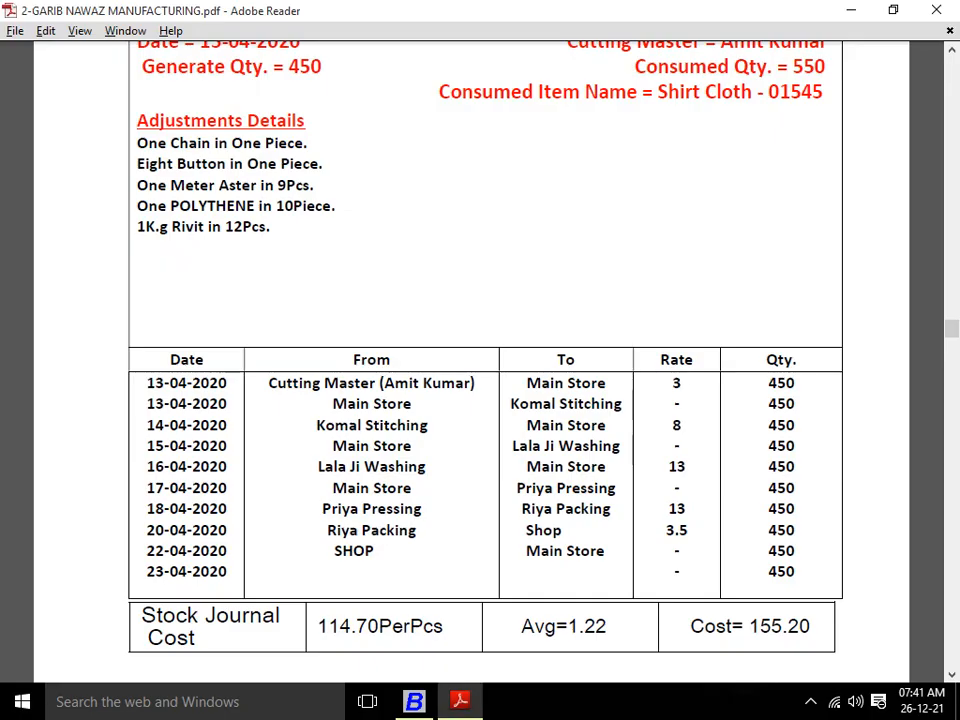
pyautogui.hotkey('alt', 'Tab')
pyautogui.write('MA')
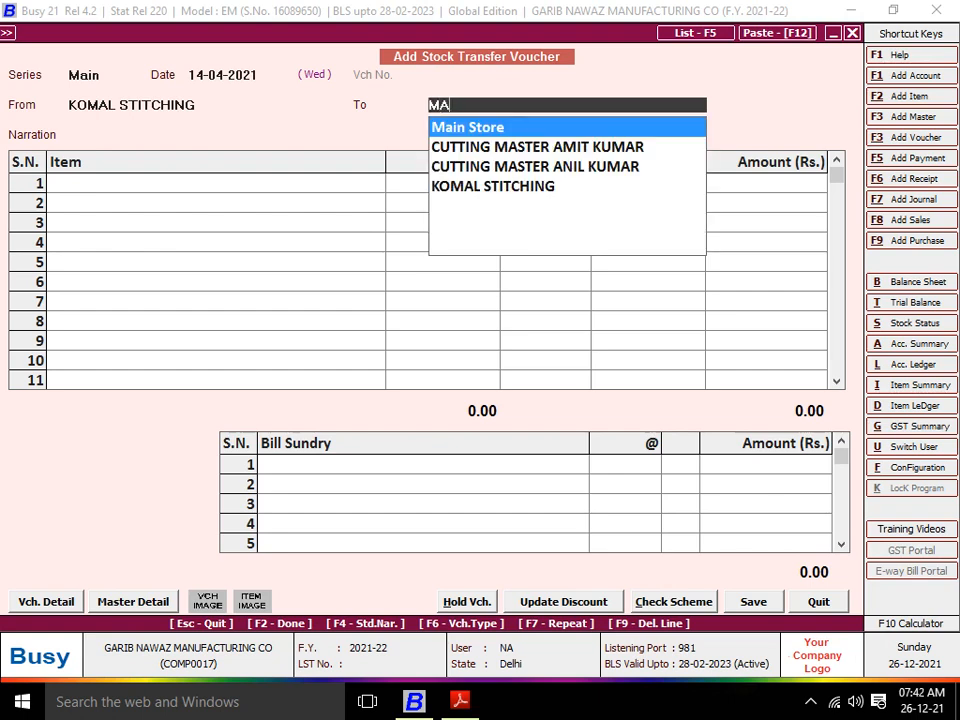
pyautogui.press('Return')
# Enter 450 Pcs. of BABA SUIT 03 as the voucher's item, keeping the default price
pyautogui.write('BABA')
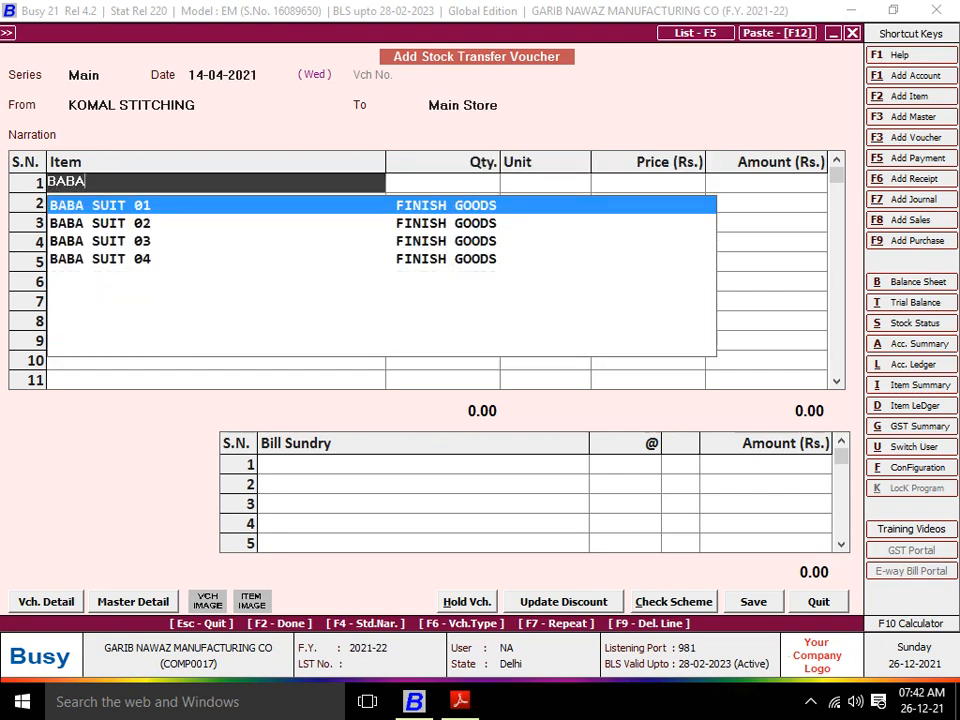
pyautogui.press('Down')
pyautogui.press('Down')
pyautogui.press('Return')
pyautogui.write('450')
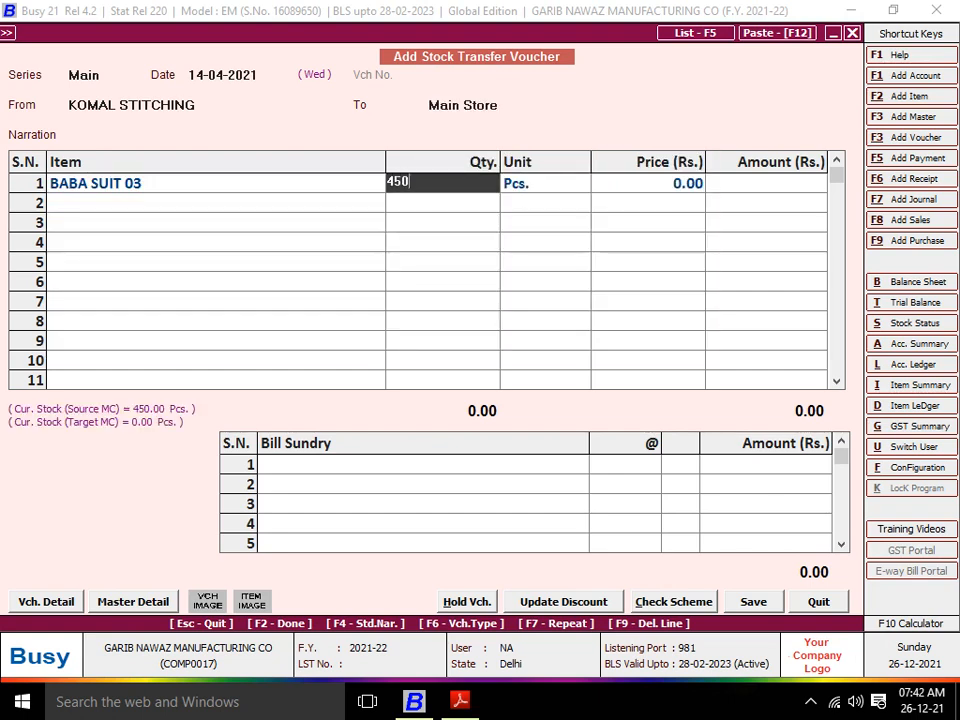
pyautogui.press('Return')
pyautogui.press('Return')
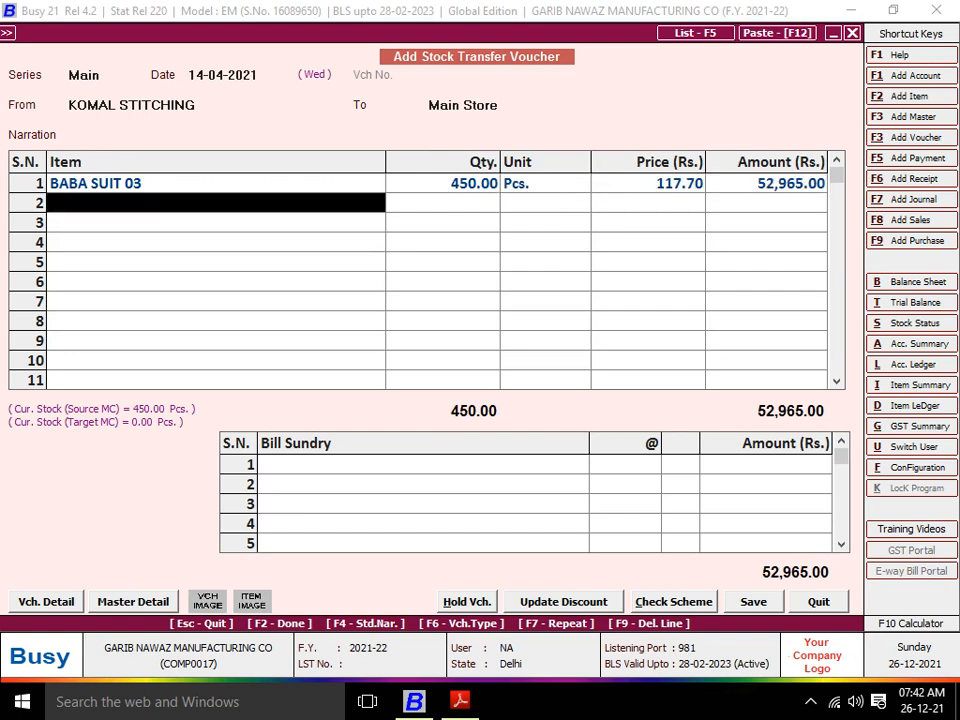
# Add JOB WORK CHARGES at the PDF's rate of 8 per piece and save the KOMAL STITCHING to Main Store voucher
pyautogui.press('Return')
pyautogui.press('Return')
pyautogui.press('Return')
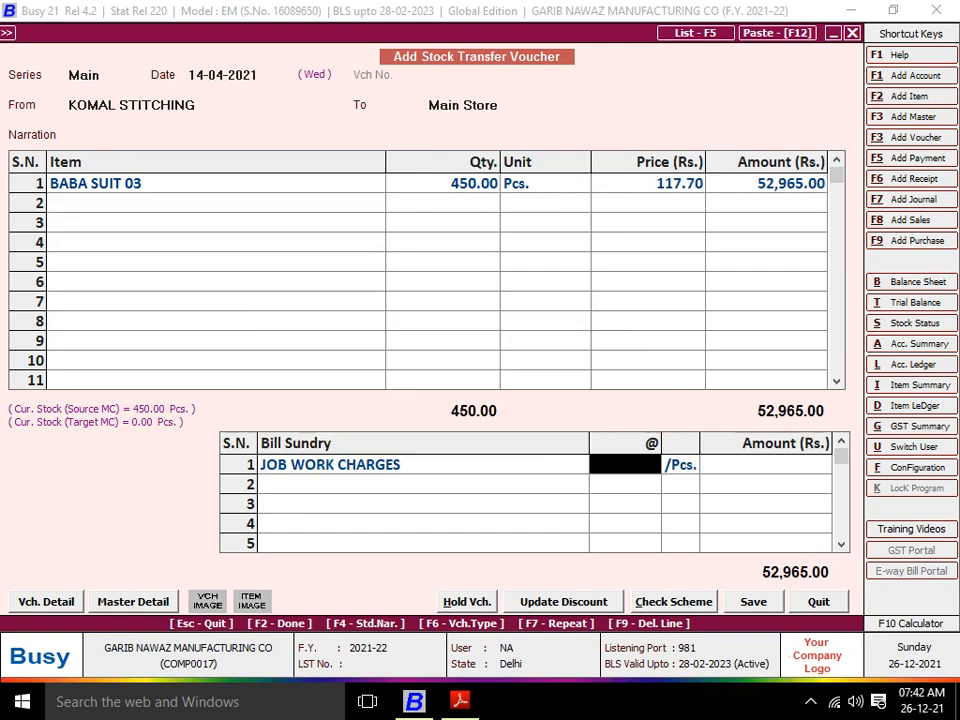
pyautogui.hotkey('alt', 'Tab')
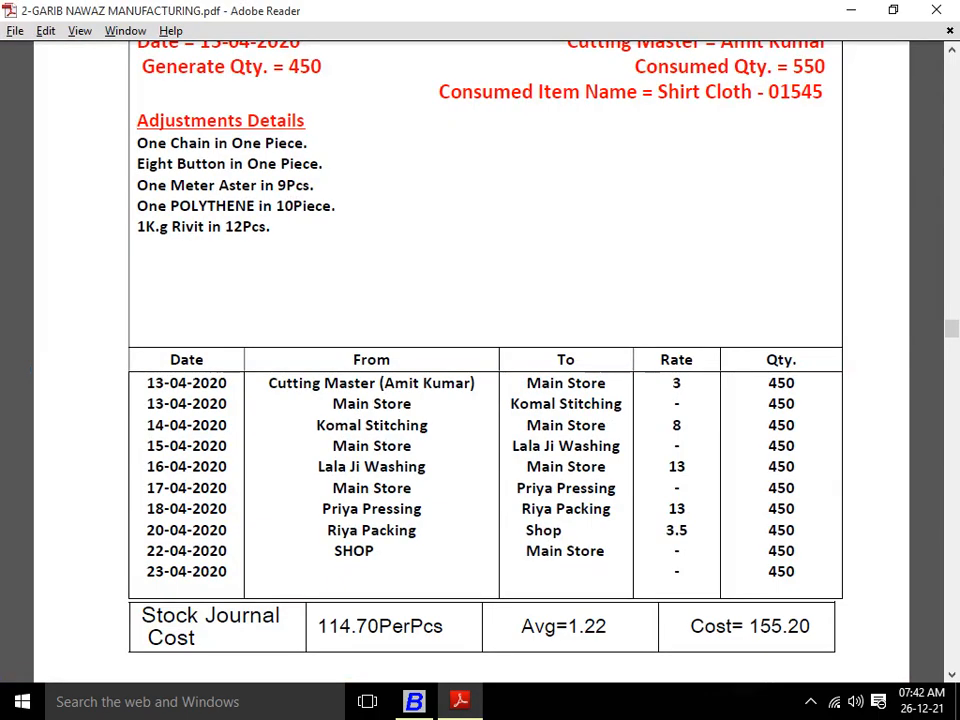
pyautogui.hotkey('alt', 'Tab')
pyautogui.write('8')
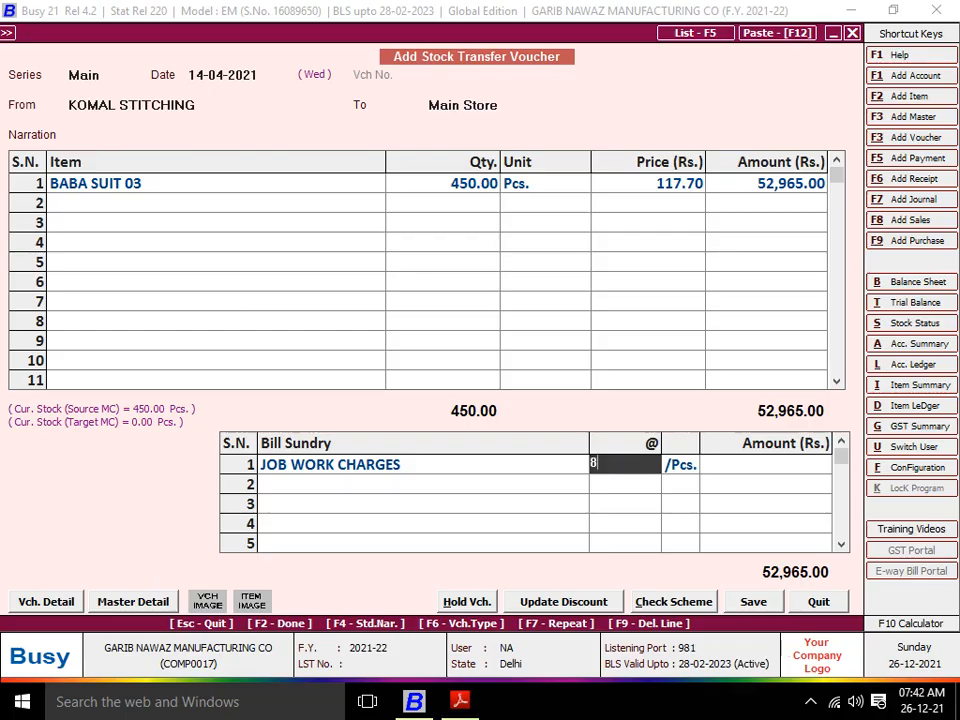
pyautogui.press('Return')
pyautogui.press('Return')
pyautogui.press('Return')
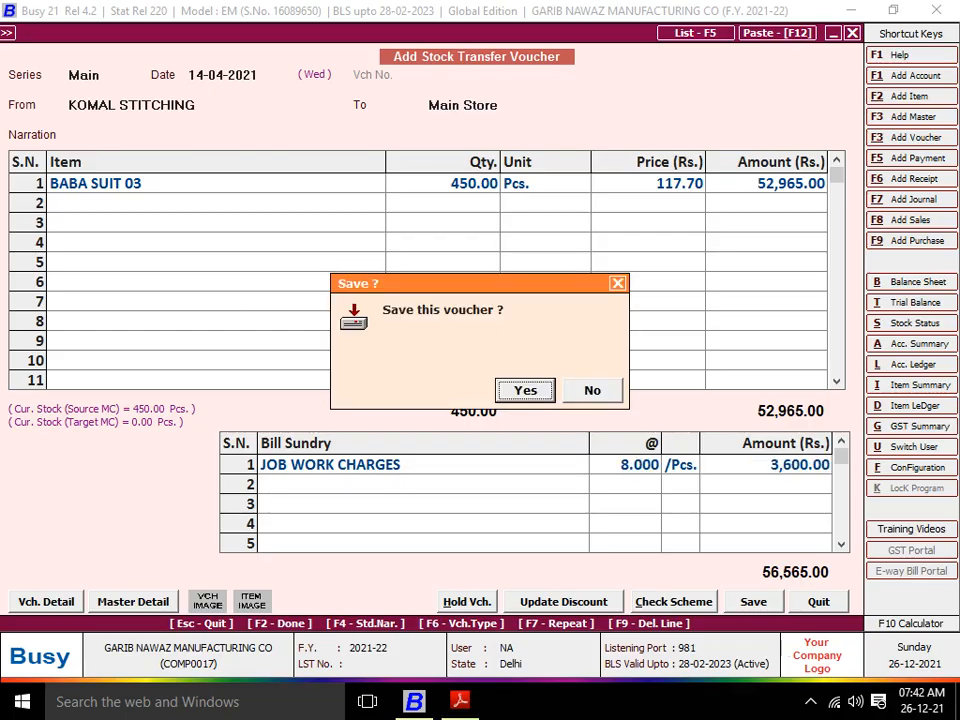
pyautogui.press('Return')
# Look up the following movement in the PDF, date the new voucher 15-04-2021 and set Main Store as its source
pyautogui.hotkey('alt', 'Tab')
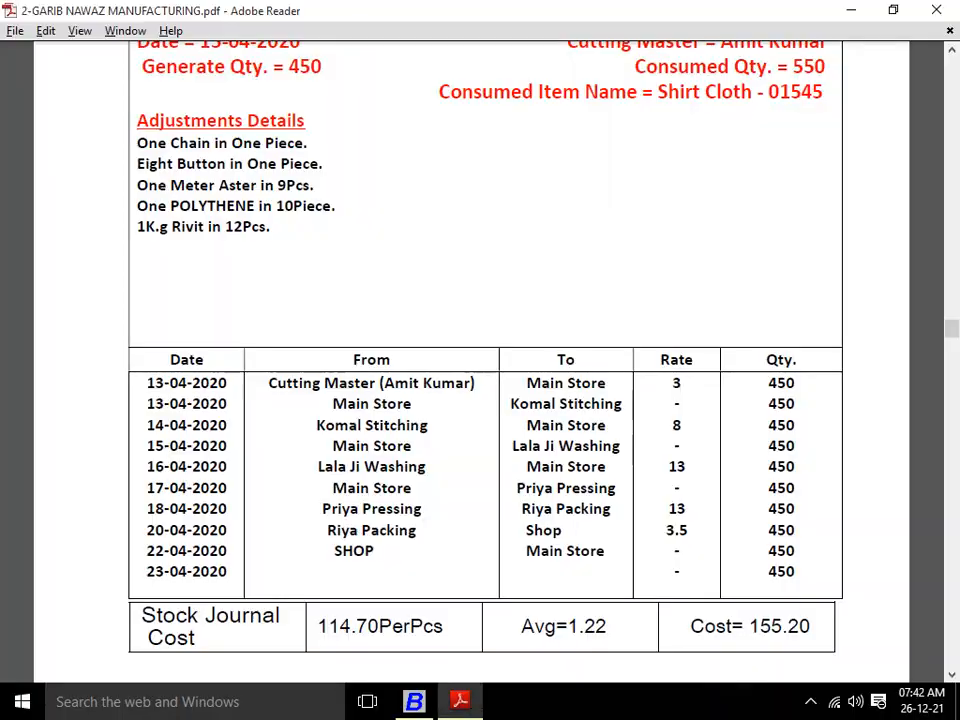
pyautogui.scroll(-1, 480, 360)
pyautogui.scroll(-2, 480, 360)
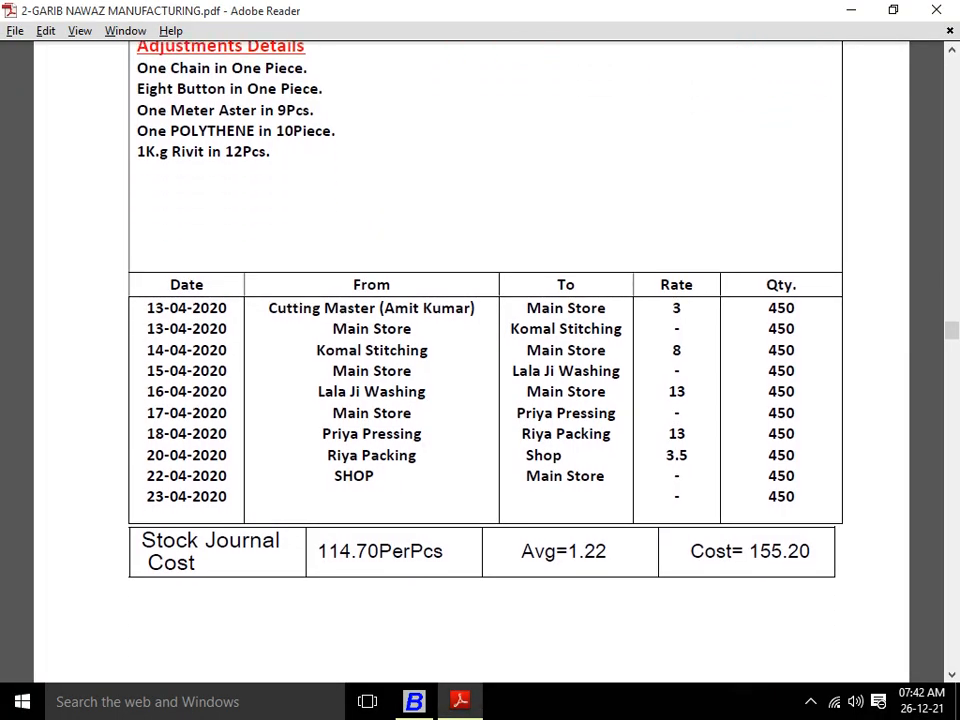
pyautogui.scroll(-2, 480, 360)
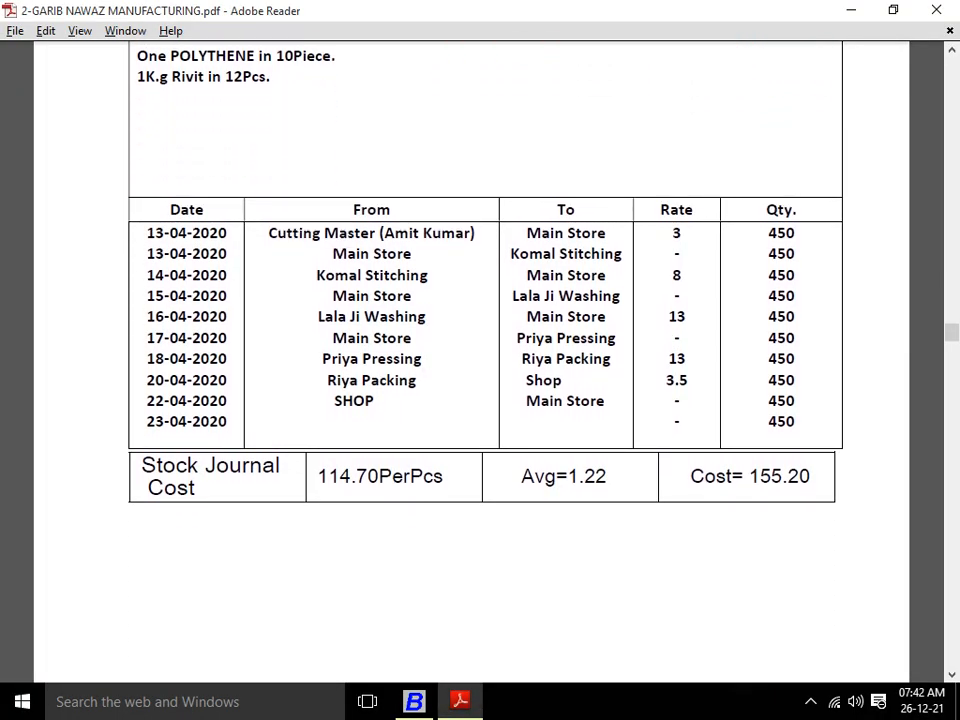
pyautogui.scroll(-2, 480, 360)
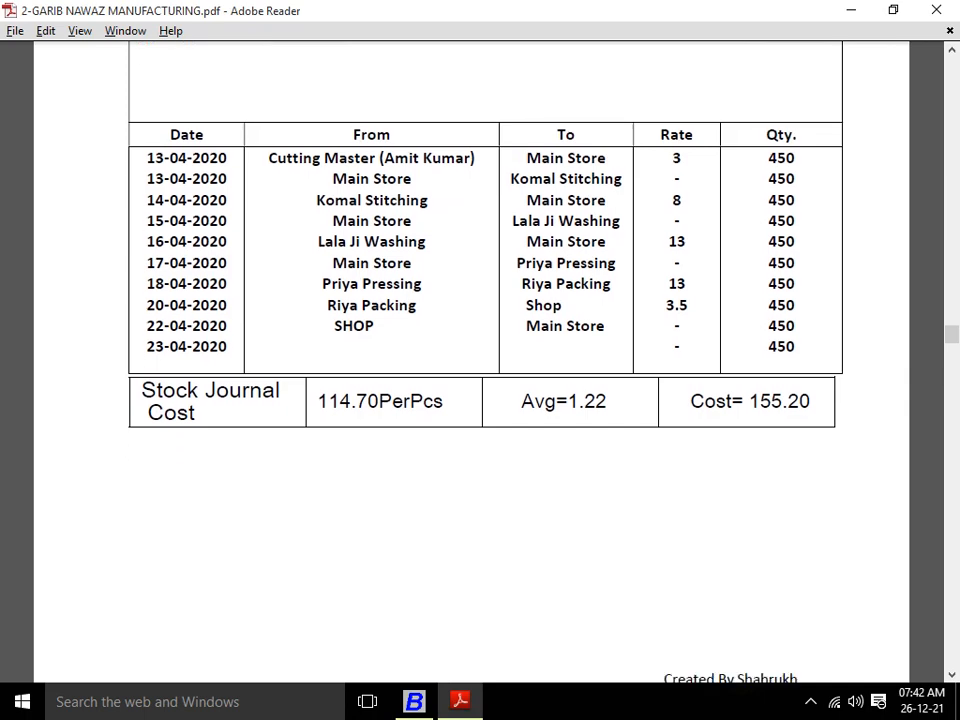
pyautogui.scroll(-2, 480, 360)
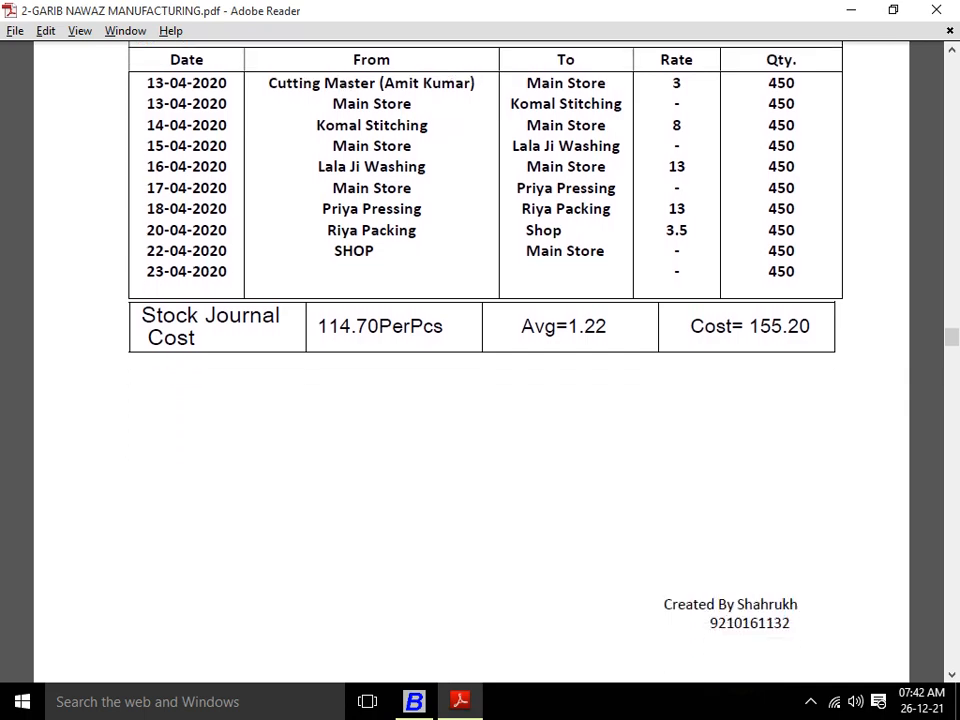
pyautogui.hotkey('alt', 'Tab')
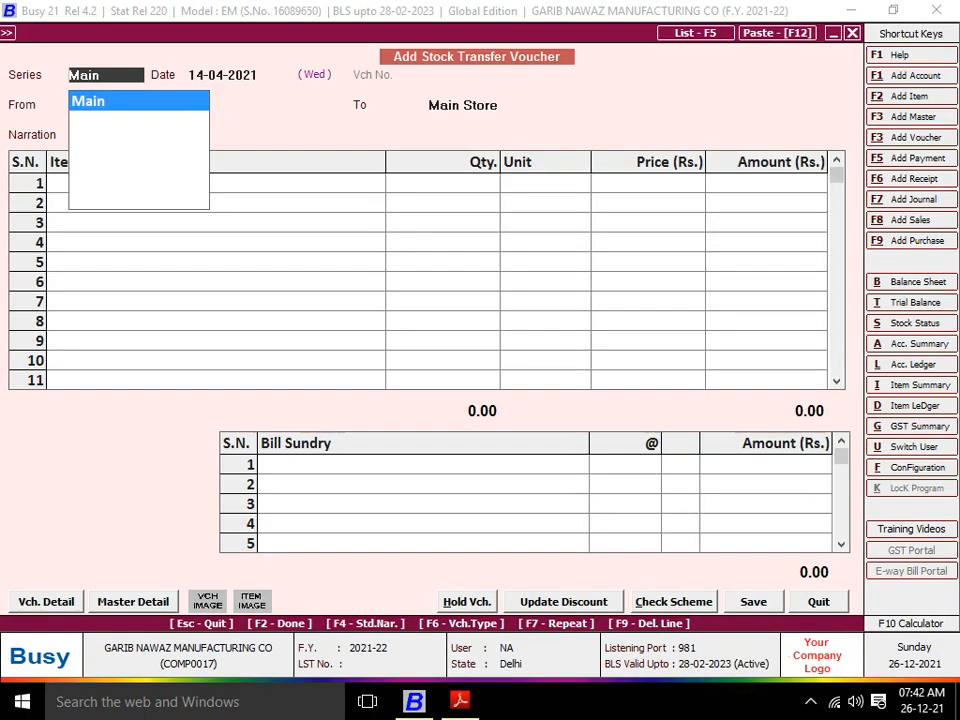
pyautogui.press('Return')
pyautogui.write('15')
pyautogui.press('Return')
pyautogui.write('MA')
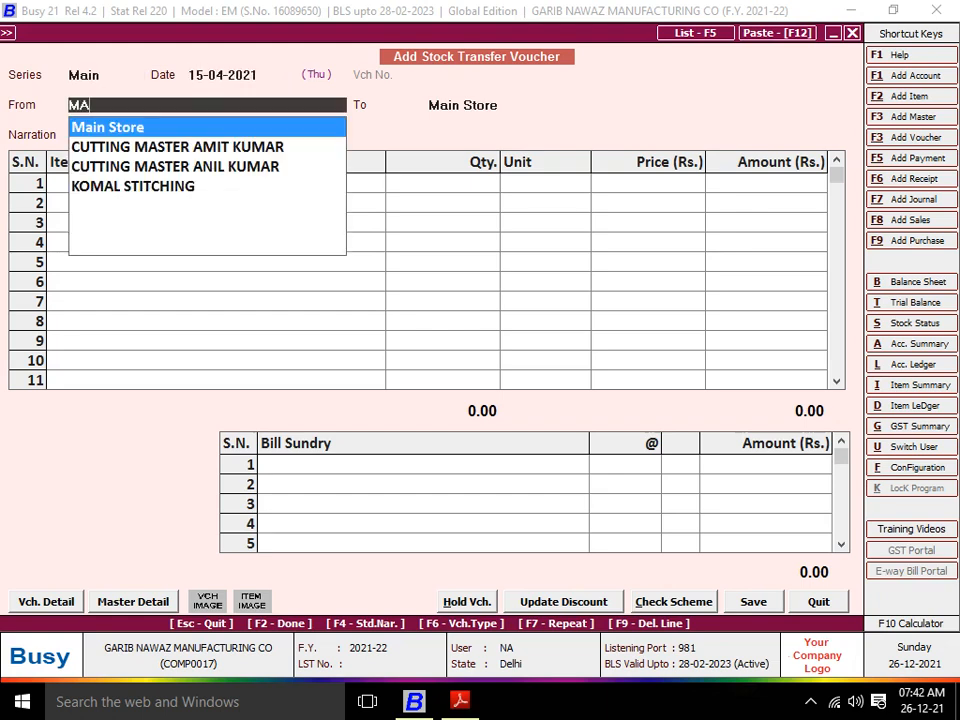
pyautogui.press('Return')
# Search the destinations for the washing unit and start a new material centre named WASHING LALA JI in the Production Floors group
pyautogui.write('WAS')
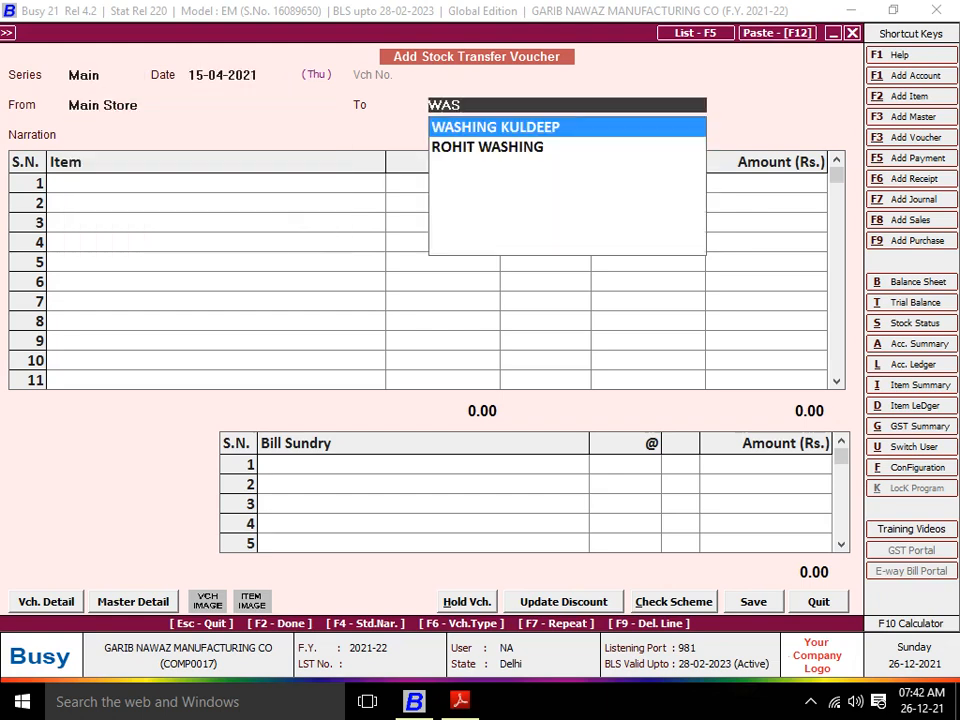
pyautogui.press('F3')
pyautogui.write('WASHI')
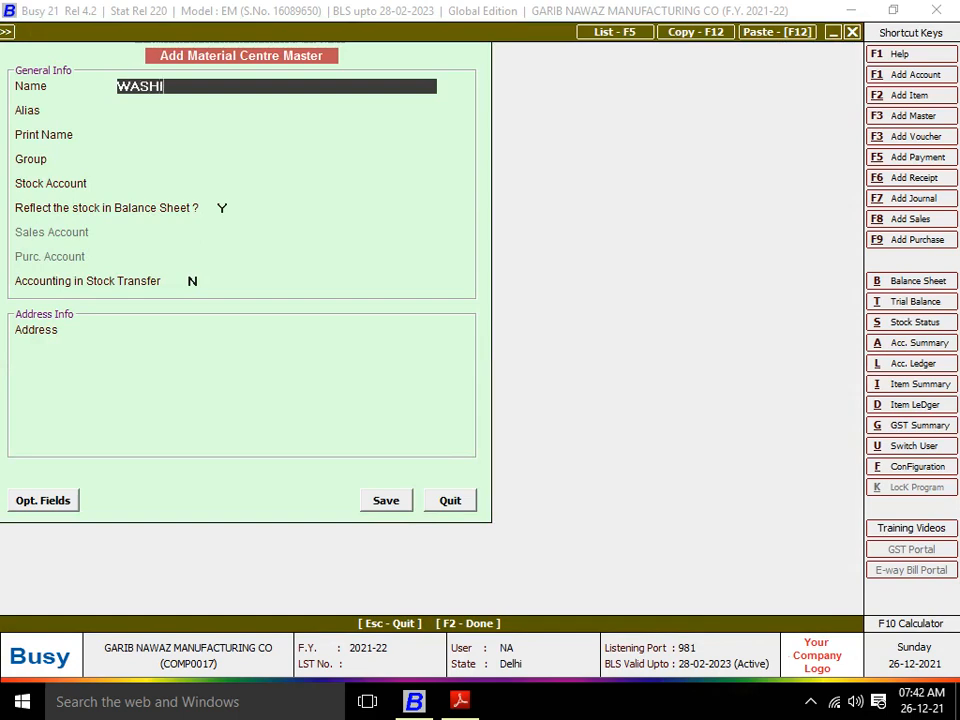
pyautogui.write('NG LALA JI')
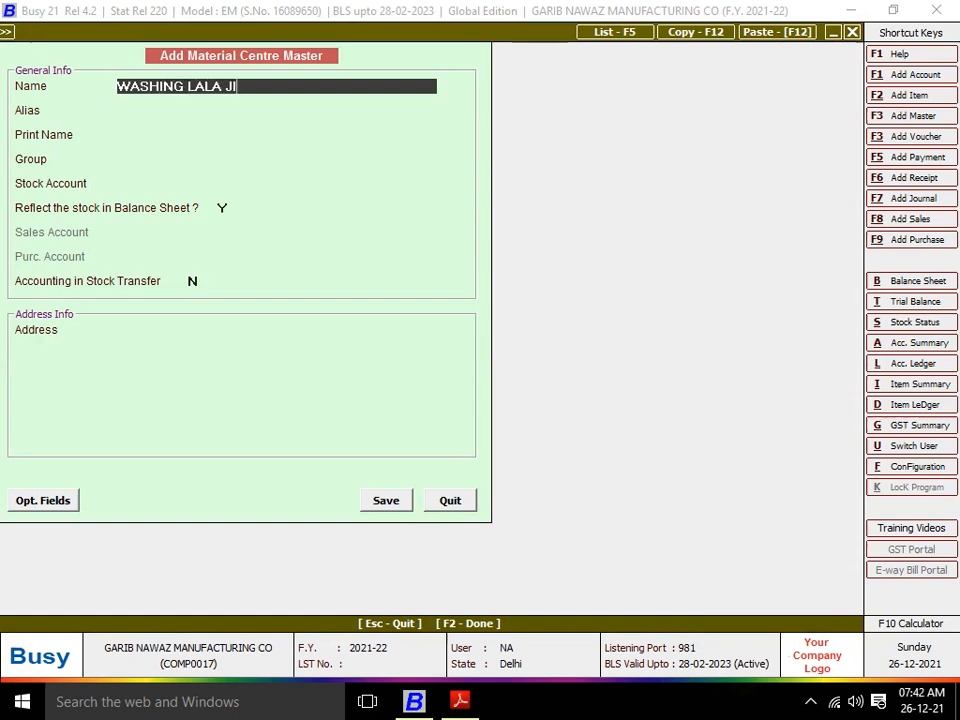
pyautogui.press('Return')
pyautogui.press('Return')
pyautogui.press('Return')
pyautogui.press('Down')
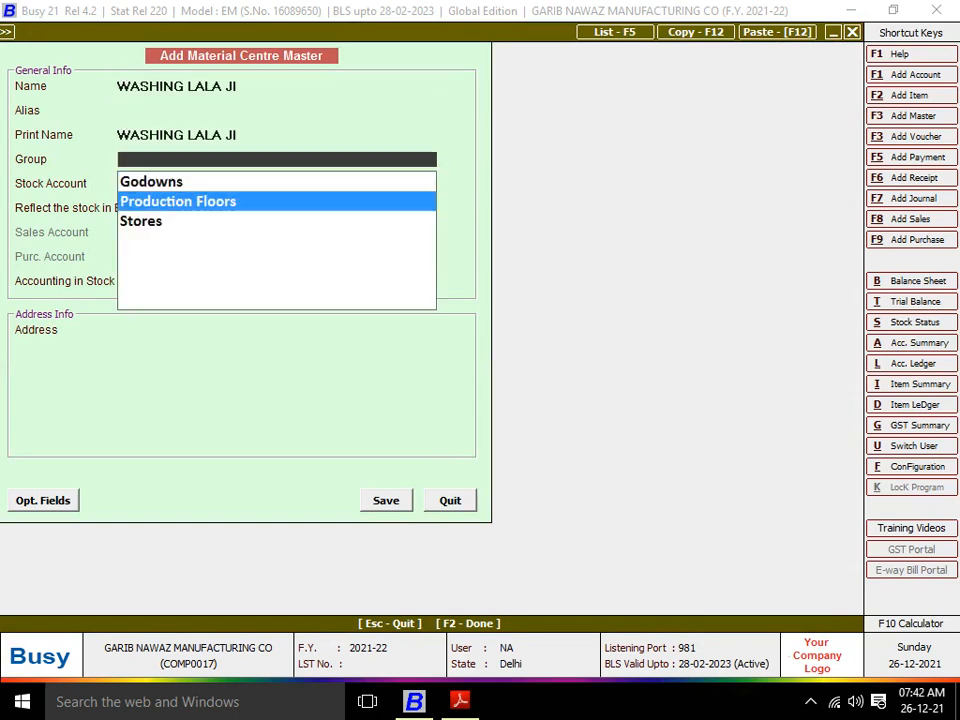
pyautogui.press('Return')
# Keep Stock as the material centre's stock account and enable accounting in stock transfer
pyautogui.press('Return')
pyautogui.press('Return')
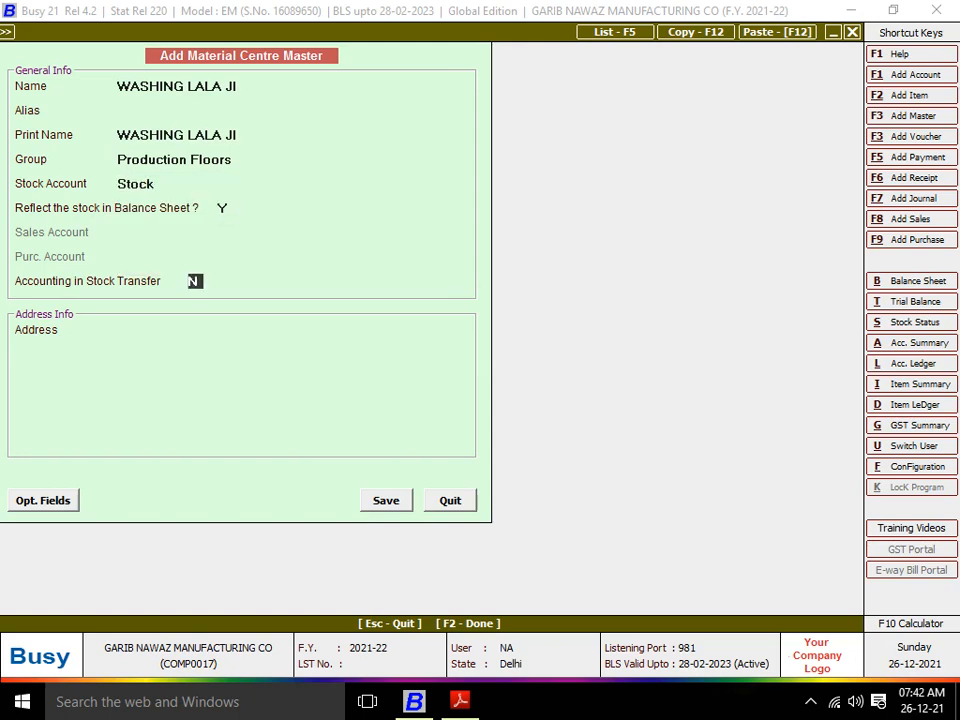
pyautogui.press('Return')
pyautogui.press('Up')
pyautogui.write('Y')
pyautogui.press('Return')
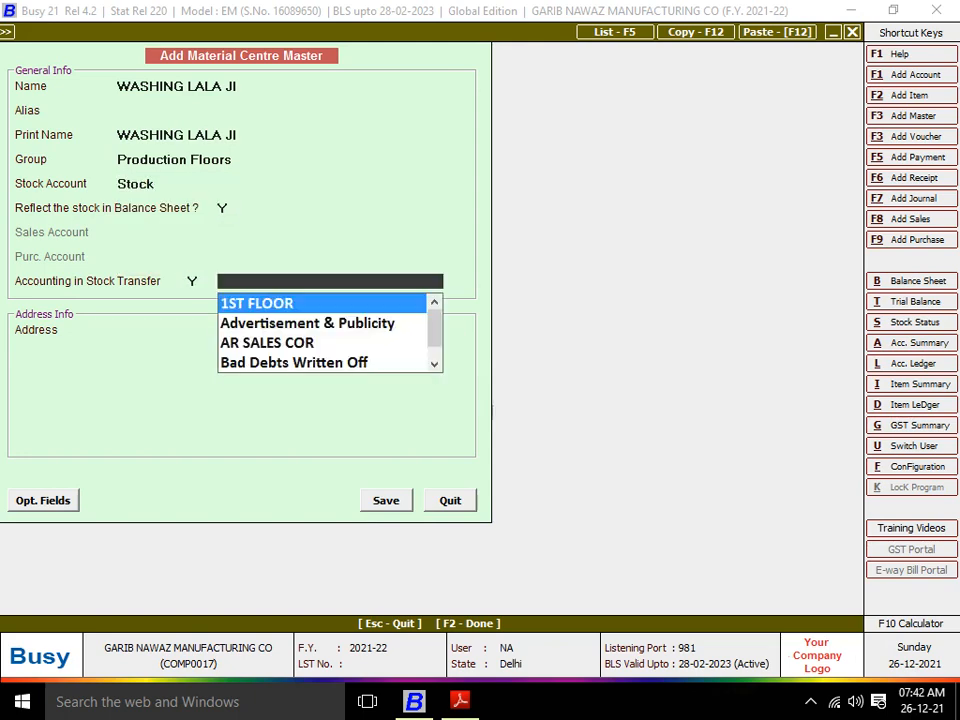
# Create a linked account named WASHING LALA JI in the JOB WORKERS group for the material centre
pyautogui.press('F3')
pyautogui.write('WASHIN')
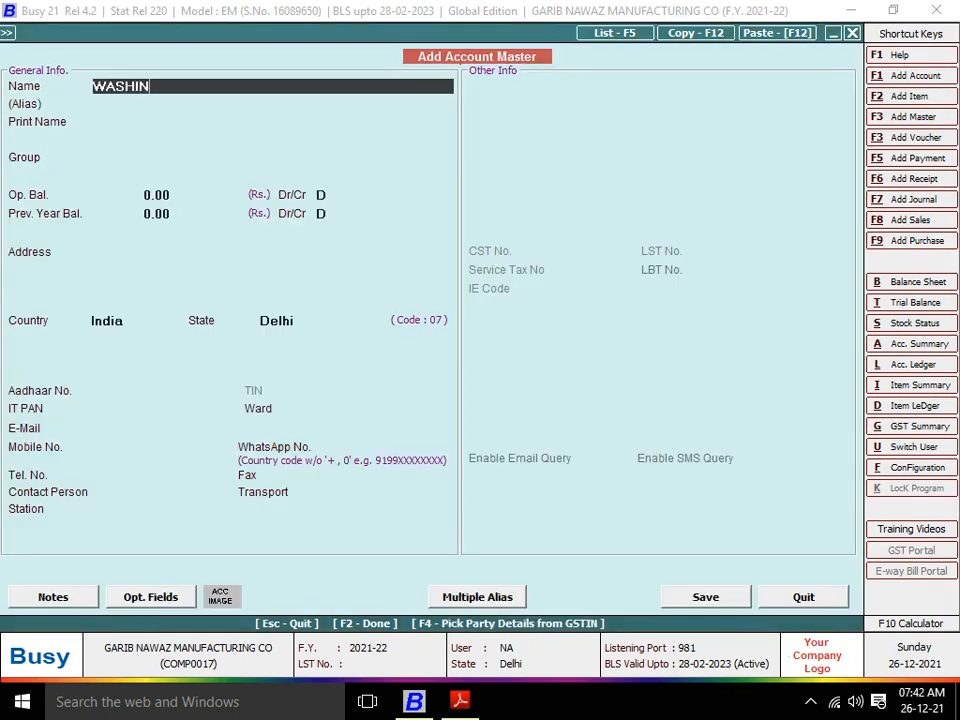
pyautogui.write('G LALA JI')
pyautogui.press('Return')
pyautogui.write('JOB')
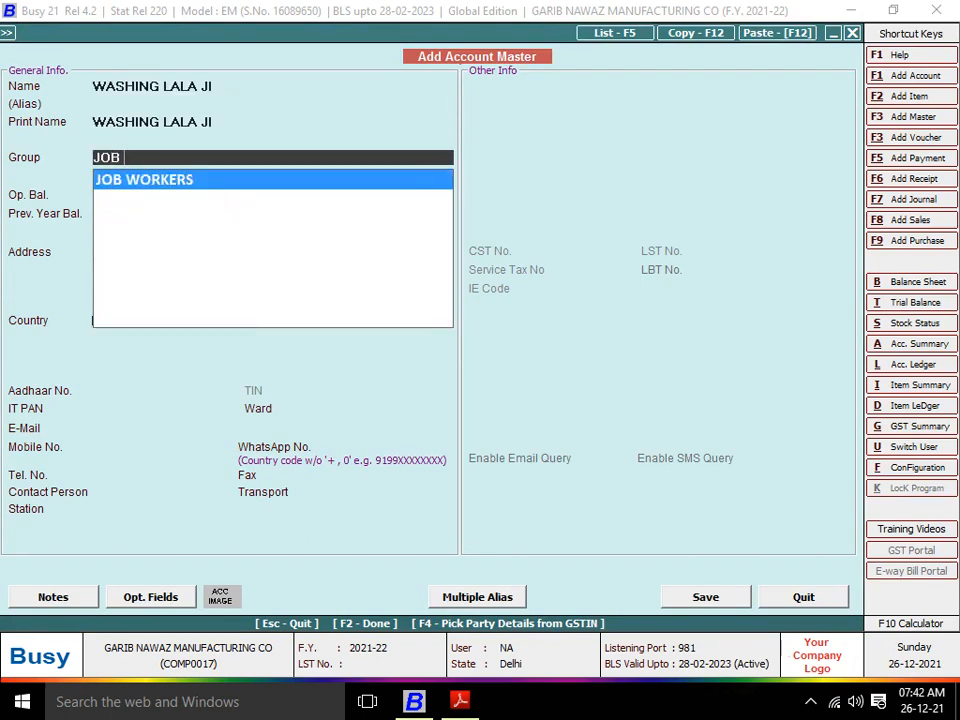
pyautogui.press('Return')
# Turn off bill by bill balancing for the WASHING LALA JI account, save it and link it to the material centre
pyautogui.press('Return')
pyautogui.press('Return')
pyautogui.press('Return')
pyautogui.press('Return')
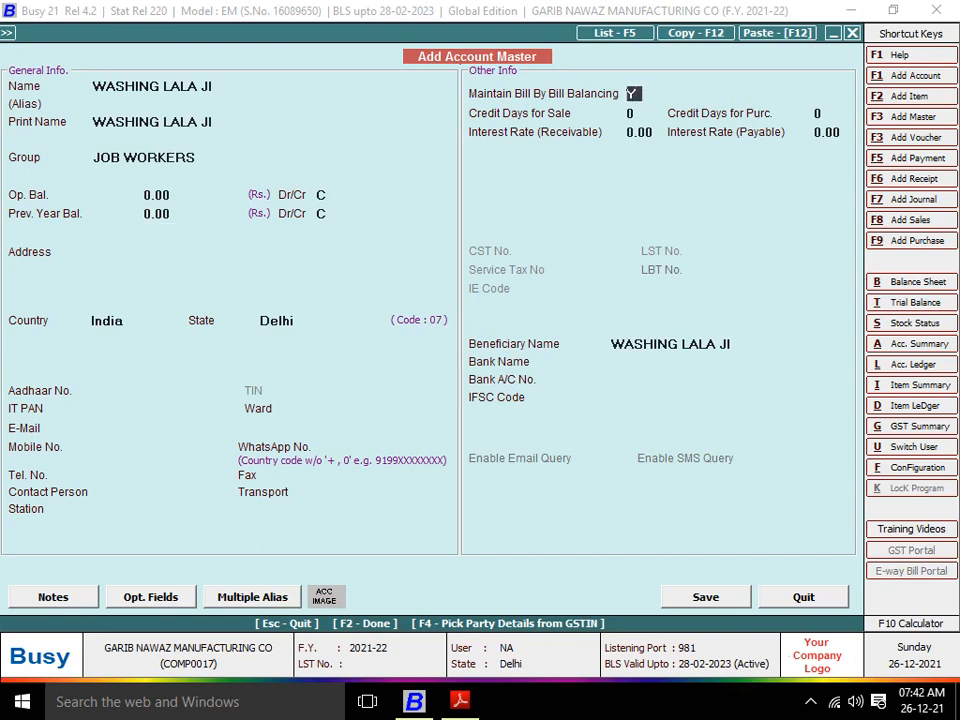
pyautogui.write('N')
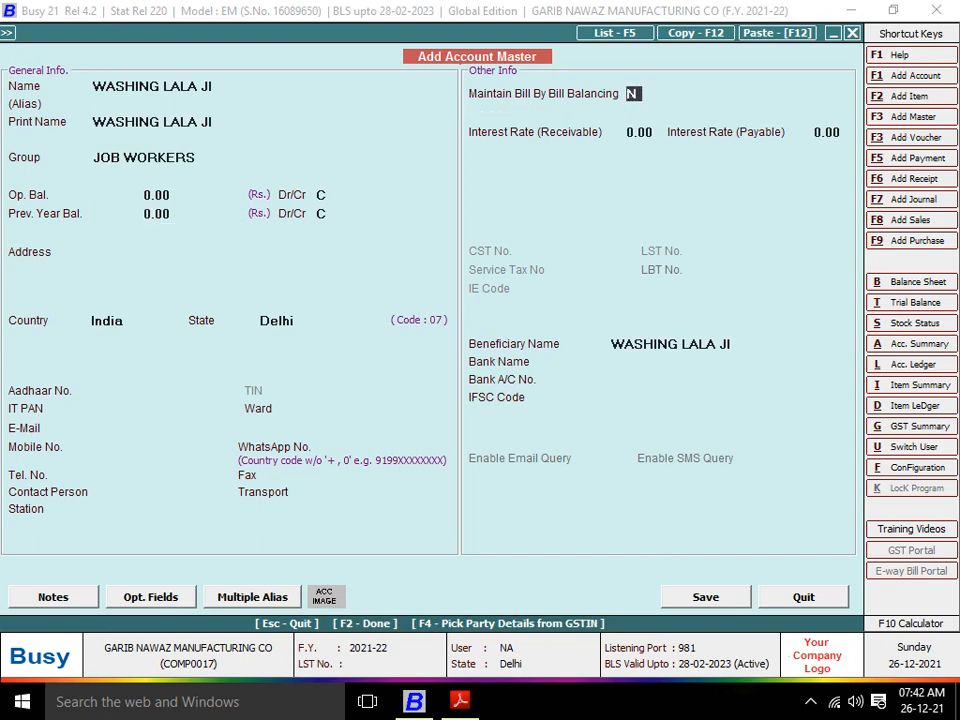
pyautogui.press('Return')
pyautogui.press('Return')
pyautogui.press('Return')
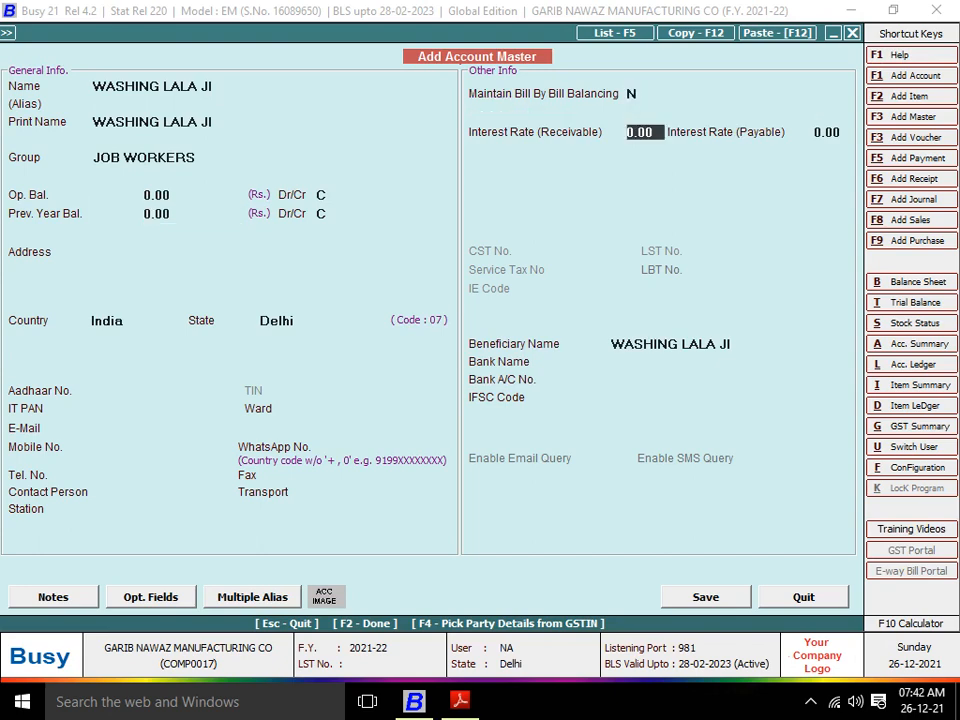
pyautogui.press('F2')
pyautogui.press('Return')
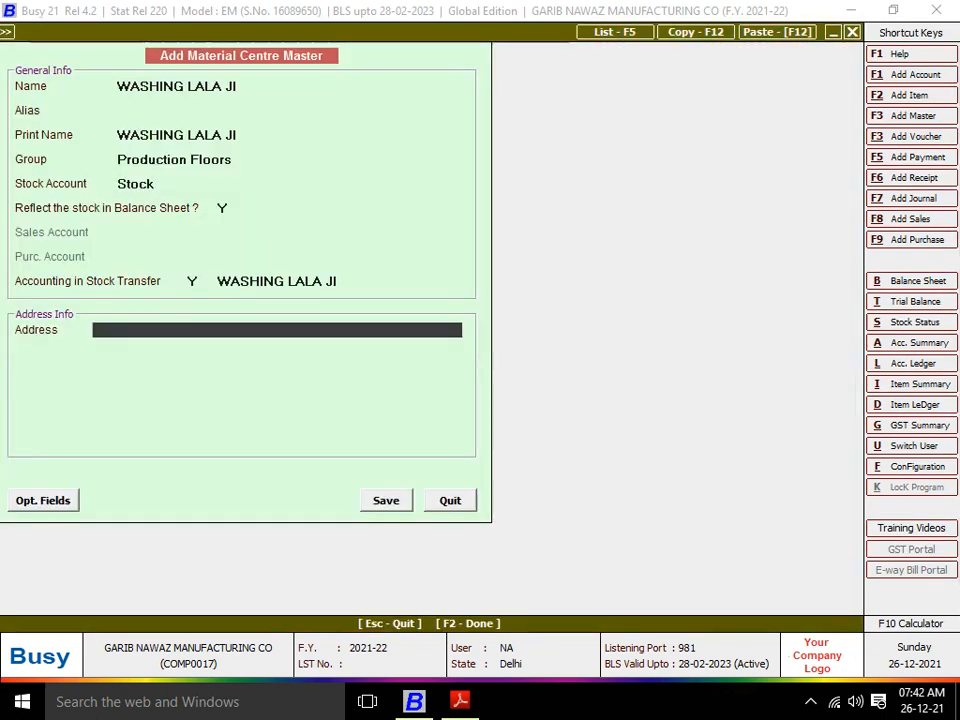
# Leave the address blank and save the WASHING LALA JI material centre as the voucher's destination
pyautogui.press('Return')
pyautogui.press('Return')
pyautogui.press('Return')
pyautogui.press('Return')
pyautogui.press('Return')
pyautogui.press('Return')
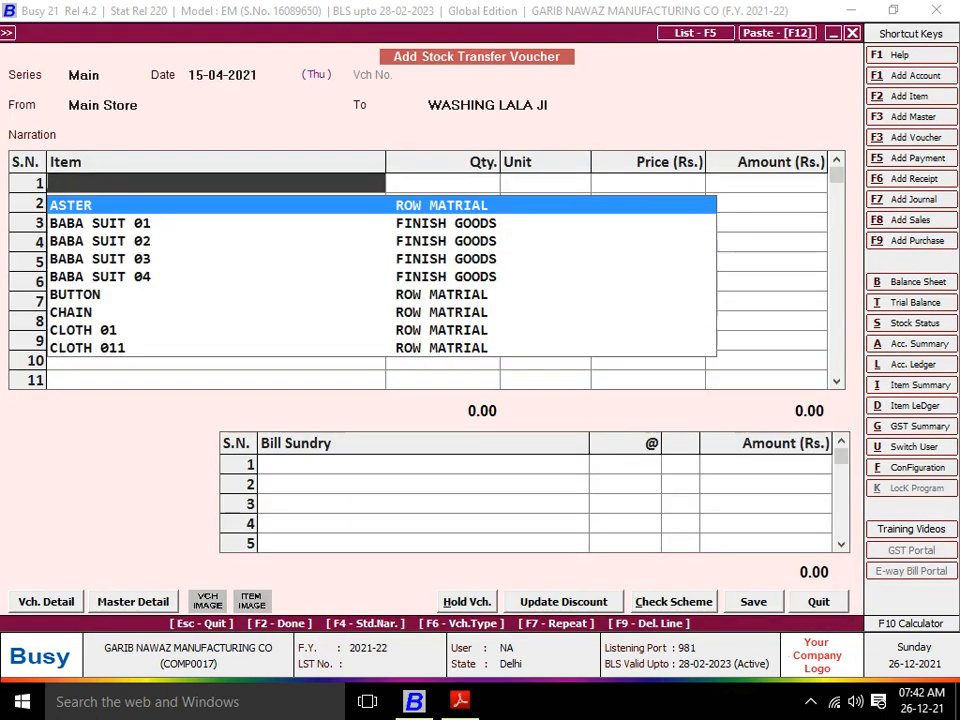
# Select BABA SUIT 03 as the first item of the transfer from Main Store to WASHING LALA JI
pyautogui.write('BAB')
pyautogui.press('Down')
pyautogui.press('Down')
pyautogui.press('Down')
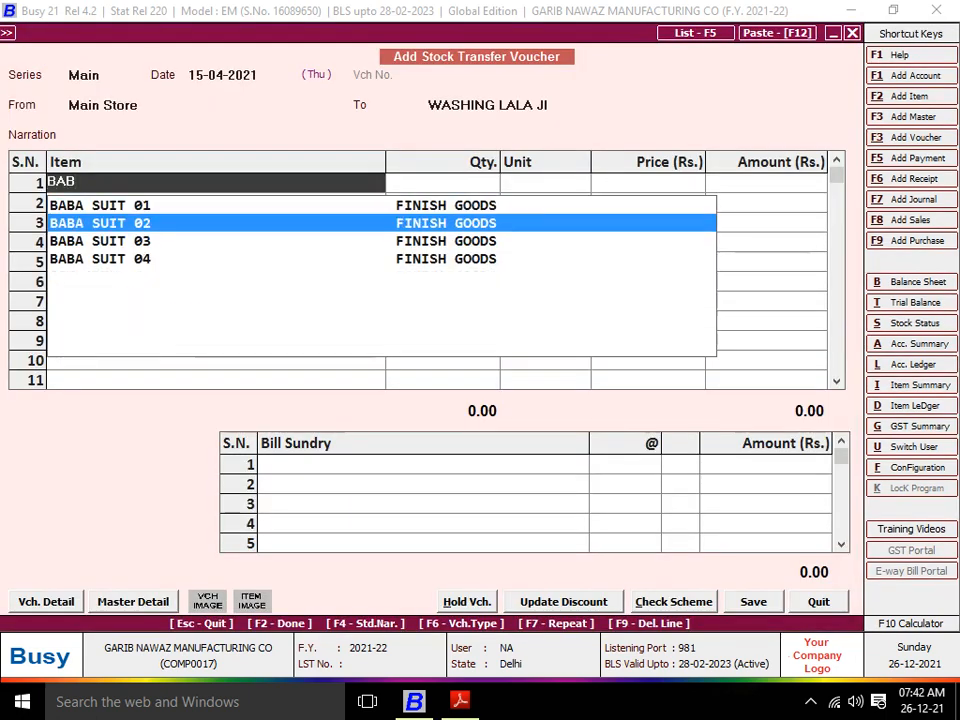
pyautogui.press('Return')
pyautogui.press('Left')
pyautogui.write('bABA')
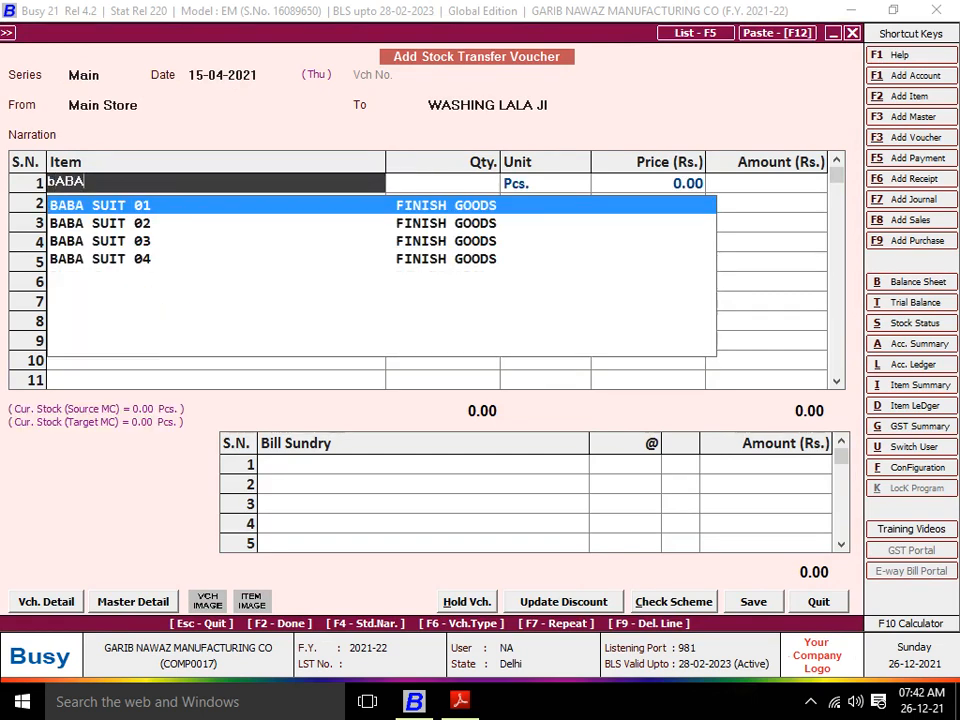
pyautogui.press('Down')
pyautogui.press('Down')
pyautogui.press('Return')
# Enter a quantity of 450 Pcs. for the suit and save the voucher without any bill sundry
pyautogui.write('450')
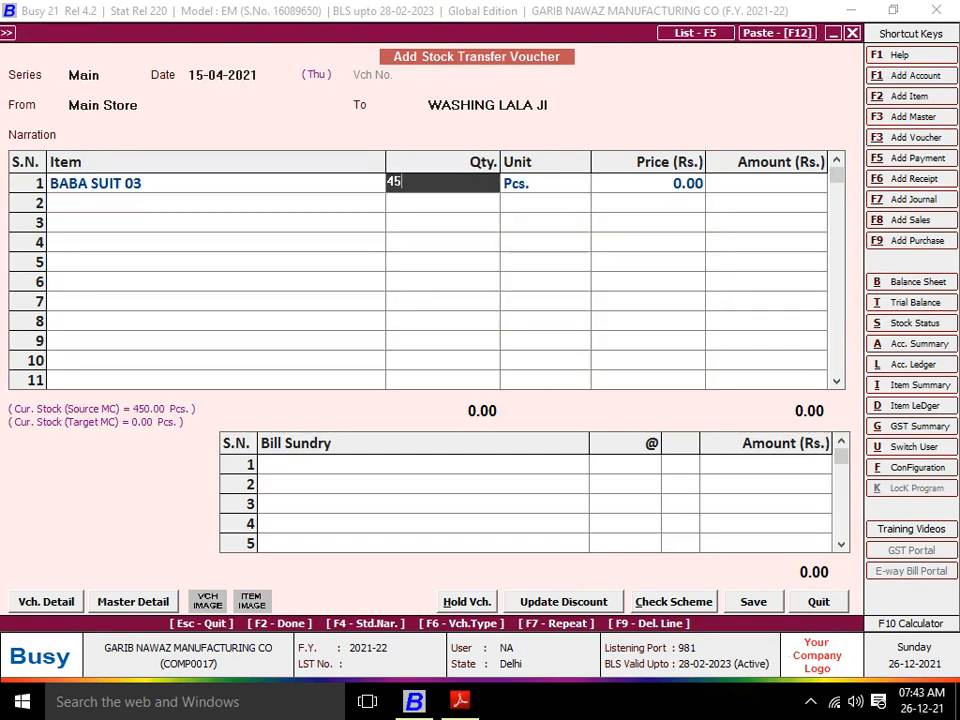
pyautogui.press('Return')
pyautogui.press('Return')
pyautogui.press('Return')
pyautogui.press('Return')
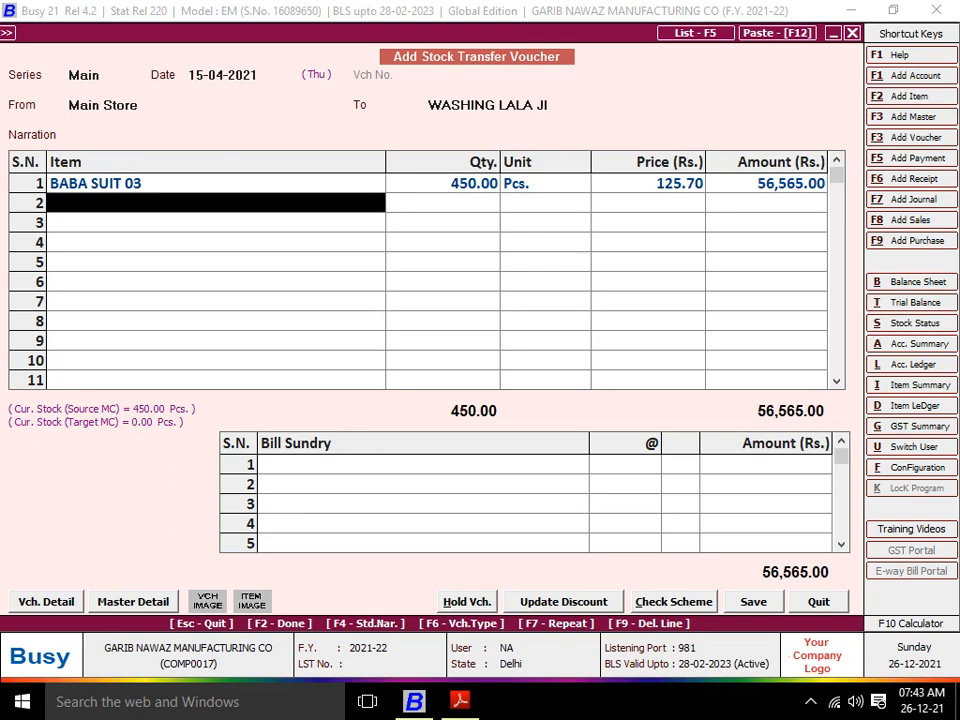
pyautogui.press('Return')
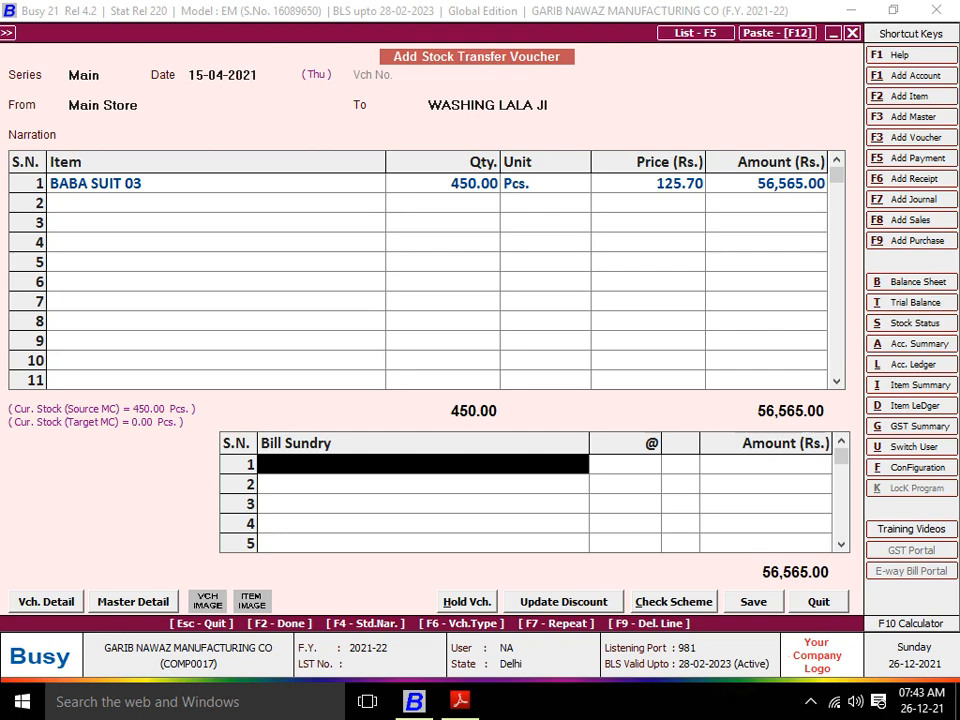
pyautogui.press('Return')
pyautogui.press('Return')
pyautogui.press('Return')
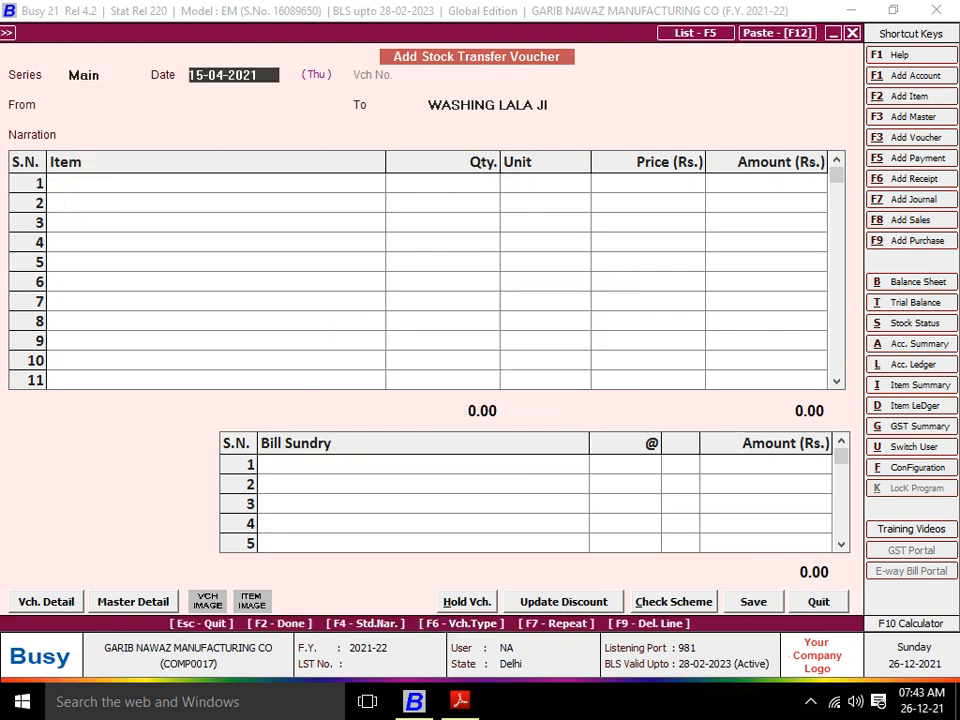
# Check the next movement in the PDF, then date the new voucher 16-04-2021 with WASHING LALA JI as the source
pyautogui.hotkey('alt', 'Tab')
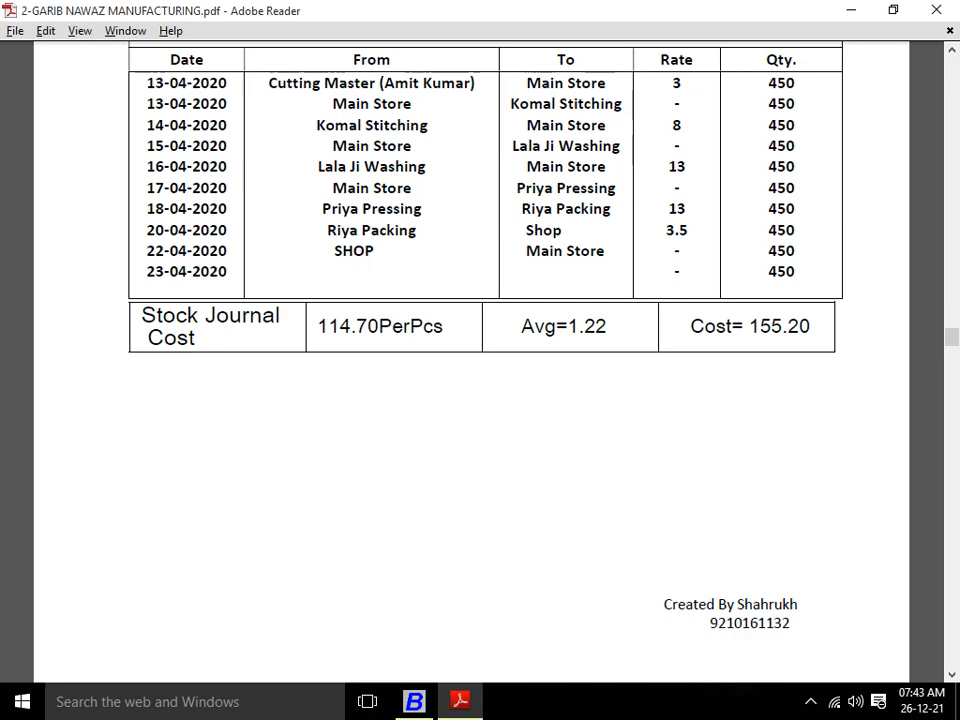
pyautogui.hotkey('alt', 'Tab')
pyautogui.hotkey('alt', 'Tab')
pyautogui.hotkey('alt', 'Tab')
pyautogui.write('16-04-2021')
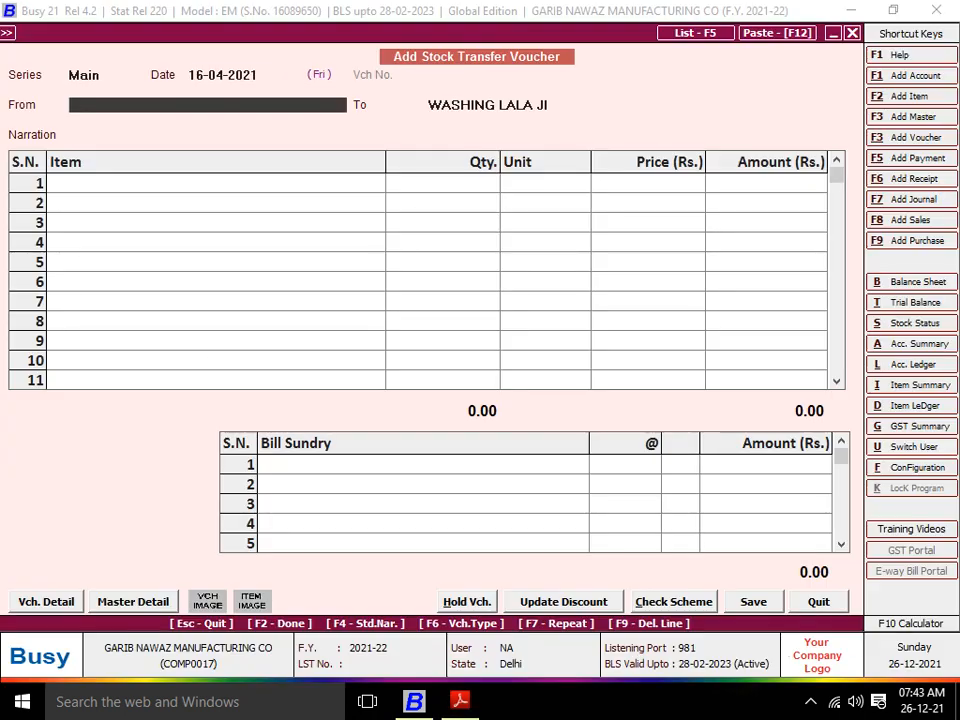
pyautogui.press('Return')
pyautogui.write('WAS')
pyautogui.press('Down')
pyautogui.press('Return')
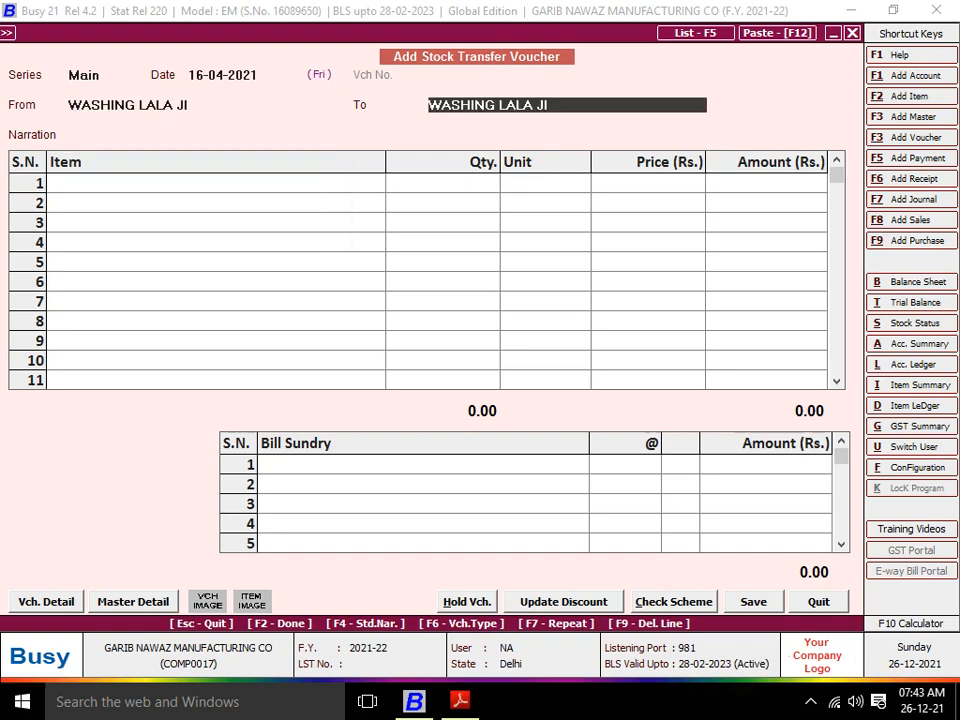
# Check the movement's destination in the PDF and set Main Store as the receiving material centre, leaving the narration blank
pyautogui.hotkey('alt', 'Tab')
pyautogui.hotkey('alt', 'Tab')
pyautogui.write('MA')
pyautogui.press('Return')
pyautogui.press('Return')
# Add 450 Pcs. of BABA SUIT 03 to the voucher and finish the item list
pyautogui.write('bAB')
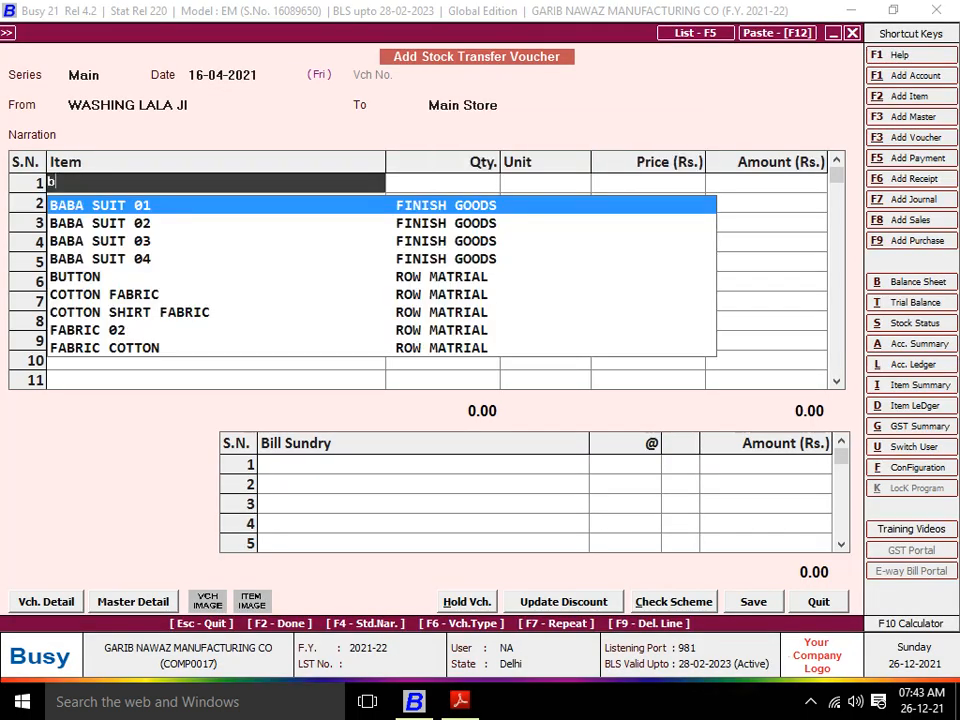
pyautogui.press('Down')
pyautogui.press('Down')
pyautogui.press('Return')
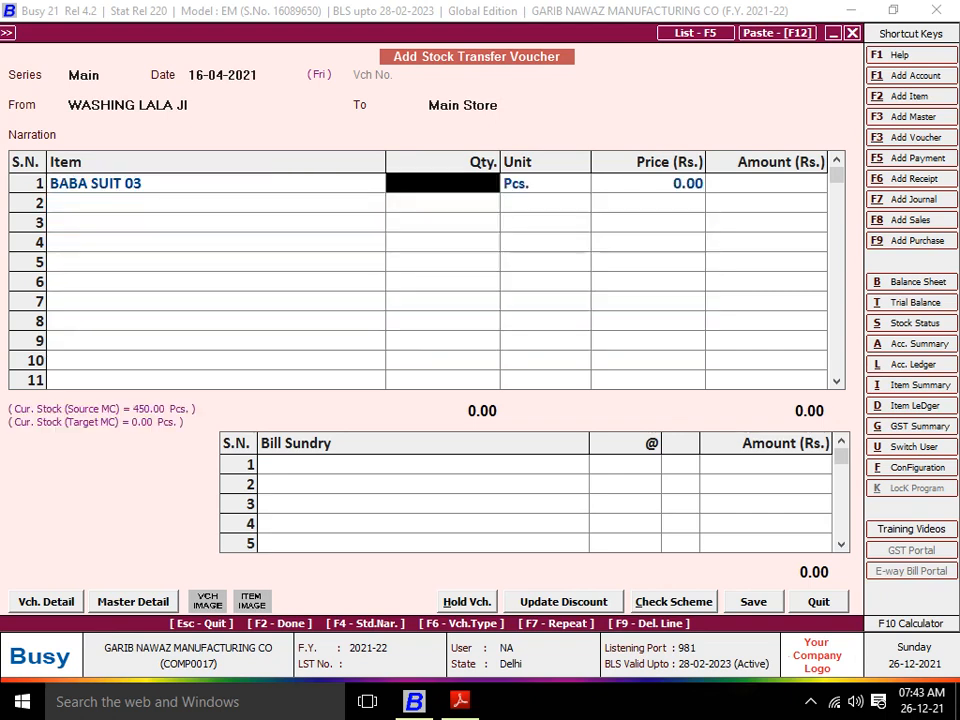
pyautogui.write('450')
pyautogui.press('Return')
pyautogui.press('Return')
pyautogui.press('Return')
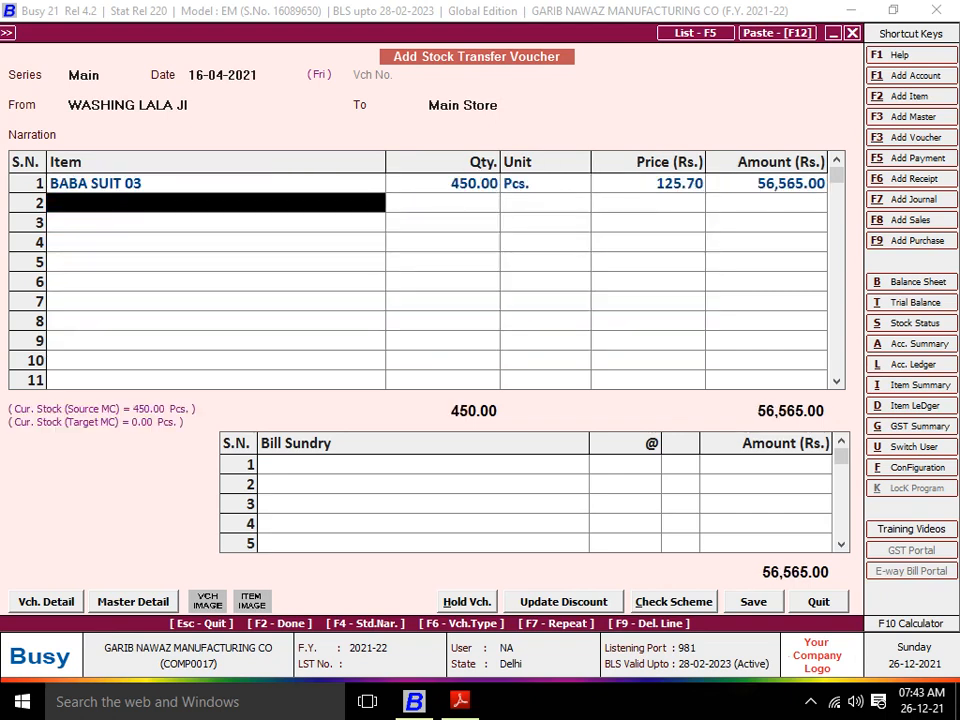
pyautogui.press('Return')
# Look up the washing rate in the PDF, add JOB WORK CHARGES at 13 per piece and save the voucher
pyautogui.hotkey('alt', 'Tab')
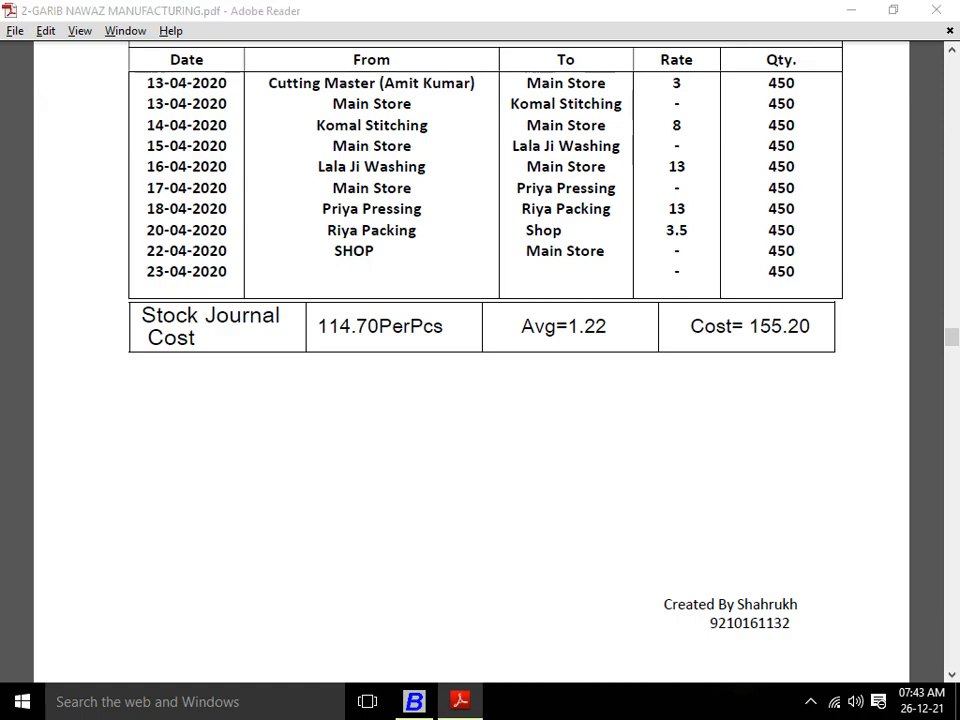
pyautogui.hotkey('alt', 'Tab')
pyautogui.write('j')
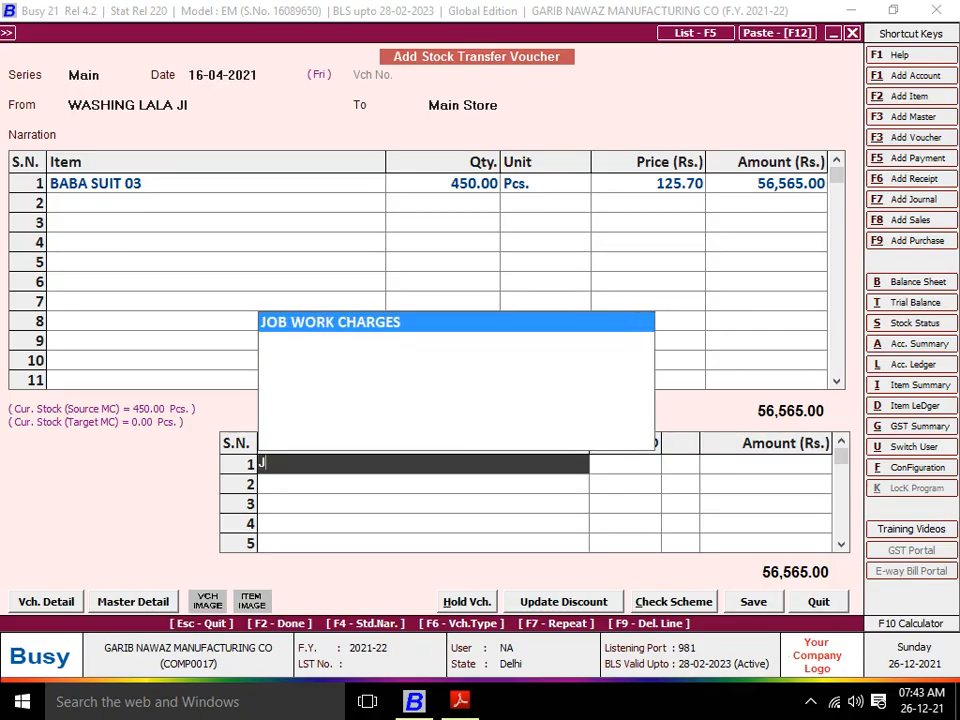
pyautogui.press('Return')
pyautogui.write('13')
pyautogui.press('Return')
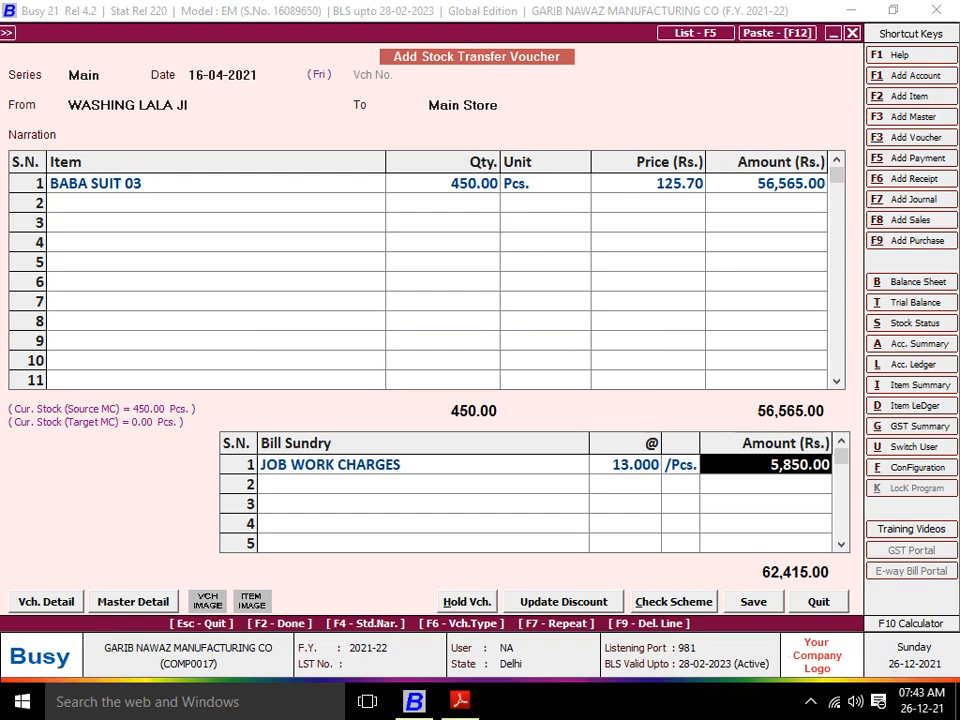
pyautogui.press('F2')
pyautogui.press('Return')
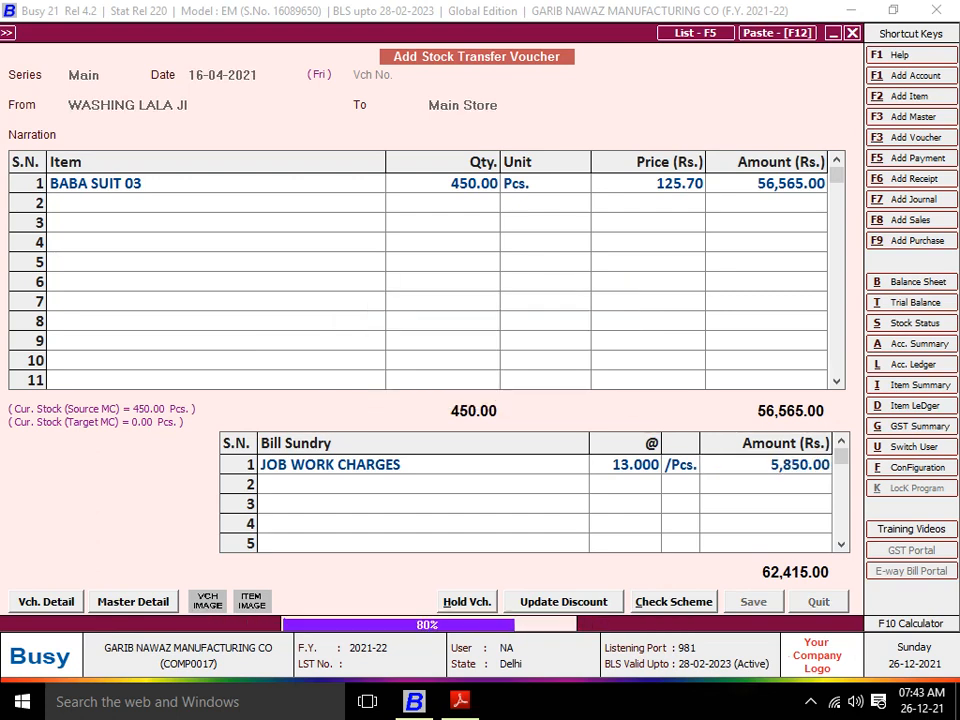
pyautogui.press('Return')
# Check the next PDF movement and start a voucher dated 17-04-2021 with Main Store as the source
pyautogui.hotkey('alt', 'Tab')
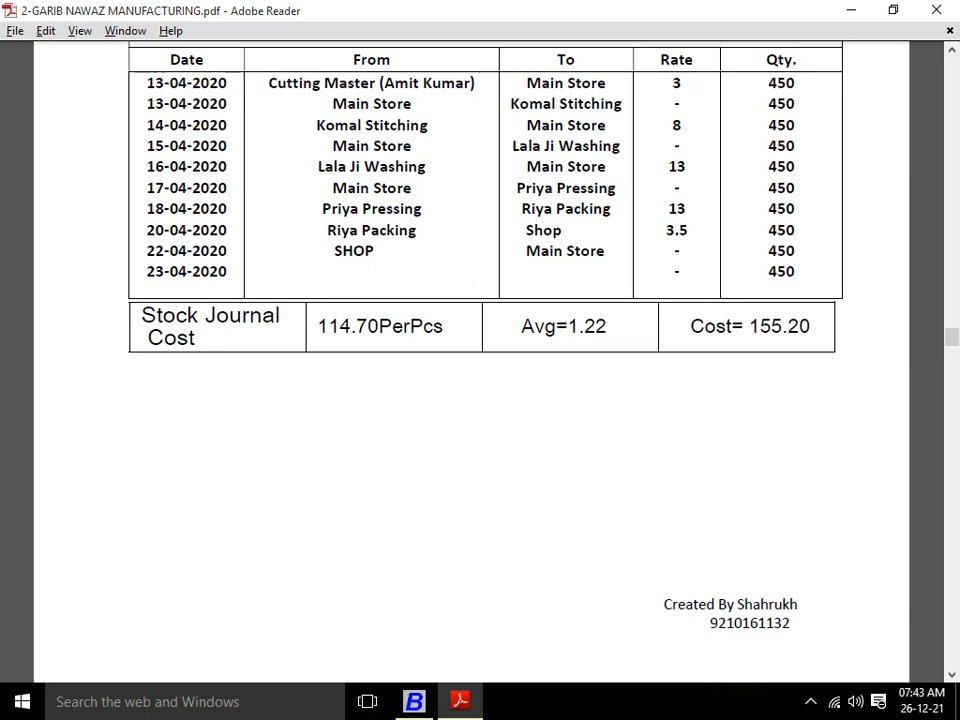
pyautogui.hotkey('alt', 'Tab')
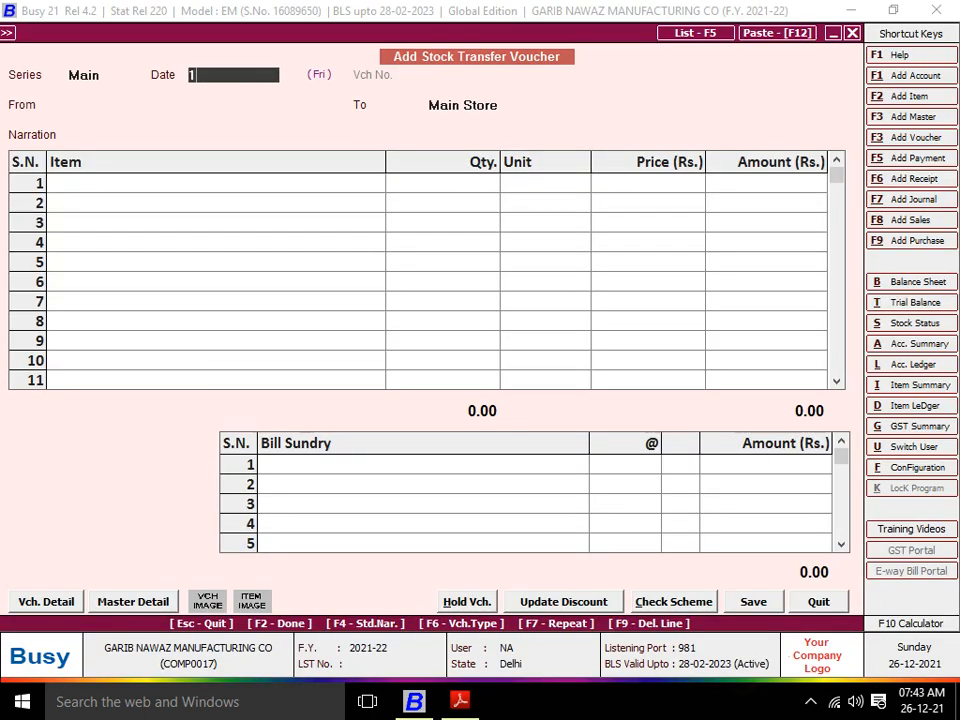
pyautogui.write('17')
pyautogui.press('Return')
pyautogui.write('MA')
pyautogui.press('Return')
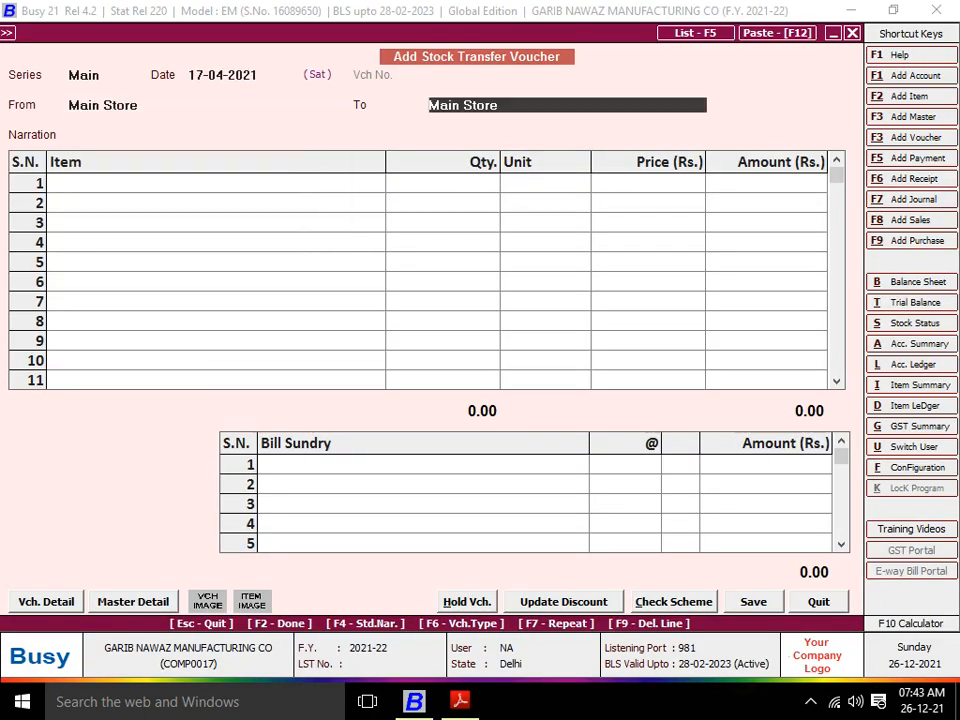
# Check the destination in the PDF and create a new material centre named PRIYA PRESSING for it
pyautogui.hotkey('alt', 'Tab')
pyautogui.hotkey('alt', 'Tab')
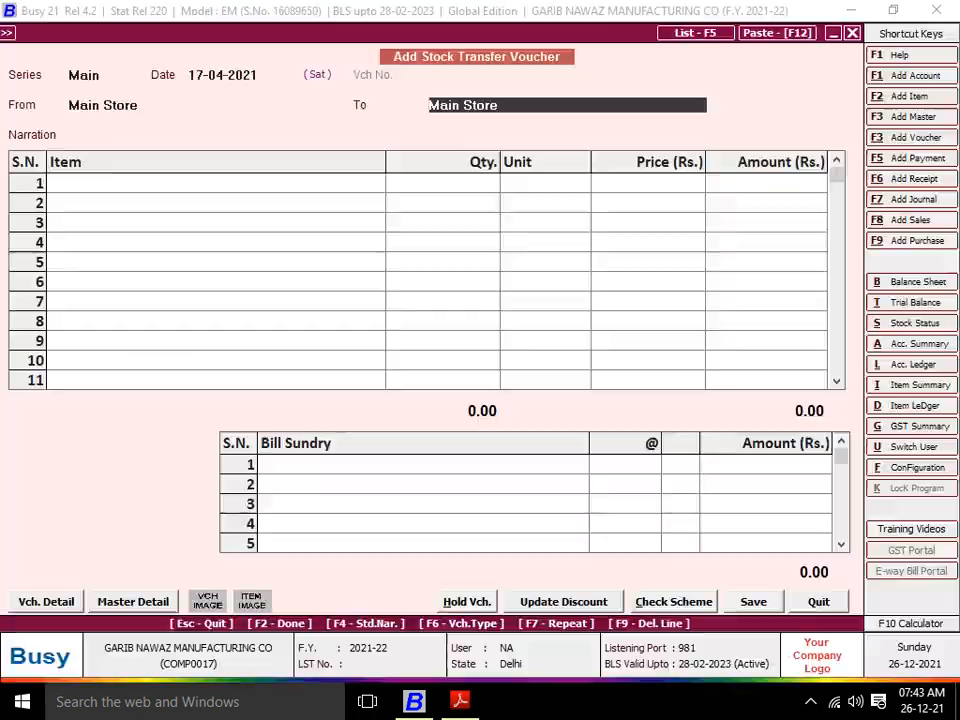
pyautogui.write('PA')
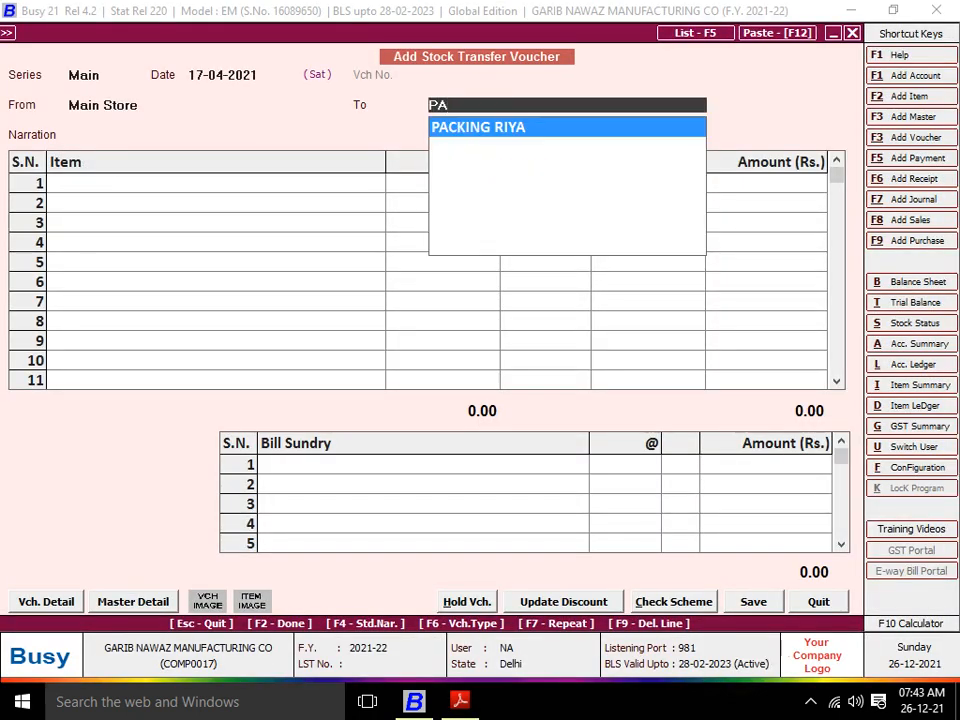
pyautogui.press('F3')
pyautogui.write('PRI')
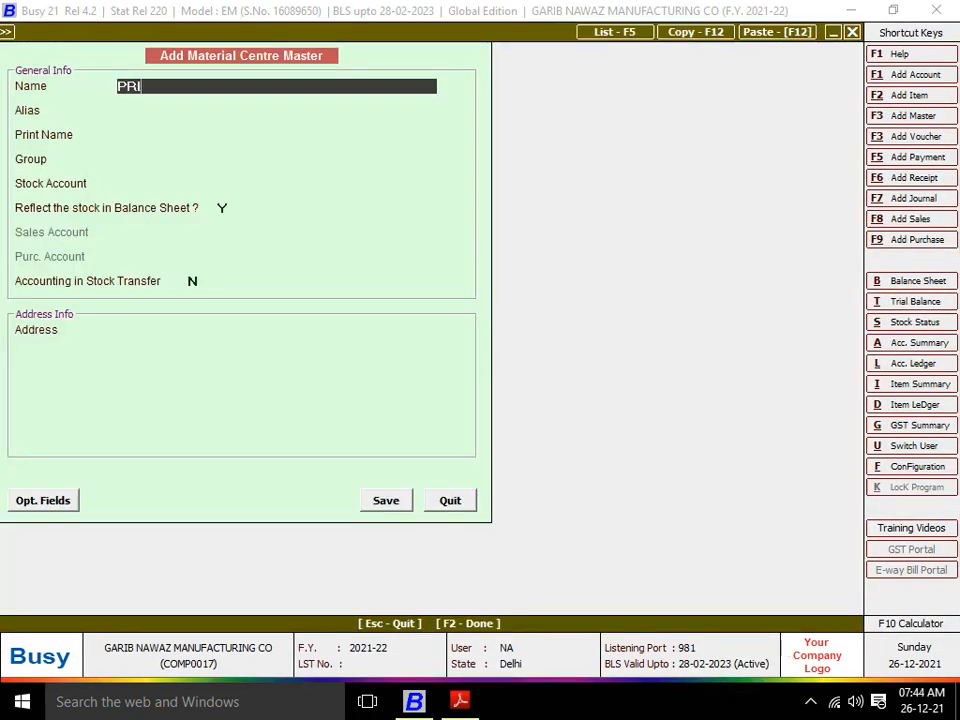
pyautogui.write('YA PRESSING')
pyautogui.press('Return')
pyautogui.press('Return')
pyautogui.press('Return')
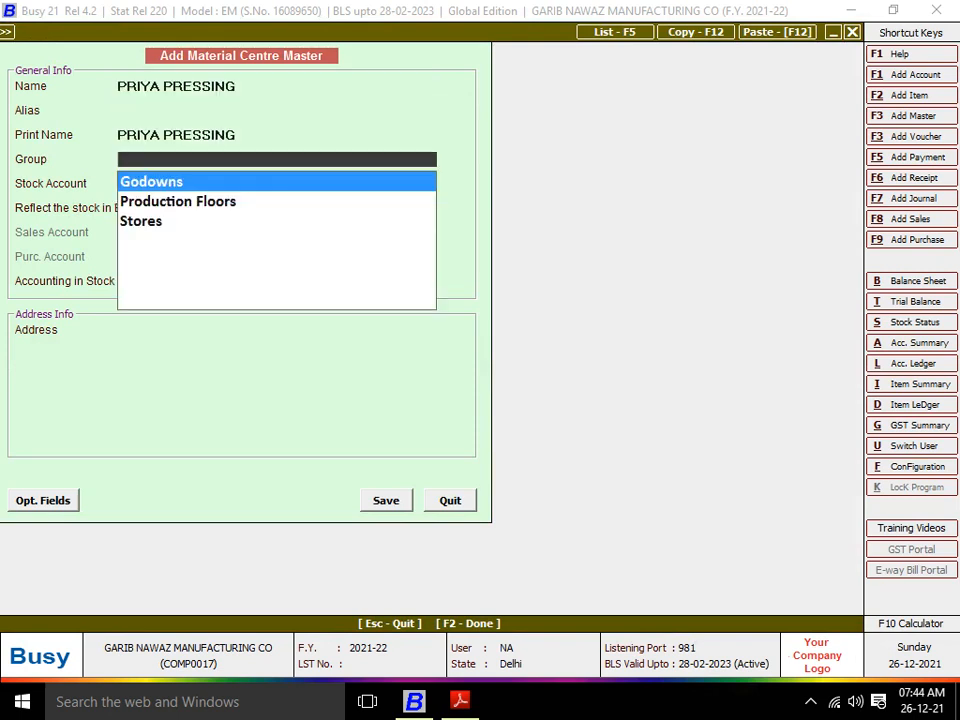
# Put the material centre in the Production Floors group with the Stock account and enable accounting in stock transfer
pyautogui.press('Down')
pyautogui.press('Return')
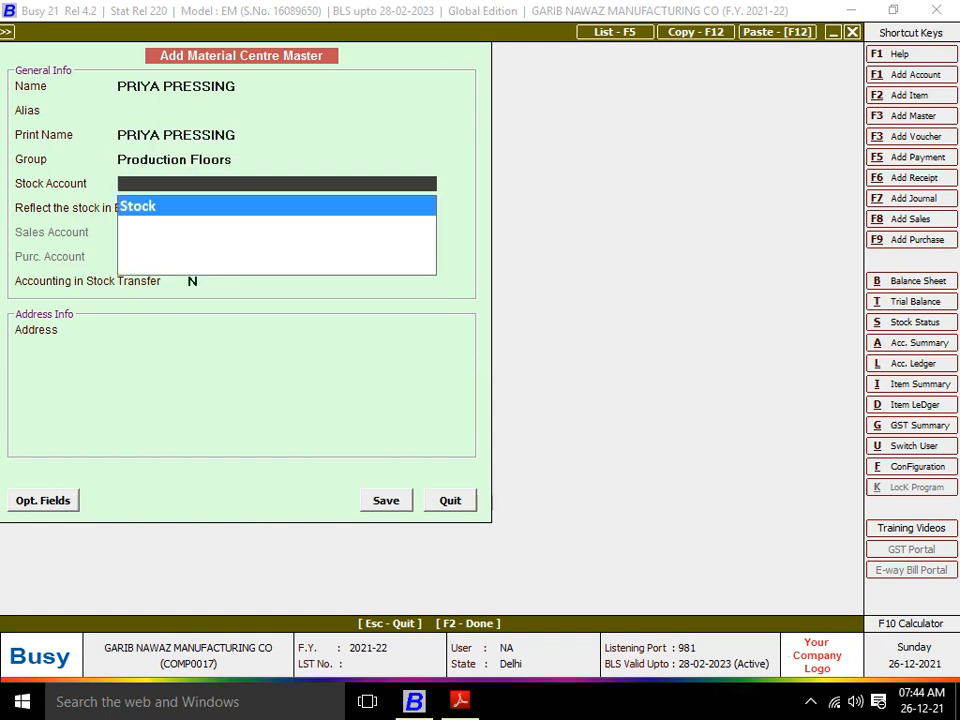
pyautogui.press('Return')
pyautogui.press('Return')
pyautogui.press('Return')
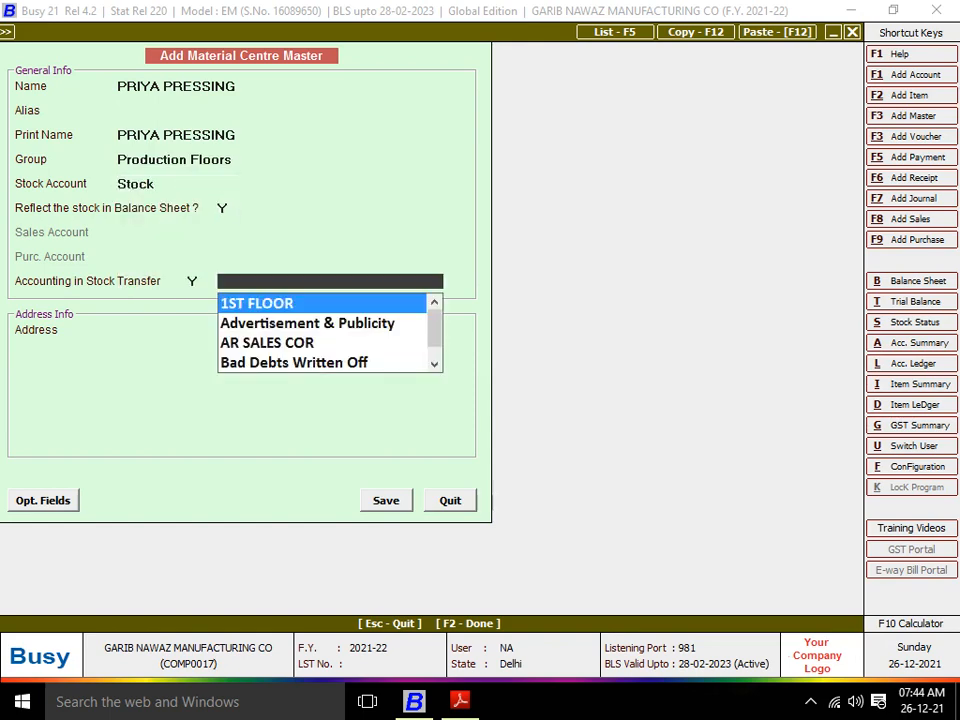
# Create a linked account named PRIYA PRESSING in the JOB WORKERS group for the material centre
pyautogui.press('F3')
pyautogui.write('PRIYA P')
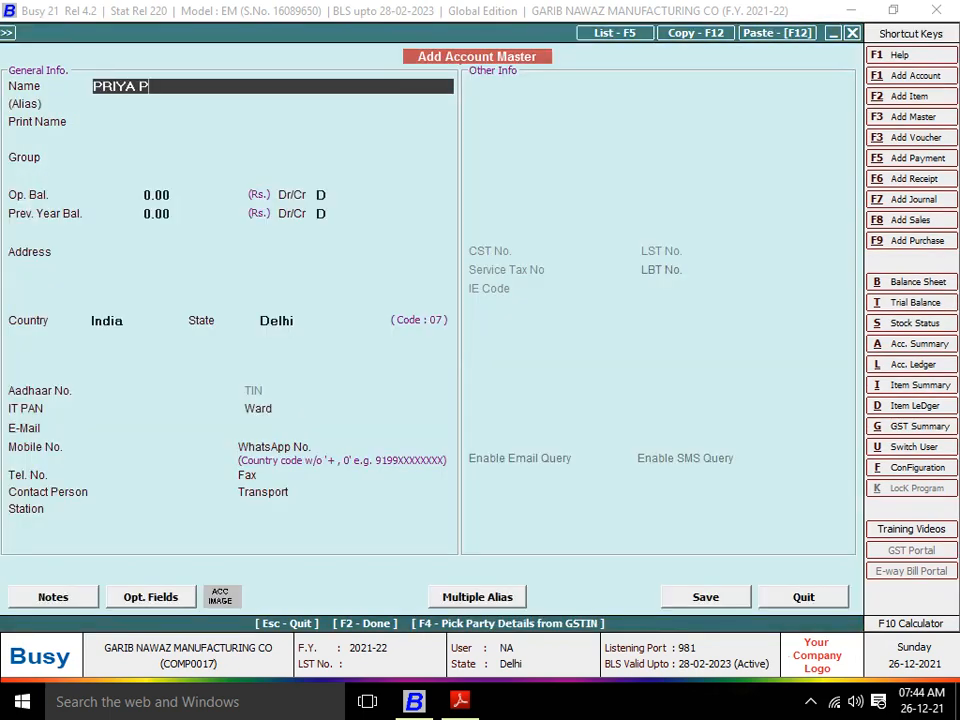
pyautogui.write('RESSING')
pyautogui.press('Return')
pyautogui.press('Return')
pyautogui.press('Return')
pyautogui.press('Return')
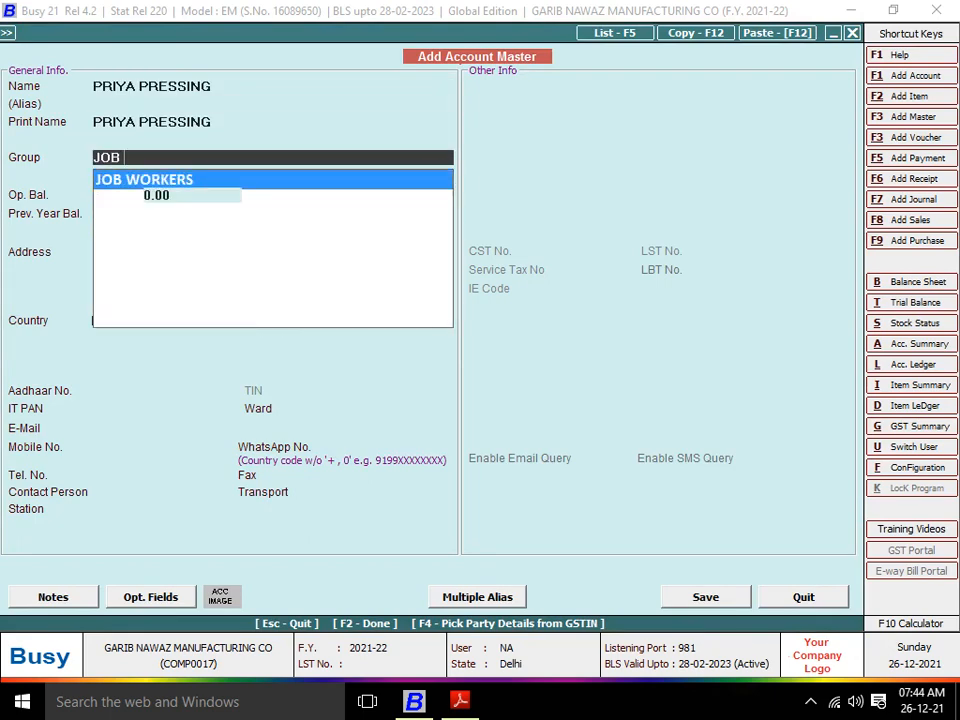
pyautogui.press('Return')
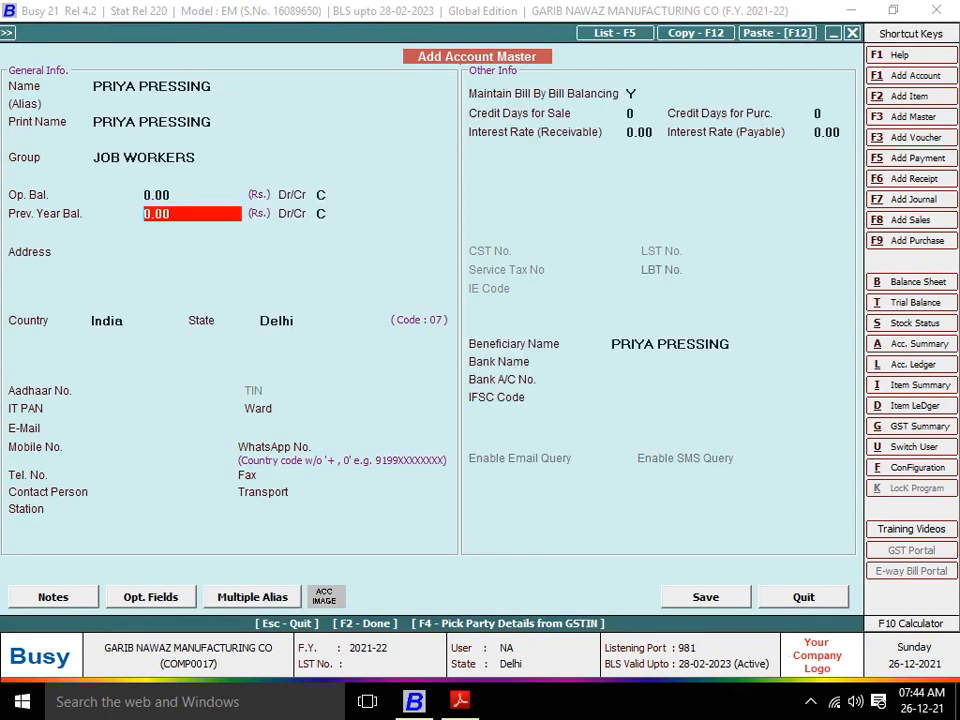
# Turn off bill by bill balancing for the PRIYA PRESSING account, save it and link it to the material centre
pyautogui.press('Return')
pyautogui.press('n')
pyautogui.press('Return')
pyautogui.press('Return')
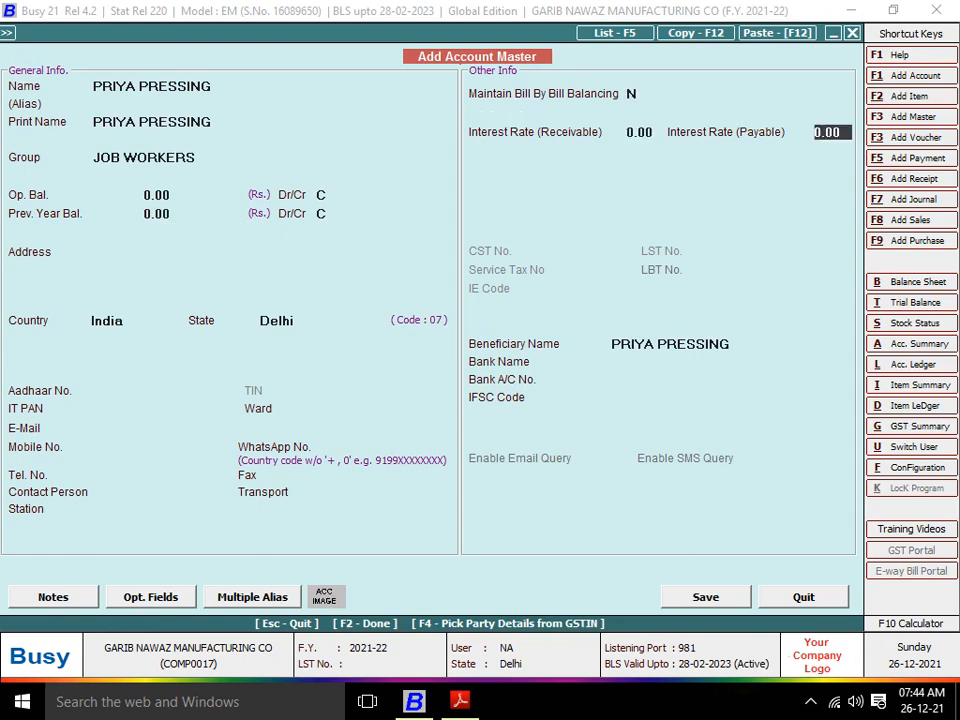
pyautogui.press('Return')
pyautogui.press('Return')
pyautogui.press('F2')
pyautogui.press('Return')
pyautogui.press('Return')
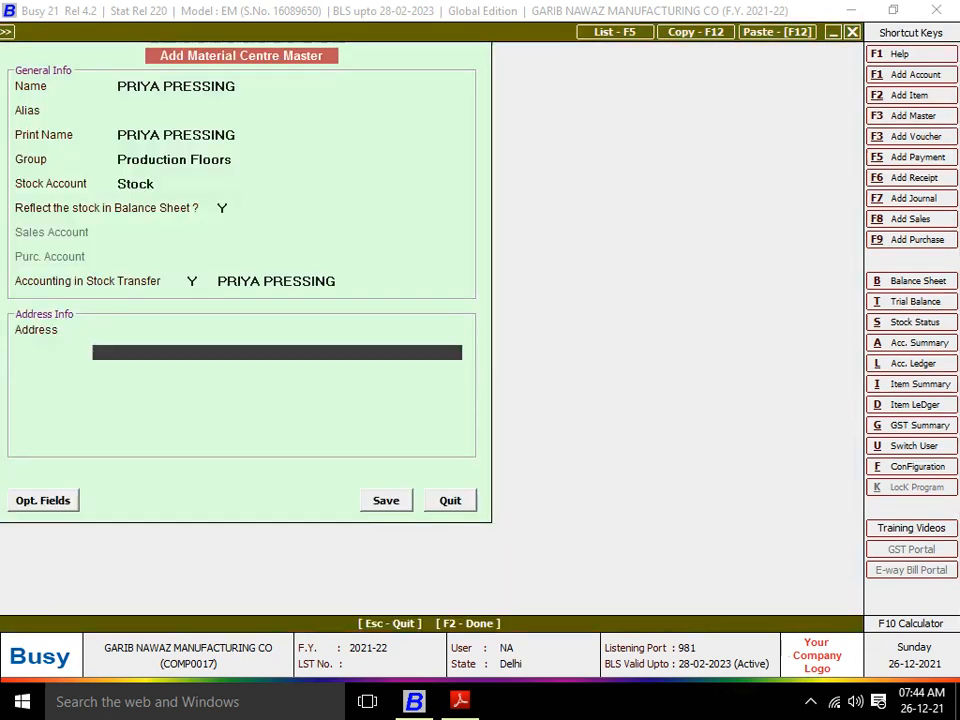
# Leave the address blank and save the PRIYA PRESSING material centre as the voucher's destination
pyautogui.press('Return')
pyautogui.press('Return')
pyautogui.press('Return')
pyautogui.press('Return')
pyautogui.press('Return')
pyautogui.press('space')
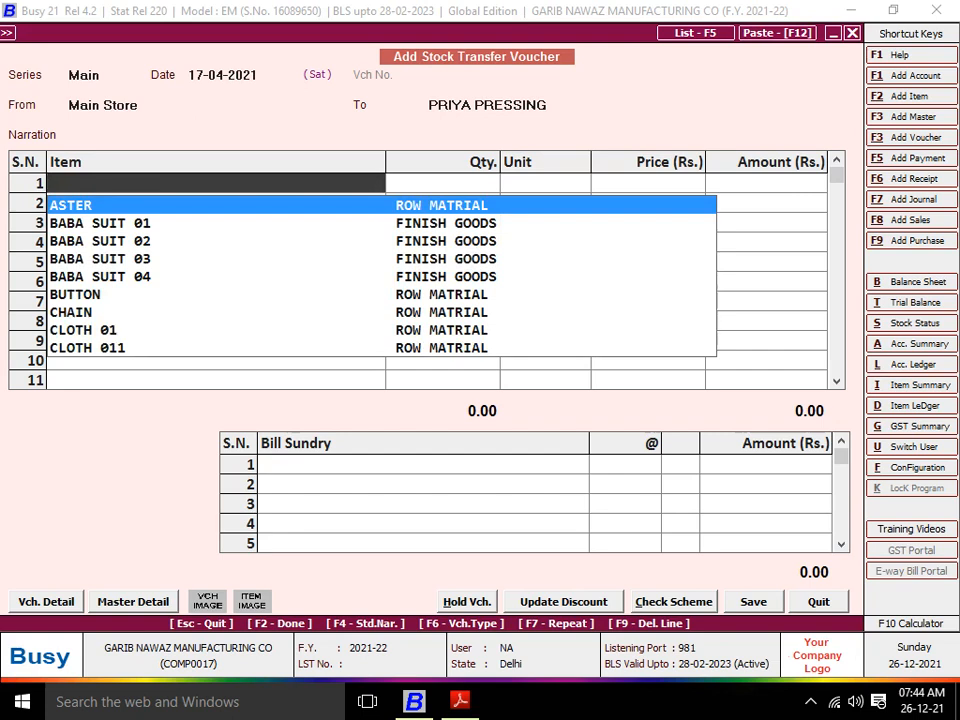
# Add 450 Pcs. of BABA SUIT 03 to the transfer from Main Store to PRIYA PRESSING
pyautogui.write('BAB')
pyautogui.press('Down')
pyautogui.press('Down')
pyautogui.press('Return')
pyautogui.write('4')
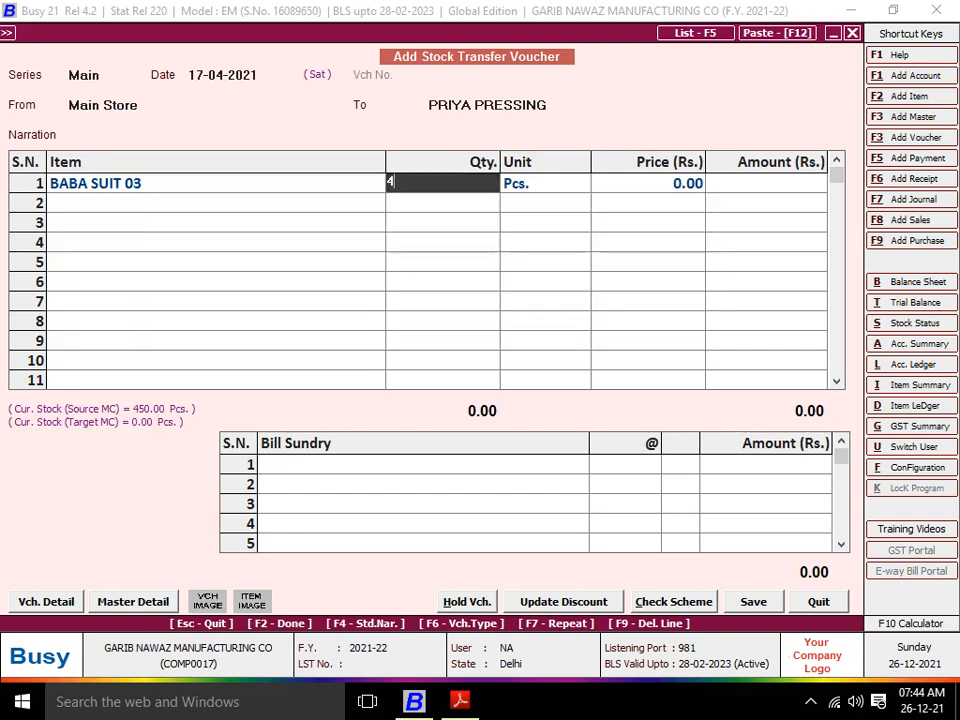
pyautogui.write('50')
pyautogui.press('Return')
pyautogui.press('Return')
pyautogui.press('Return')
pyautogui.press('Return')
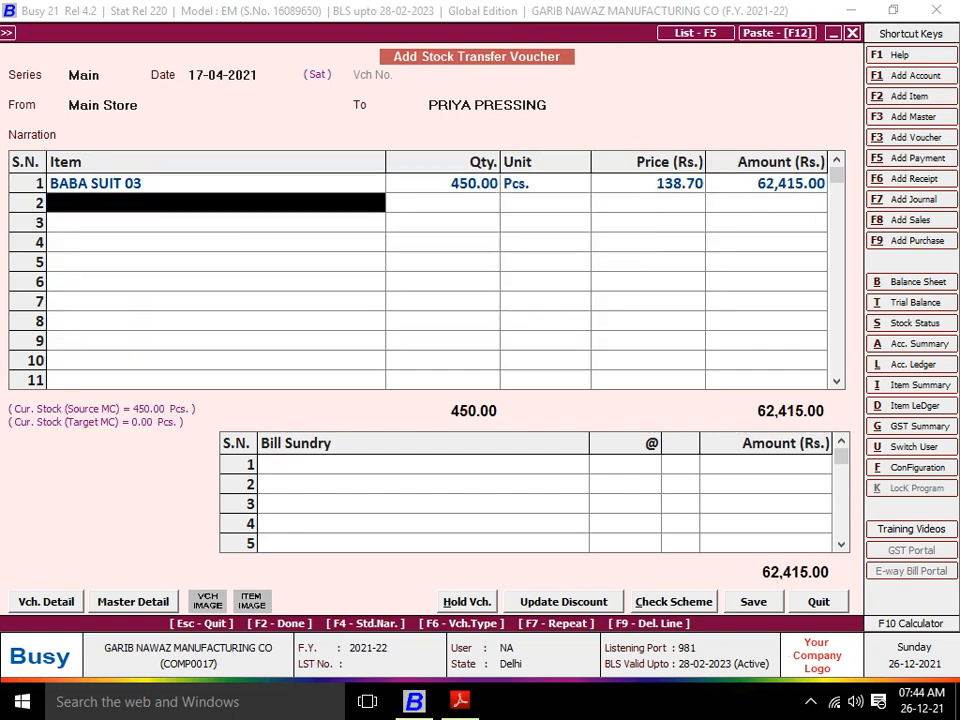
# Finish the item list and save the 17-04-2021 voucher without any bill sundry
pyautogui.press('Return')
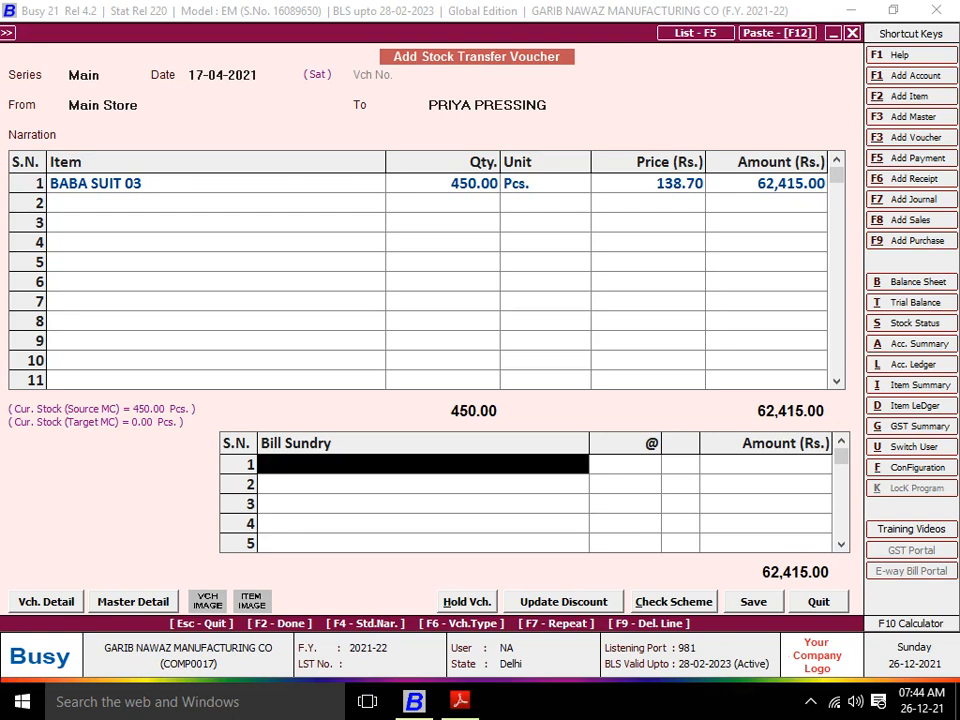
pyautogui.press('Return')
pyautogui.press('Return')
pyautogui.press('Return')
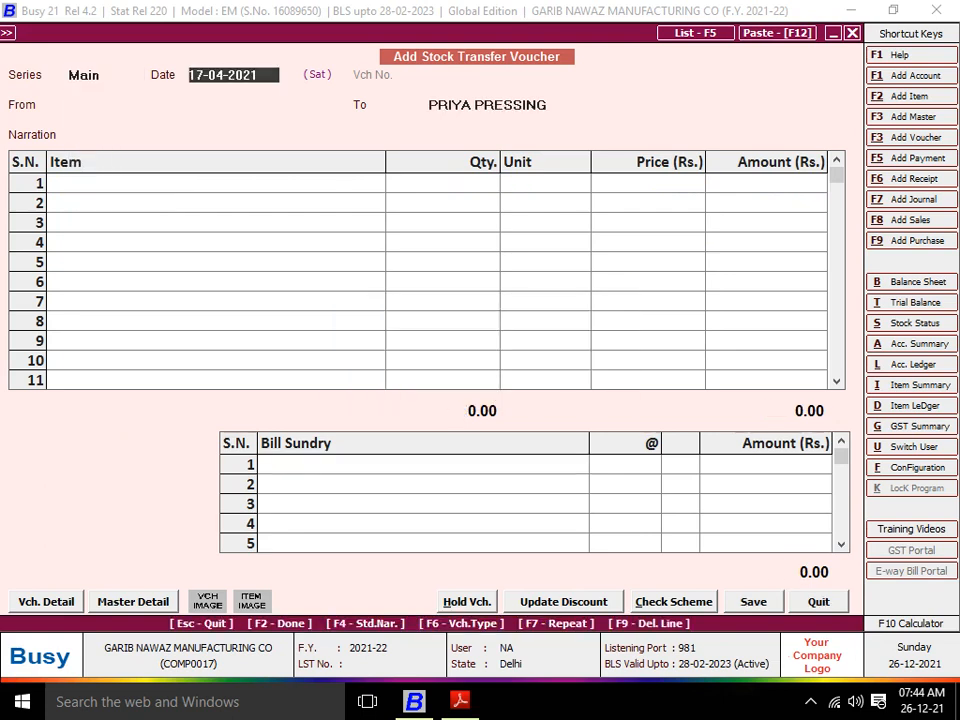
# Date the new stock transfer voucher 18-04-2021, following the PDF's movement table, and set its source to PRIYA PRESSING
pyautogui.hotkey('alt', 'Tab')
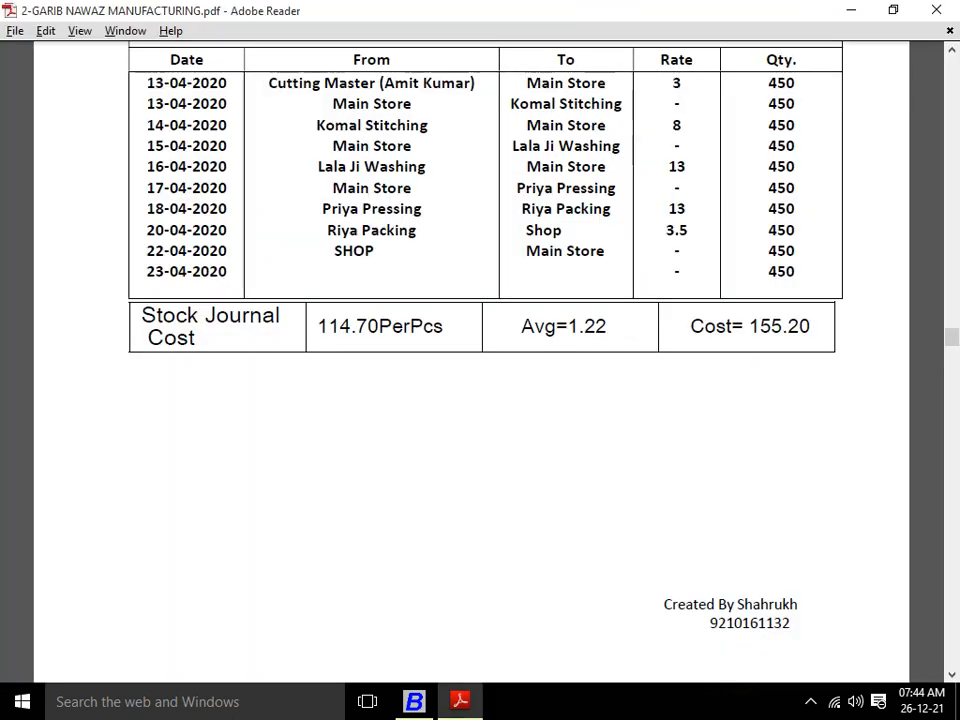
pyautogui.hotkey('alt', 'Tab')
pyautogui.write('18')
pyautogui.press('Return')
pyautogui.write('P')
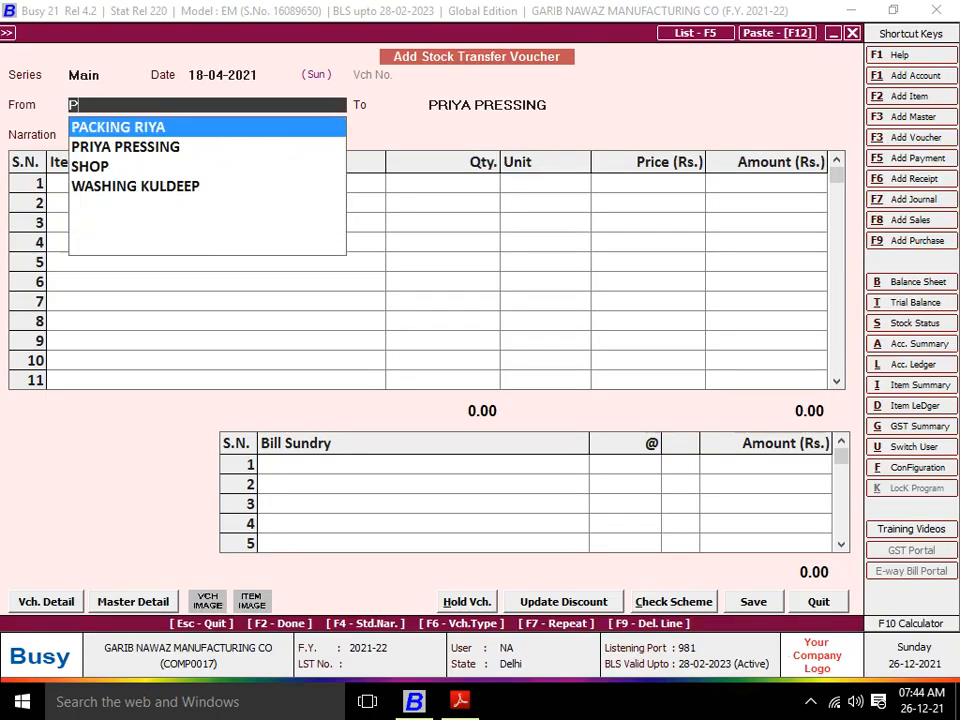
pyautogui.write('RI')
pyautogui.press('Return')
# Check the receiving party in the PDF's movement table and set the voucher's destination to PACKING RIYA
pyautogui.hotkey('alt', 'Tab')
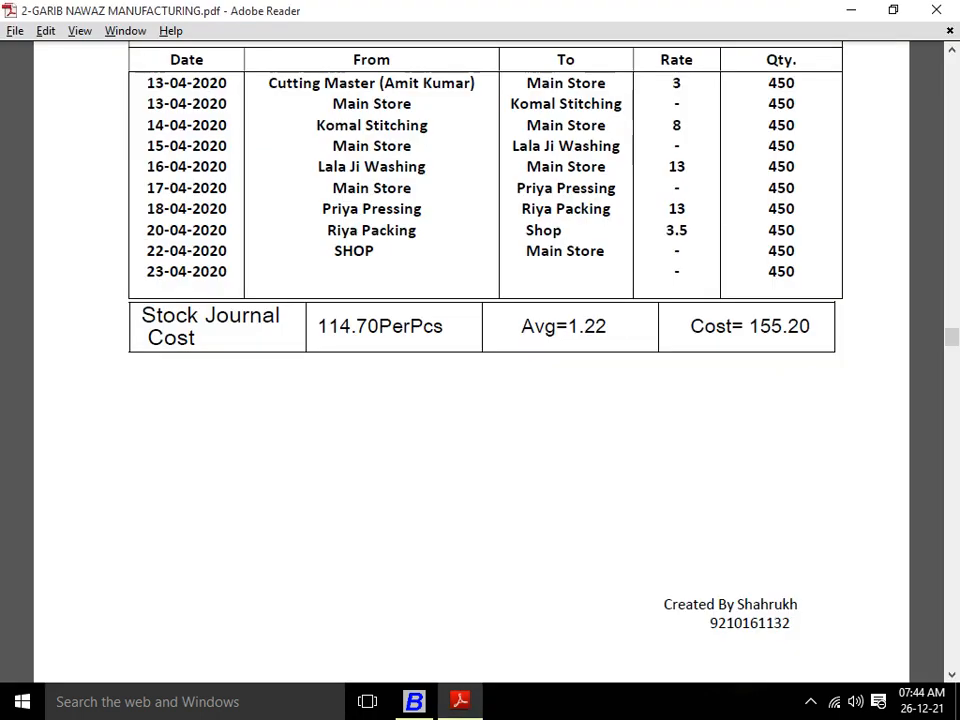
pyautogui.hotkey('alt', 'Tab')
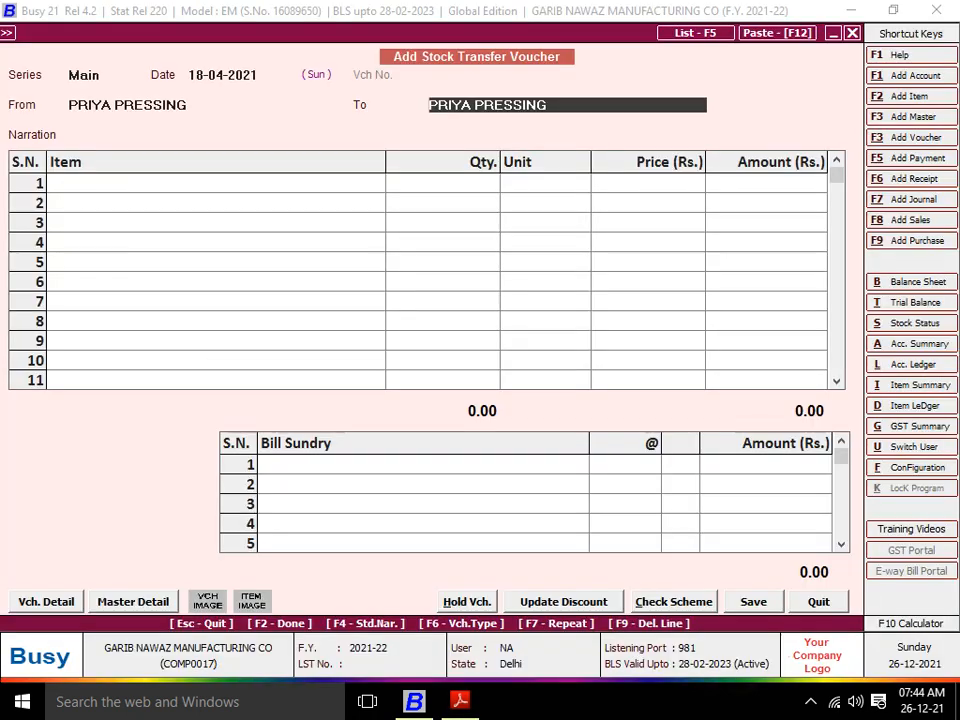
pyautogui.write('RIYA')
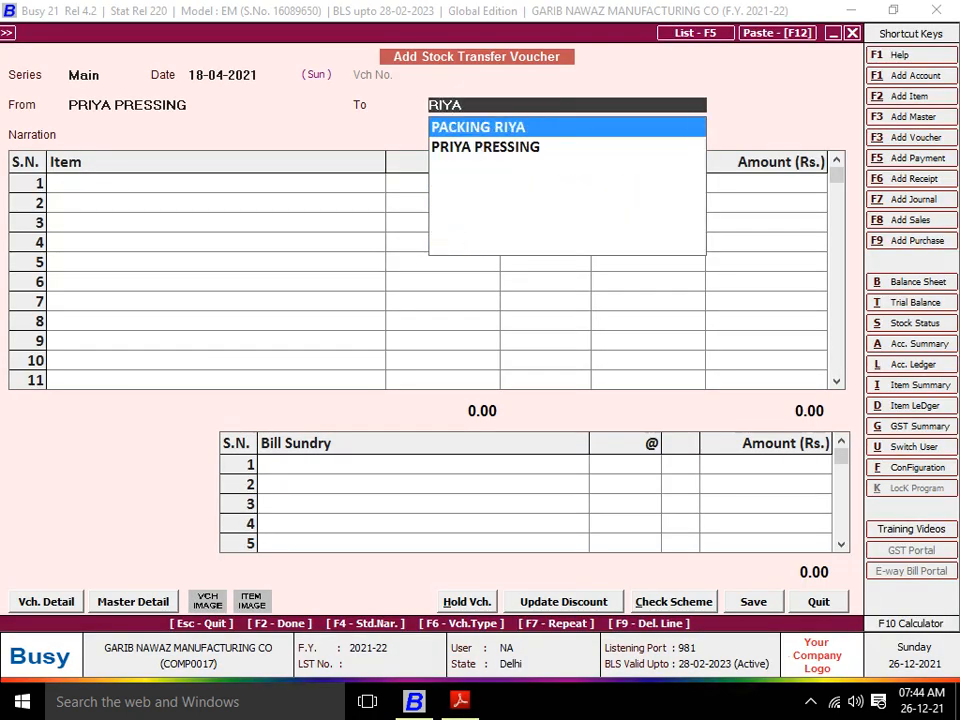
pyautogui.hotkey('alt', 'Tab')
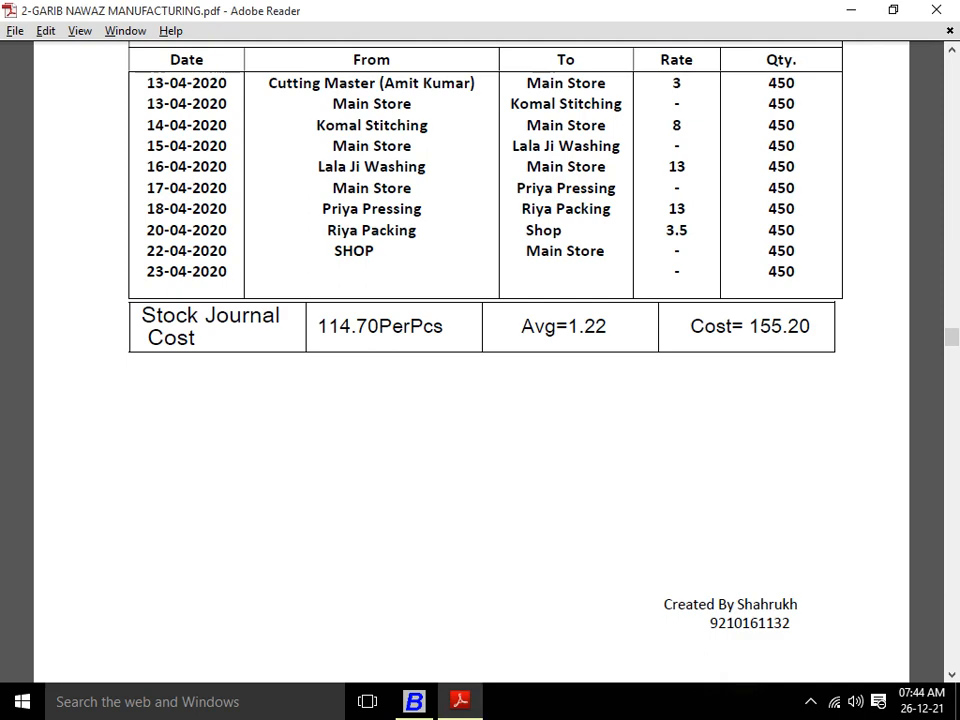
pyautogui.hotkey('alt', 'Tab')
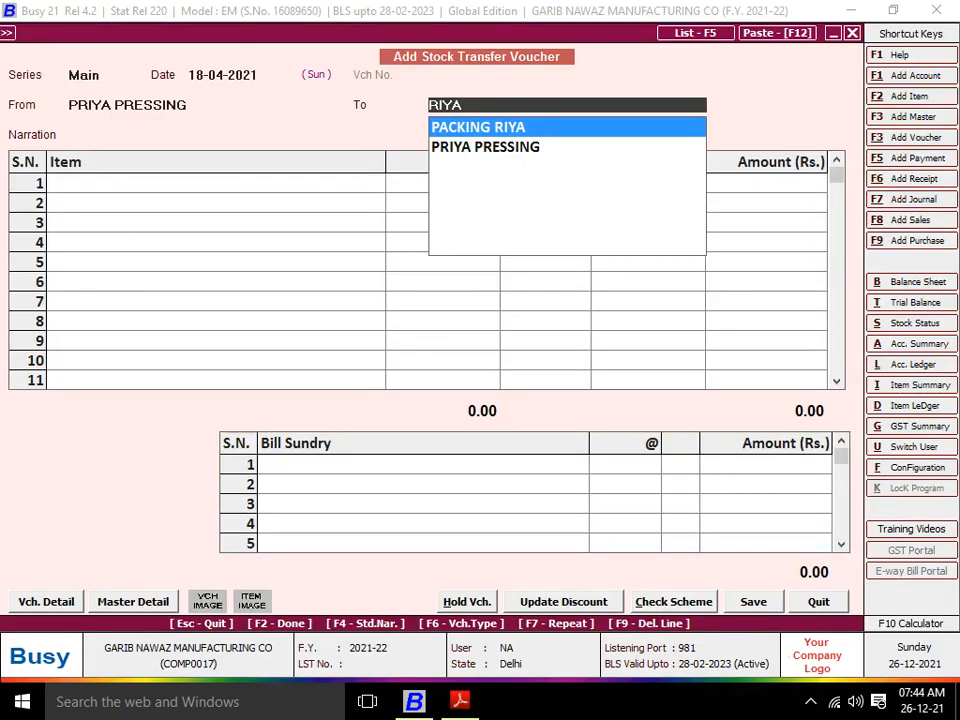
pyautogui.press('Return')
# Add 450 Pcs. of BABA SUIT 03 to the transfer from PRIYA PRESSING to PACKING RIYA
pyautogui.press('Down')
pyautogui.press('Down')
pyautogui.press('Down')
pyautogui.press('Down')
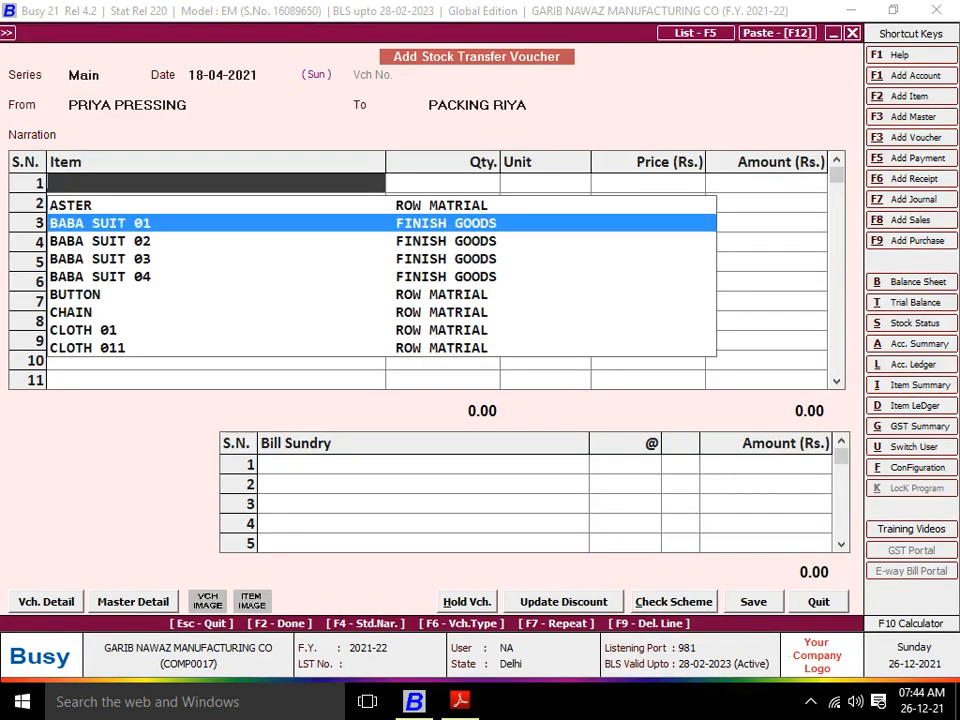
pyautogui.press('Up')
pyautogui.press('Return')
pyautogui.write('450')
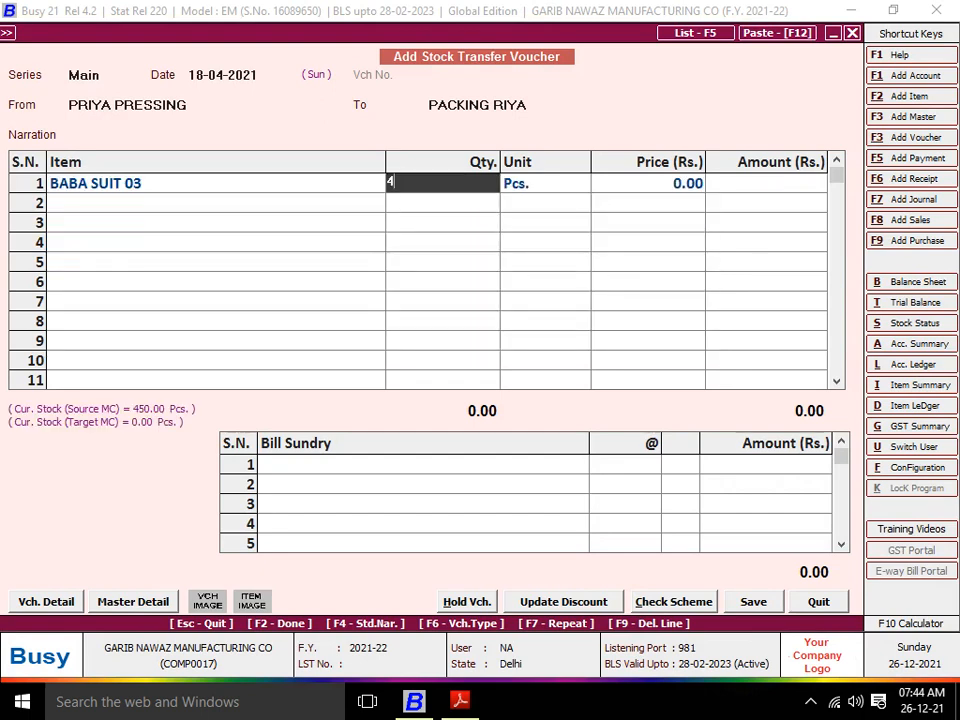
pyautogui.press('Return')
pyautogui.press('Return')
pyautogui.press('Return')
pyautogui.press('Return')
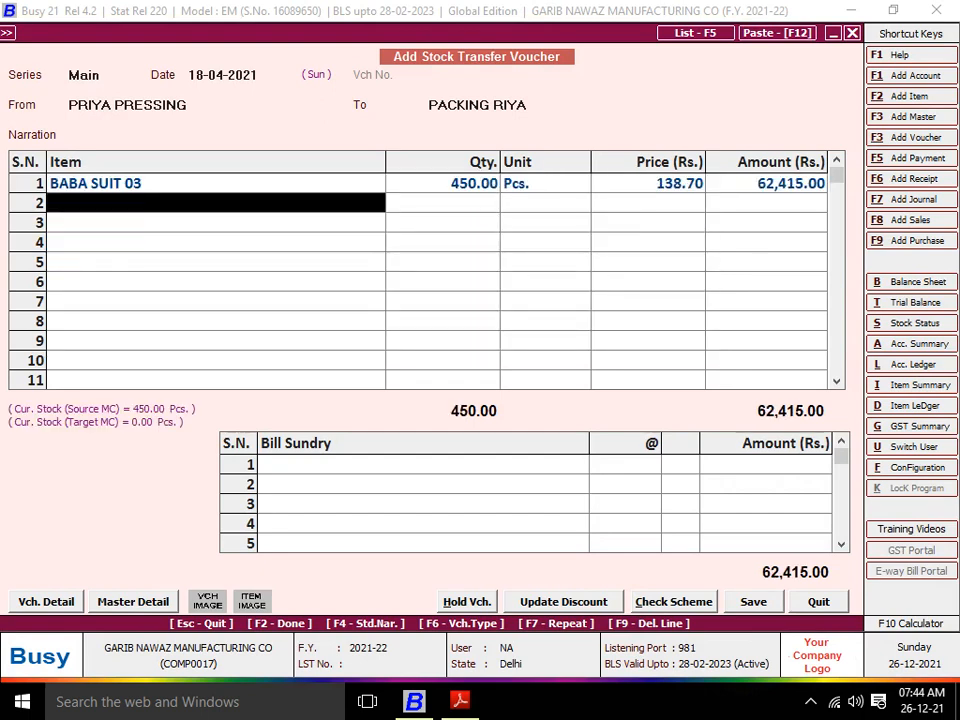
# Apply JOB WORK CHARGES at the PDF's rate of 13 per piece and save the 18-04-2021 voucher
pyautogui.press('Return')
pyautogui.press('Return')
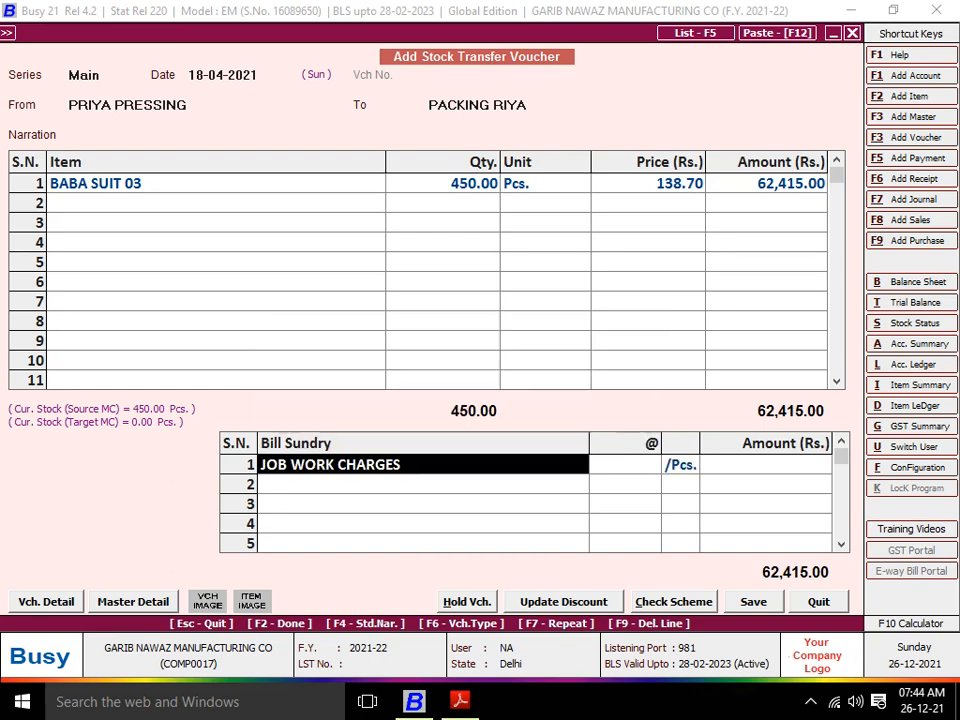
pyautogui.press('Return')
pyautogui.hotkey('alt', 'Tab')
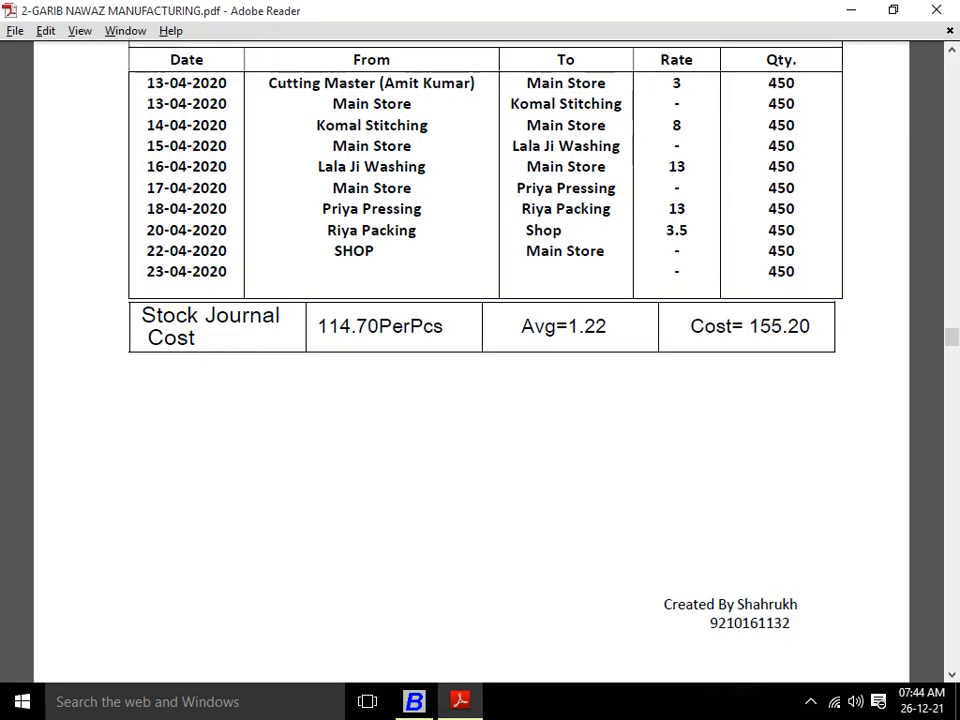
pyautogui.hotkey('alt', 'Tab')
pyautogui.hotkey('alt', 'Tab')
pyautogui.hotkey('alt', 'Tab')
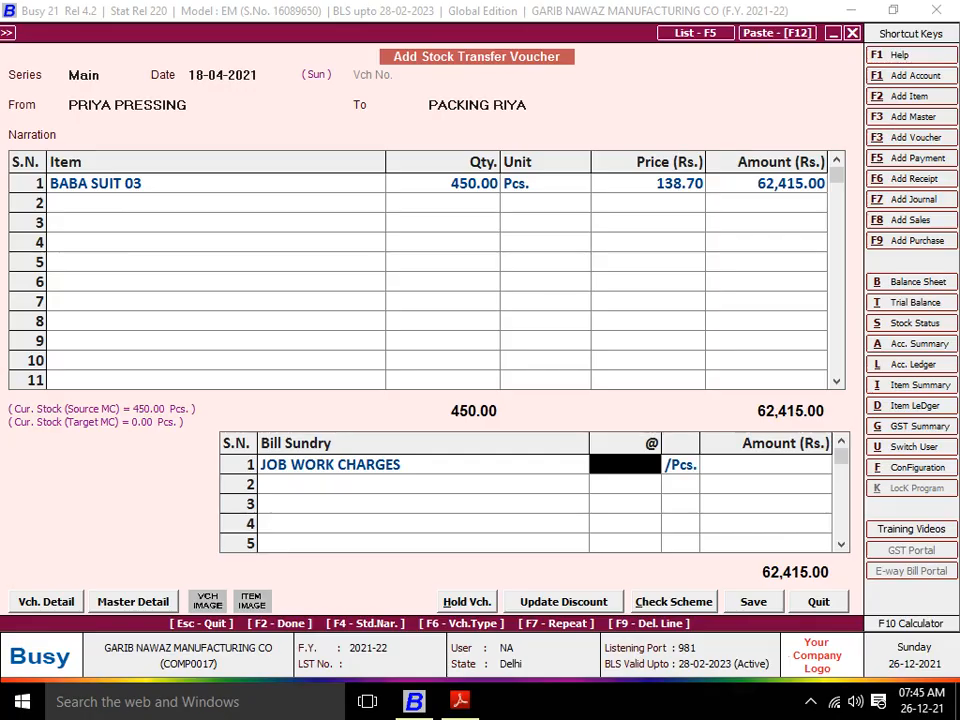
pyautogui.write('13')
pyautogui.press('Return')
pyautogui.press('Return')
pyautogui.press('Return')
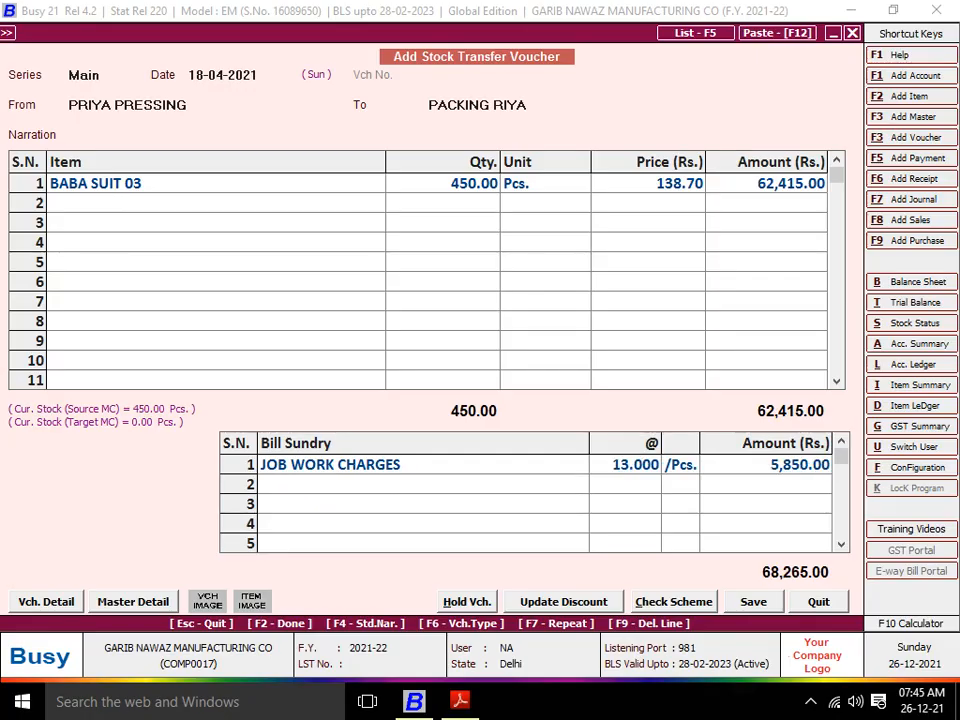
pyautogui.press('Return')
# Date the next stock transfer voucher 20-04-2021, as in the PDF, and set its source to PACKING RIYA
pyautogui.hotkey('alt', 'Tab')
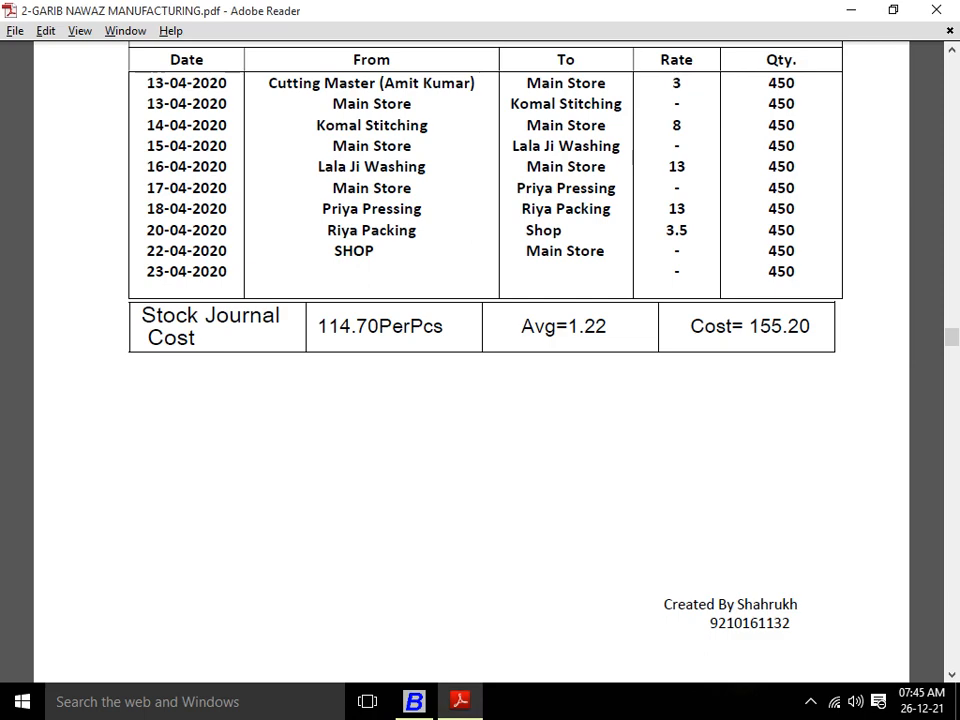
pyautogui.hotkey('alt', 'Tab')
pyautogui.press('Return')
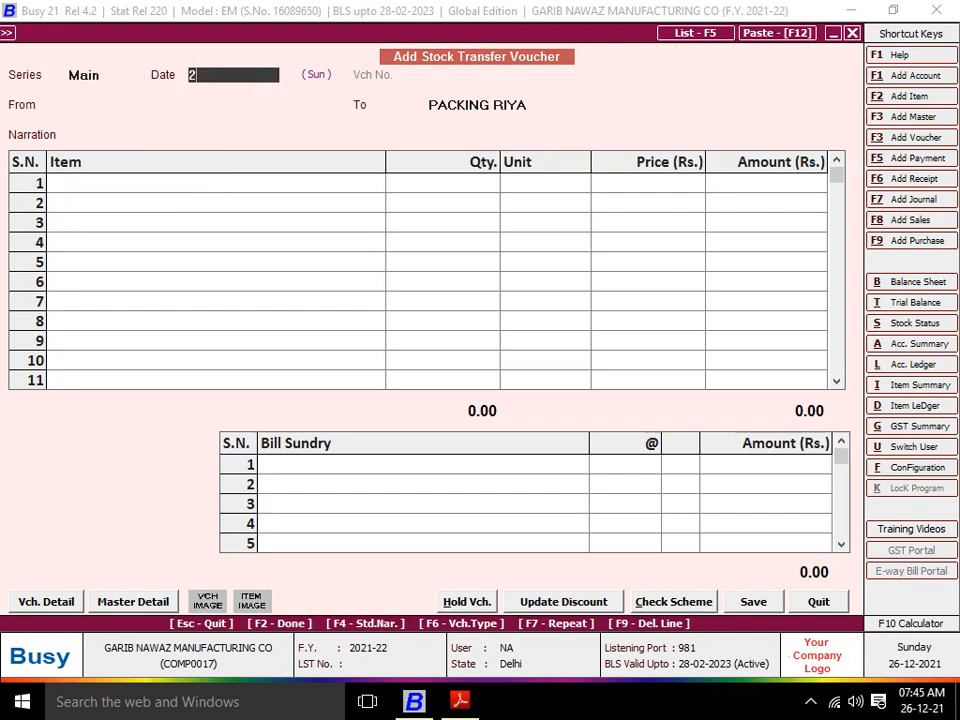
pyautogui.write('20')
pyautogui.press('Return')
pyautogui.write('RIYA')
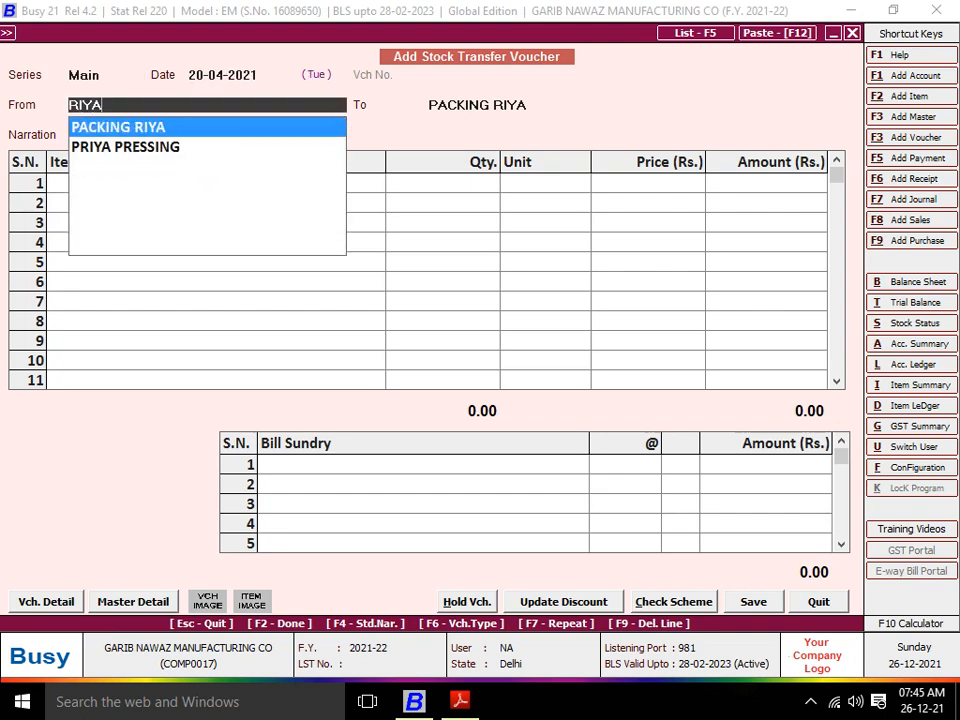
pyautogui.press('Return')
# Look up the receiving place in the PDF and set the 20-04-2021 voucher's destination to SHOP
pyautogui.hotkey('alt', 'Tab')
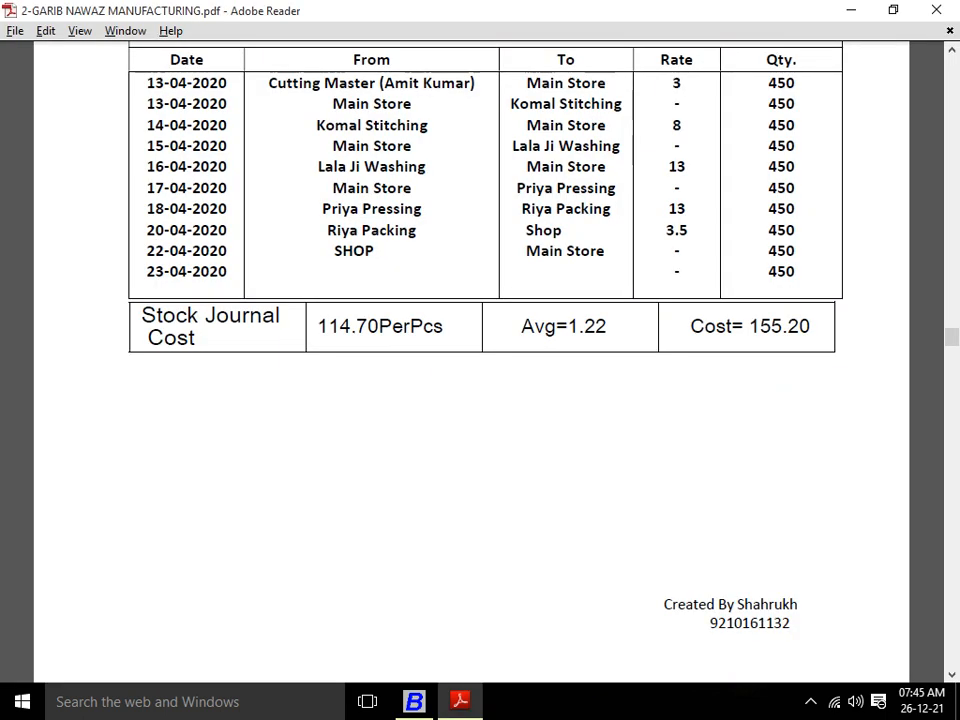
pyautogui.hotkey('alt', 'Tab')
pyautogui.write('SHOP')
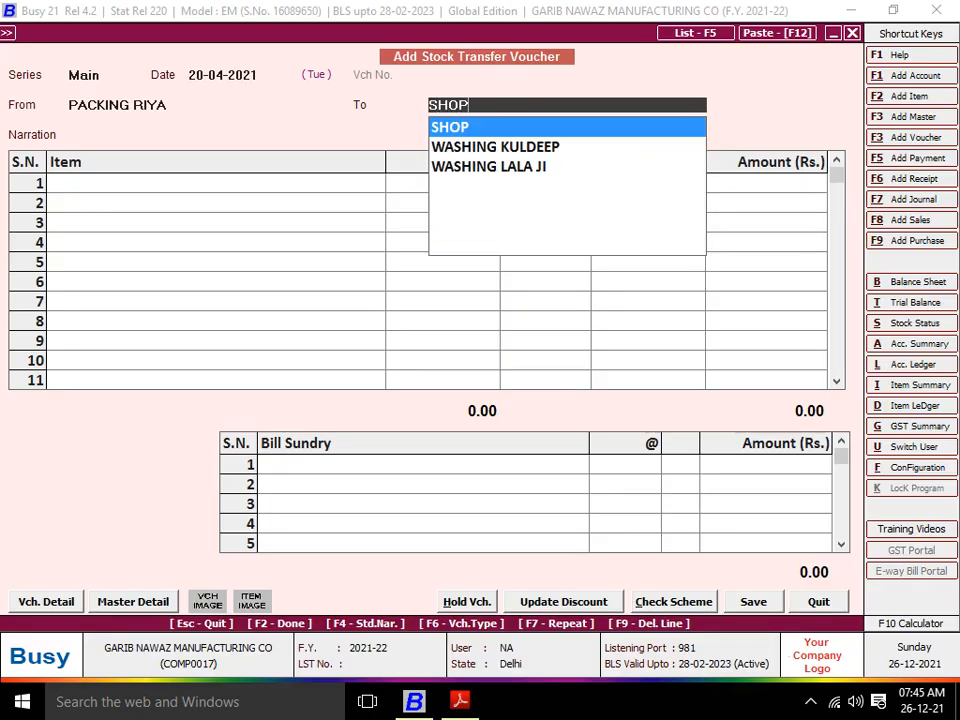
pyautogui.press('Return')
pyautogui.press('Return')
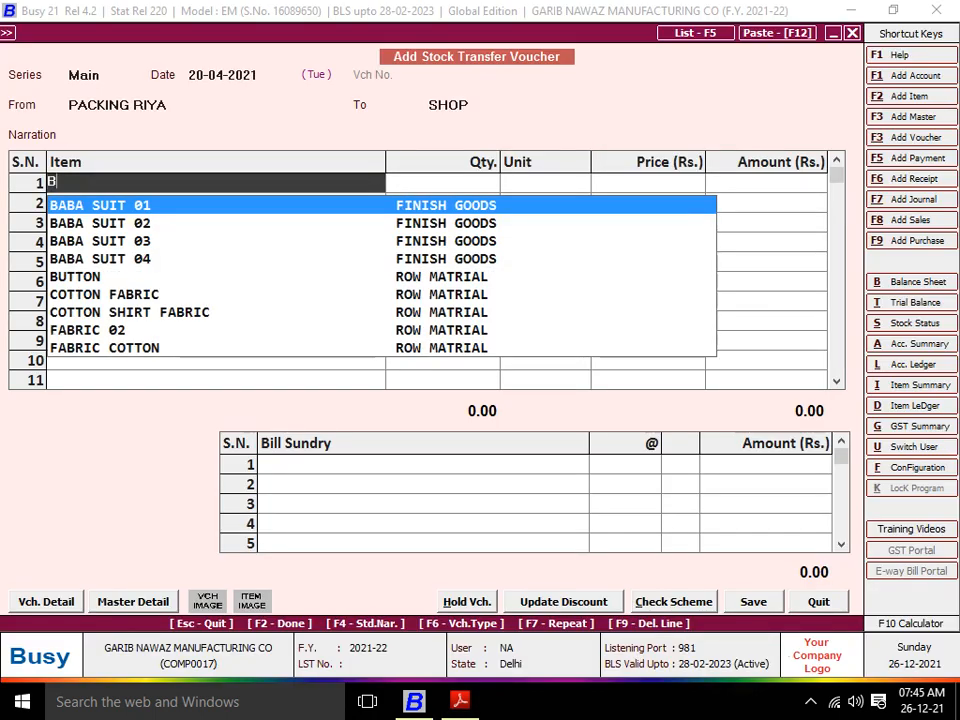
# Add 450 Pcs. of BABA SUIT 03 to the transfer from PACKING RIYA to SHOP
pyautogui.write('BAB')
pyautogui.press('Down')
pyautogui.press('Return')
pyautogui.write('450')
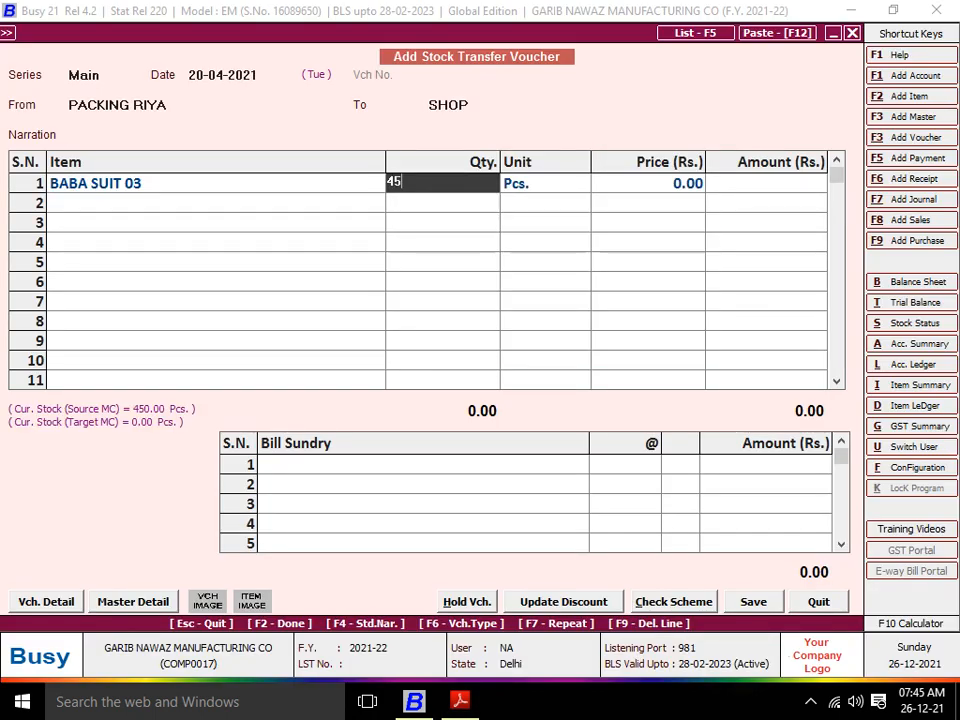
pyautogui.press('Return')
pyautogui.press('Return')
pyautogui.press('Return')
pyautogui.press('Return')
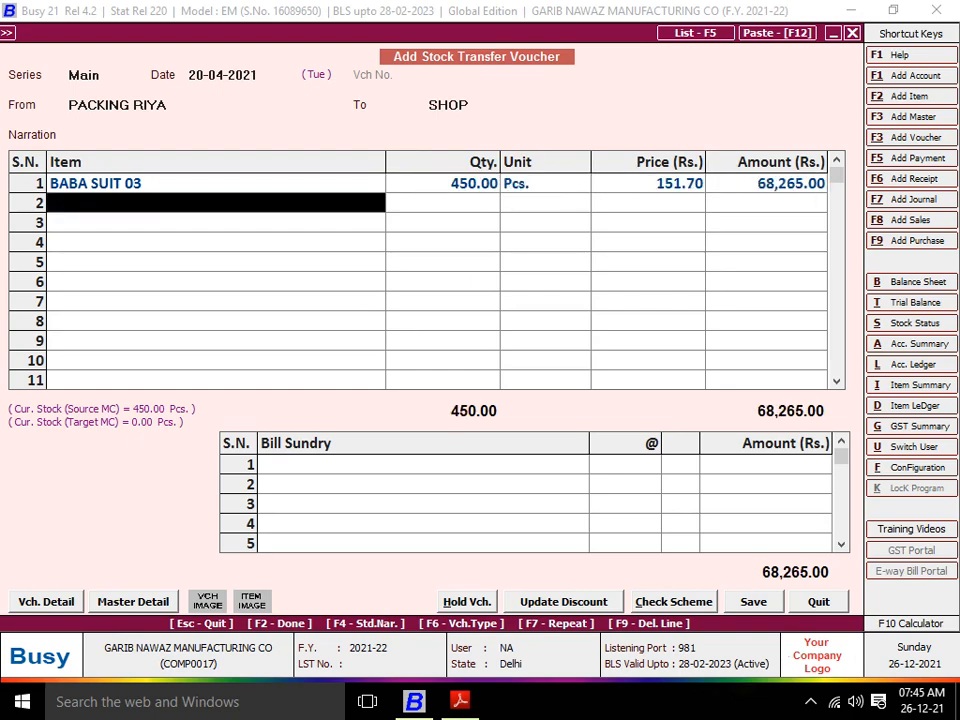
# Apply JOB WORK CHARGES at the PDF's rate of 3.50 per piece and save the 20-04-2021 voucher
pyautogui.press('Return')
pyautogui.hotkey('alt', 'Tab')
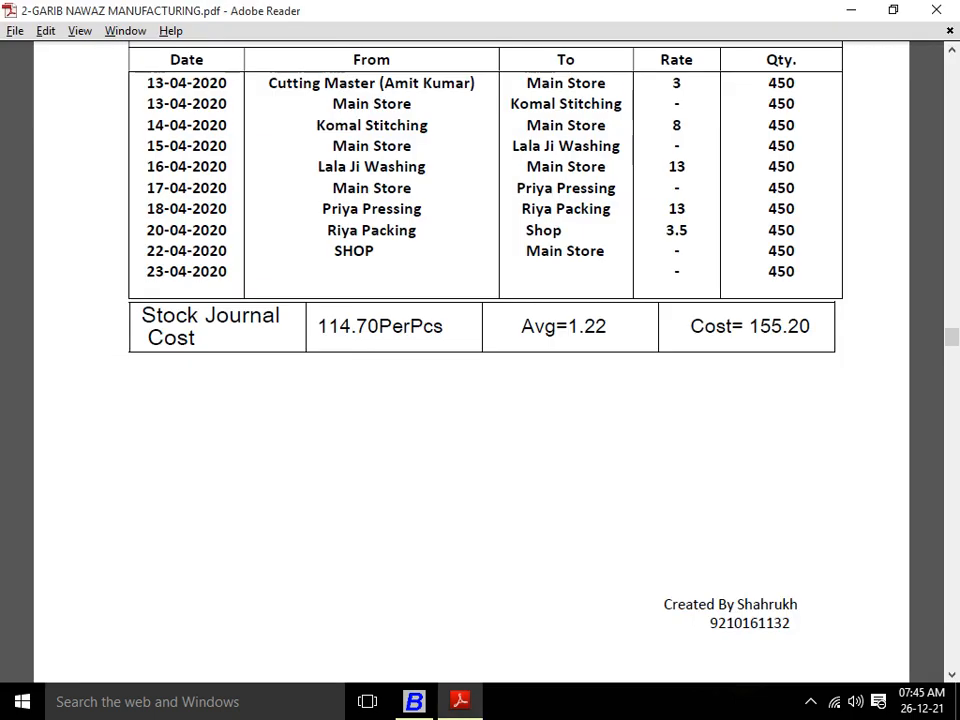
pyautogui.hotkey('alt', 'Tab')
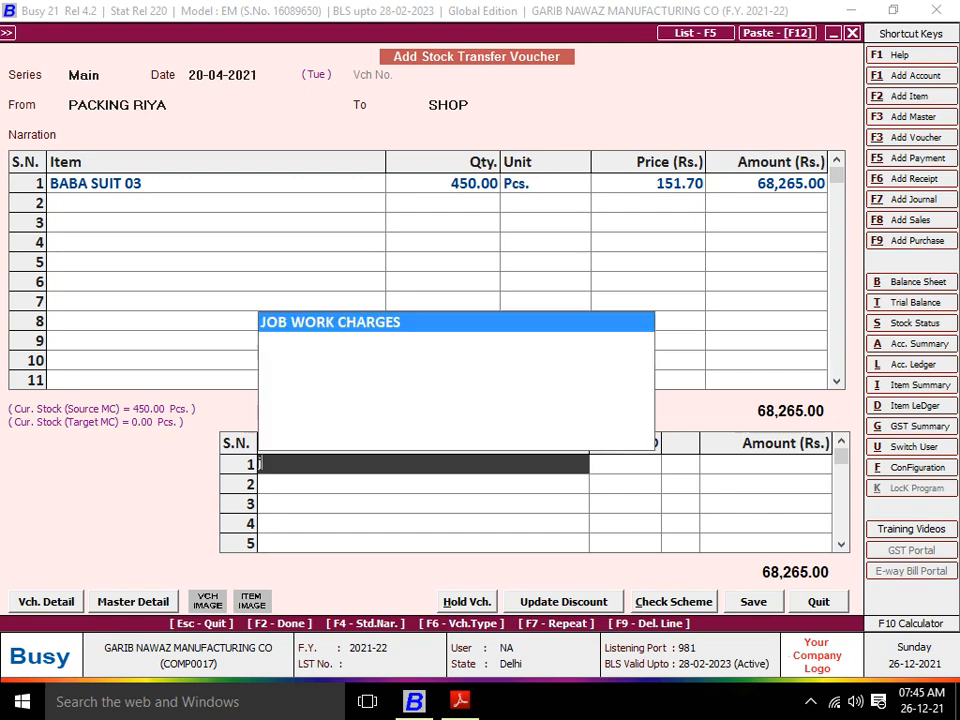
pyautogui.press('Return')
pyautogui.hotkey('alt', 'Tab')
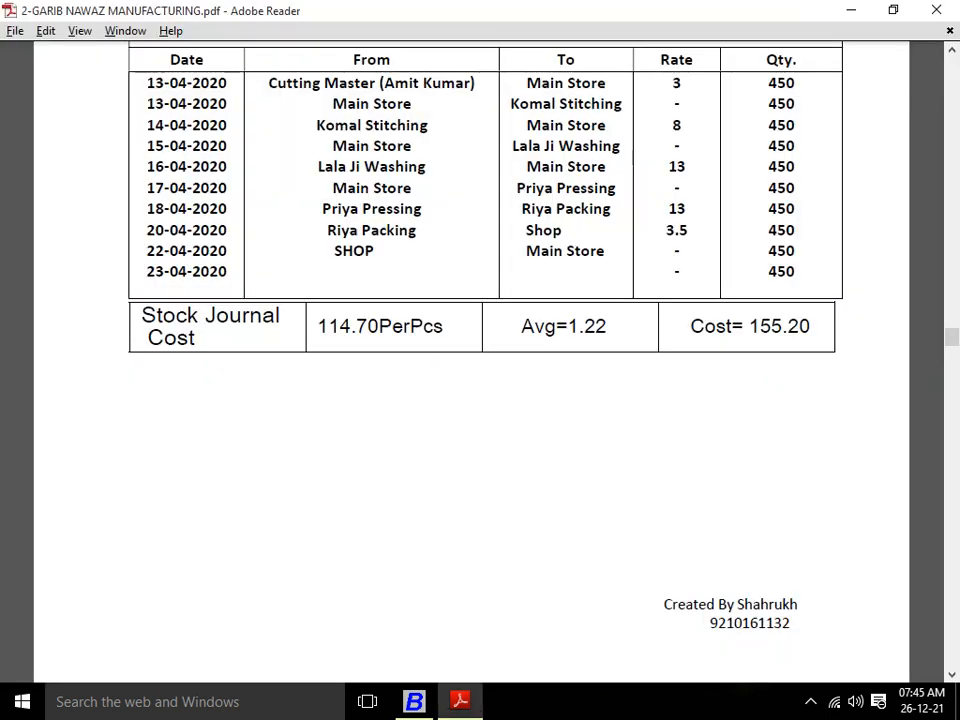
pyautogui.hotkey('alt', 'Tab')
pyautogui.write('3.50')
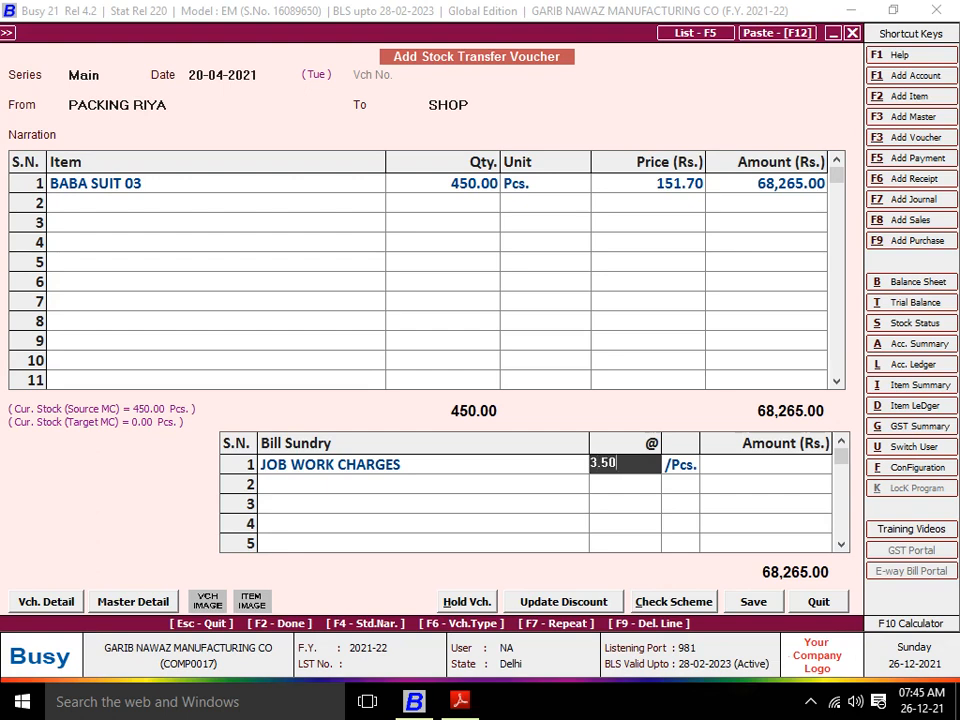
pyautogui.press('Return')
pyautogui.press('Return')
pyautogui.press('Return')
pyautogui.press('Return')
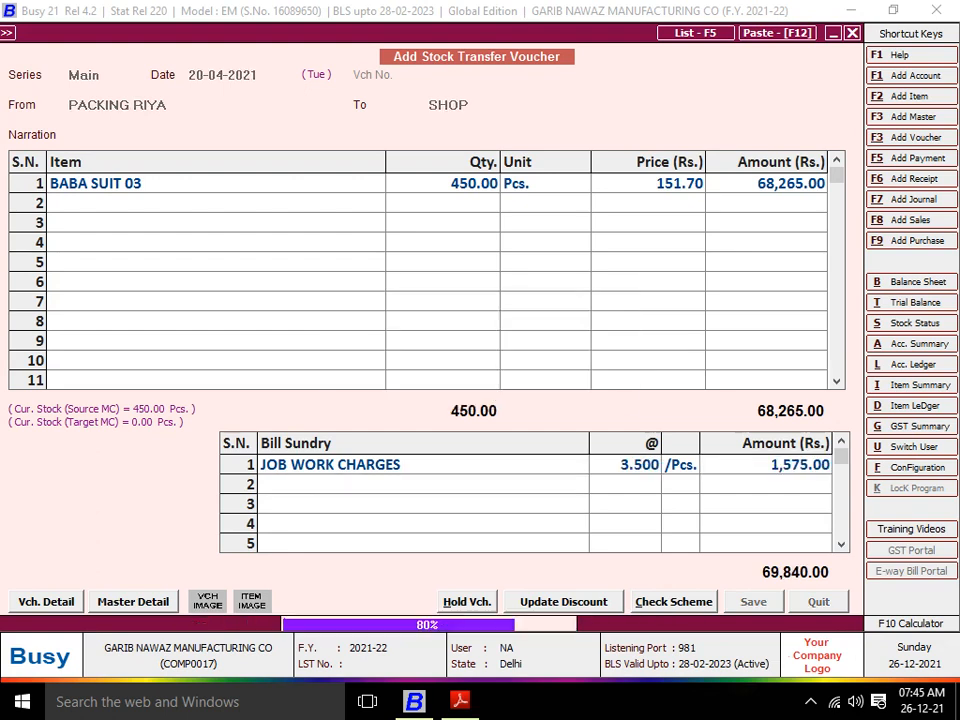
# Date the next stock transfer voucher 22-04-2021, following the PDF's movement table, and set its source to SHOP
pyautogui.hotkey('alt', 'Tab')
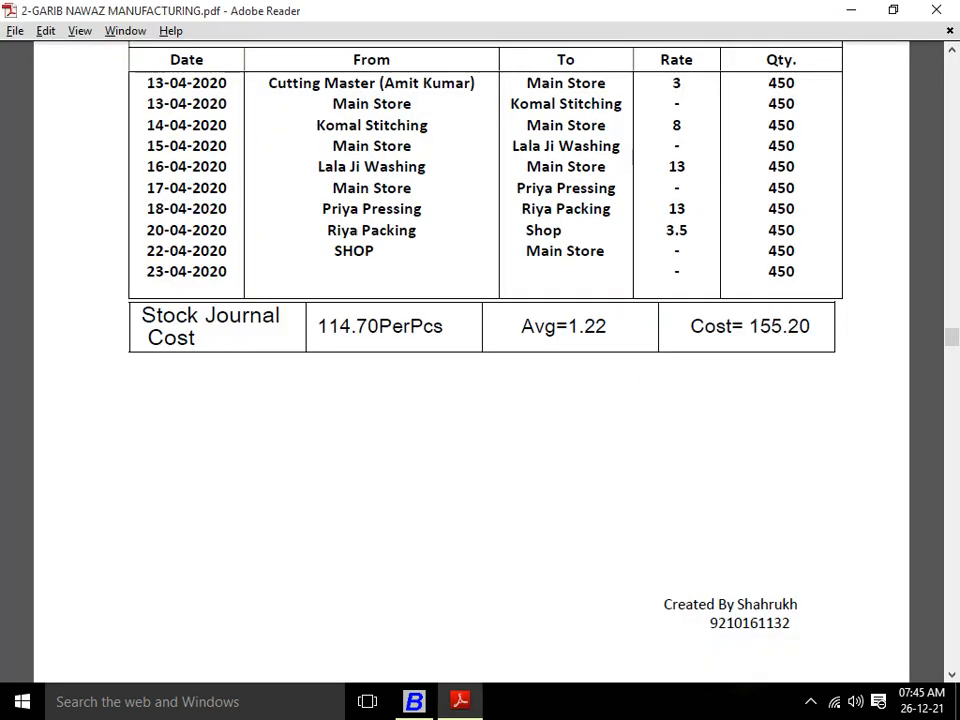
pyautogui.hotkey('alt', 'Tab')
pyautogui.press('Return')
pyautogui.hotkey('alt', 'Tab')
pyautogui.hotkey('alt', 'Tab')
pyautogui.write('22-04-2021')
pyautogui.press('Return')
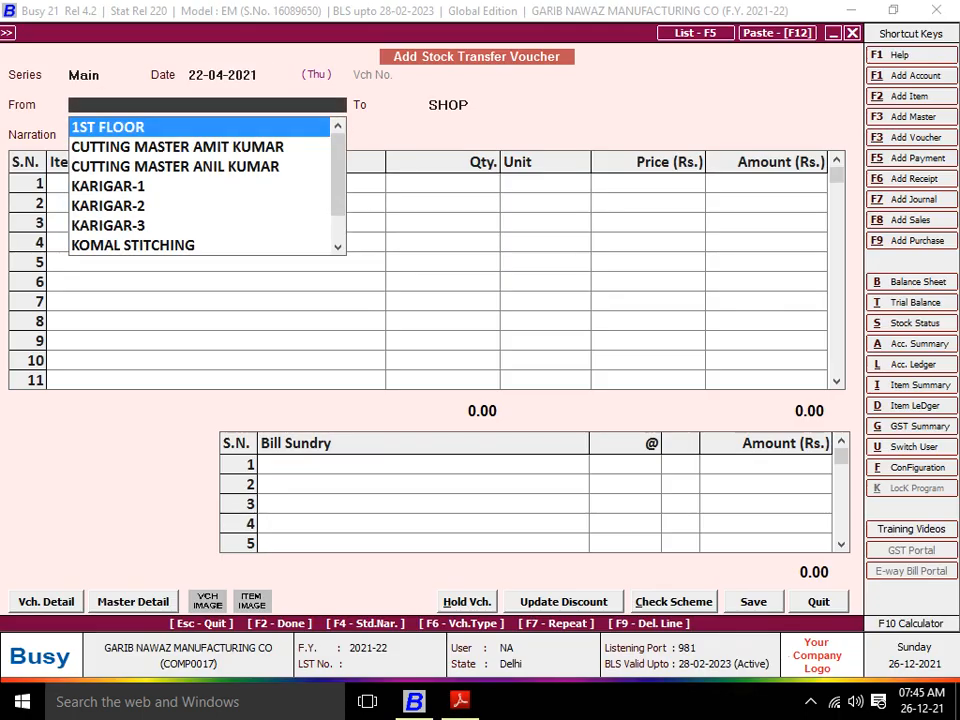
pyautogui.hotkey('alt', 'Tab')
pyautogui.hotkey('alt', 'Tab')
pyautogui.write('SHO')
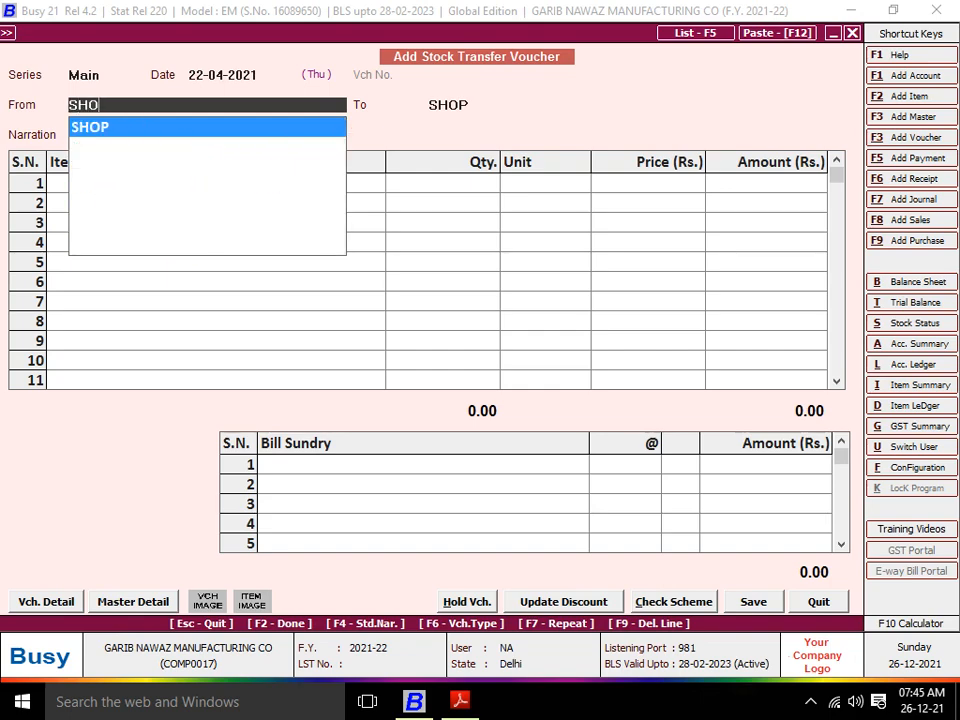
pyautogui.press('Return')
# Check the receiving place in the PDF and set the 22-04-2021 voucher's destination to Main Store
pyautogui.hotkey('alt', 'Tab')
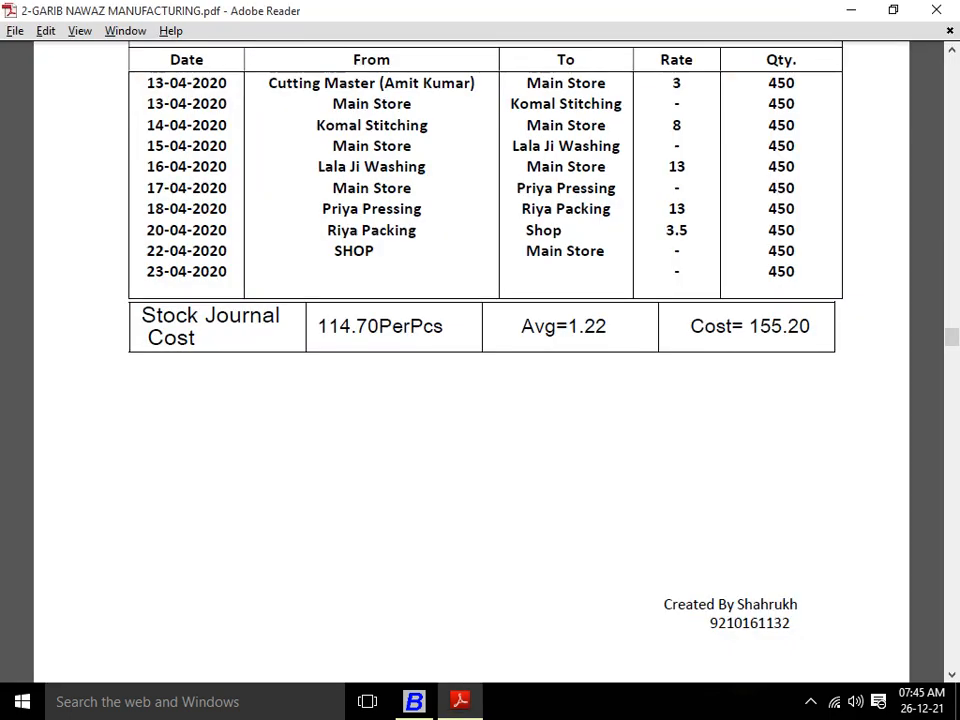
pyautogui.hotkey('alt', 'Tab')
pyautogui.write('MA')
pyautogui.press('Return')
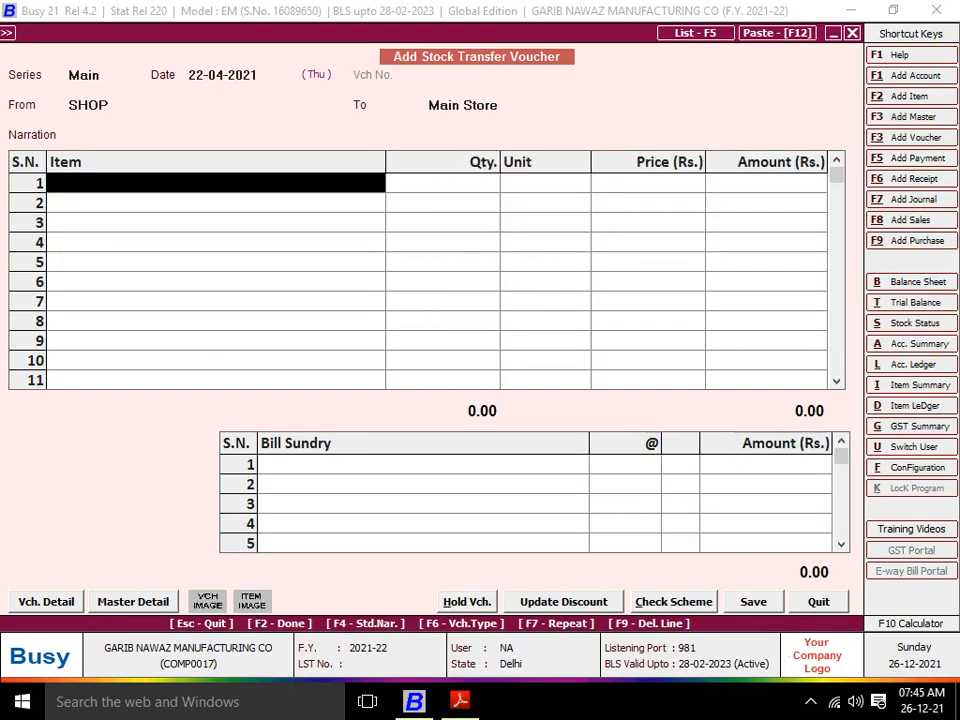
# Add 450 Pcs. of BABA SUIT 03 to the transfer from SHOP to Main Store
pyautogui.write('BAB')
pyautogui.press('Down')
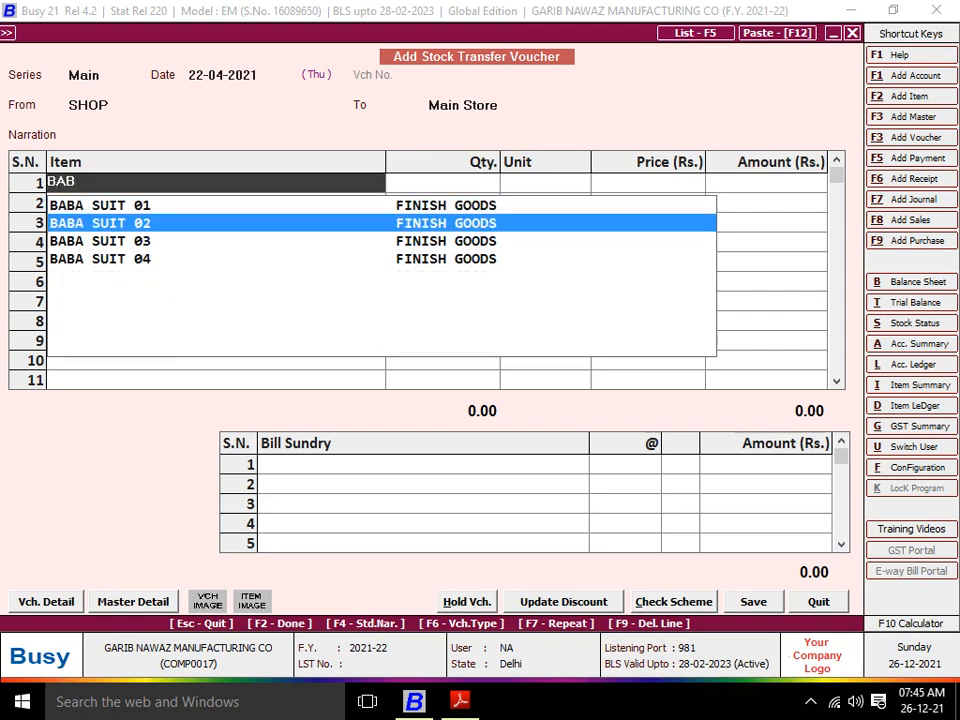
pyautogui.press('Down')
pyautogui.press('Return')
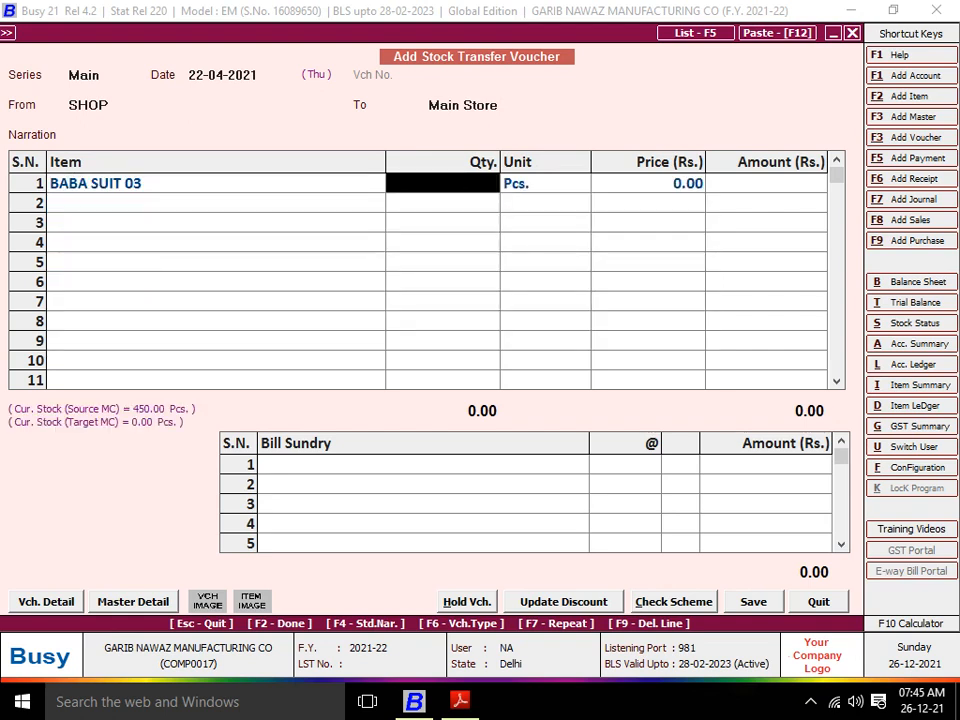
pyautogui.write('450')
pyautogui.press('Return')
pyautogui.press('Return')
pyautogui.press('Return')
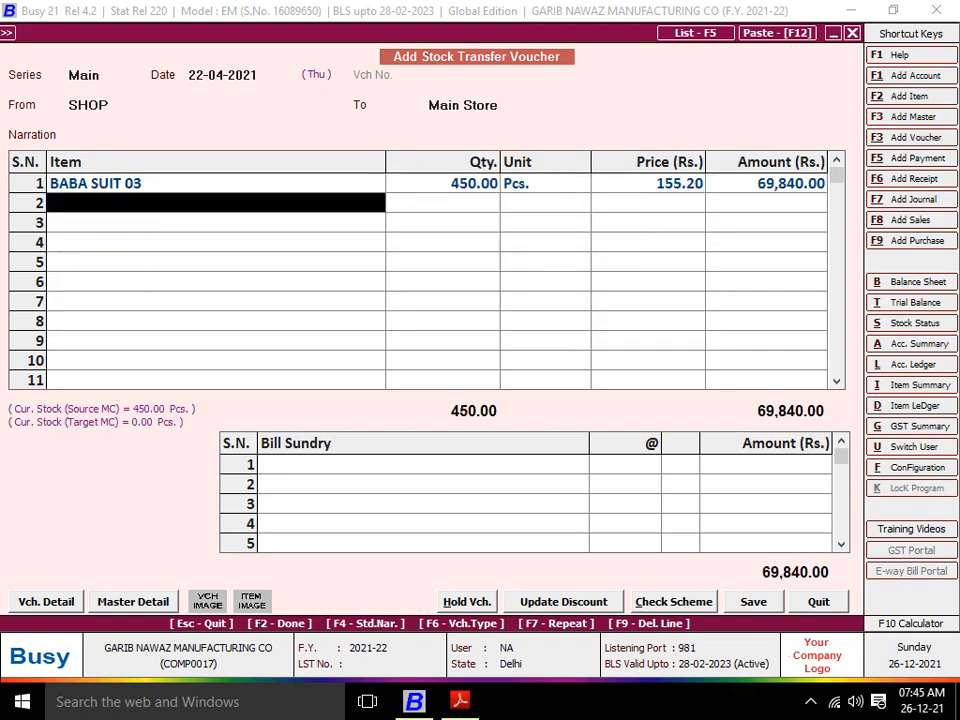
# Check the PDF's rate for the 22-04 movement and save the SHOP to Main Store voucher without job work charges
pyautogui.hotkey('alt', 'Tab')
pyautogui.hotkey('alt', 'Tab')
pyautogui.hotkey('alt', 'Tab')
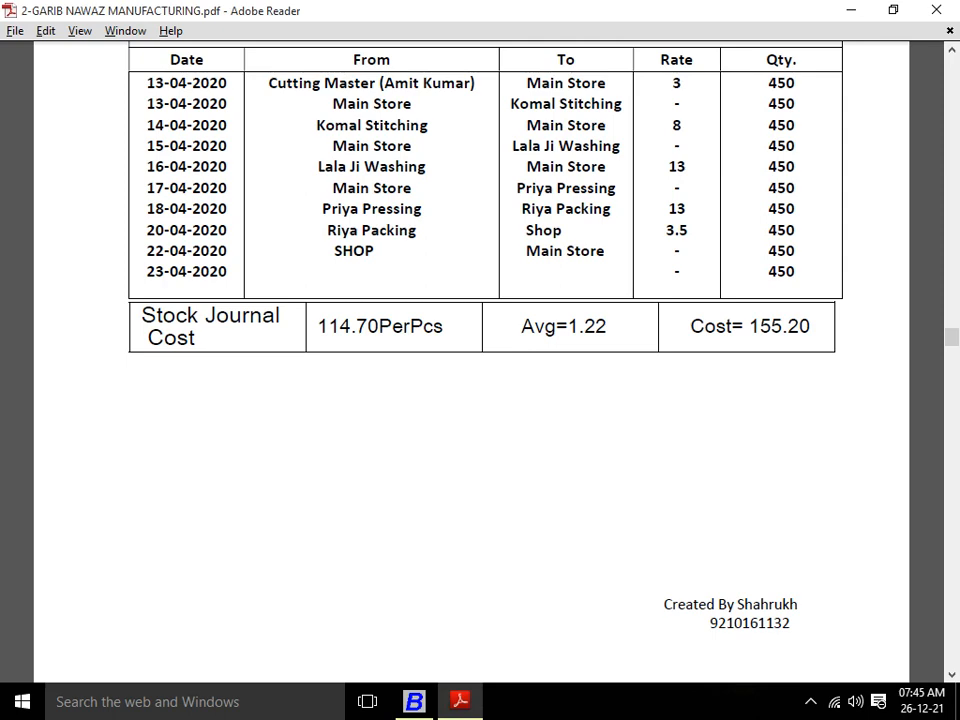
pyautogui.hotkey('alt', 'Tab')
pyautogui.press('Return')
pyautogui.press('Return')
pyautogui.press('Return')
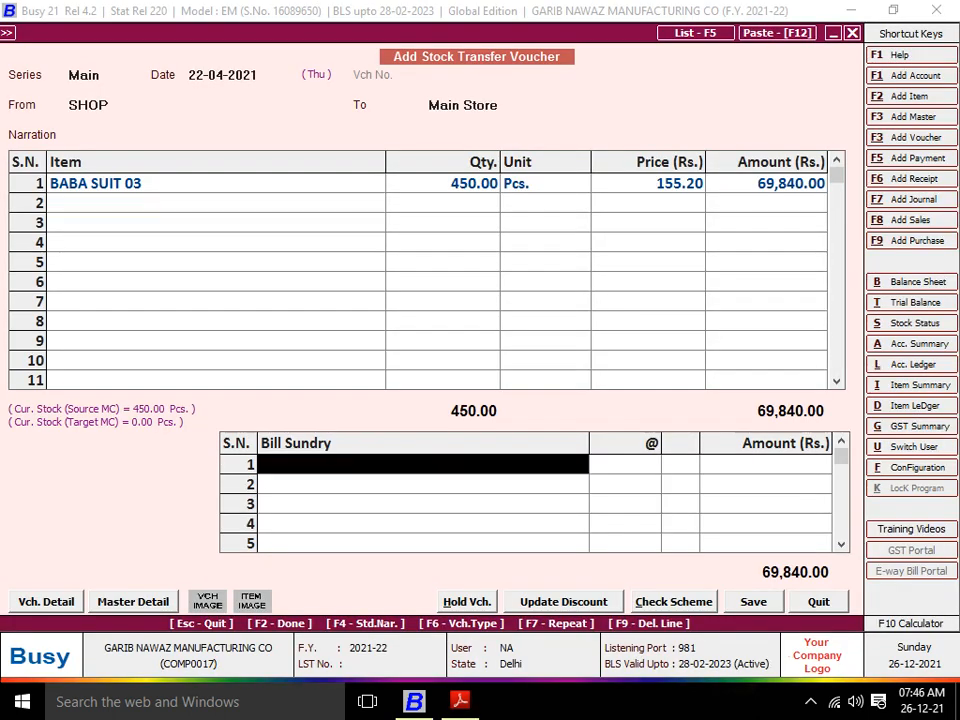
pyautogui.hotkey('alt', 'Tab')
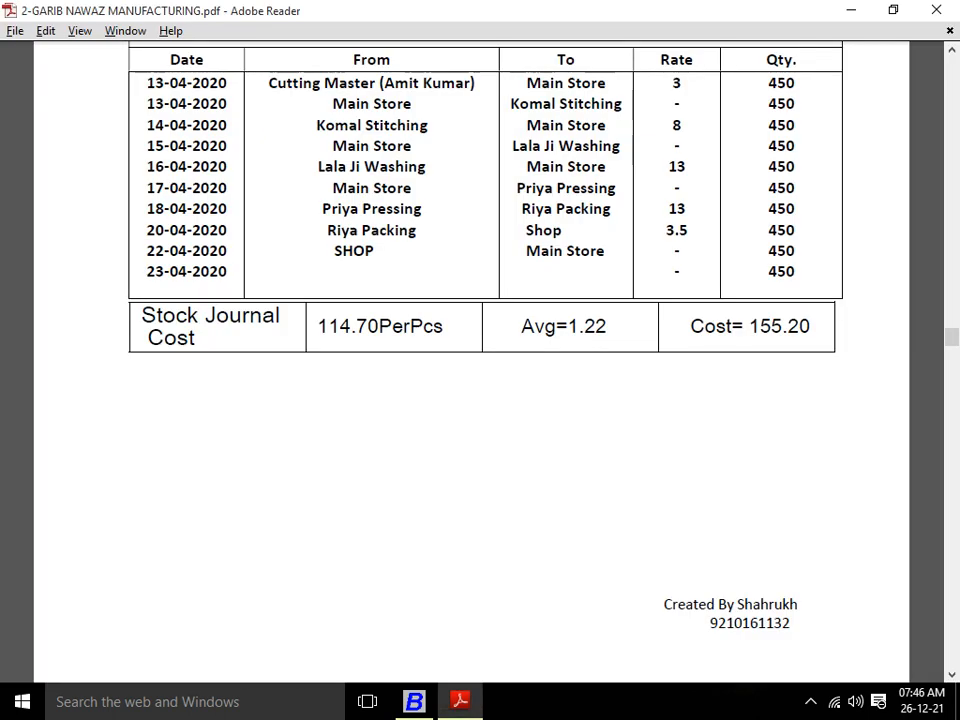
pyautogui.hotkey('alt', 'Tab')
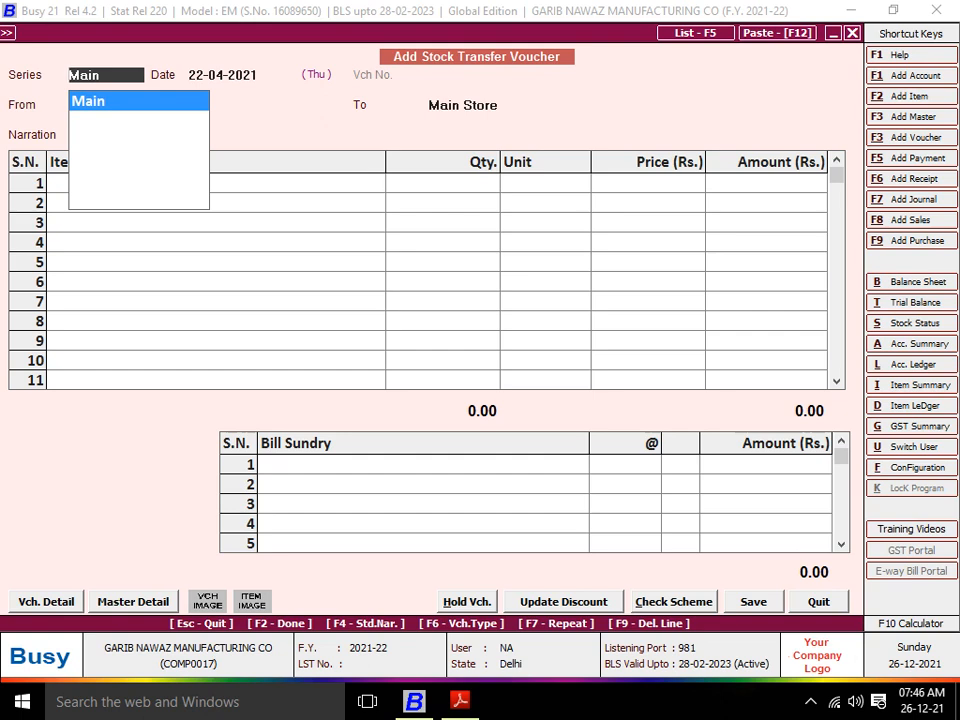
# Find the Babu Suit – 04 movement table in the PDF and date the new stock transfer voucher 14-04-2021
pyautogui.hotkey('alt', 'Tab')
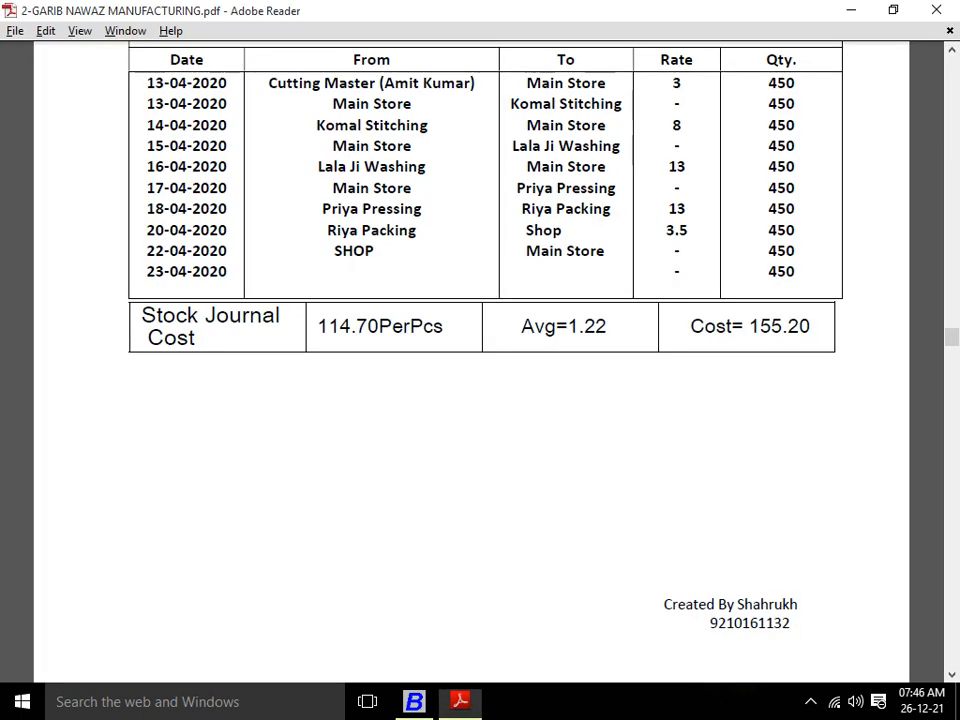
pyautogui.press('pagedown')
pyautogui.scroll(-1, 475, 360)
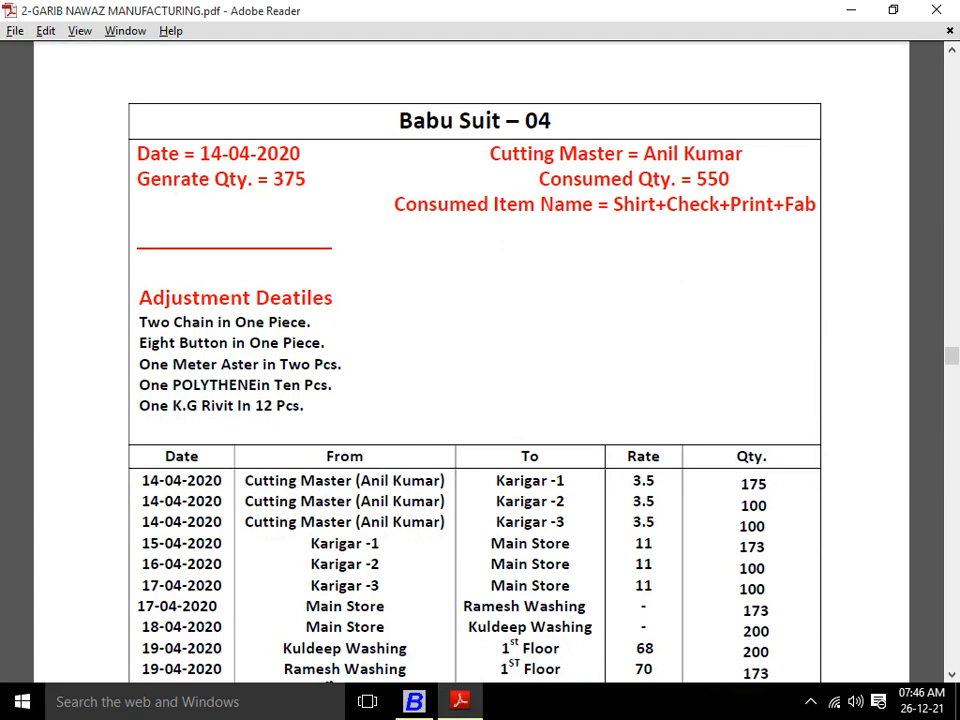
pyautogui.hotkey('alt', 'Tab')
pyautogui.hotkey('alt', 'Tab')
pyautogui.scroll(-1, 475, 360)
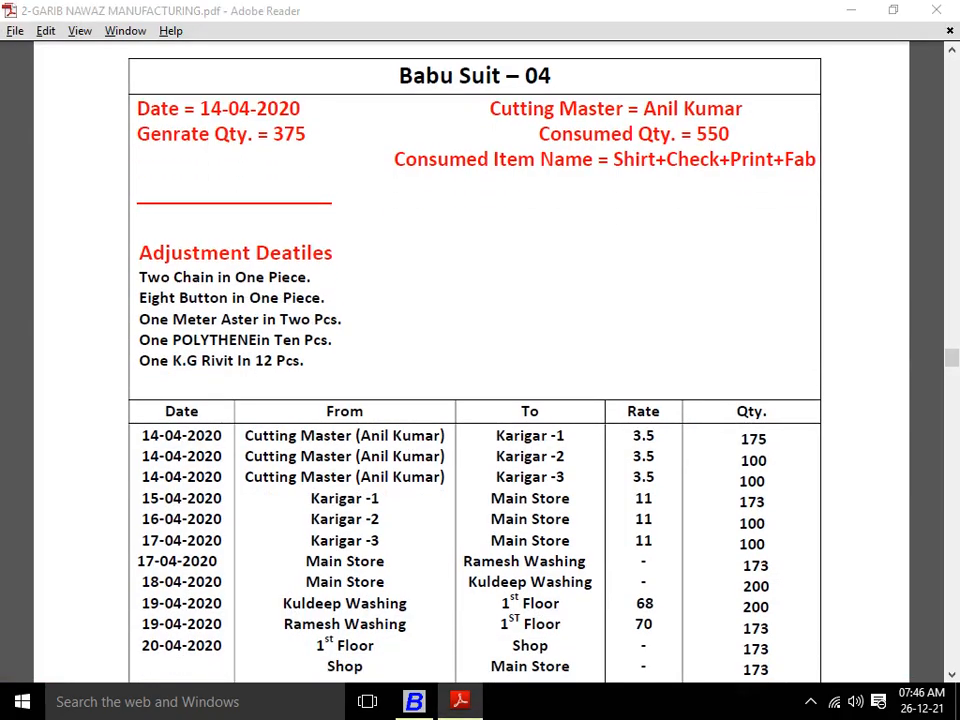
pyautogui.hotkey('alt', 'Tab')
pyautogui.write('14')
pyautogui.press('Return')
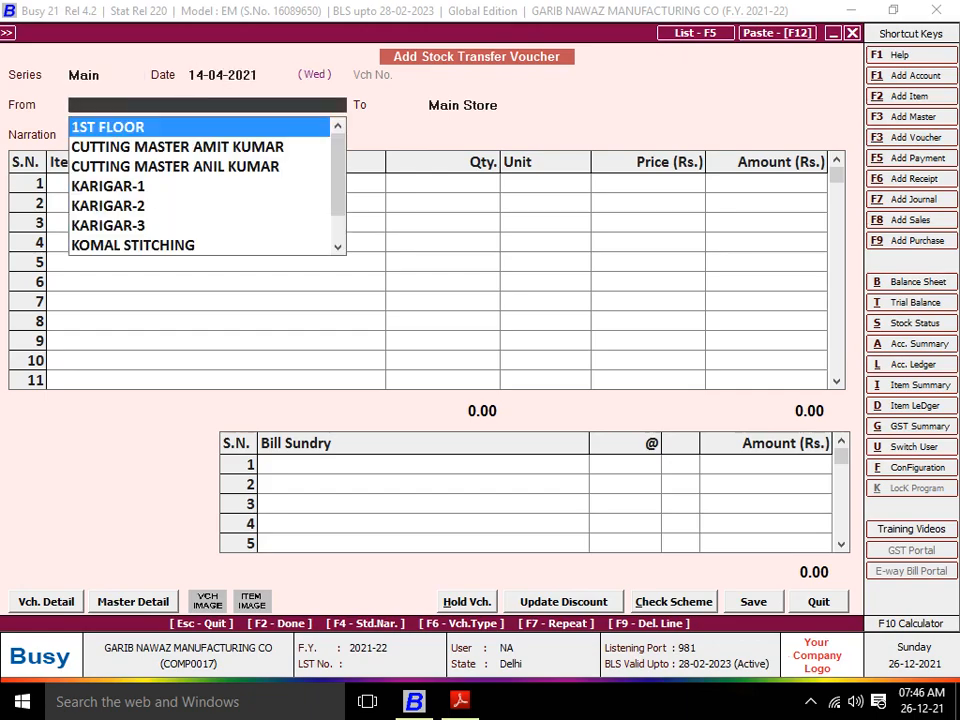
# Set the voucher's source to the cutting master listed in the PDF for Babu Suit – 04 and its destination to KARIGAR-1
pyautogui.hotkey('alt', 'Tab')
pyautogui.hotkey('alt', 'Tab')
pyautogui.write('ANI')
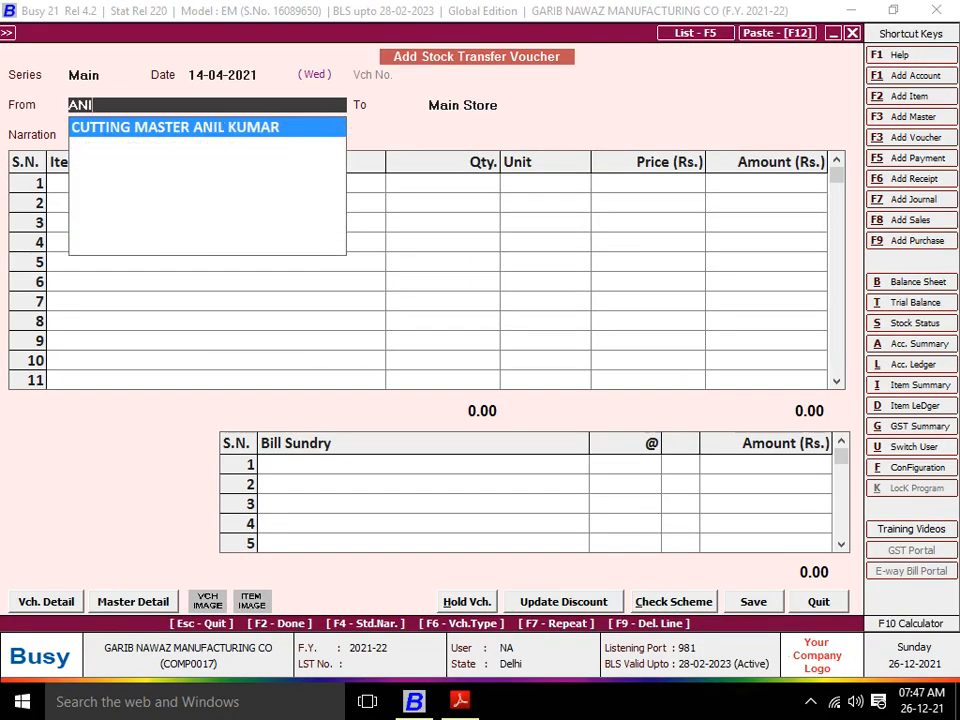
pyautogui.press('Return')
pyautogui.hotkey('alt', 'Tab')
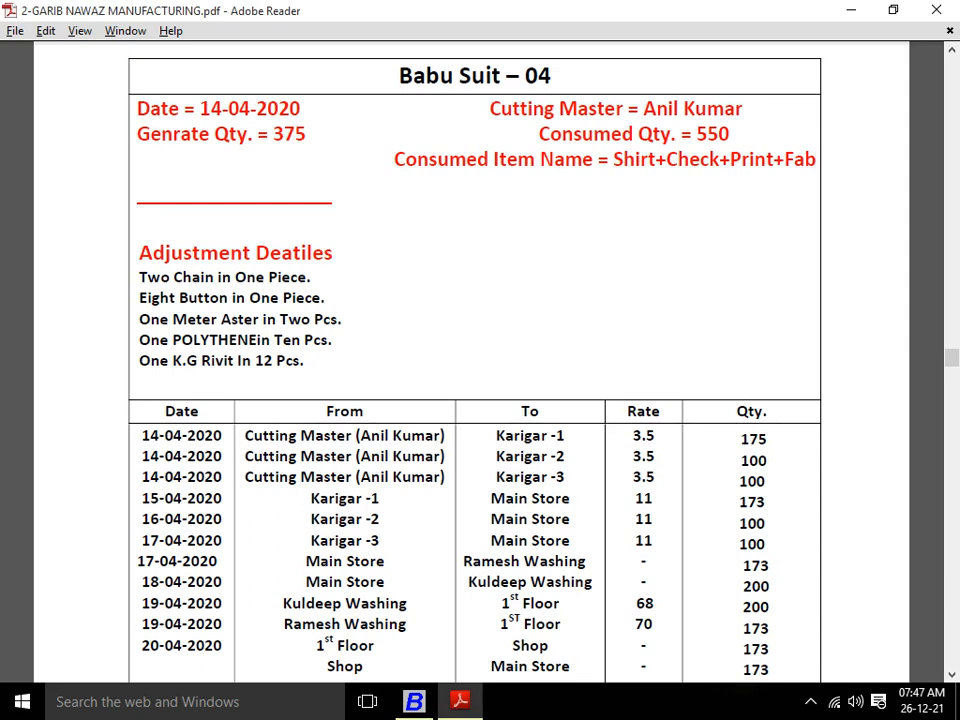
pyautogui.hotkey('alt', 'Tab')
pyautogui.write('KAR')
pyautogui.press('Return')
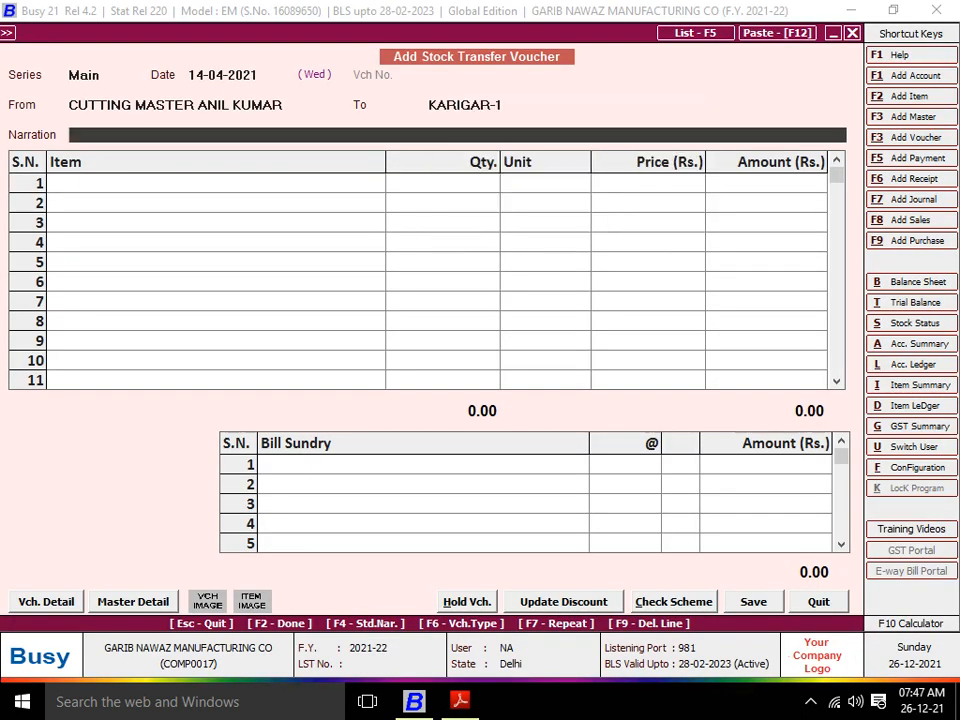
# Add BABA SUIT 04 with a quantity of 375 Pcs. to the transfer to KARIGAR-1
pyautogui.press('Return')
pyautogui.write('BAB')
pyautogui.press('Down')
pyautogui.press('Down')
pyautogui.press('Down')
pyautogui.press('Return')
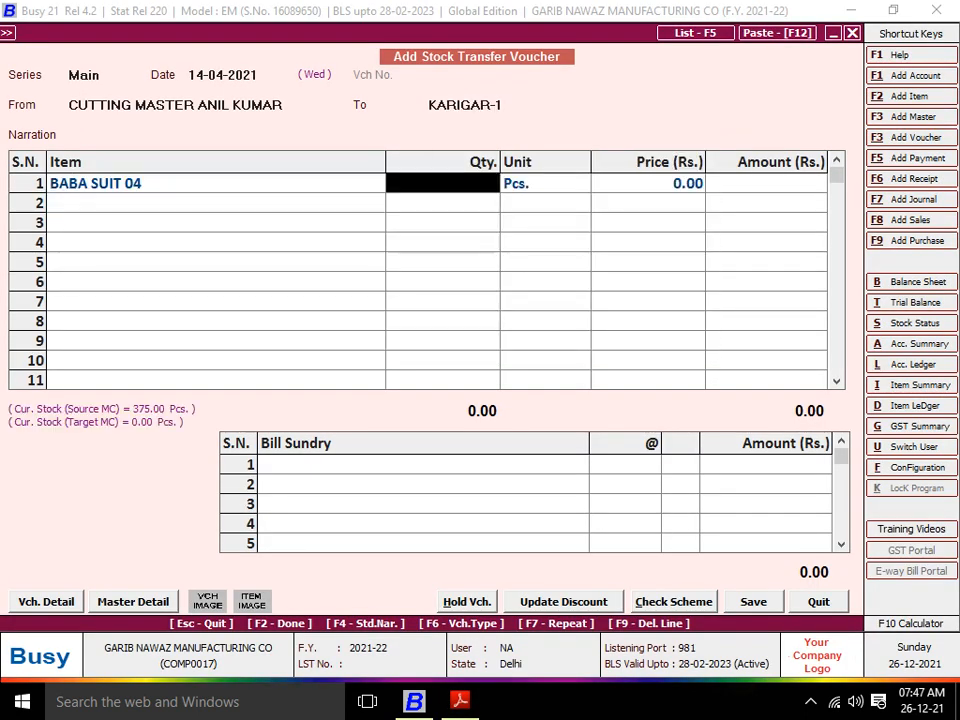
pyautogui.write('375')
pyautogui.press('Return')
pyautogui.press('Return')
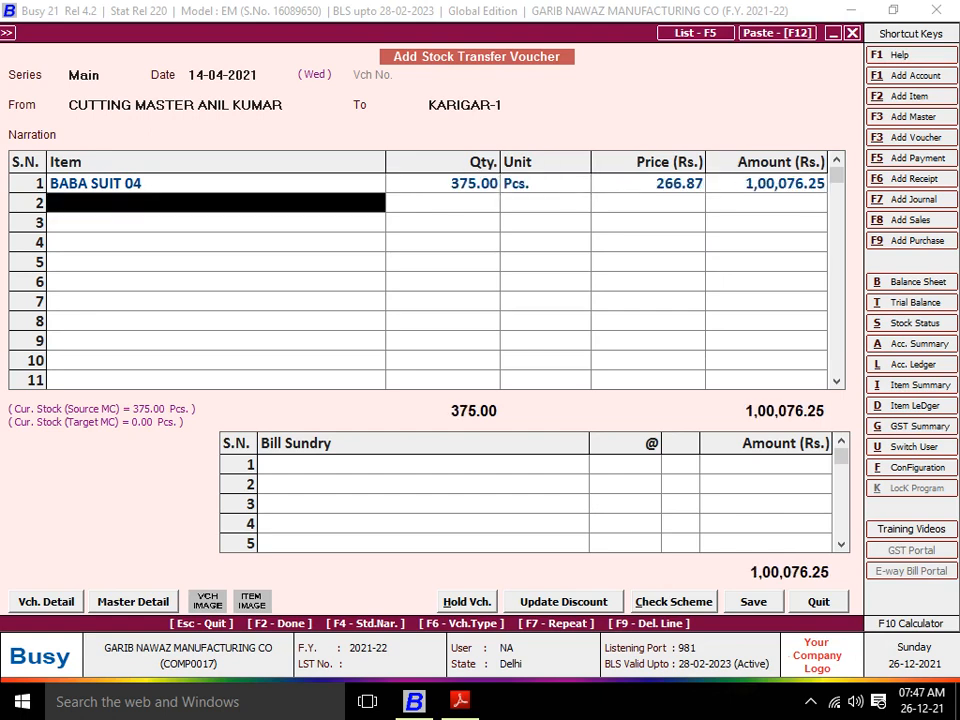
# Apply JOB WORK CHARGES to the KARIGAR-1 transfer at the PDF's rate of 3.50 per piece
pyautogui.press('Return')
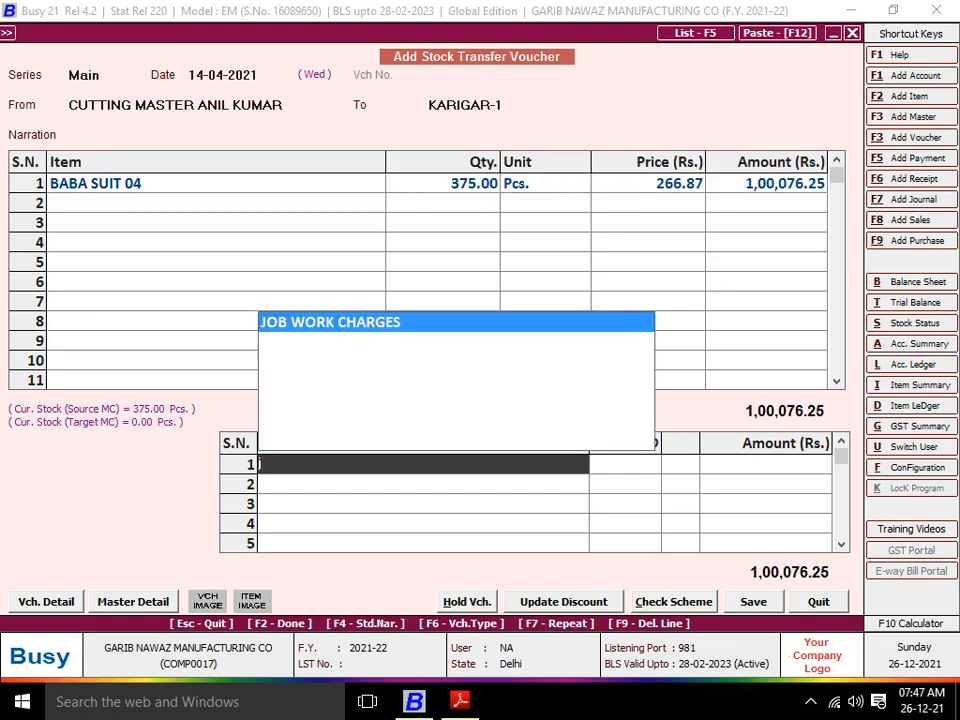
pyautogui.press('Return')
pyautogui.hotkey('alt', 'Tab')
pyautogui.hotkey('alt', 'Tab')
pyautogui.write('3')
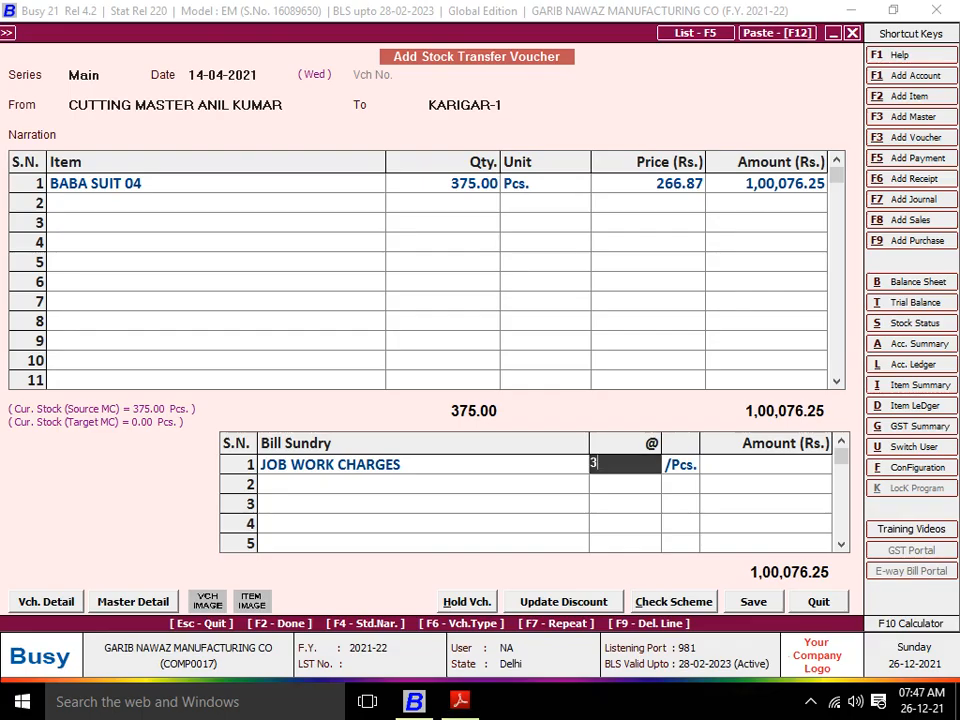
pyautogui.write('.50')
pyautogui.press('Return')
# Recheck the PDF's quantity for KARIGAR-1 and correct the BABA SUIT 04 quantity to 175 Pcs
pyautogui.hotkey('alt', 'Tab')
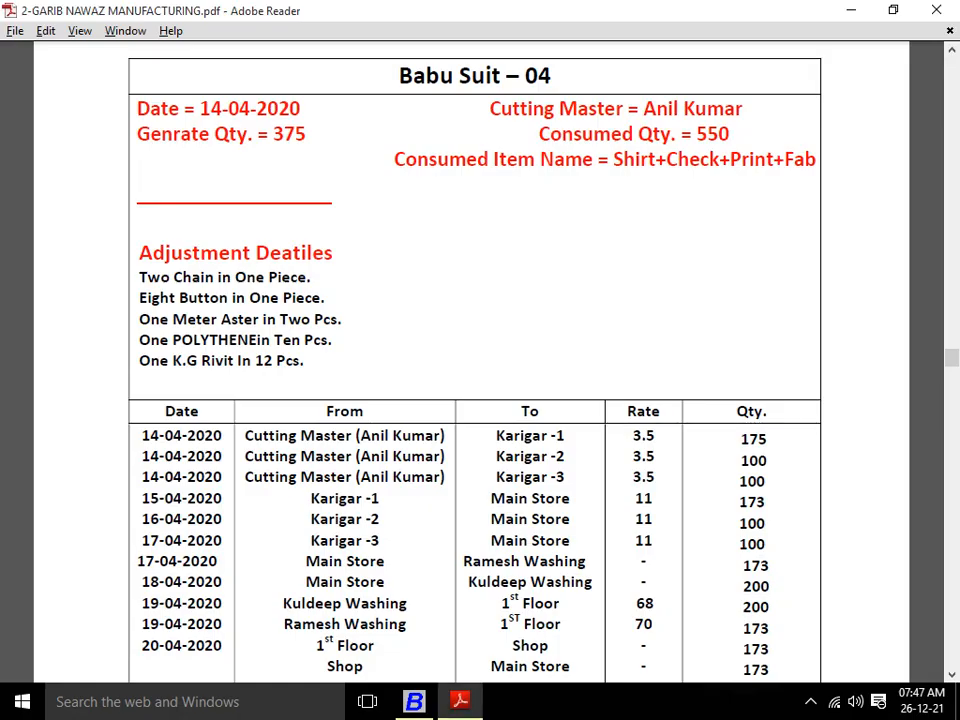
pyautogui.hotkey('alt', 'Tab')
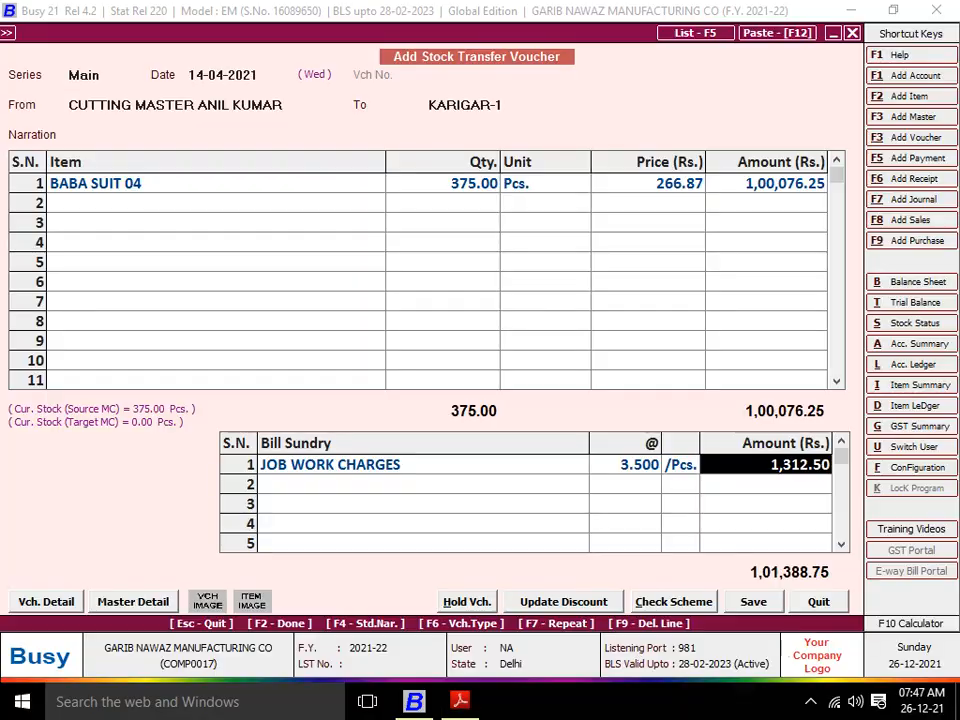
pyautogui.click(443, 183)
pyautogui.write('175')
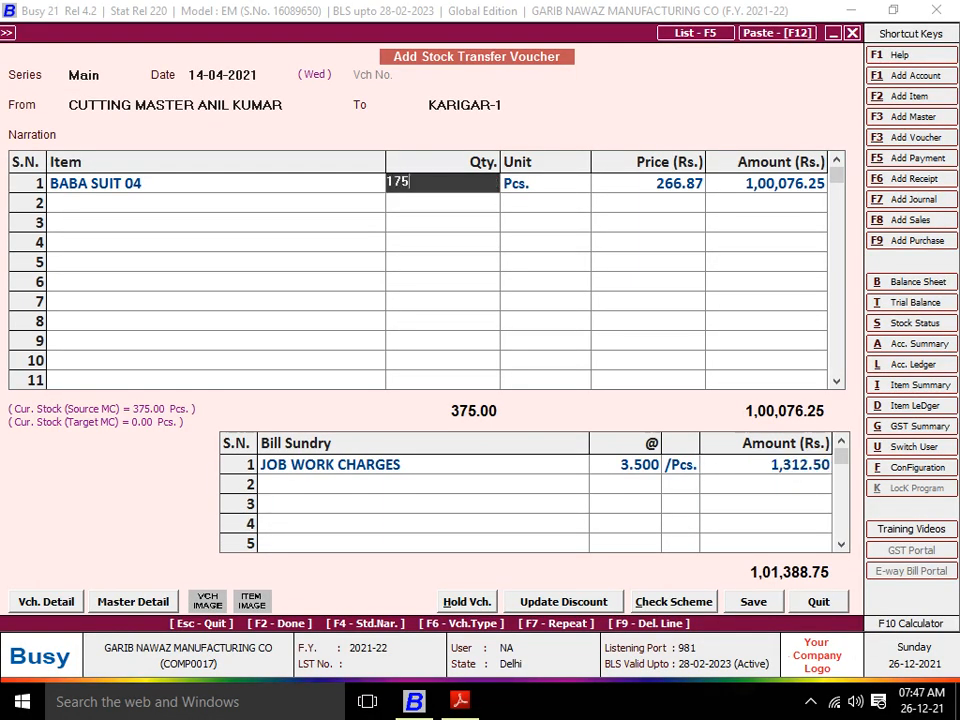
pyautogui.press('Return')
pyautogui.press('Return')
pyautogui.press('Return')
pyautogui.press('Return')
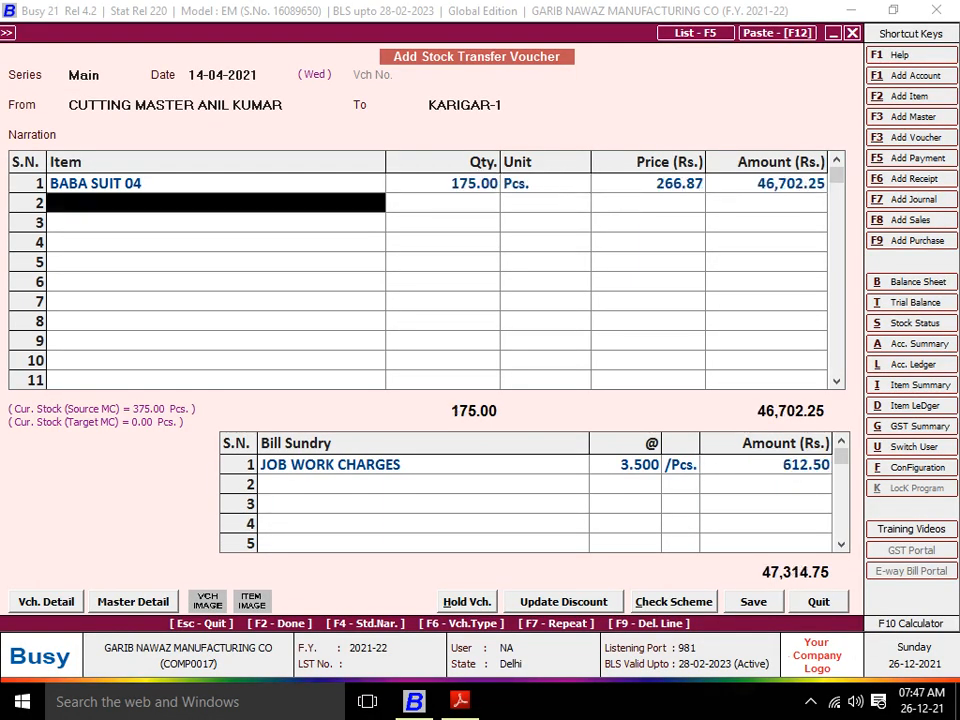
# Check the KARIGAR-1 voucher against the PDF's movement table and save it
pyautogui.press('Return')
pyautogui.press('Left')
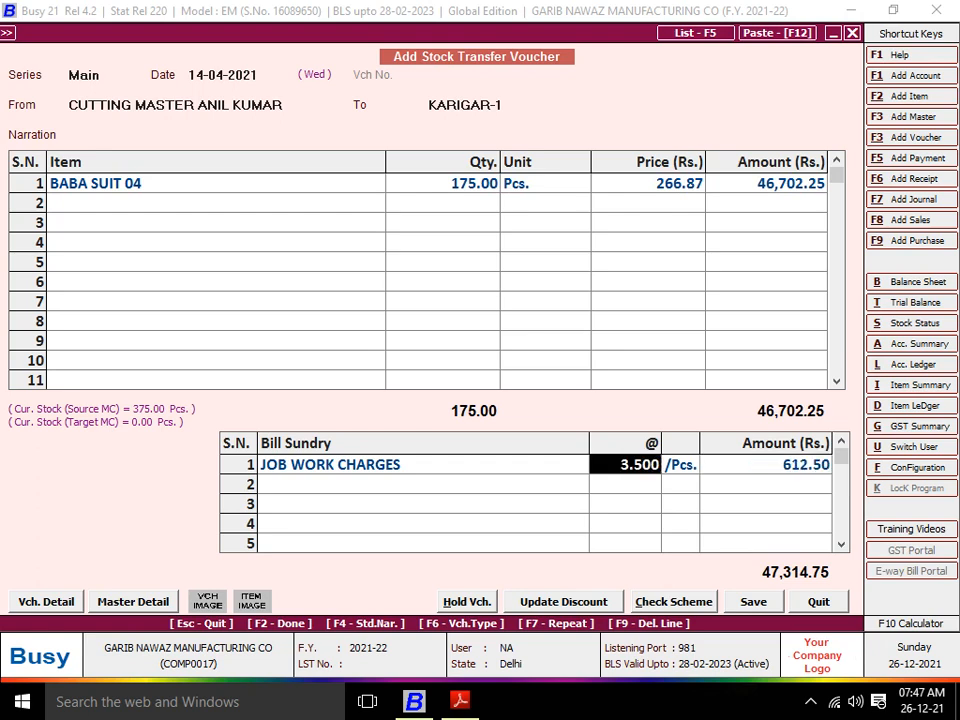
pyautogui.press('F2')
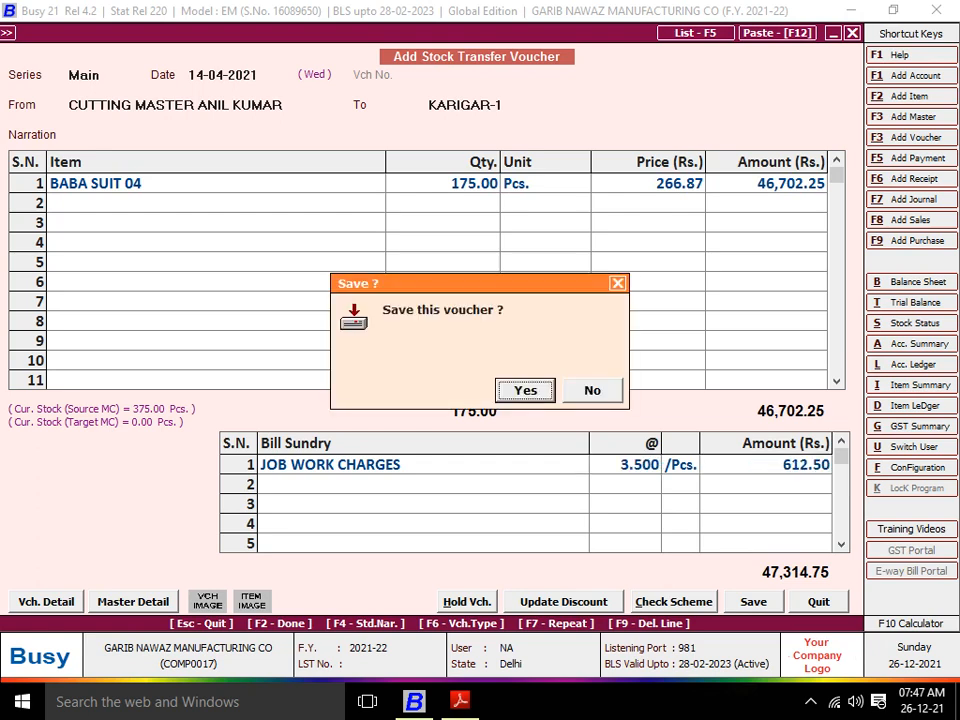
pyautogui.hotkey('alt', 'Tab')
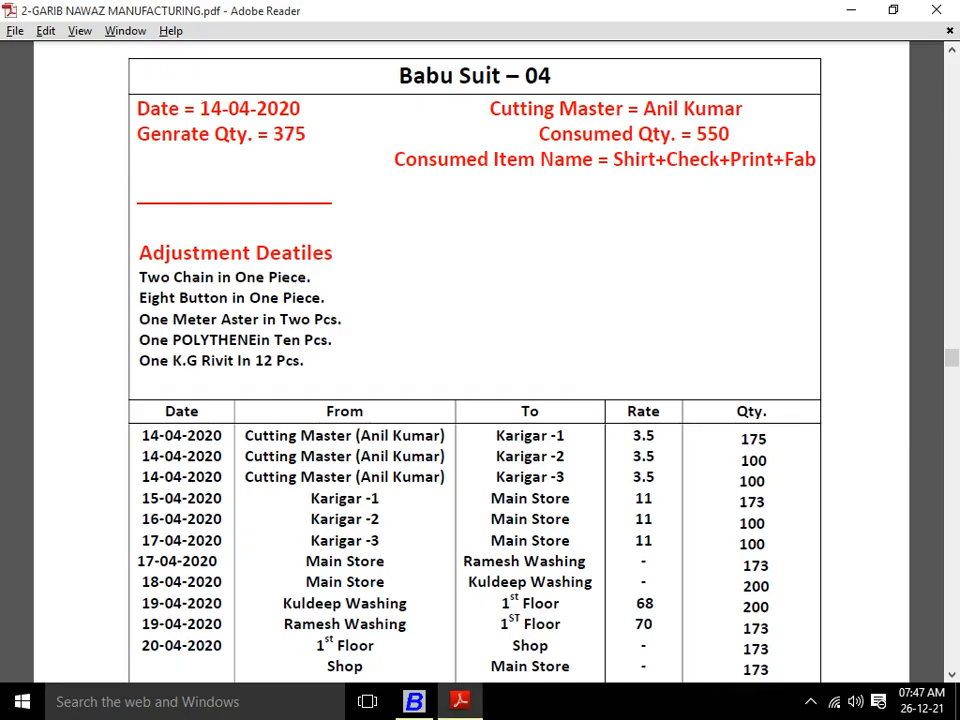
pyautogui.hotkey('alt', 'Tab')
pyautogui.press('Return')
# Keep the date 14-04-2021 on the next voucher, choose the same cutting master as source and KARIGAR-2 as destination
pyautogui.press('Return')
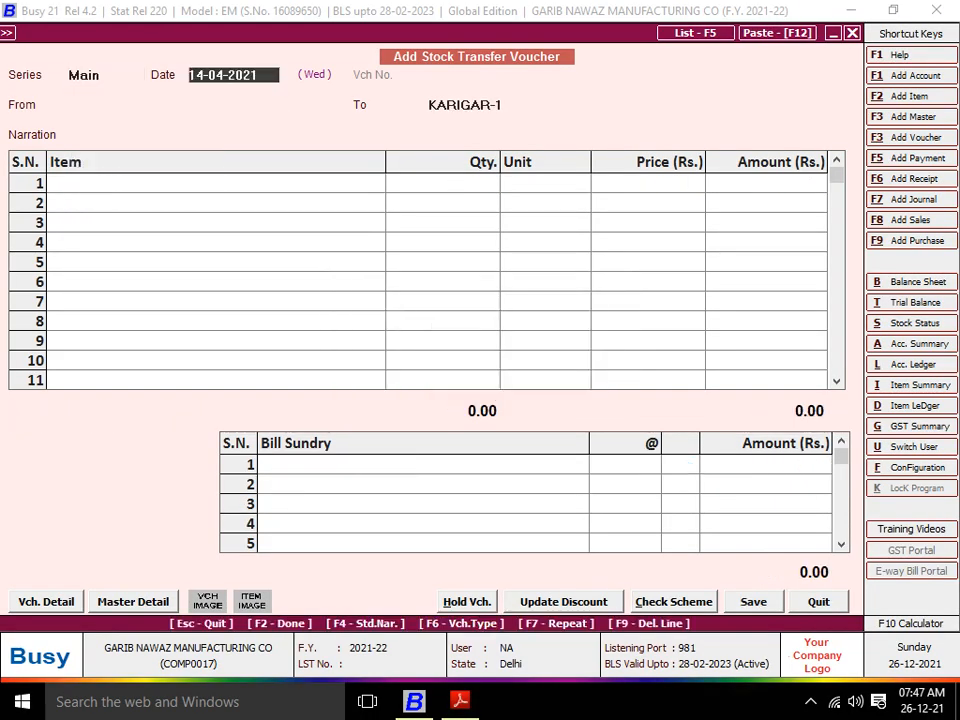
pyautogui.press('Return')
pyautogui.write('CU')
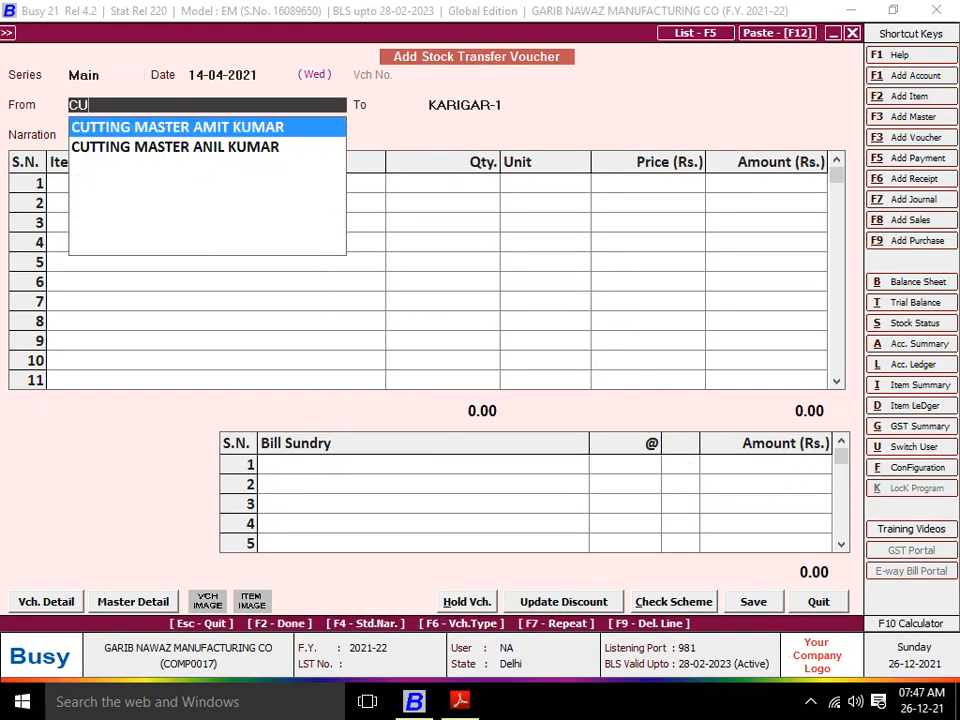
pyautogui.press('Down')
pyautogui.press('Return')
pyautogui.press('Down')
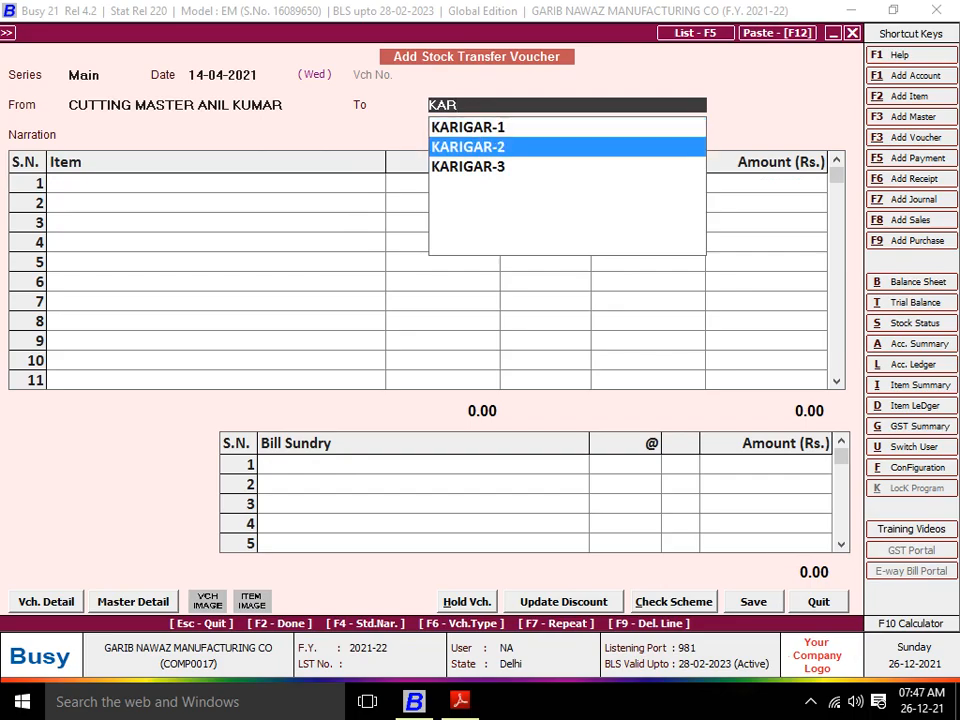
pyautogui.press('Return')
# Add BABA SUIT 04 to the KARIGAR-2 transfer with the PDF's quantity of 100 Pcs
pyautogui.hotkey('alt', 'Tab')
pyautogui.hotkey('alt', 'Tab')
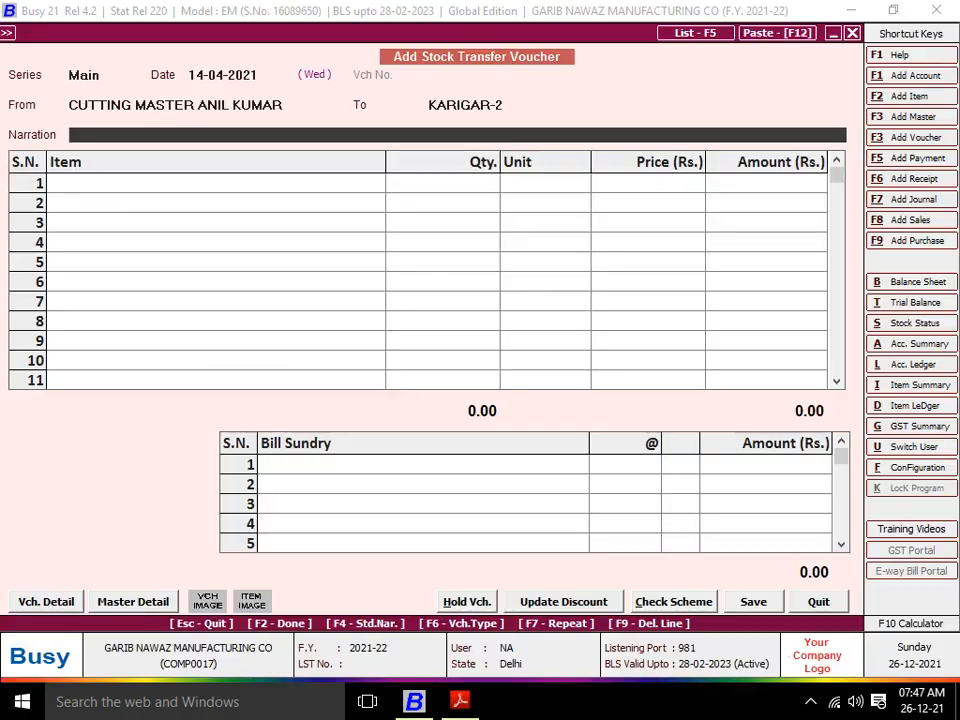
pyautogui.write('BAB')
pyautogui.press('Down')
pyautogui.press('Down')
pyautogui.press('Down')
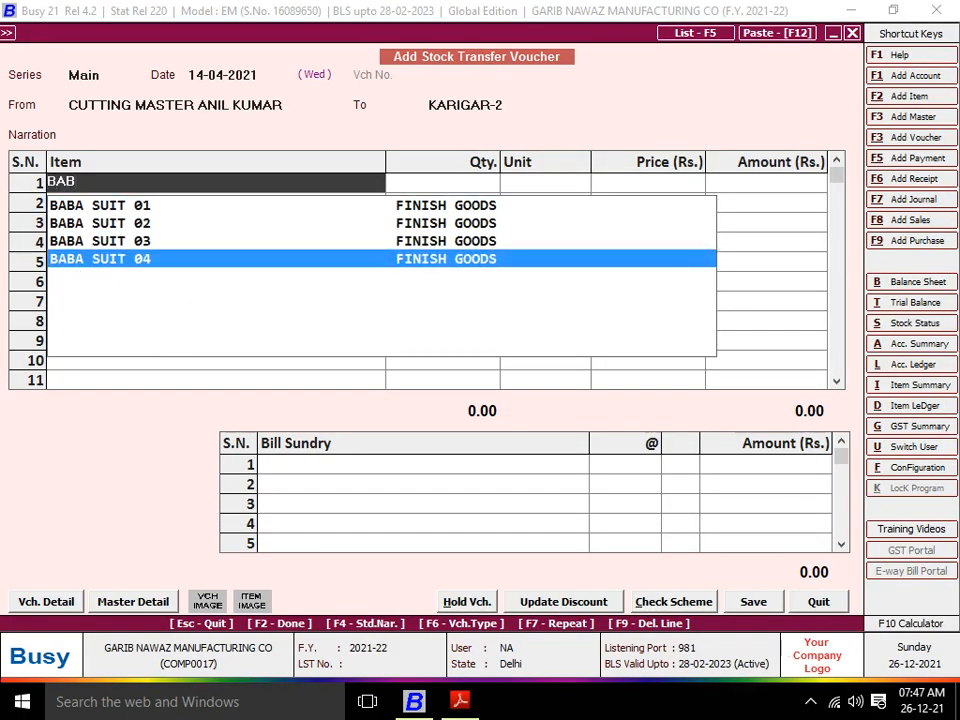
pyautogui.press('Return')
pyautogui.hotkey('alt', 'Tab')
pyautogui.hotkey('alt', 'Tab')
pyautogui.write('100')
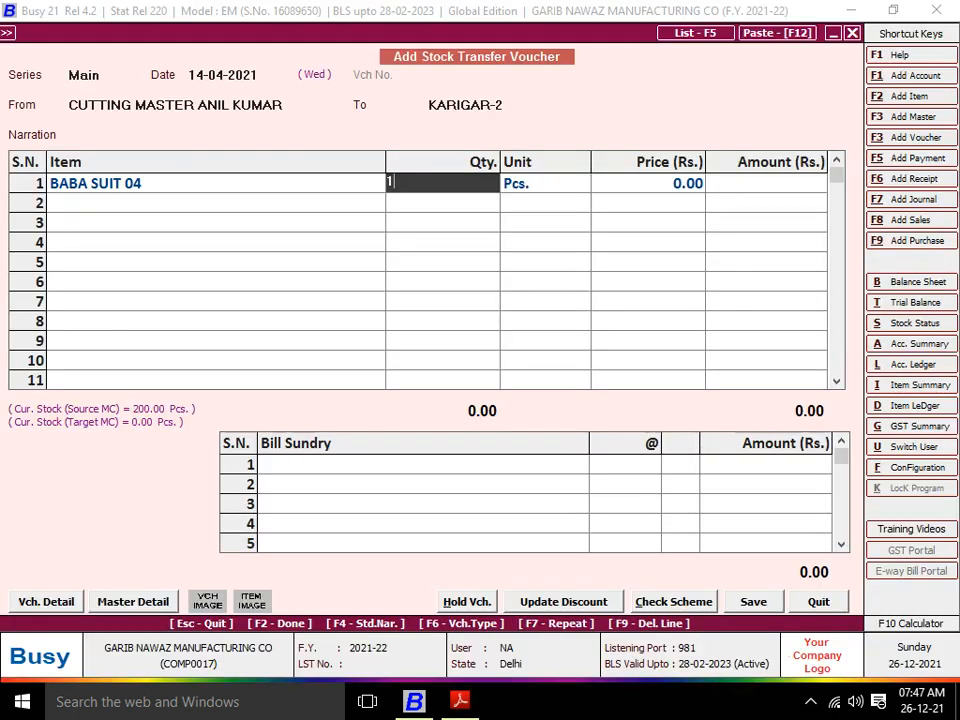
pyautogui.press('Return')
pyautogui.press('Return')
pyautogui.press('Return')
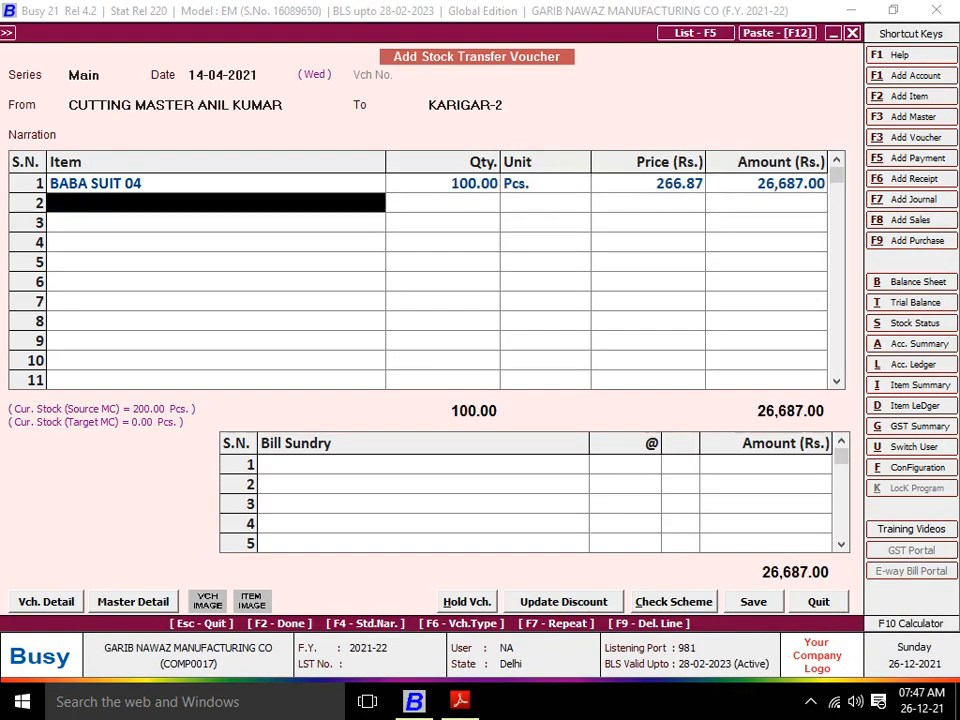
# Apply JOB WORK CHARGES at 3.5 per piece to the KARIGAR-2 transfer and save the voucher
pyautogui.press('Return')
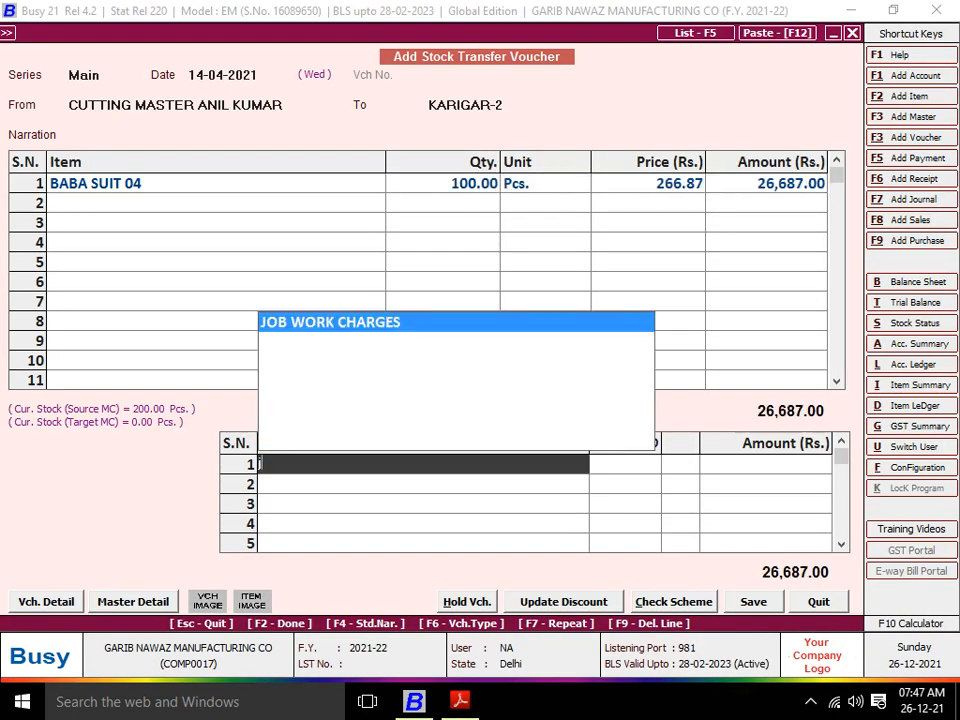
pyautogui.press('Return')
pyautogui.write('3.5')
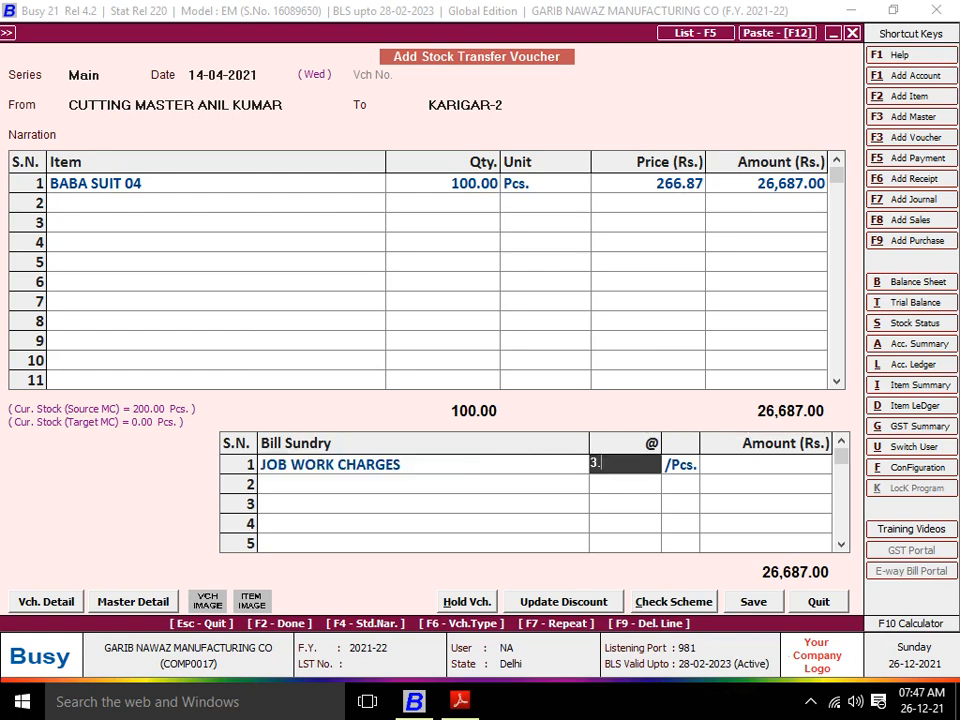
pyautogui.press('Return')
pyautogui.press('Return')
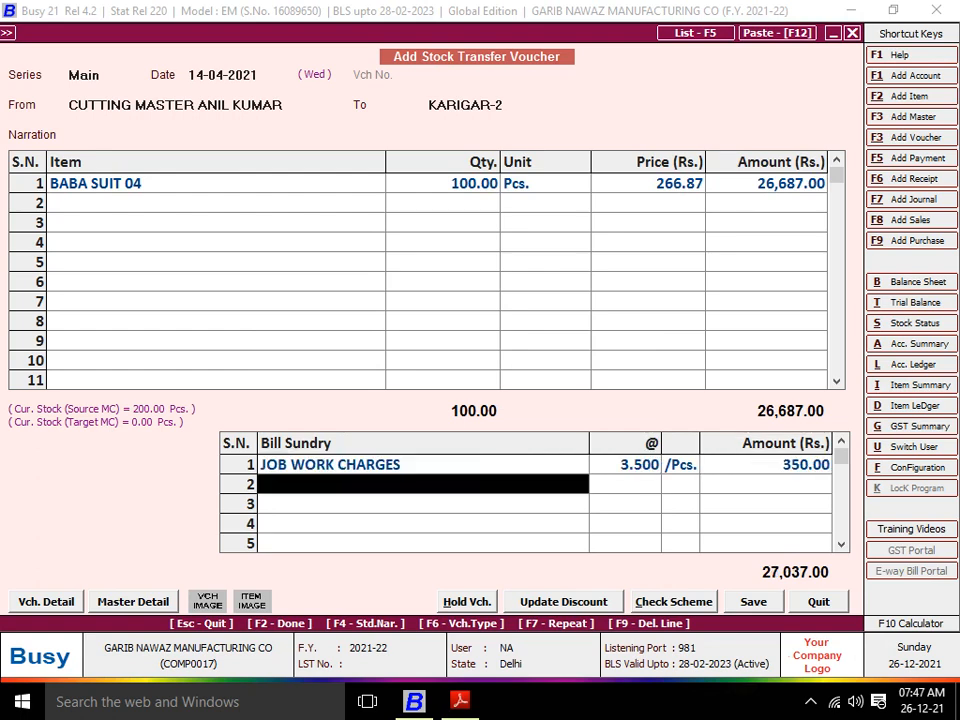
pyautogui.press('Up')
pyautogui.press('Return')
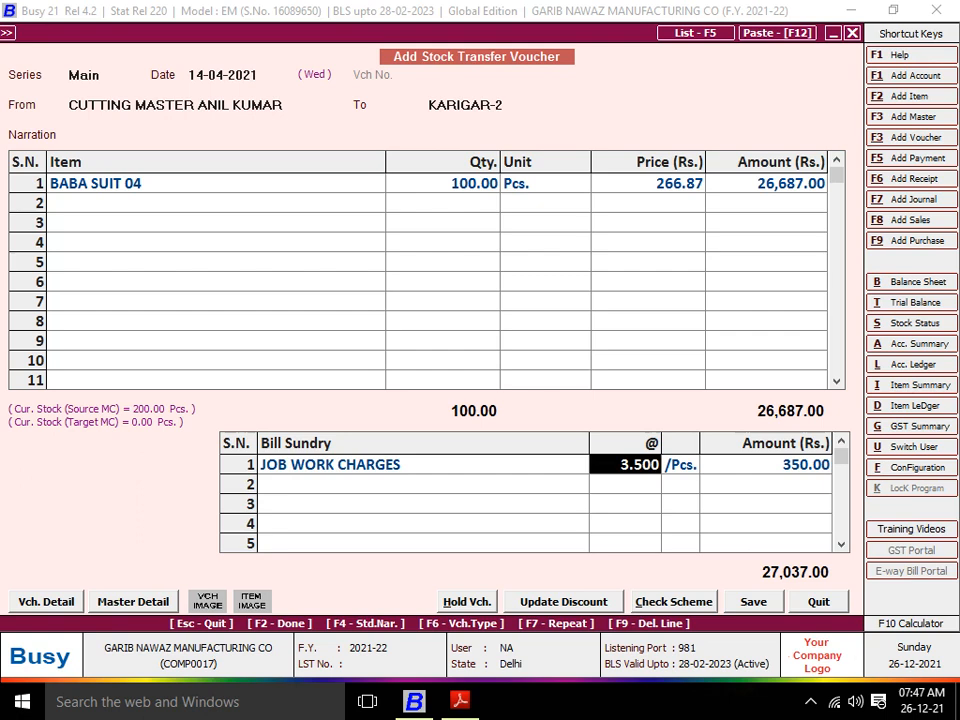
pyautogui.press('F2')
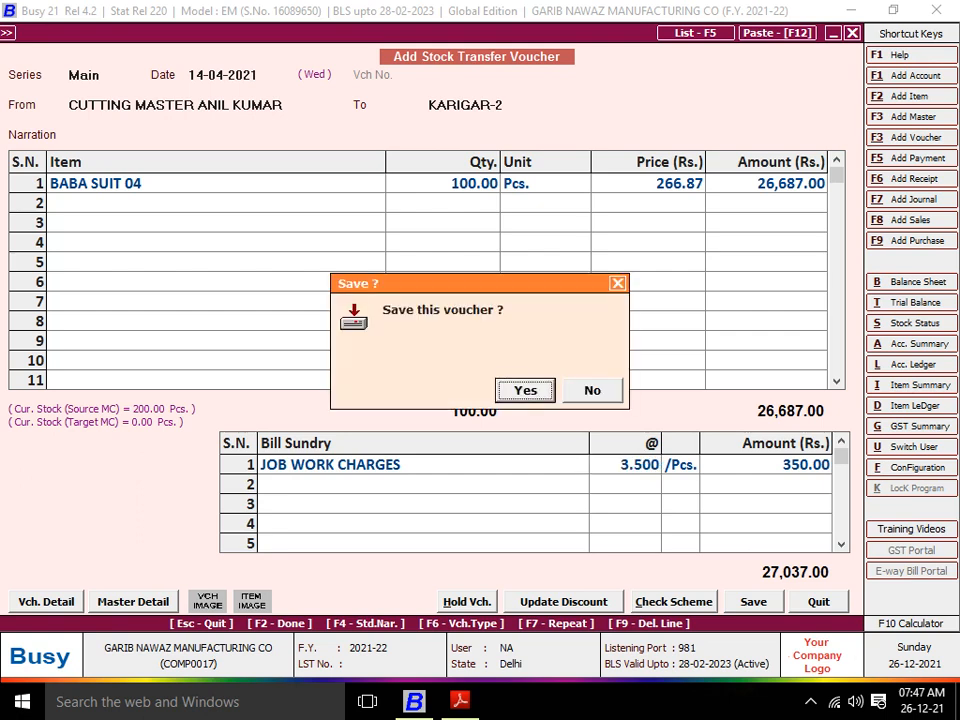
pyautogui.press('Return')
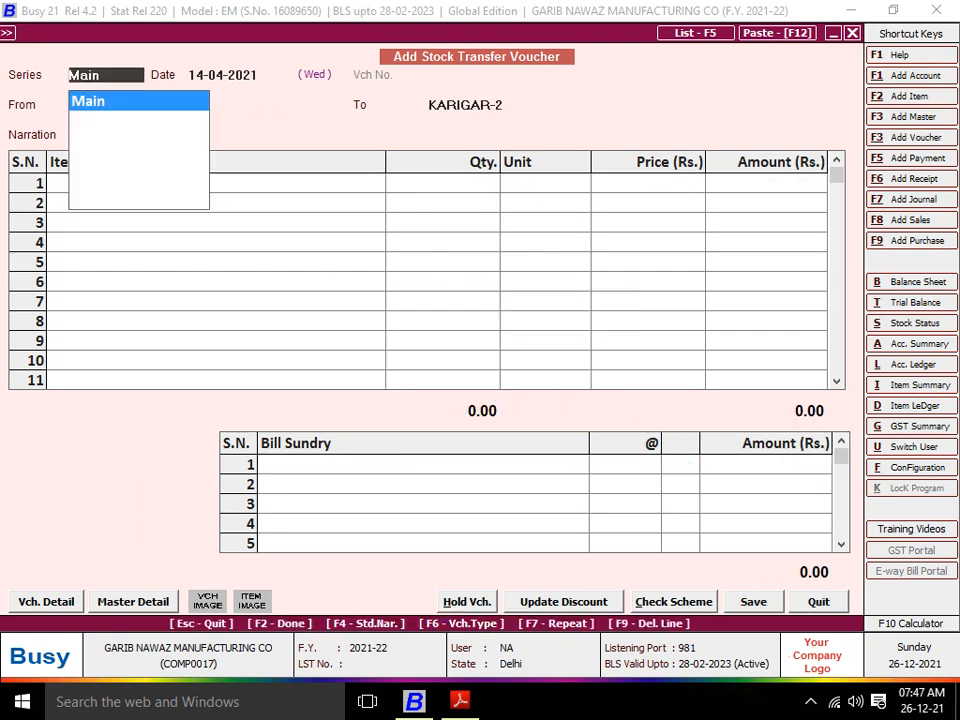
# Keep the date 14-04-2021 on the new voucher, with the same cutting master as source and KARIGAR-3 as destination
pyautogui.press('Return')
pyautogui.press('Return')
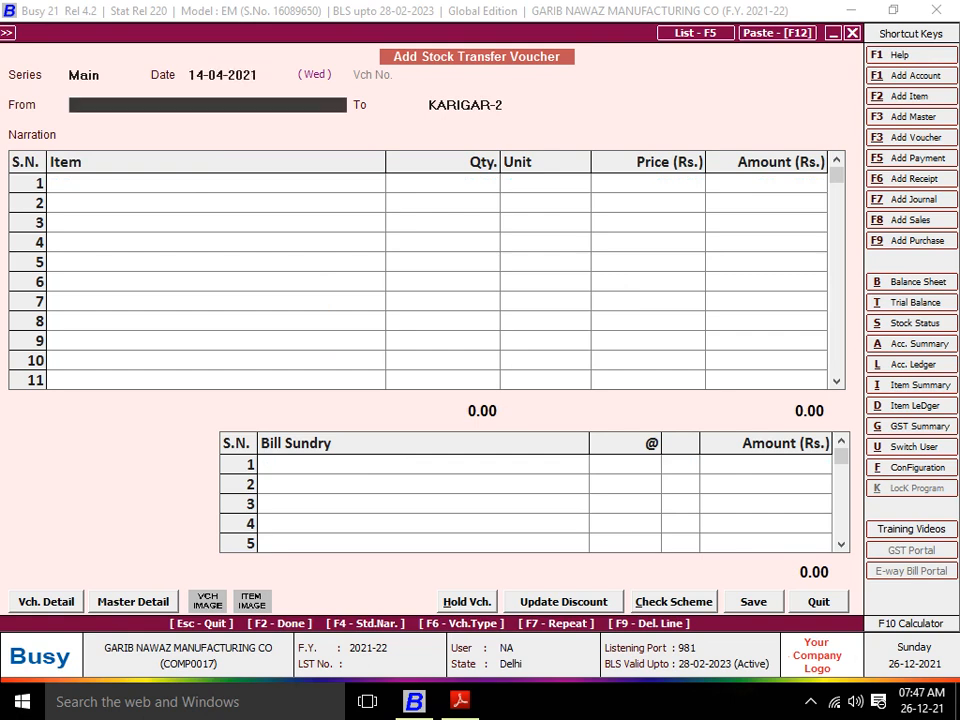
pyautogui.write('CUT')
pyautogui.press('Down')
pyautogui.press('Return')
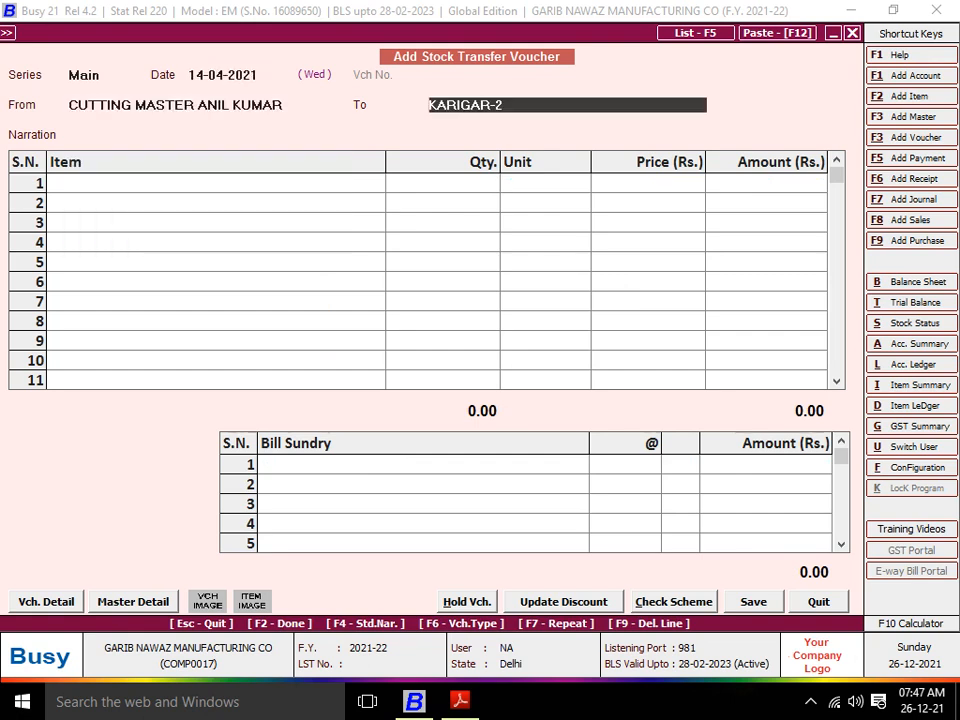
pyautogui.write('KARIG')
pyautogui.press('Down')
pyautogui.press('Down')
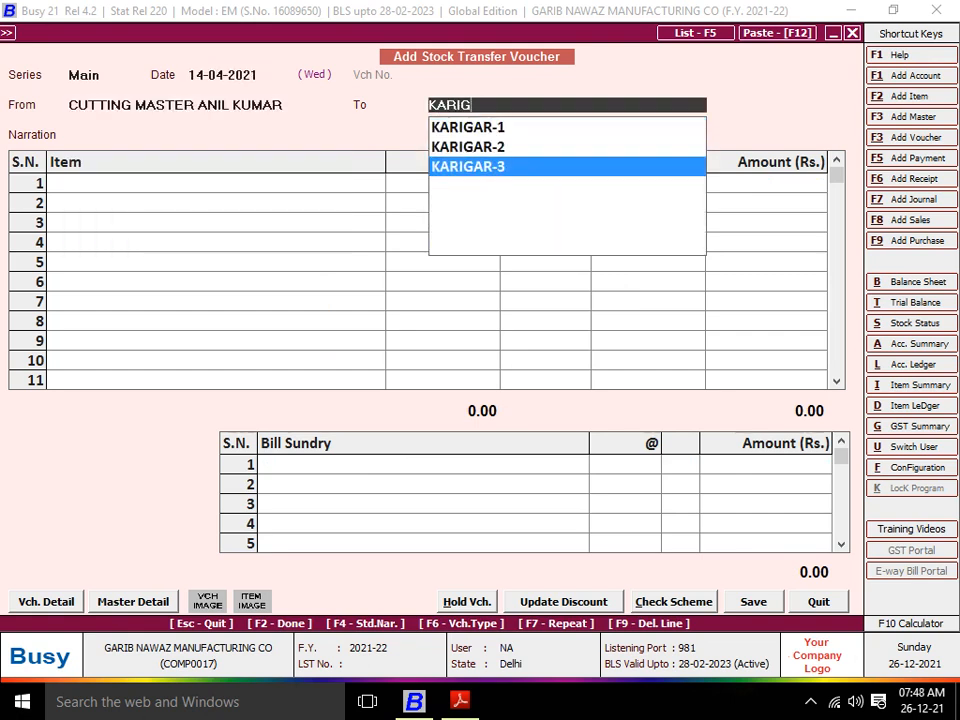
pyautogui.press('Return')
# Add BABA SUIT 04 to the KARIGAR-3 transfer with a quantity of 100 Pcs
pyautogui.write('BAB')
pyautogui.press('Down')
pyautogui.press('Down')
pyautogui.press('Down')
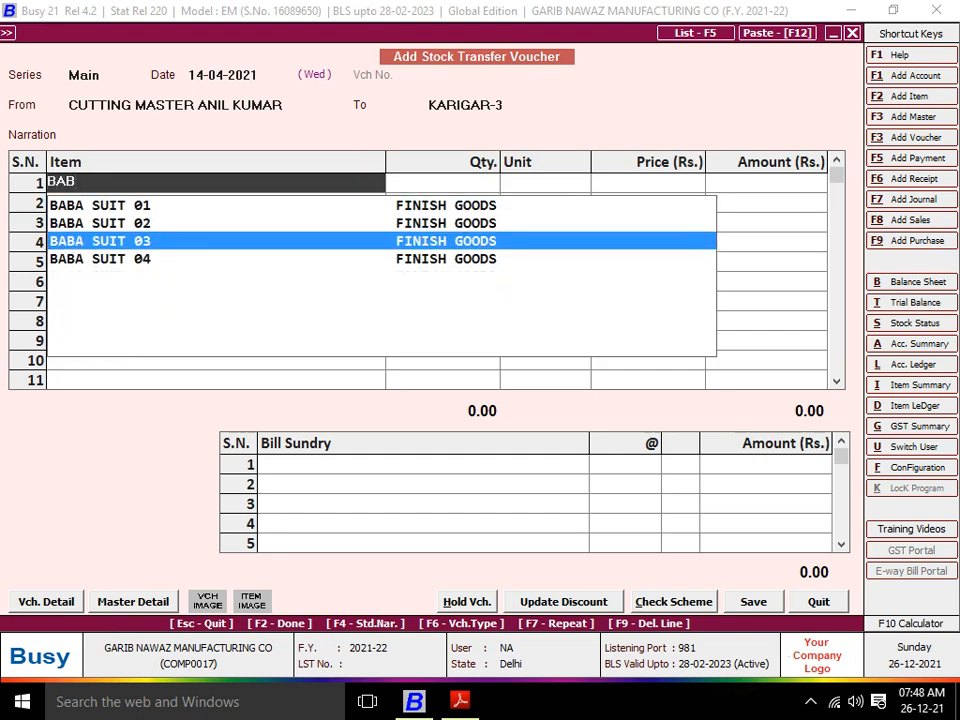
pyautogui.press('Return')
pyautogui.write('100')
pyautogui.press('Return')
pyautogui.press('Return')
pyautogui.press('Return')
pyautogui.press('Return')
pyautogui.press('Return')
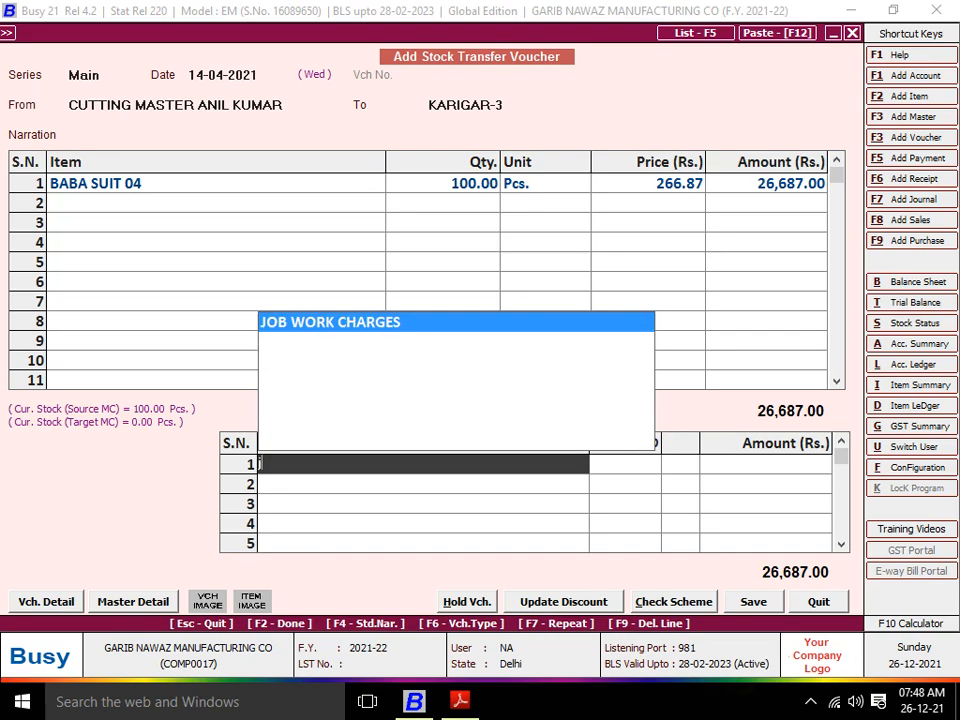
# Apply the PDF's 3.50 per piece rate as JOB WORK CHARGES on the KARIGAR-3 transfer and save the voucher
pyautogui.press('Return')
pyautogui.press('Return')
pyautogui.hotkey('alt', 'Tab')
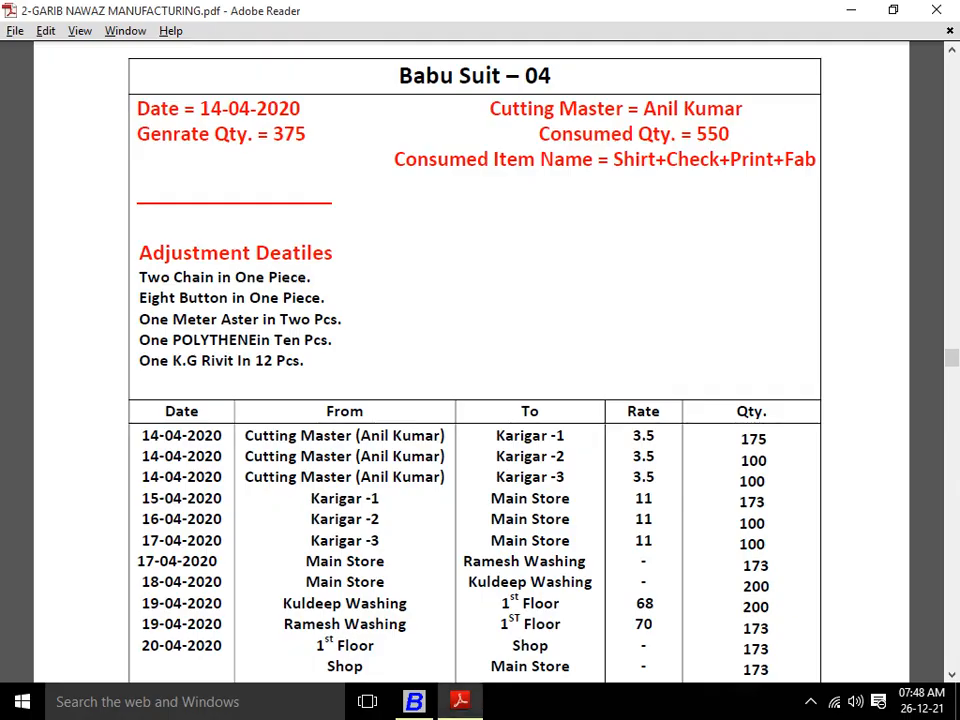
pyautogui.hotkey('alt', 'Tab')
pyautogui.write('3.50')
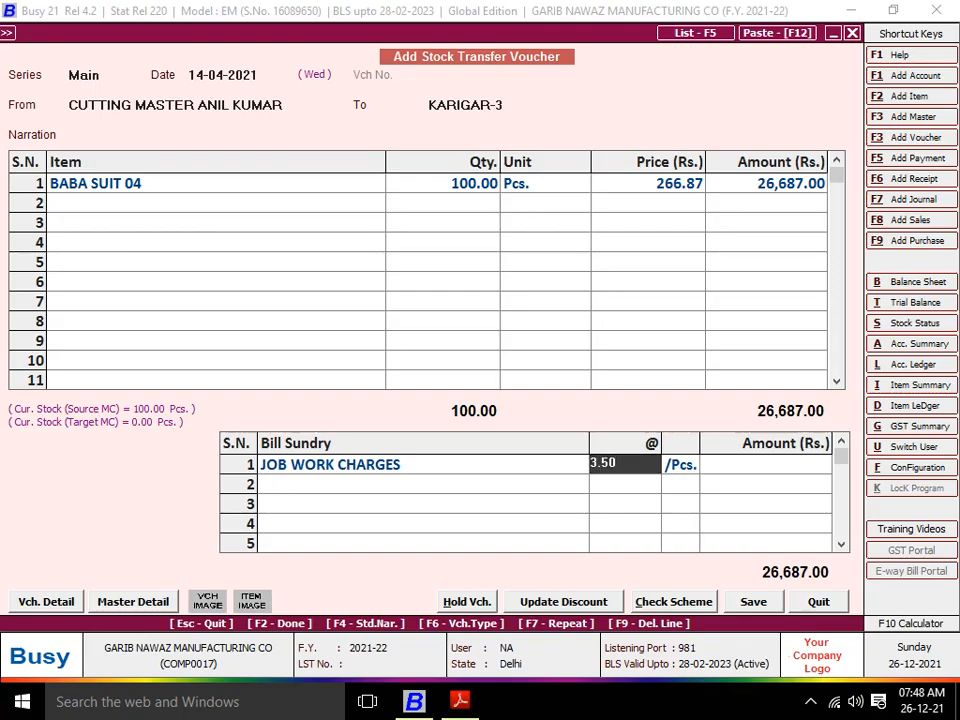
pyautogui.press('Return')
pyautogui.press('Return')
pyautogui.press('Return')
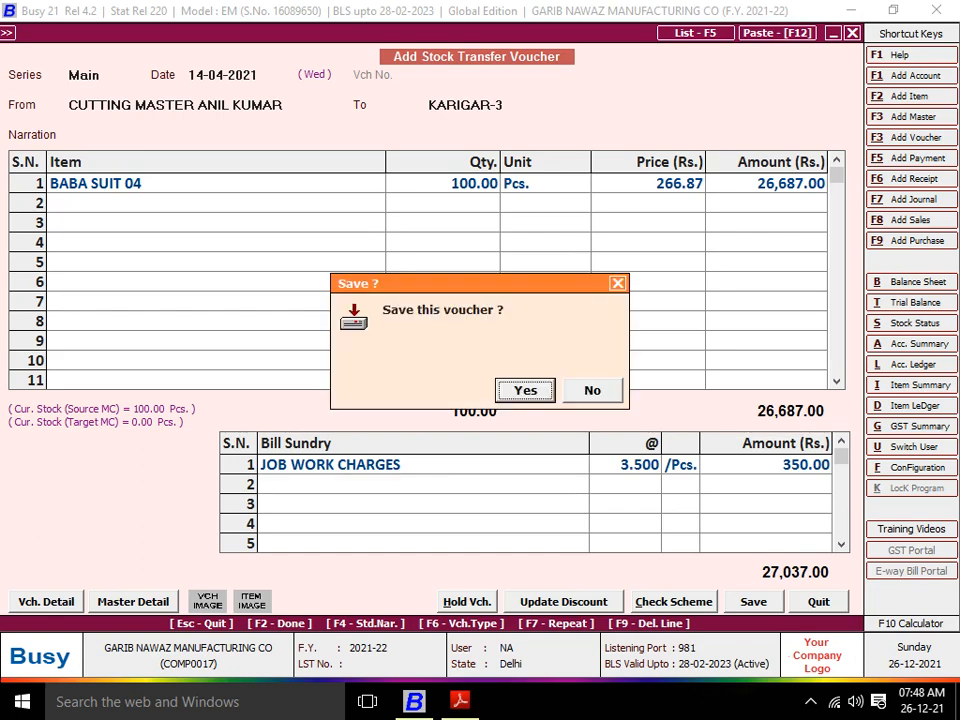
pyautogui.press('Return')
# Following the PDF's movement table, date the next voucher 15-04-2021 and transfer from KARIGAR-1 to Main Store
pyautogui.press('Return')
pyautogui.hotkey('alt', 'Tab')
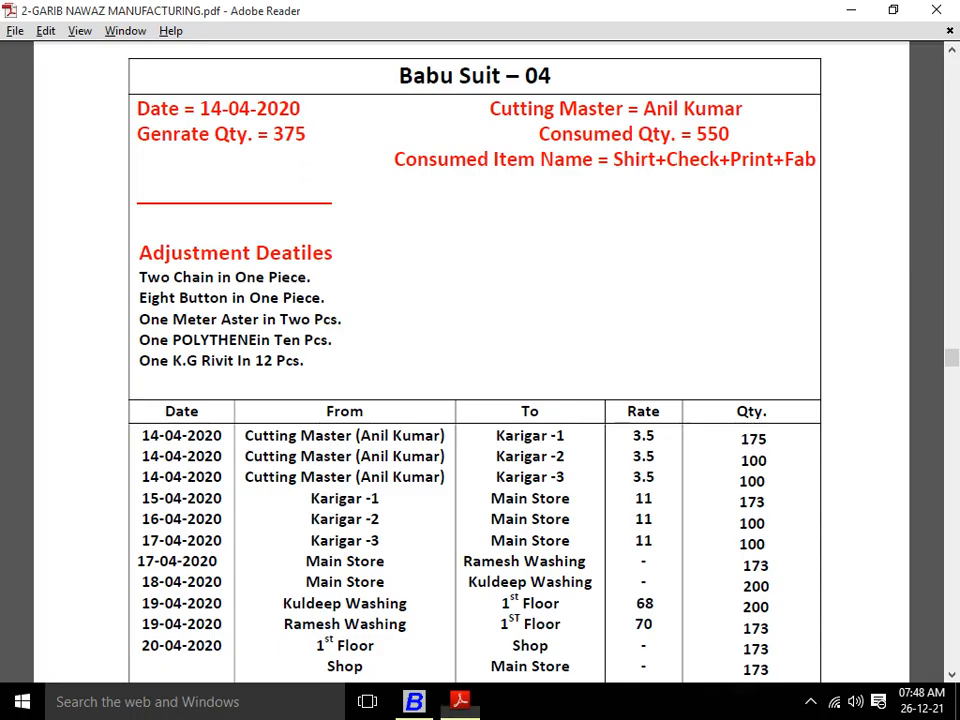
pyautogui.scroll(-2, 480, 360)
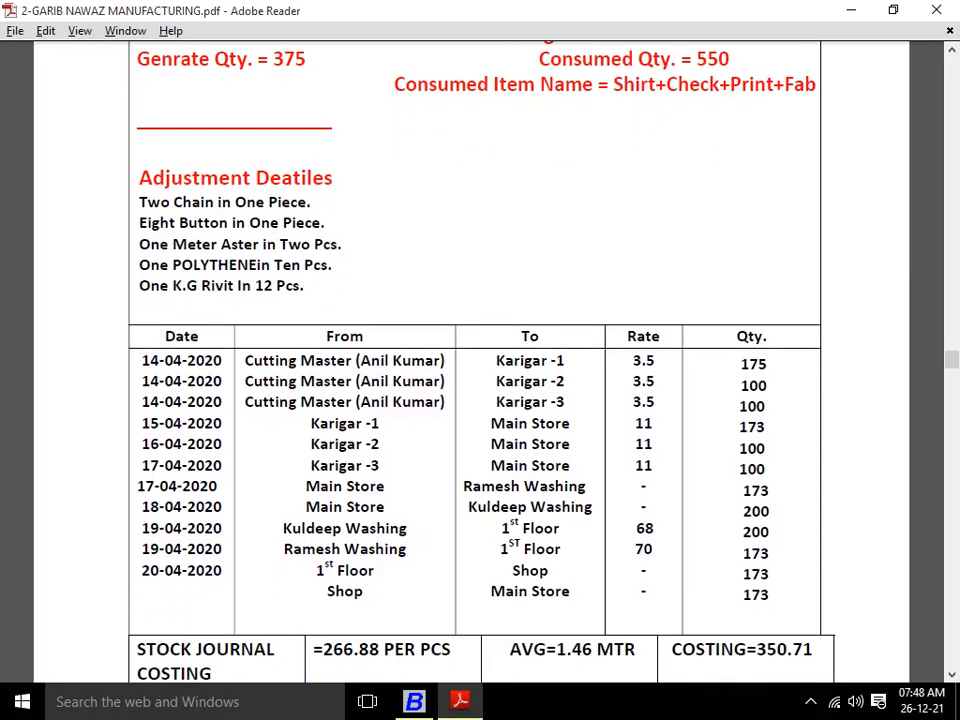
pyautogui.hotkey('alt', 'Tab')
pyautogui.write('15')
pyautogui.press('Return')
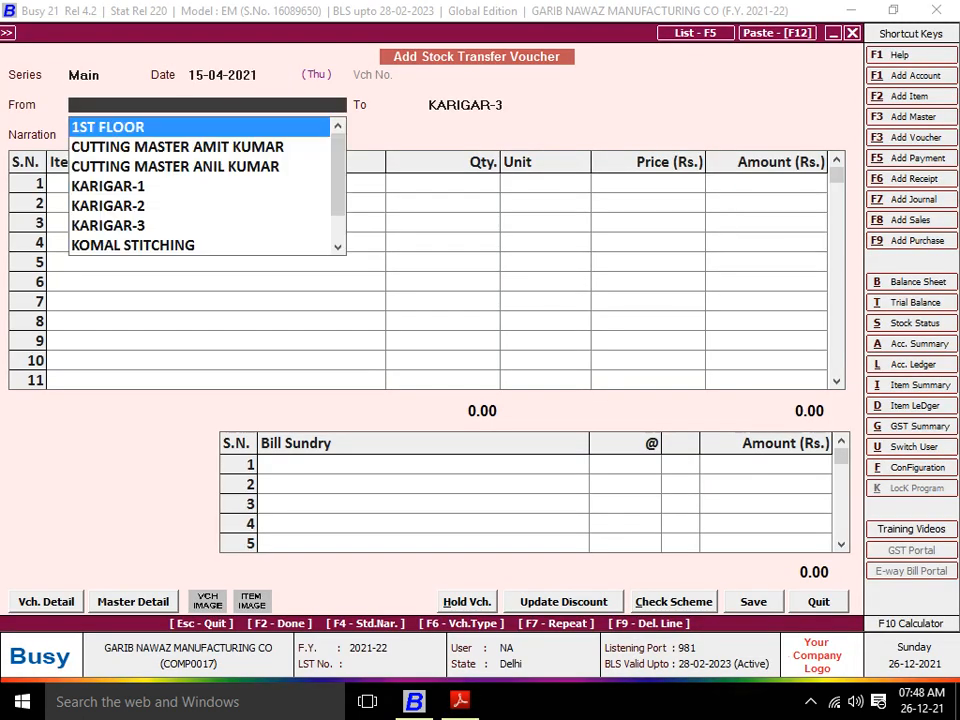
pyautogui.write('KAR')
pyautogui.press('Return')
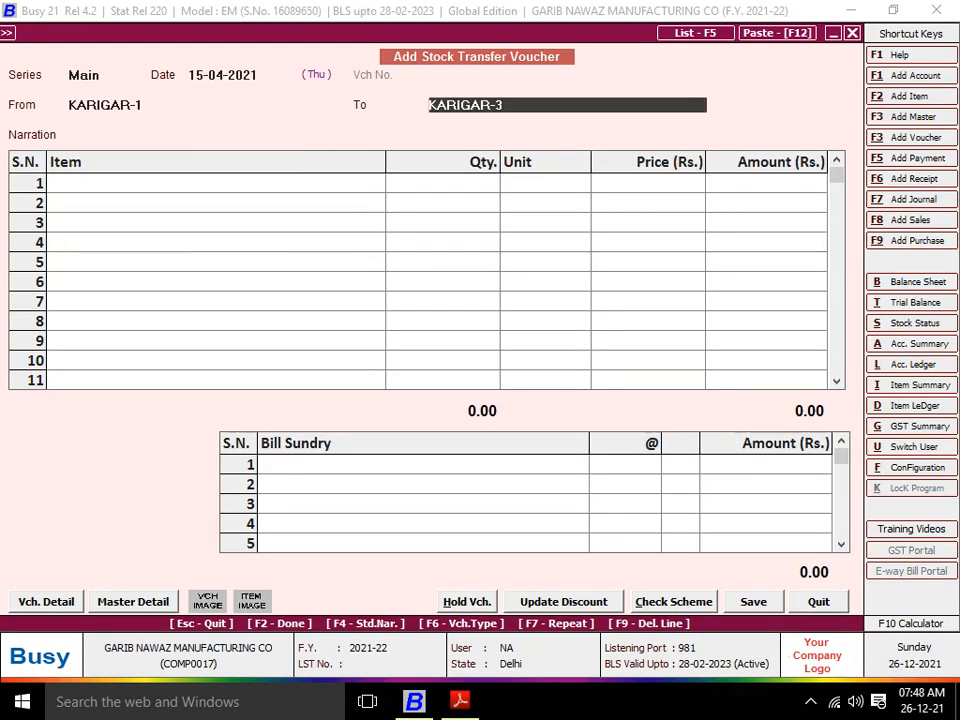
pyautogui.hotkey('alt', 'Tab')
pyautogui.hotkey('alt', 'Tab')
pyautogui.write('MA')
pyautogui.press('Return')
pyautogui.press('Return')
# Add BABA SUIT 04 to the KARIGAR-1 to Main Store transfer with a quantity of 175 Pcs
pyautogui.write('BAB')
pyautogui.press('Down')
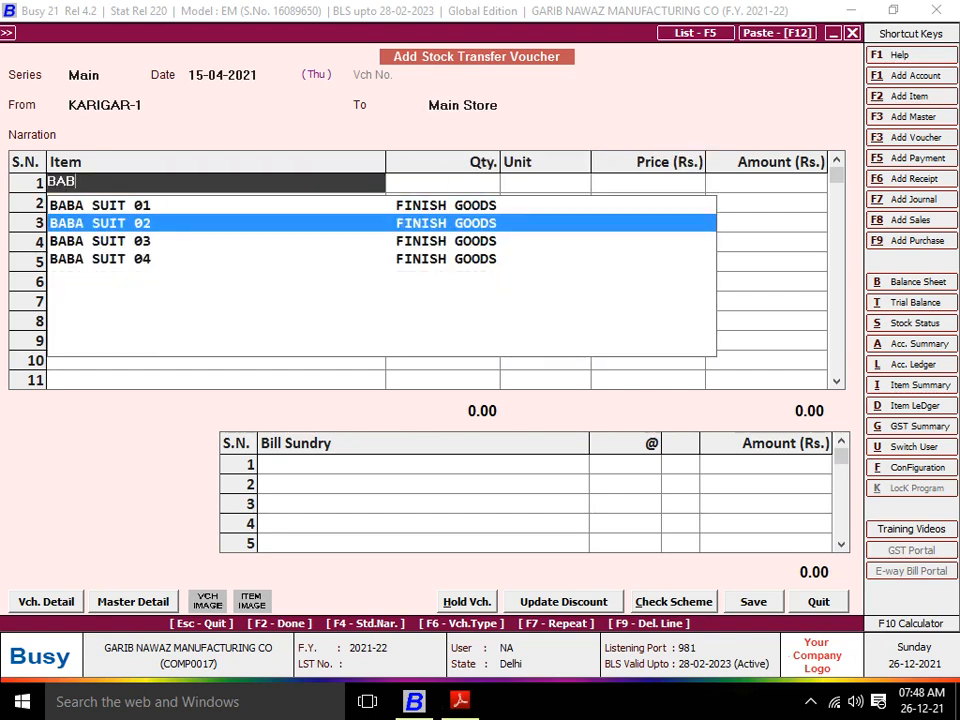
pyautogui.press('Down')
pyautogui.press('Down')
pyautogui.press('Return')
pyautogui.write('175')
pyautogui.press('Return')
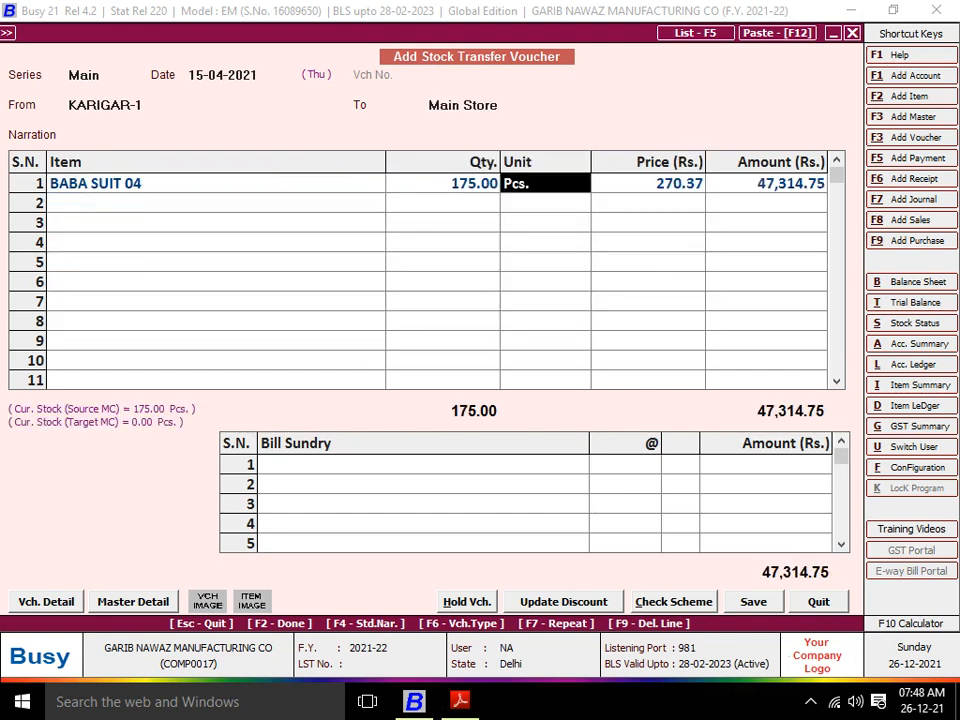
pyautogui.press('Return')
# Check the PDF's quantity for the KARIGAR-1 transfer and correct the BABA SUIT 04 quantity to 173 Pcs
pyautogui.hotkey('alt', 'Tab')
pyautogui.hotkey('alt', 'Tab')
pyautogui.hotkey('shift', 'Tab')
pyautogui.write('173')
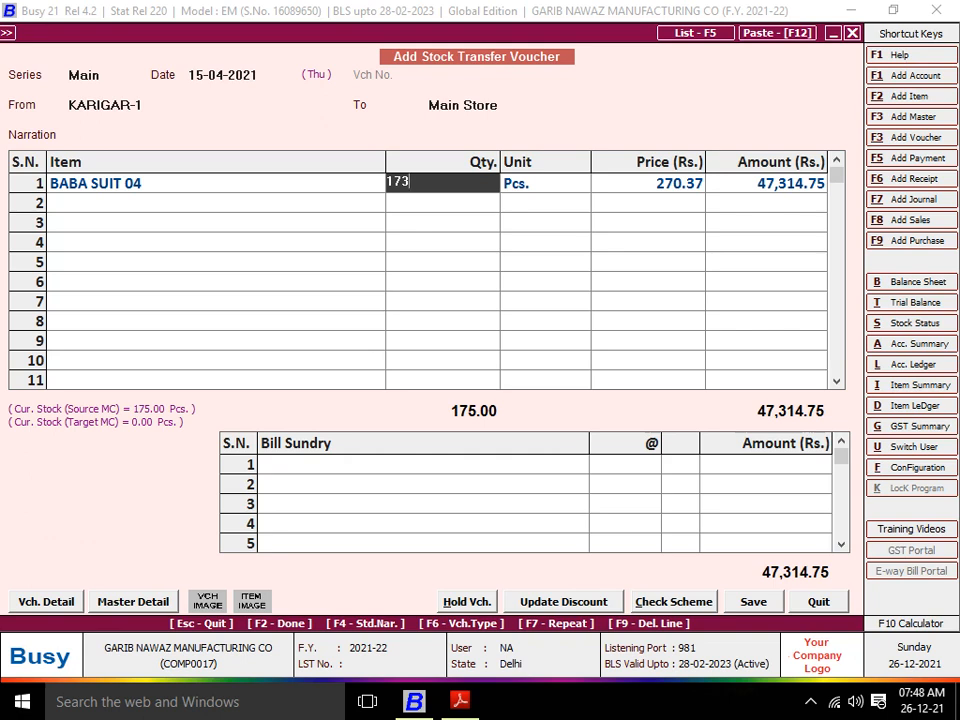
pyautogui.press('Return')
pyautogui.press('Return')
pyautogui.press('Return')
pyautogui.press('Return')
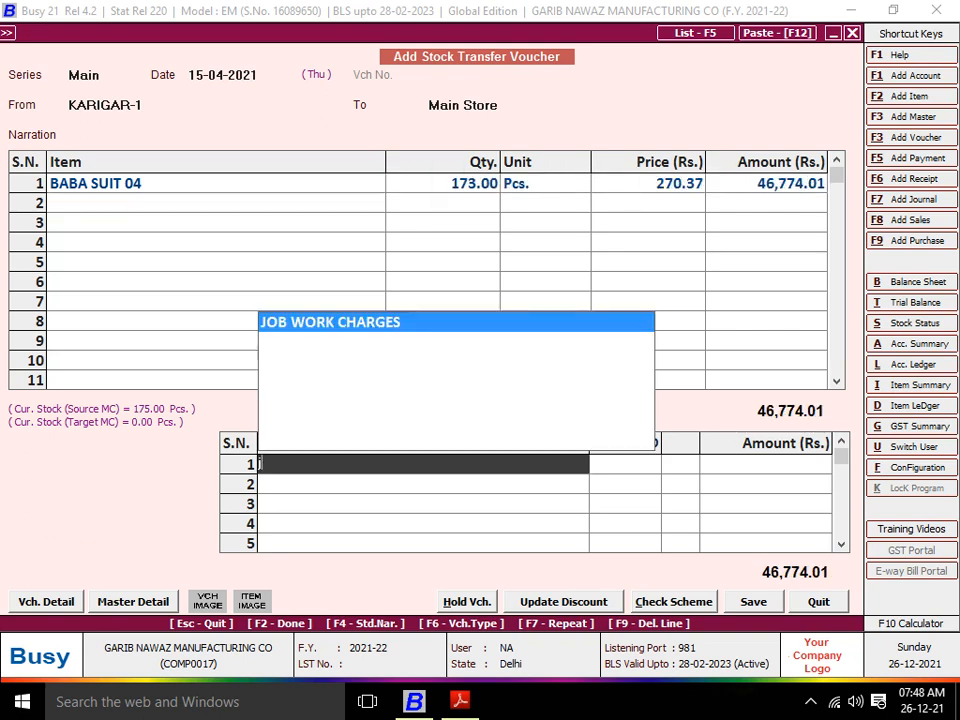
# Apply JOB WORK CHARGES at the PDF's rate of 11 per piece to the KARIGAR-1 transfer and save the voucher
pyautogui.press('Return')
pyautogui.hotkey('alt', 'Tab')
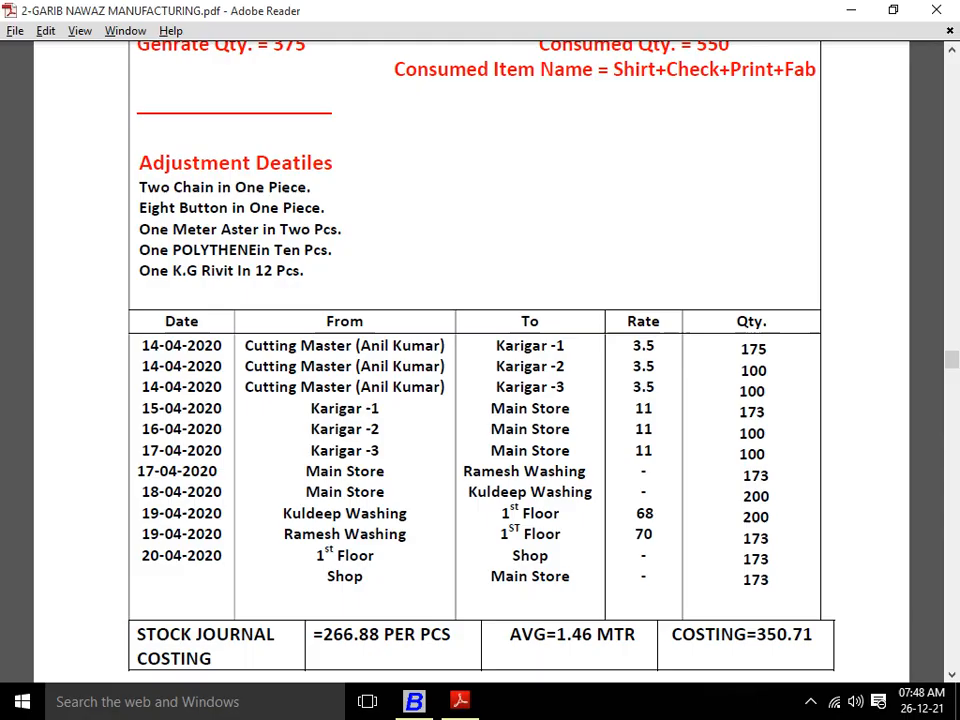
pyautogui.hotkey('alt', 'Tab')
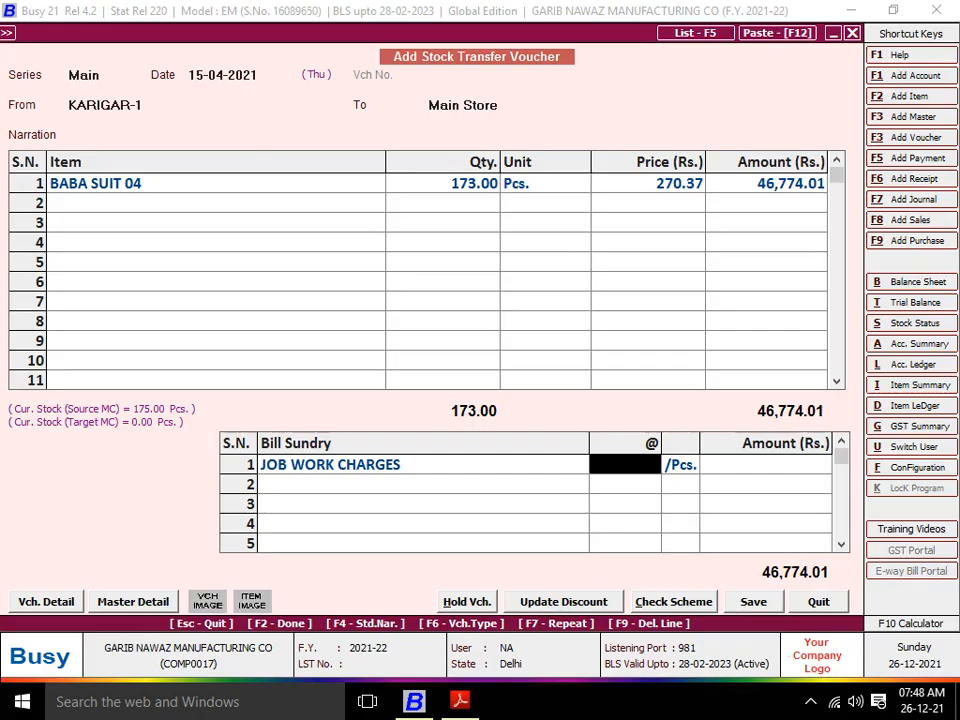
pyautogui.write('11')
pyautogui.press('Return')
pyautogui.press('F2')
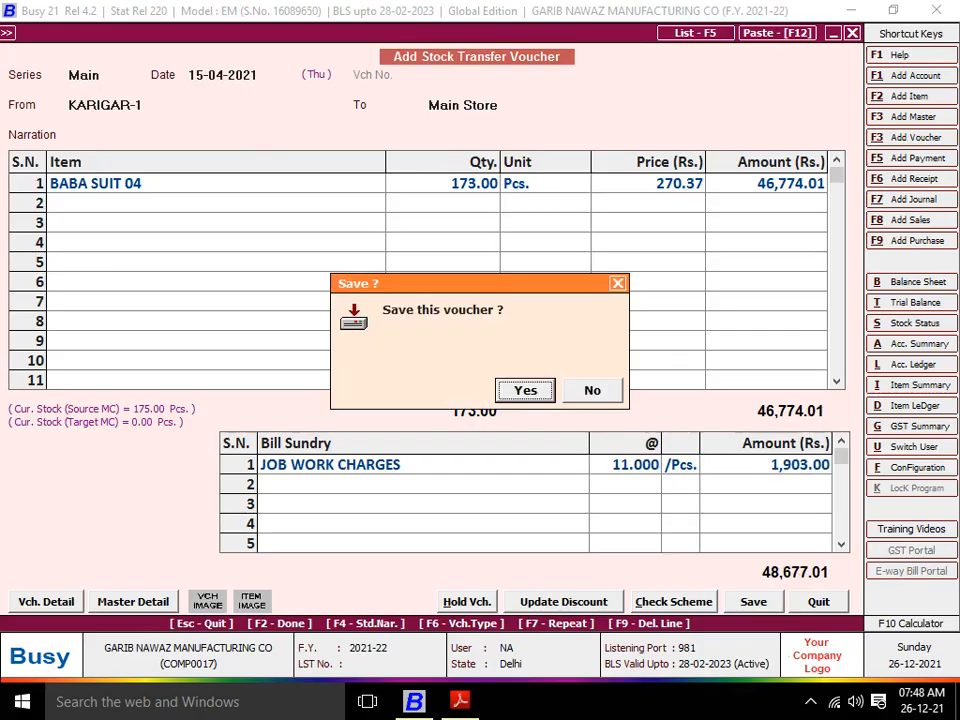
pyautogui.press('Return')
# Keep the date 15-04-2021 on the next voucher and choose KARIGAR-2 as source with Main Store as destination
pyautogui.press('Return')
pyautogui.press('Return')
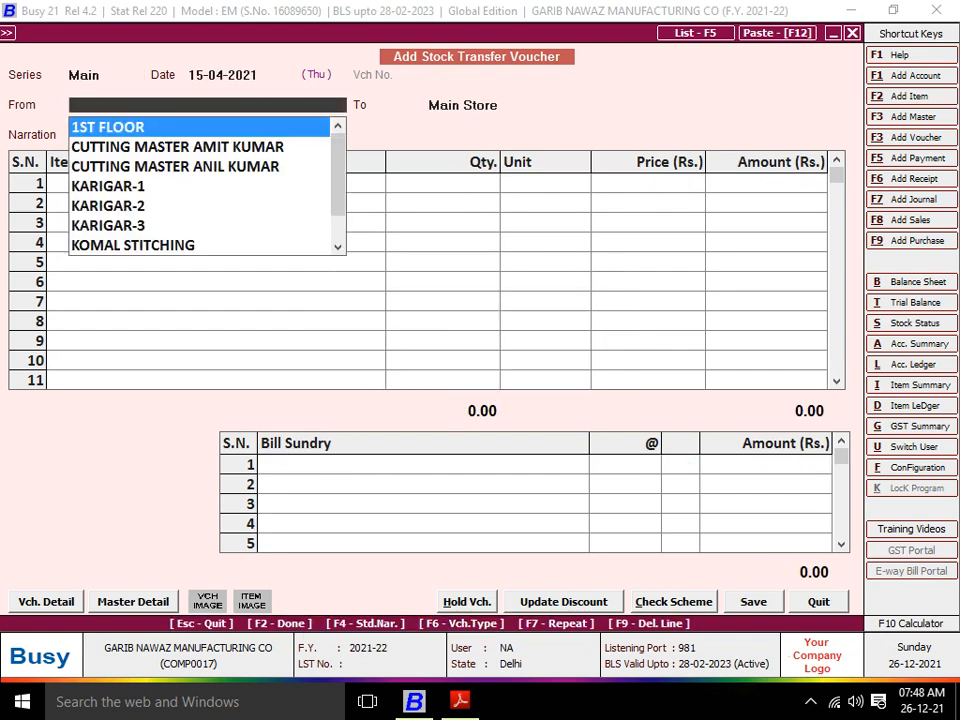
pyautogui.write('KARI')
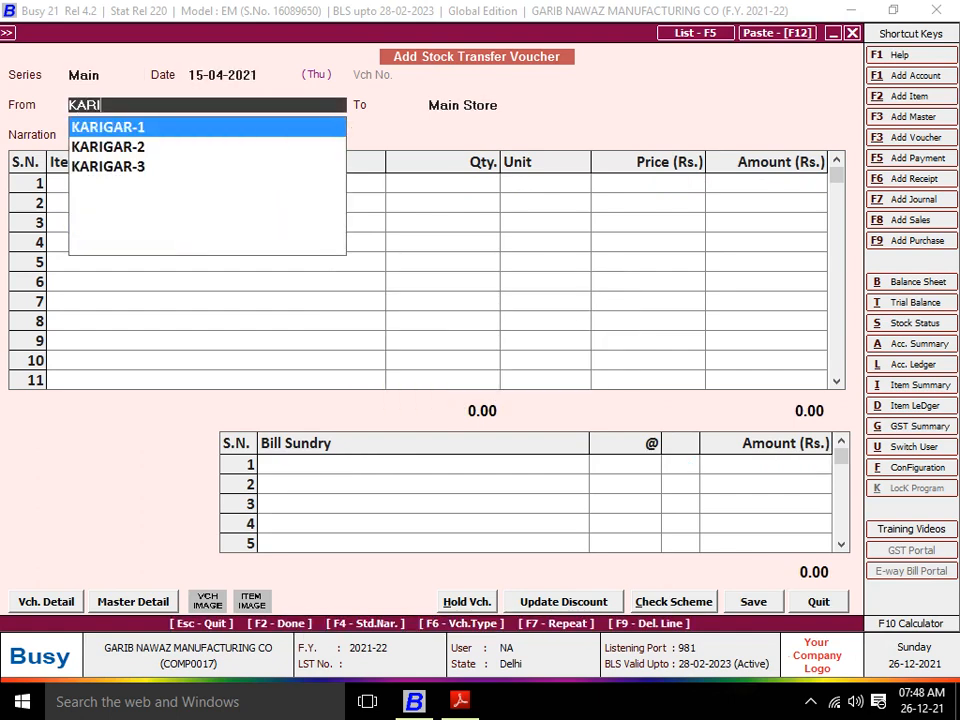
pyautogui.press('Down')
pyautogui.press('Return')
pyautogui.press('Return')
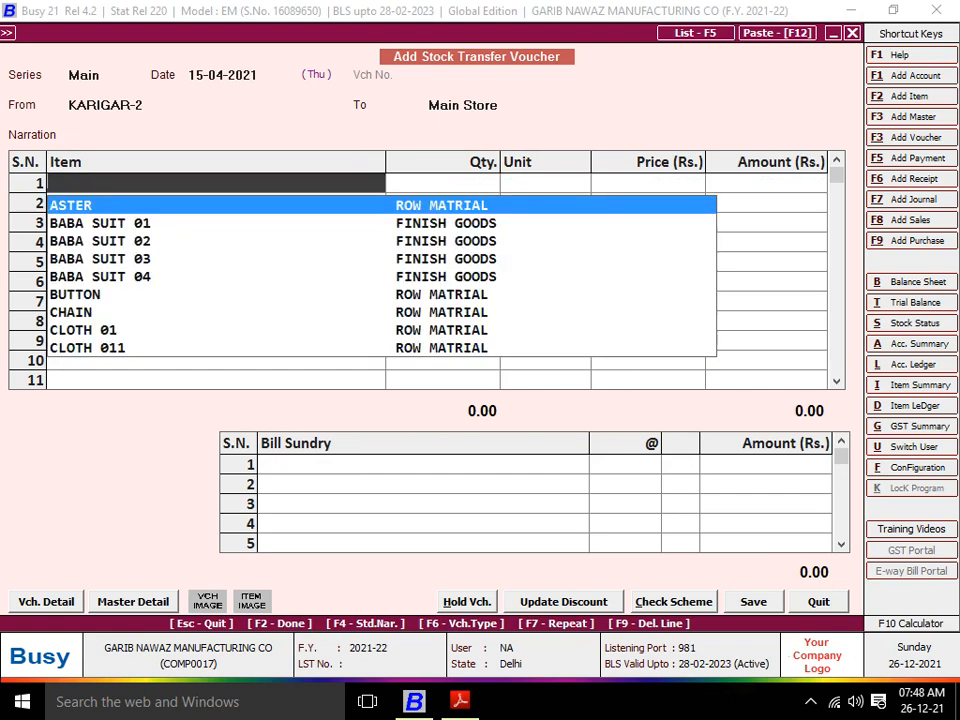
# Add BABA SUIT 04 to the KARIGAR-2 to Main Store transfer with a quantity of 100 Pcs
pyautogui.press('Down')
pyautogui.press('Down')
pyautogui.press('Down')
pyautogui.press('Down')
pyautogui.press('Return')
pyautogui.write('100')
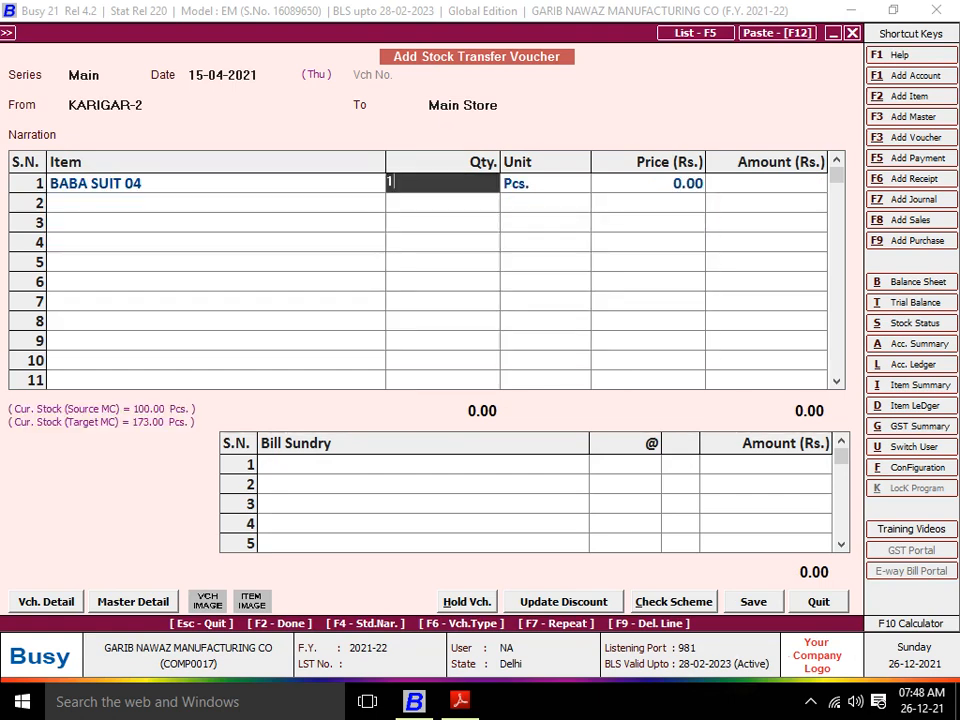
pyautogui.press('Return')
pyautogui.press('Return')
pyautogui.press('Return')
pyautogui.press('Return')
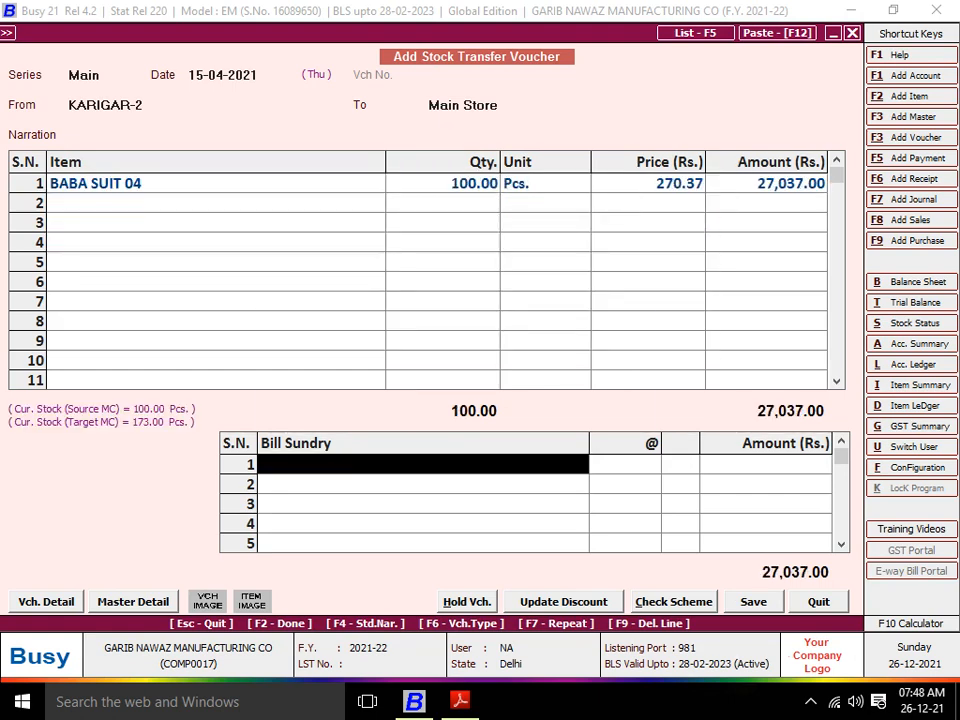
# Apply JOB WORK CHARGES at 11 per piece to the KARIGAR-2 to Main Store transfer and save the voucher
pyautogui.press('Return')
pyautogui.write('11')
pyautogui.press('Return')
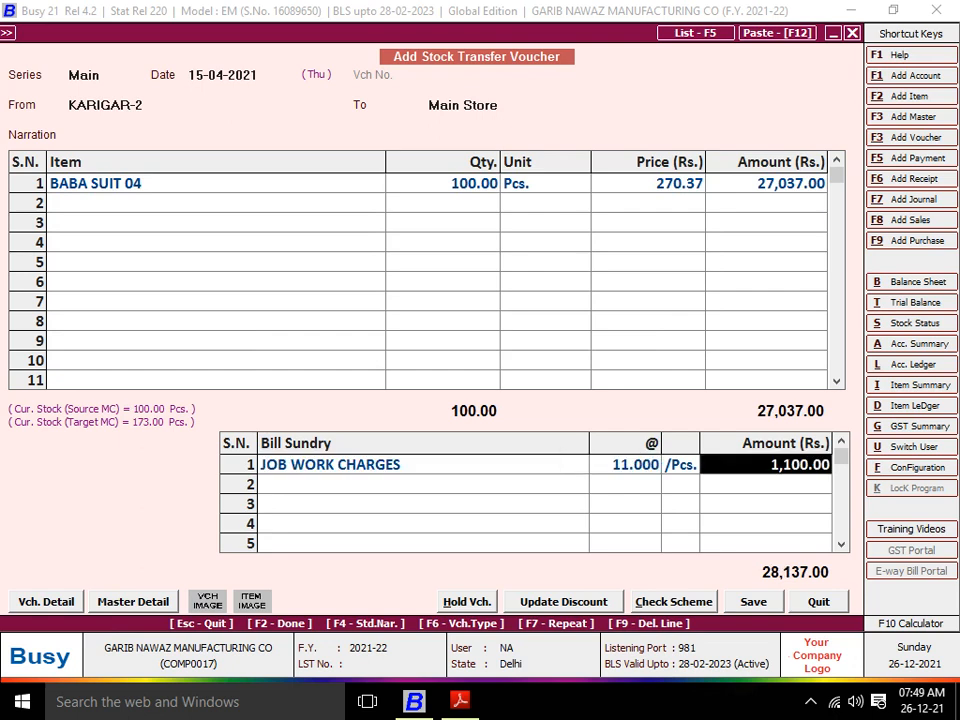
pyautogui.press('Return')
pyautogui.press('Return')
pyautogui.press('Return')
# Keep the date 15-04-2021 on the next voucher and choose KARIGAR-3 as source with Main Store as destination
pyautogui.press('Return')
pyautogui.press('Return')
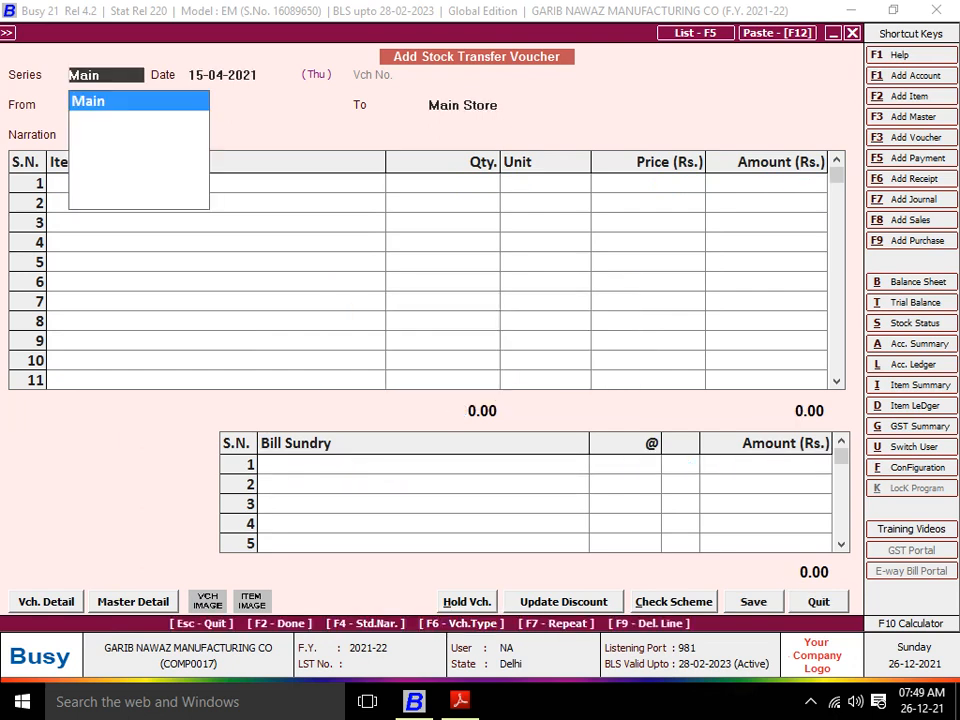
pyautogui.write('KAR')
pyautogui.press('Down')
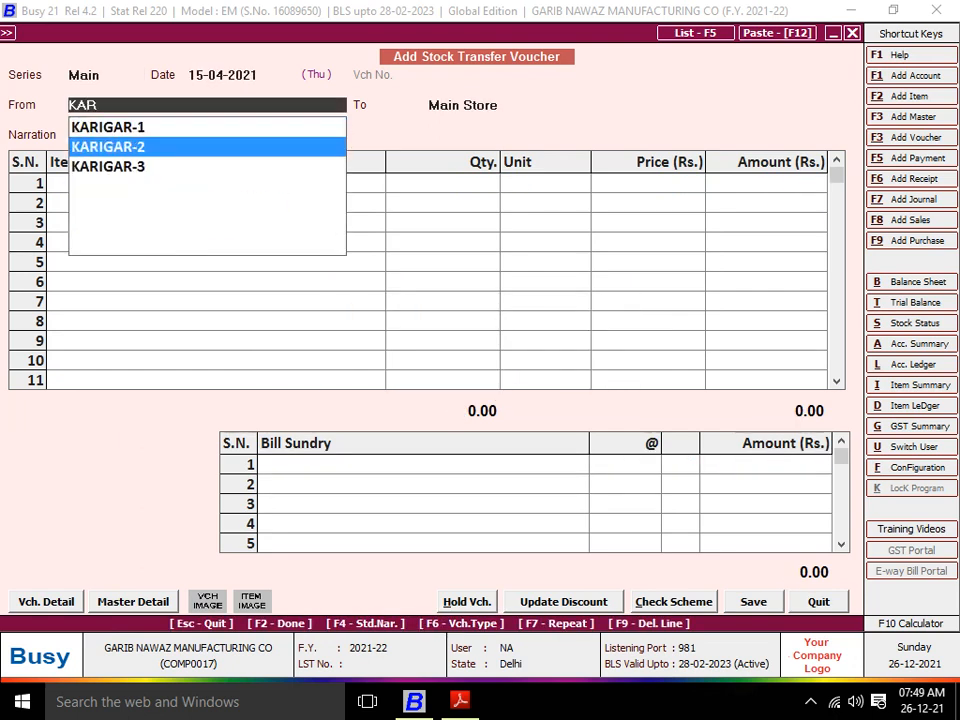
pyautogui.press('Down')
pyautogui.press('Return')
pyautogui.press('Return')
pyautogui.press('Return')
# Add BABA SUIT 04 to the KARIGAR-3 to Main Store transfer with a quantity of 100 Pcs
pyautogui.write('BAB')
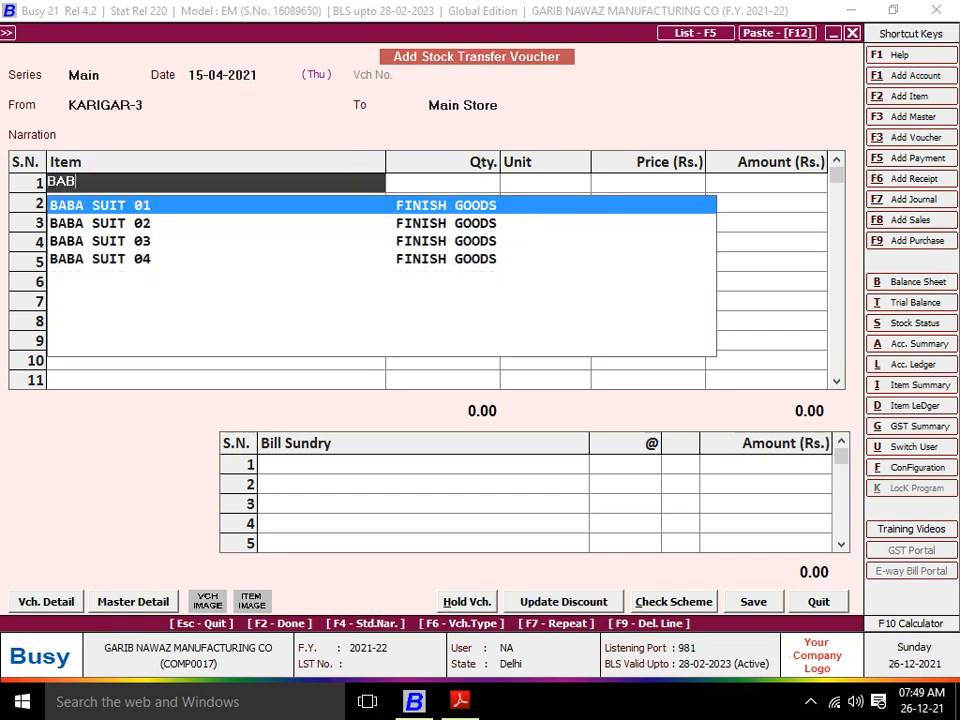
pyautogui.press('Down')
pyautogui.press('Down')
pyautogui.press('Down')
pyautogui.press('Return')
pyautogui.write('100')
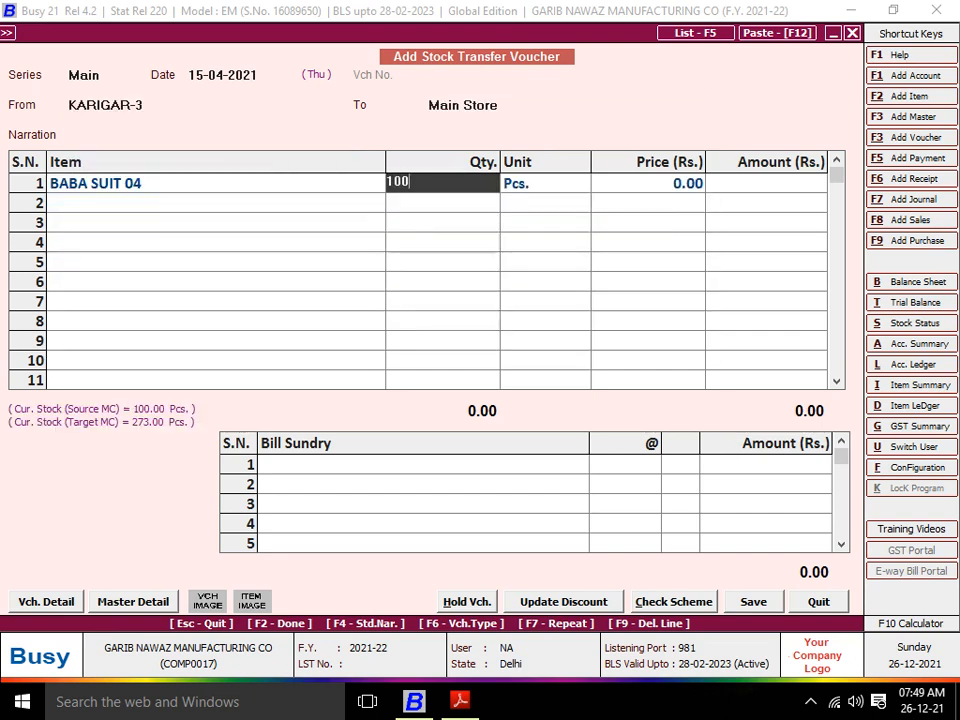
pyautogui.press('Return')
pyautogui.press('Return')
pyautogui.press('Return')
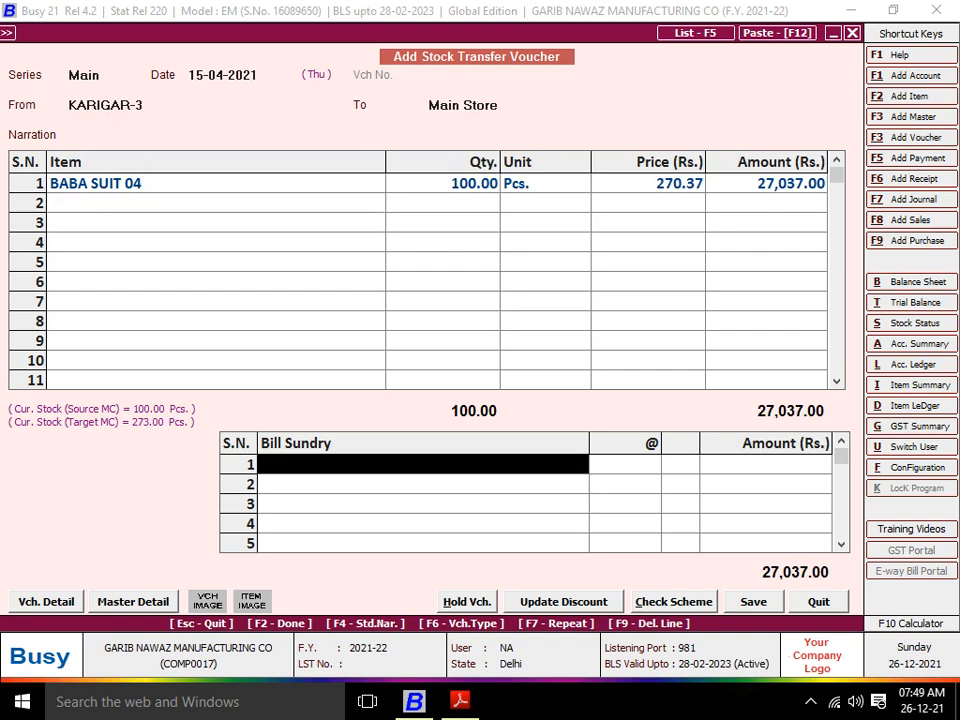
# Apply JOB WORK CHARGES at 11 per piece to the KARIGAR-3 to Main Store transfer and save the voucher
pyautogui.press('Return')
pyautogui.press('Return')
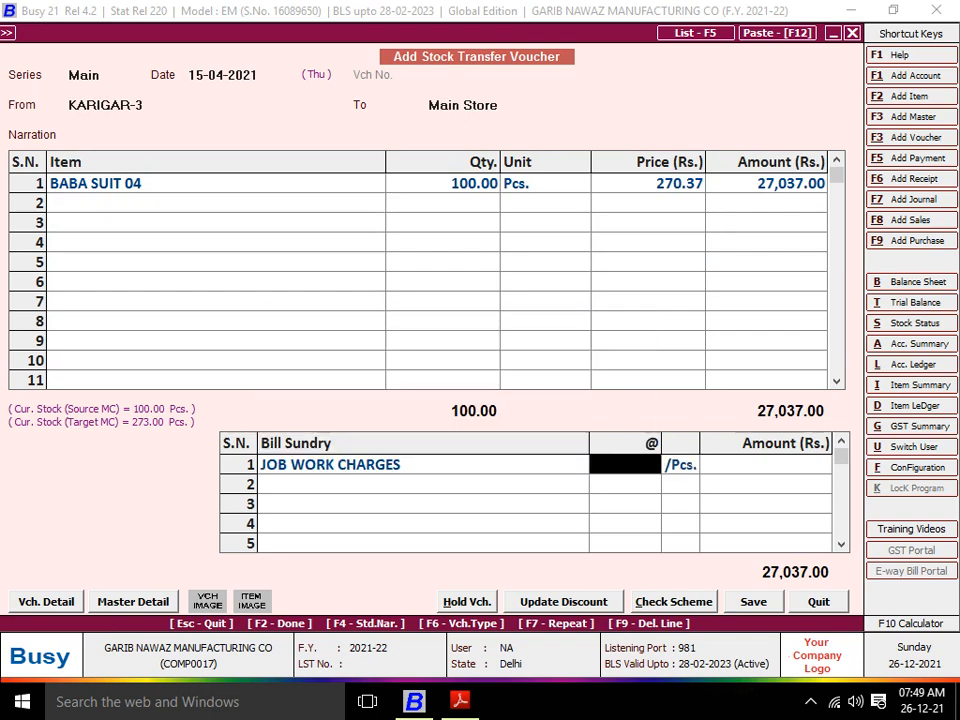
pyautogui.write('11')
pyautogui.press('Return')
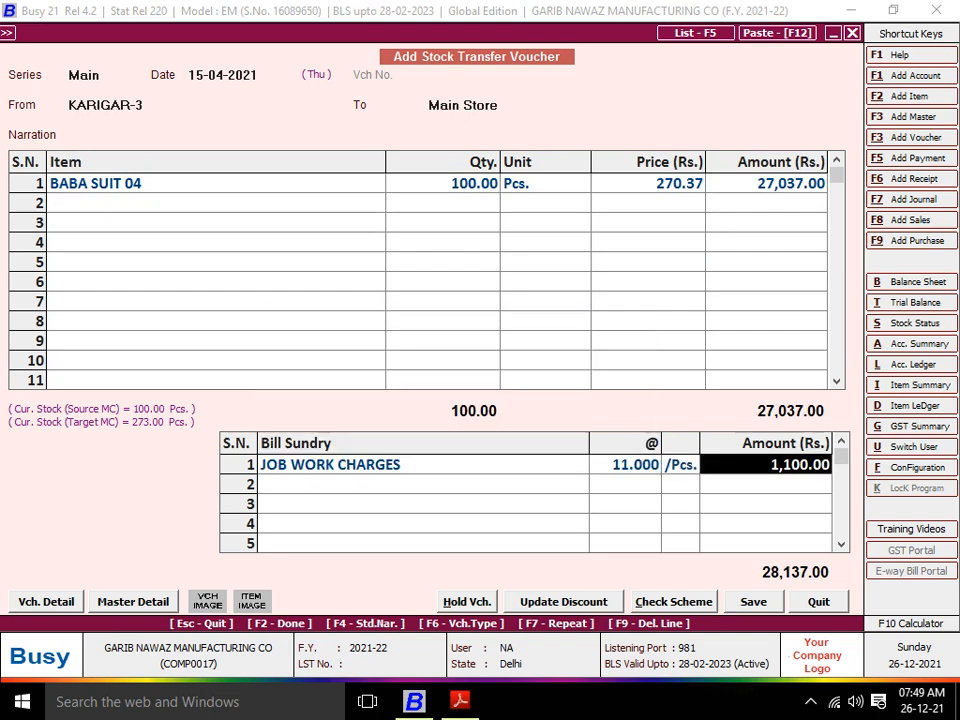
pyautogui.press('Return')
pyautogui.press('Return')
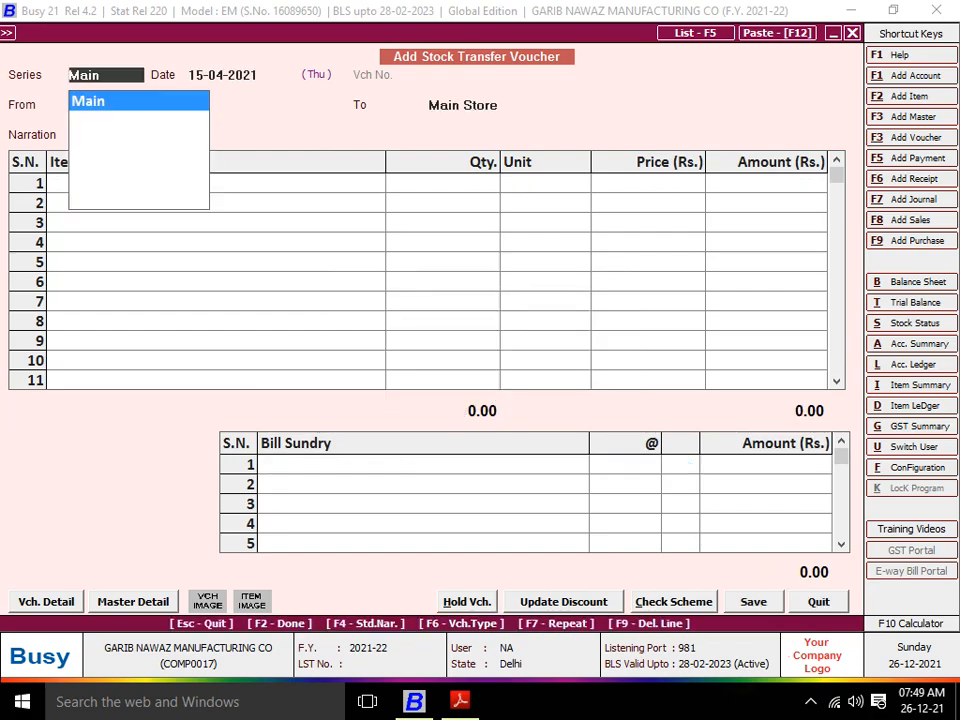
# Check the PDF's next movement, date the new stock transfer voucher 17-04-2021 and choose Main Store as the source
pyautogui.hotkey('alt', 'Tab')
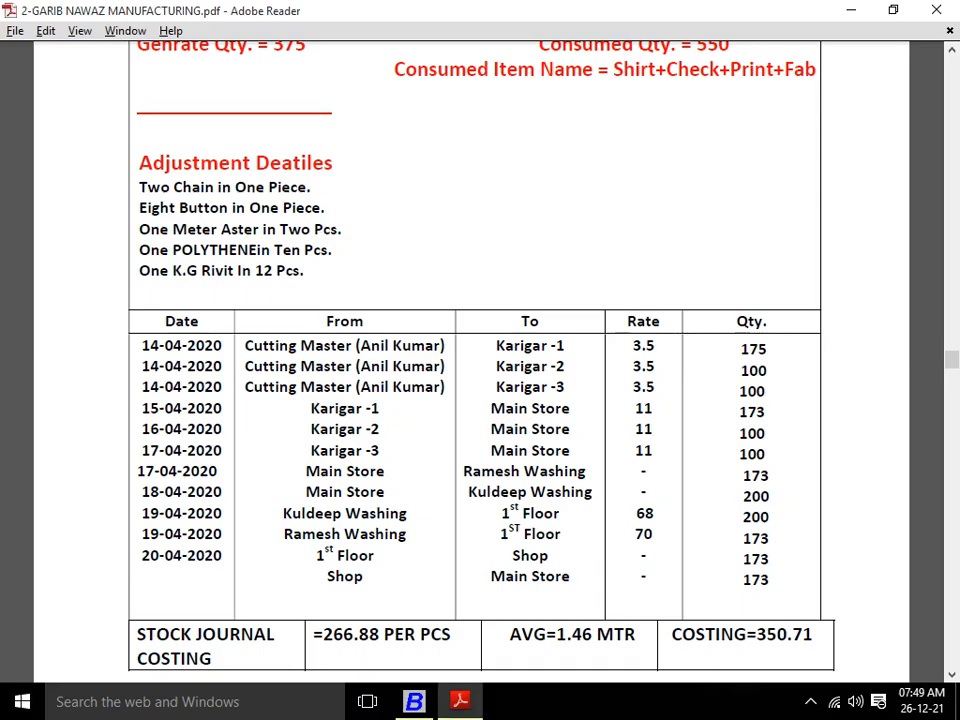
pyautogui.hotkey('alt', 'Tab')
pyautogui.write('17')
pyautogui.press('Return')
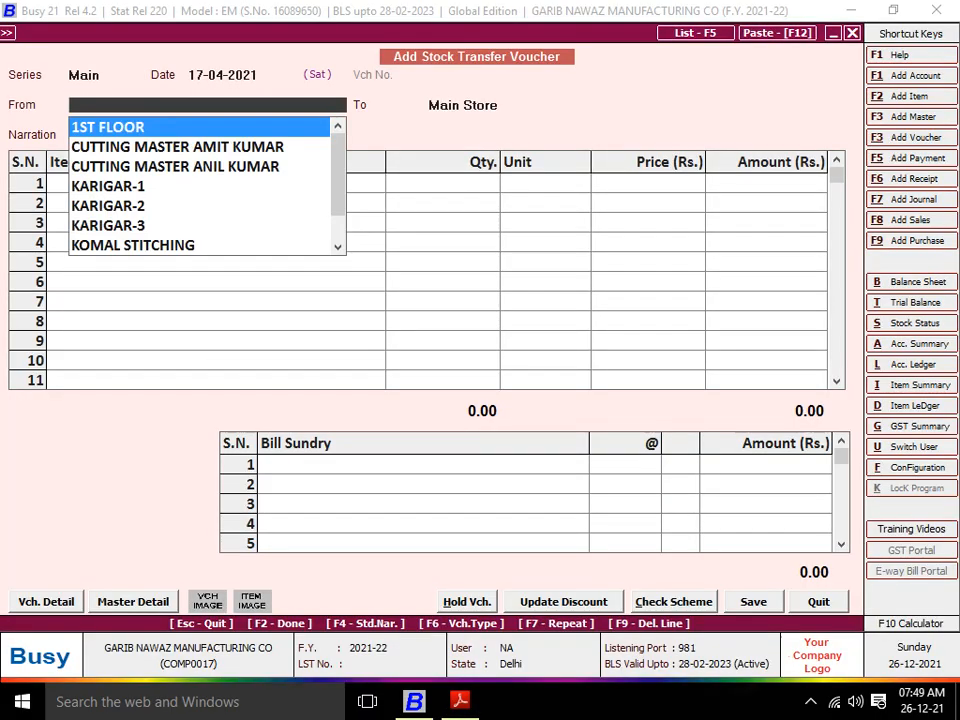
pyautogui.write('MA')
pyautogui.press('Return')
# Check the destination in the PDF and look for Ramesh Washing among the voucher's destination material centres
pyautogui.hotkey('alt', 'Tab')
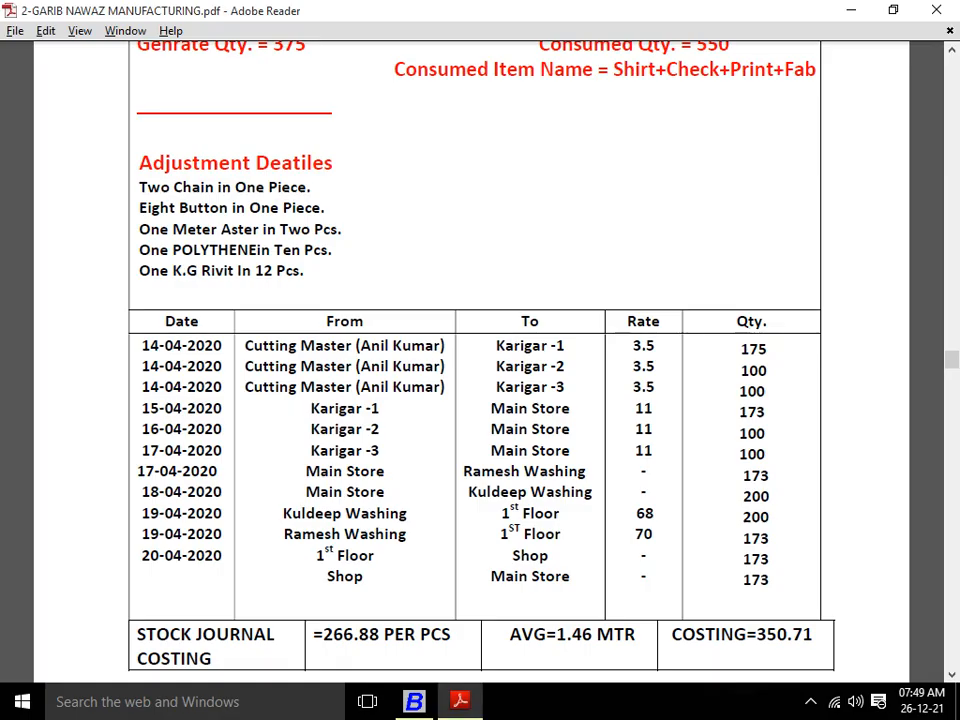
pyautogui.hotkey('alt', 'Tab')
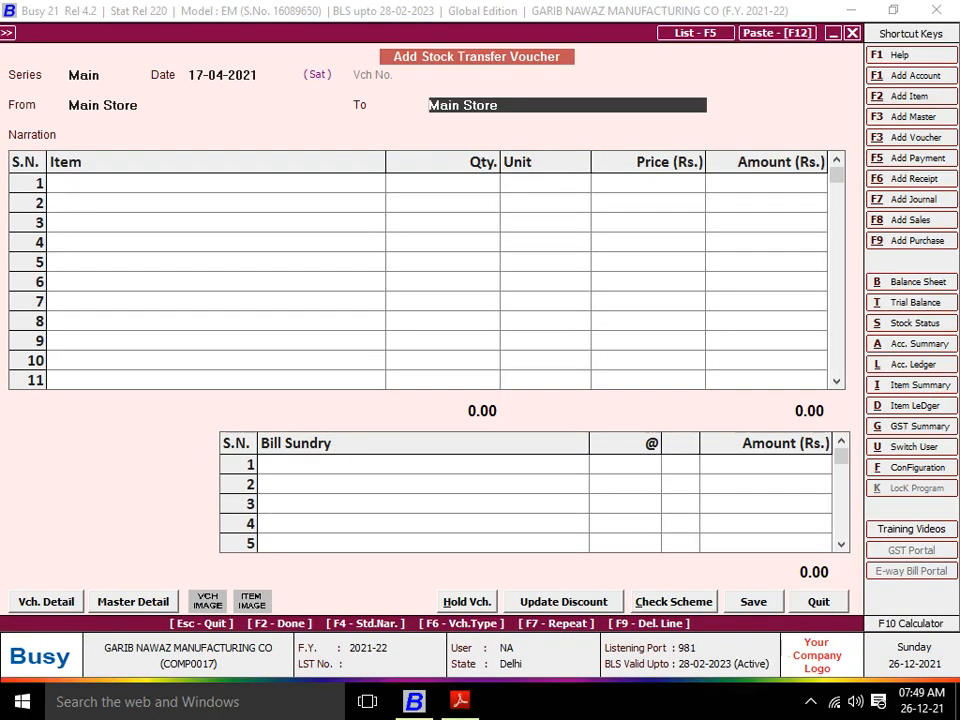
pyautogui.write('RES')
pyautogui.press('BackSpace')
pyautogui.press('BackSpace')
pyautogui.press('BackSpace')
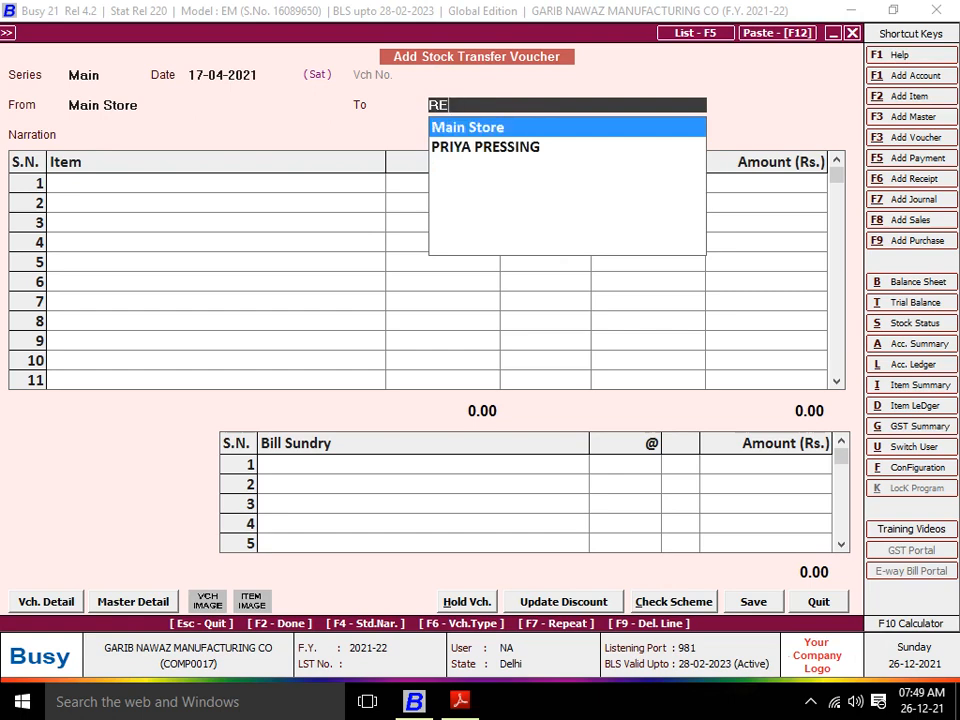
pyautogui.write('R')
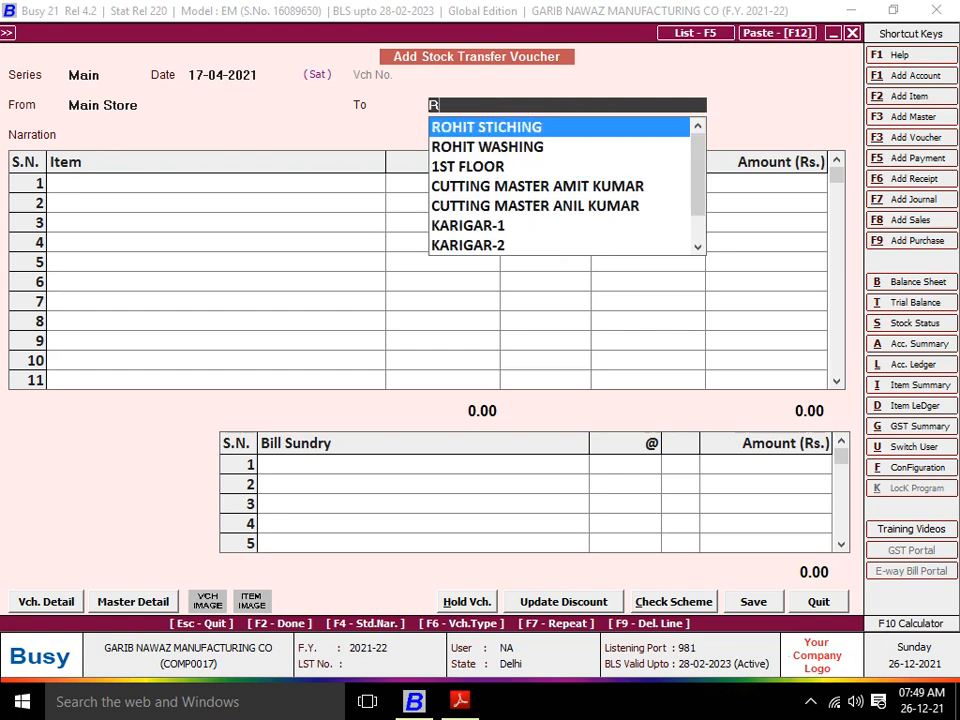
# Create a material centre named RAMESH WASHING in the Production Floors group with Stock as its stock account, reflected in the balance sheet
pyautogui.press('F3')
pyautogui.write('RAMESH WASHING')
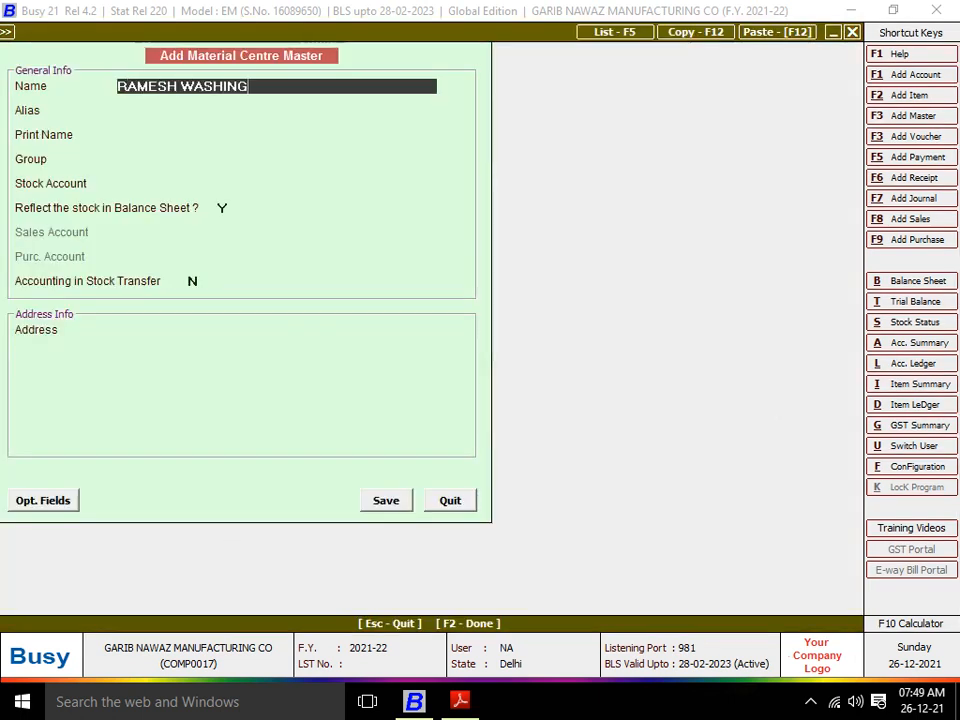
pyautogui.press('Return')
pyautogui.press('Return')
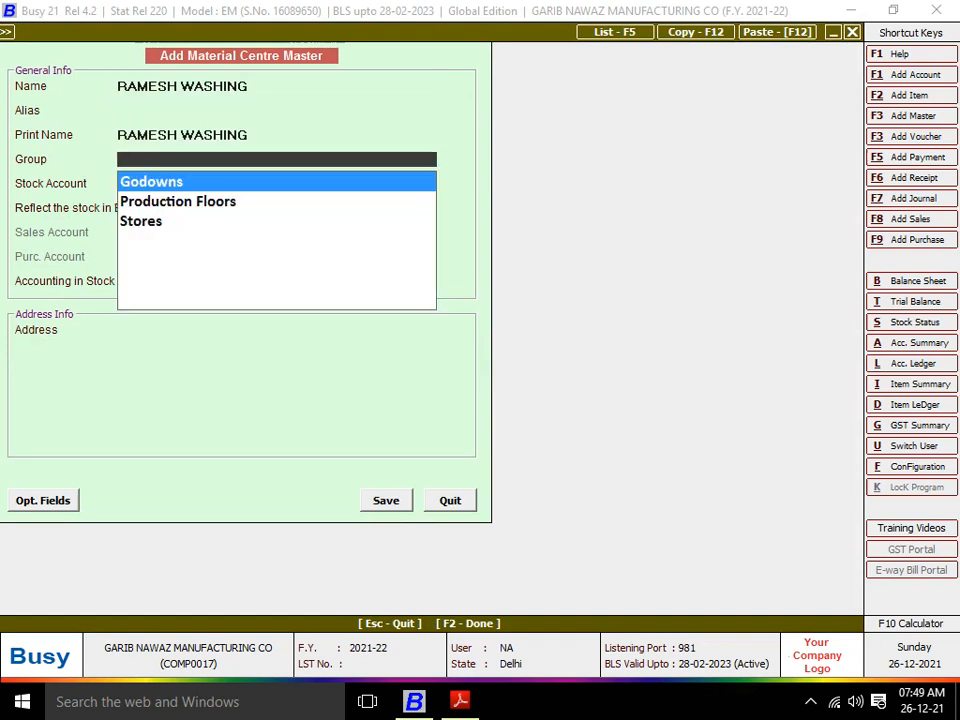
pyautogui.press('Down')
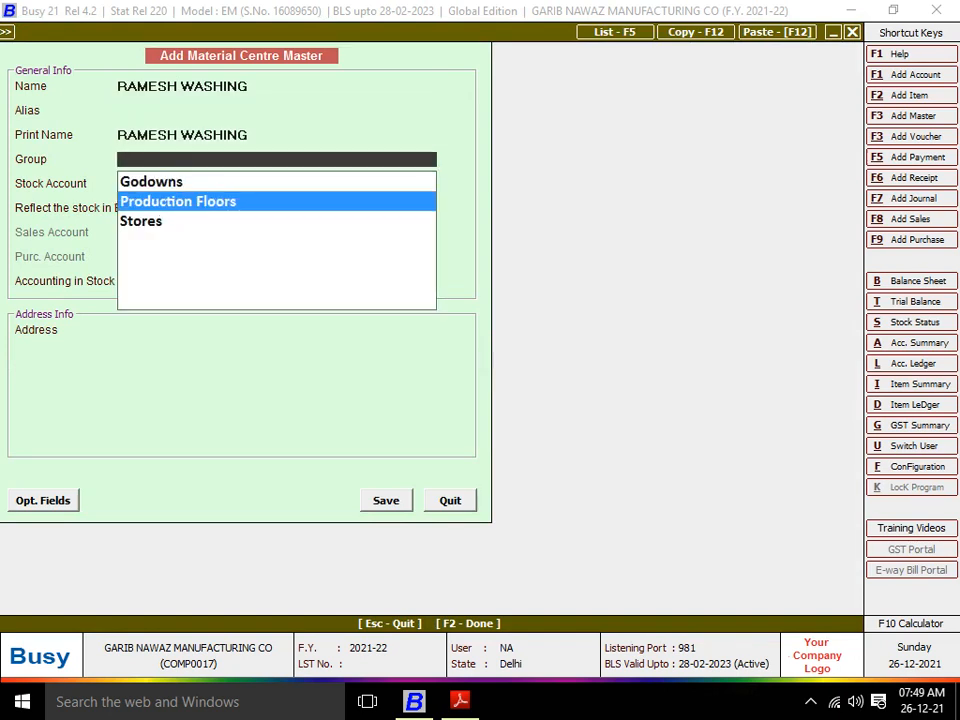
pyautogui.press('Return')
pyautogui.press('Return')
pyautogui.press('Return')
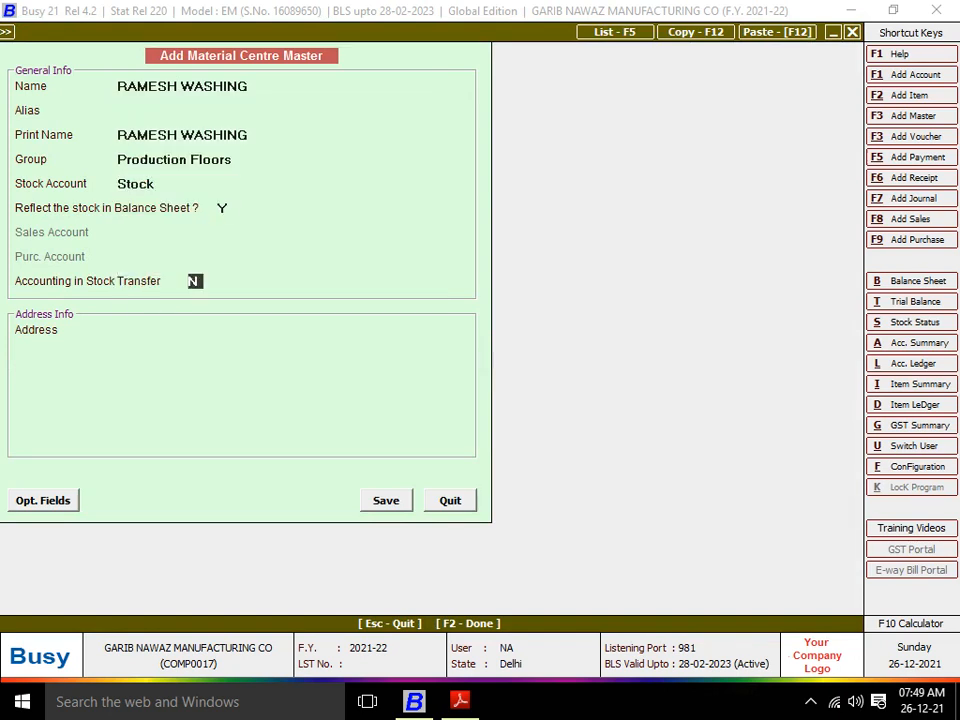
# Enable accounting in stock transfer for the material centre and start a new linked account named RAMESH WASHING
pyautogui.press('y')
pyautogui.press('Return')
pyautogui.press('space')
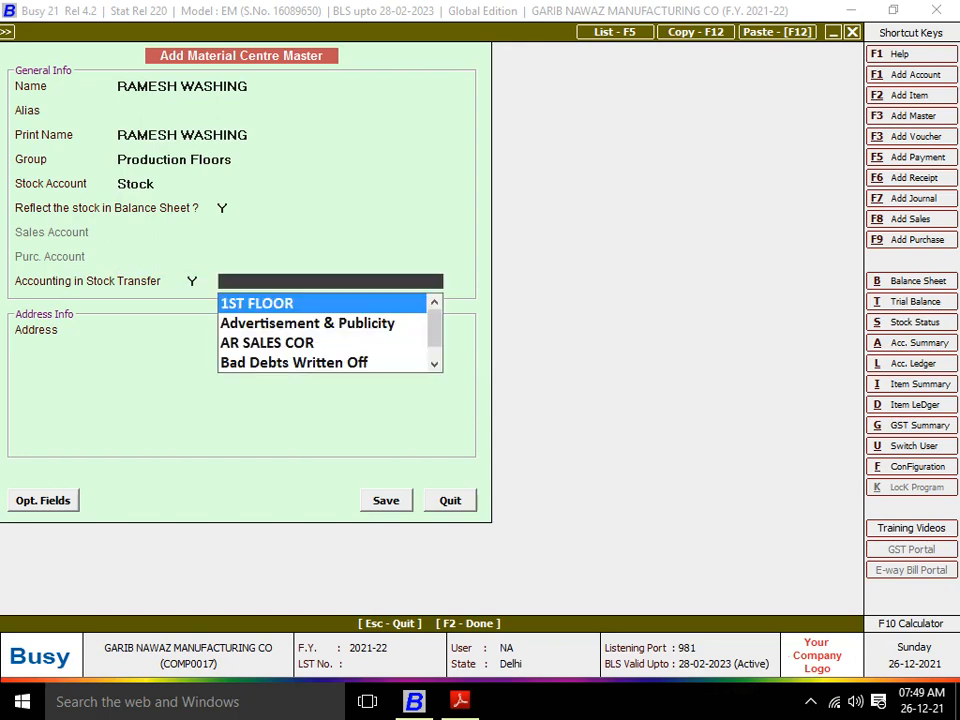
pyautogui.press('F3')
pyautogui.write('RAMESH WA')
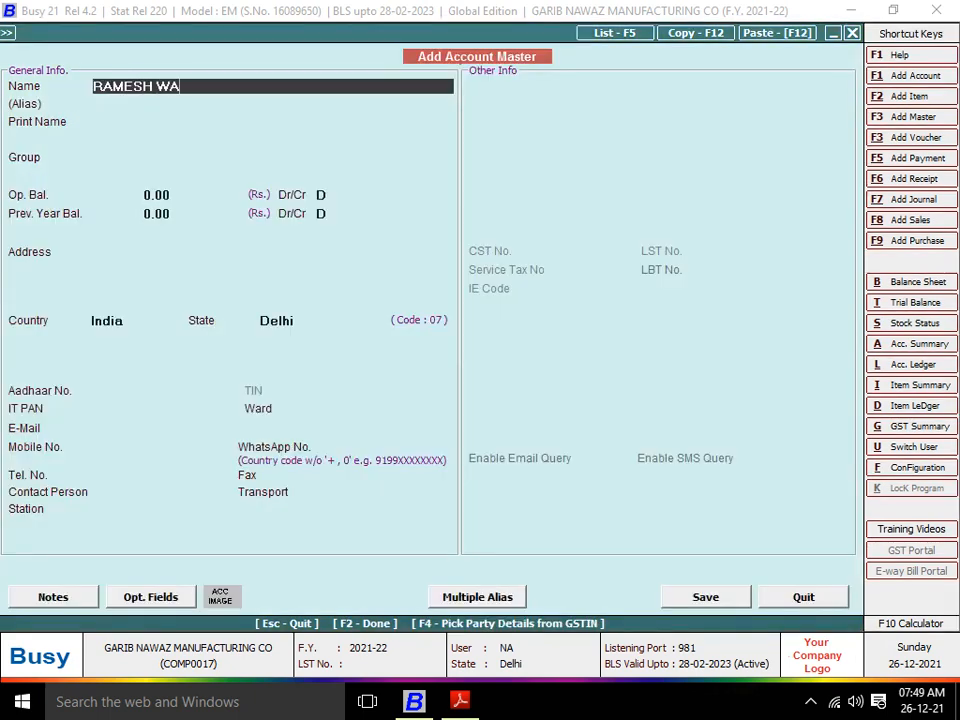
pyautogui.write('SHING')
pyautogui.press('Return')
pyautogui.press('Return')
pyautogui.press('Return')
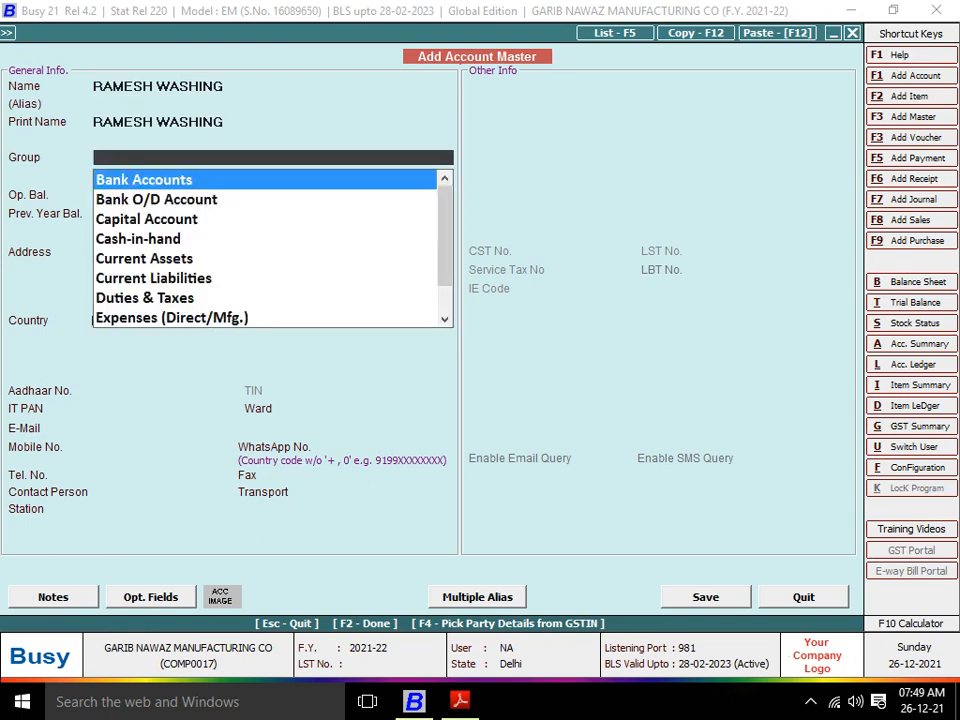
# Assign the account to the JOB WORKERS group and turn off bill-by-bill balancing
pyautogui.write('JOB')
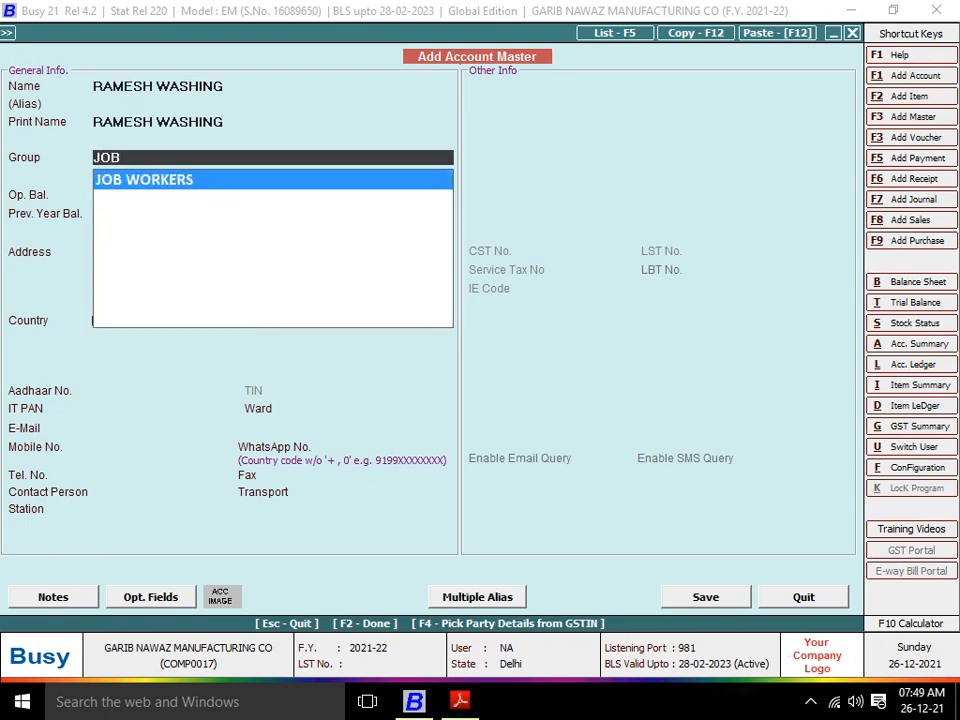
pyautogui.press('Return')
pyautogui.press('Return')
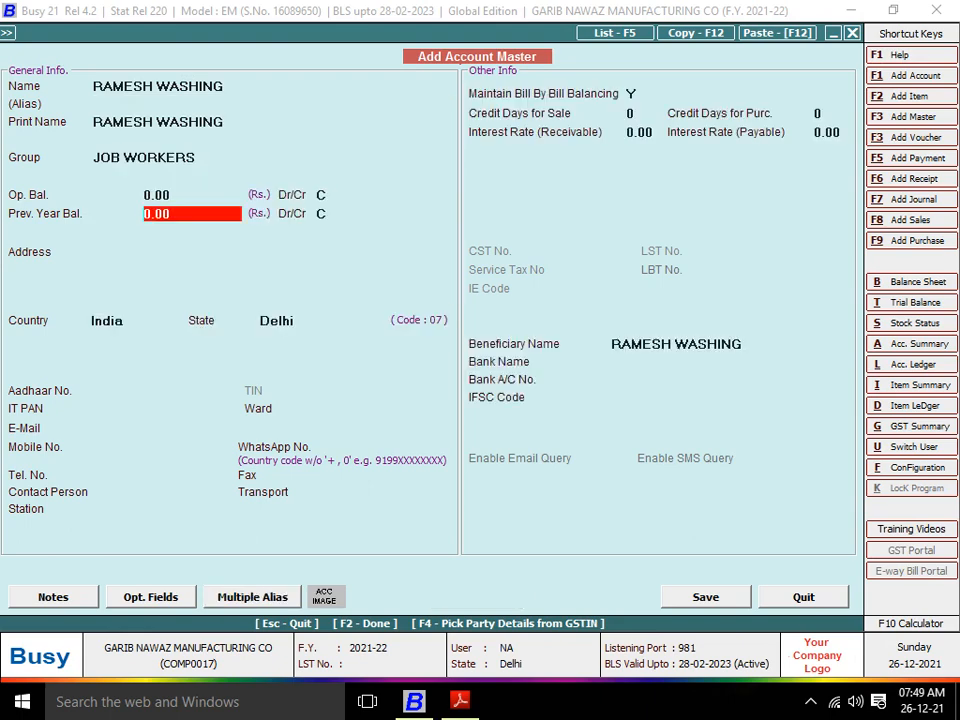
pyautogui.press('Return')
pyautogui.press('n')
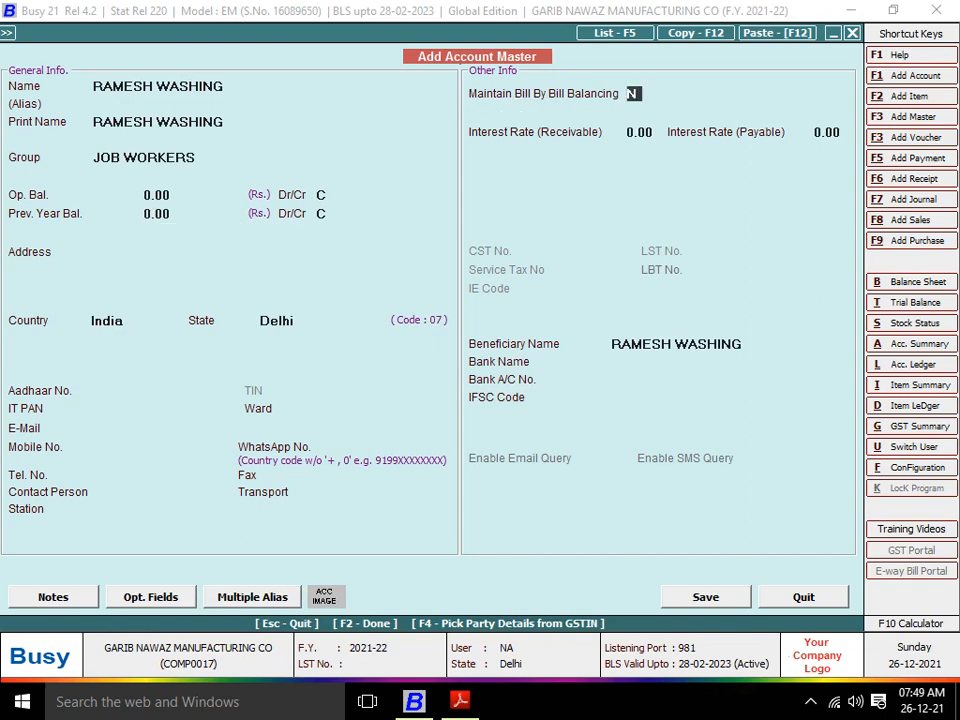
# Save the new account as the centre's stock transfer account and save the RAMESH WASHING material centre
pyautogui.press('Return')
pyautogui.press('Return')
pyautogui.press('Return')
pyautogui.press('F2')
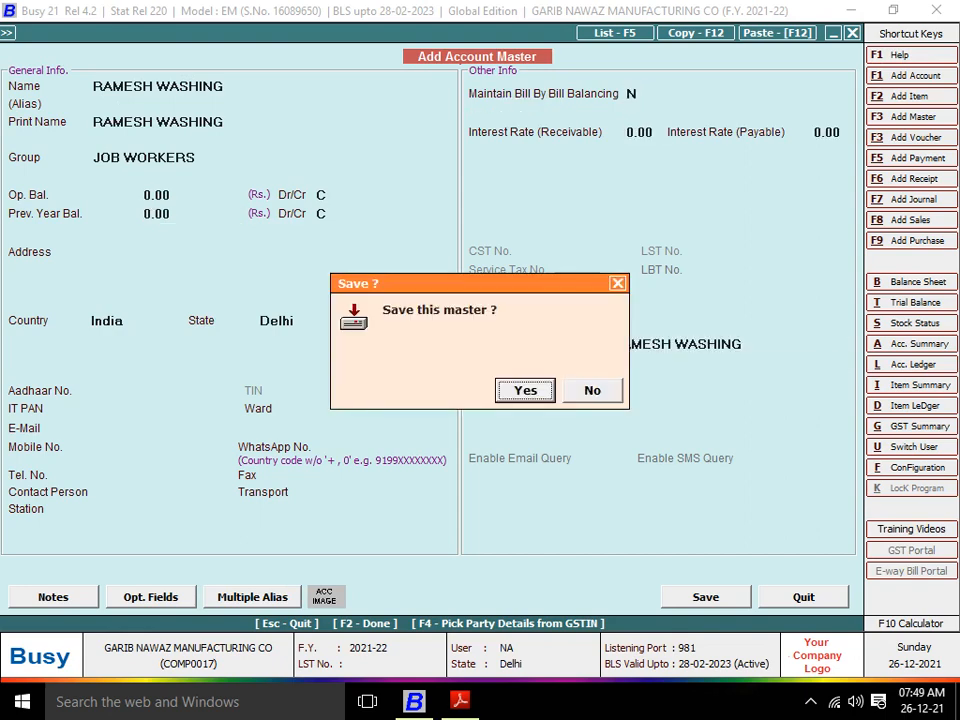
pyautogui.press('Return')
pyautogui.press('Return')
pyautogui.press('Return')
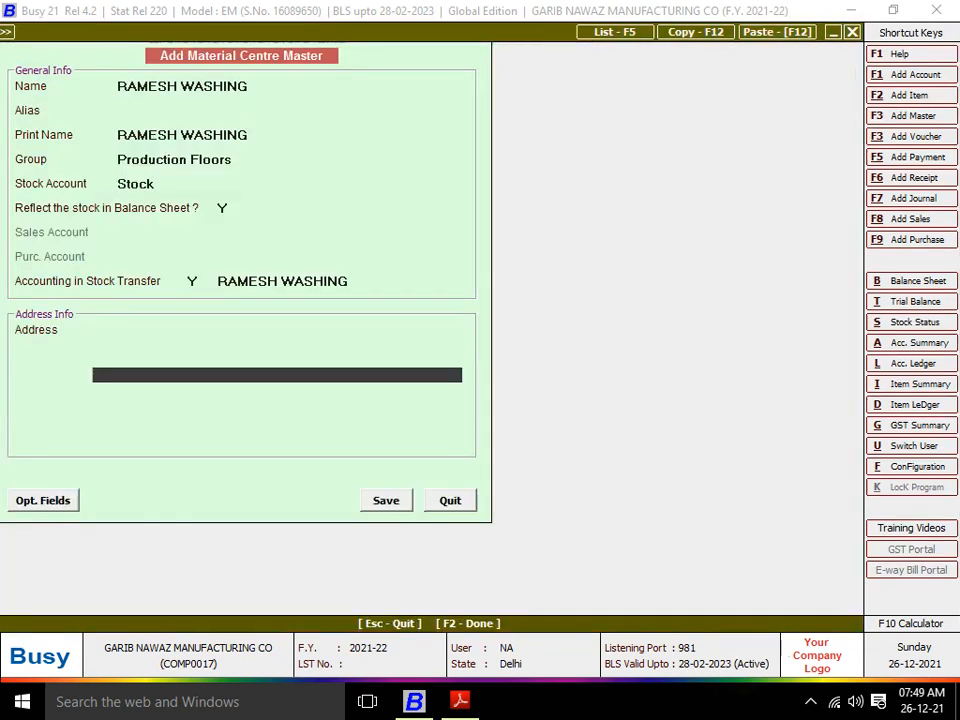
pyautogui.press('Return')
pyautogui.press('Return')
pyautogui.press('Return')
# Add item BABA SUIT 04 with quantity 173 to the transfer voucher, taking the quantity from the PDF schedule
pyautogui.write('BAB')
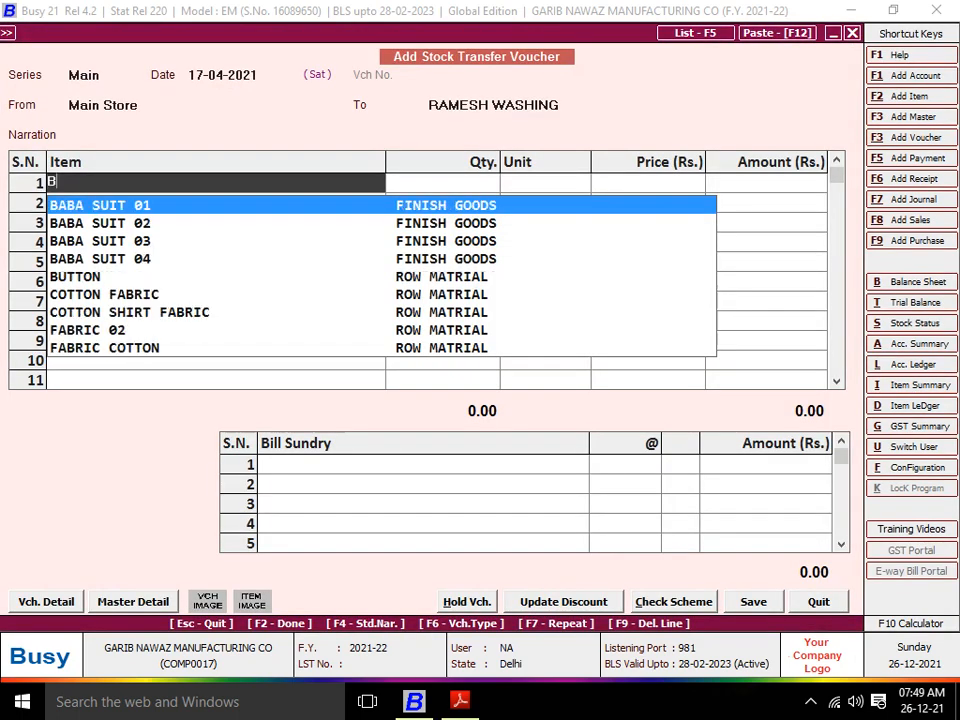
pyautogui.press('Down')
pyautogui.press('Down')
pyautogui.press('Down')
pyautogui.press('Return')
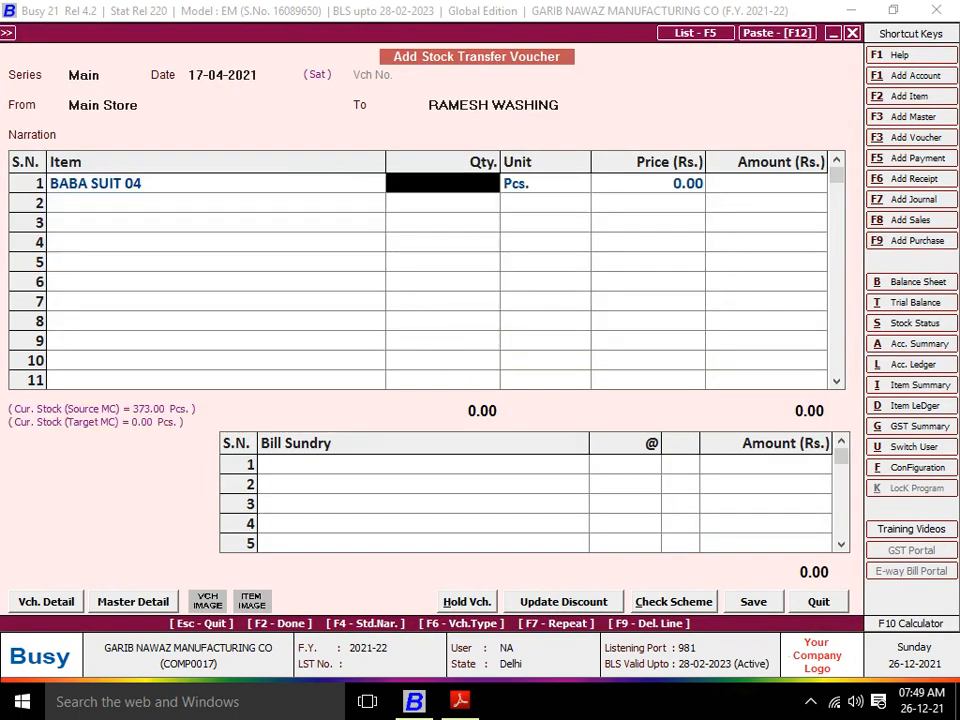
pyautogui.hotkey('alt', 'Tab')
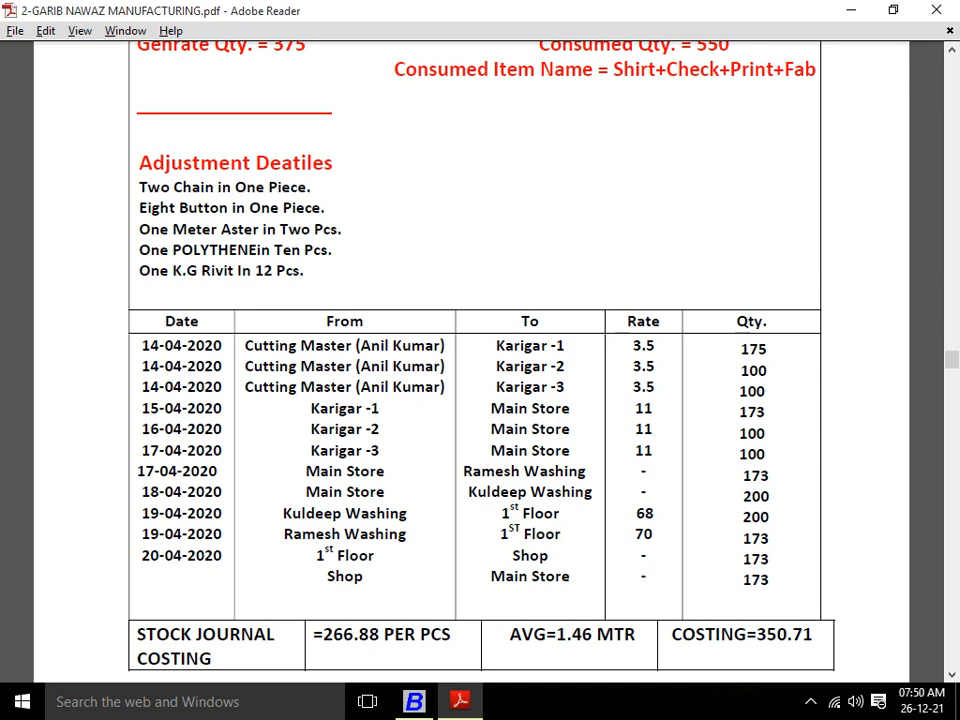
pyautogui.hotkey('alt', 'Tab')
pyautogui.write('173')
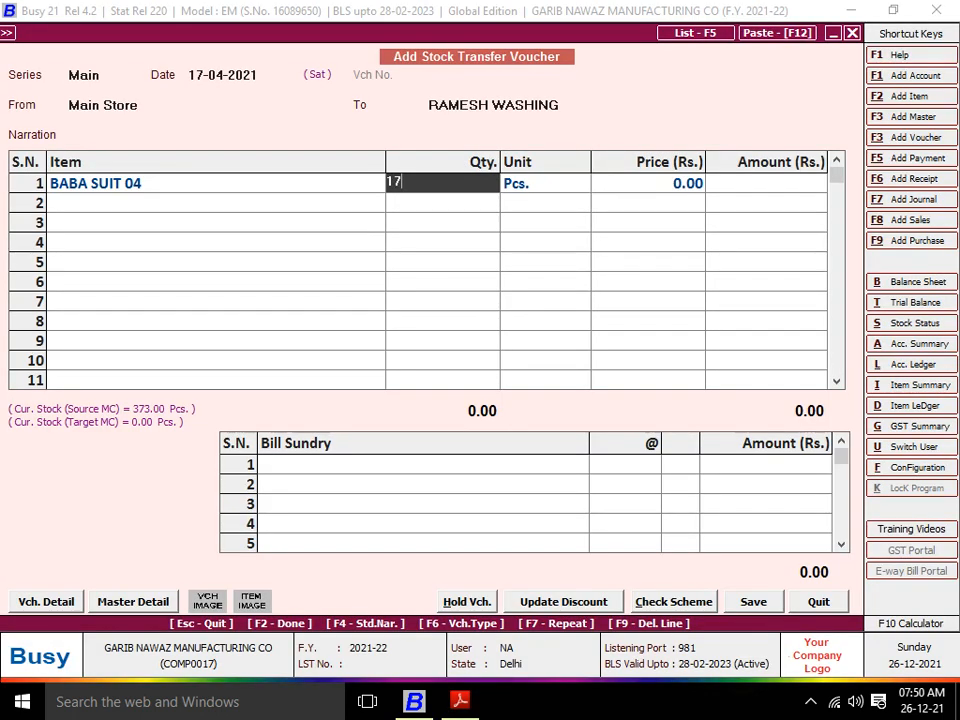
pyautogui.press('Return')
pyautogui.press('Return')
pyautogui.press('Return')
pyautogui.press('Return')
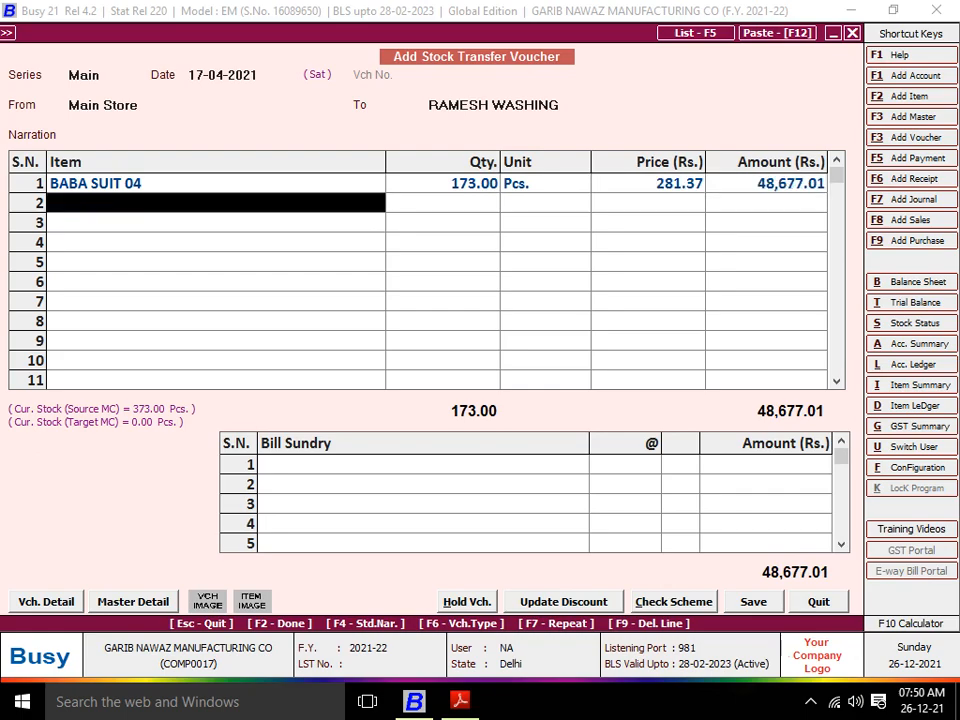
# Check the transfer schedule in the PDF and save the Main Store to RAMESH WASHING voucher
pyautogui.press('Return')
pyautogui.hotkey('alt', 'Tab')
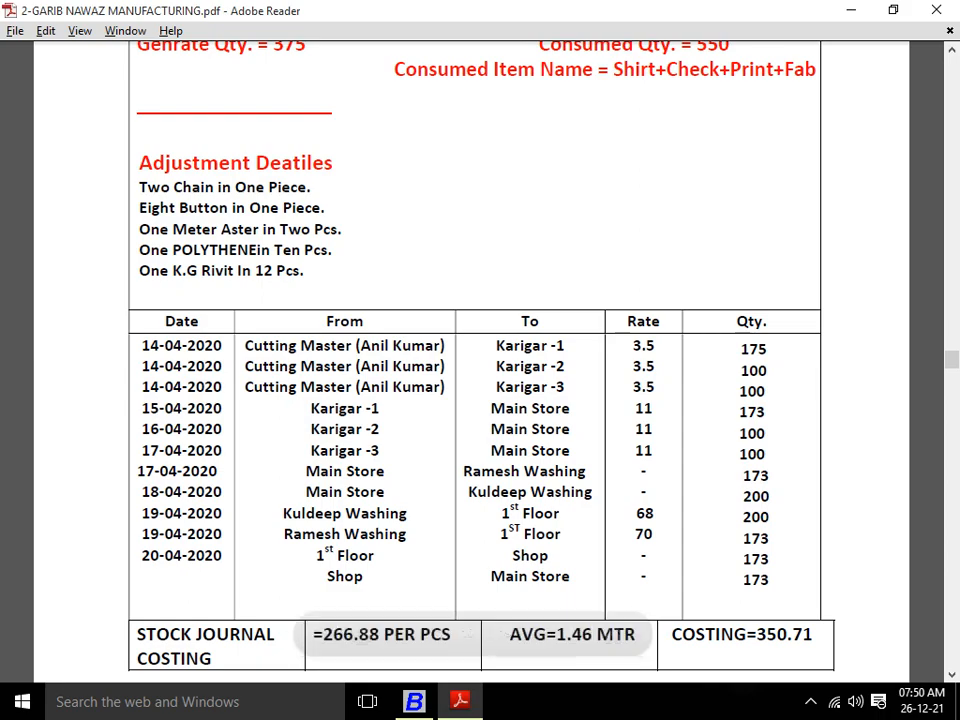
pyautogui.hotkey('alt', 'Tab')
pyautogui.press('F2')
pyautogui.press('Return')
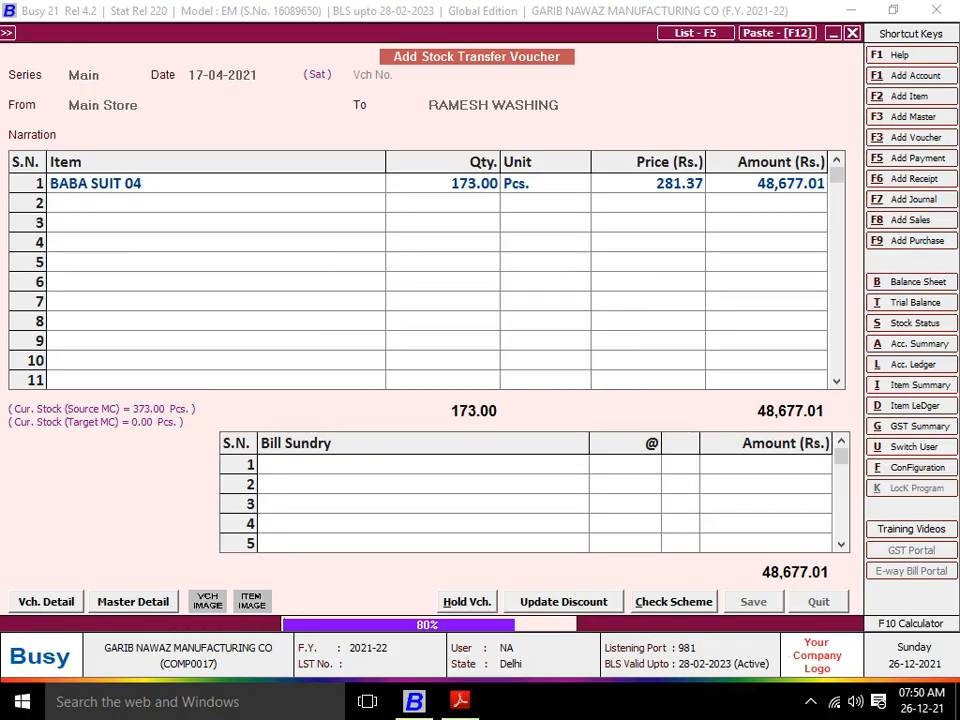
# Set up a new stock transfer voucher dated 17-04-2021 from Main Store to WASHING KULDEEP
pyautogui.press('Return')
pyautogui.press('Return')
pyautogui.write('MA')
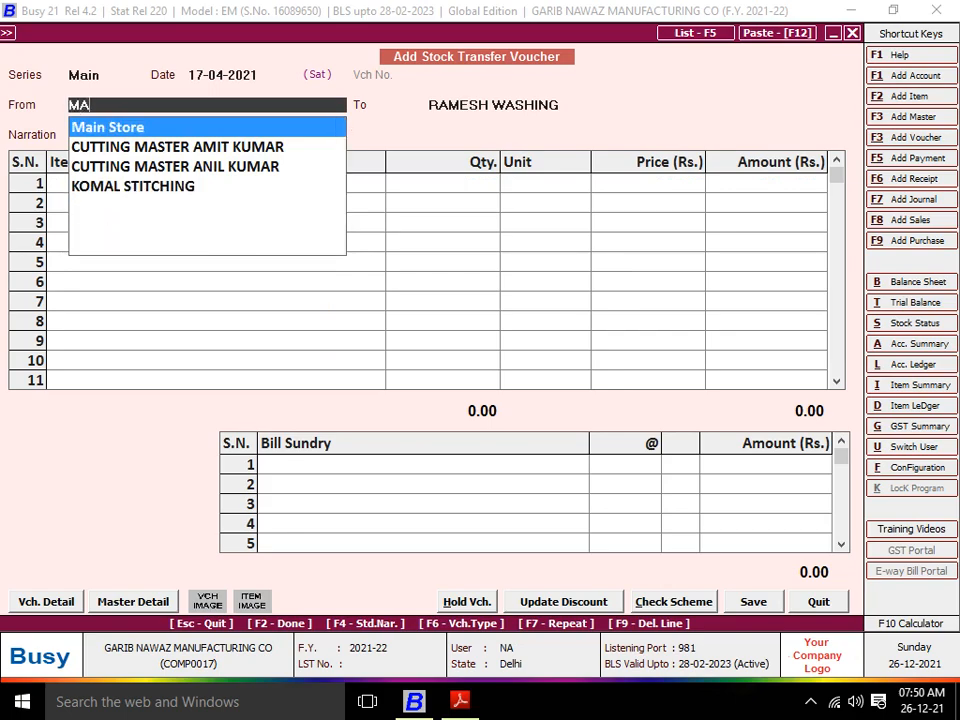
pyautogui.press('Return')
pyautogui.hotkey('alt', 'Tab')
pyautogui.hotkey('alt', 'Tab')
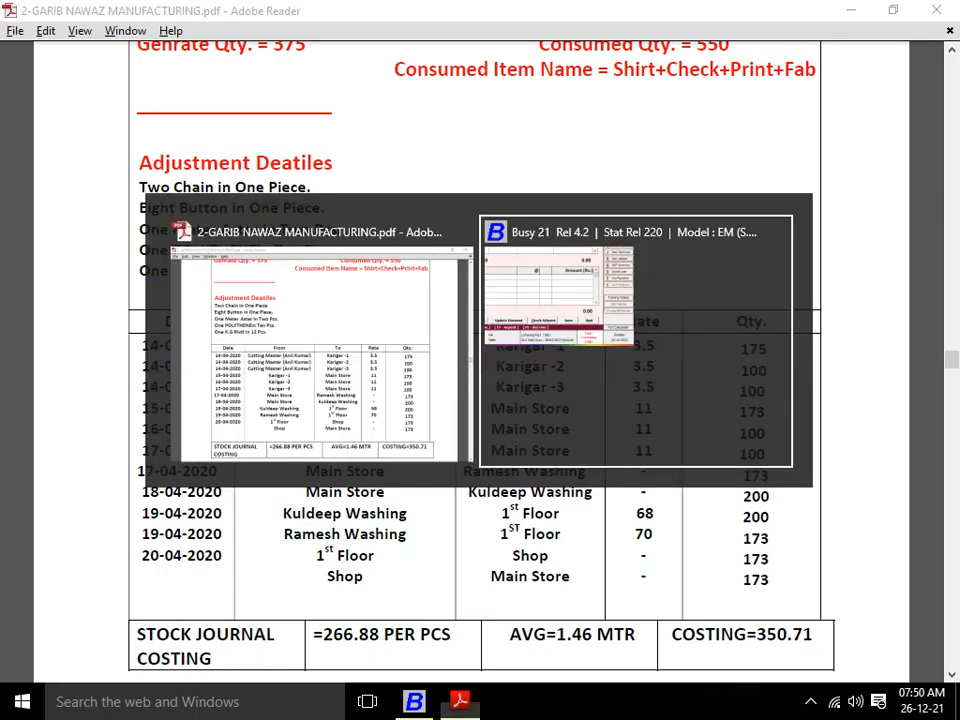
pyautogui.write('WASHI')
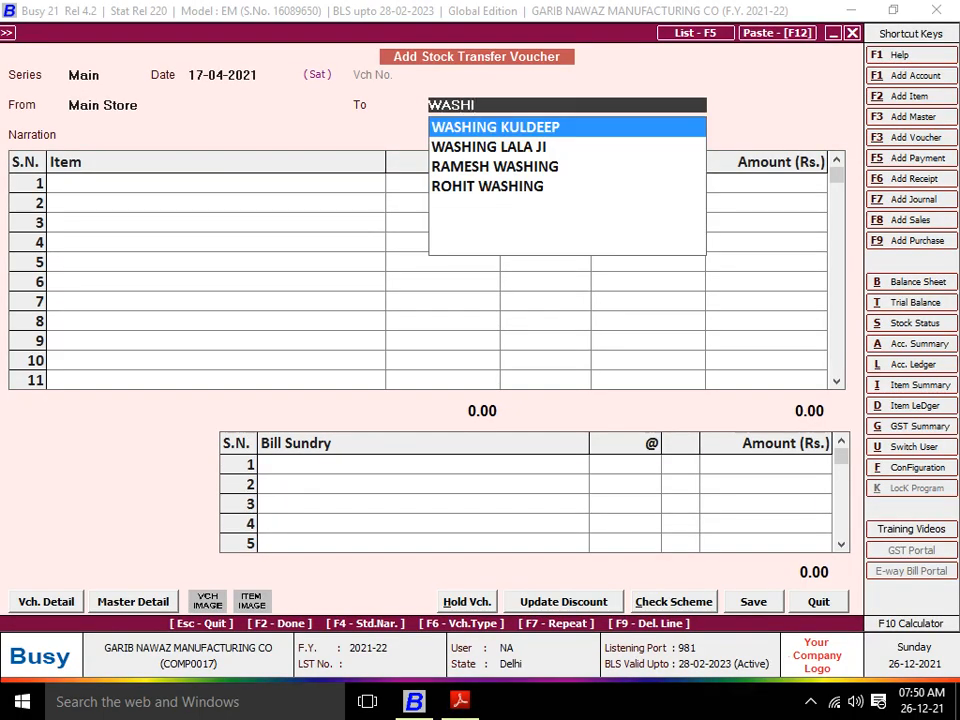
pyautogui.press('Return')
# Add item BABA SUIT 04 with quantity 200 to the WASHING KULDEEP voucher and save it
pyautogui.write('BAB')
pyautogui.press('Down')
pyautogui.press('Down')
pyautogui.press('Down')
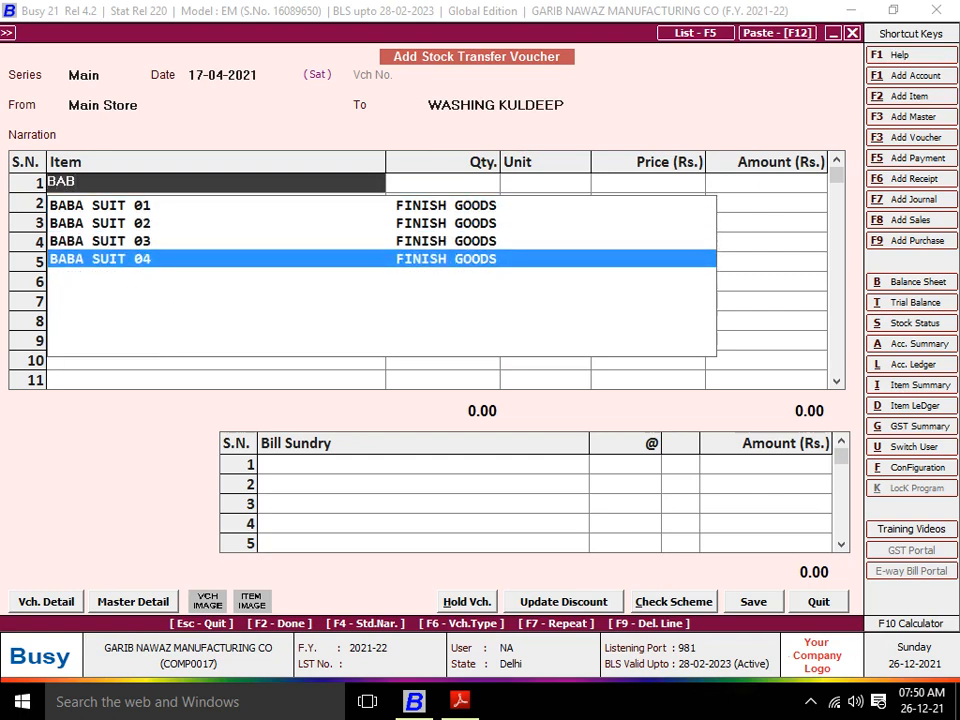
pyautogui.press('Return')
pyautogui.write('200')
pyautogui.press('Return')
pyautogui.press('Return')
pyautogui.press('Return')
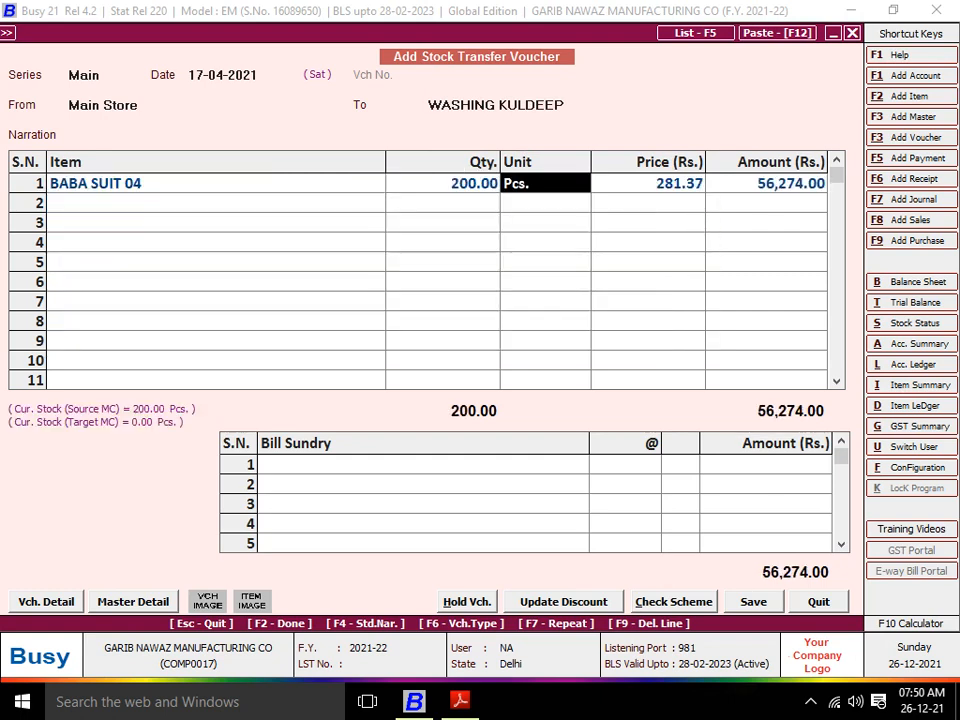
pyautogui.press('Return')
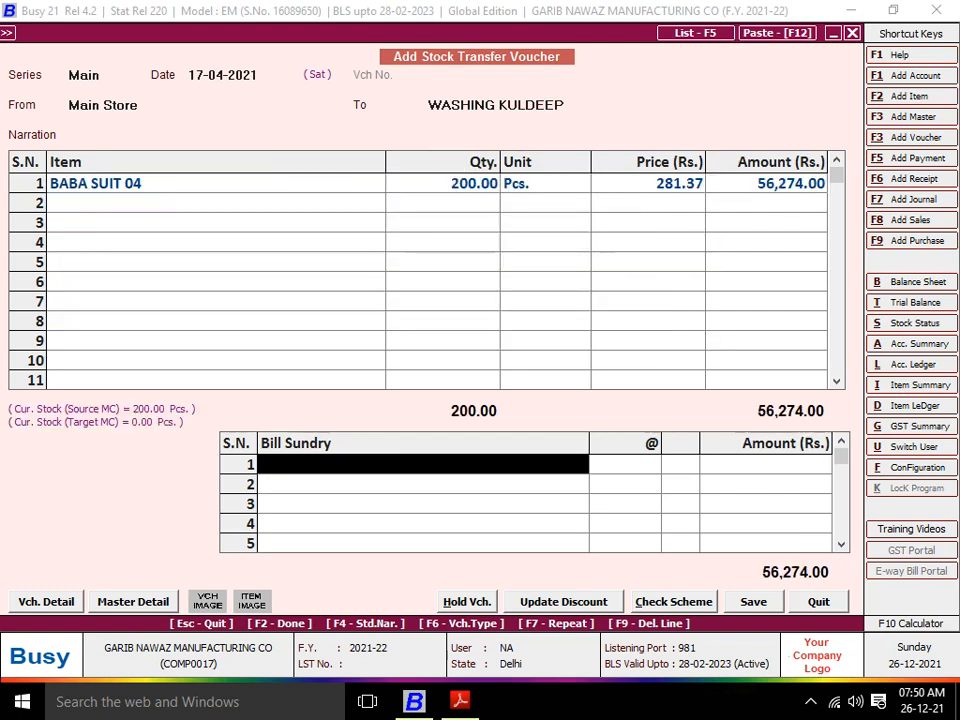
pyautogui.press('Return')
pyautogui.press('Return')
# Following the PDF schedule, set up a new stock transfer voucher dated 19-04-2021 from WASHING KULDEEP to 1ST FLOOR
pyautogui.hotkey('alt', 'Tab')
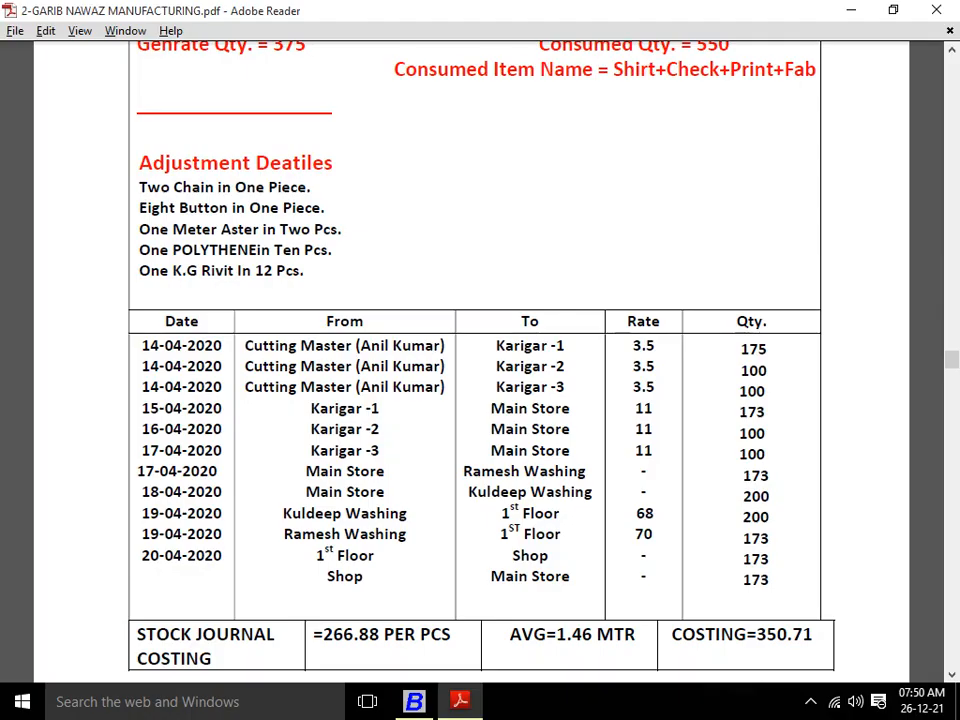
pyautogui.hotkey('alt', 'Tab')
pyautogui.press('Return')
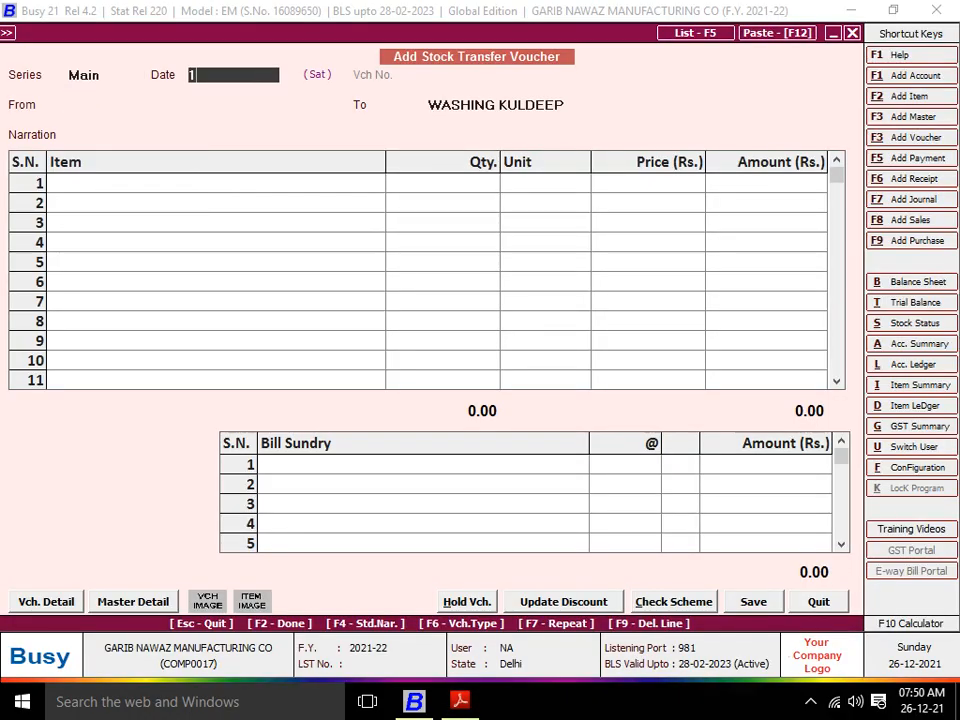
pyautogui.write('19')
pyautogui.press('Return')
pyautogui.write('WA')
pyautogui.press('Return')
pyautogui.hotkey('alt', 'Tab')
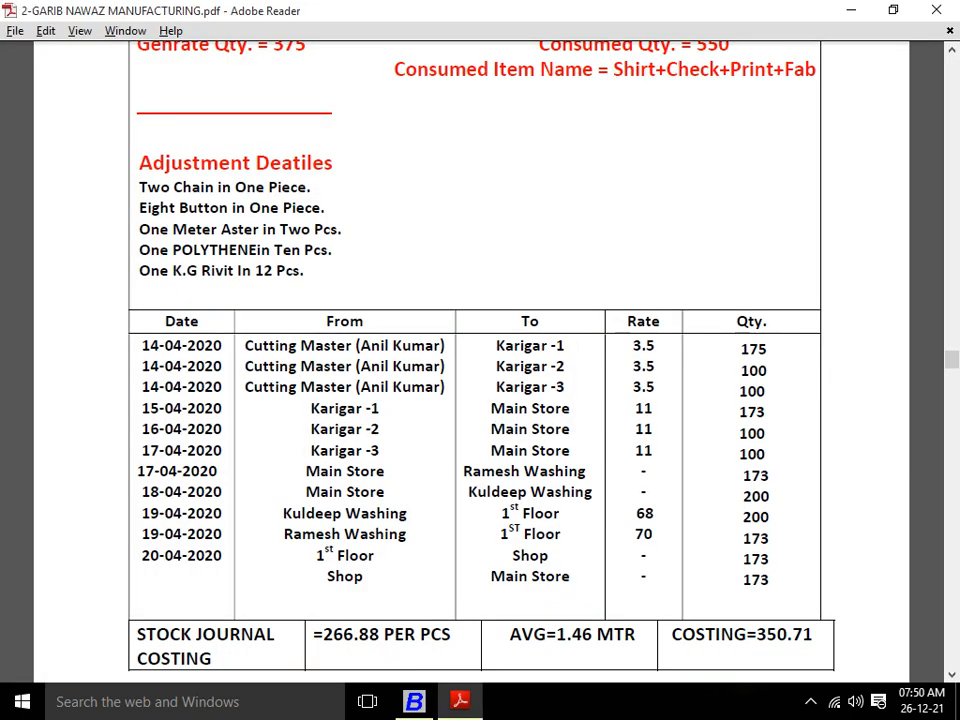
pyautogui.hotkey('alt', 'Tab')
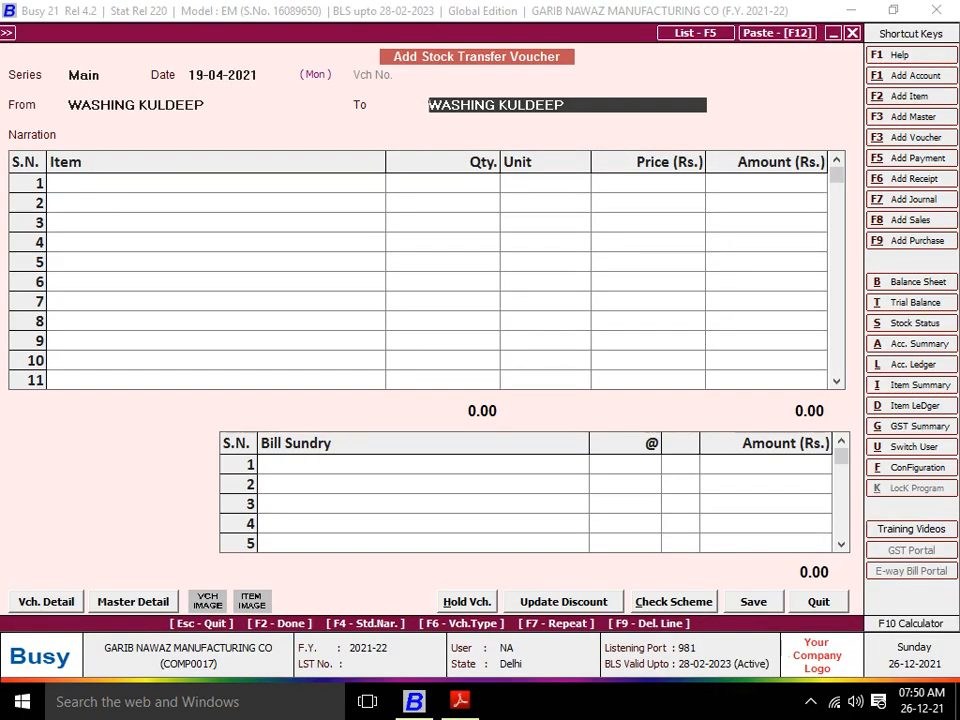
pyautogui.write('1')
pyautogui.press('Return')
pyautogui.press('Return')
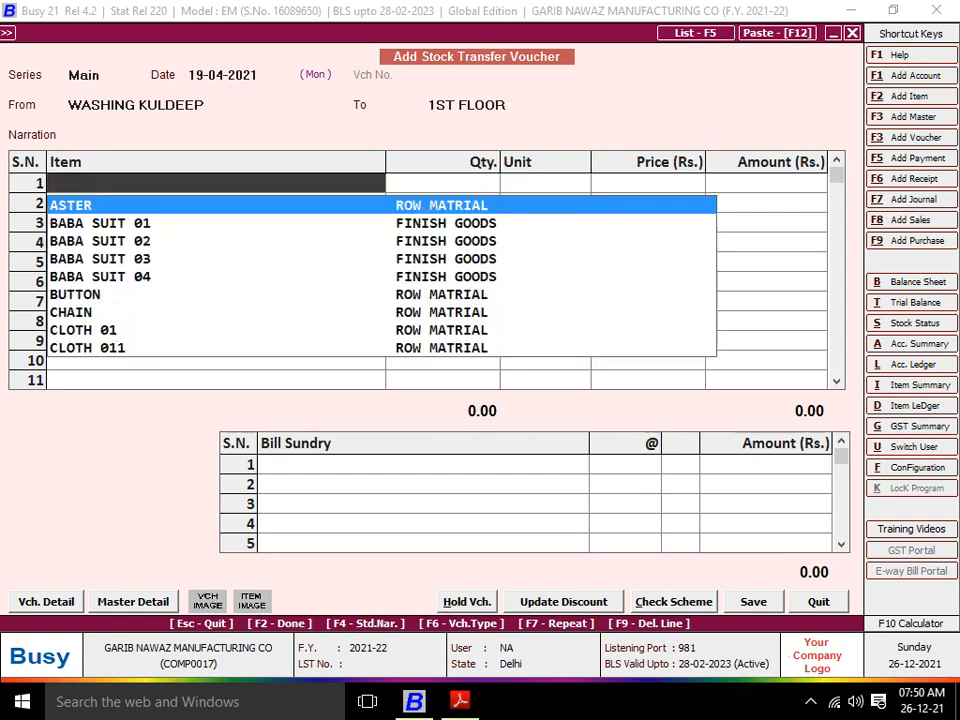
# Add item BABA SUIT 04 with the scheduled quantity of 200 to the 1ST FLOOR voucher
pyautogui.write('W')
pyautogui.press('BackSpace')
pyautogui.write('BABA')
pyautogui.press('Down')
pyautogui.press('Down')
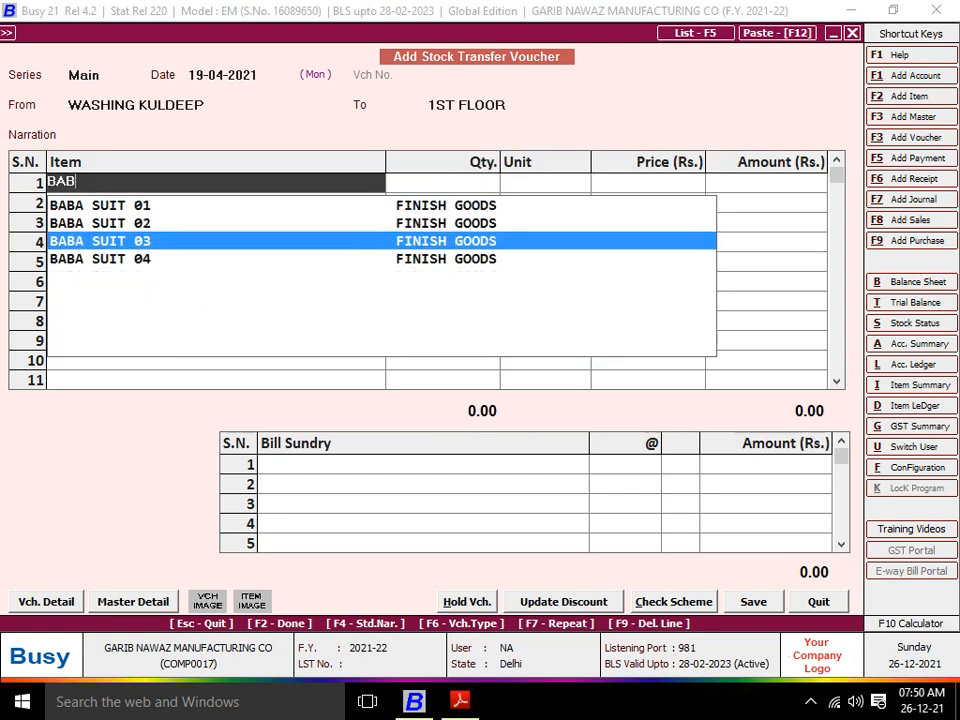
pyautogui.press('Down')
pyautogui.press('Return')
pyautogui.hotkey('alt', 'Tab')
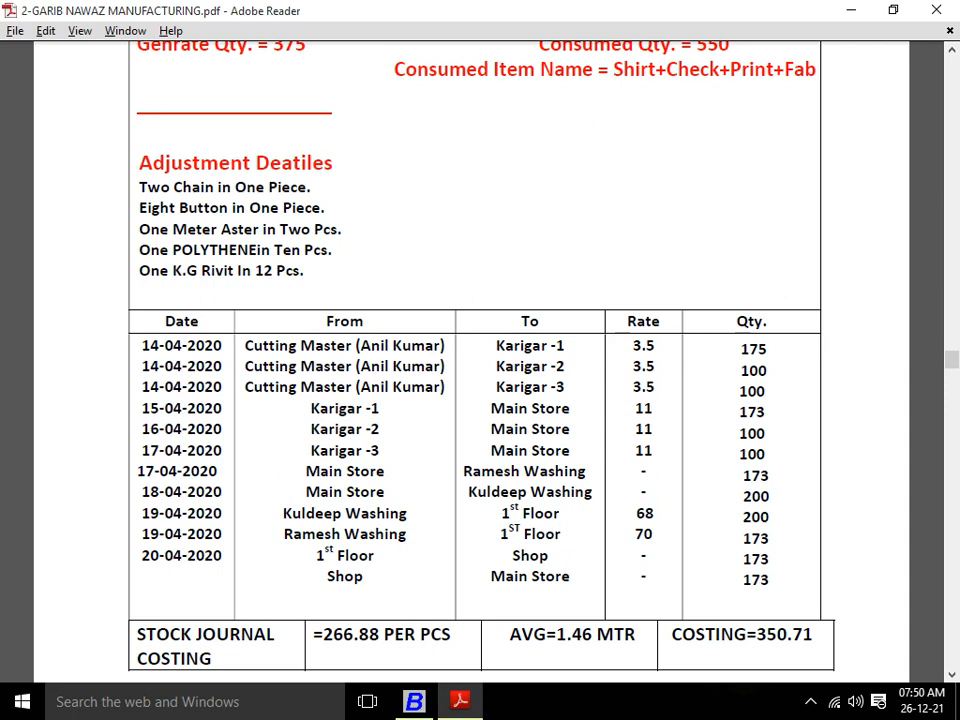
pyautogui.hotkey('alt', 'Tab')
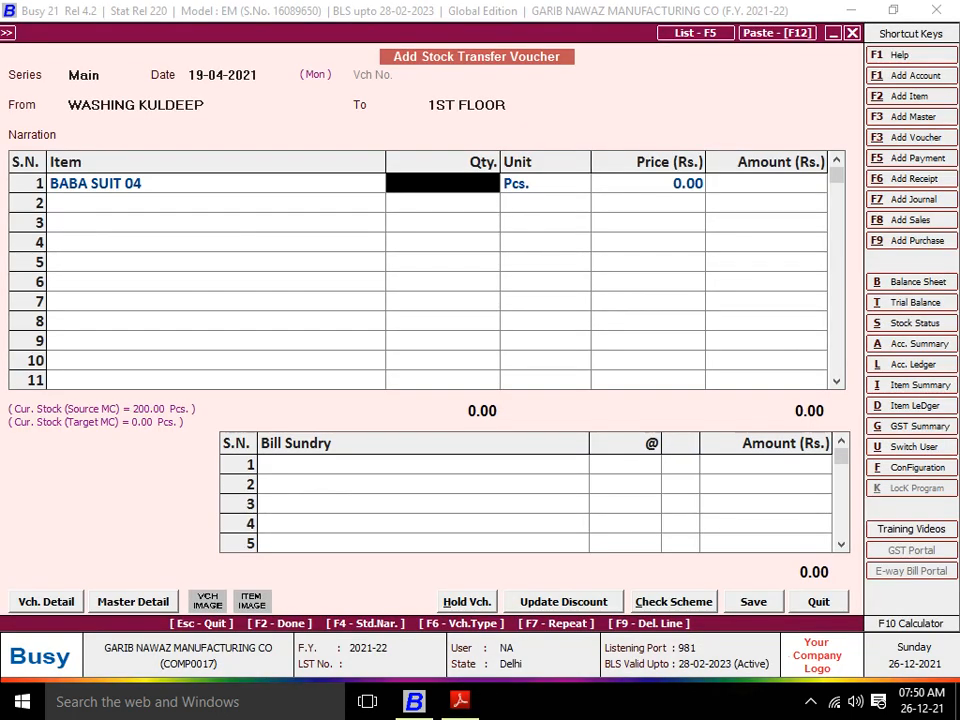
pyautogui.write('200')
pyautogui.press('Return')
pyautogui.press('Return')
pyautogui.press('Return')
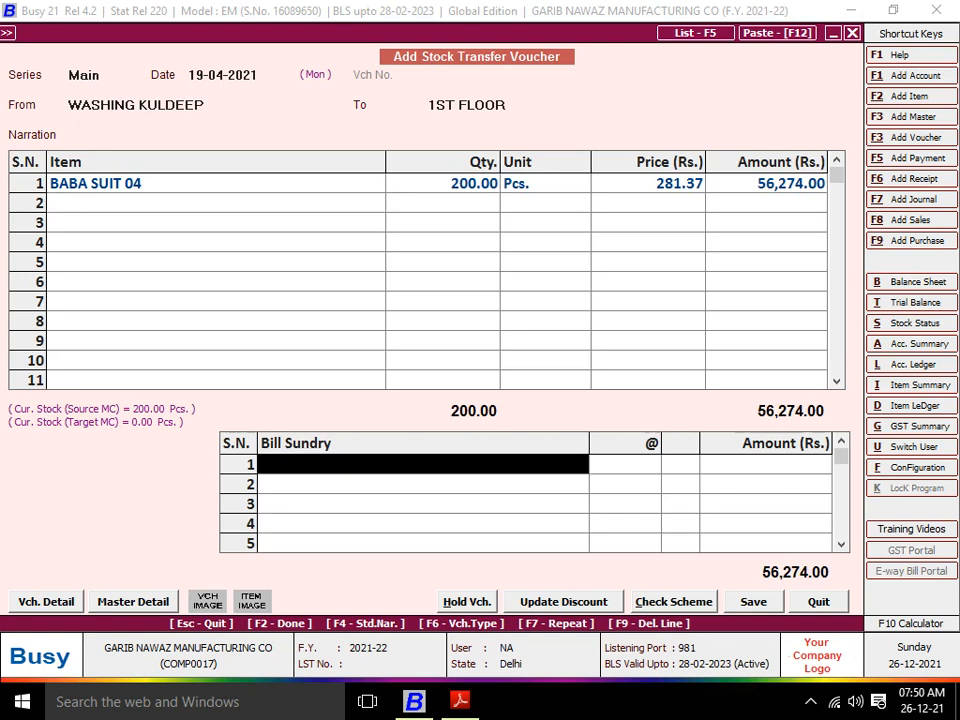
# Add the JOB WORK CHARGES bill sundry at 68 per piece and save the voucher
pyautogui.write('w')
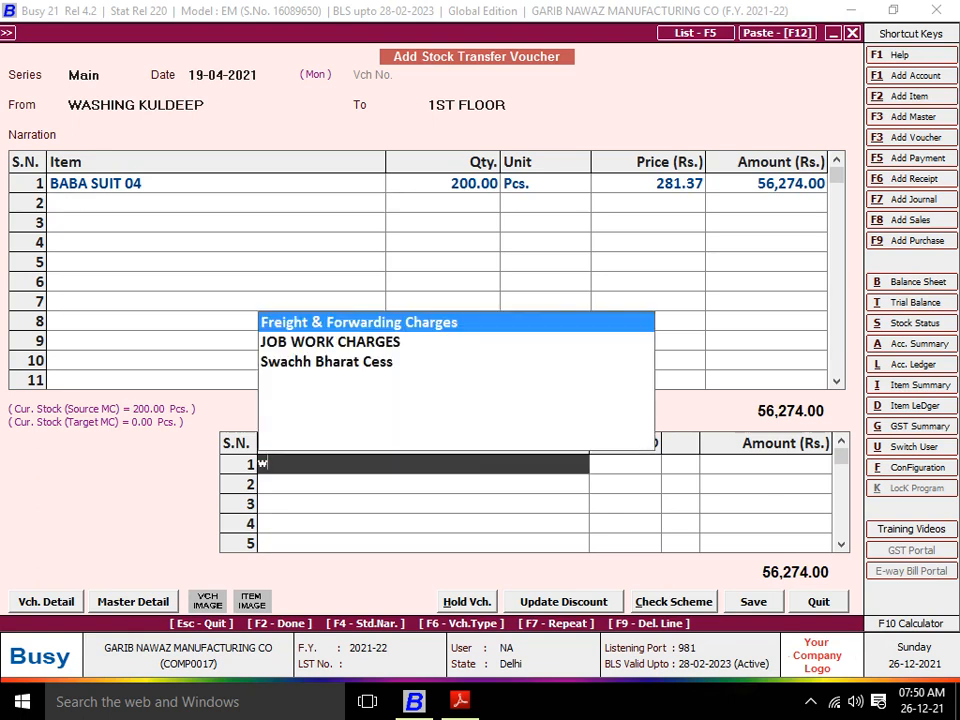
pyautogui.press('Down')
pyautogui.press('Return')
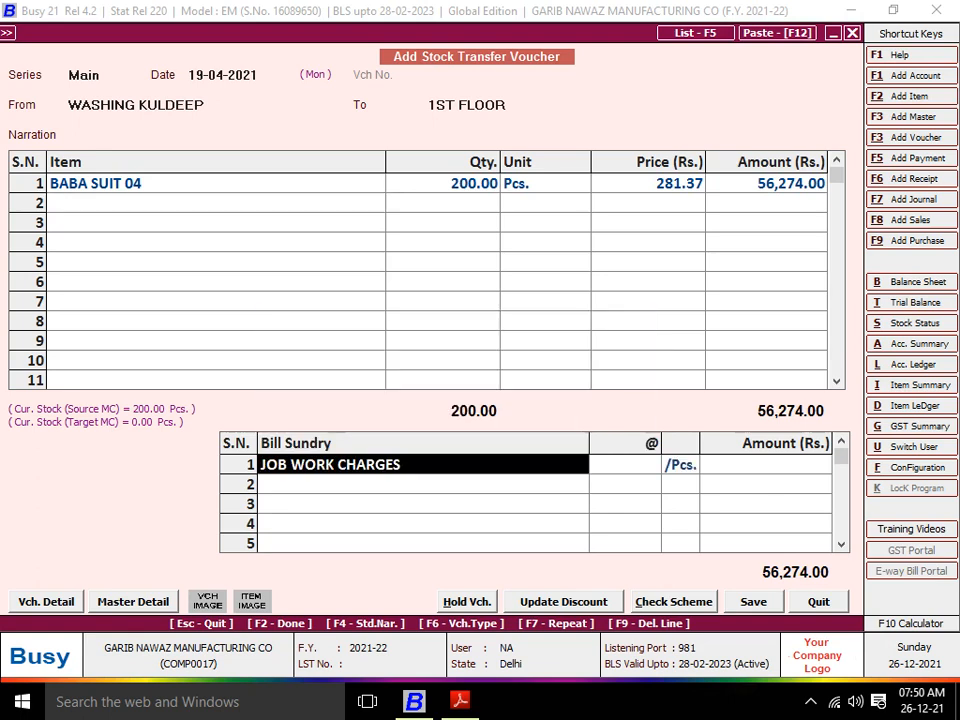
pyautogui.press('Return')
pyautogui.write('68')
pyautogui.press('Return')
pyautogui.hotkey('alt', 'Tab')
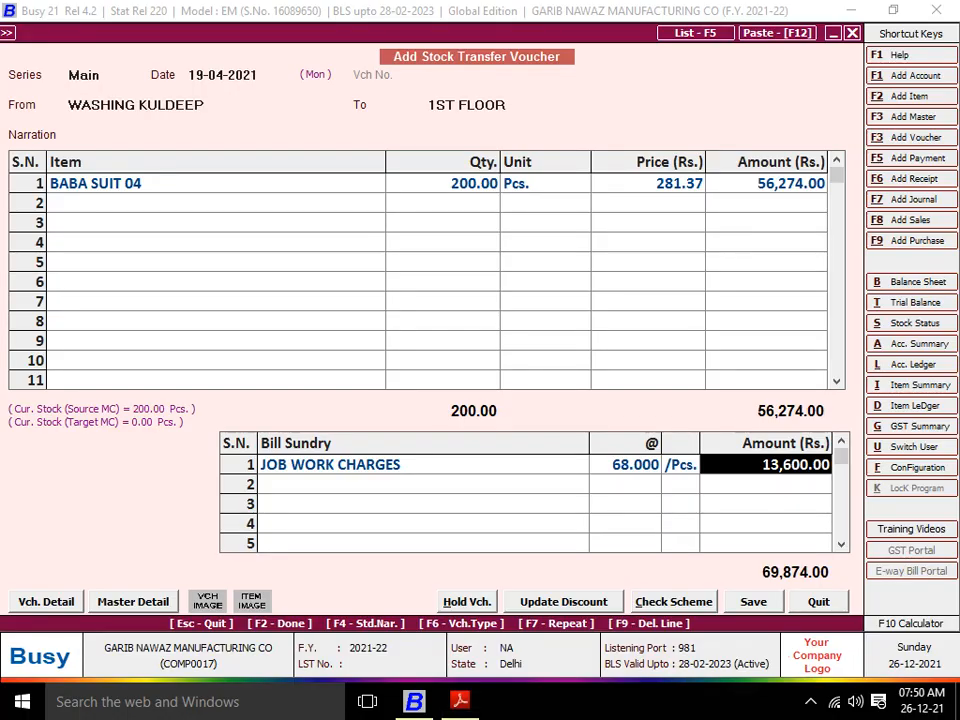
pyautogui.press('F2')
pyautogui.press('Return')
# Set up a new stock transfer voucher dated 19-04-2021 from WASHING KULDEEP to 1ST FLOOR
pyautogui.press('Return')
pyautogui.press('Return')
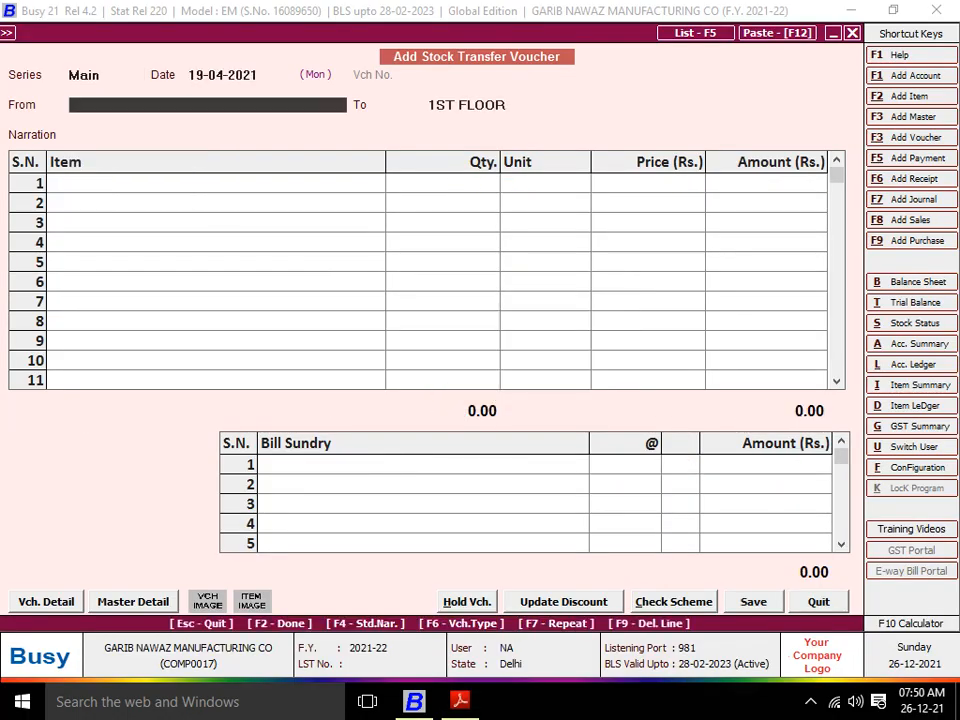
pyautogui.write('WAS')
pyautogui.press('Return')
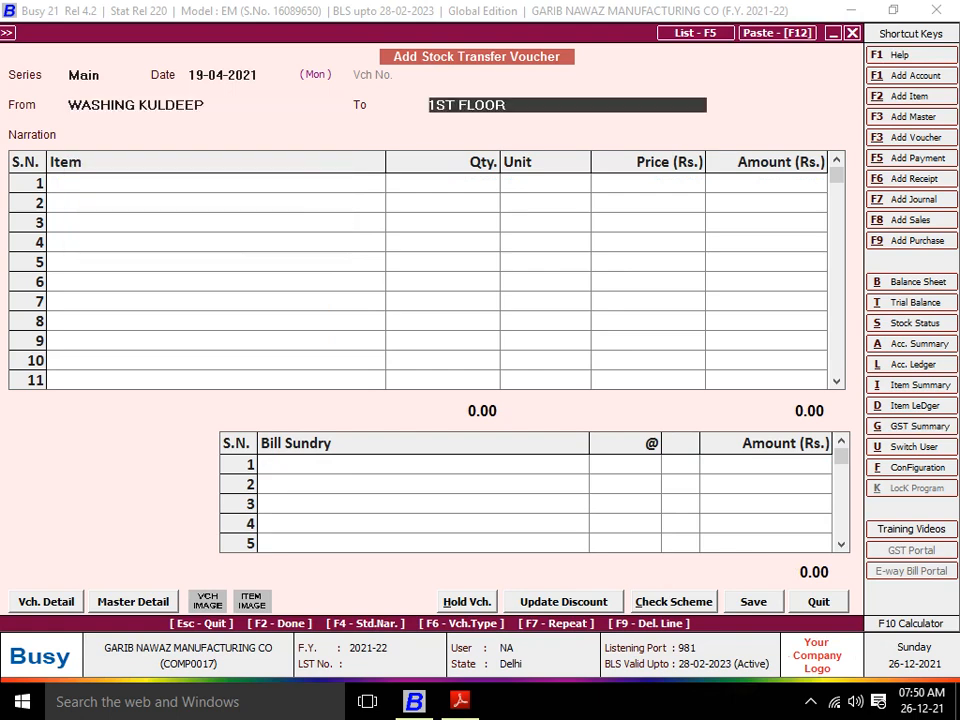
pyautogui.press('Return')
pyautogui.press('Return')
# Add item BABA SUIT 04 to the voucher with a quantity of 2
pyautogui.press('Down')
pyautogui.press('Down')
pyautogui.press('Down')
pyautogui.press('Down')
pyautogui.press('Down')
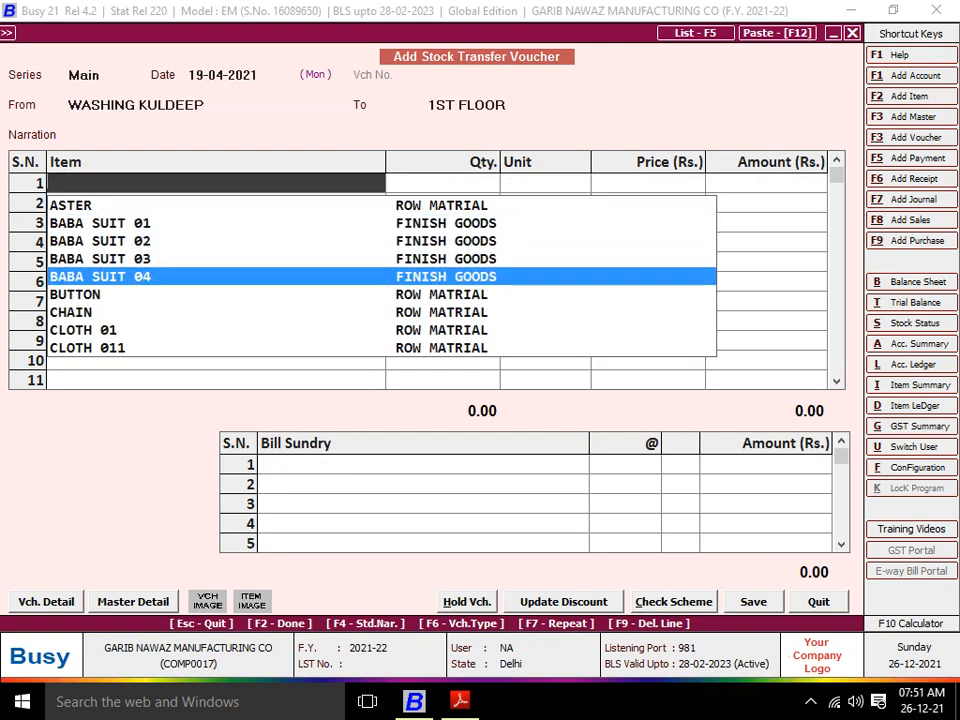
pyautogui.press('Up')
pyautogui.press('Return')
pyautogui.write('2')
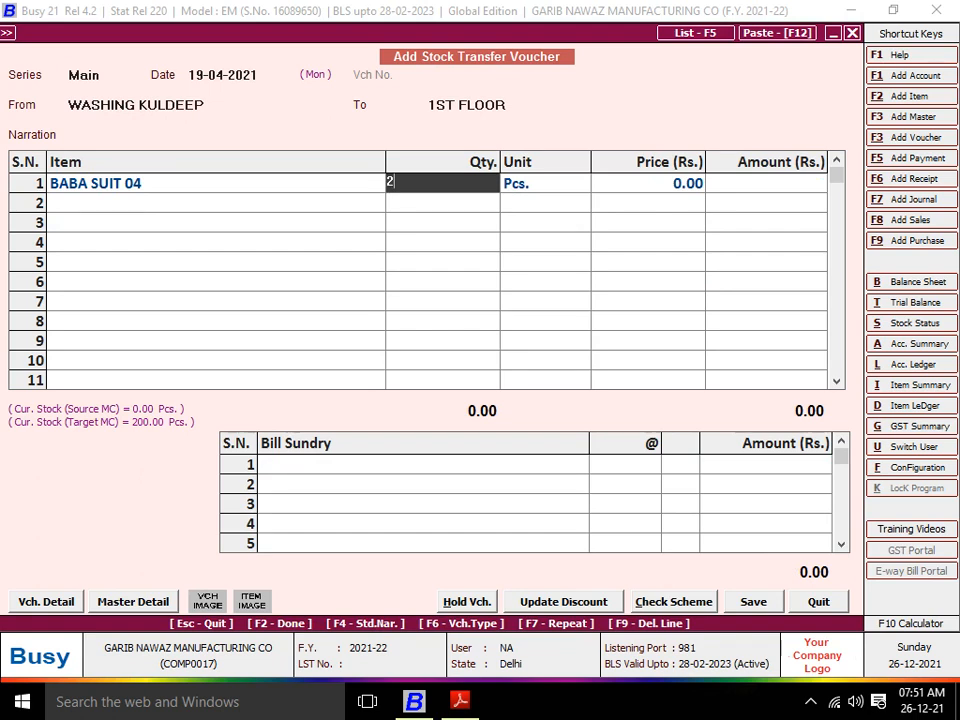
# Change the voucher's source to RAMESH WASHING, keeping 1ST FLOOR as the destination
pyautogui.press('Escape')
pyautogui.press('Escape')
pyautogui.press('Escape')
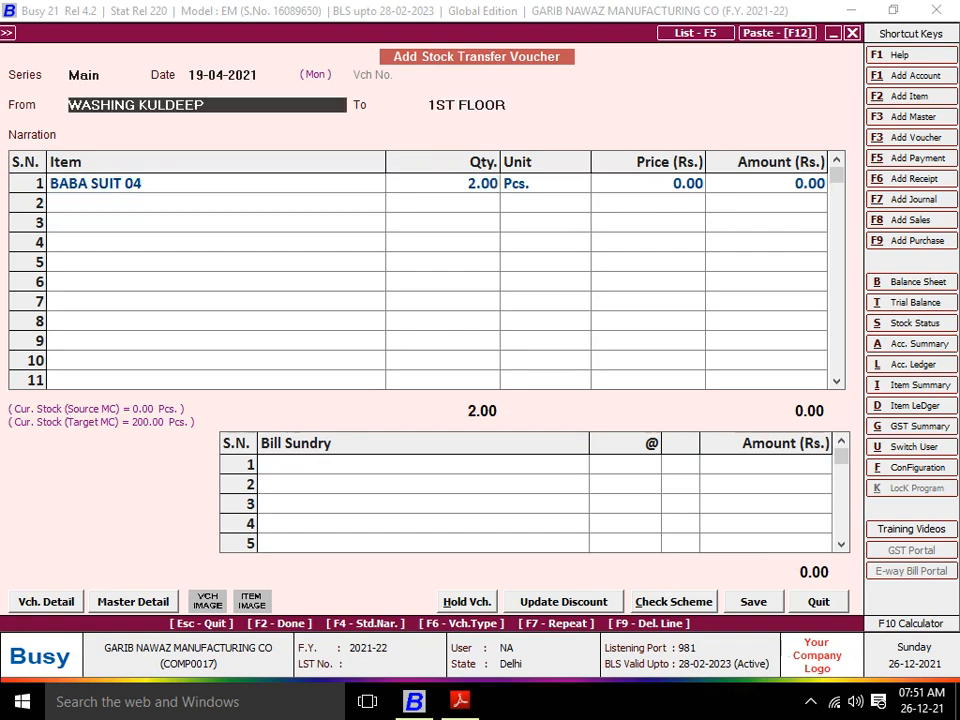
pyautogui.write('RAMES')
pyautogui.press('Return')
pyautogui.press('Return')
# Set the quantity of BABA SUIT 04 to 173 and accept the item line
pyautogui.press('Return')
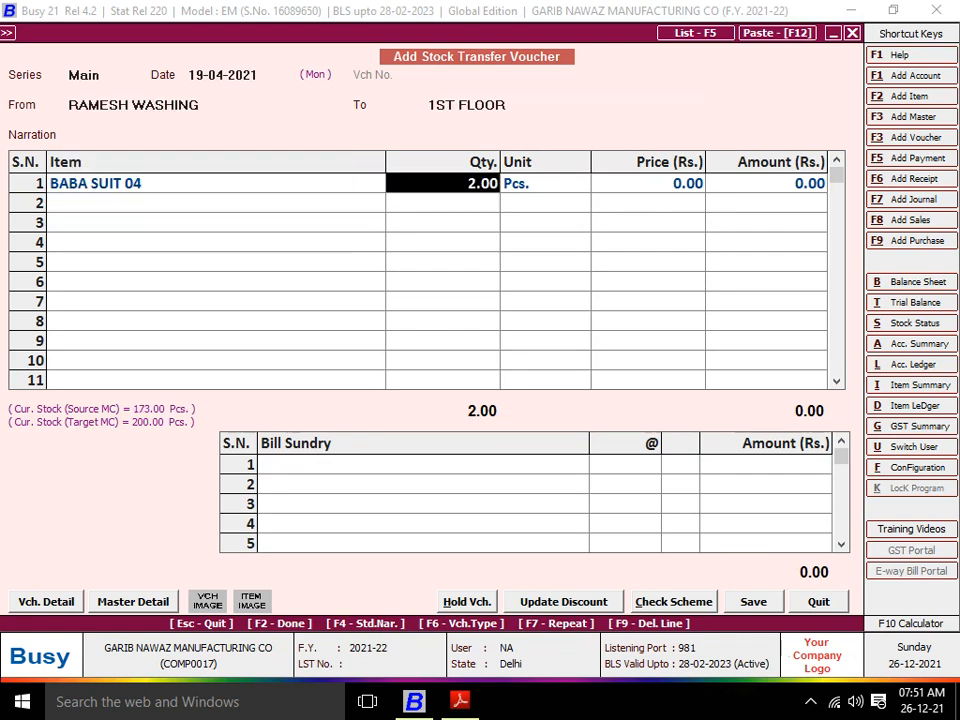
pyautogui.write('173')
pyautogui.press('Return')
pyautogui.press('Return')
pyautogui.press('Return')
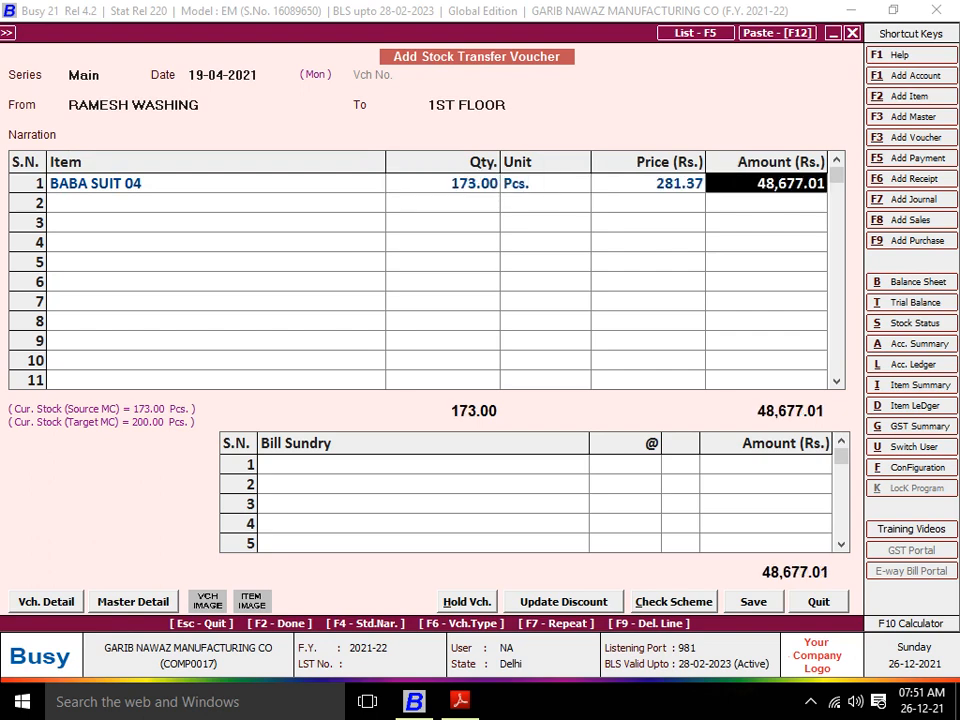
pyautogui.press('Return')
# Add the JOB WORK CHARGES bill sundry at the PDF schedule's rate of 70 per piece and save the voucher
pyautogui.press('Return')
pyautogui.press('Return')
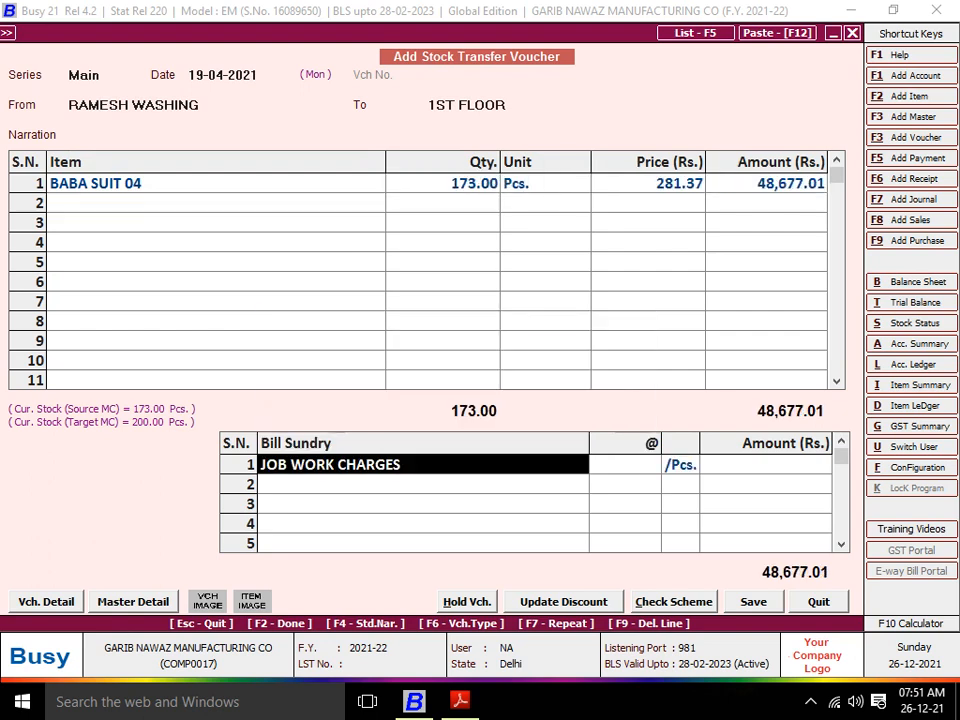
pyautogui.press('Return')
pyautogui.hotkey('alt', 'Tab')
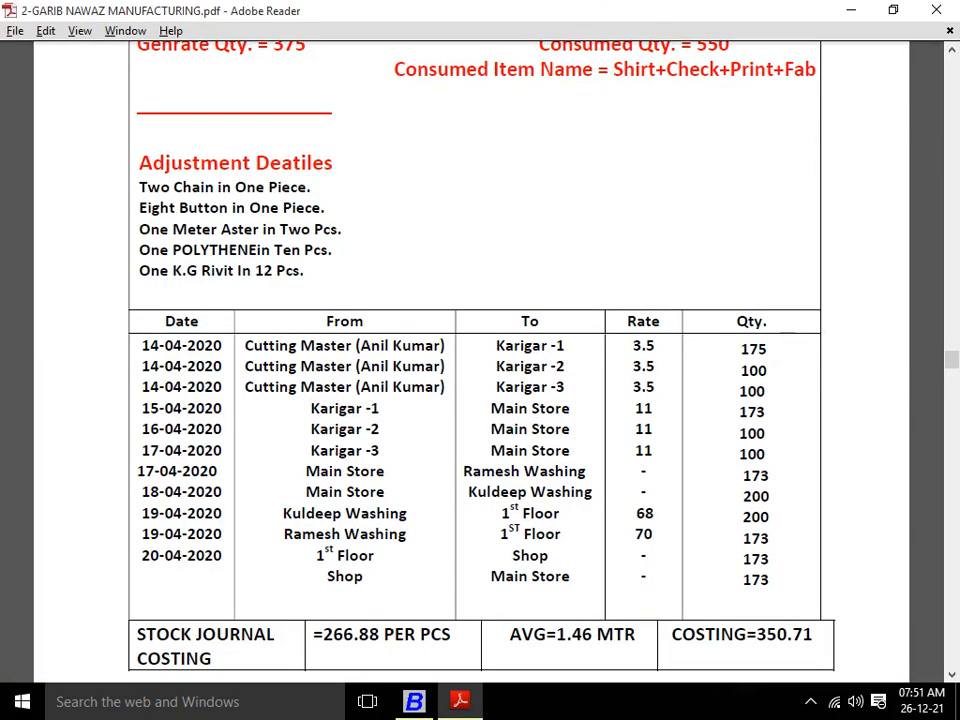
pyautogui.hotkey('alt', 'Tab')
pyautogui.write('70')
pyautogui.press('Return')
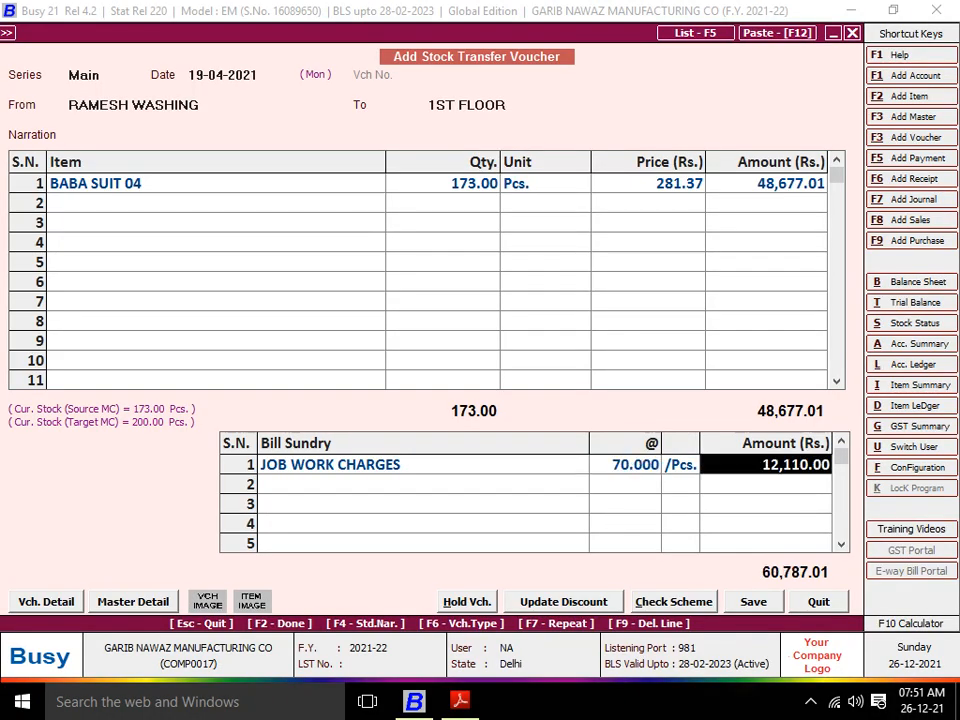
pyautogui.press('Return')
pyautogui.press('Return')
pyautogui.press('Return')
# Following the PDF schedule, set up a new stock transfer voucher dated 19-04-2021 from 1ST FLOOR to SHOP
pyautogui.press('Return')
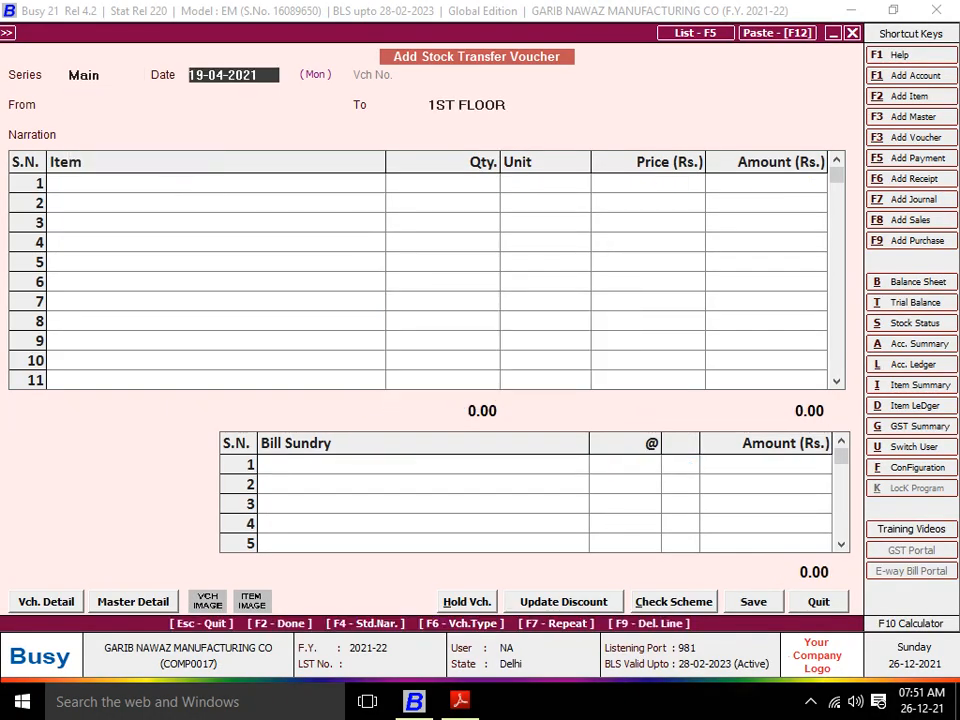
pyautogui.press('Return')
pyautogui.press('Return')
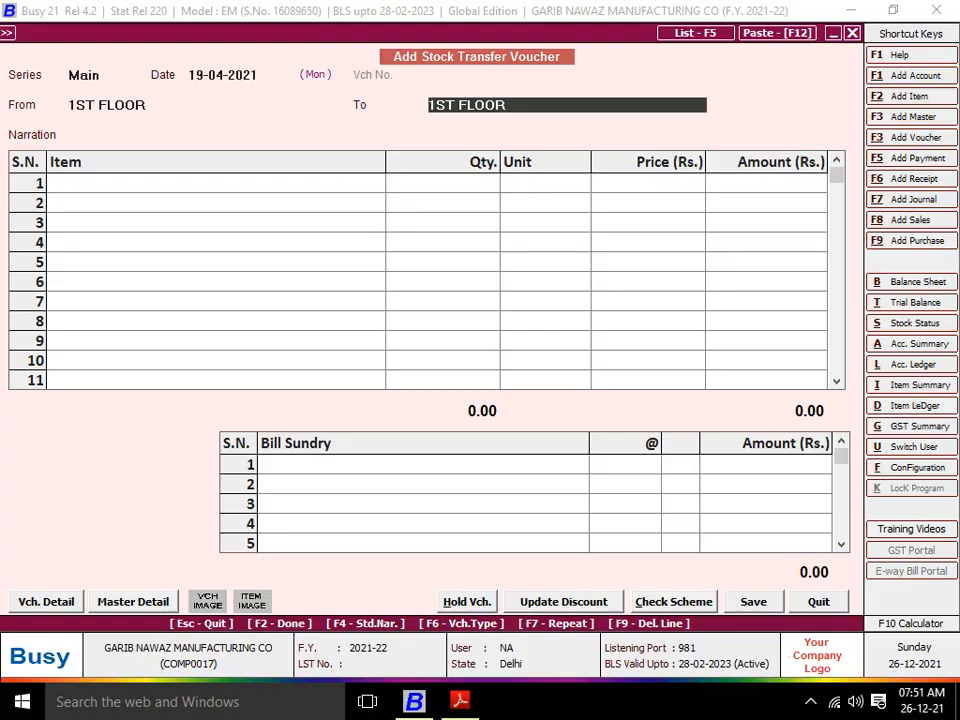
pyautogui.hotkey('alt', 'Tab')
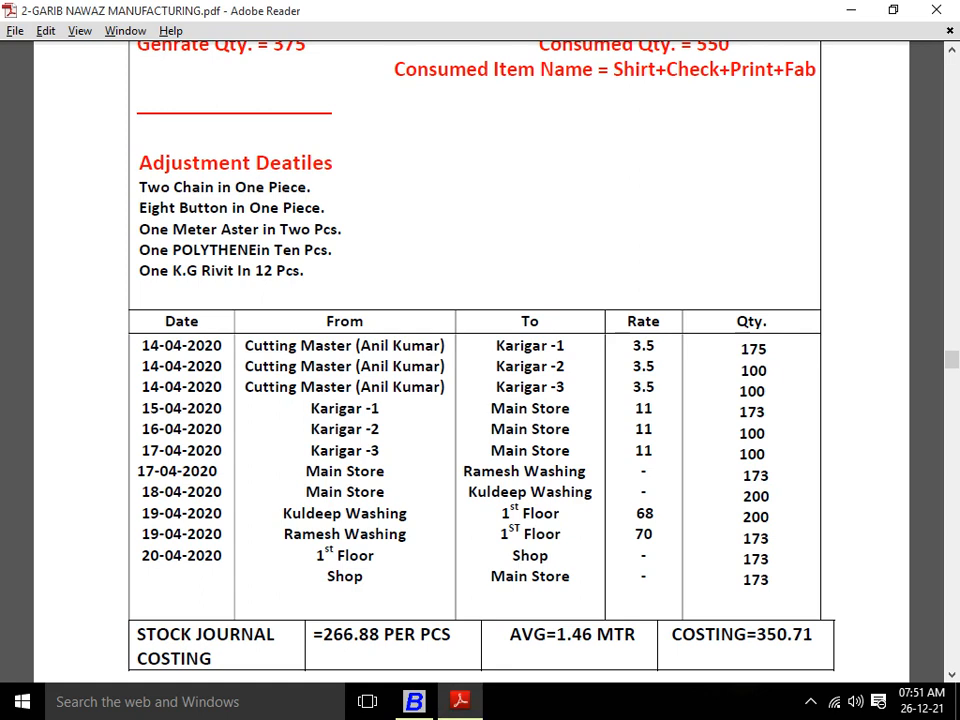
pyautogui.hotkey('alt', 'Tab')
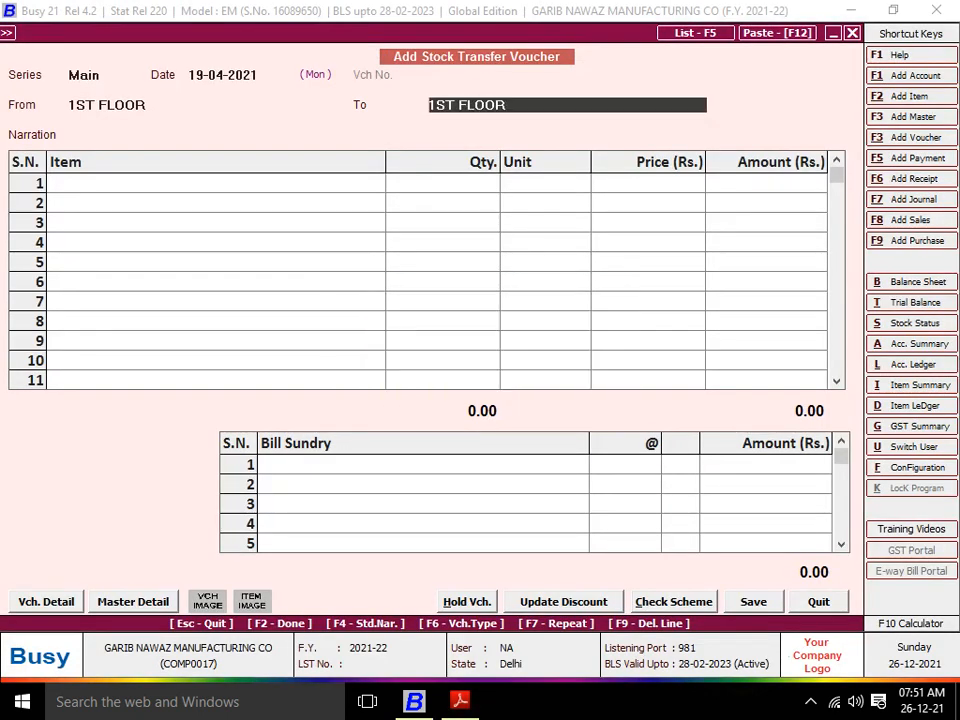
pyautogui.write('SHOP')
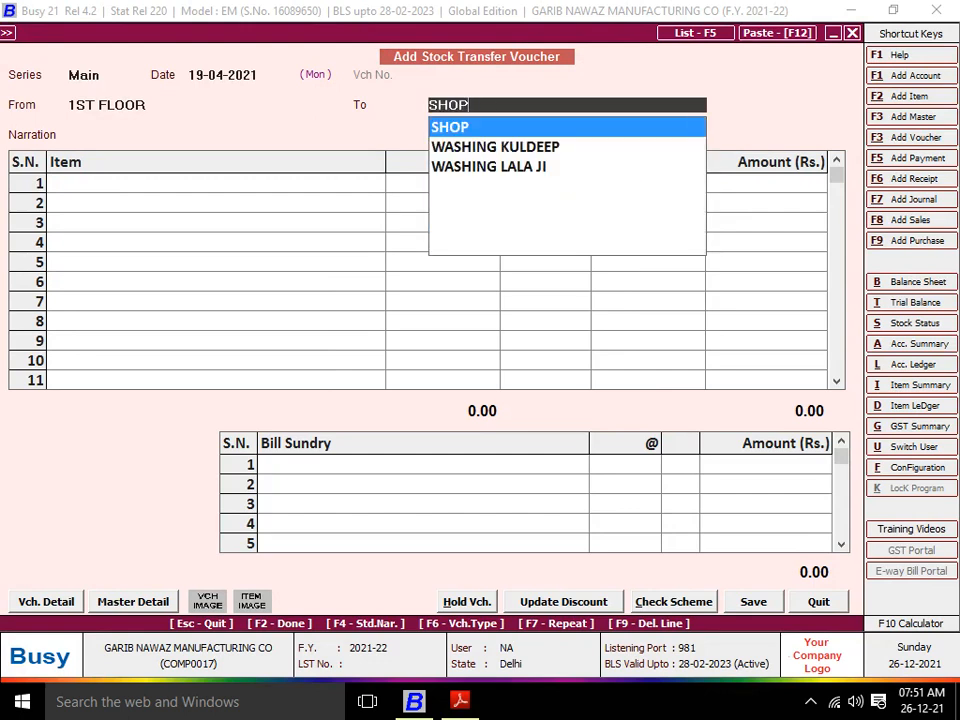
pyautogui.press('Return')
# Add item BABA SUIT 04 with quantity 373 to the SHOP voucher and save it
pyautogui.write('BAB')
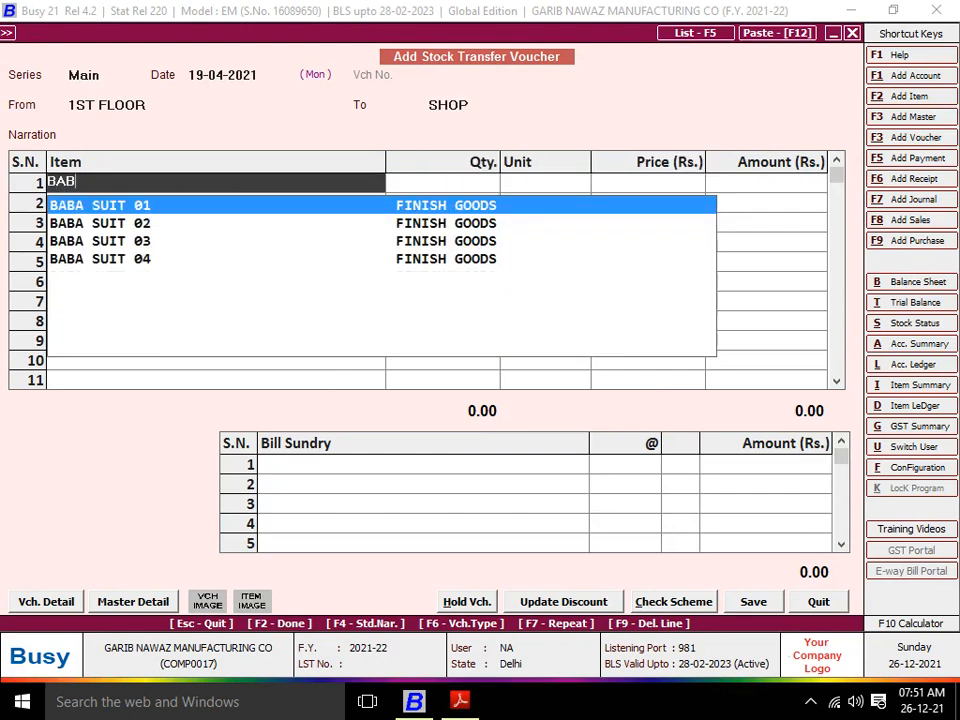
pyautogui.press('Down')
pyautogui.press('Down')
pyautogui.press('Down')
pyautogui.press('Return')
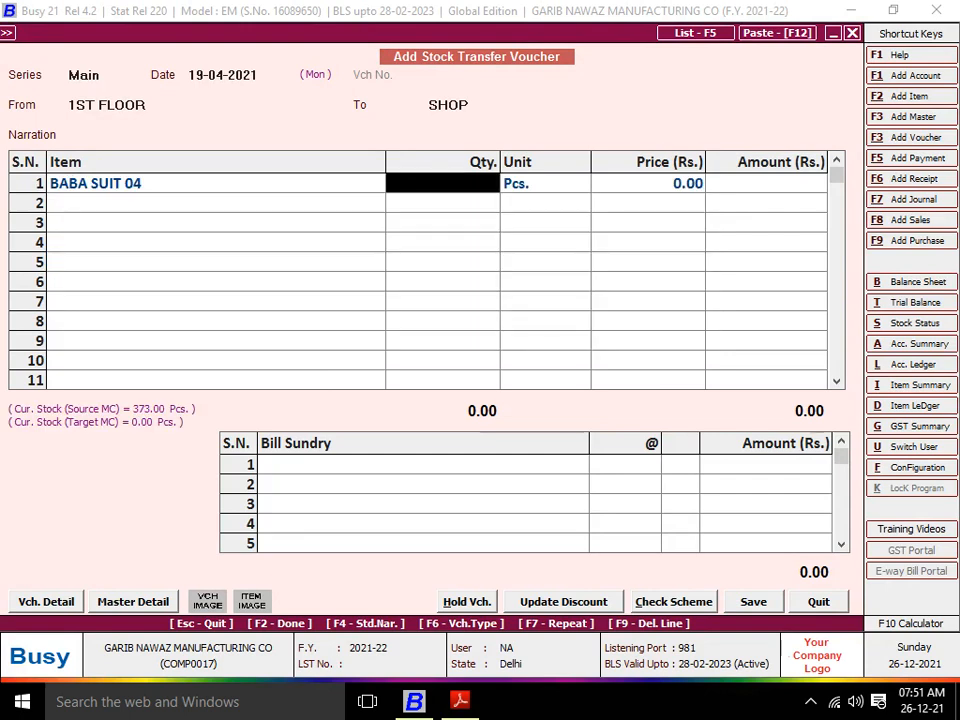
pyautogui.write('373')
pyautogui.press('Return')
pyautogui.press('Return')
pyautogui.press('Return')
pyautogui.press('Return')
pyautogui.press('Return')
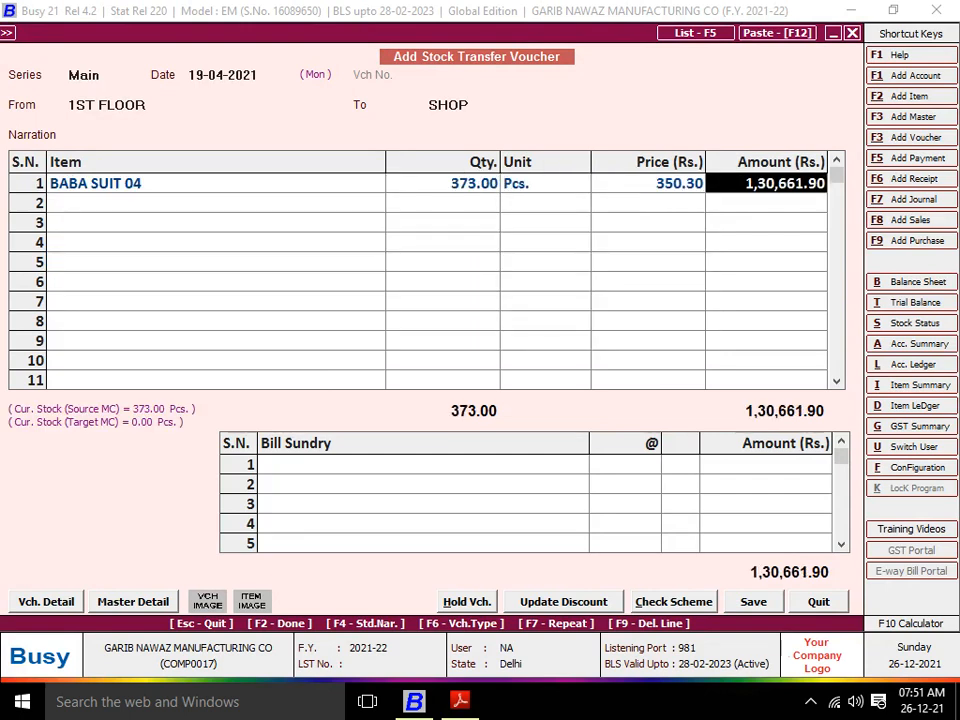
pyautogui.press('Return')
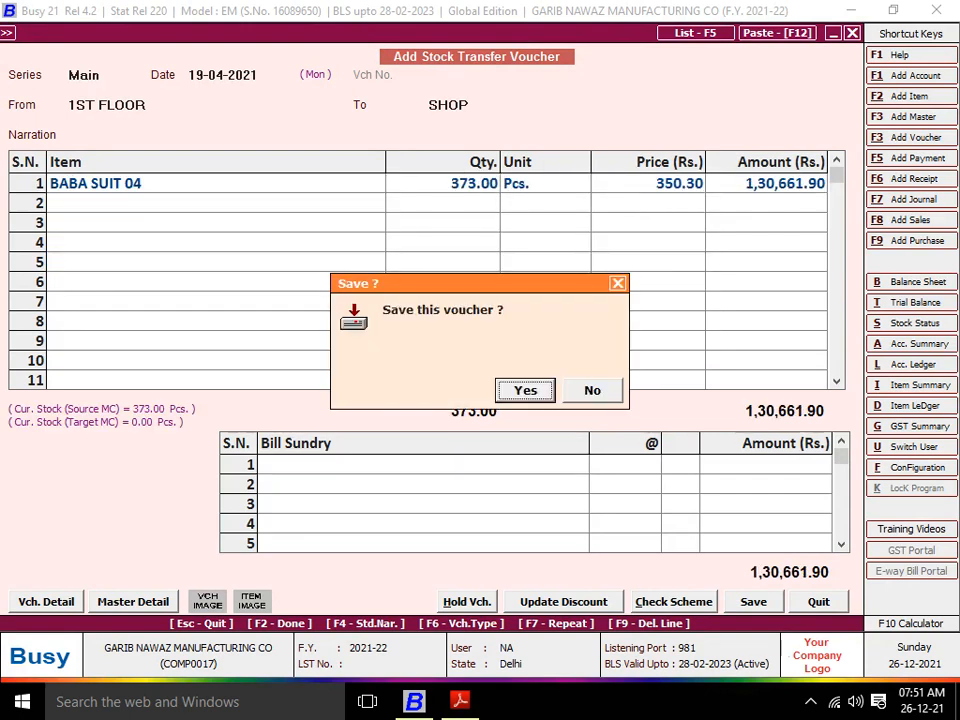
pyautogui.press('Return')
# Following the PDF schedule, set up a new stock transfer voucher dated 19-04-2021 from SHOP to Main Store
pyautogui.press('Return')
pyautogui.press('space')
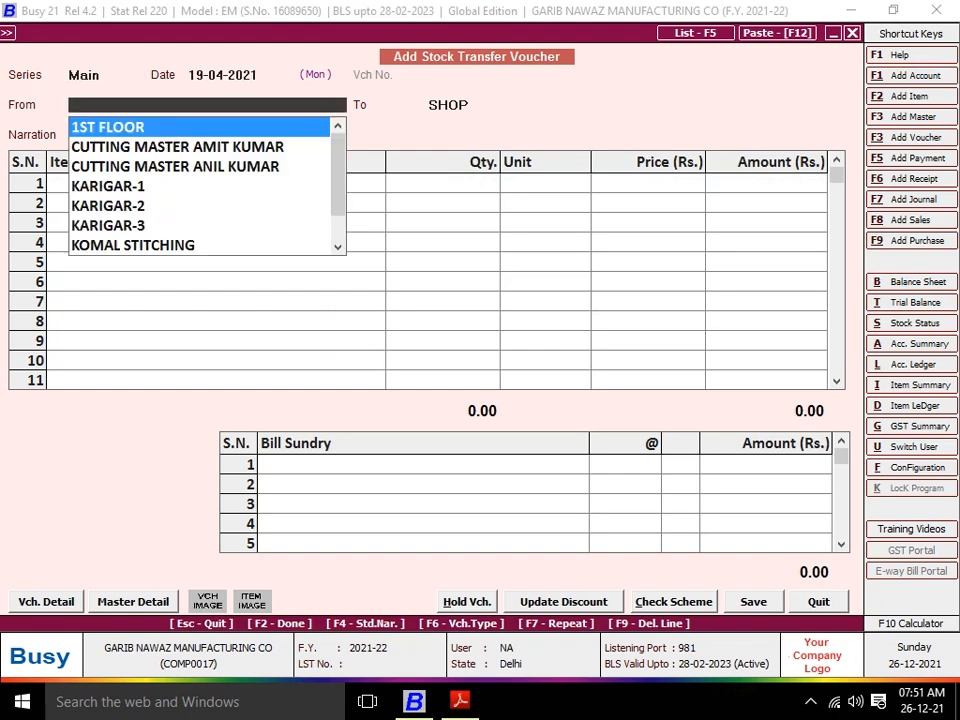
pyautogui.write('s')
pyautogui.hotkey('alt', 'Tab')
pyautogui.hotkey('alt', 'Tab')
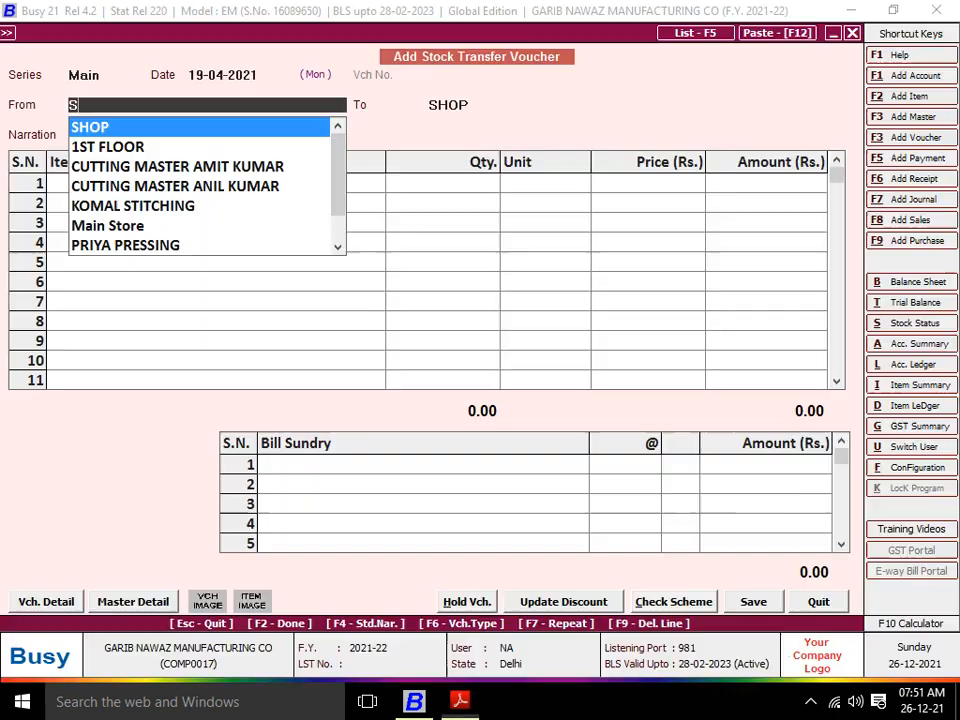
pyautogui.press('Return')
pyautogui.write('MA')
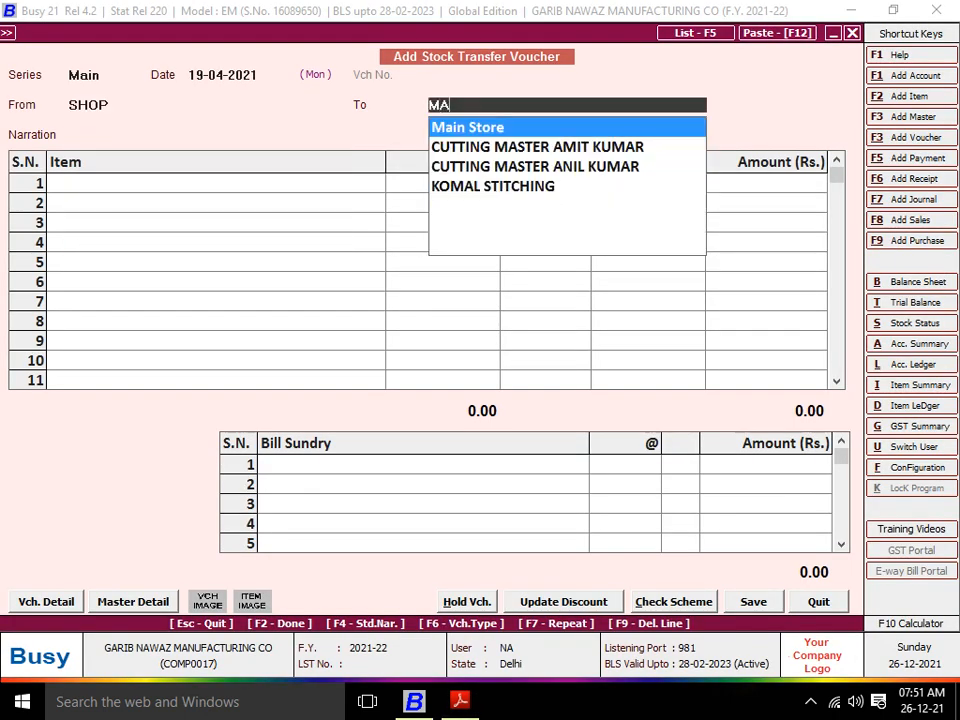
pyautogui.press('Return')
# Add item BABA SUIT 04 with quantity 373 to the Main Store voucher
pyautogui.press('space')
pyautogui.write('BAB')
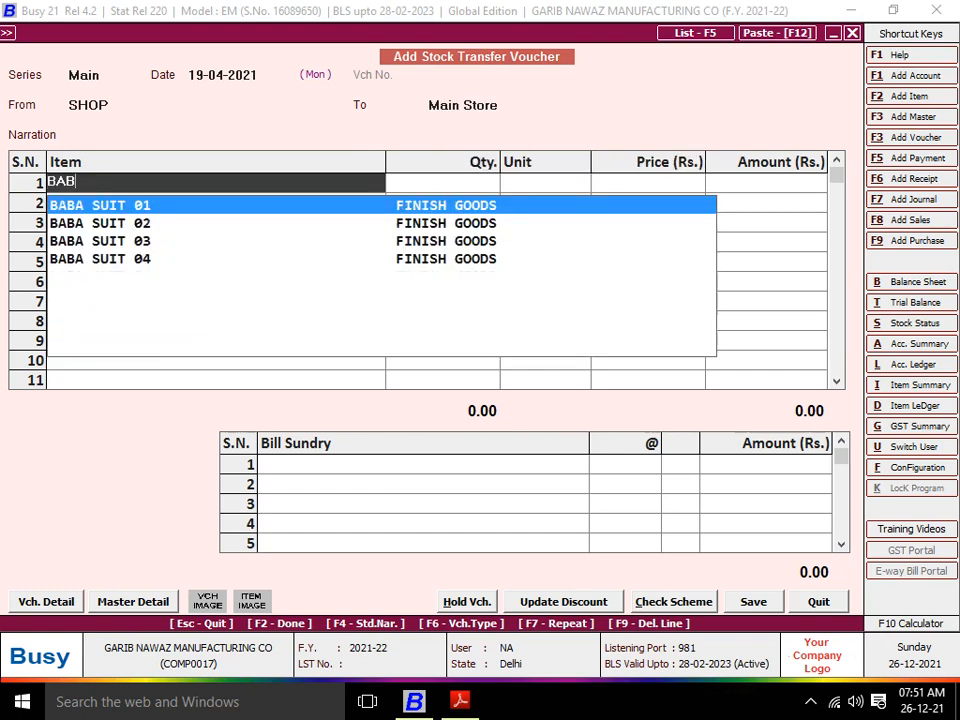
pyautogui.press('Down')
pyautogui.press('Down')
pyautogui.press('Down')
pyautogui.press('Return')
pyautogui.write('3')
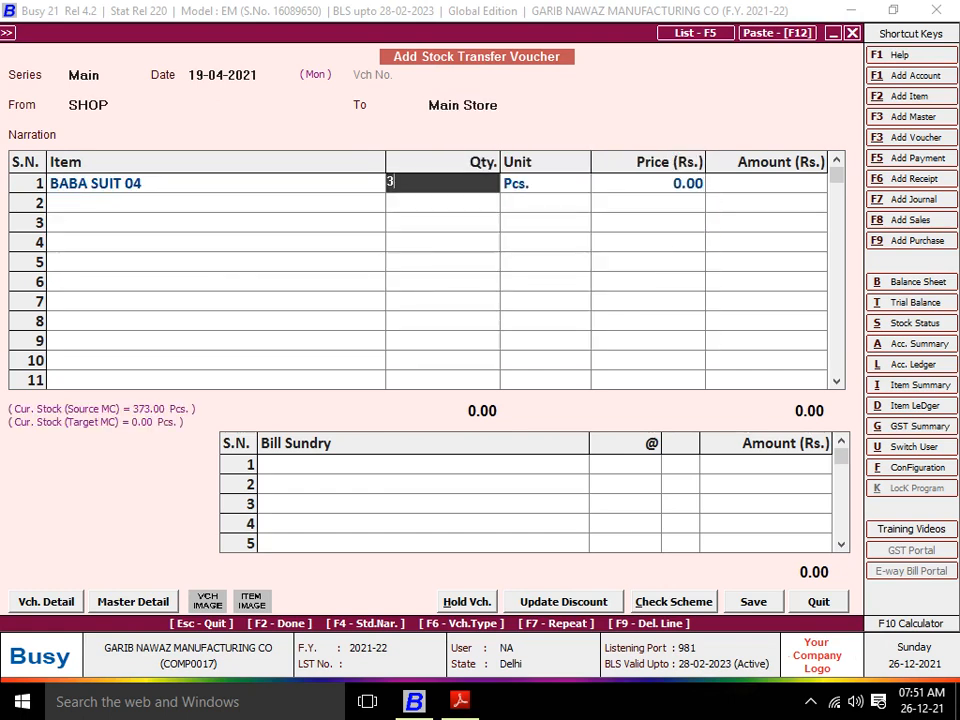
pyautogui.write('73')
pyautogui.press('Return')
pyautogui.press('Return')
pyautogui.press('Return')
pyautogui.press('Return')
pyautogui.press('Return')
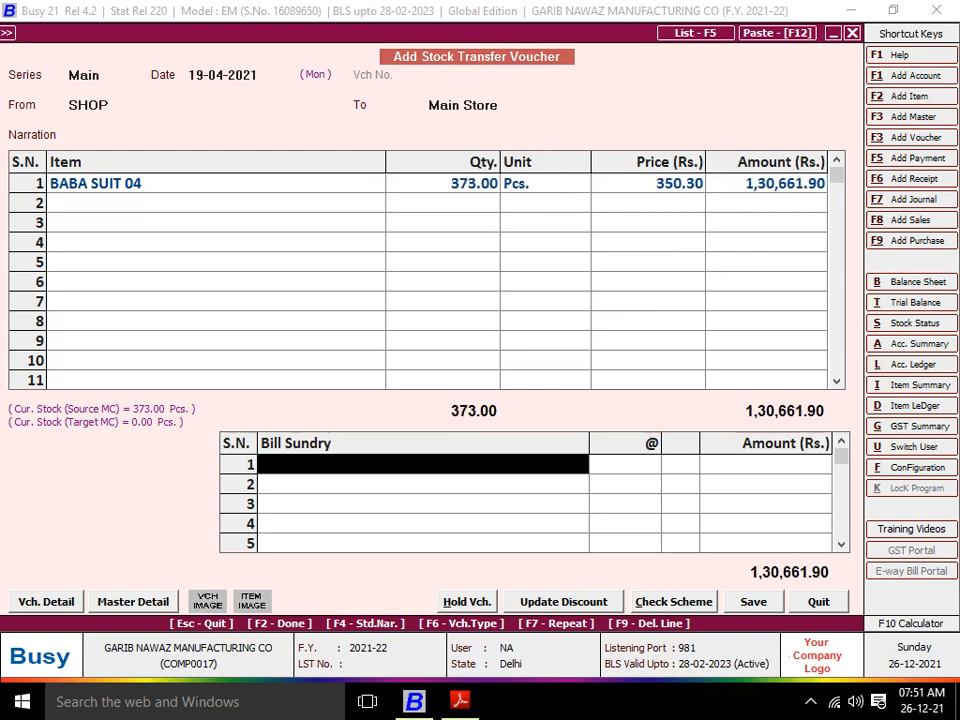
# Compare the SHOP to Main Store voucher with the transfer schedule in the PDF and save it
pyautogui.hotkey('alt', 'Tab')
pyautogui.hotkey('alt', 'Tab')
pyautogui.hotkey('alt', 'Tab')
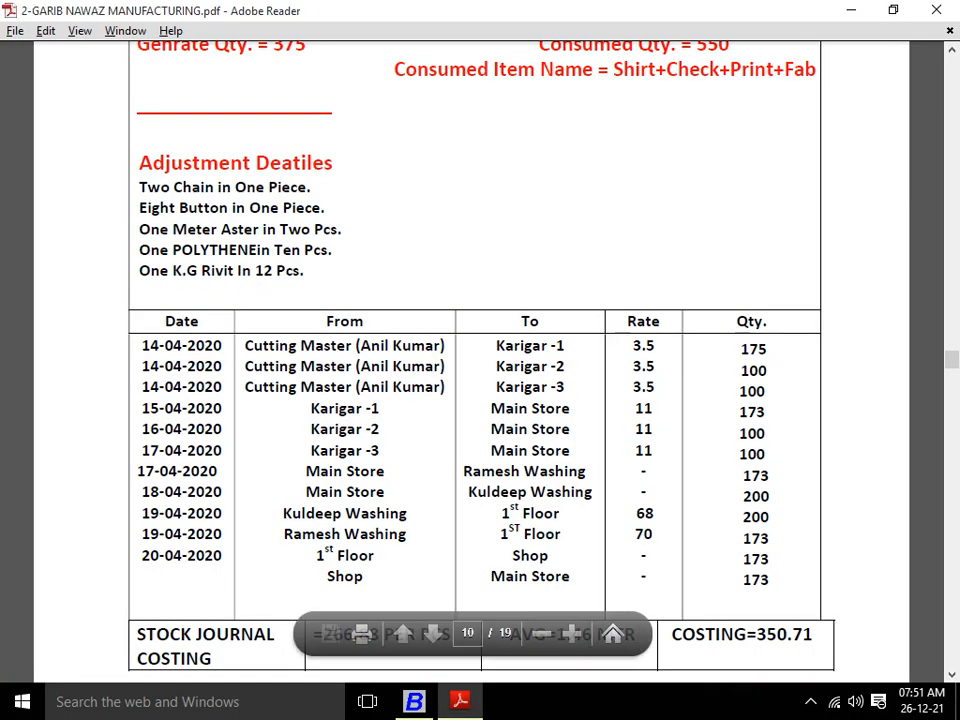
pyautogui.hotkey('alt', 'Tab')
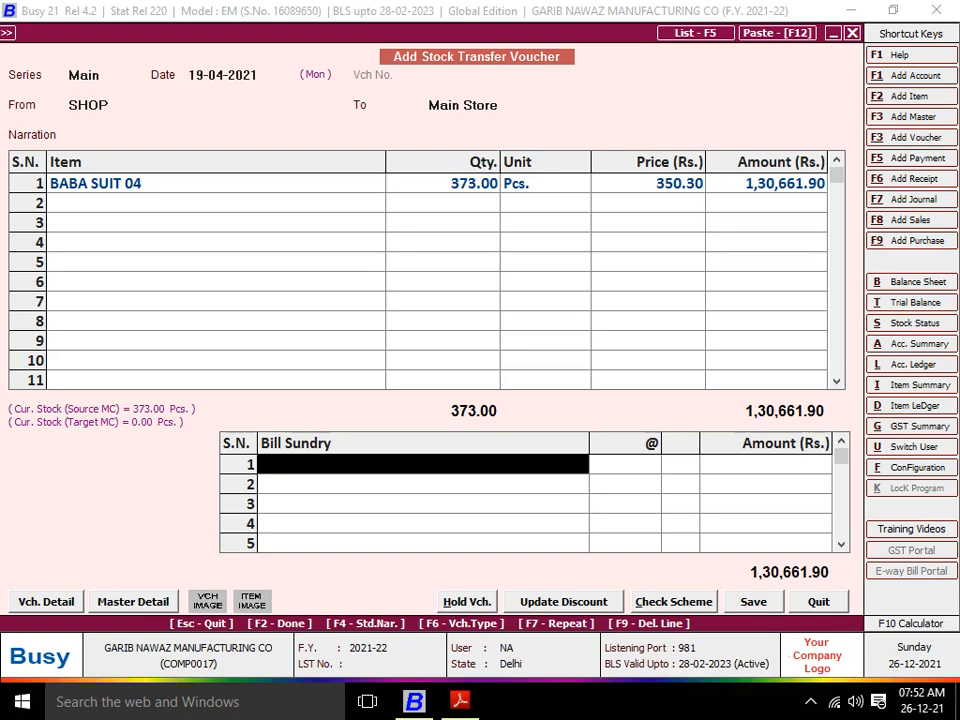
pyautogui.hotkey('alt', 'Tab')
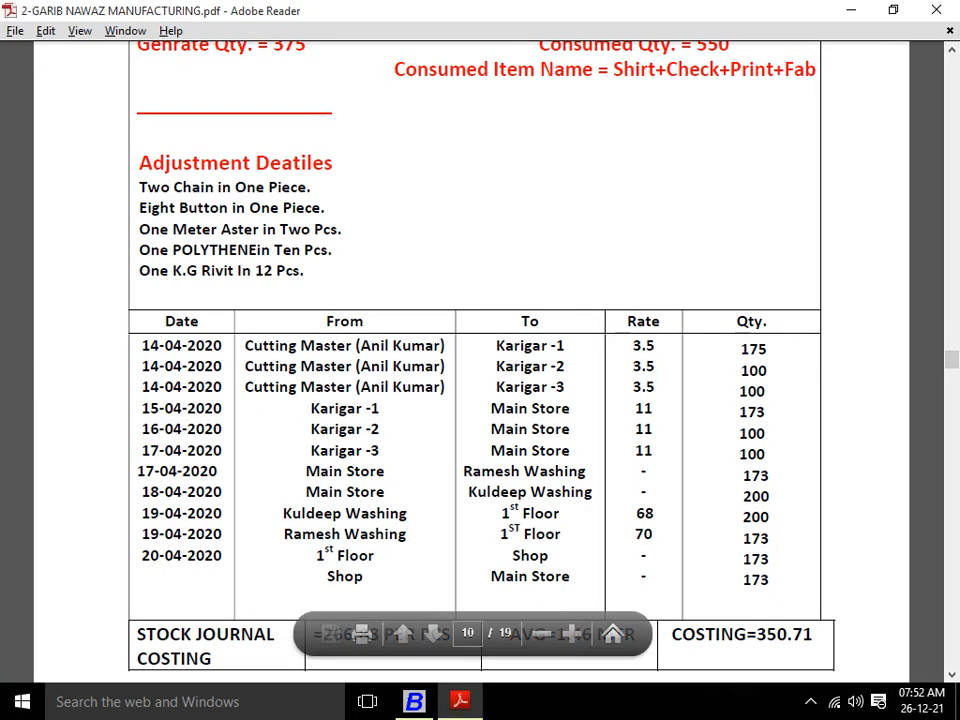
pyautogui.hotkey('alt', 'Tab')
pyautogui.hotkey('alt', 'Tab')
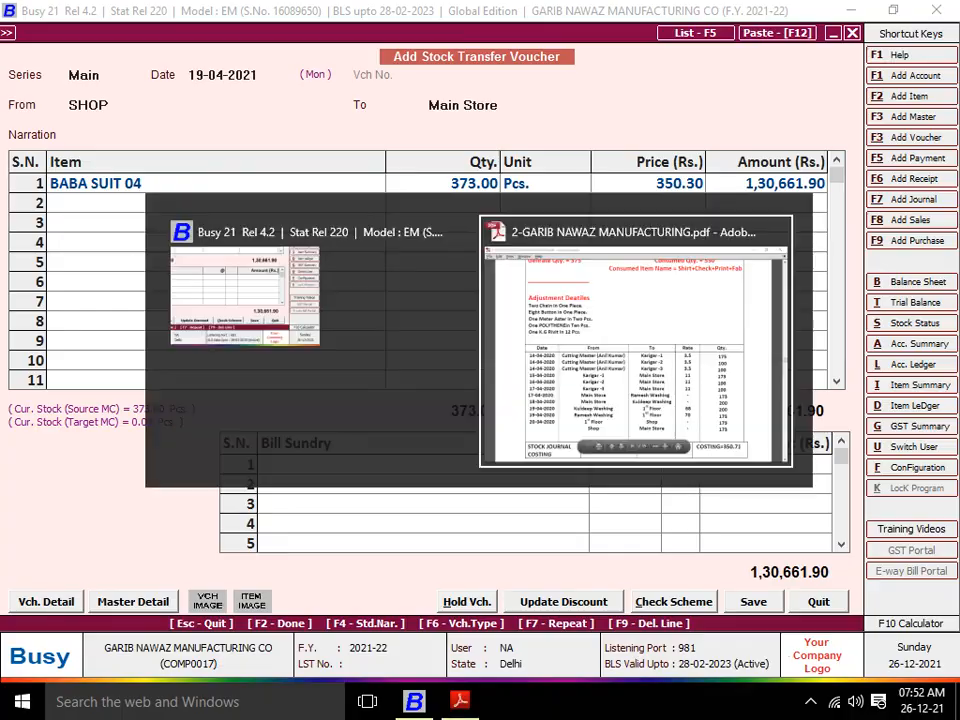
pyautogui.hotkey('alt', 'Tab')
pyautogui.press('F2')
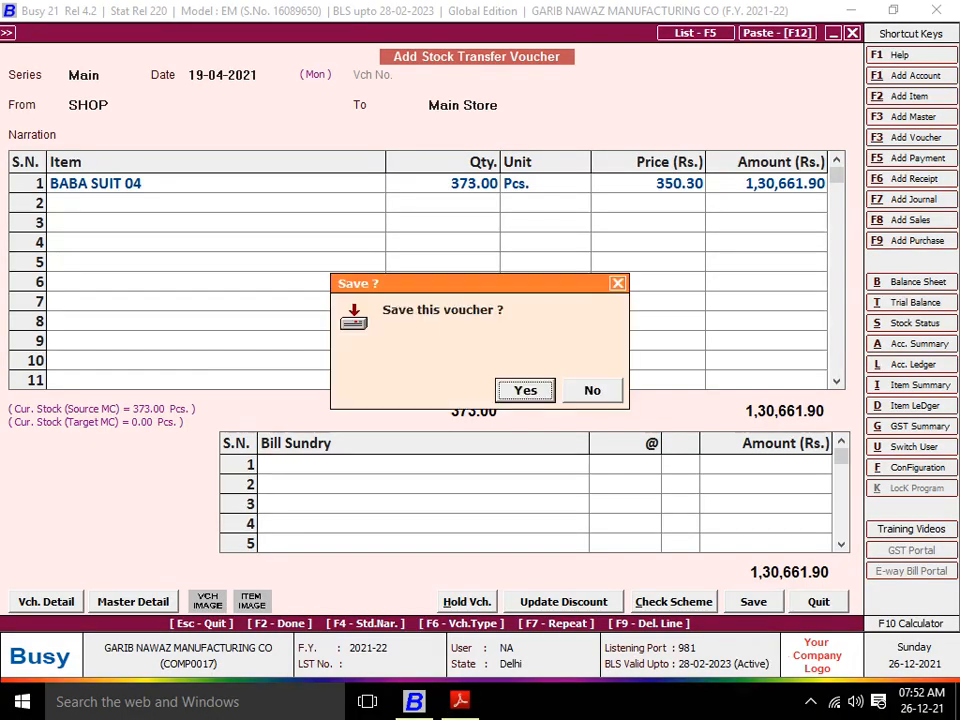
pyautogui.press('Return')
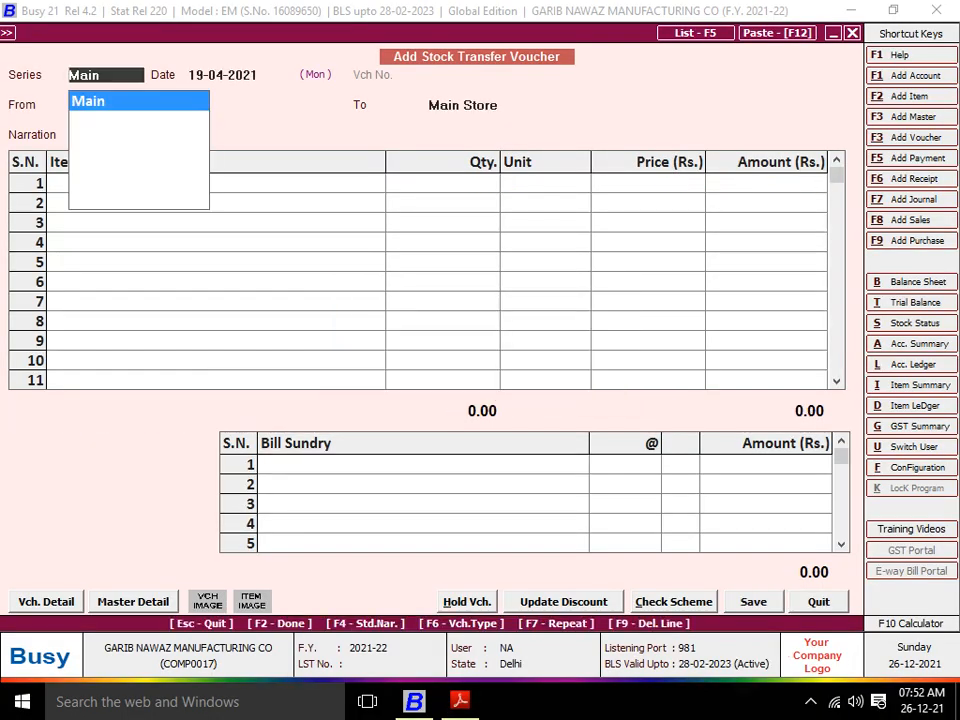
# Switch to the PDF in Adobe Reader and look through the sales invoices and Cash Book pages after the transfer schedule
pyautogui.hotkey('alt', 'Tab')
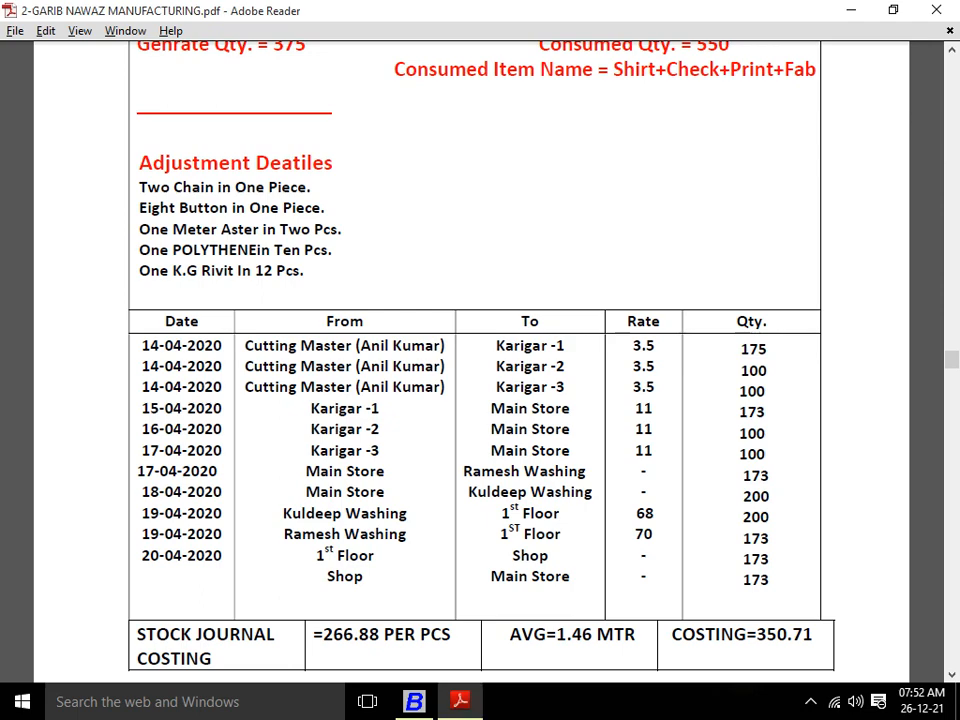
pyautogui.press('Right')
pyautogui.press('Right')
pyautogui.press('Down')
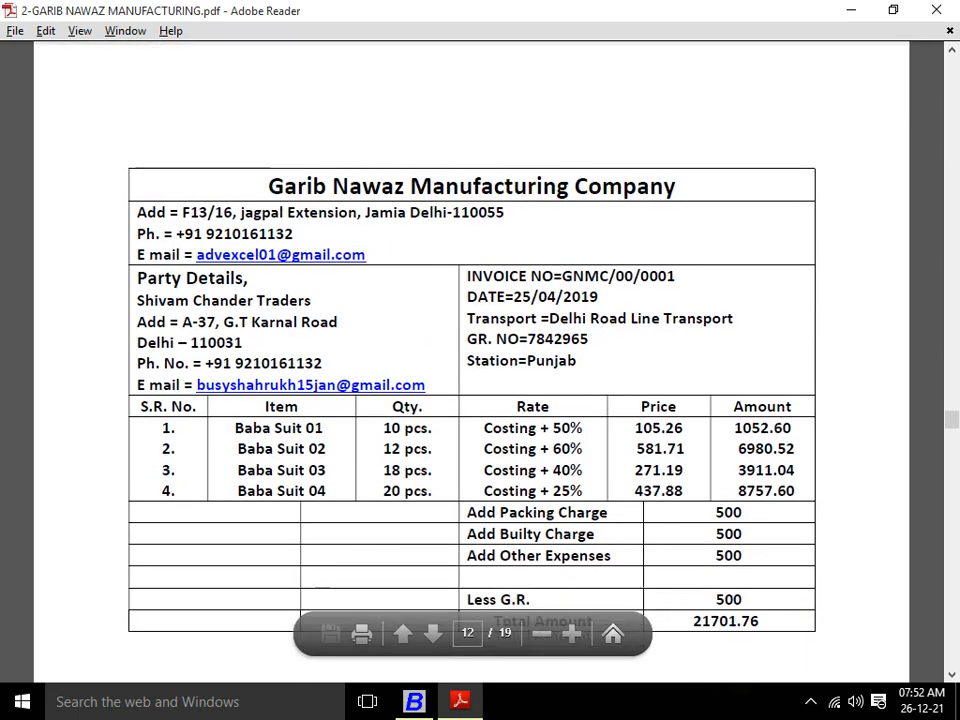
pyautogui.press('Right')
pyautogui.press('Right')
pyautogui.press('Right')
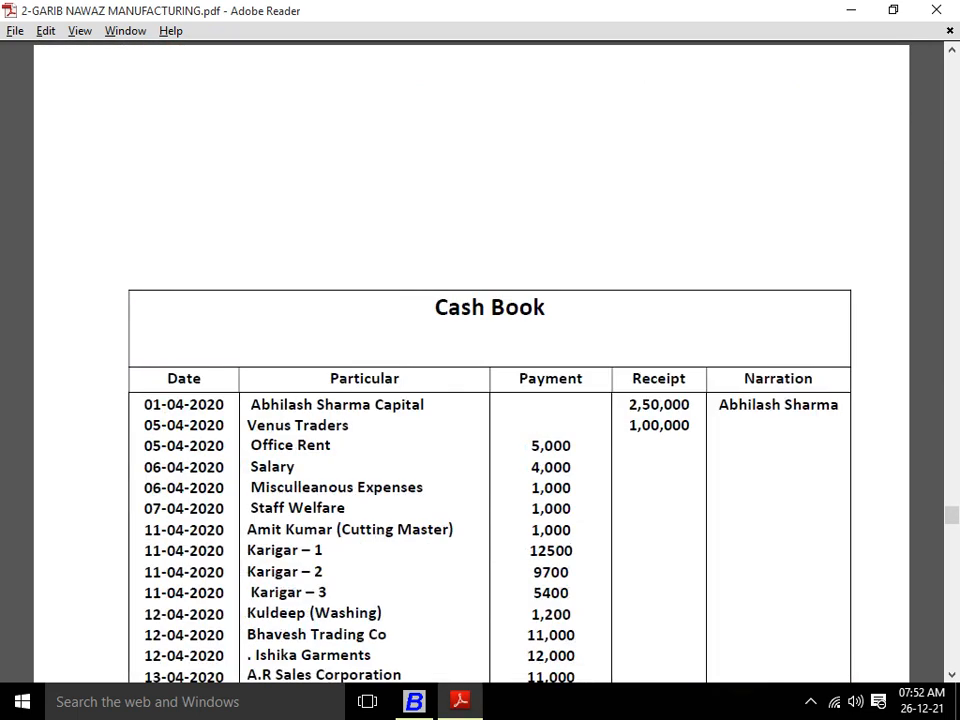
pyautogui.press('Left')
pyautogui.press('Down')
pyautogui.press('Down')
pyautogui.press('Down')
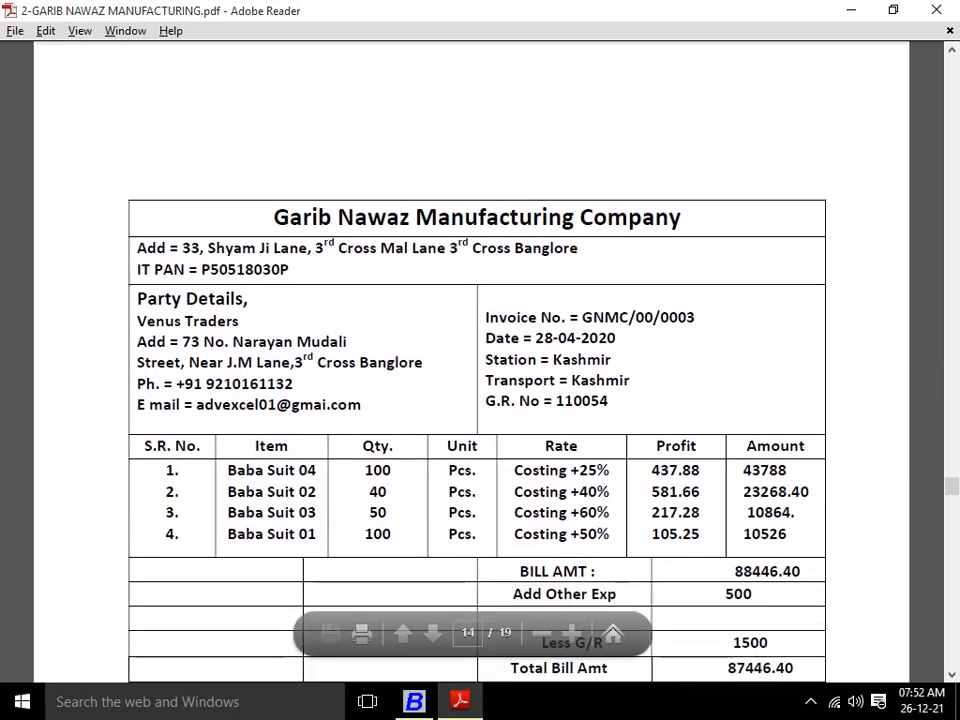
# Go back through the PDF to sales invoice GNMC/00/0001 and examine its items, costing percentages and added charges
pyautogui.press('Left')
pyautogui.press('Left')
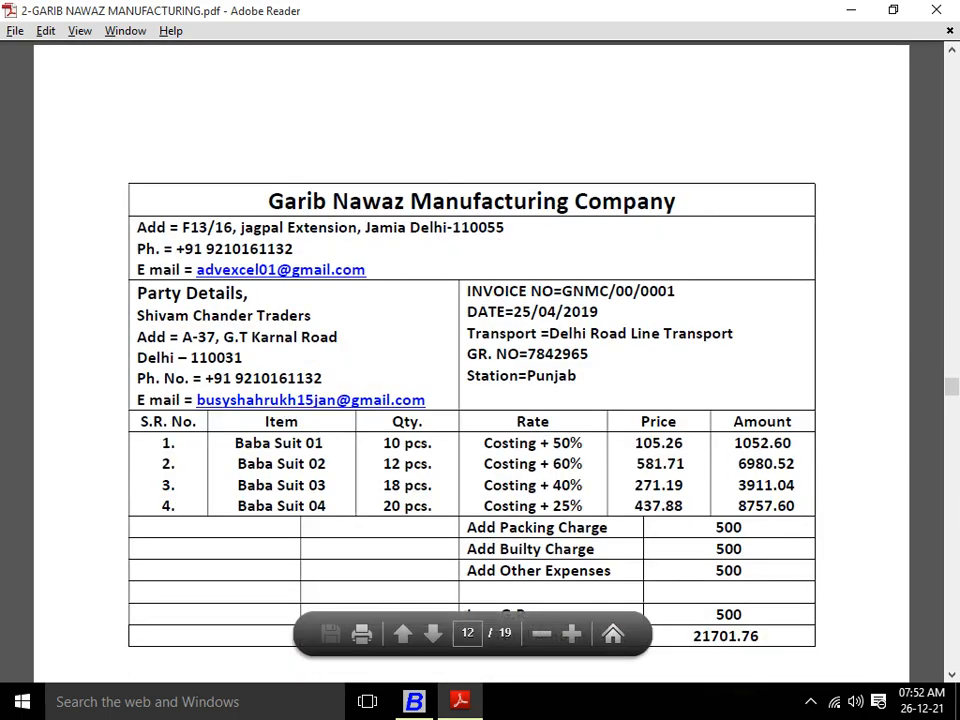
pyautogui.press('Left')
pyautogui.press('Right')
pyautogui.press('Down')
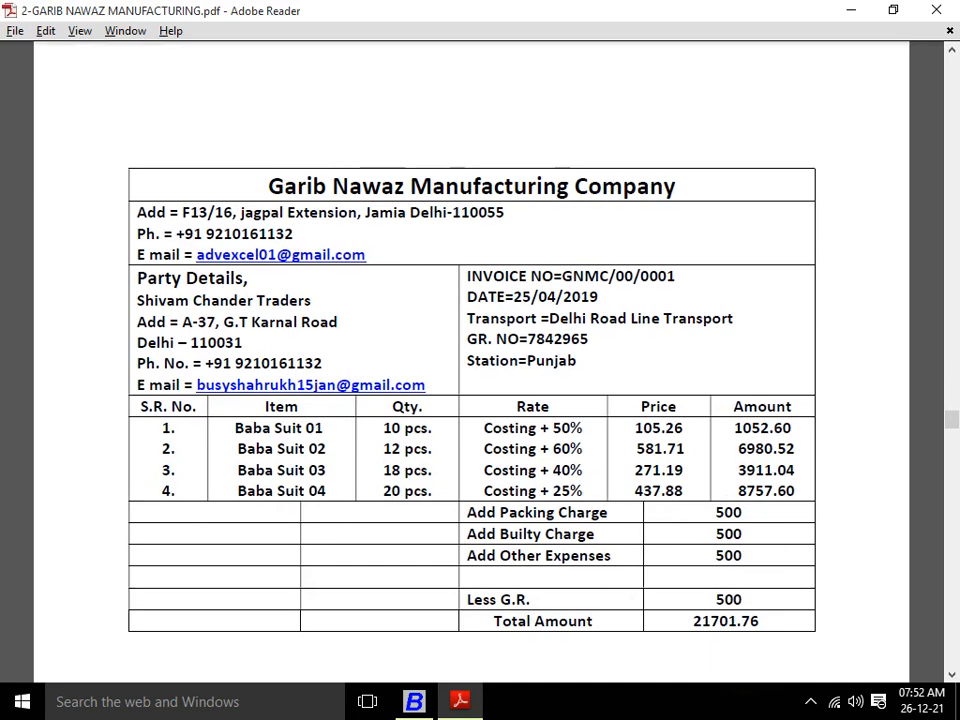
pyautogui.press('Down')
pyautogui.press('Down')
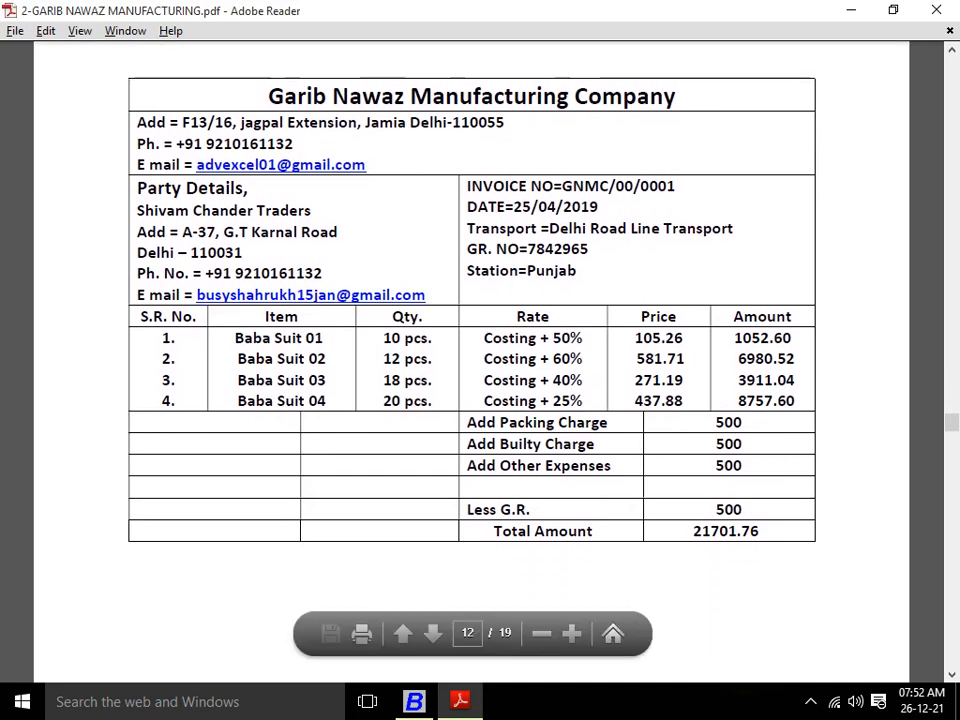
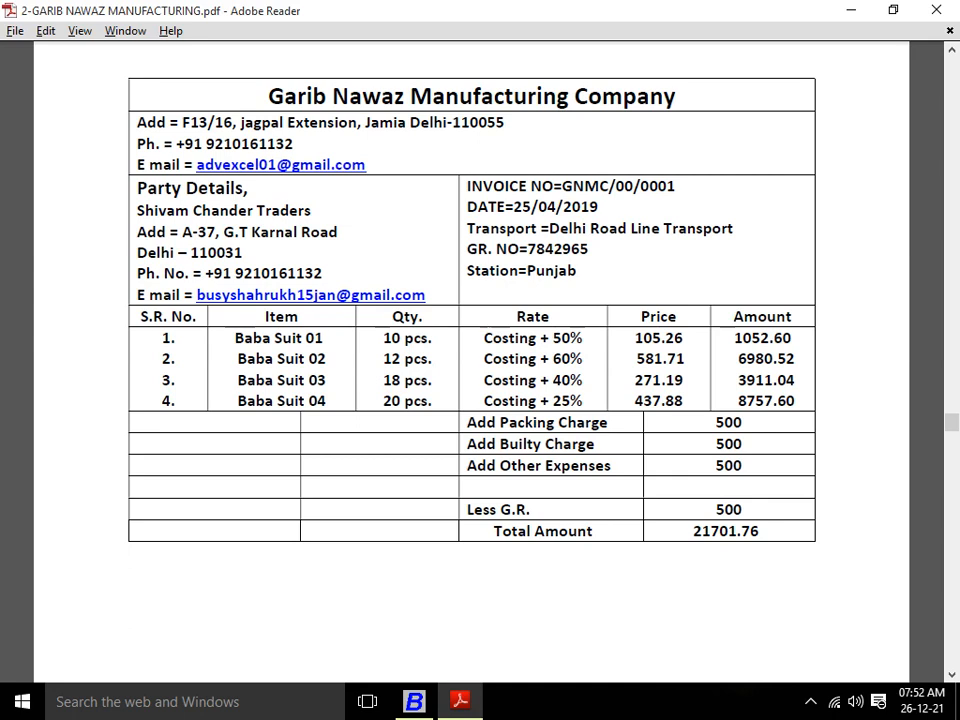
# Switch to Busy and close the empty stock transfer voucher
pyautogui.hotkey('alt', 'Tab')
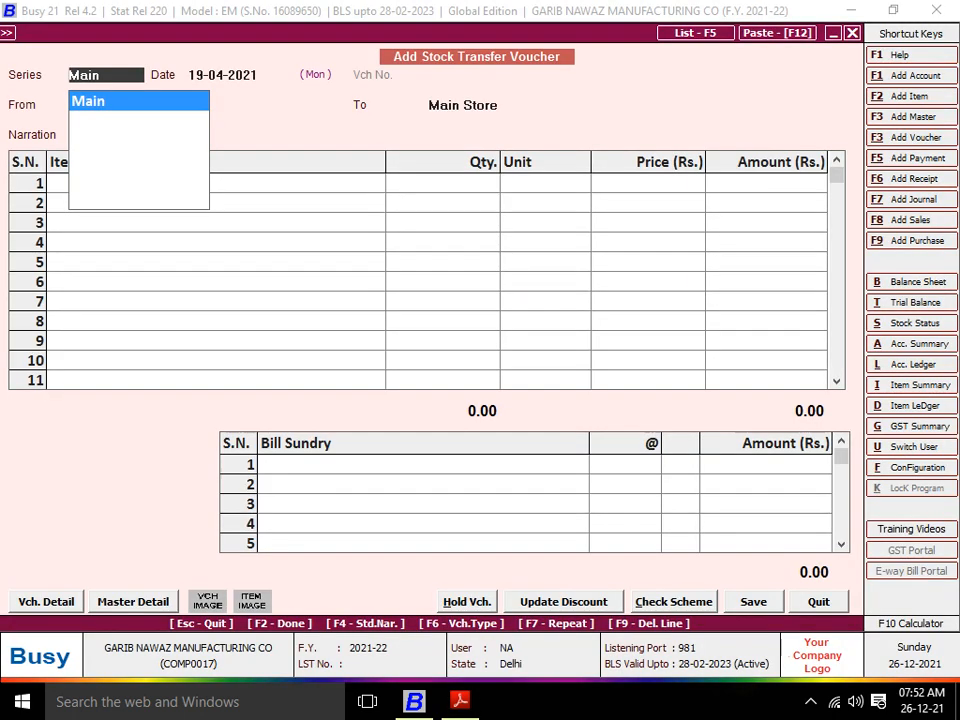
pyautogui.press('Escape')
pyautogui.press('Escape')
pyautogui.press('Escape')
# Open the alphabetical closing stock report showing balances only, for a group of items
pyautogui.press('Right')
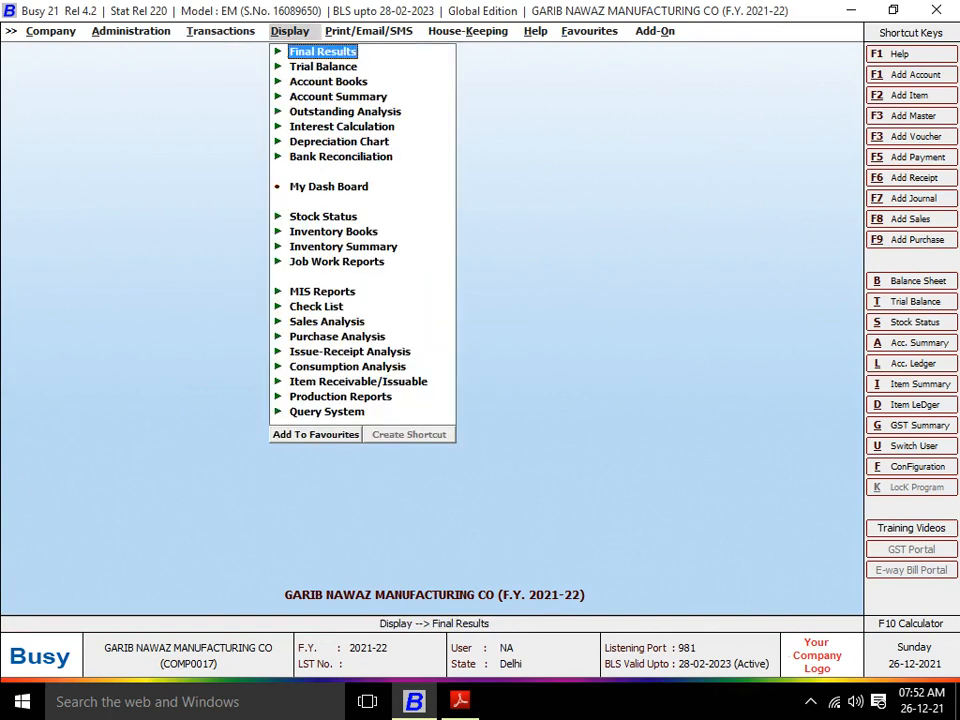
pyautogui.press('Down')
pyautogui.press('Down')
pyautogui.press('Down')
pyautogui.press('Down')
pyautogui.press('Down')
pyautogui.press('Down')
pyautogui.press('Down')
pyautogui.press('Down')
pyautogui.press('Down')
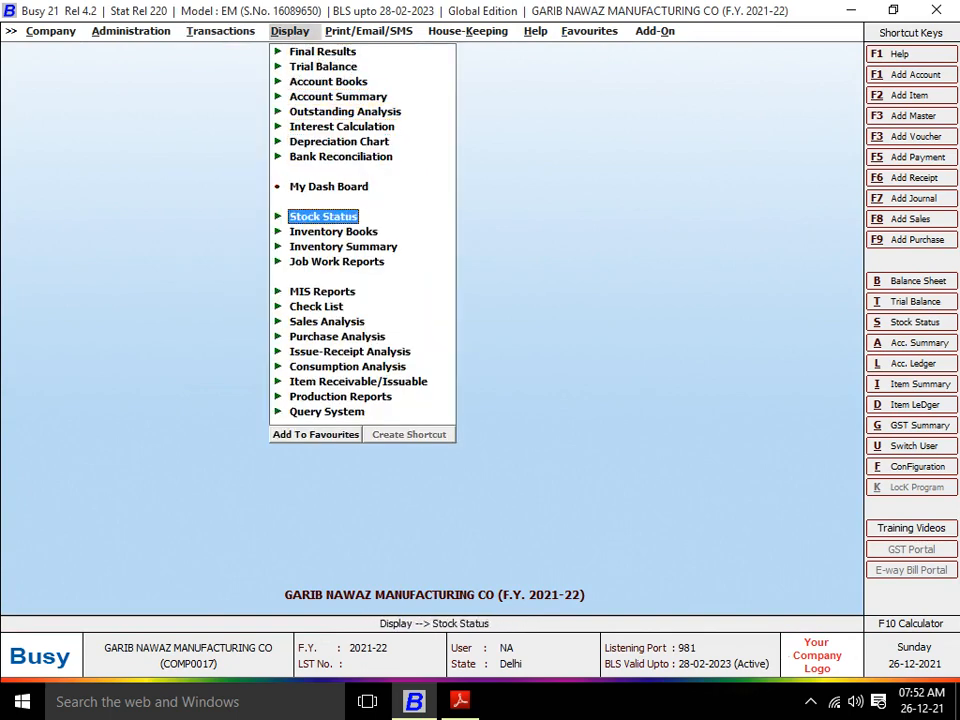
pyautogui.press('Return')
pyautogui.press('Return')
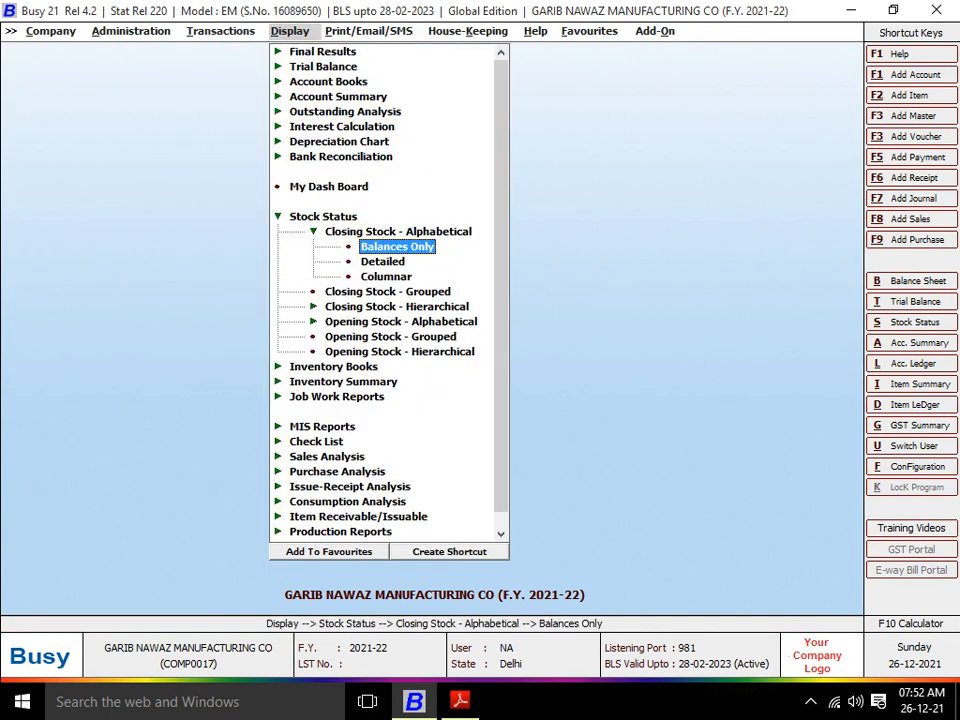
pyautogui.press('Return')
pyautogui.press('Return')
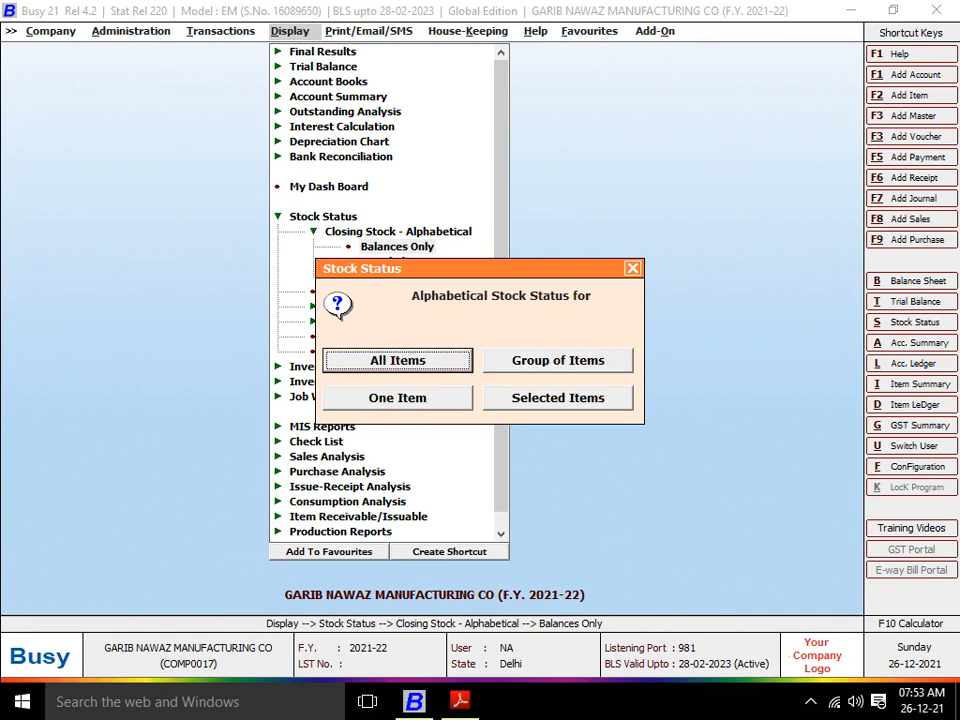
pyautogui.press('Right')
pyautogui.press('Return')
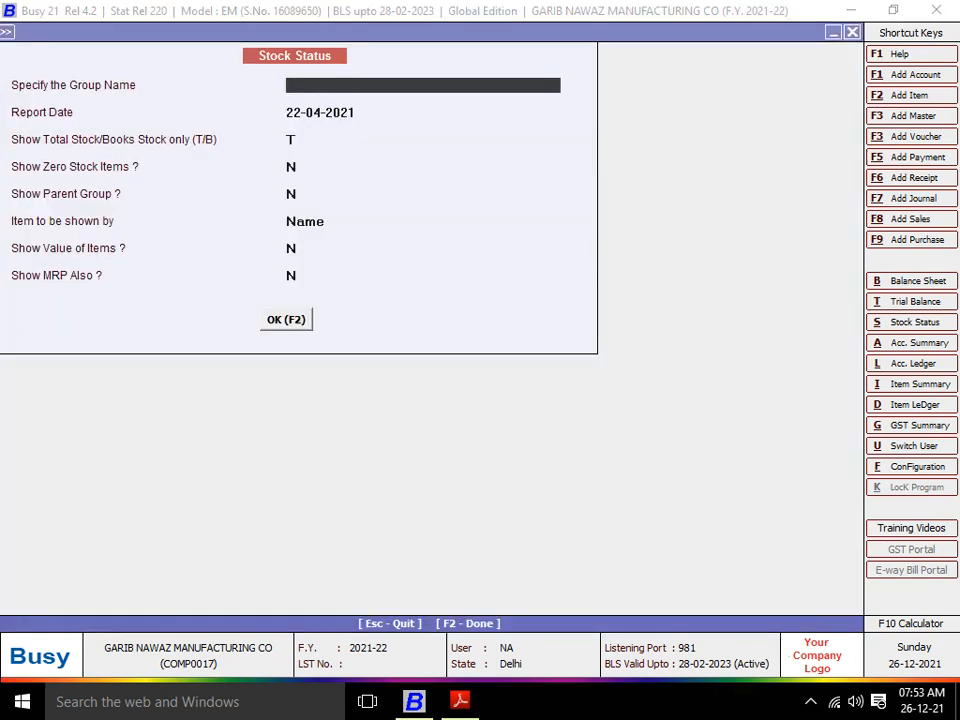
# Generate the stock status of the FINISH GOODS group as on 22-04-2021 with the value of items shown
pyautogui.press('Return')
pyautogui.press('Return')
pyautogui.press('Return')
pyautogui.press('Return')
pyautogui.press('Return')
pyautogui.press('Return')
pyautogui.press('Return')
pyautogui.press('Return')
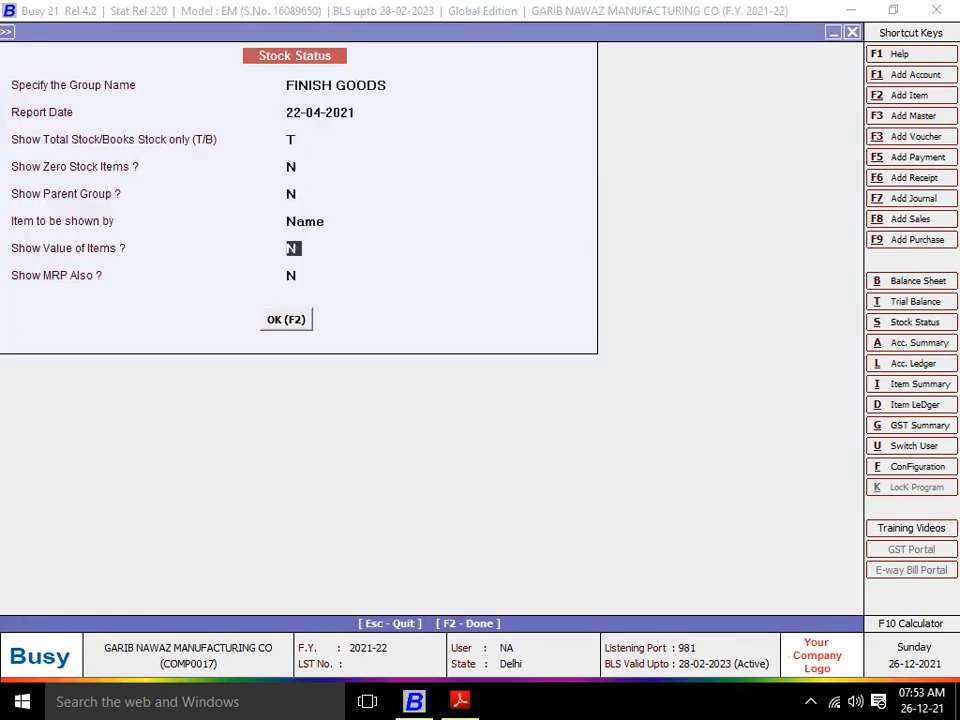
pyautogui.press('Escape')
pyautogui.press('Return')
pyautogui.press('Return')
pyautogui.press('Return')
pyautogui.press('Return')
pyautogui.press('Return')
pyautogui.press('Return')
pyautogui.press('Return')
pyautogui.press('Up')
pyautogui.write('Y')
pyautogui.press('Return')
pyautogui.press('Return')
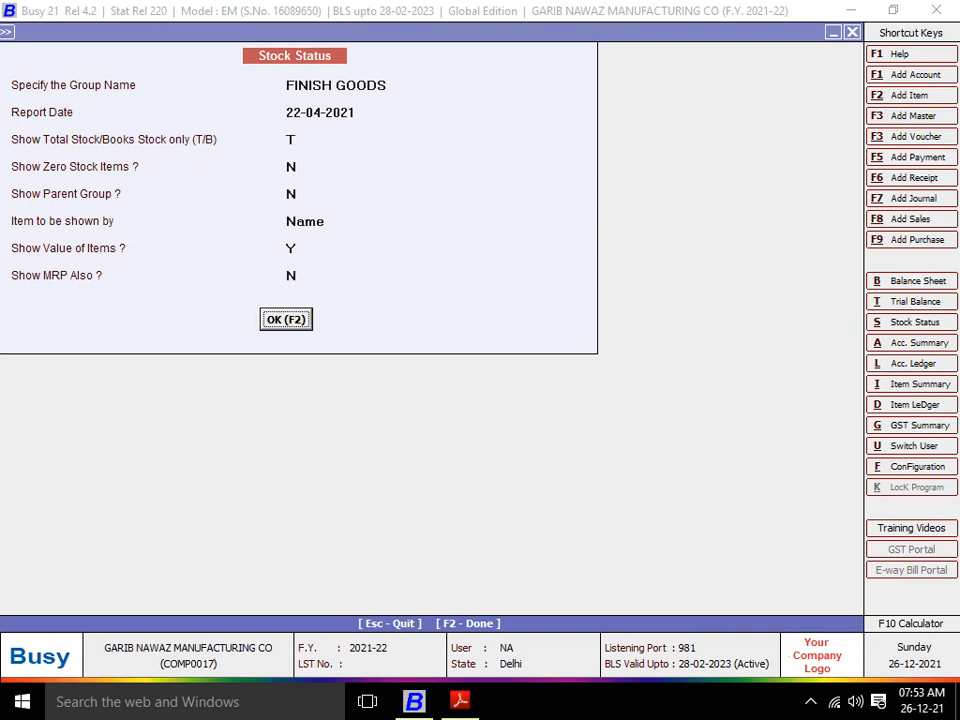
pyautogui.press('Return')
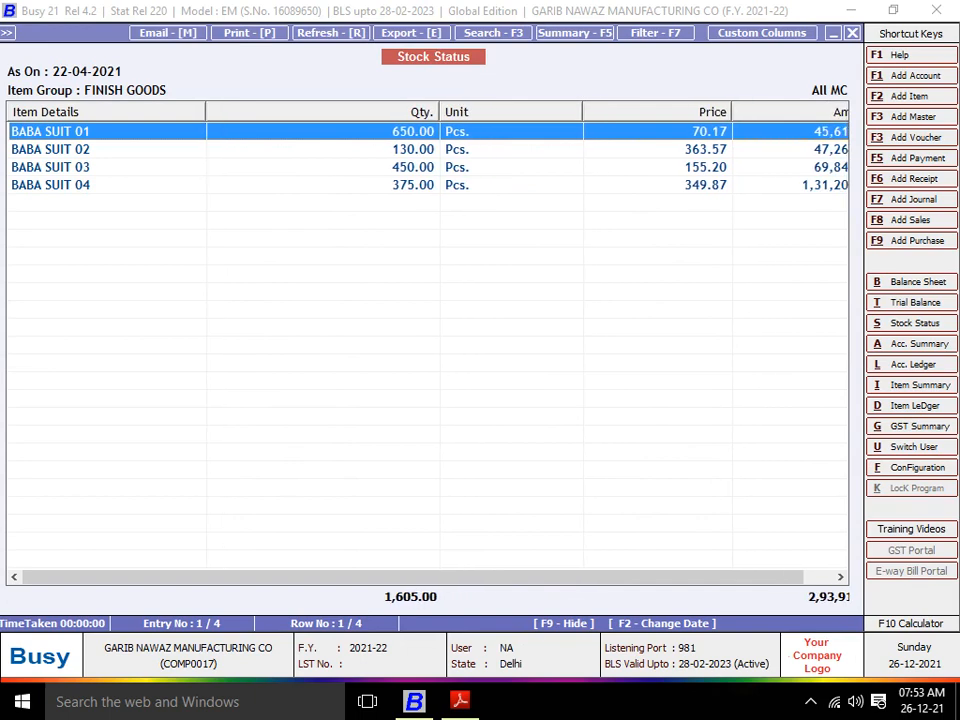
# Sort the stock status by quantity, refresh the report and examine the unit prices of the BABA SUIT items
pyautogui.click(372, 112)
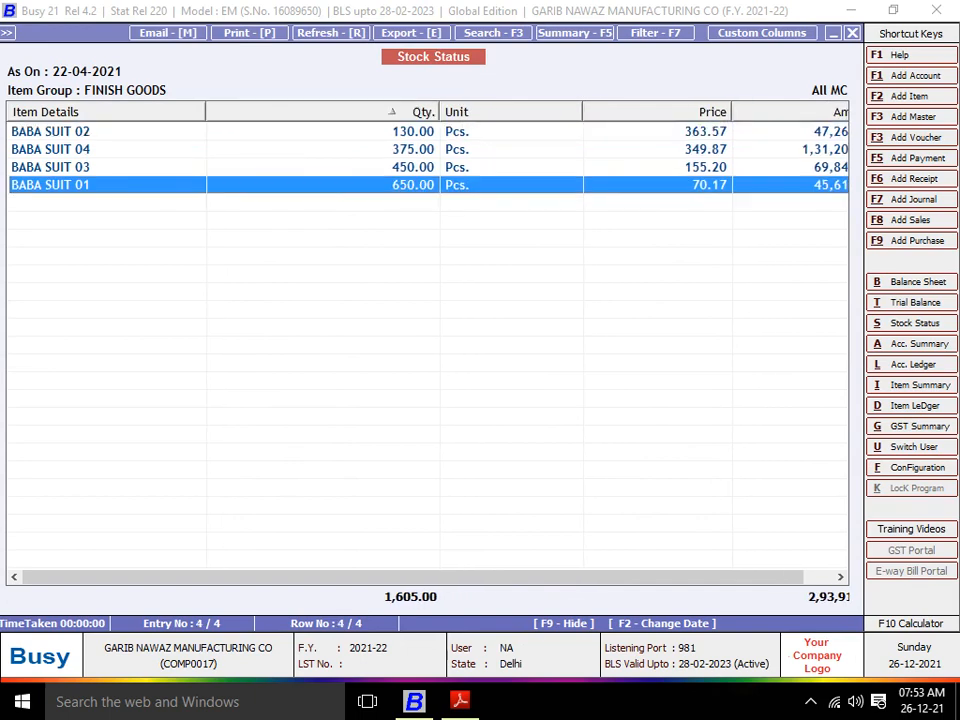
pyautogui.press('r')
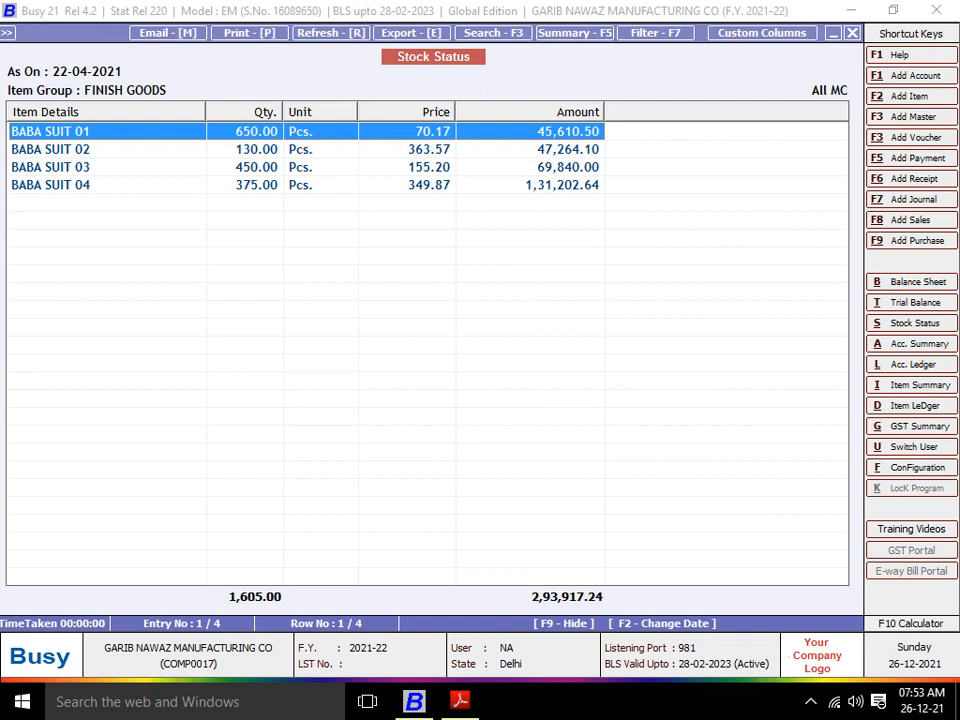
pyautogui.press('Down')
pyautogui.press('Up')
# Return to the PDF invoice, launch Excel from there, maximize its window and dismiss the document recovery list
pyautogui.hotkey('alt', 'Tab')
pyautogui.press('super+r')
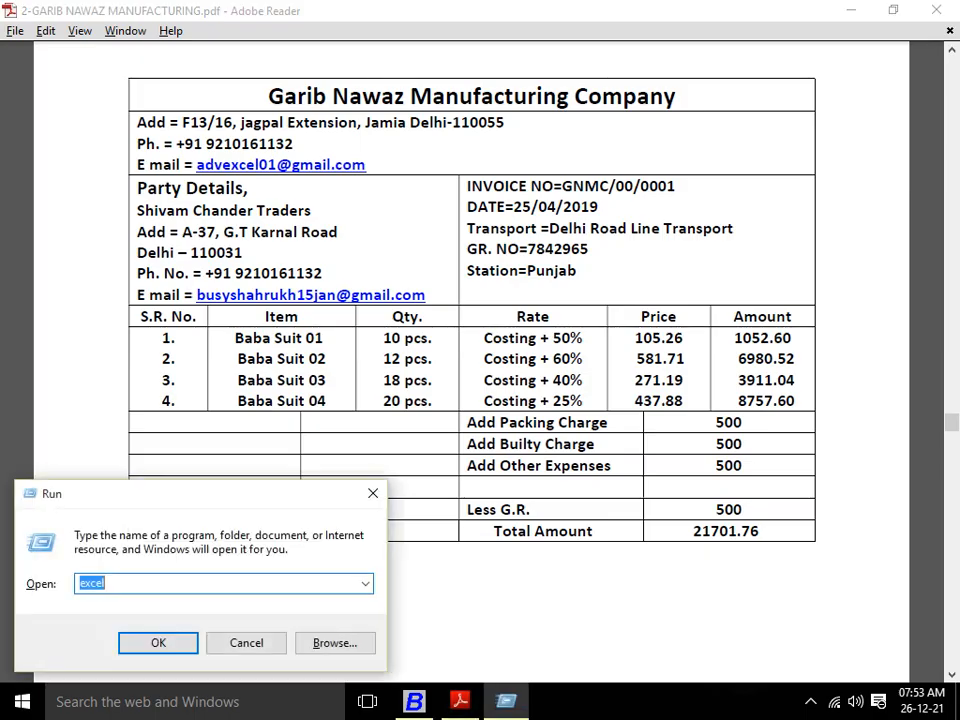
pyautogui.press('Return')
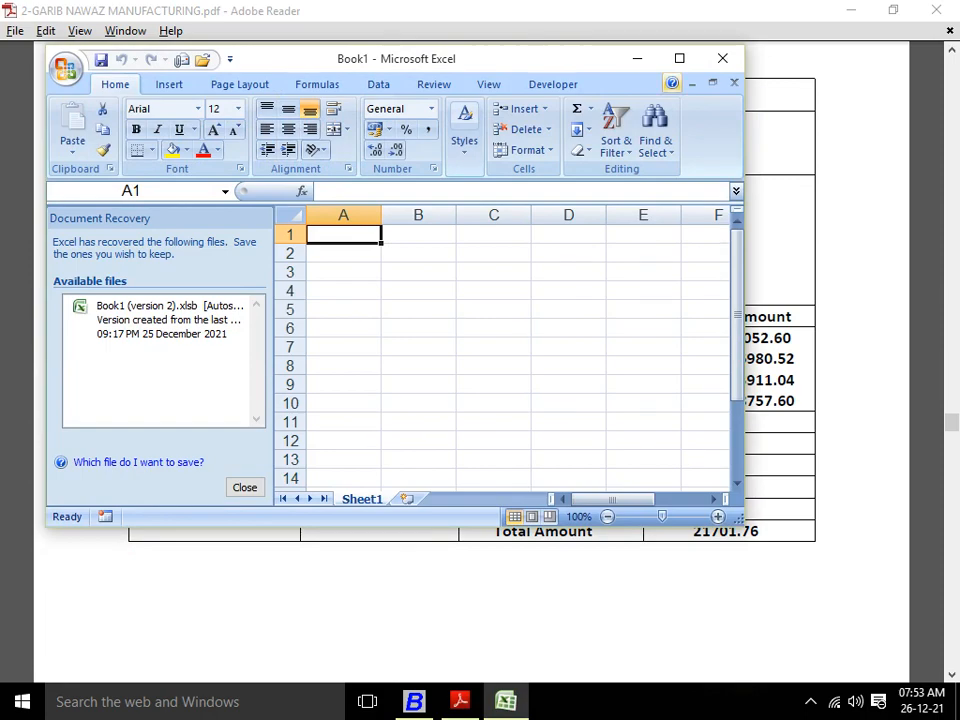
pyautogui.click(679, 58)
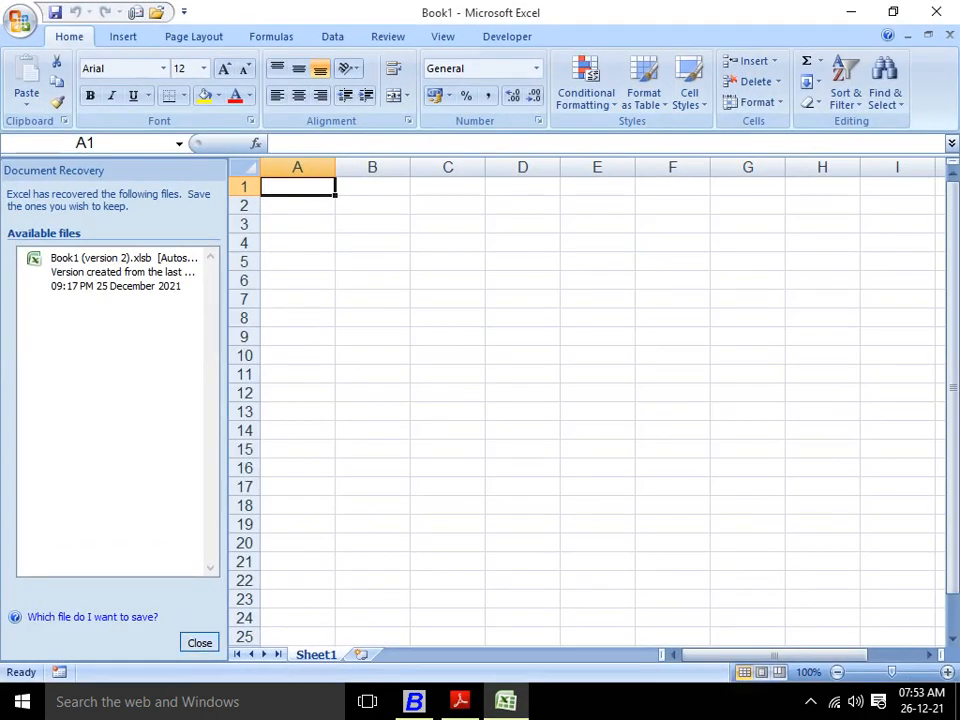
pyautogui.click(198, 642)
pyautogui.press('Return')
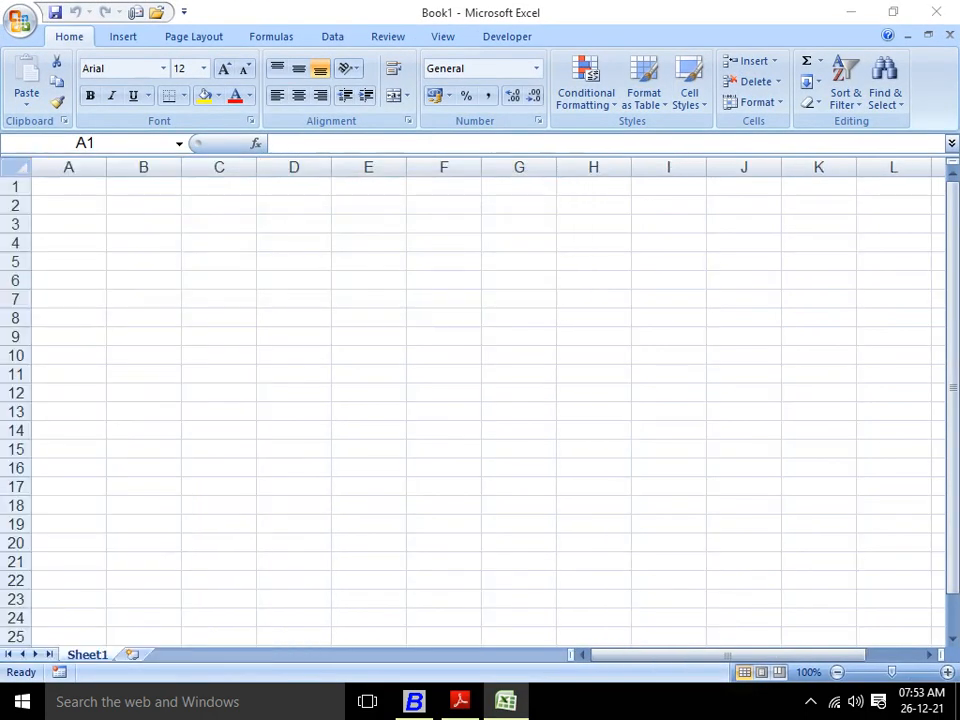
# Set the whole sheet's font size to 18, widen all columns and make column A narrower than the others
pyautogui.hotkey('ctrl', 'a')
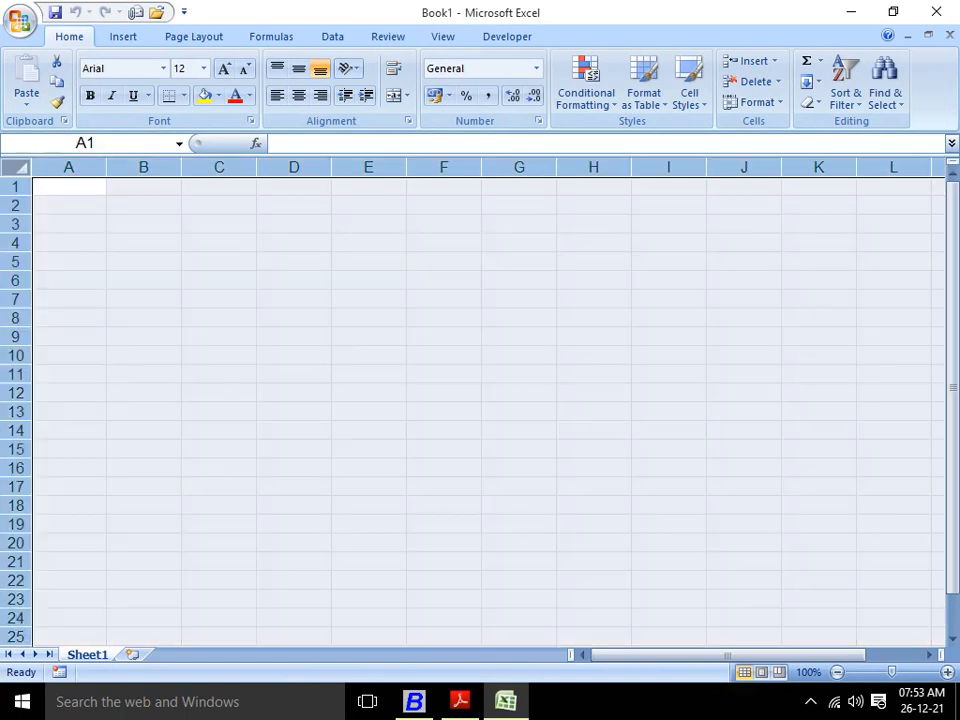
pyautogui.click(203, 68)
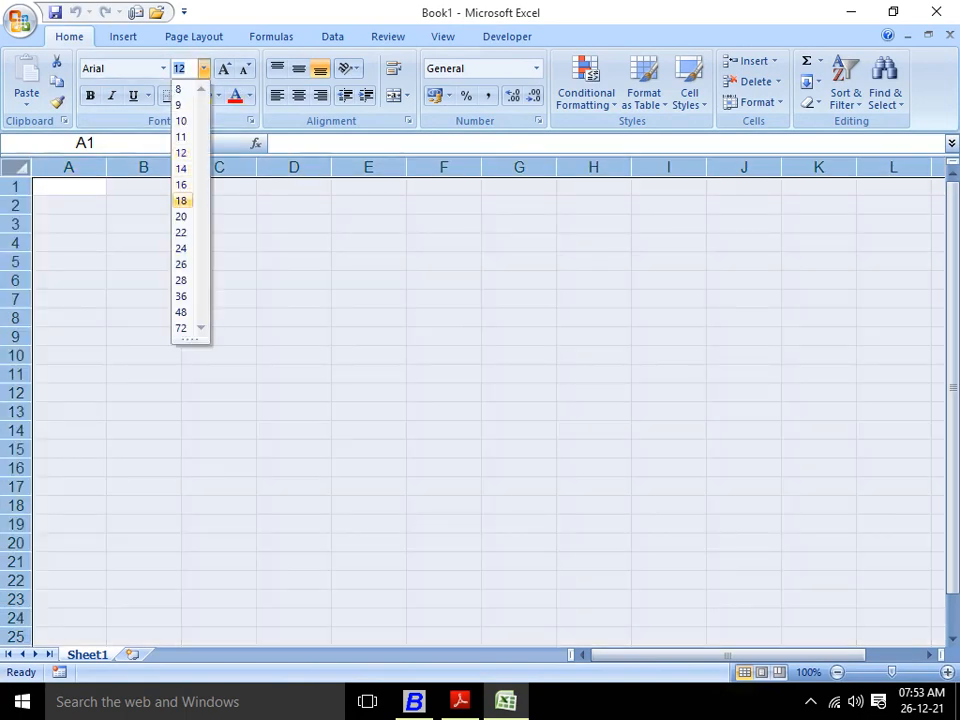
pyautogui.click(181, 200)
pyautogui.moveTo(107, 167); pyautogui.dragTo(253, 167)
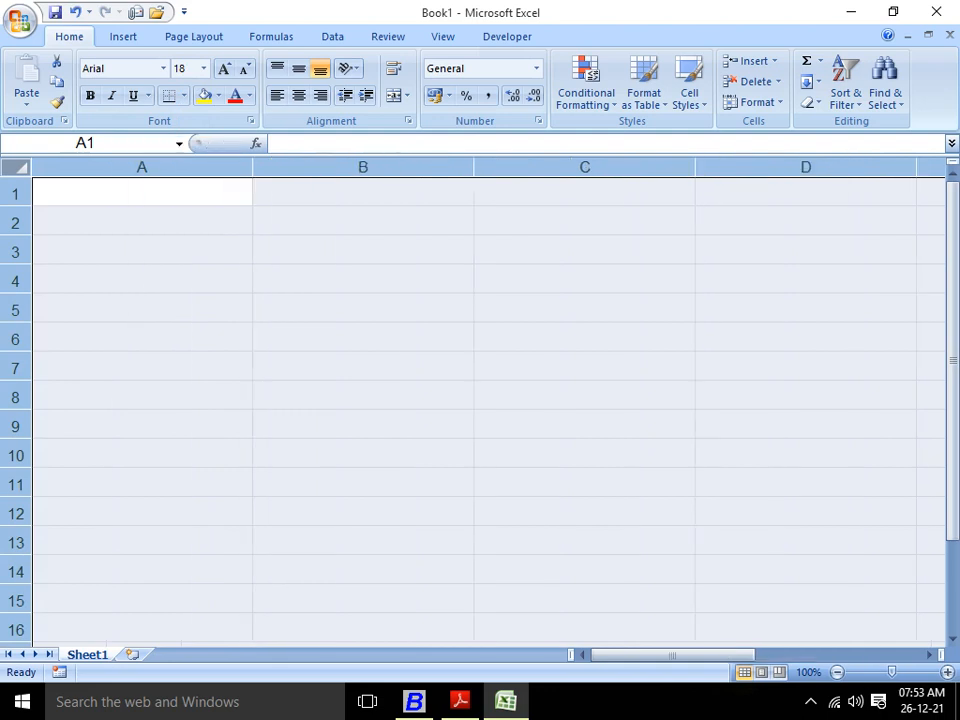
pyautogui.click(140, 193)
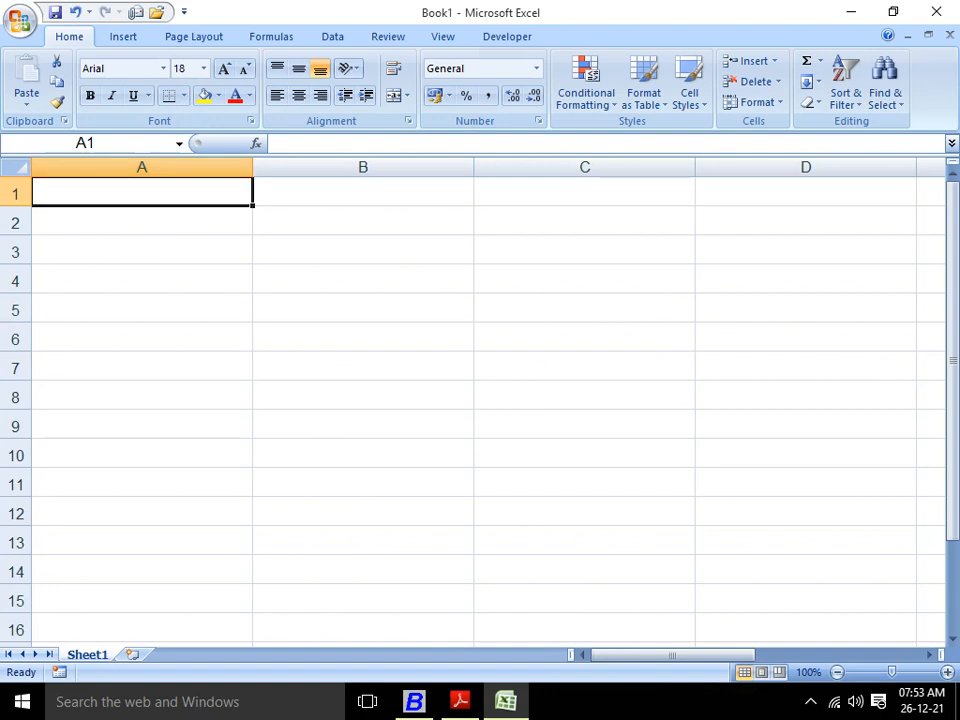
pyautogui.moveTo(253, 167); pyautogui.dragTo(172, 167)
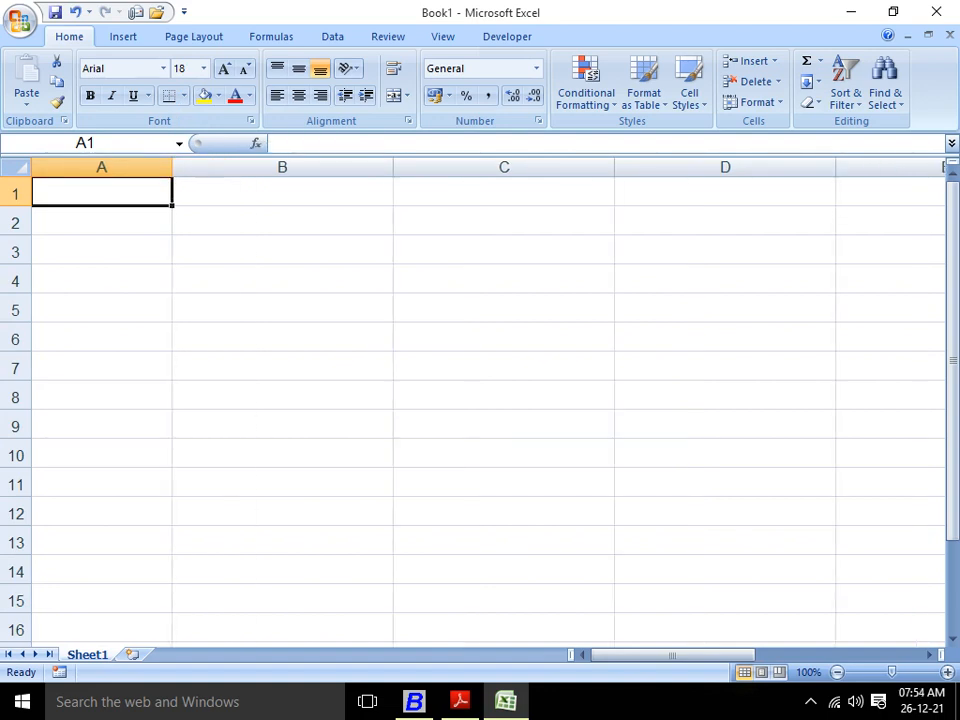
# Enter the item serial numbers 1, 2, 3 and 4 in cells A1 to A4
pyautogui.write('1')
pyautogui.press('Return')
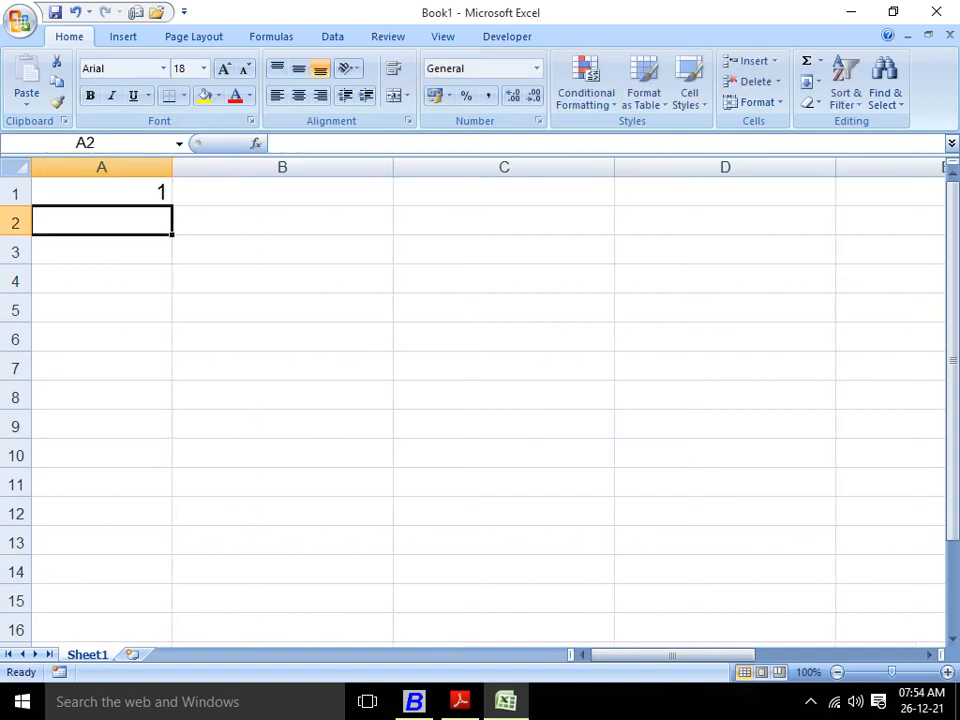
pyautogui.write('2')
pyautogui.press('Return')
pyautogui.write('3')
pyautogui.press('Return')
pyautogui.write('4')
pyautogui.press('Return')
pyautogui.press('Up')
pyautogui.press('Up')
pyautogui.press('Up')
pyautogui.press('Up')
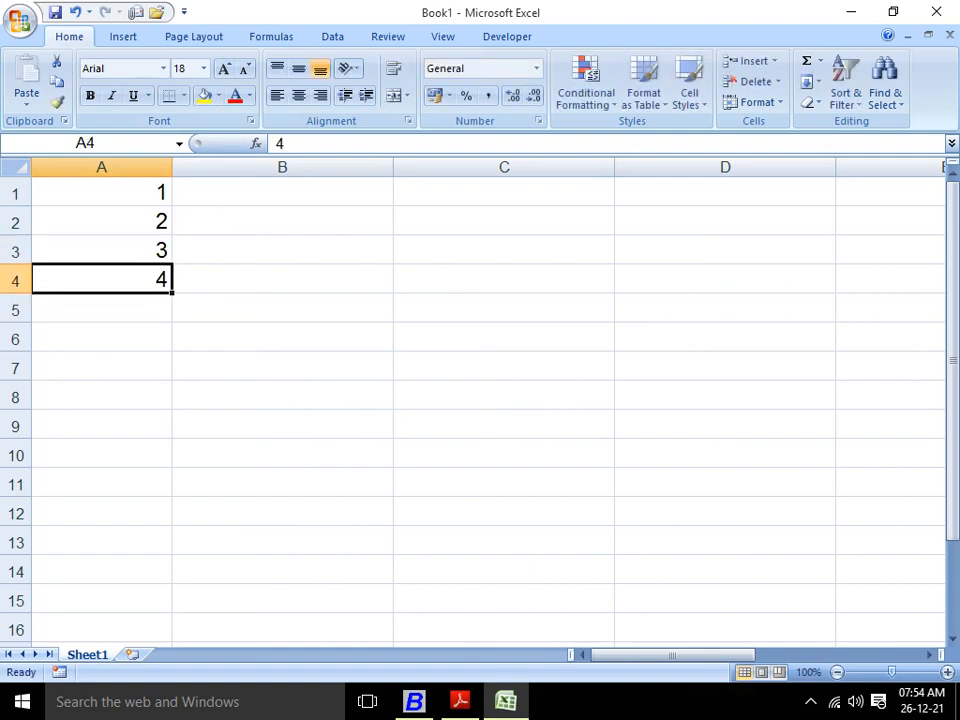
# Look up the price of BABA SUIT 01 in Busy's stock status and enter 70.17 in Excel cell B1
pyautogui.press('Right')
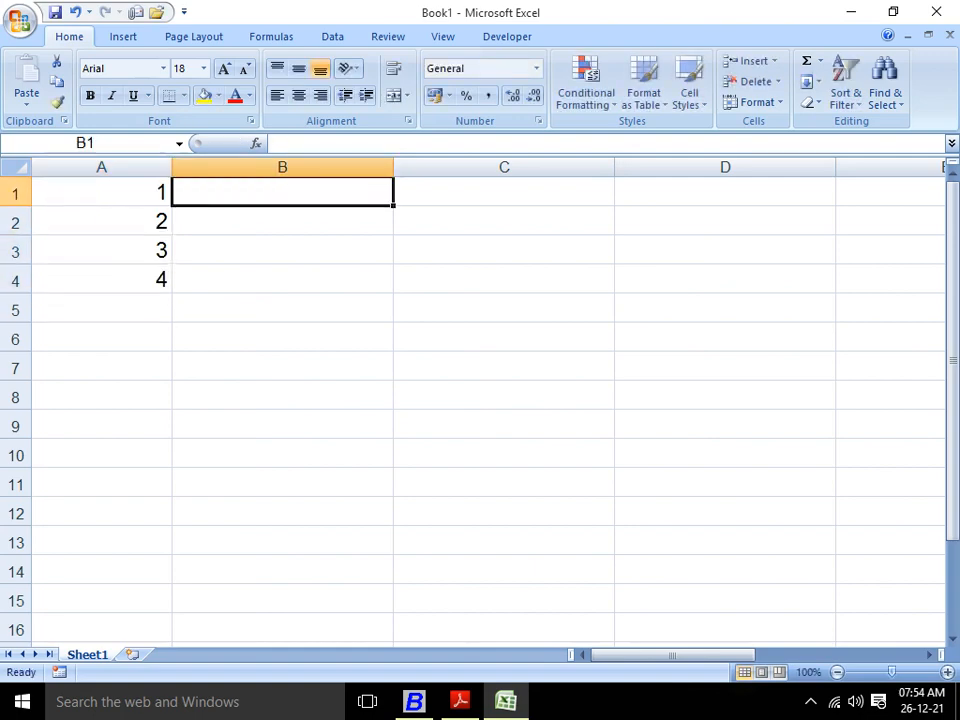
pyautogui.hotkey('alt', 'Tab')
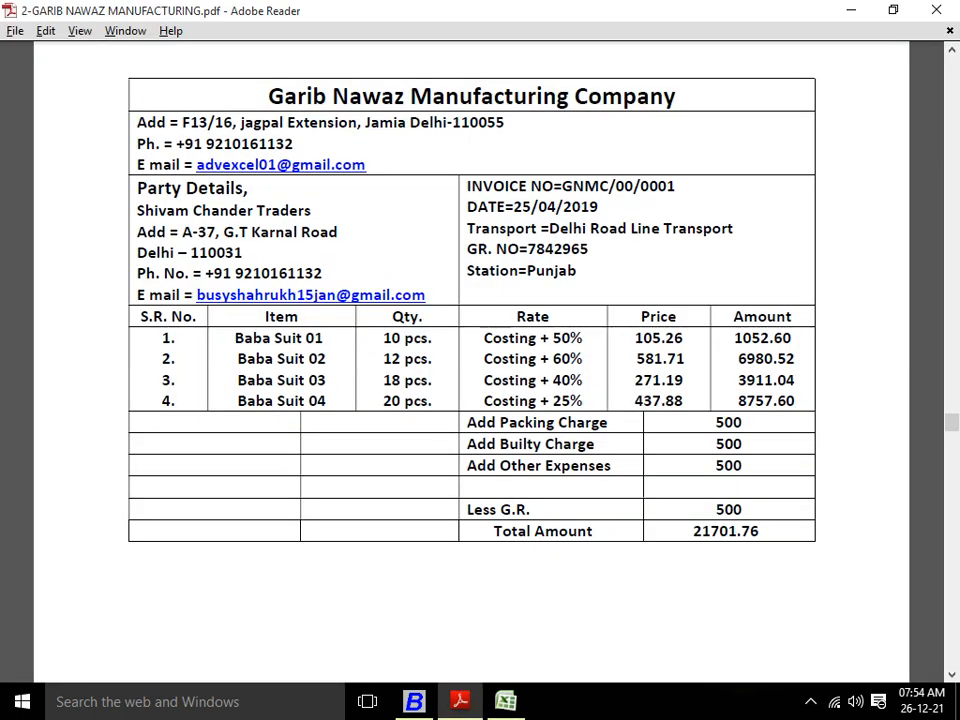
pyautogui.hotkey('alt', 'Tab')
pyautogui.press('Tab')
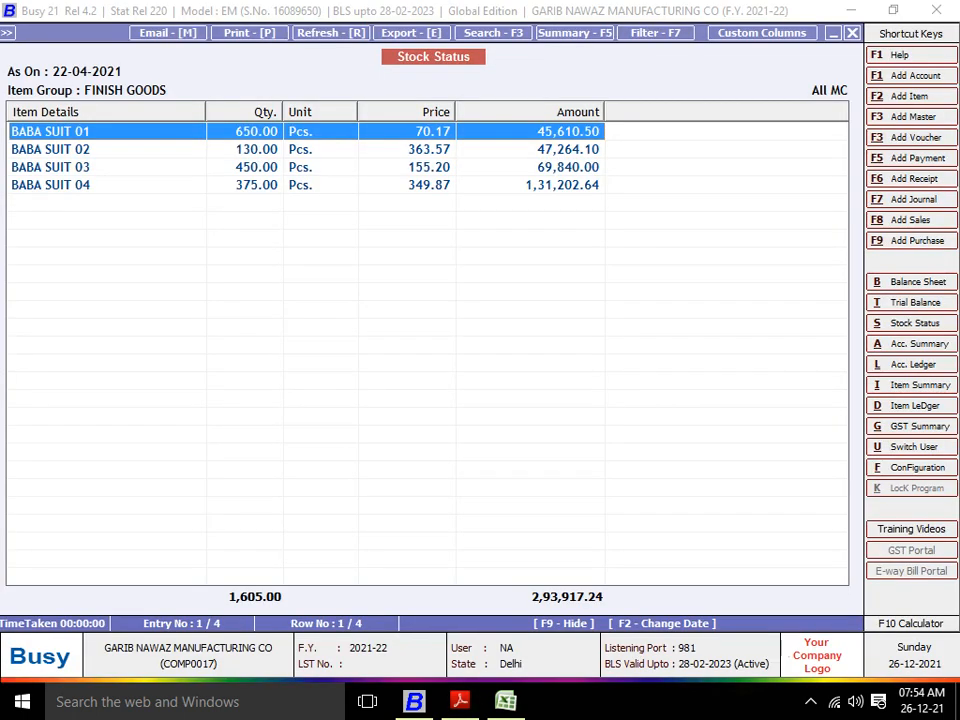
pyautogui.hotkey('alt', 'Tab')
pyautogui.hotkey('alt', 'Tab')
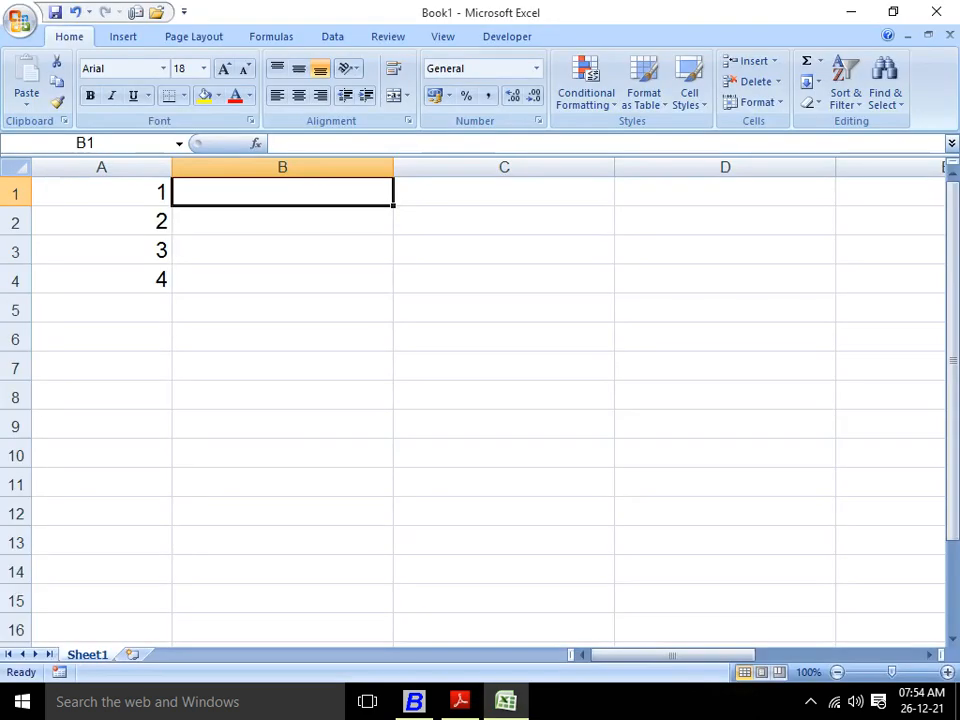
pyautogui.write('70.17')
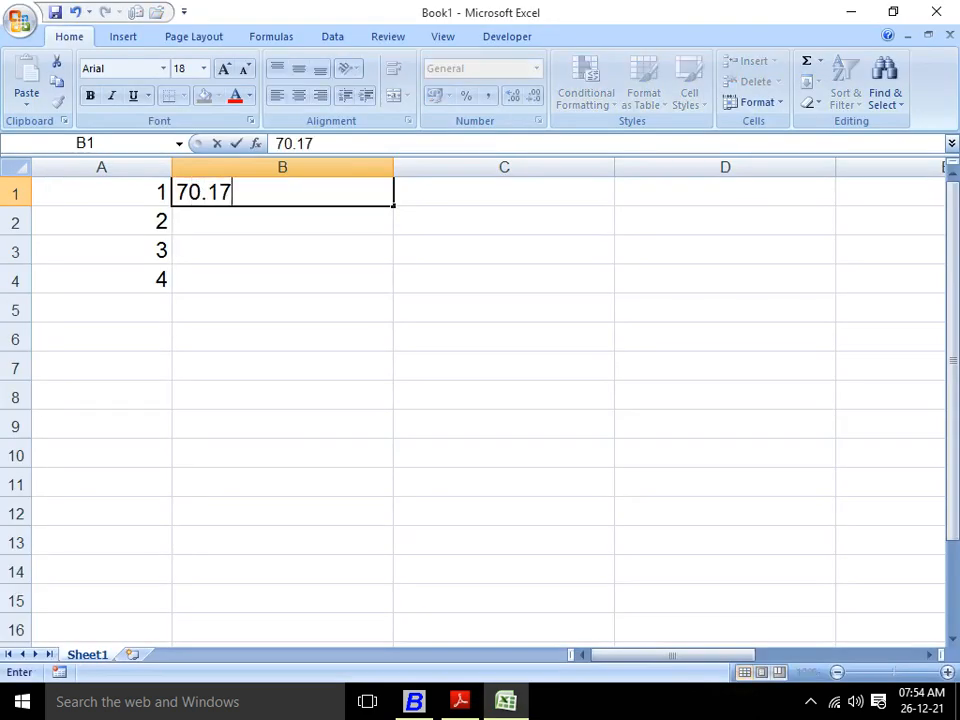
pyautogui.press('Return')
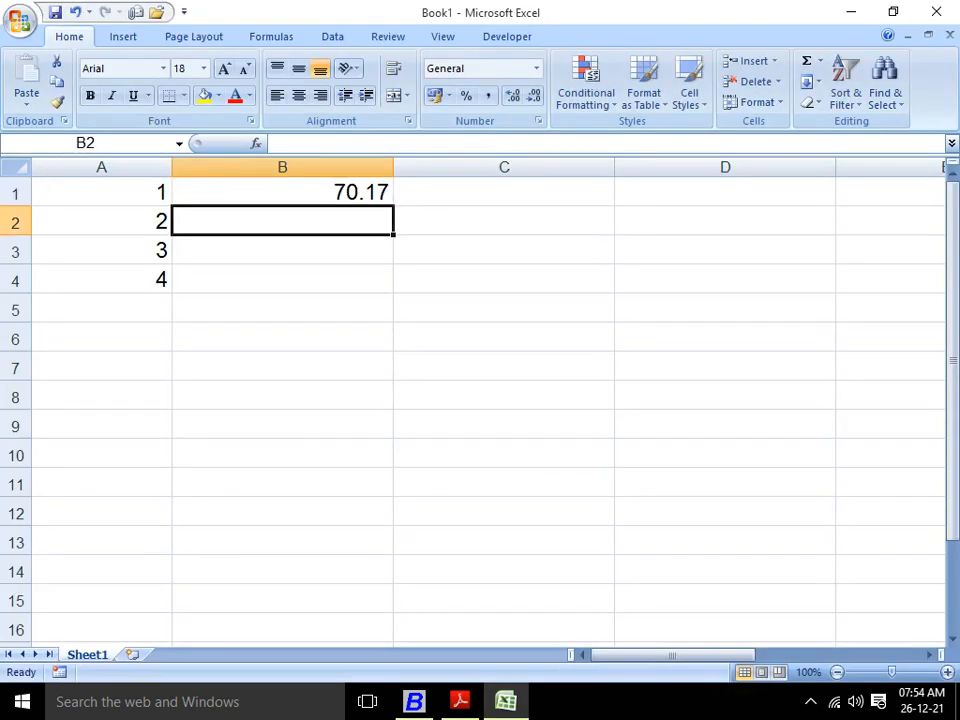
# Look up the price of BABA SUIT 02 in Busy, enter 363.57 in Excel cell B2 and return to the stock status
pyautogui.hotkey('alt', 'Tab')
pyautogui.hotkey('alt', 'Tab')
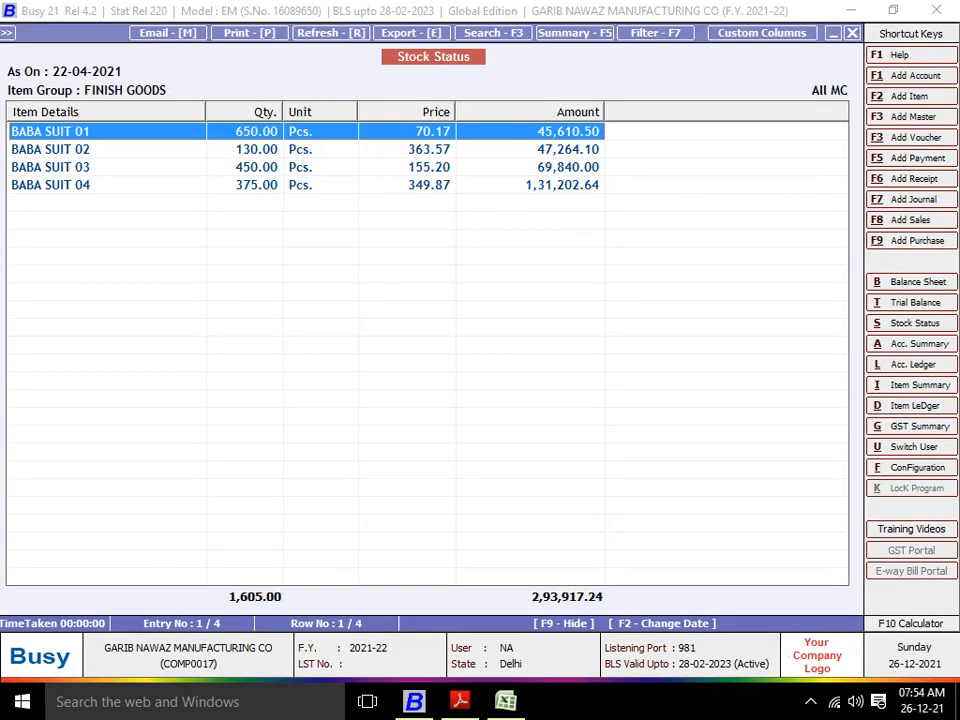
pyautogui.hotkey('alt', 'Tab')
pyautogui.write('363.')
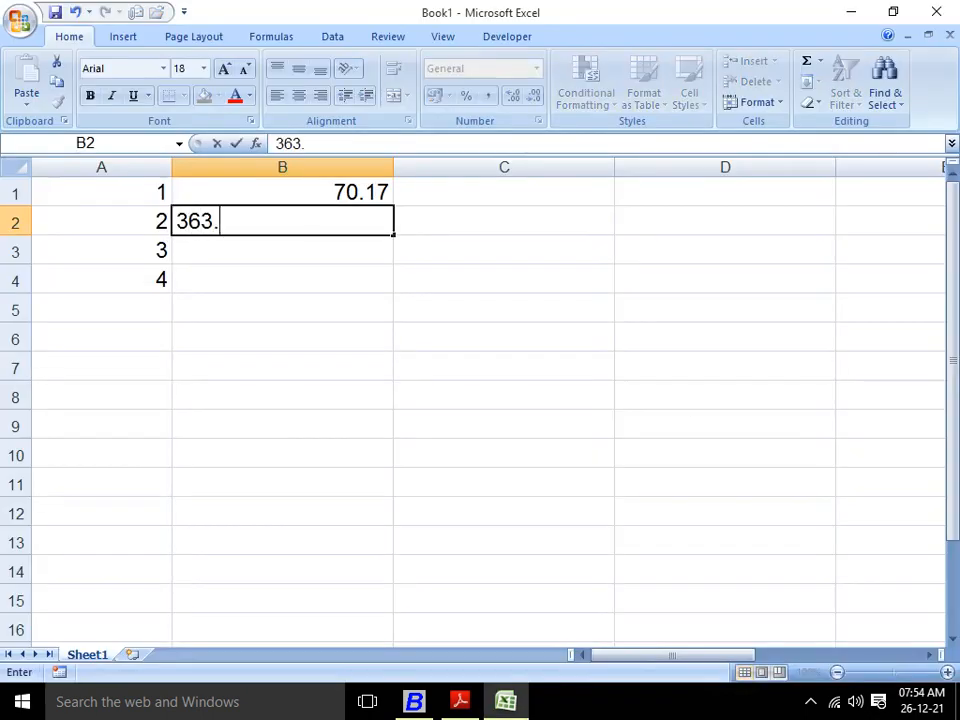
pyautogui.write('57')
pyautogui.press('Return')
pyautogui.hotkey('alt', 'Tab')
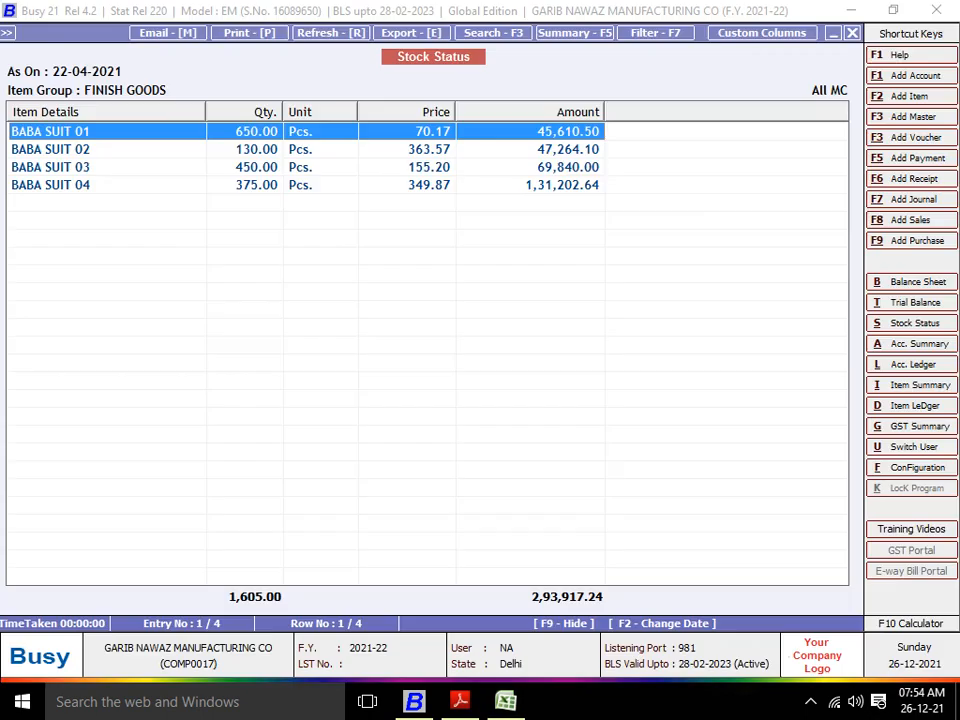
# Look up the price of BABA SUIT 03 in Busy's stock status and enter 155.20 in Excel cell B3
pyautogui.press('Down')
pyautogui.press('Down')
pyautogui.hotkey('alt', 'Tab')
pyautogui.write('1')
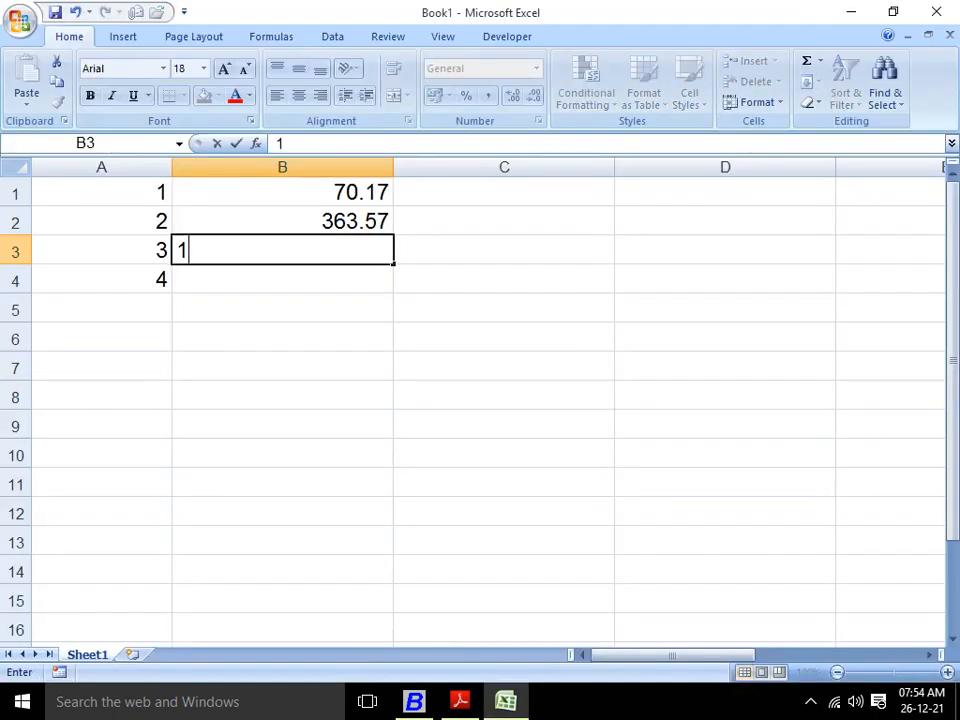
pyautogui.write('55.20')
pyautogui.press('Return')
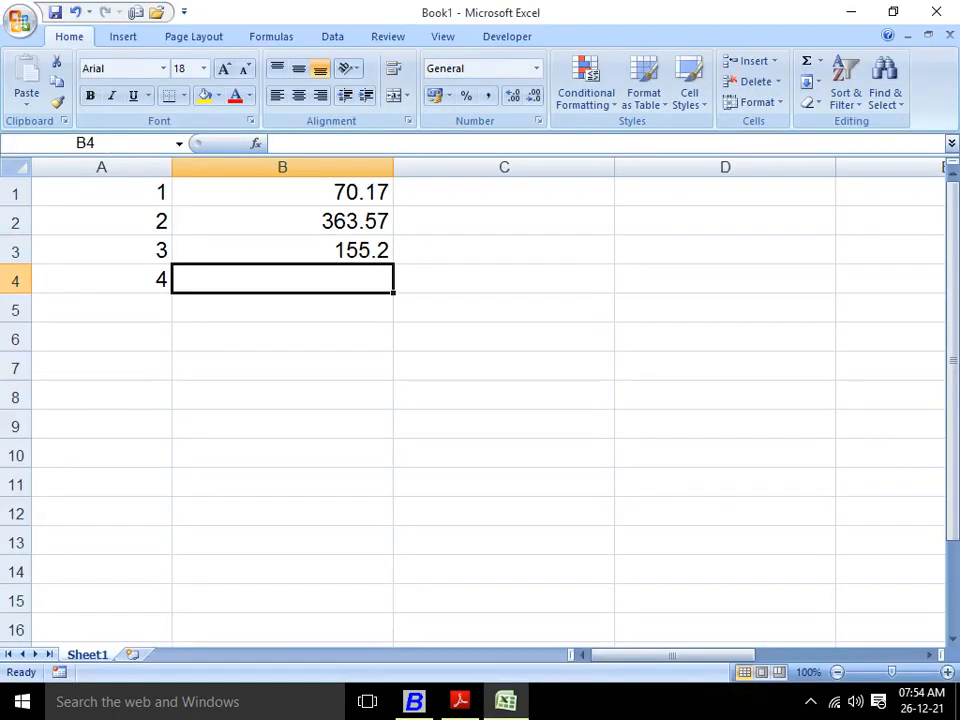
# Look up the price of BABA SUIT 04 in Busy, enter 349.87 in Excel cell B4 and select cell C1
pyautogui.hotkey('alt', 'Tab')
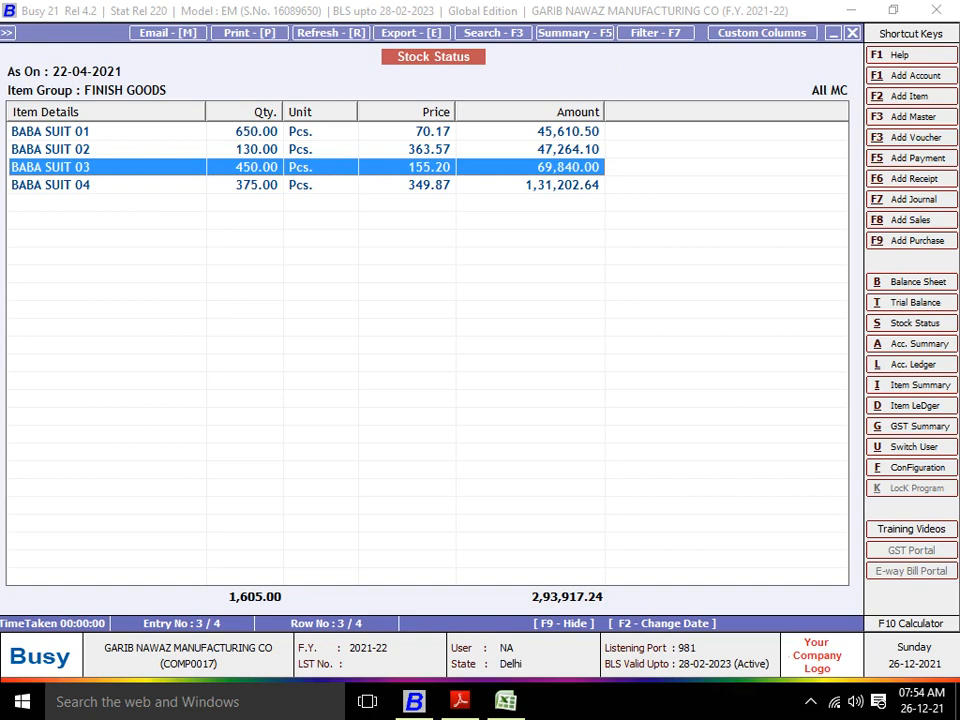
pyautogui.hotkey('alt', 'Tab')
pyautogui.write('349.')
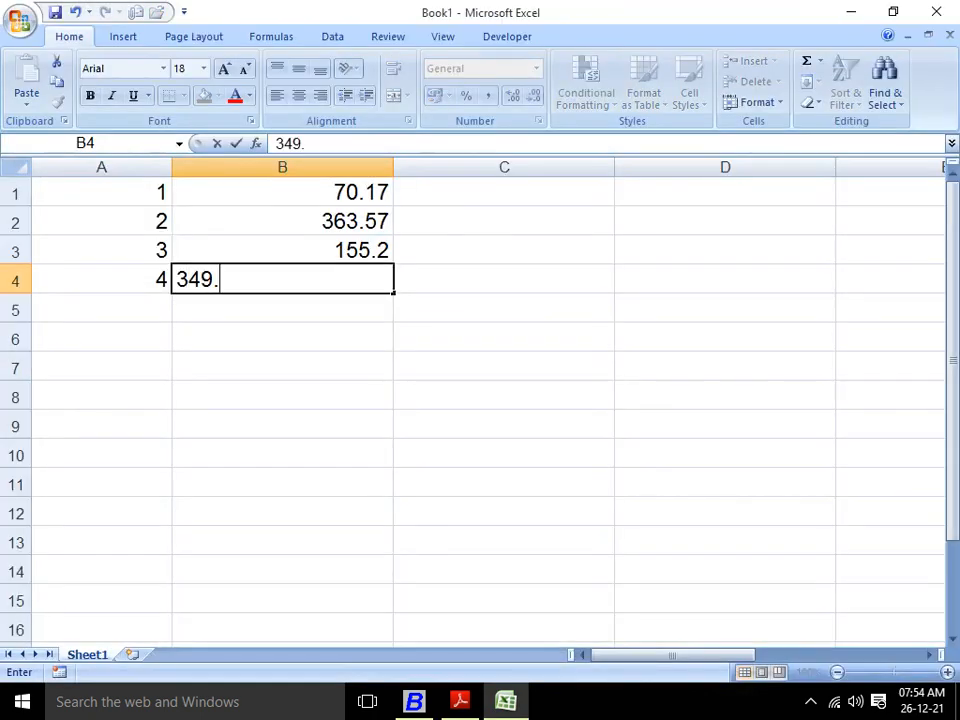
pyautogui.write('87')
pyautogui.press('Return')
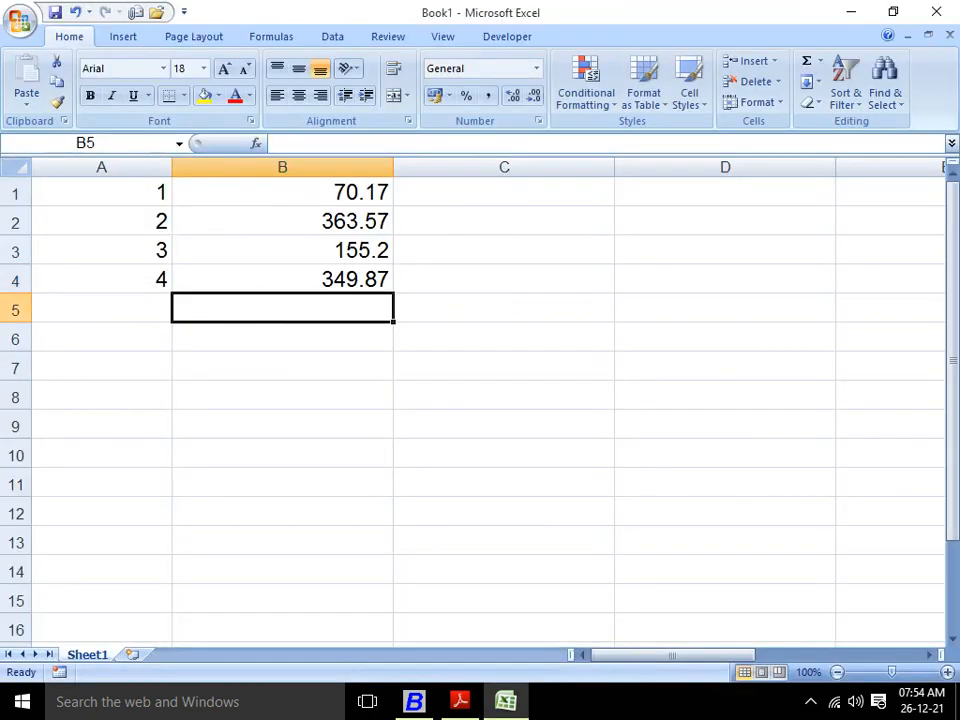
pyautogui.press('Up')
pyautogui.press('Up')
pyautogui.press('Up')
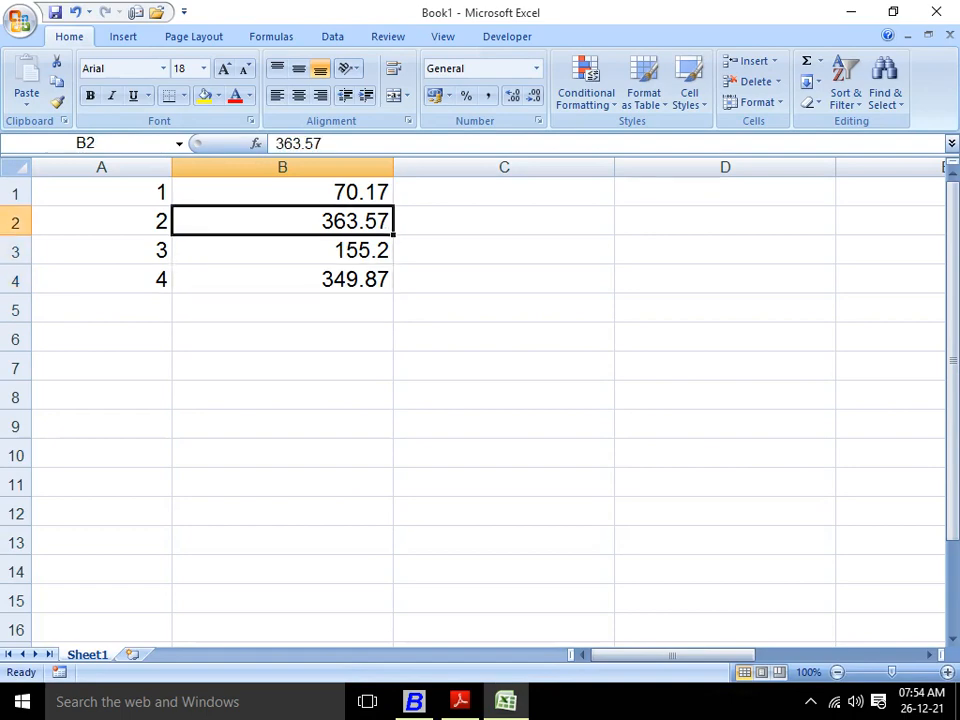
pyautogui.press('Up')
pyautogui.press('Right')
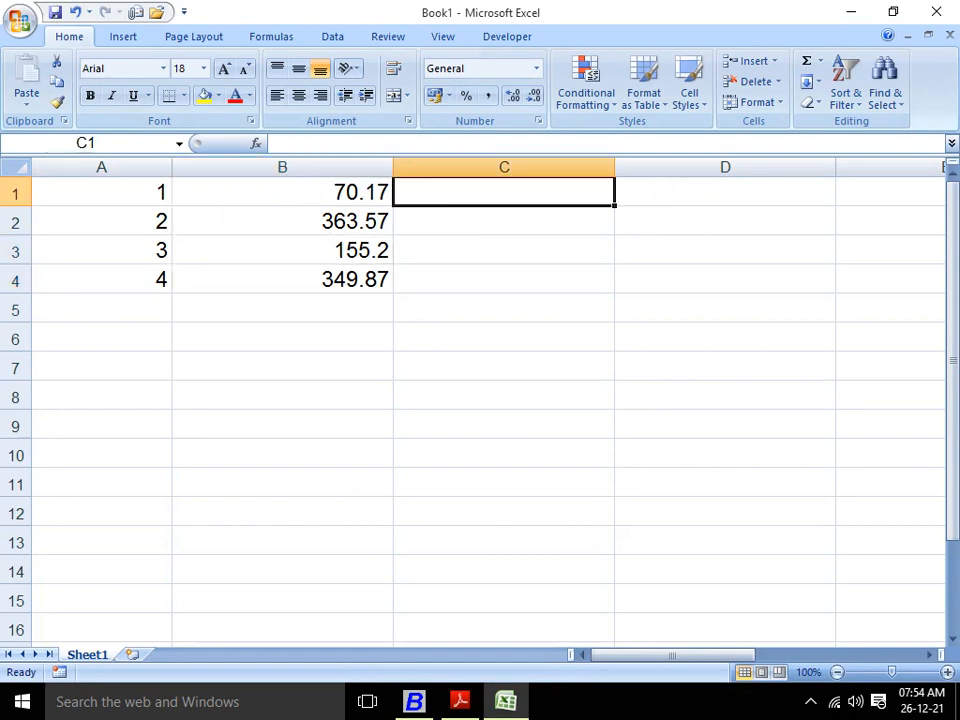
# Switch to Busy, close the Stock Status report and return to the list of transaction types
pyautogui.hotkey('alt', 'Tab')
pyautogui.press('Up')
pyautogui.press('Up')
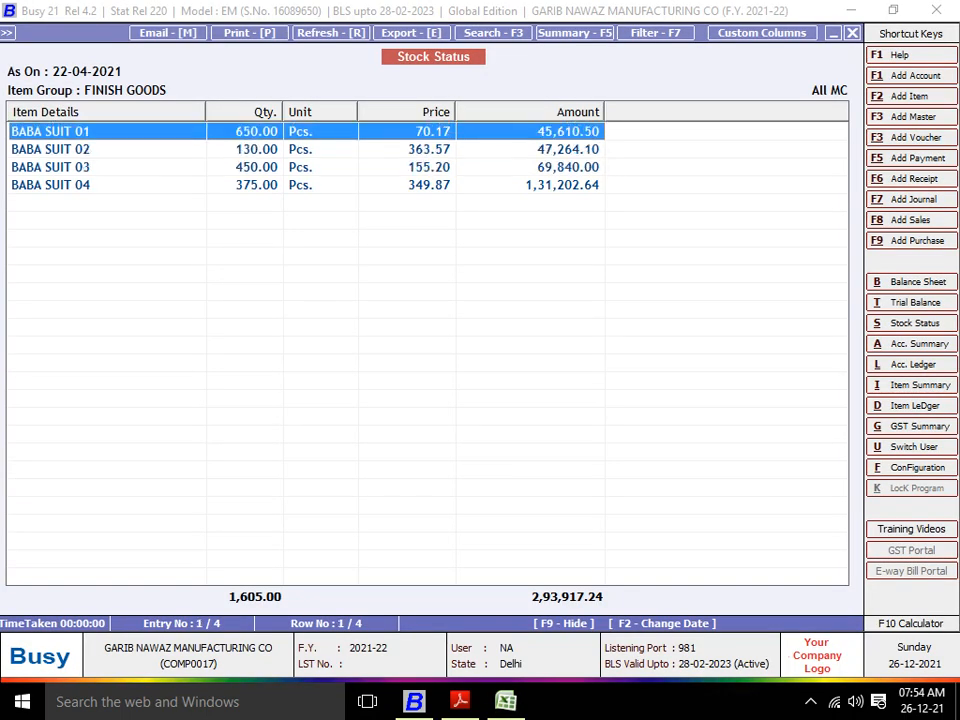
pyautogui.press('Escape')
pyautogui.press('Escape')
pyautogui.press('Left')
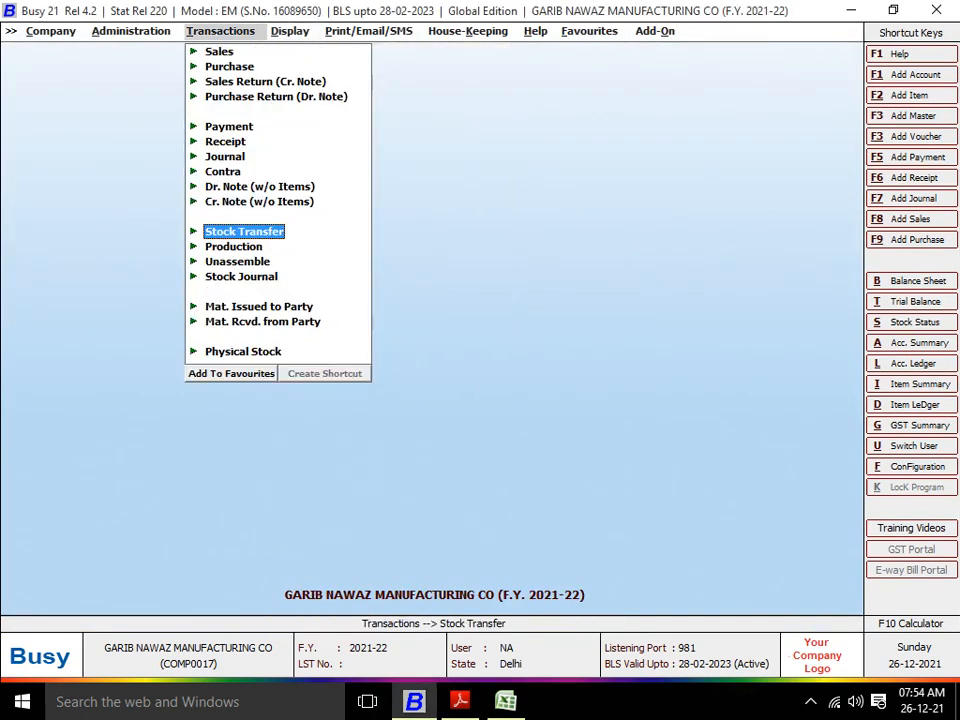
# Switch to the sales invoice PDF in Adobe Reader and examine the costing mark-up rates of the four Baba Suit items
pyautogui.hotkey('alt', 'Tab')
pyautogui.hotkey('alt', 'Tab')
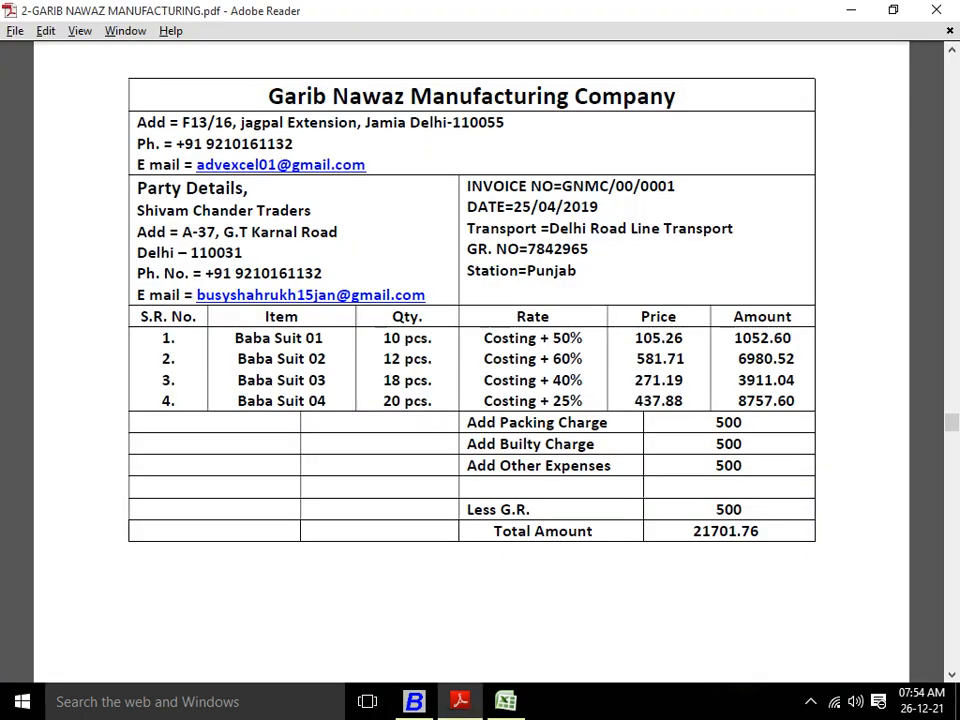
pyautogui.press('Down')
pyautogui.press('Down')
pyautogui.press('Down')
pyautogui.press('Down')
pyautogui.press('Down')
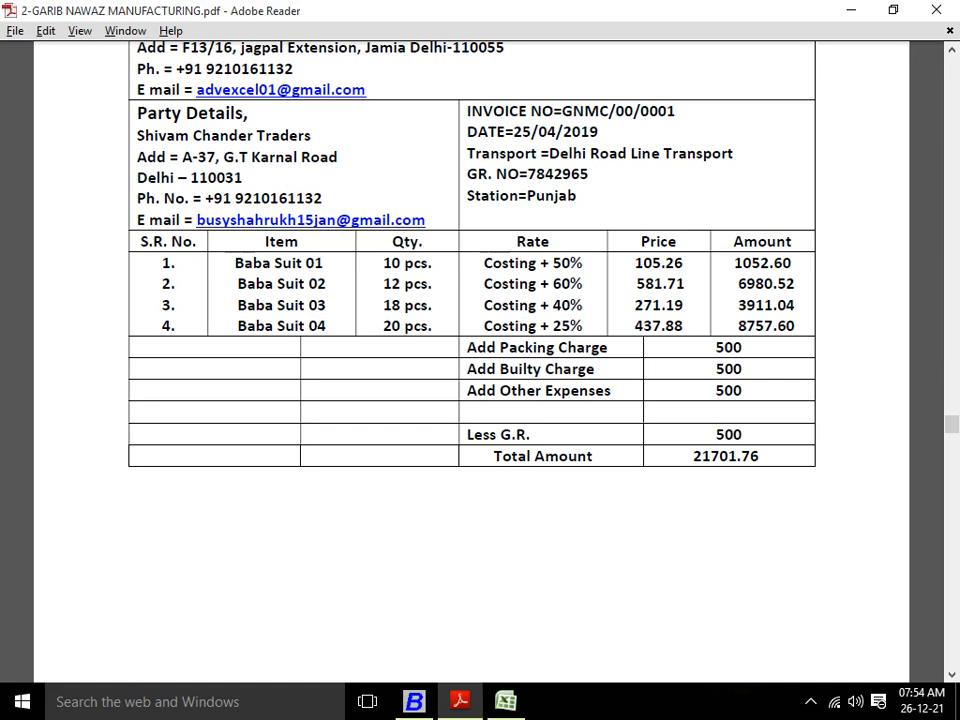
# Switch to Excel and calculate the BABA SUIT 01 selling price in cell C1 with =70.17*50/100+70.17
pyautogui.hotkey('alt', 'Tab')
pyautogui.hotkey('alt', 'Tab')
pyautogui.hotkey('alt', 'Tab')
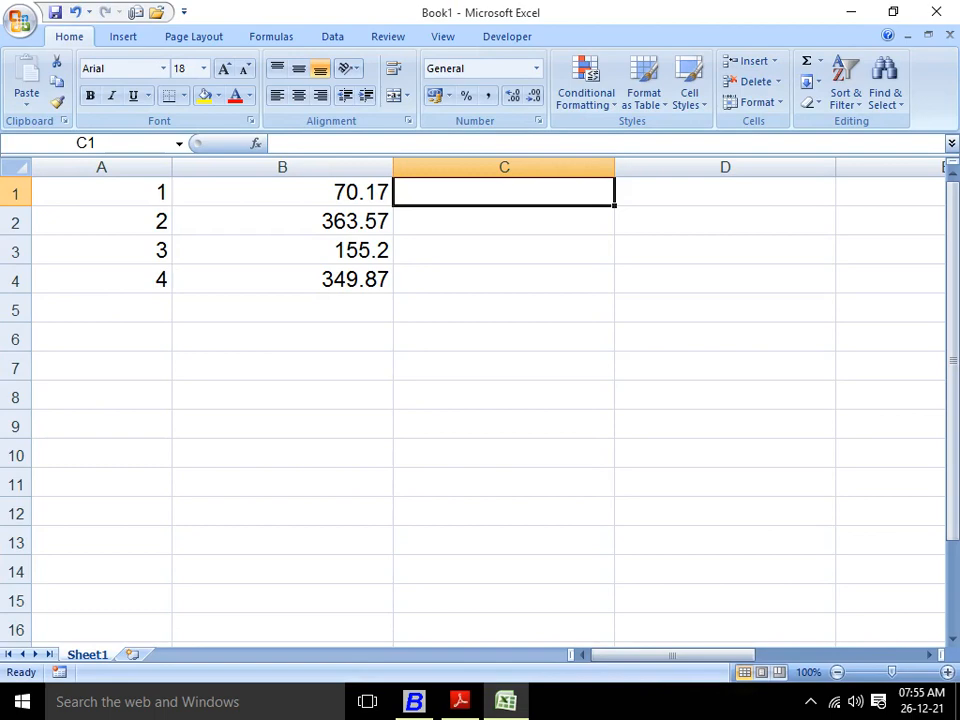
pyautogui.write('=')
pyautogui.hotkey('alt', 'Tab')
pyautogui.hotkey('alt', 'Tab')
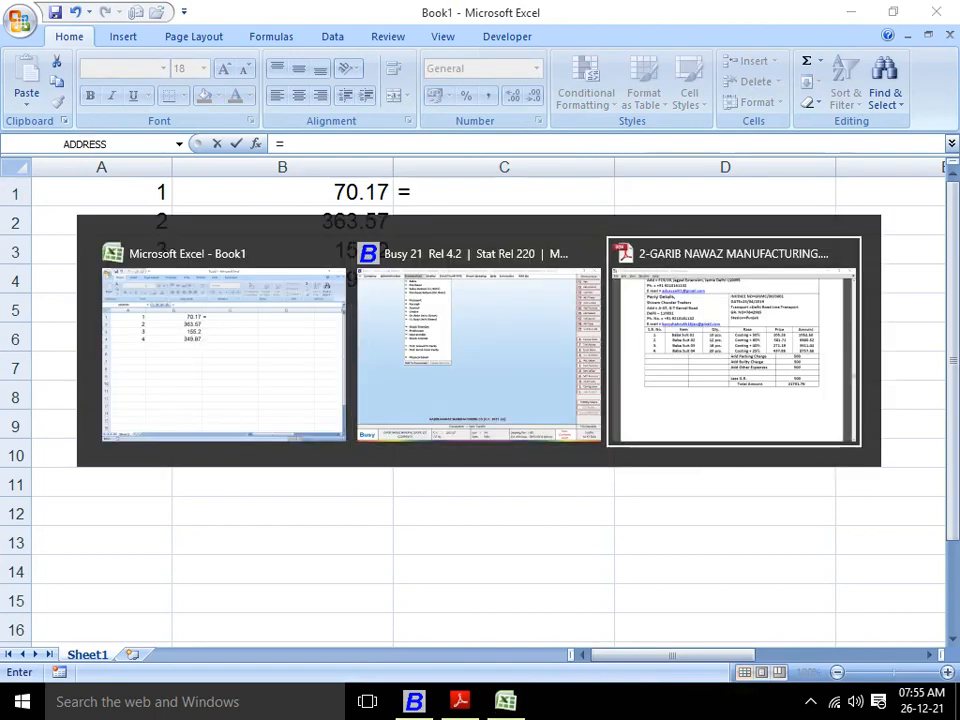
pyautogui.hotkey('alt', 'Tab')
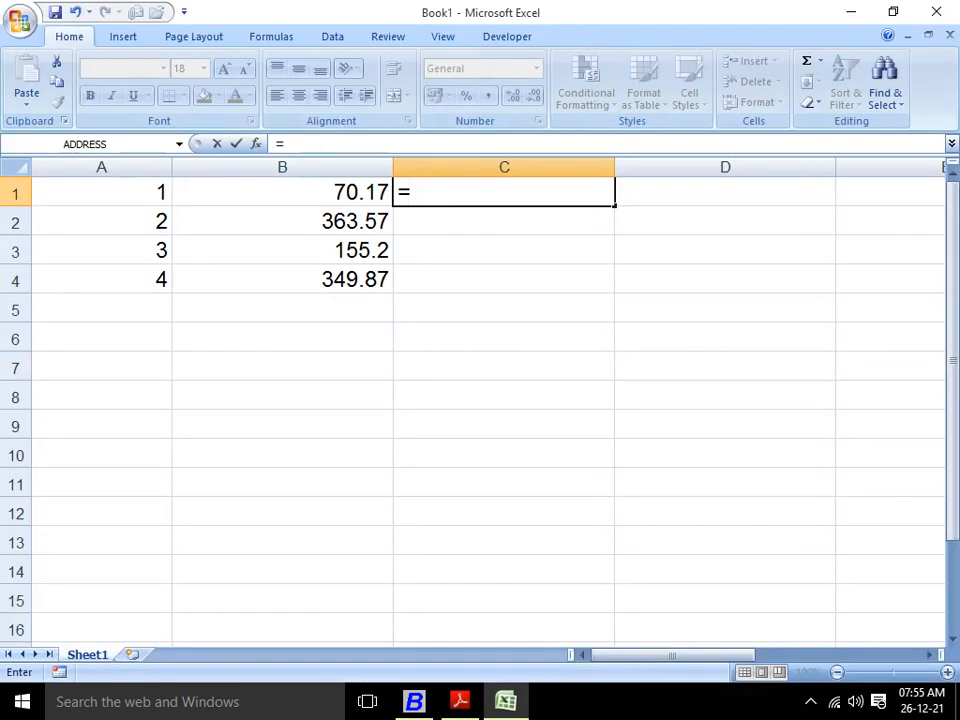
pyautogui.write('70.1')
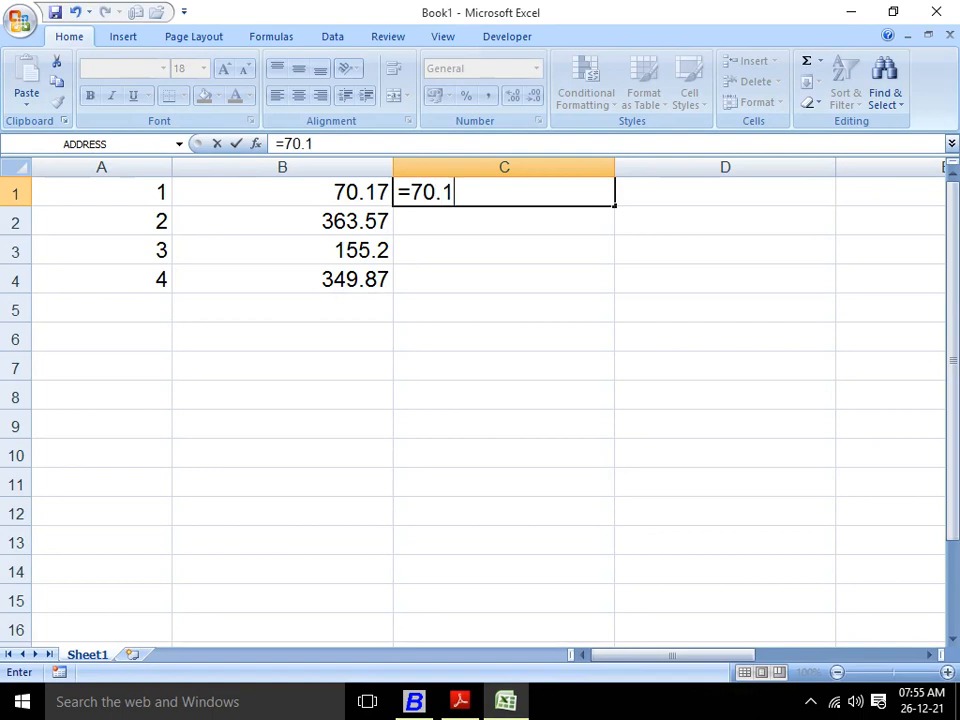
pyautogui.write('7*5')
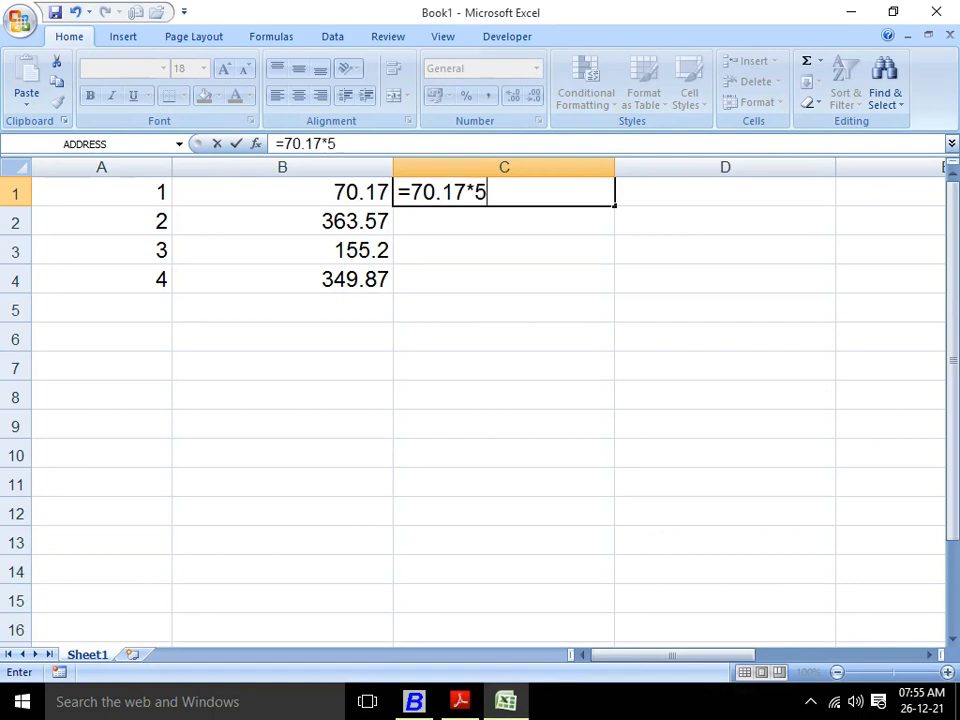
pyautogui.write('0/100')
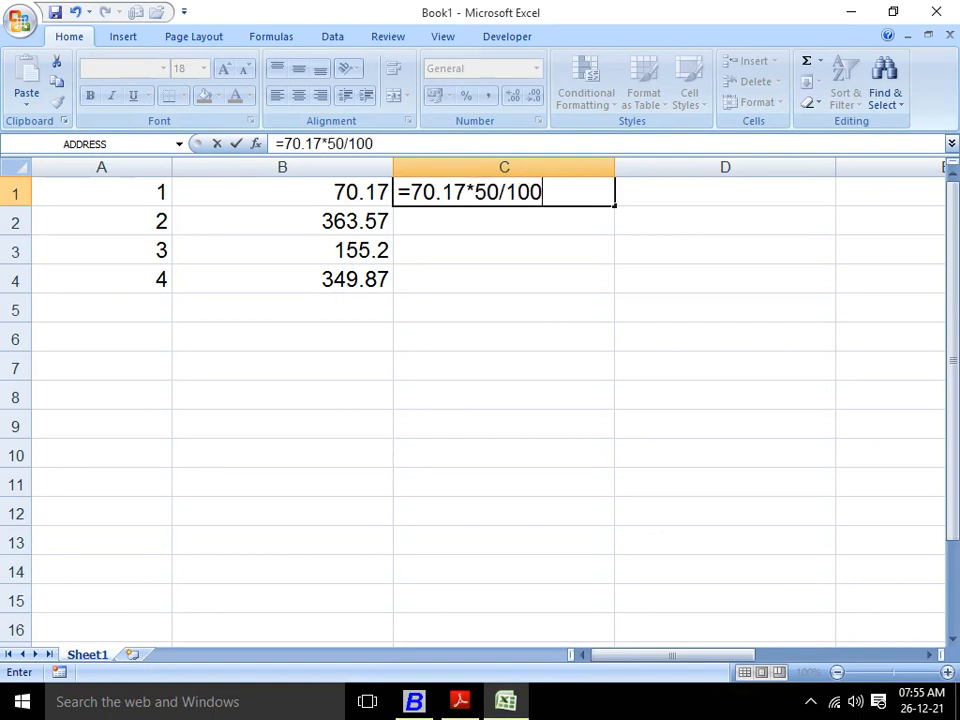
pyautogui.write('+70.17')
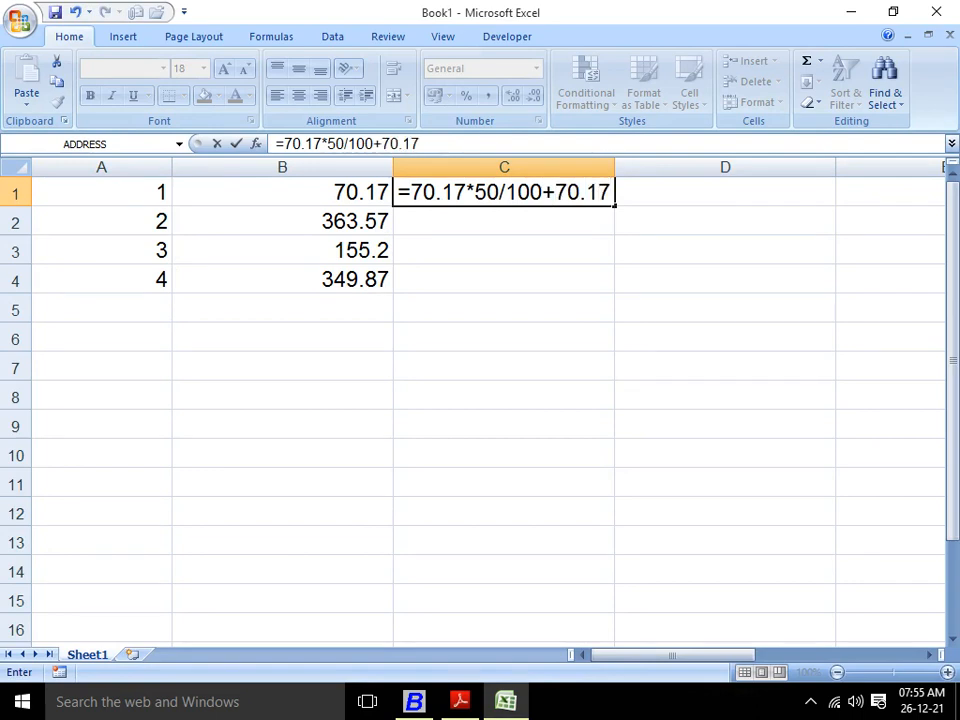
pyautogui.press('Return')
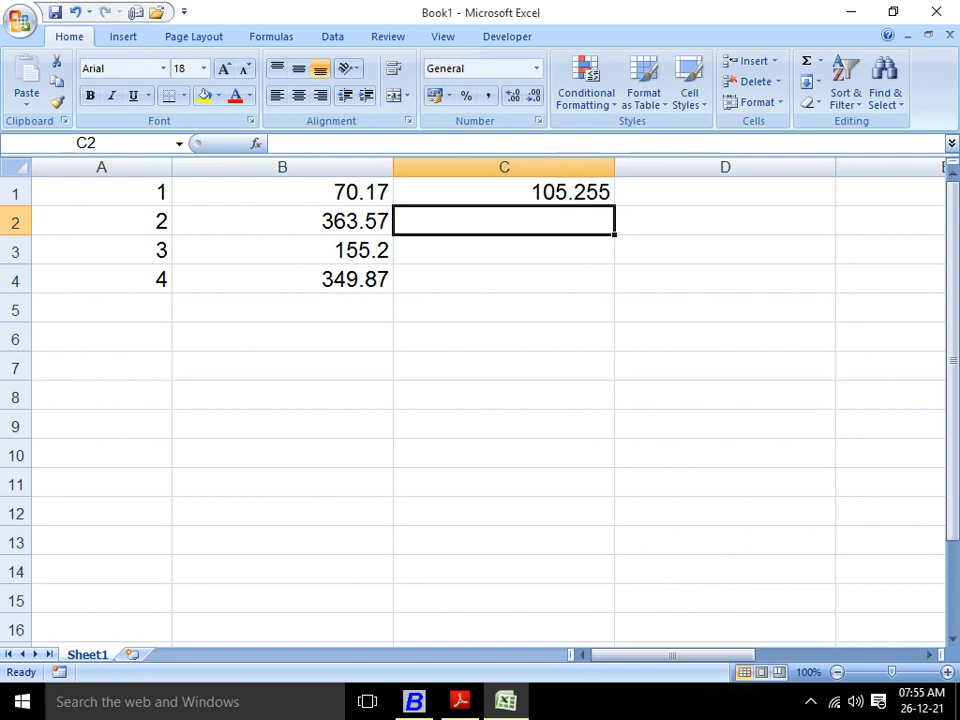
pyautogui.press('Down')
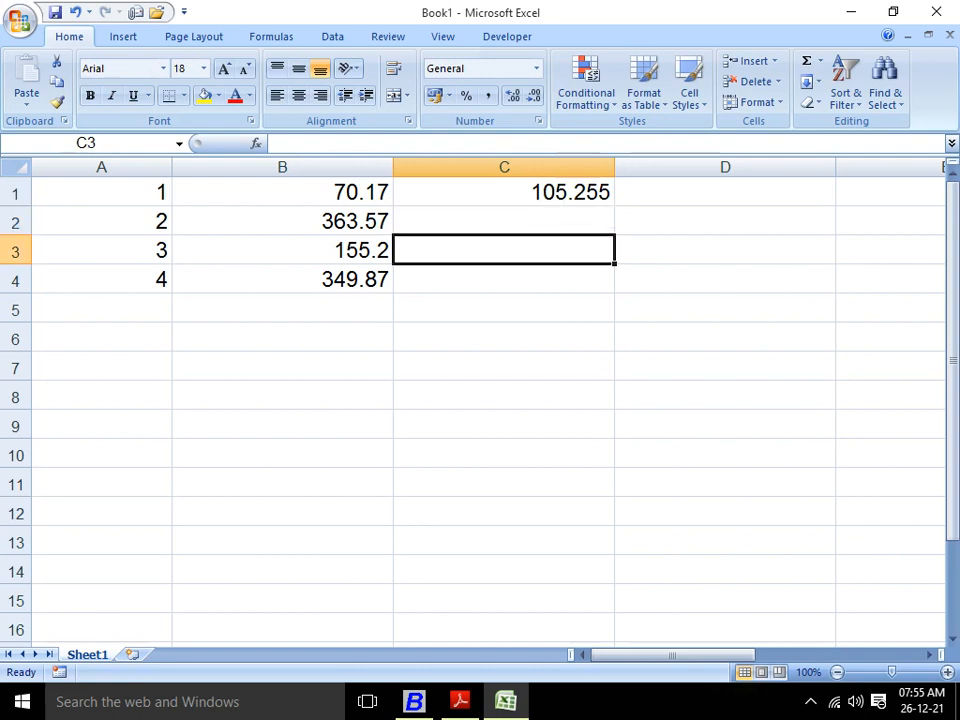
pyautogui.press('Up')
pyautogui.press('Up')
pyautogui.press('Down')
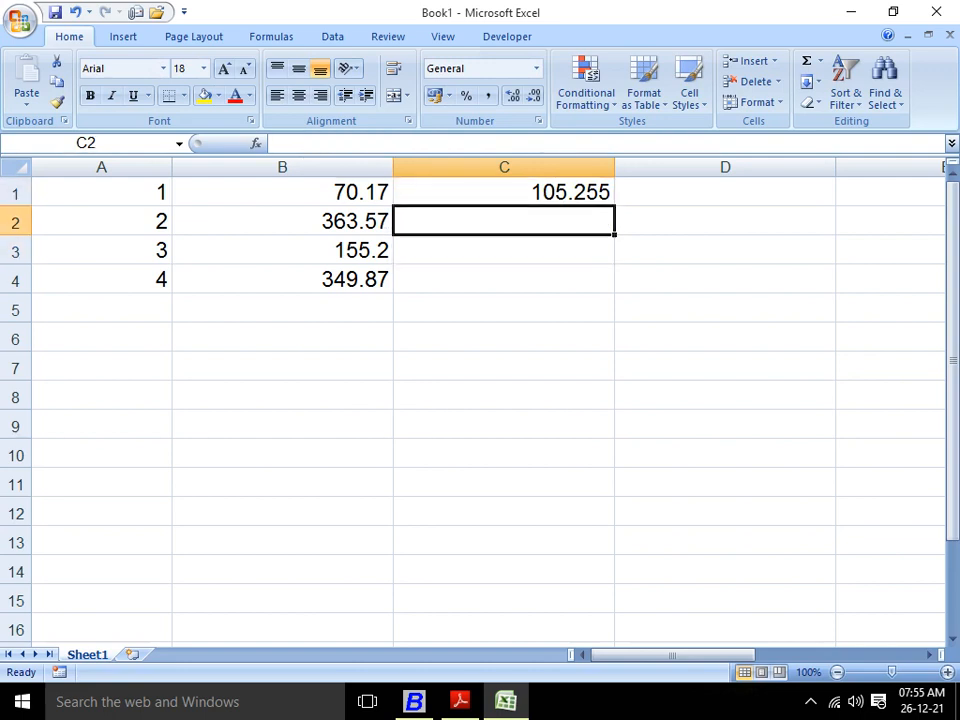
# Calculate the BABA SUIT 02 selling price in cell C2 with =363.57*60/100+363.57, checking the mark-up in the PDF
pyautogui.write('=')
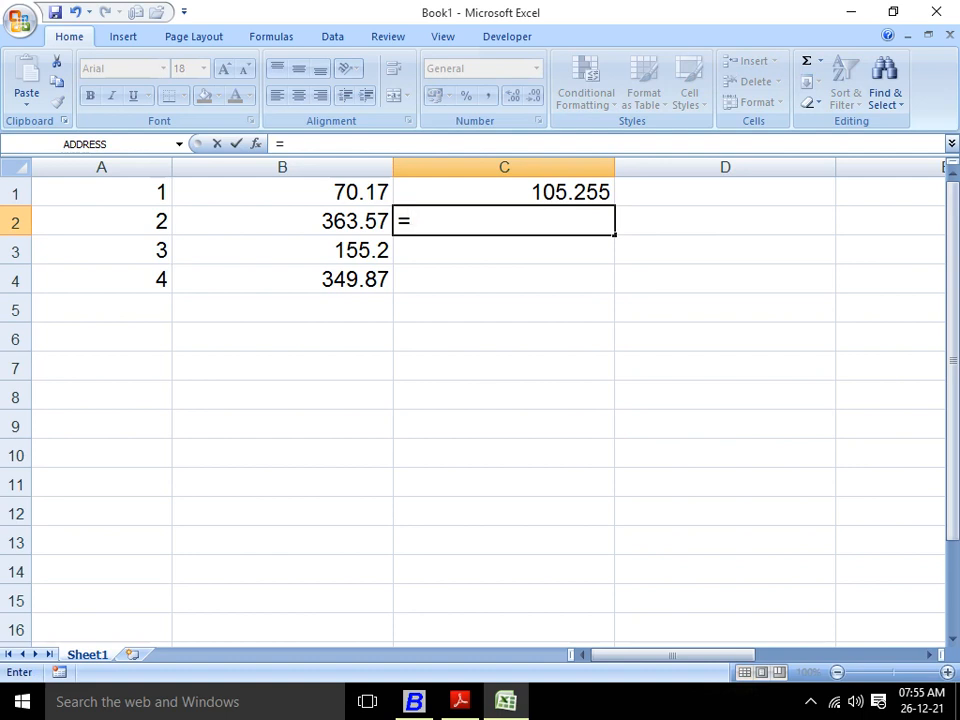
pyautogui.write('363.5')
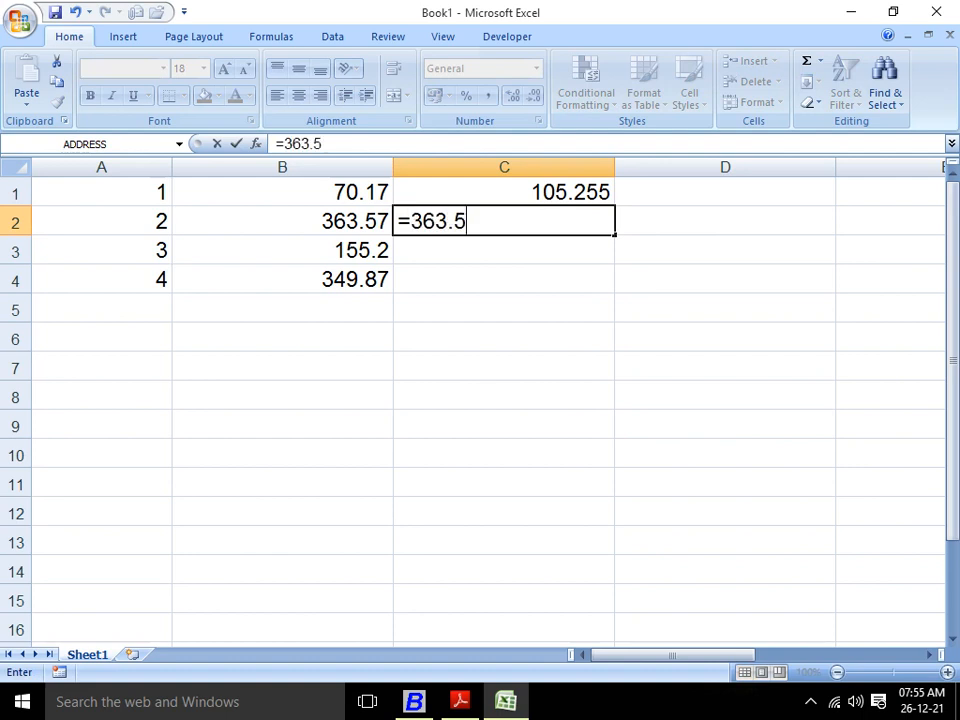
pyautogui.write('7')
pyautogui.press('BackSpace')
pyautogui.write('7*')
pyautogui.hotkey('alt', 'Tab')
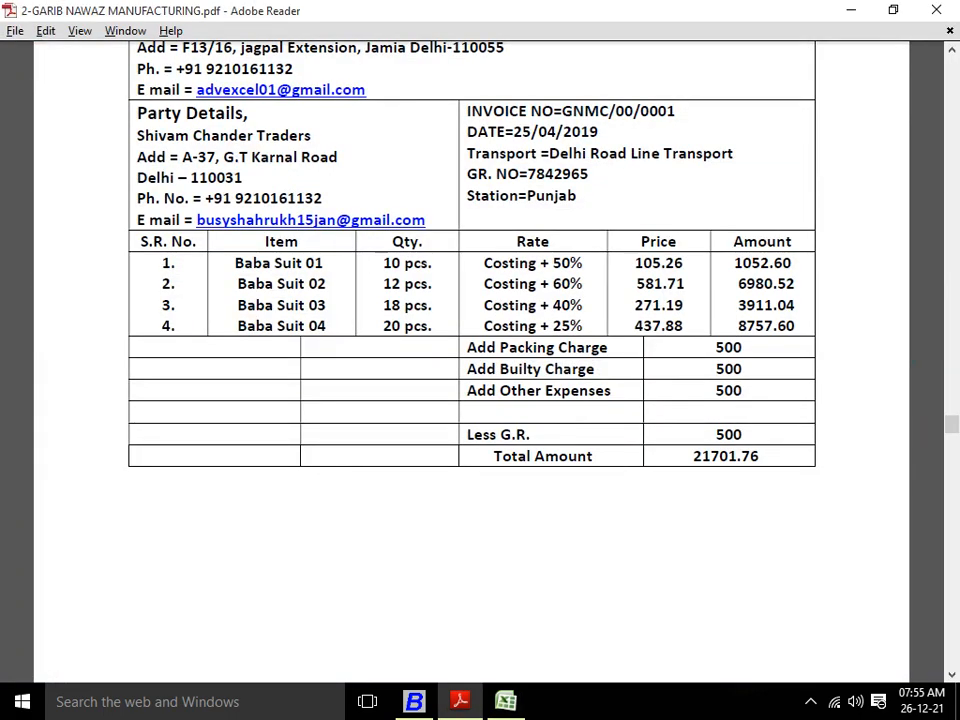
pyautogui.hotkey('alt', 'Tab')
pyautogui.write('60/')
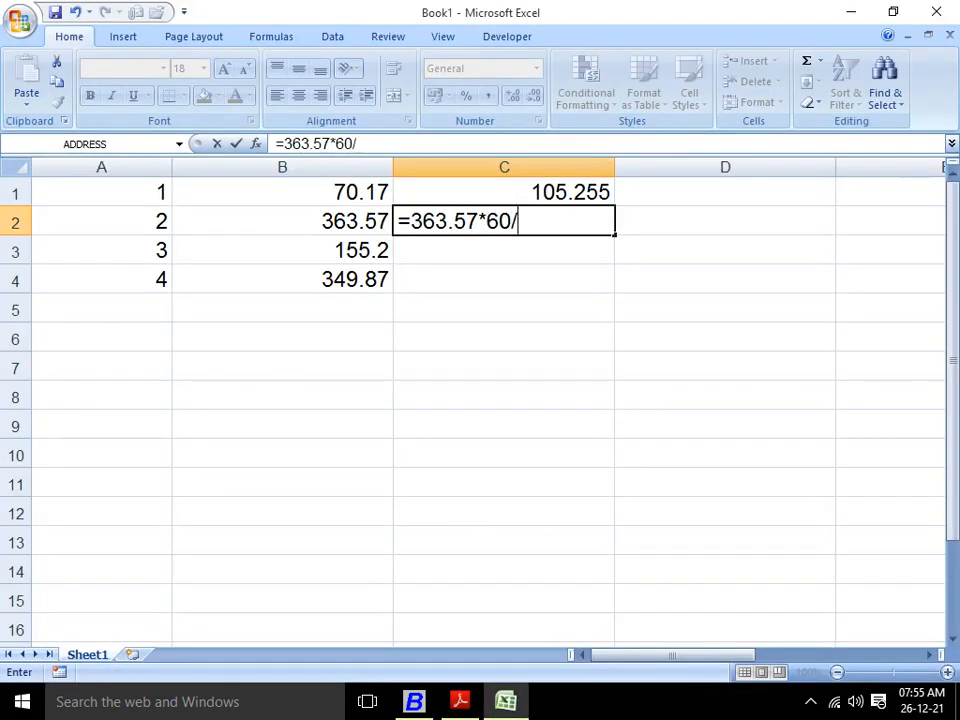
pyautogui.write('100+3')
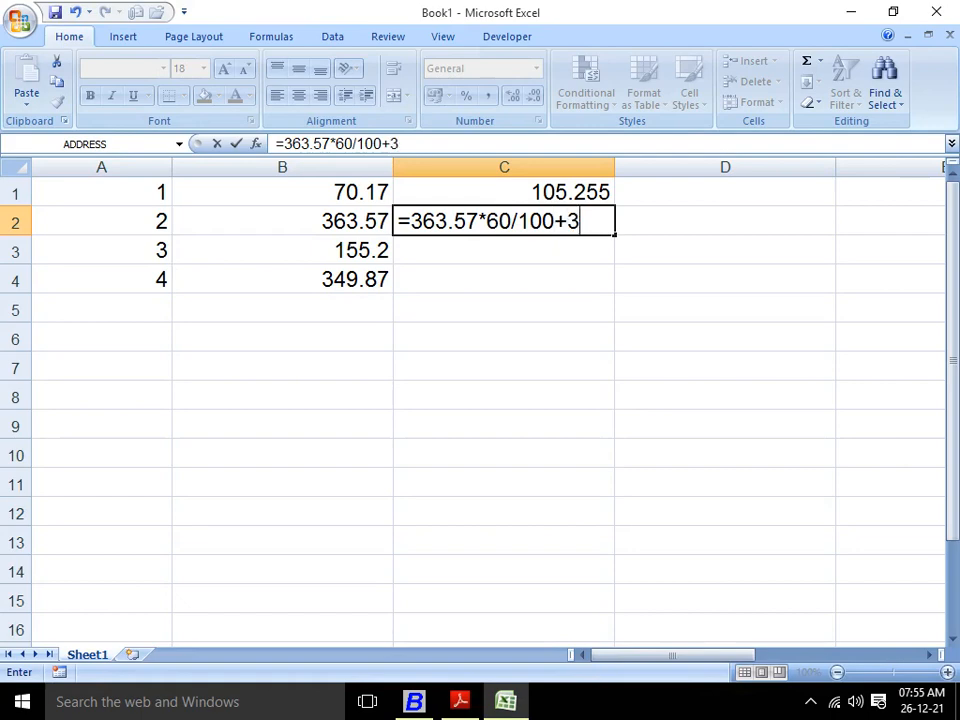
pyautogui.write('63.57')
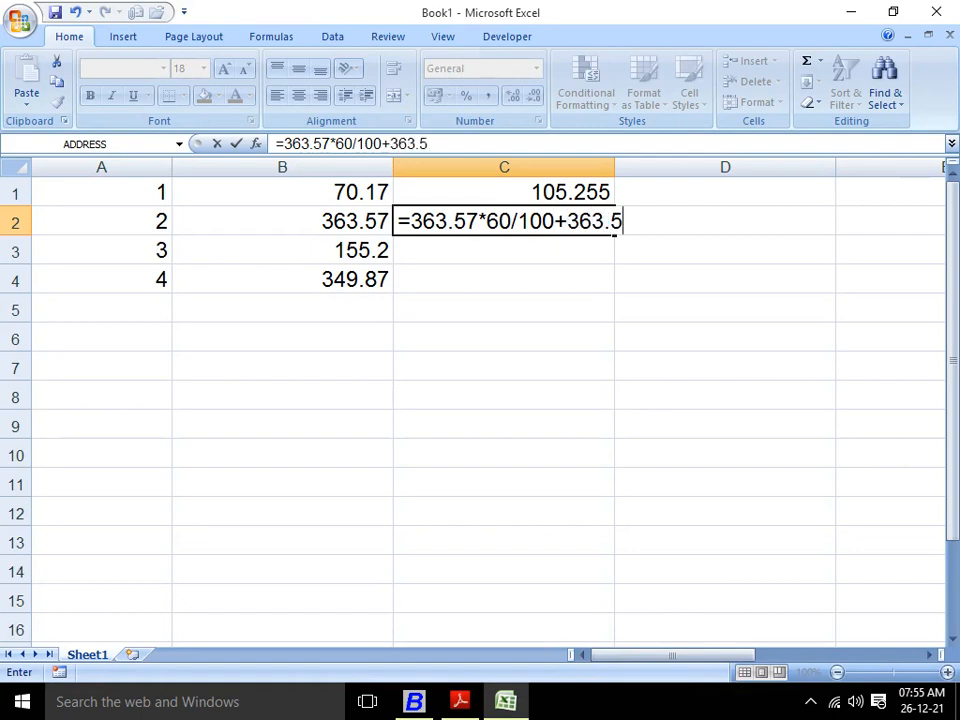
pyautogui.press('Return')
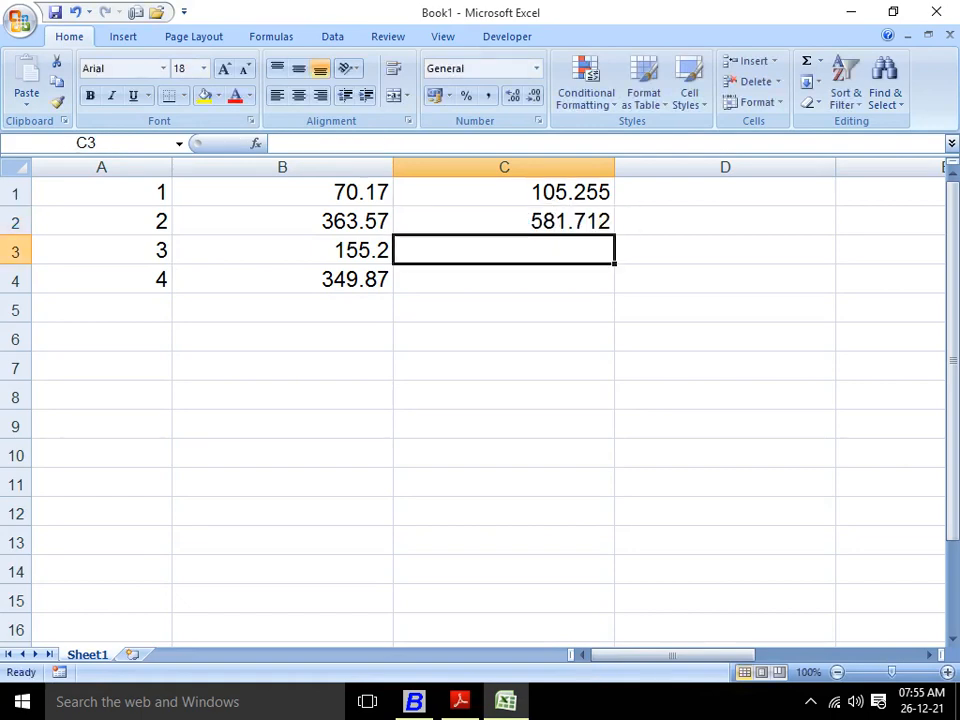
# Calculate the BABA SUIT 03 selling price in cell C3 with =155.20*40/100+155.20, checking the mark-up in the PDF
pyautogui.write('=155')
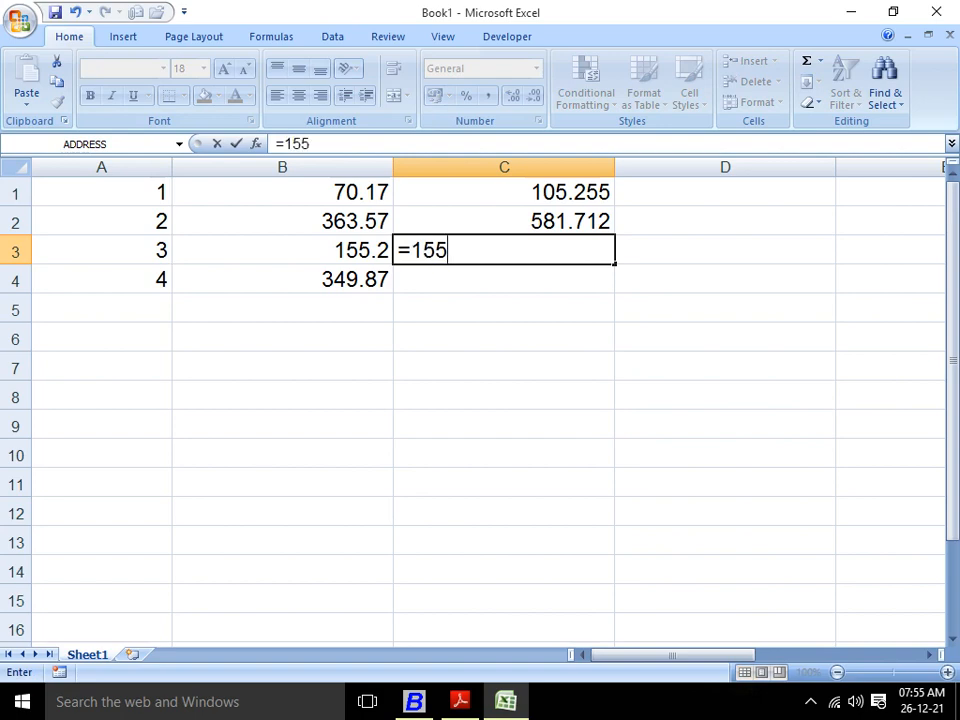
pyautogui.write('.20*')
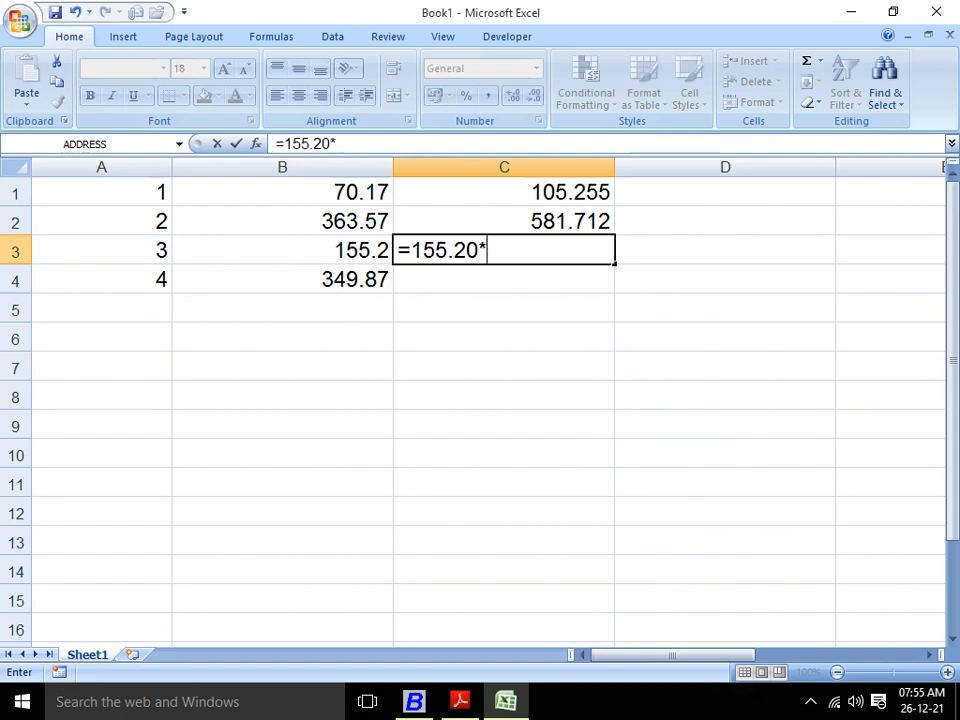
pyautogui.hotkey('alt', 'Tab')
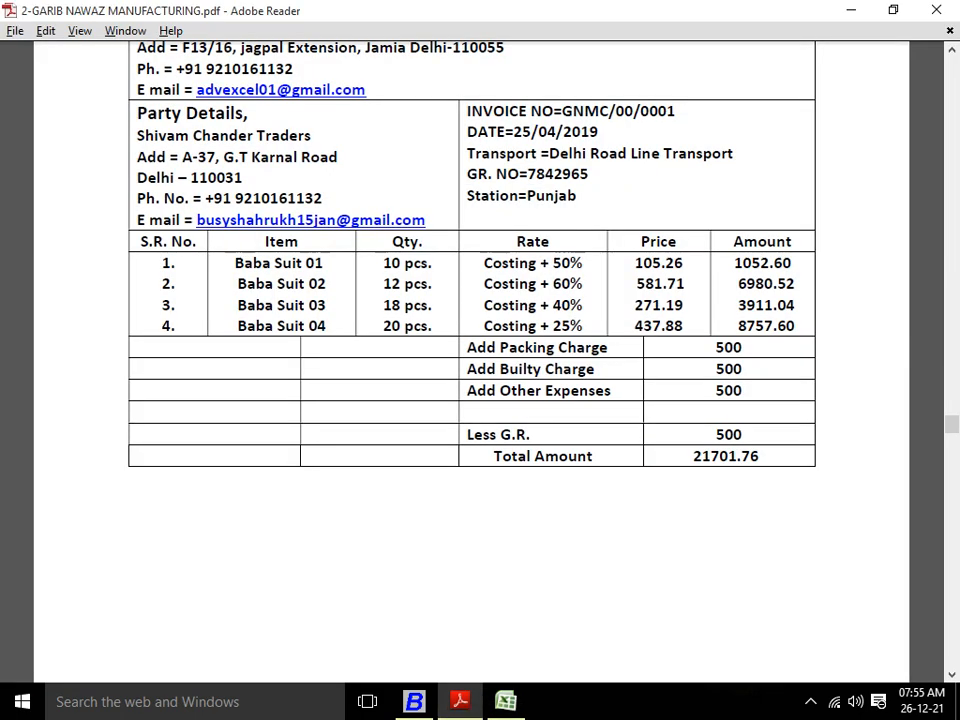
pyautogui.hotkey('alt', 'Tab')
pyautogui.write('40/1')
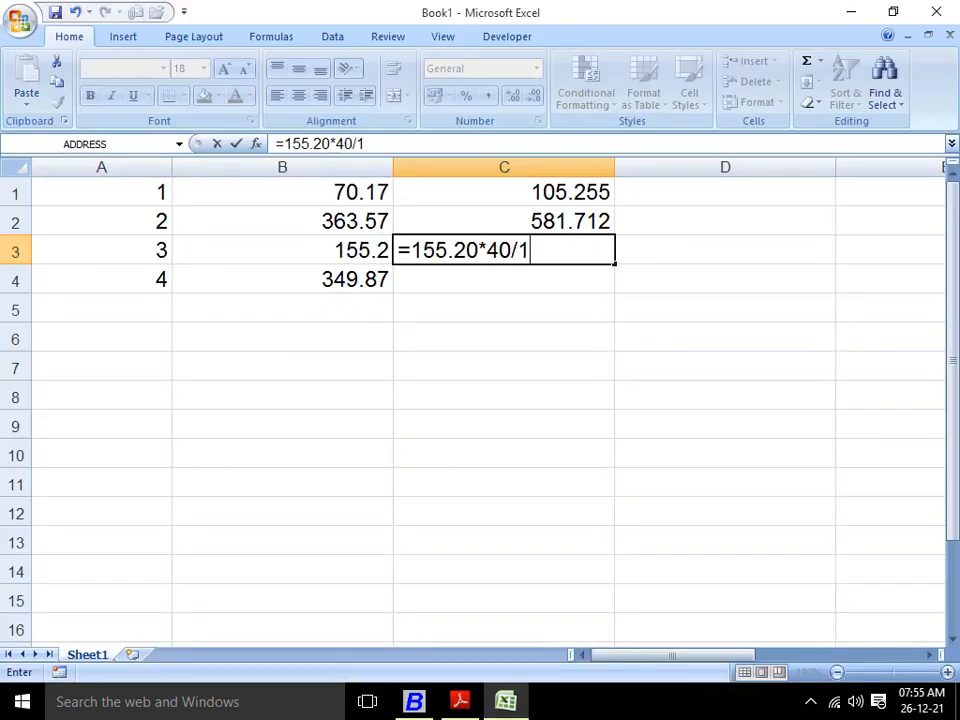
pyautogui.write('00+1522')
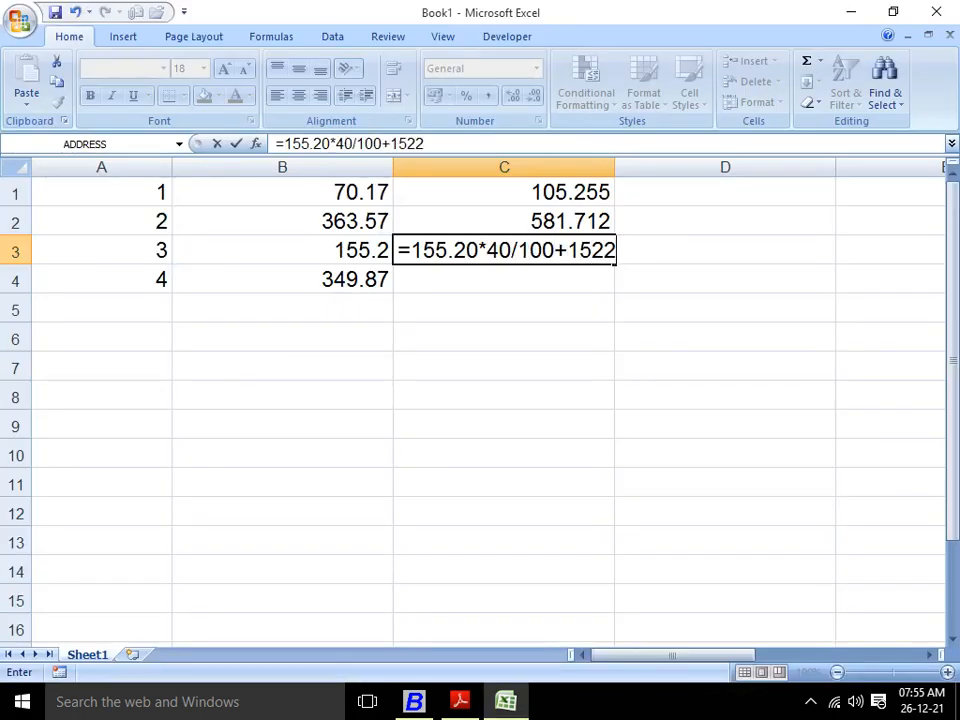
pyautogui.press('BackSpace')
pyautogui.press('BackSpace')
pyautogui.write('5.20')
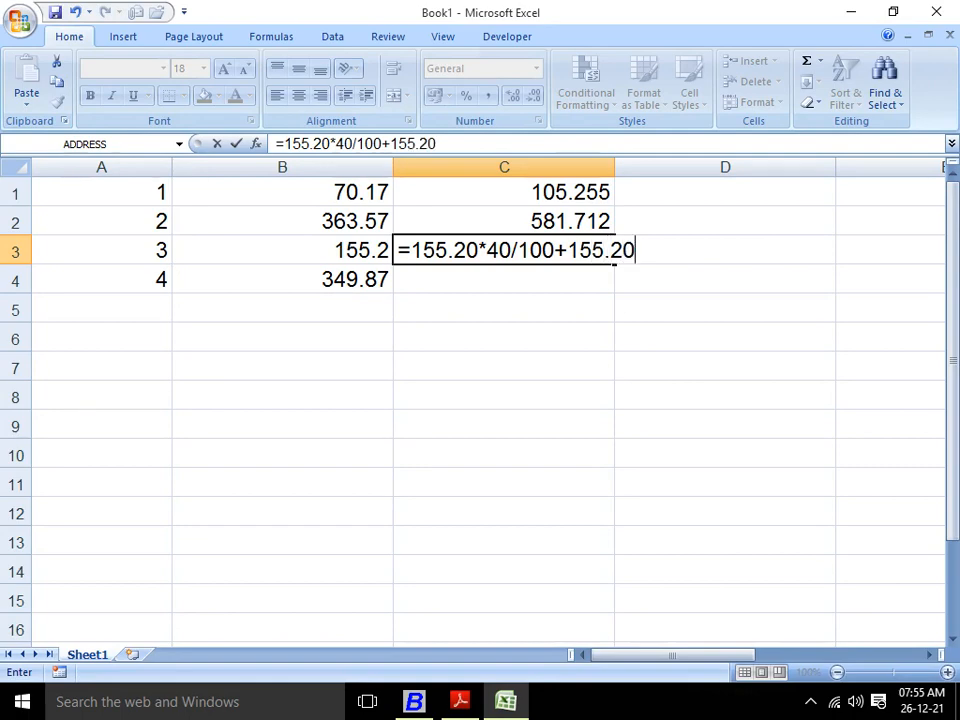
pyautogui.press('Return')
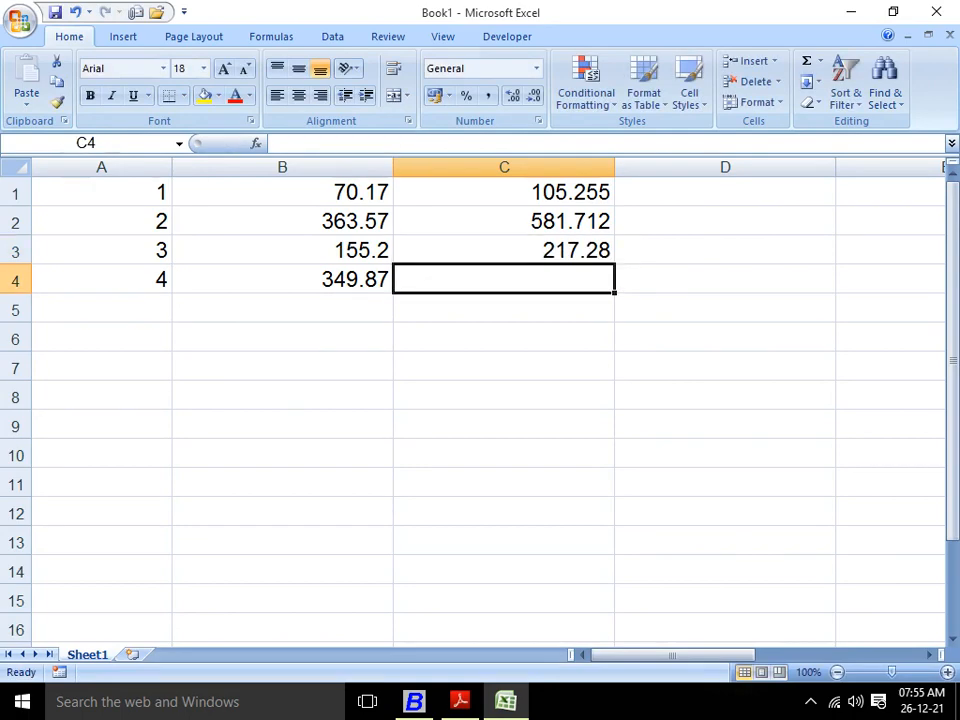
# Calculate the BABA SUIT 04 selling price in cell C4 with =349.87*25/100+349.87, checking the mark-up in the PDF
pyautogui.write('=349')
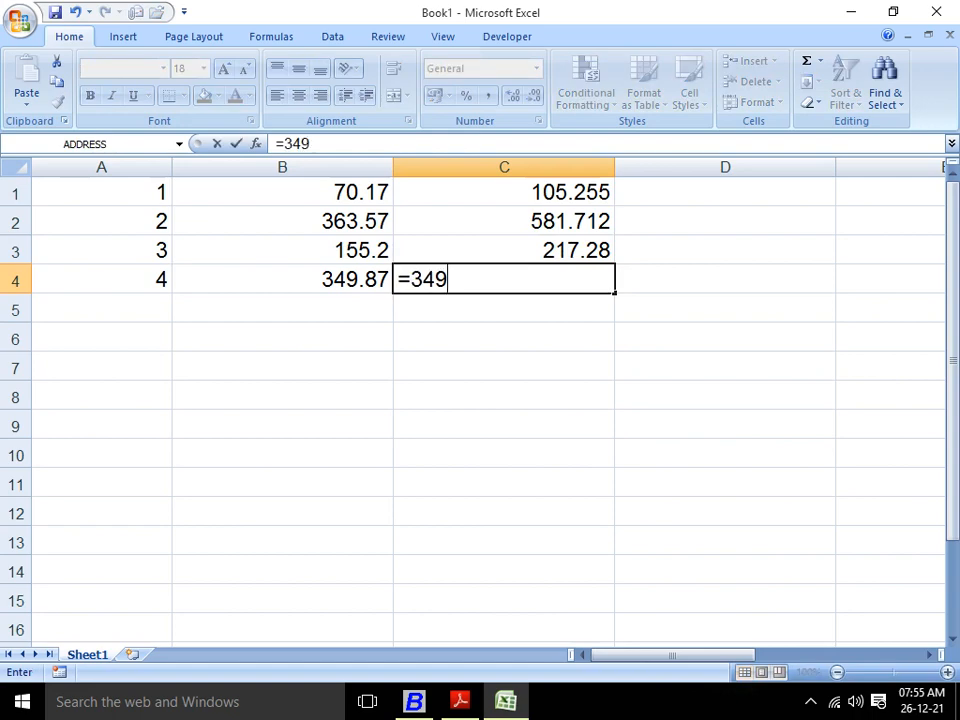
pyautogui.write('.87*')
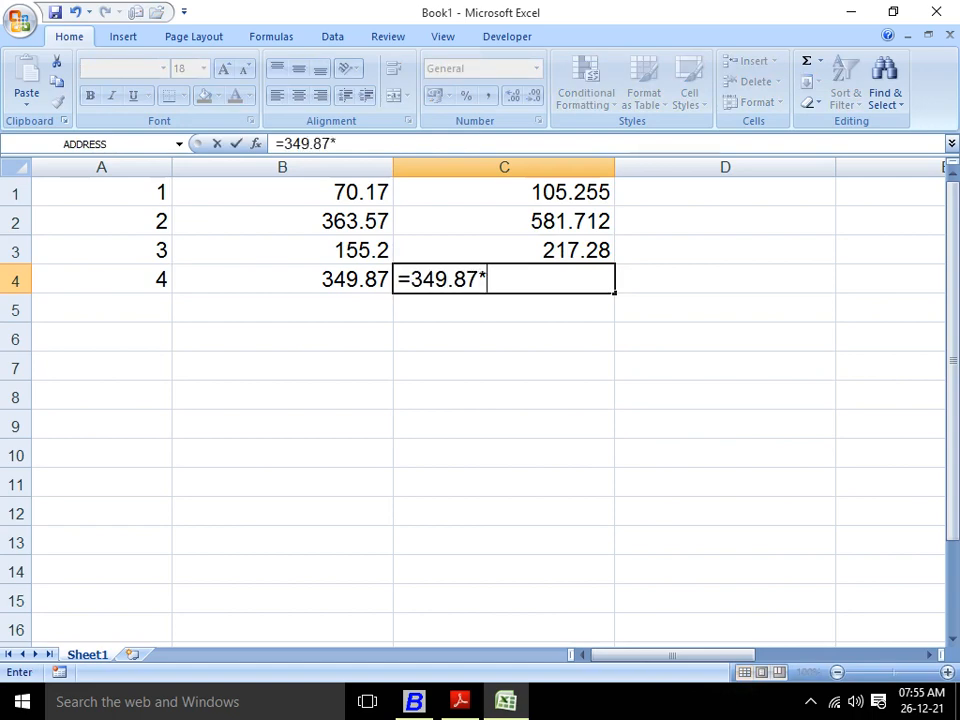
pyautogui.hotkey('alt', 'Tab')
pyautogui.hotkey('alt', 'Tab')
pyautogui.write('2')
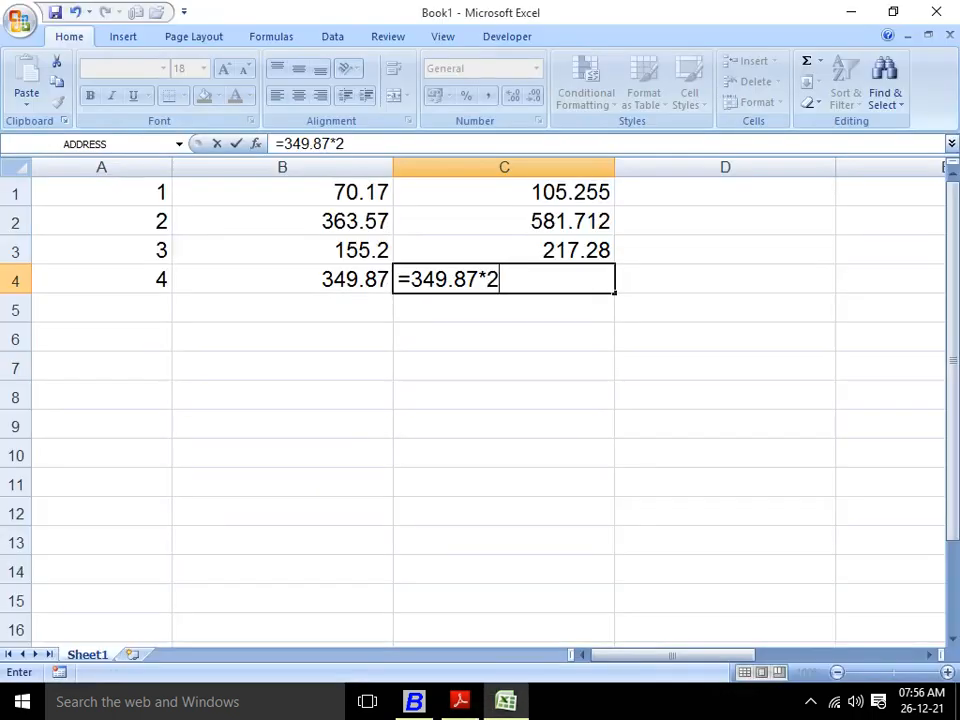
pyautogui.write('5/100')
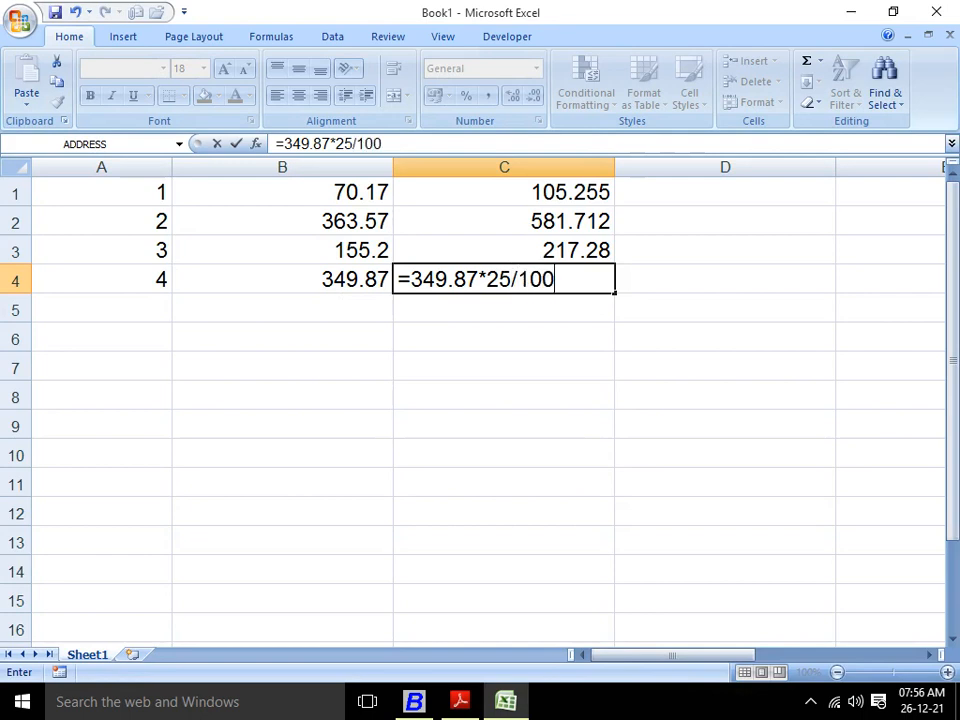
pyautogui.write('+349.87')
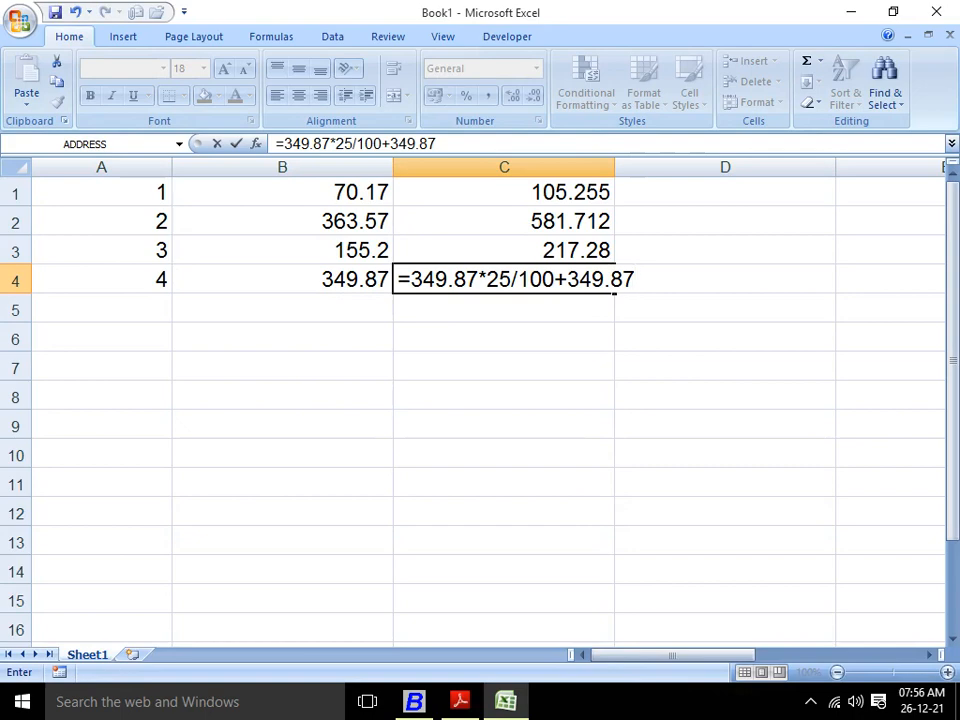
pyautogui.press('Return')
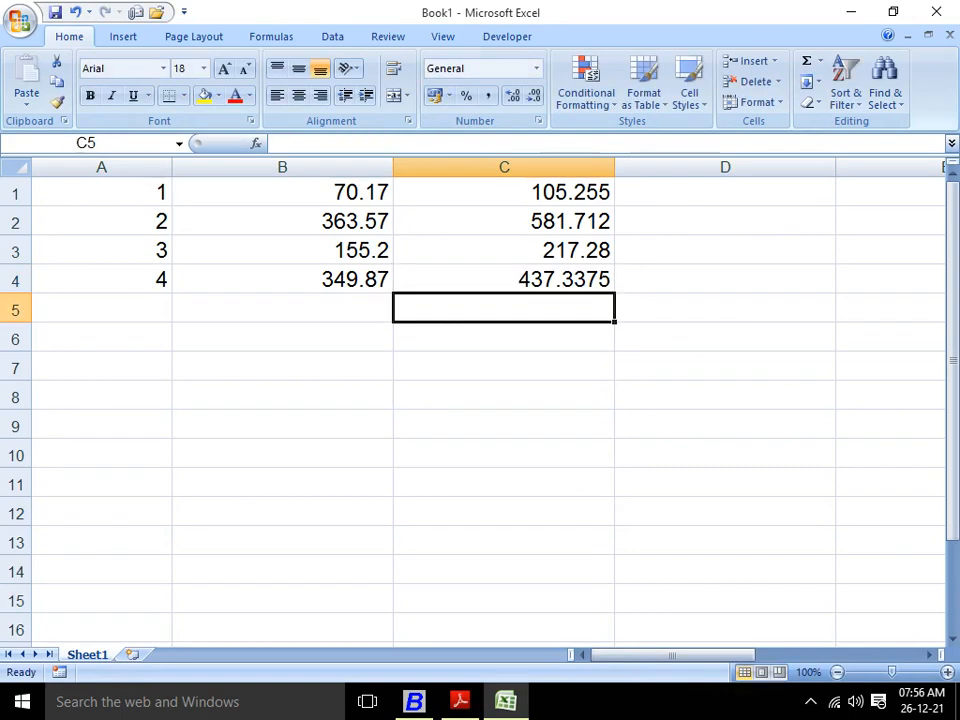
# Compare the calculated selling prices in C1 to C3 one by one with the Price column of the PDF invoice
pyautogui.click(504, 279)
pyautogui.press('Up')
pyautogui.press('Up')
pyautogui.press('Up')
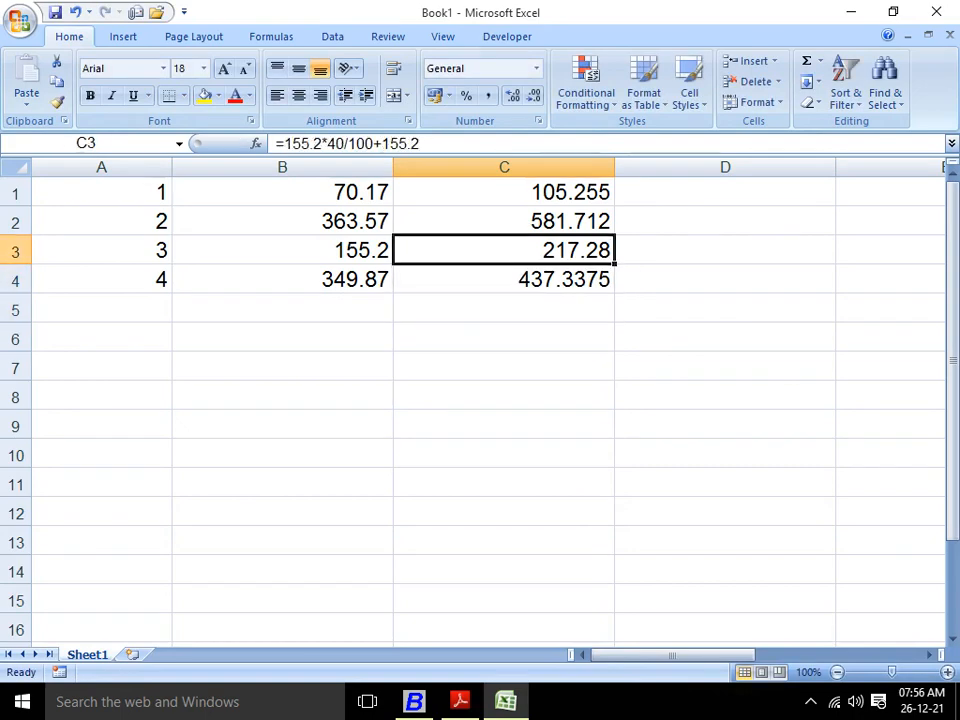
pyautogui.press('Down')
pyautogui.hotkey('alt', 'Tab')
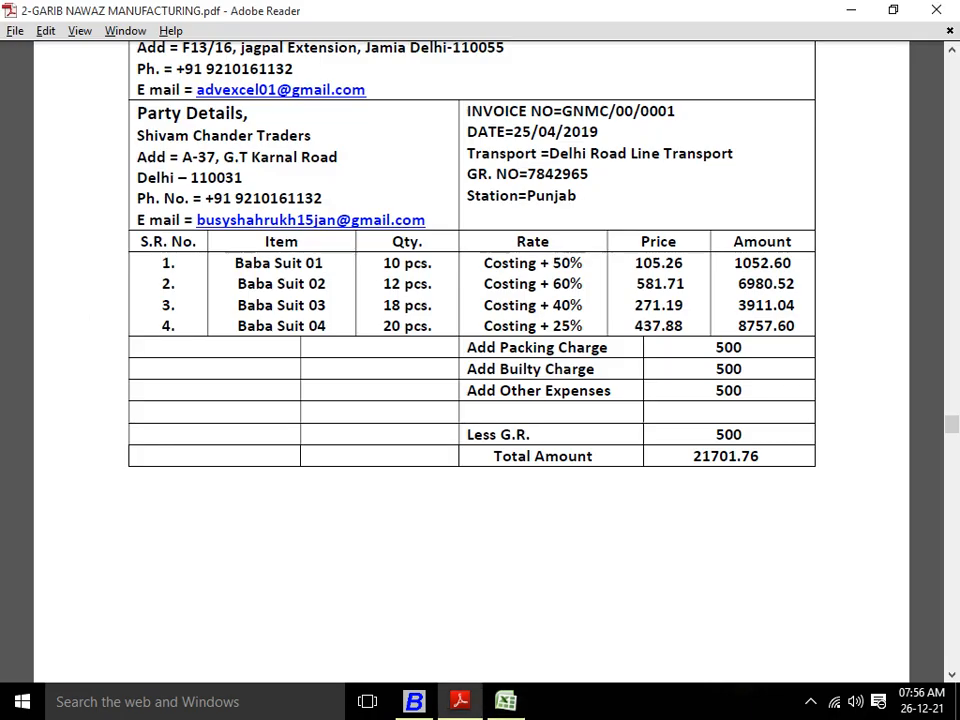
pyautogui.hotkey('alt', 'Tab')
pyautogui.press('Up')
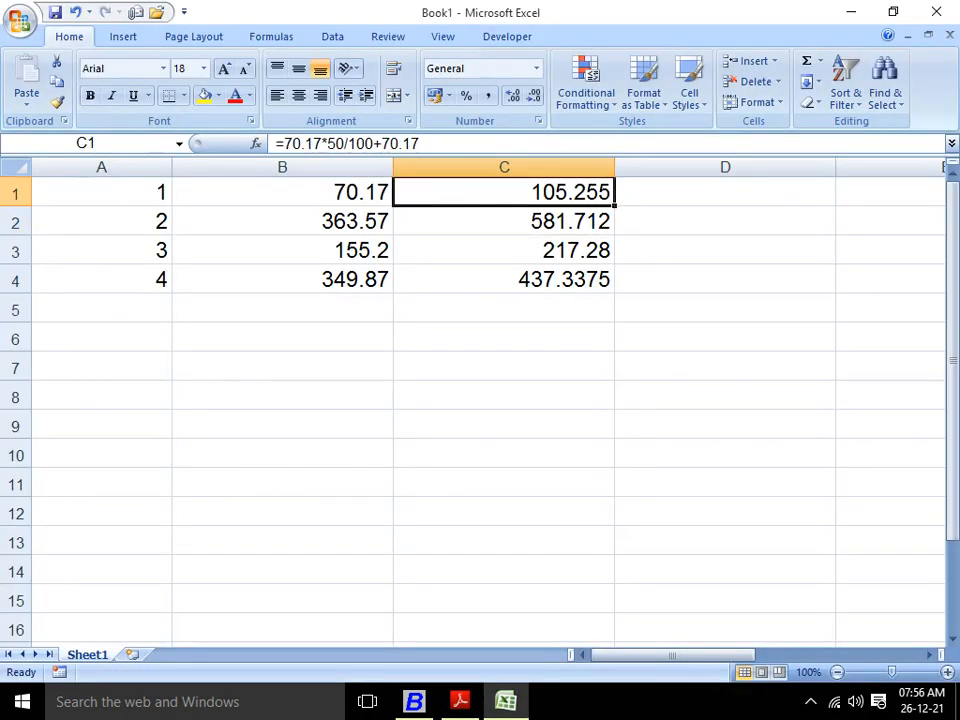
pyautogui.hotkey('alt', 'Tab')
pyautogui.hotkey('alt', 'Tab')
pyautogui.press('Down')
pyautogui.hotkey('alt', 'Tab')
pyautogui.hotkey('alt', 'Tab')
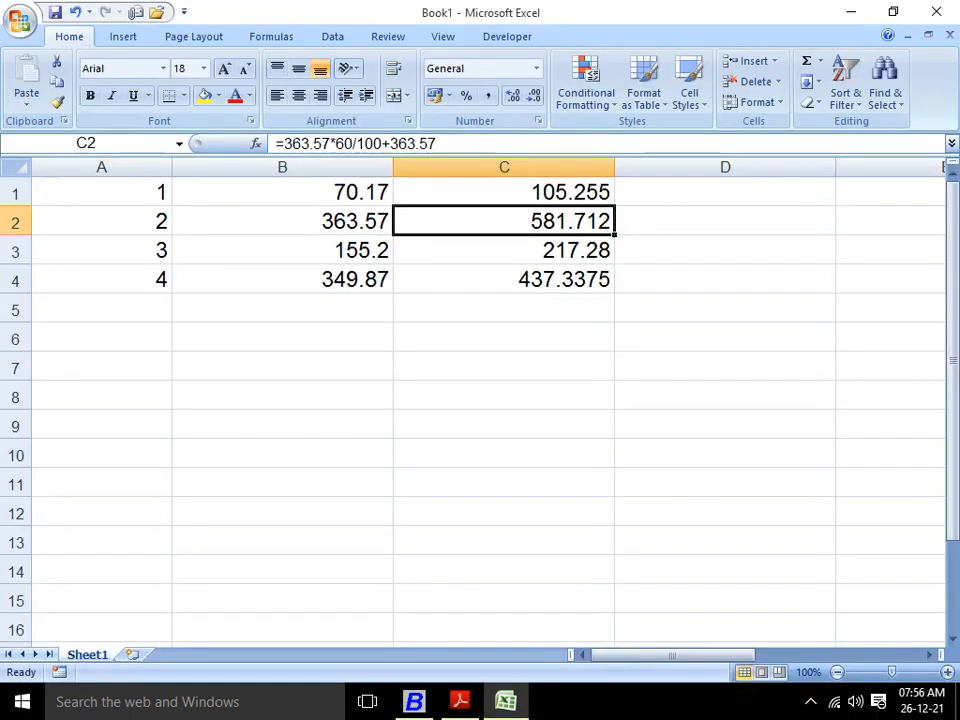
pyautogui.press('Down')
pyautogui.hotkey('alt', 'Tab')
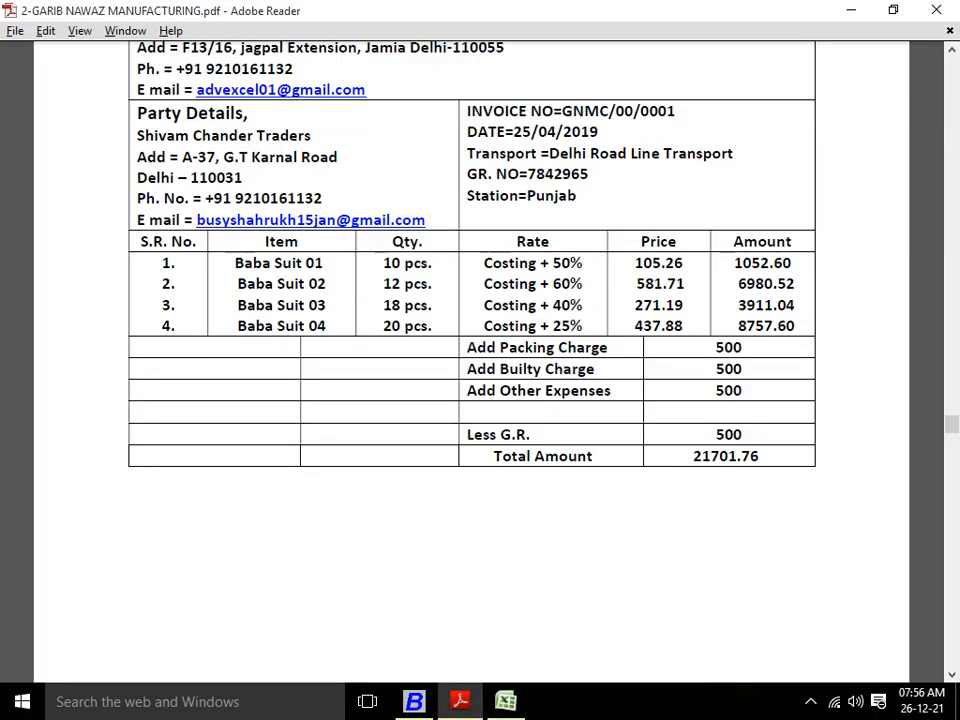
pyautogui.hotkey('alt', 'Tab')
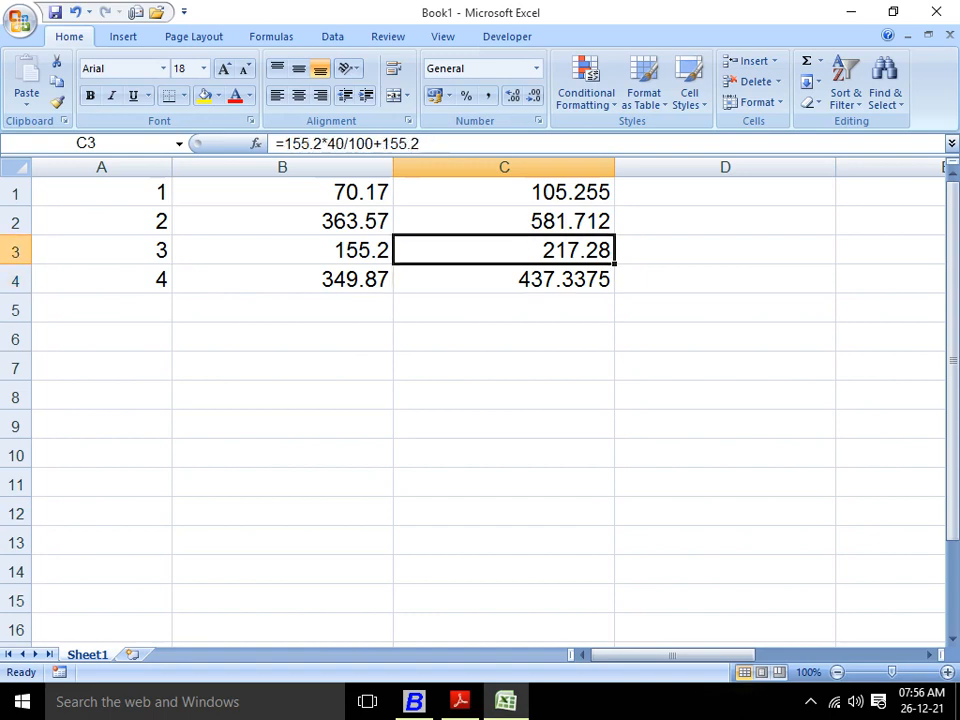
pyautogui.hotkey('alt', 'Tab')
pyautogui.hotkey('alt', 'Tab')
# Re-enter the BABA SUIT 03 formula in cell C3 as =155.20*40/100+155.20, checking the mark-up in the PDF
pyautogui.write('=')
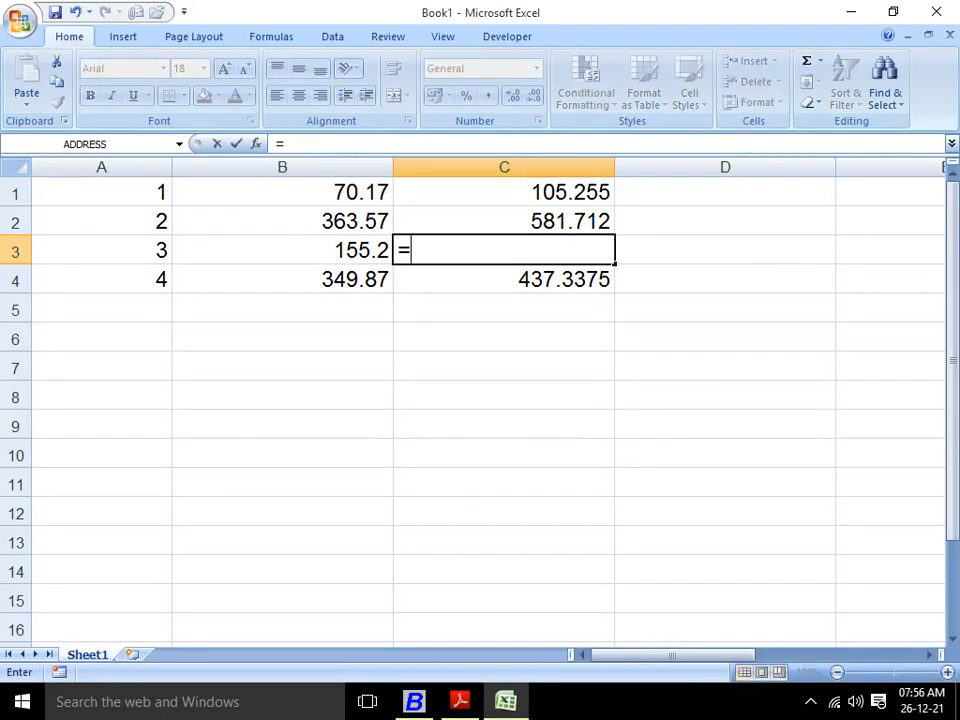
pyautogui.write('155.20*')
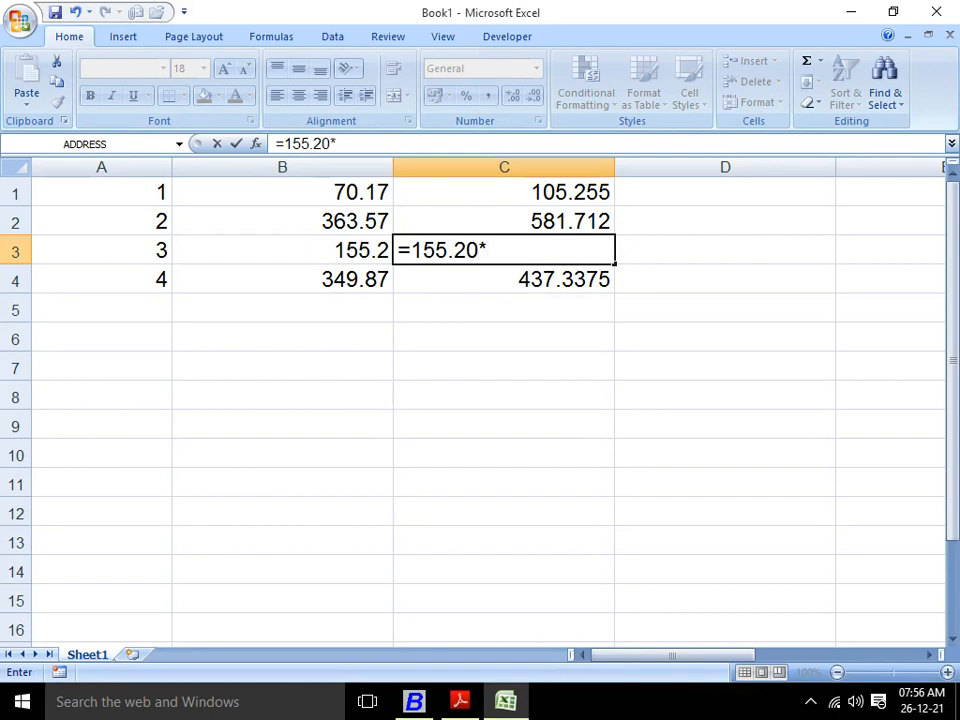
pyautogui.hotkey('alt', 'Tab')
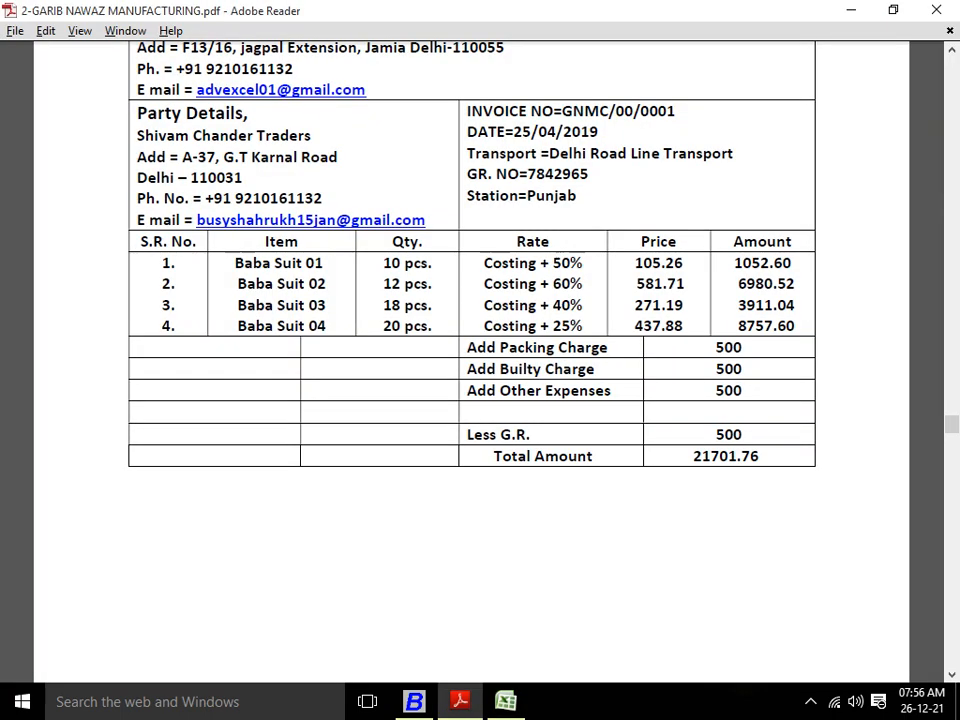
pyautogui.hotkey('alt', 'Tab')
pyautogui.write('40')
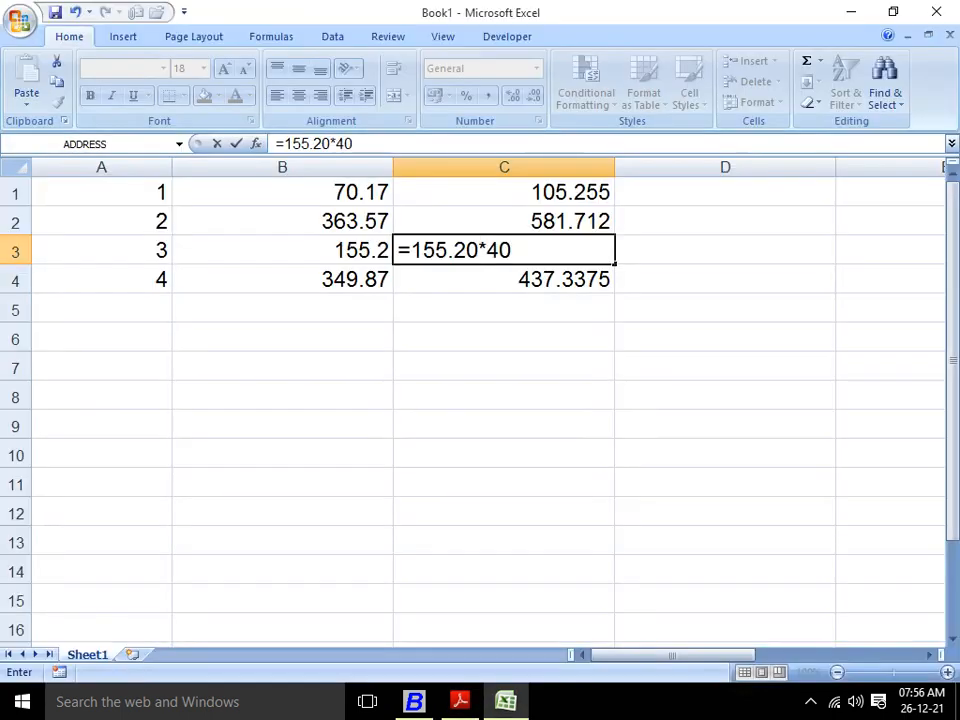
pyautogui.write('/100+1')
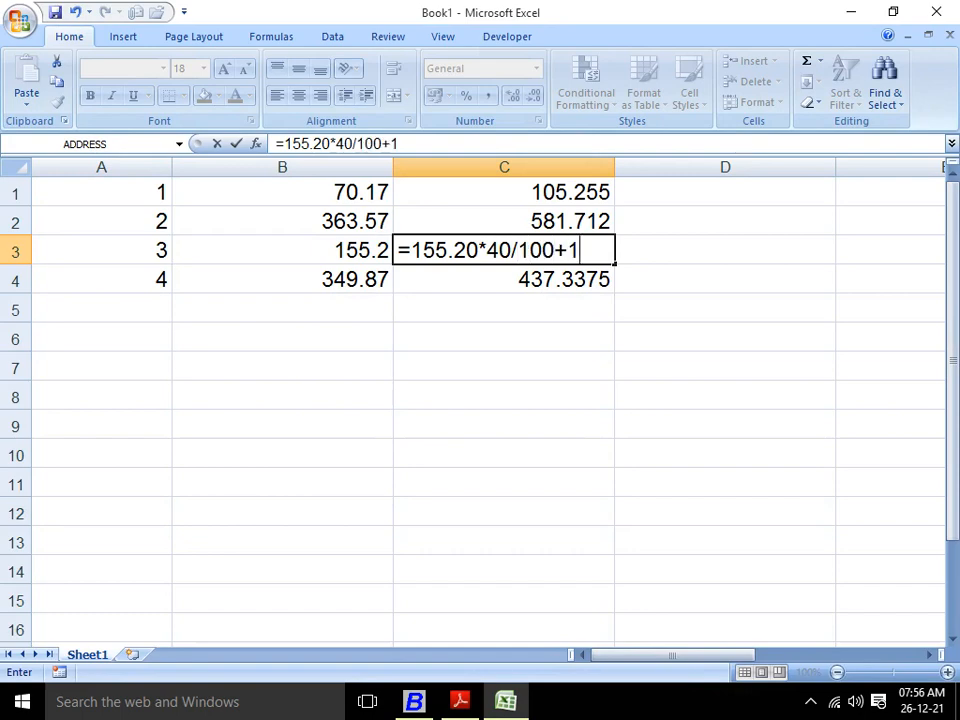
pyautogui.write('55.20')
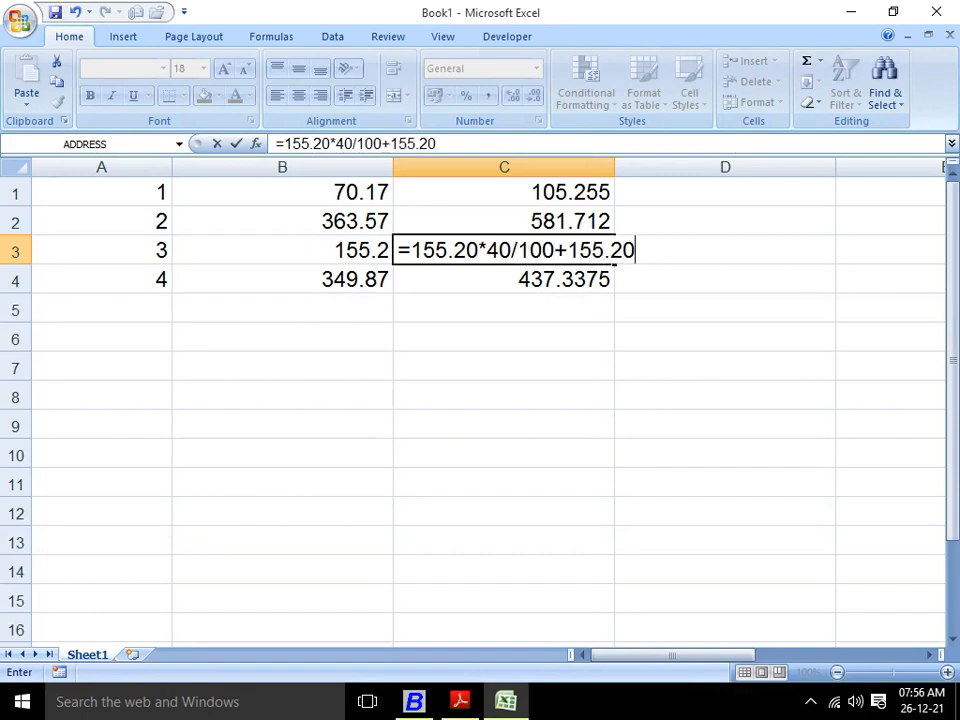
pyautogui.press('Return')
# Compare the recalculated BABA SUIT 03 price and the remaining worksheet prices with the PDF invoice again
pyautogui.press('Up')
pyautogui.hotkey('alt', 'Tab')
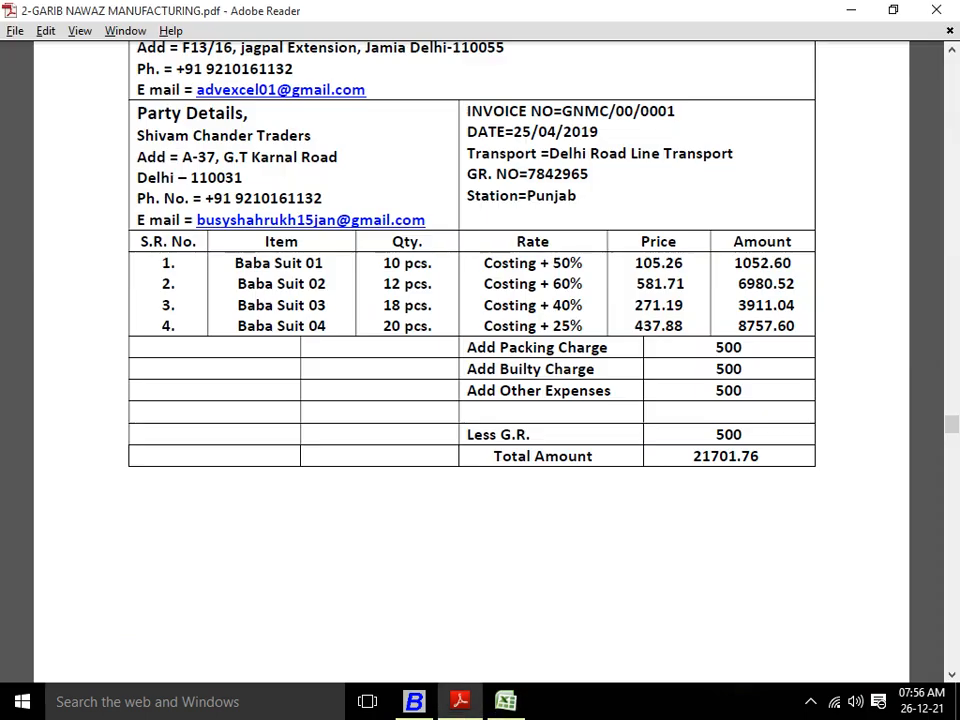
pyautogui.hotkey('alt', 'Tab')
pyautogui.hotkey('alt', 'Tab')
pyautogui.hotkey('alt', 'Tab')
pyautogui.hotkey('alt', 'Tab')
pyautogui.hotkey('alt', 'Tab')
pyautogui.hotkey('alt', 'Tab')
pyautogui.hotkey('alt', 'Tab')
# Switch to Busy and open a new sales voucher in the Main series
pyautogui.hotkey('alt', 'Tab')
pyautogui.press('Tab')
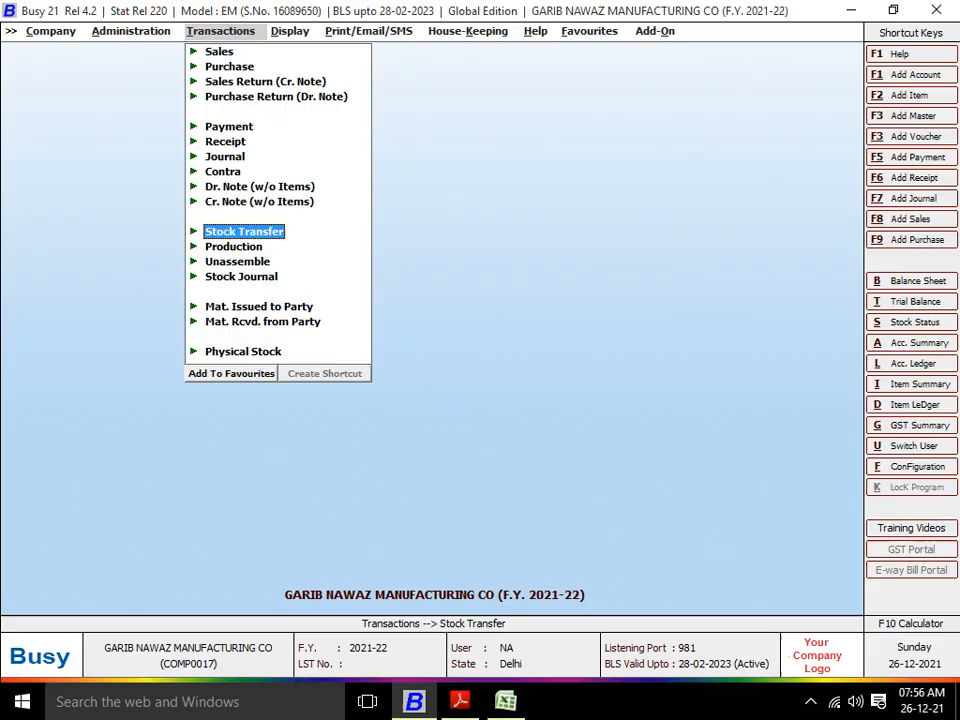
pyautogui.press('Up')
pyautogui.press('Up')
pyautogui.press('Up')
pyautogui.press('Up')
pyautogui.press('Up')
pyautogui.press('Up')
pyautogui.press('Up')
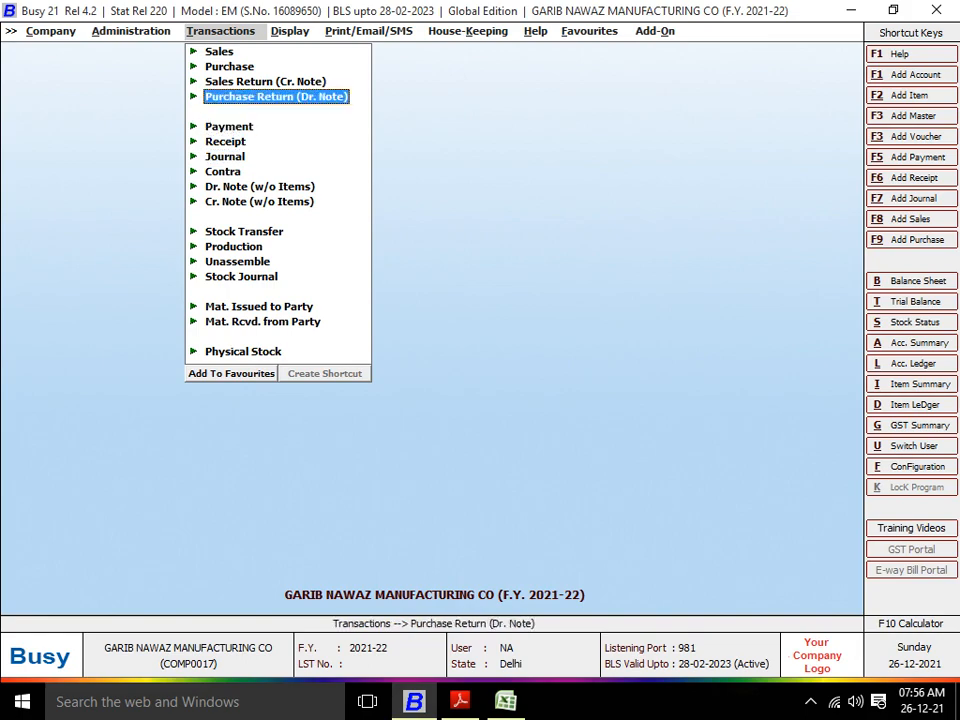
pyautogui.press('Up')
pyautogui.press('Up')
pyautogui.press('Up')
pyautogui.press('Return')
pyautogui.press('Return')
pyautogui.press('Return')
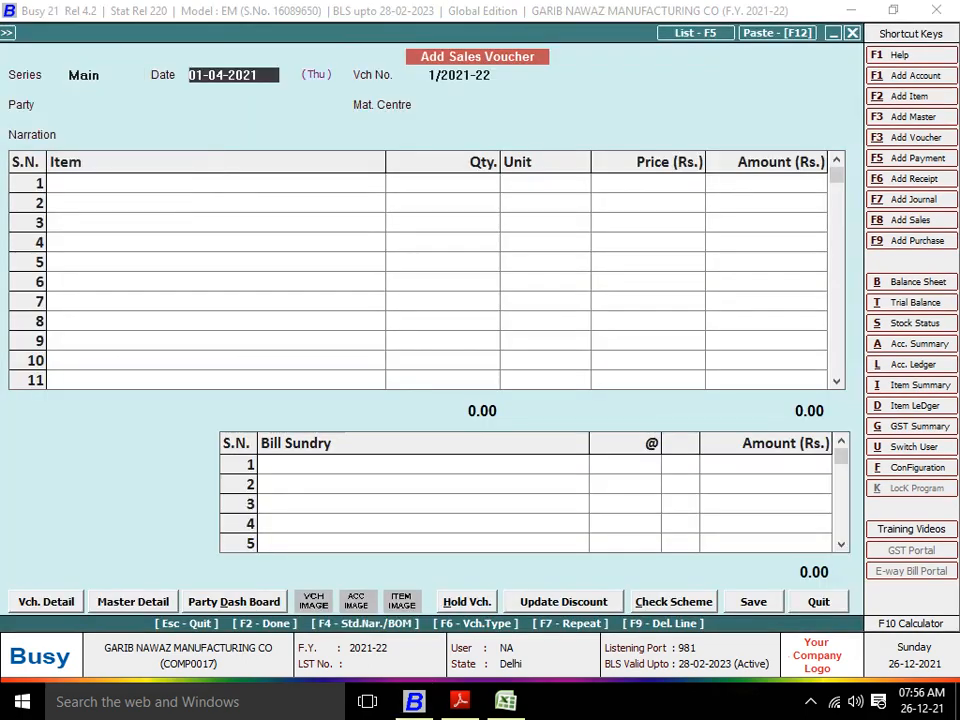
# Check the invoice date in the PDF and set the sales voucher's date to 25-04-2021
pyautogui.hotkey('alt', 'Tab')
pyautogui.hotkey('alt', 'Tab')
pyautogui.hotkey('alt', 'Tab')
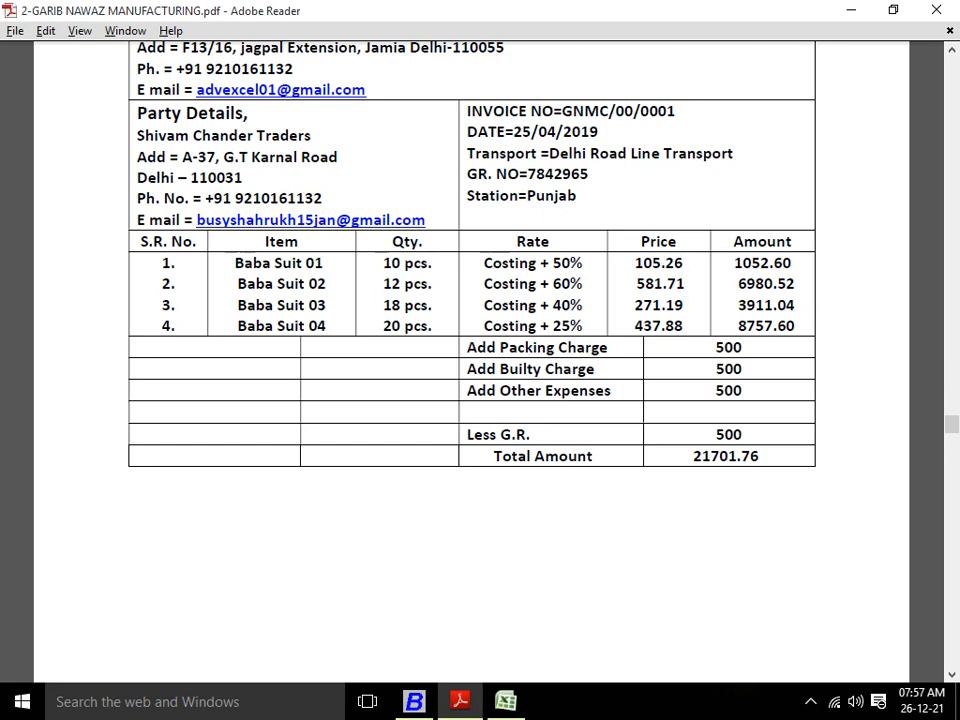
pyautogui.hotkey('alt', 'Tab')
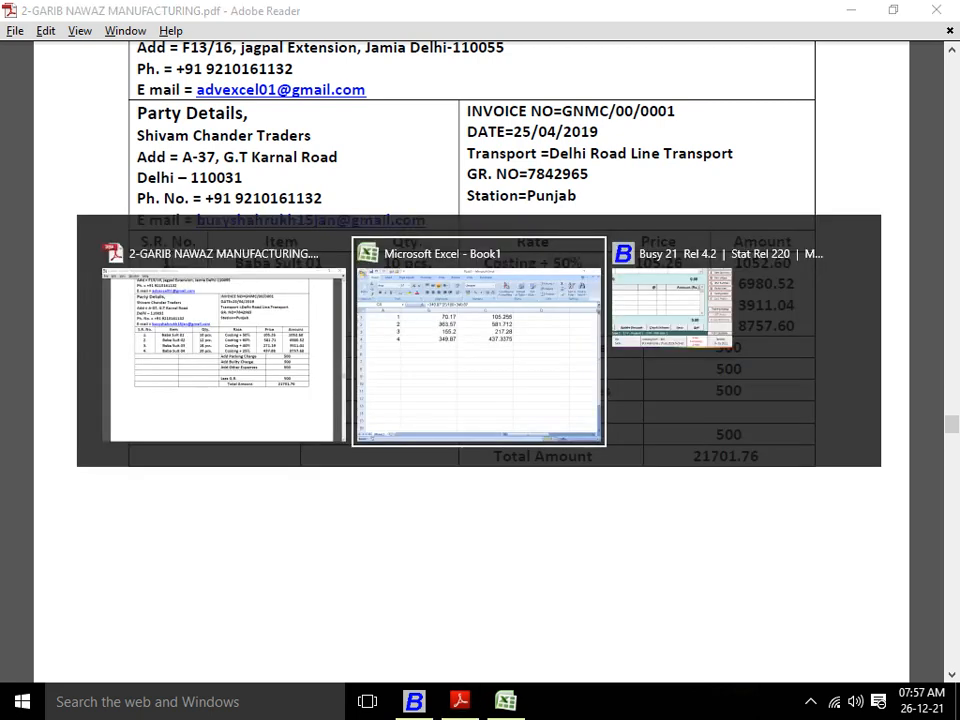
pyautogui.hotkey('alt', 'Tab')
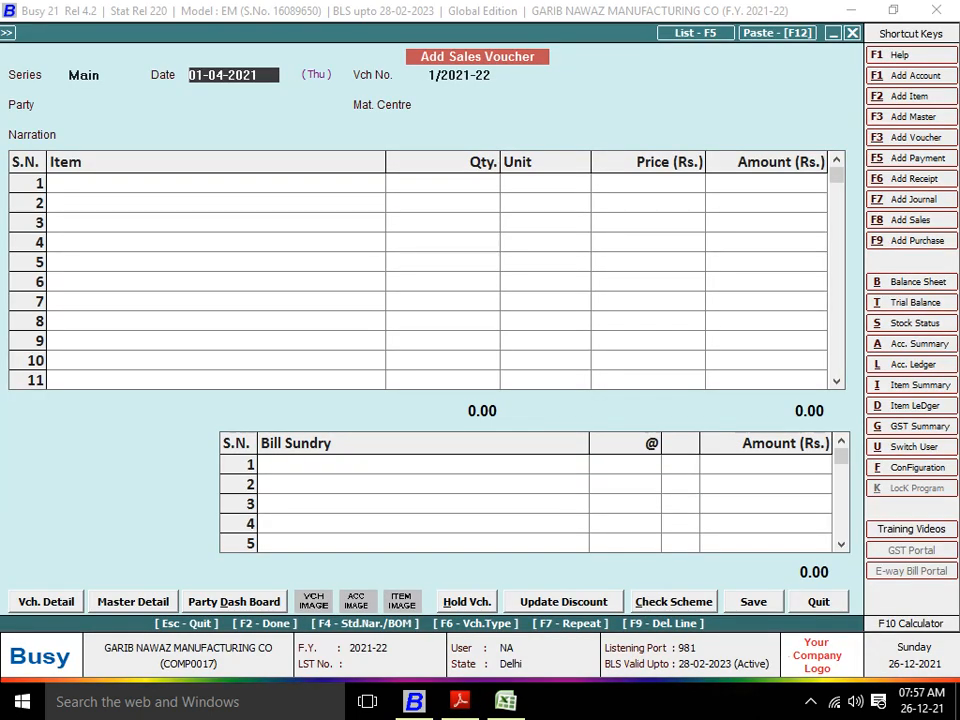
pyautogui.hotkey('alt', 'Tab')
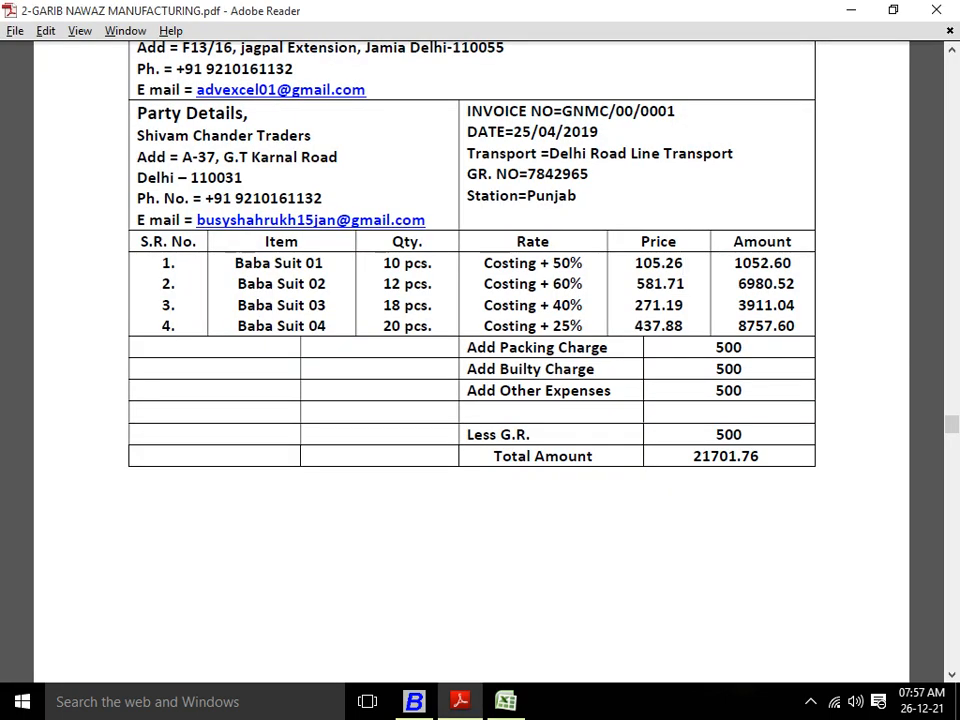
pyautogui.hotkey('alt', 'Tab')
pyautogui.write('25')
pyautogui.press('Return')
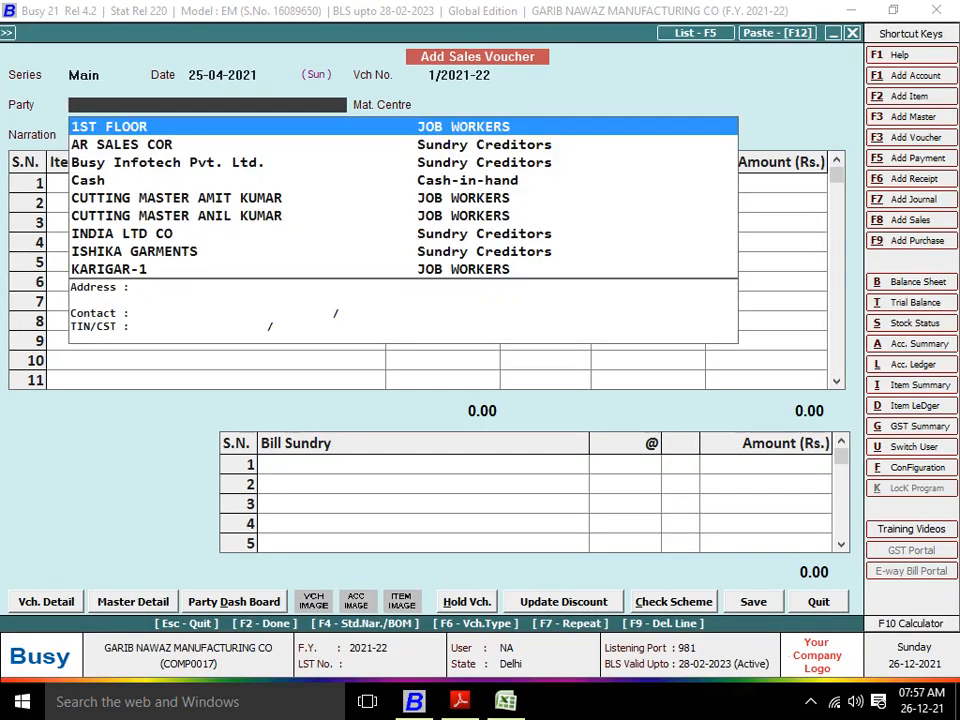
pyautogui.press('F3')
pyautogui.write('SHIVAM')
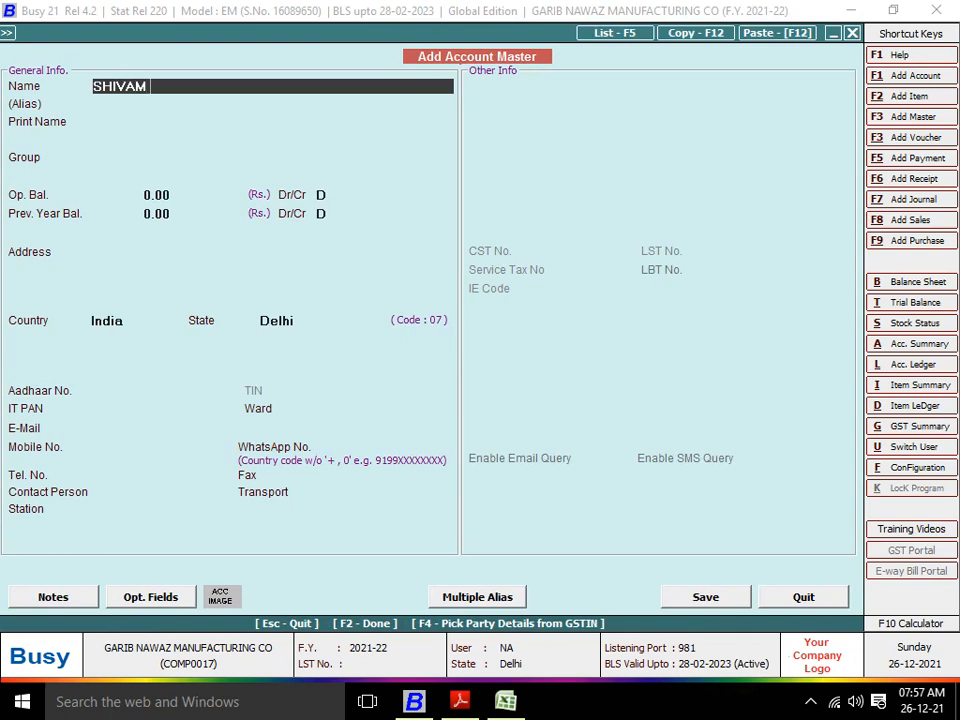
pyautogui.write(' CHANDER TR')
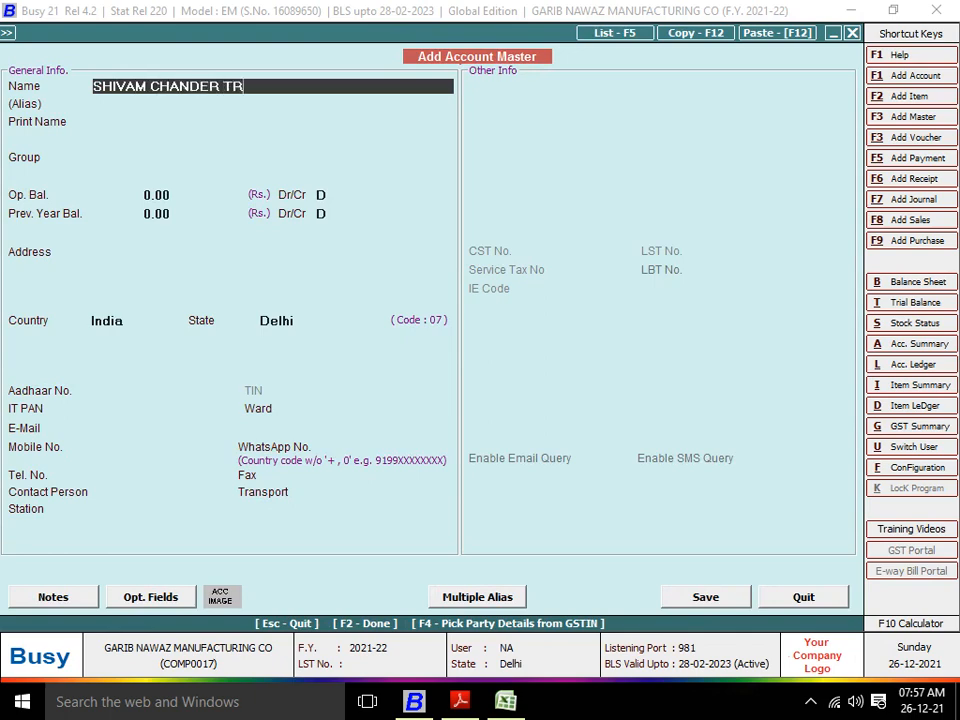
pyautogui.write('ADERS')
pyautogui.press('Return')
pyautogui.press('Return')
pyautogui.write('SUN')
pyautogui.press('Down')
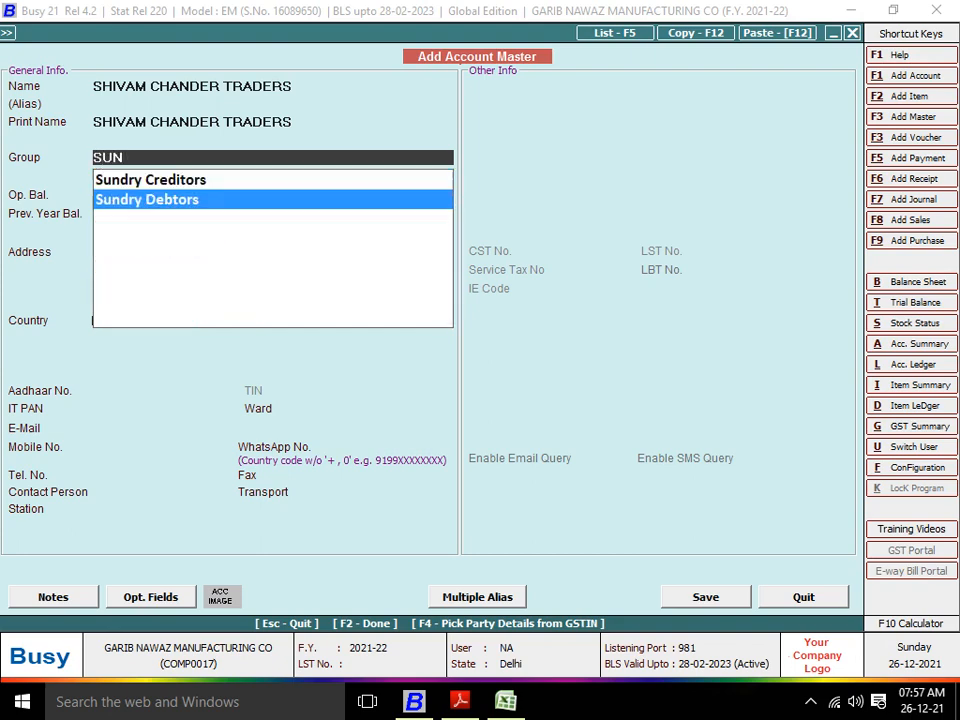
pyautogui.press('Return')
# Leave the account's balances, address and contact details as they are, and set the sale credit days to 8 and the receivable interest rate to 12
pyautogui.press('Return')
pyautogui.press('Return')
pyautogui.press('Return')
pyautogui.press('Return')
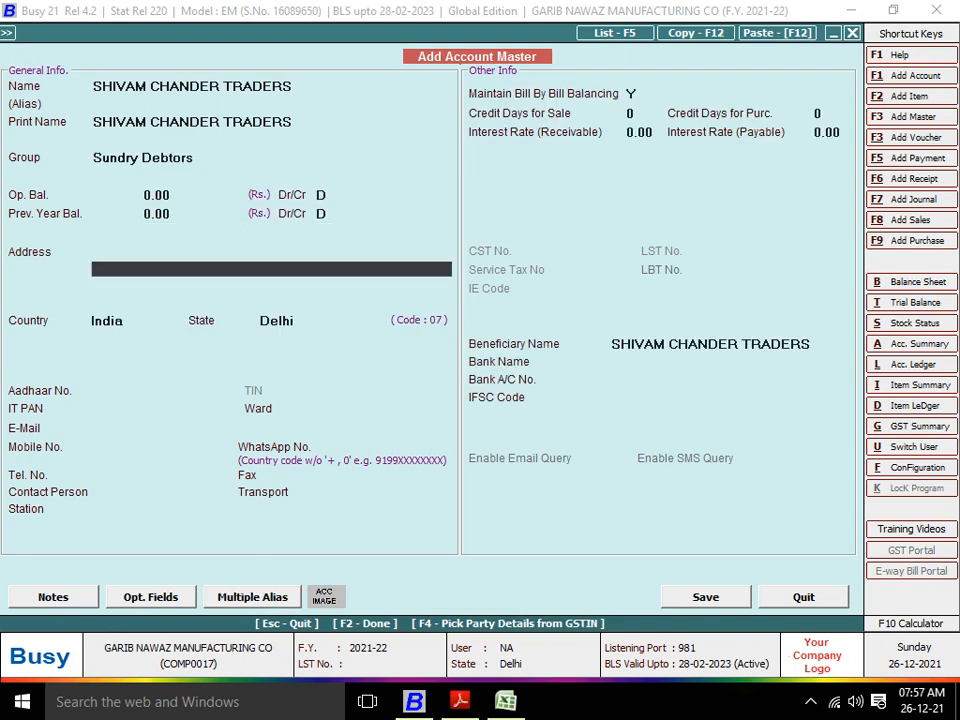
pyautogui.press('Return')
pyautogui.press('Return')
pyautogui.press('Return')
pyautogui.press('Return')
pyautogui.press('Return')
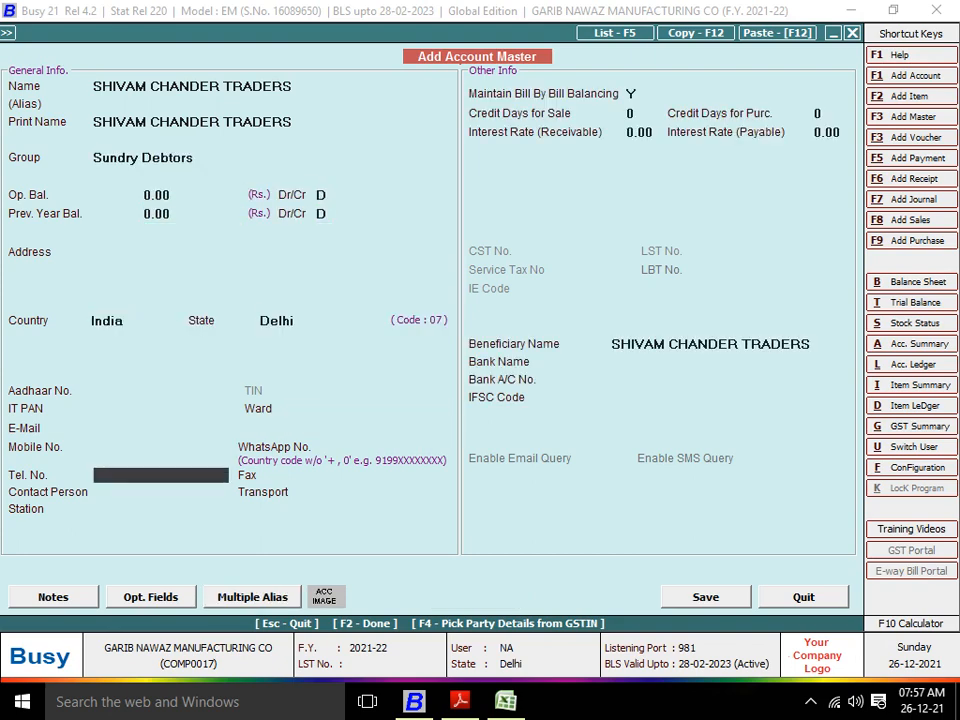
pyautogui.press('Return')
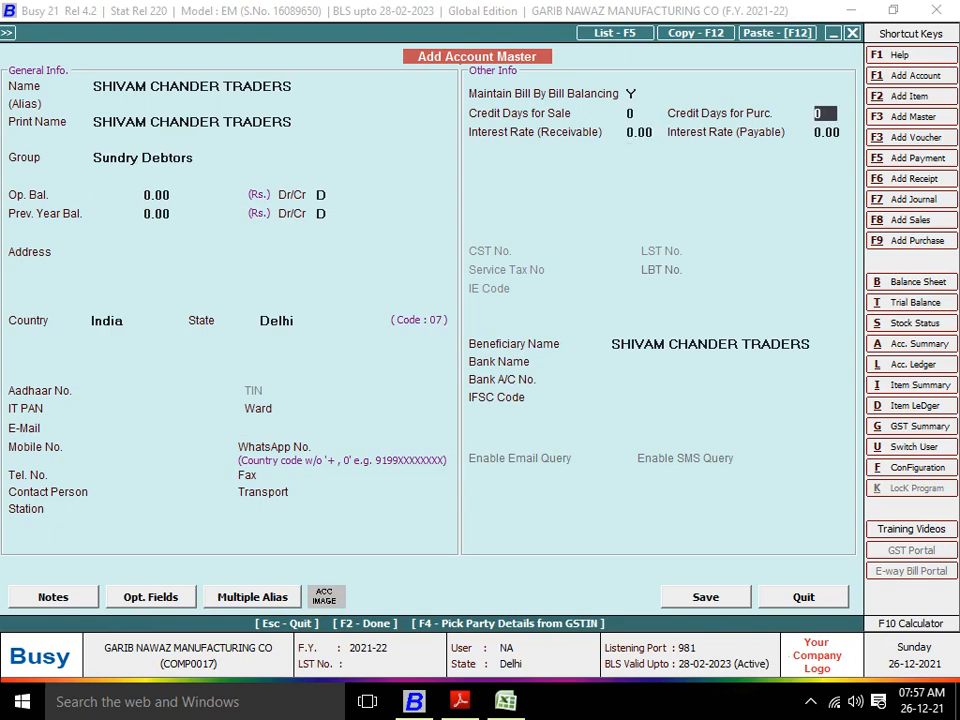
pyautogui.press('Up')
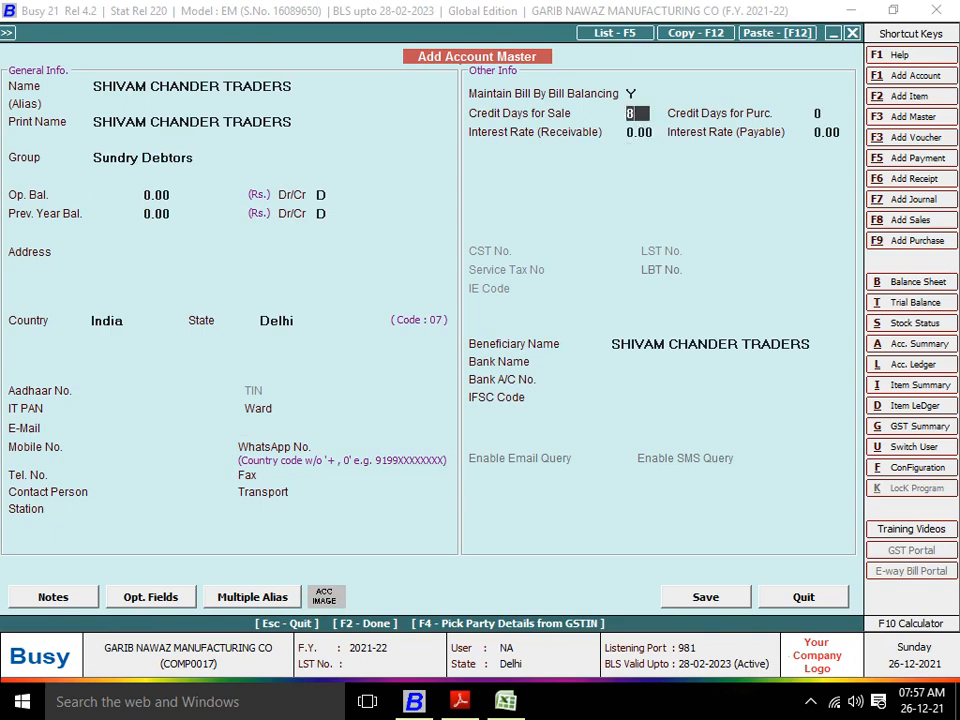
pyautogui.write('8')
pyautogui.press('Return')
pyautogui.press('Up')
pyautogui.press('Return')
pyautogui.press('Return')
pyautogui.write('12')
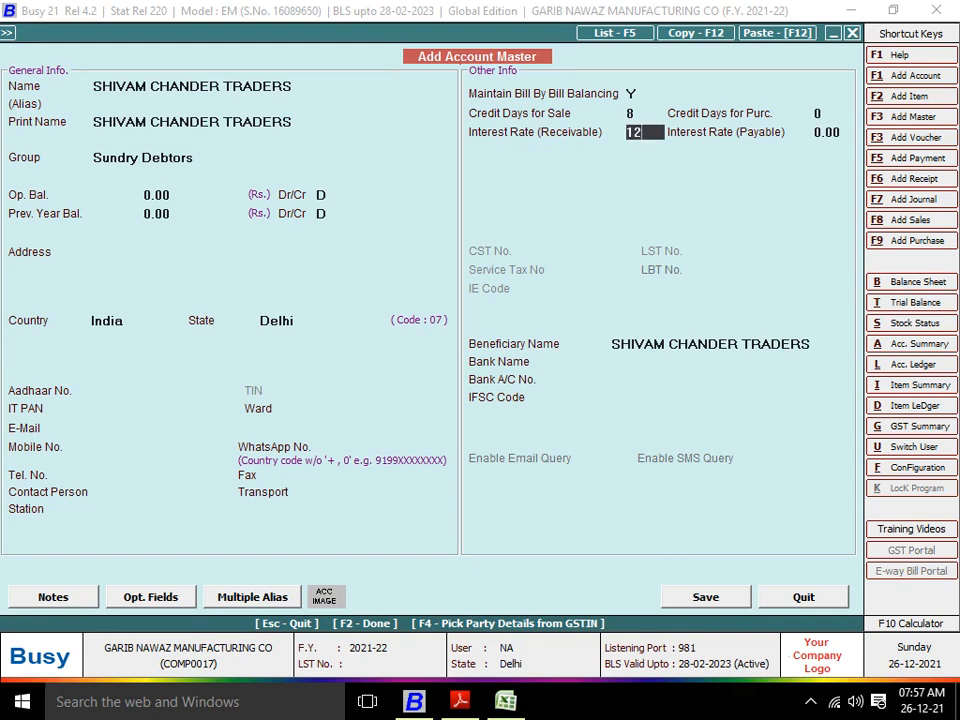
# Leave the remaining interest and bank details of the SHIVAM CHANDER TRADERS account as they are and save the account master
pyautogui.press('Return')
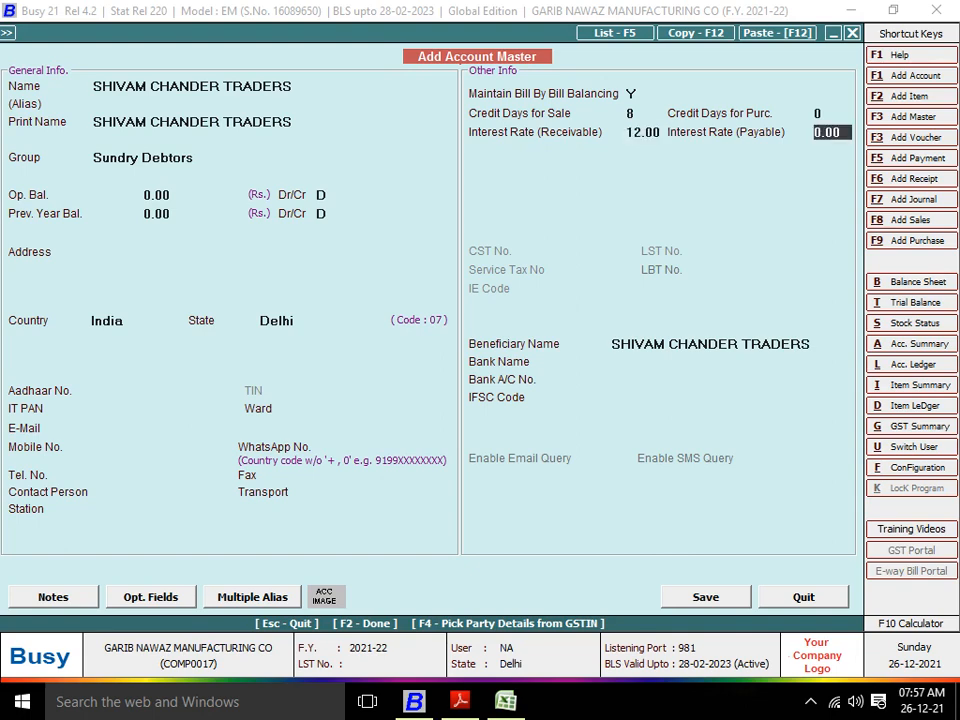
pyautogui.press('Return')
pyautogui.press('Return')
pyautogui.press('Return')
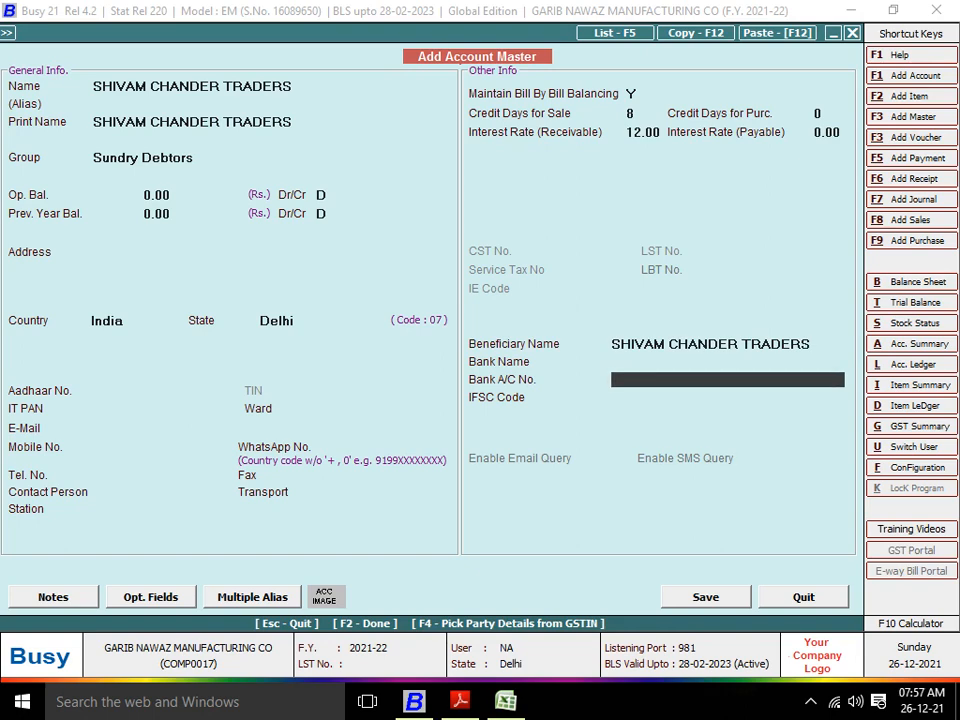
pyautogui.press('F2')
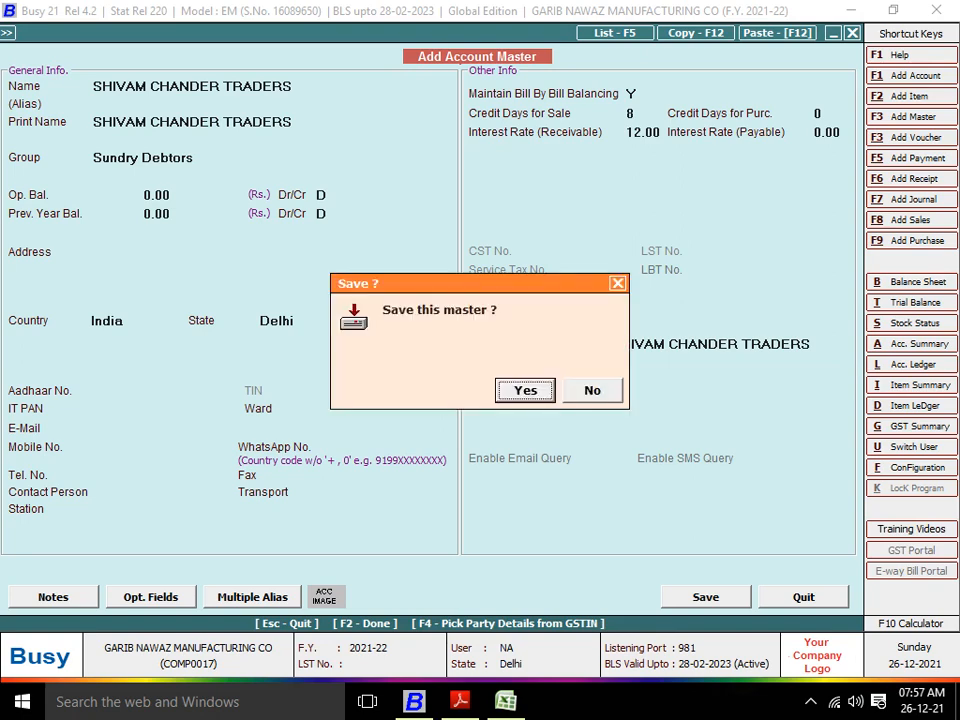
pyautogui.press('Return')
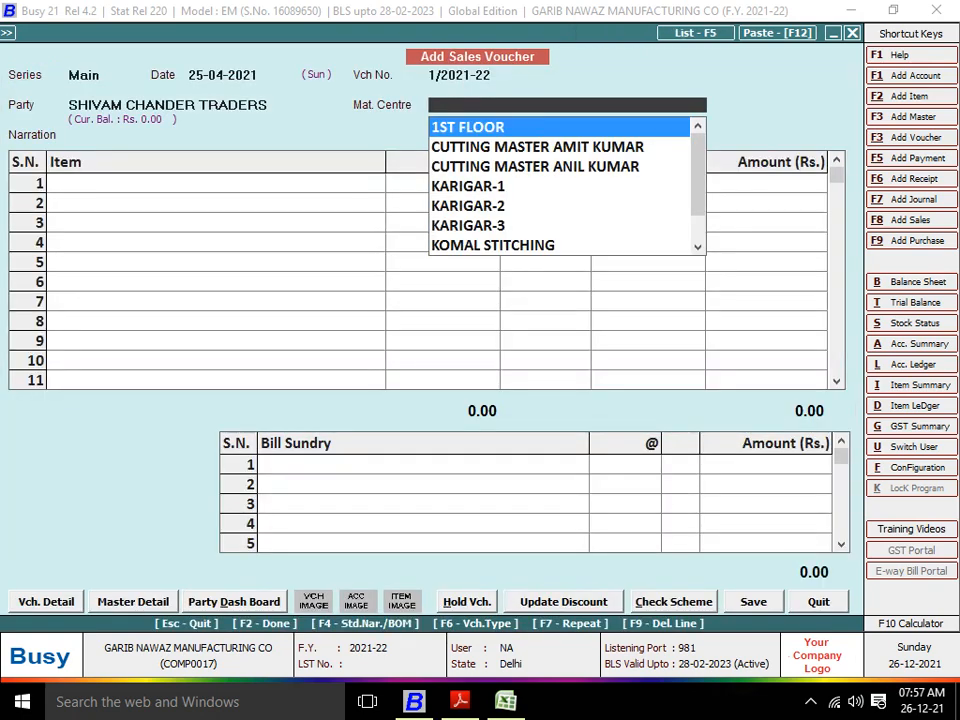
# Set the sales voucher's material centre to Main Store
pyautogui.write('S')
pyautogui.press('BackSpace')
pyautogui.write('MA')
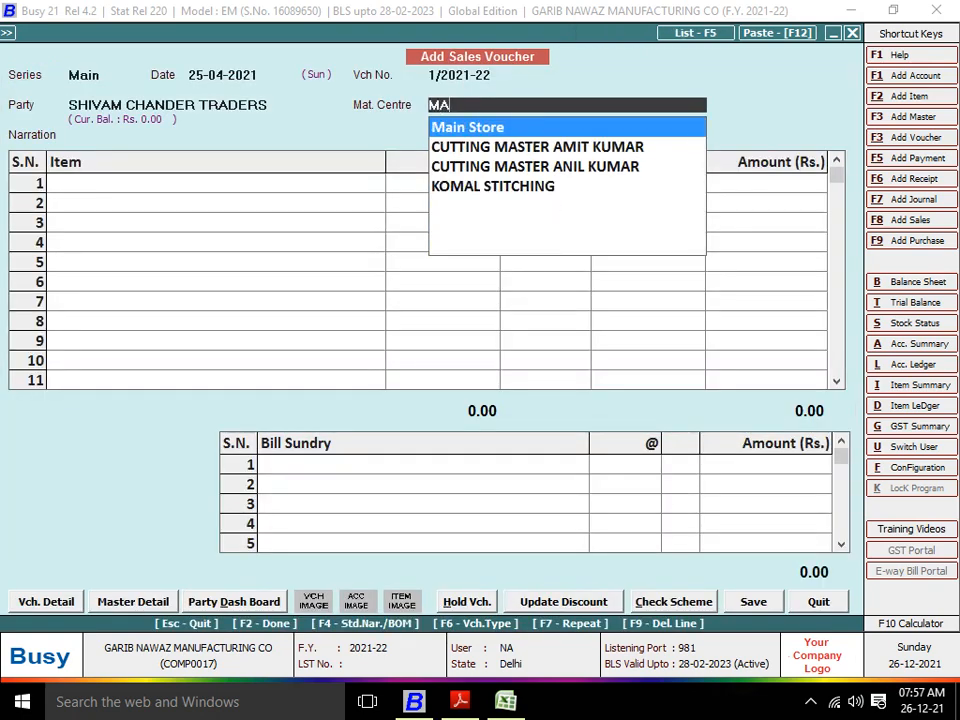
pyautogui.press('Return')
# Add BABA SUIT 01 as the first voucher item with the PDF invoice's quantity of 10 pcs, leaving its price unfilled
pyautogui.hotkey('alt', 'Tab')
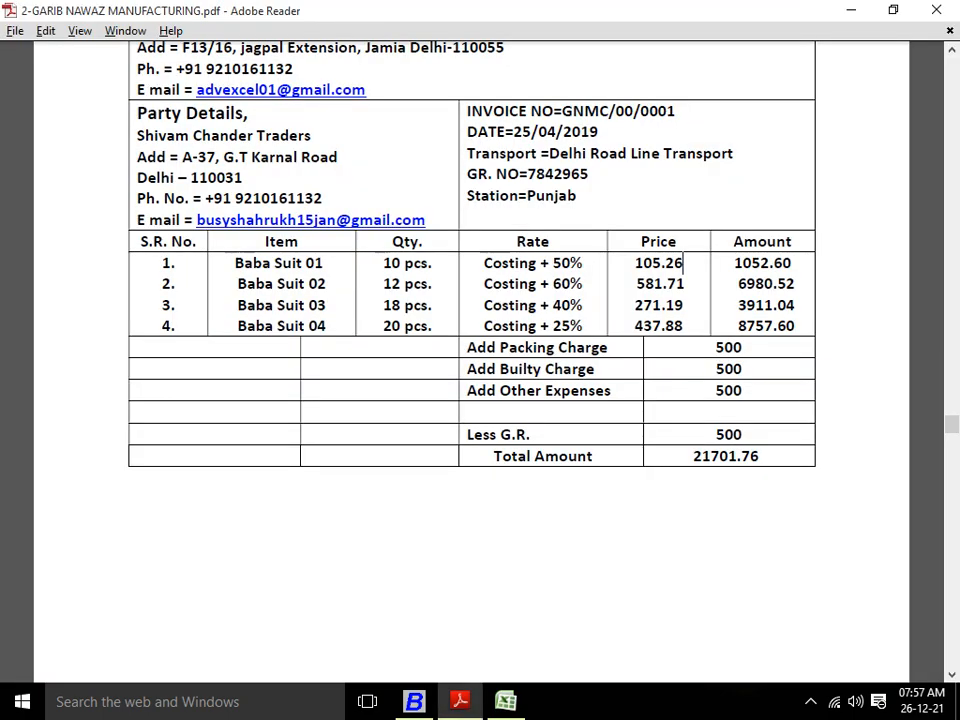
pyautogui.hotkey('alt', 'Tab')
pyautogui.write('BABA')
pyautogui.press('Return')
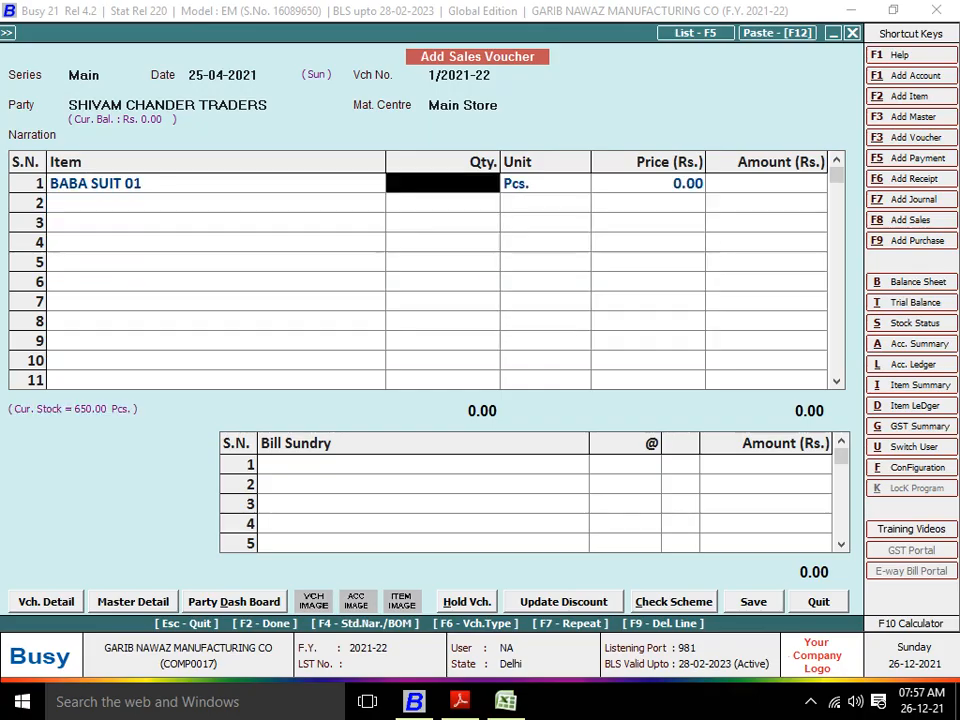
pyautogui.hotkey('alt', 'Tab')
pyautogui.hotkey('alt', 'Tab')
pyautogui.write('10')
pyautogui.press('Return')
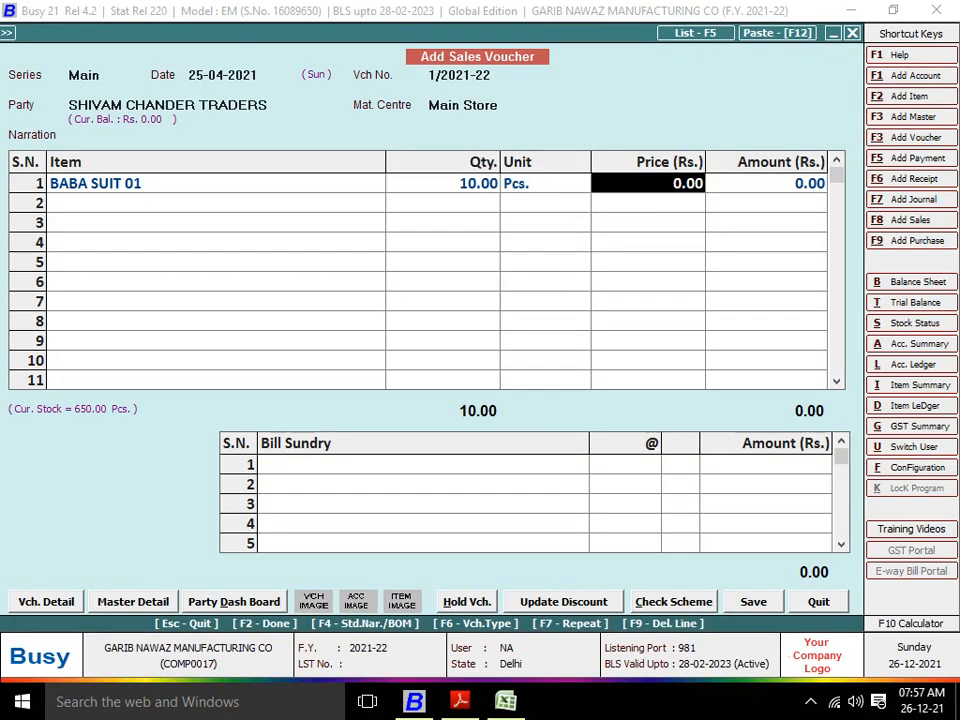
pyautogui.press('Return')
pyautogui.press('Return')
# Add BABA SUIT 02 as the second voucher item with the PDF invoice's quantity of 12 pcs, leaving its price unfilled
pyautogui.write('BABA')
pyautogui.press('Down')
pyautogui.press('Return')
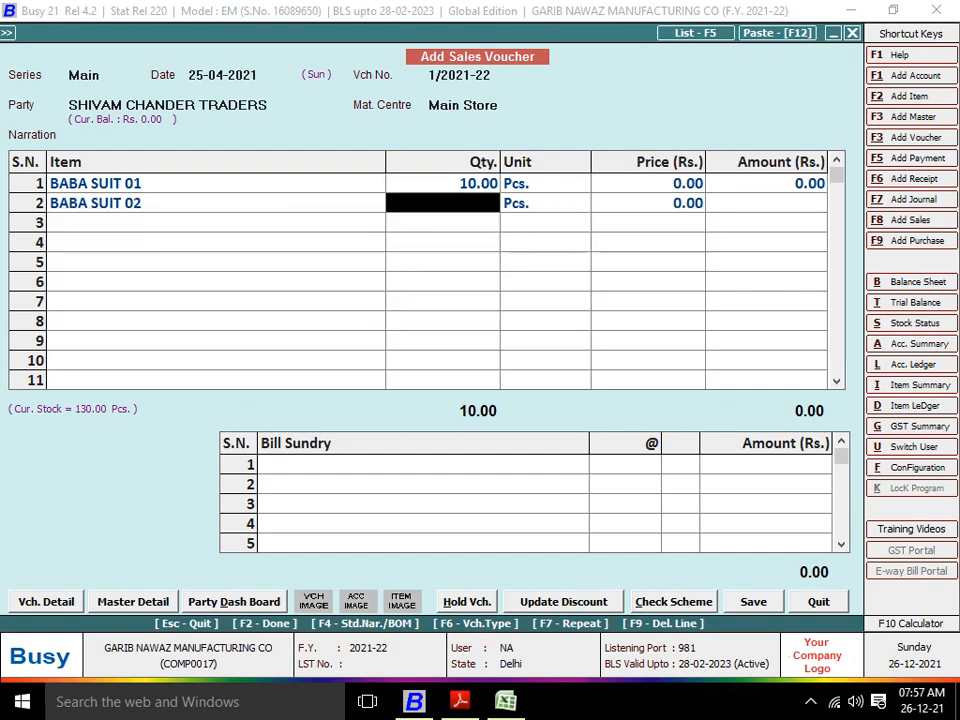
pyautogui.hotkey('alt', 'Tab')
pyautogui.hotkey('alt', 'Tab')
pyautogui.write('12')
pyautogui.press('Return')
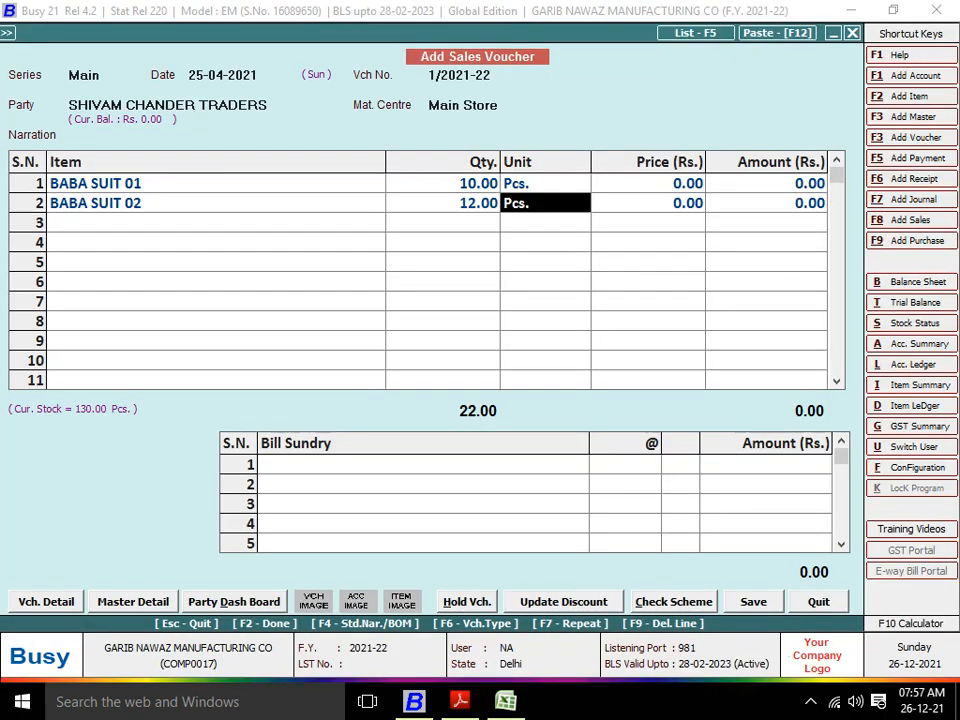
pyautogui.press('Return')
pyautogui.press('Return')
pyautogui.press('Return')
# Add BABA SUIT 03 as the third voucher item with the PDF invoice's quantity of 18 pcs, leaving its price unfilled
pyautogui.hotkey('alt', 'Tab')
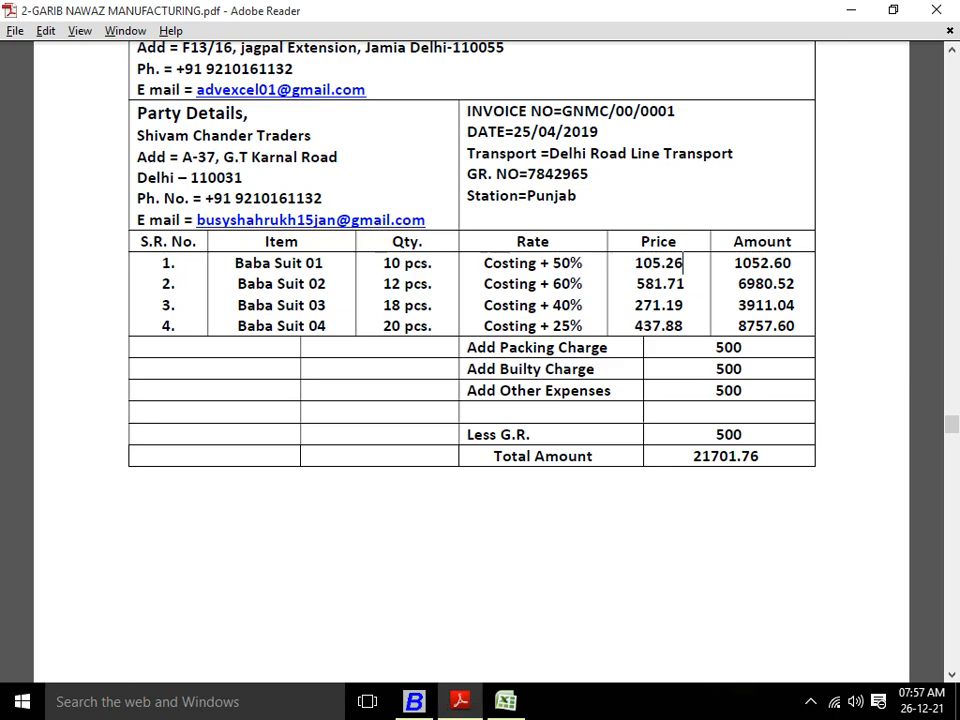
pyautogui.hotkey('alt', 'Tab')
pyautogui.write('BAB')
pyautogui.press('Down')
pyautogui.press('Down')
pyautogui.press('Return')
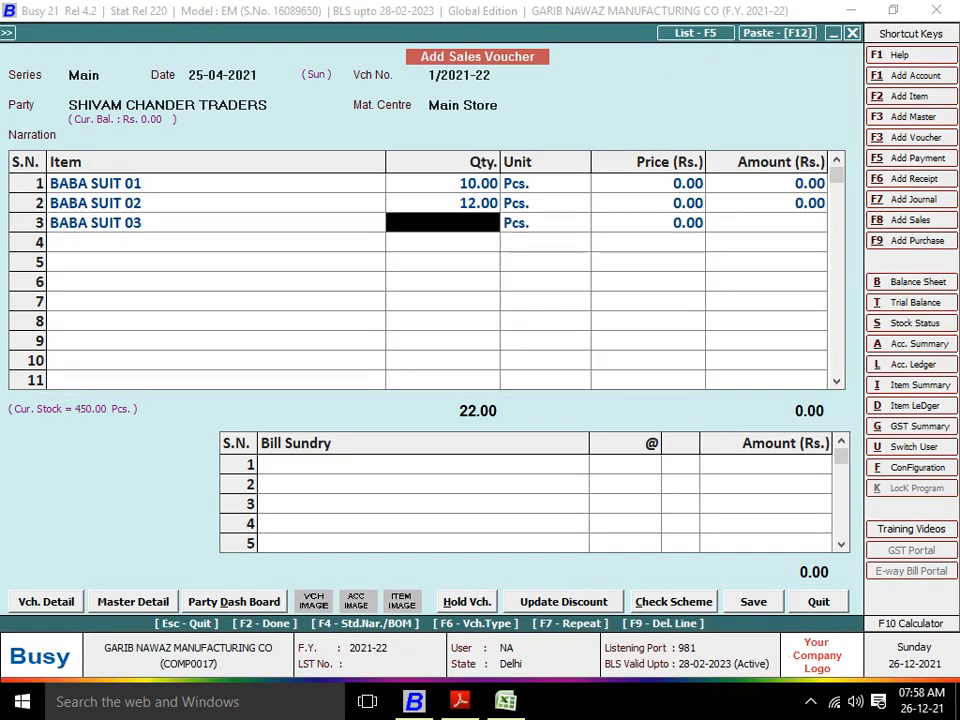
pyautogui.hotkey('alt', 'Tab')
pyautogui.hotkey('alt', 'Tab')
pyautogui.write('18')
pyautogui.press('Return')
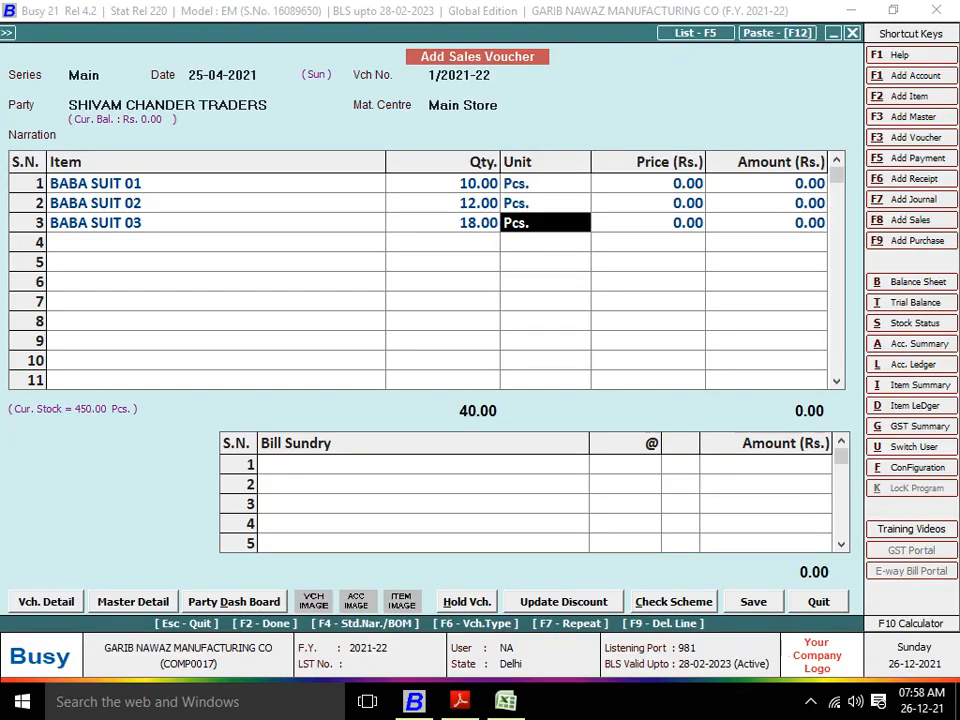
pyautogui.press('Return')
pyautogui.press('Return')
pyautogui.press('Return')
# Add BABA SUIT 04 as the fourth voucher item with the PDF invoice's quantity of 20 pcs
pyautogui.hotkey('alt', 'Tab')
pyautogui.hotkey('alt', 'Tab')
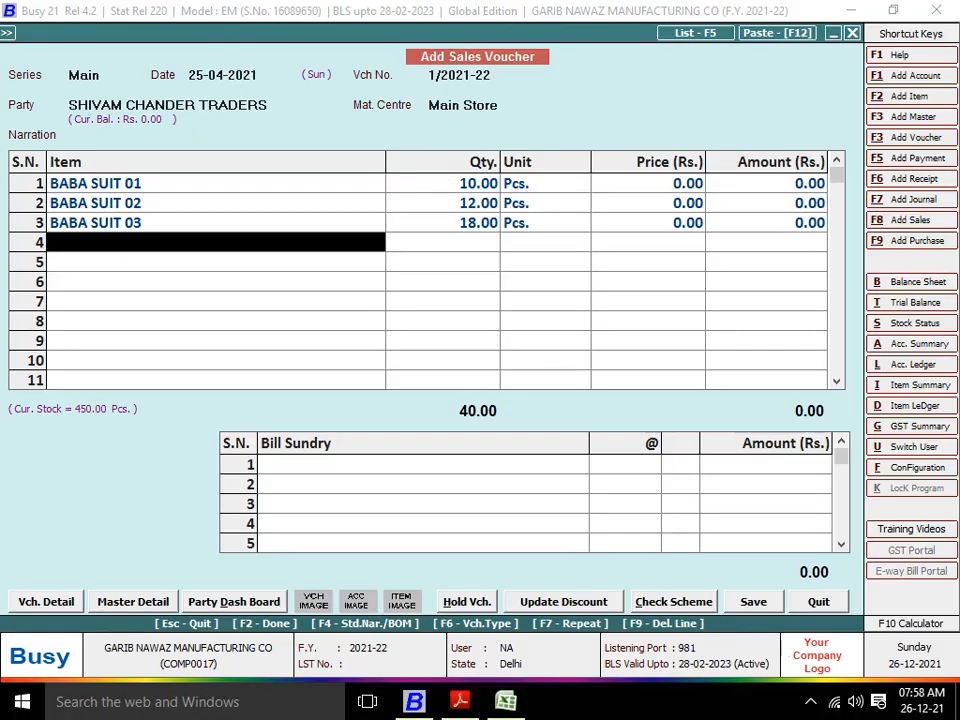
pyautogui.write('bAB')
pyautogui.press('Down')
pyautogui.press('Down')
pyautogui.press('Down')
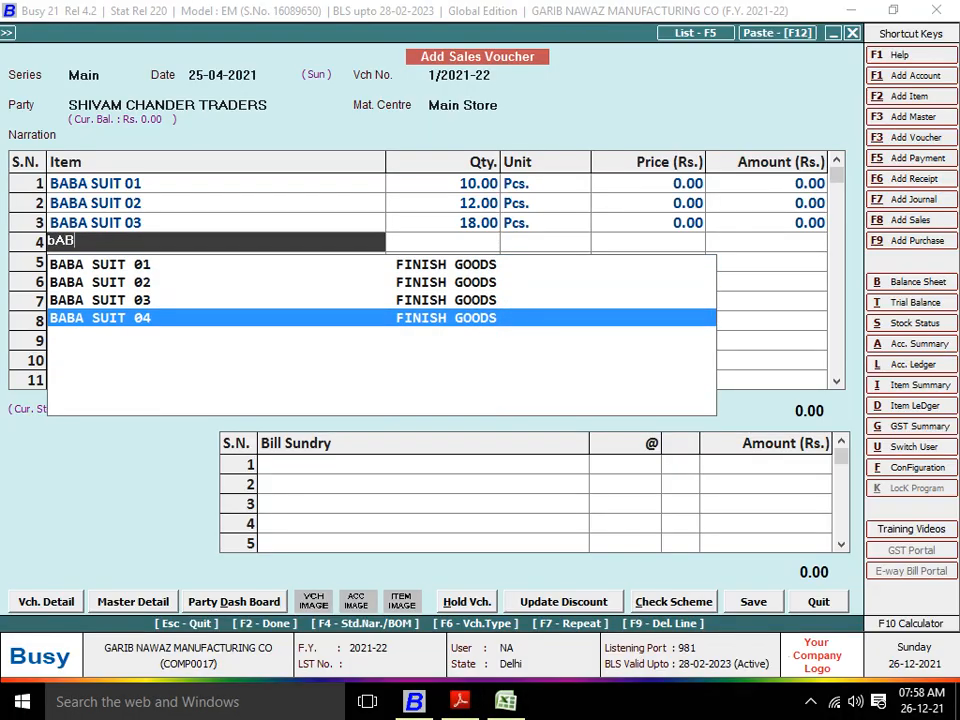
pyautogui.press('Return')
pyautogui.hotkey('alt', 'Tab')
pyautogui.hotkey('alt', 'Tab')
pyautogui.write('2')
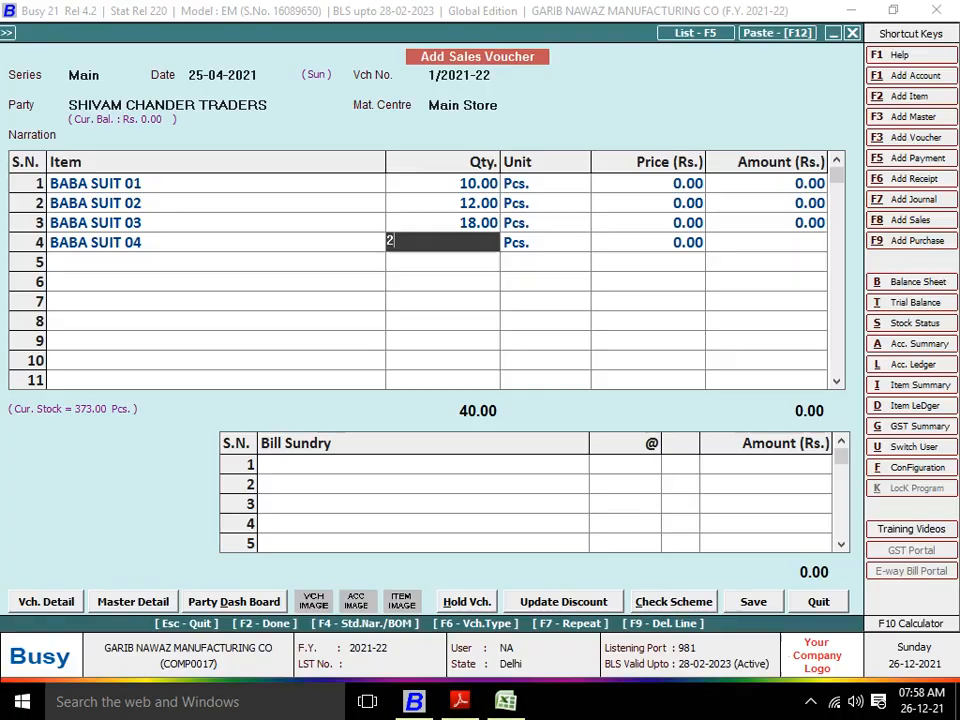
pyautogui.write('0')
pyautogui.press('Return')
# Check the BABA SUIT 01 price in the PDF invoice and set it to 105.26 in the sales voucher
pyautogui.press('Up')
pyautogui.press('Up')
pyautogui.press('Up')
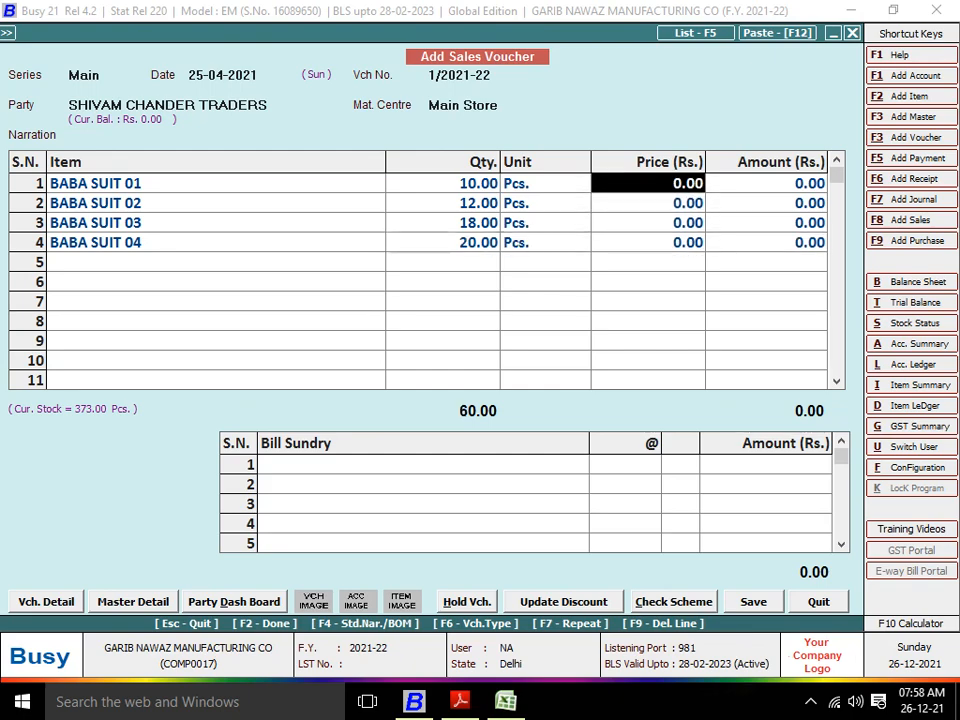
pyautogui.hotkey('alt', 'Tab')
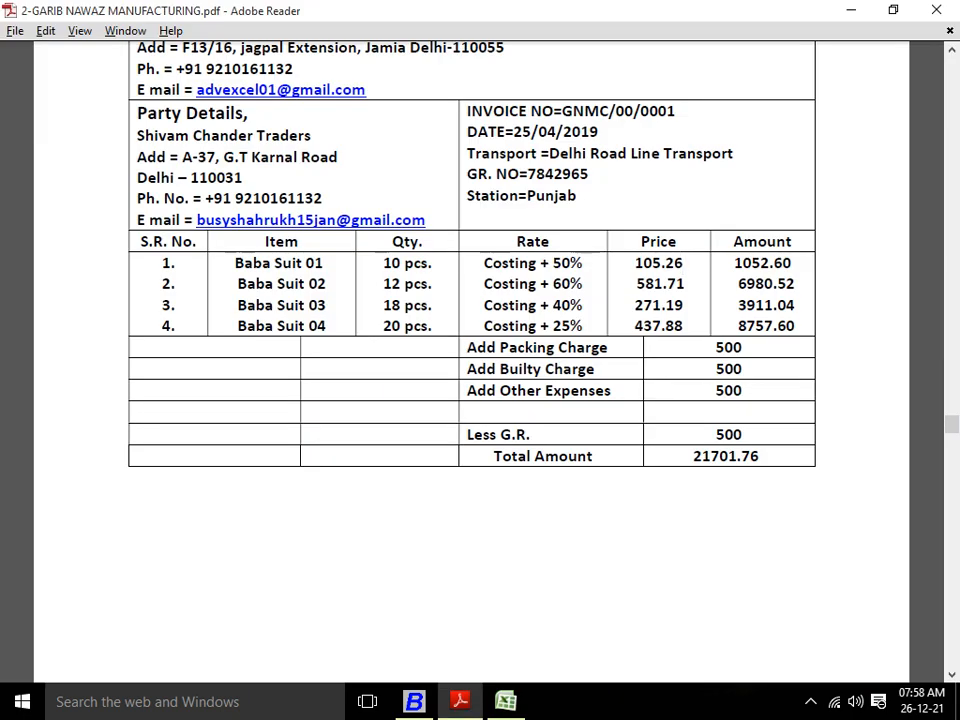
pyautogui.hotkey('alt', 'Tab')
pyautogui.write('105.26')
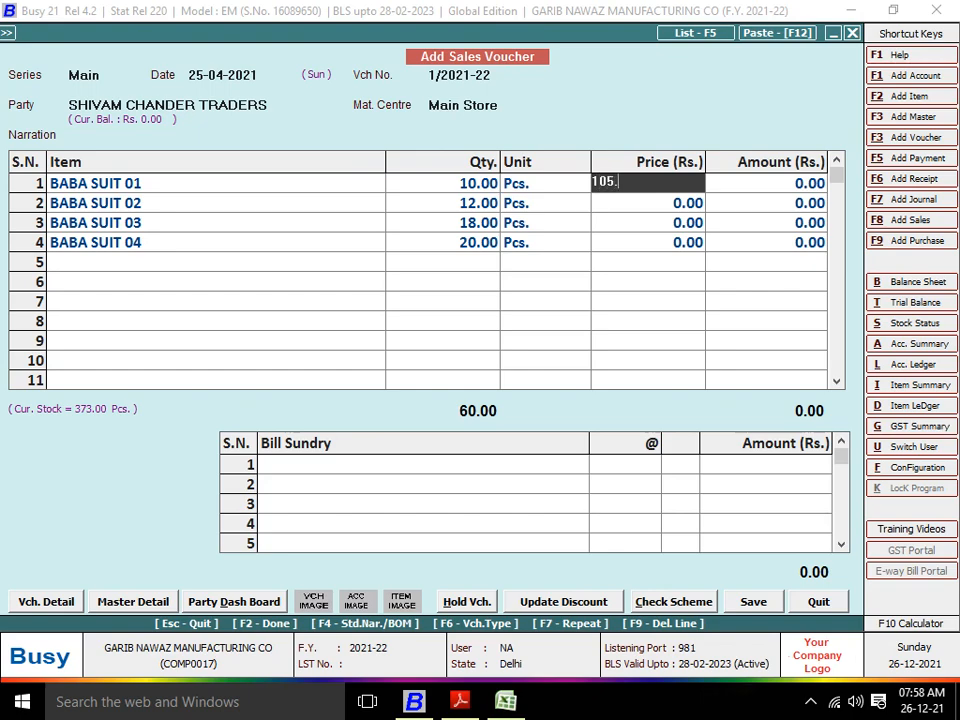
pyautogui.press('Return')
# Check the BABA SUIT 02 price in the PDF invoice and set it to 581.71 in the sales voucher
pyautogui.press('Left')
pyautogui.press('Down')
pyautogui.hotkey('alt', 'Tab')
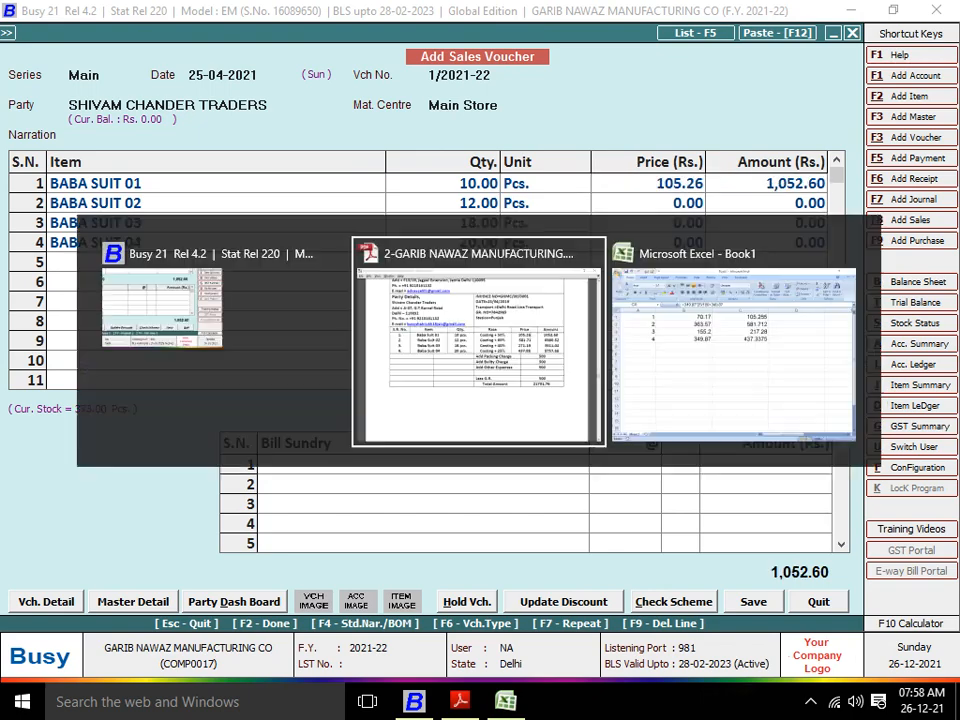
pyautogui.hotkey('alt', 'Tab')
pyautogui.write('58')
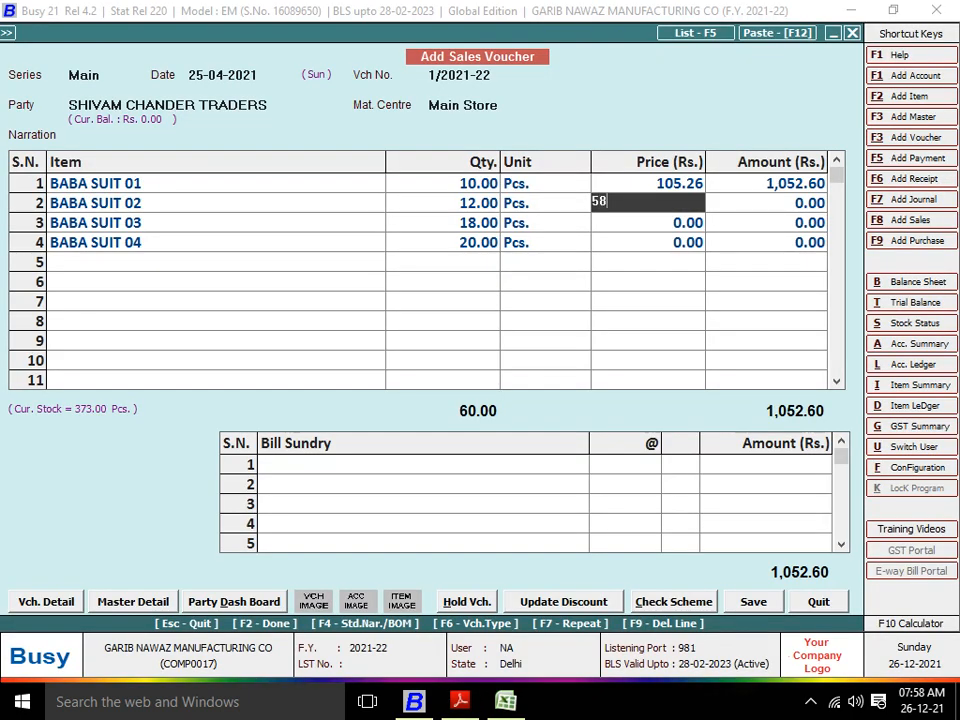
pyautogui.write('1.')
pyautogui.hotkey('alt', 'Tab')
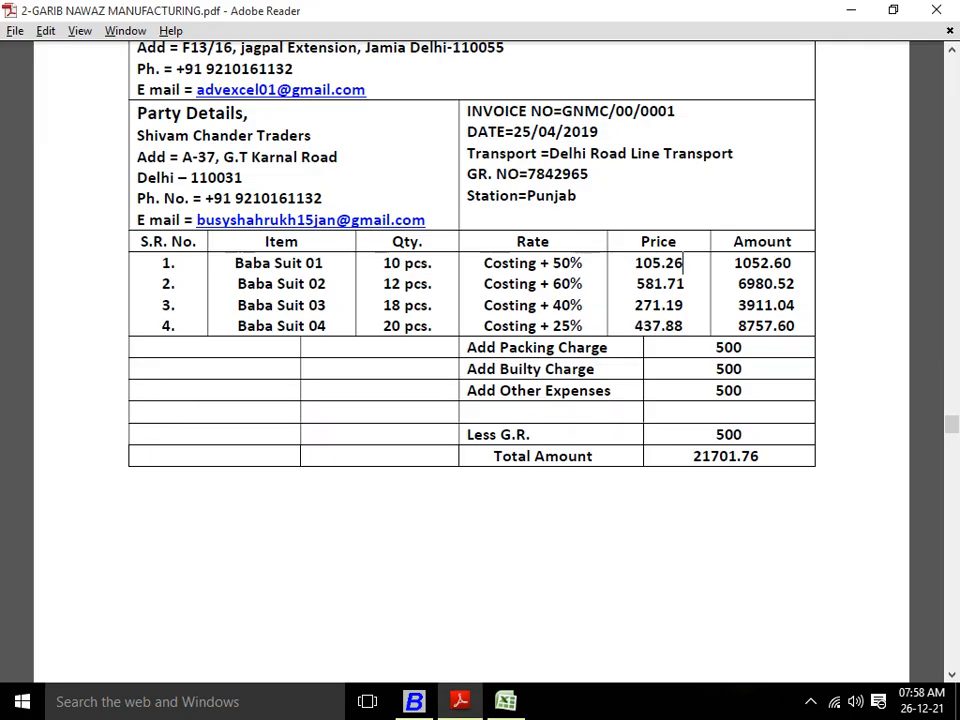
pyautogui.hotkey('alt', 'Tab')
pyautogui.write('71')
pyautogui.press('Return')
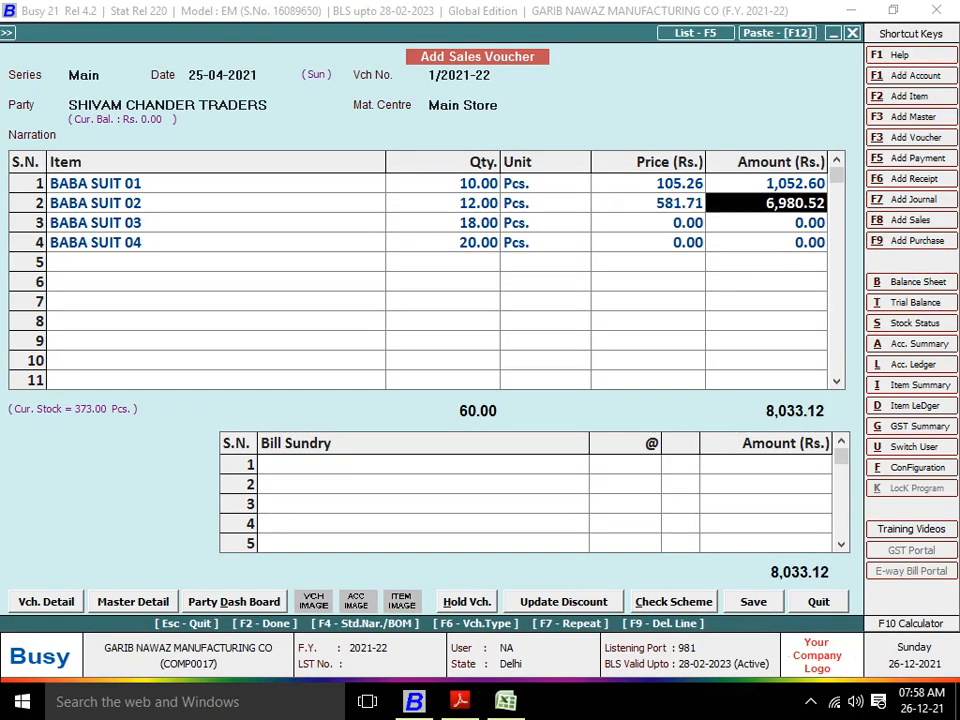
# Set the BABA SUIT 03 price in the sales voucher to 217.28
pyautogui.press('Return')
pyautogui.hotkey('alt', 'Tab')
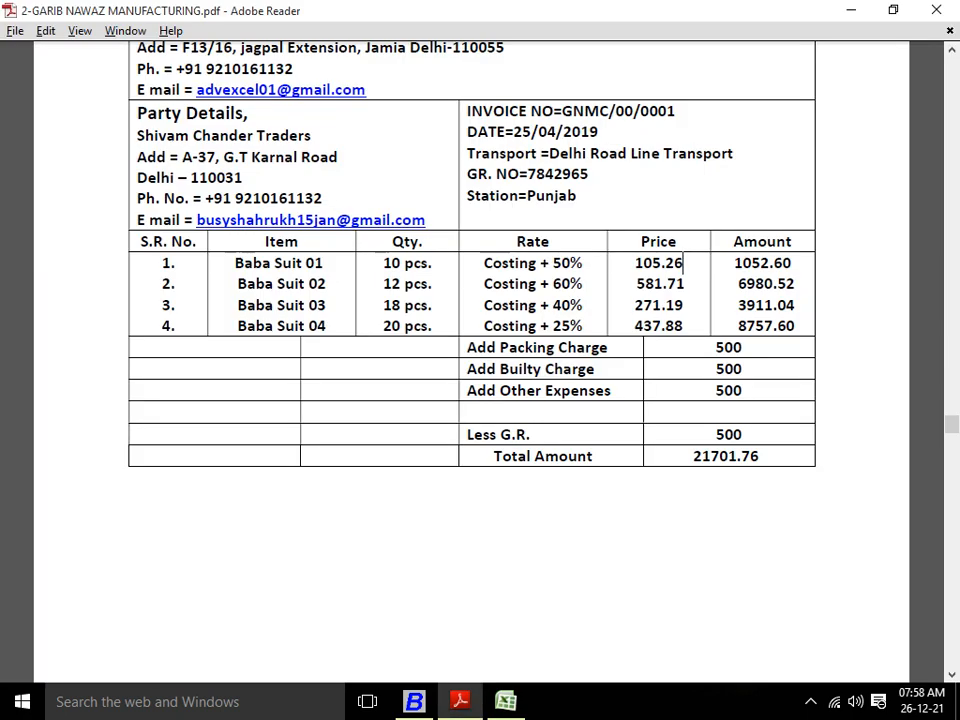
pyautogui.hotkey('alt', 'Tab')
pyautogui.write('2')
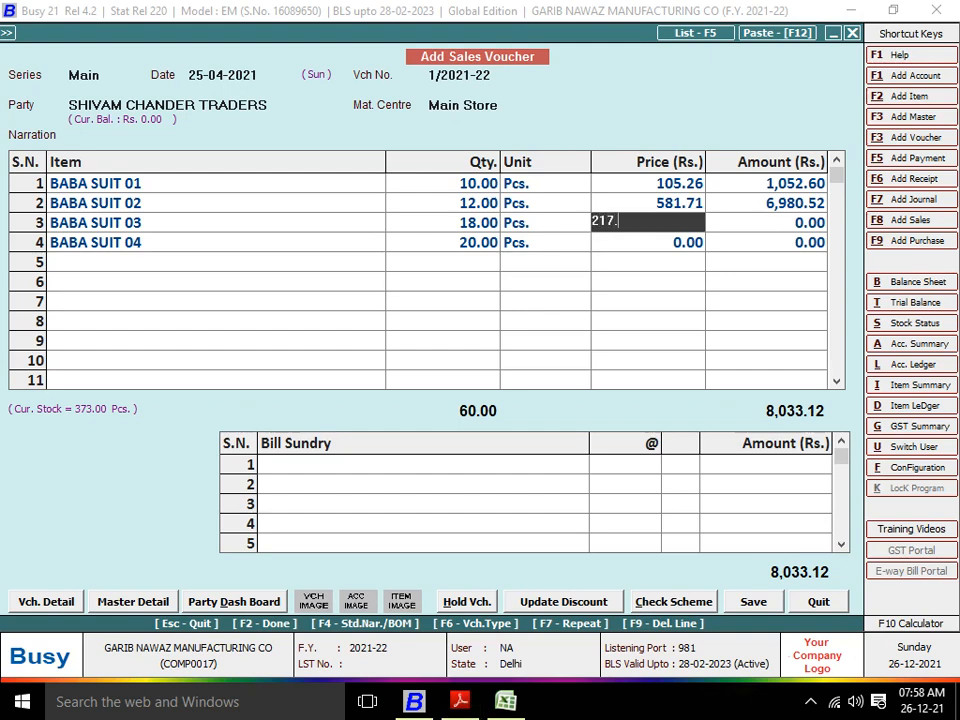
pyautogui.write('17.28')
pyautogui.press('Return')
# Check the calculated BABA SUIT 04 price in the Excel sheet and set it to 437.33 in the sales voucher
pyautogui.press('Return')
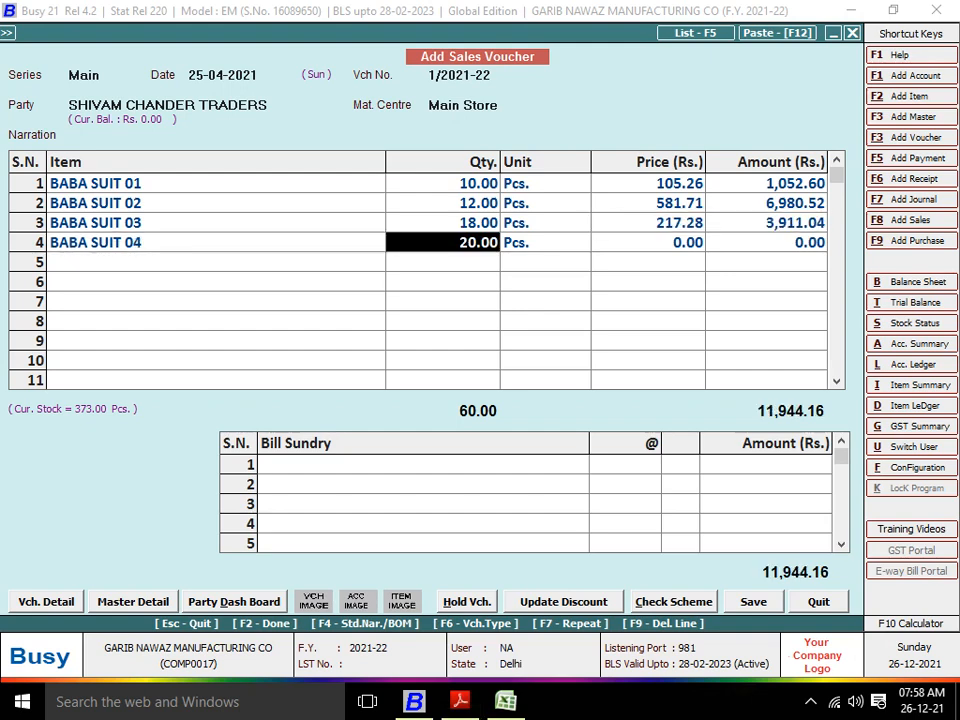
pyautogui.press('Return')
pyautogui.hotkey('alt', 'Tab')
pyautogui.hotkey('alt', 'Tab')
pyautogui.write('437')
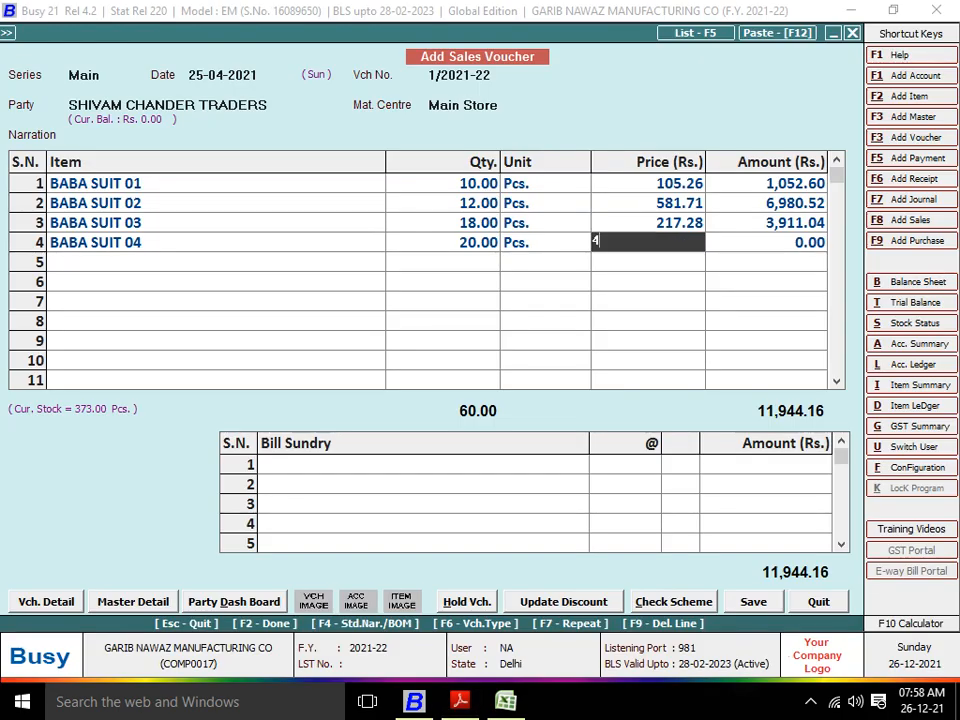
pyautogui.hotkey('alt', 'Tab')
pyautogui.hotkey('alt', 'Tab')
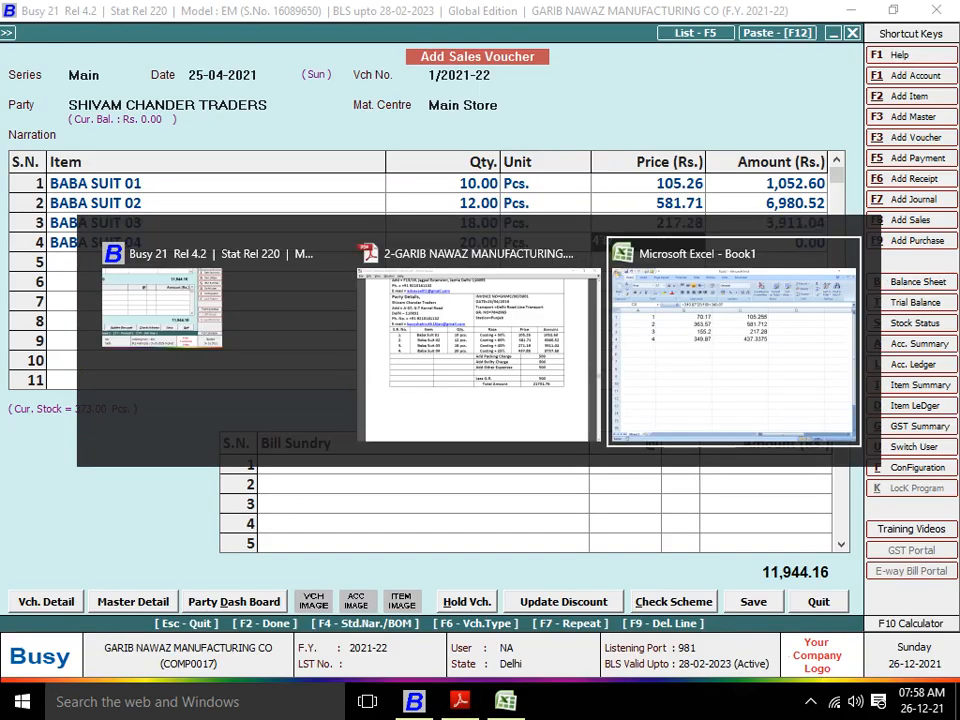
pyautogui.press('alt')
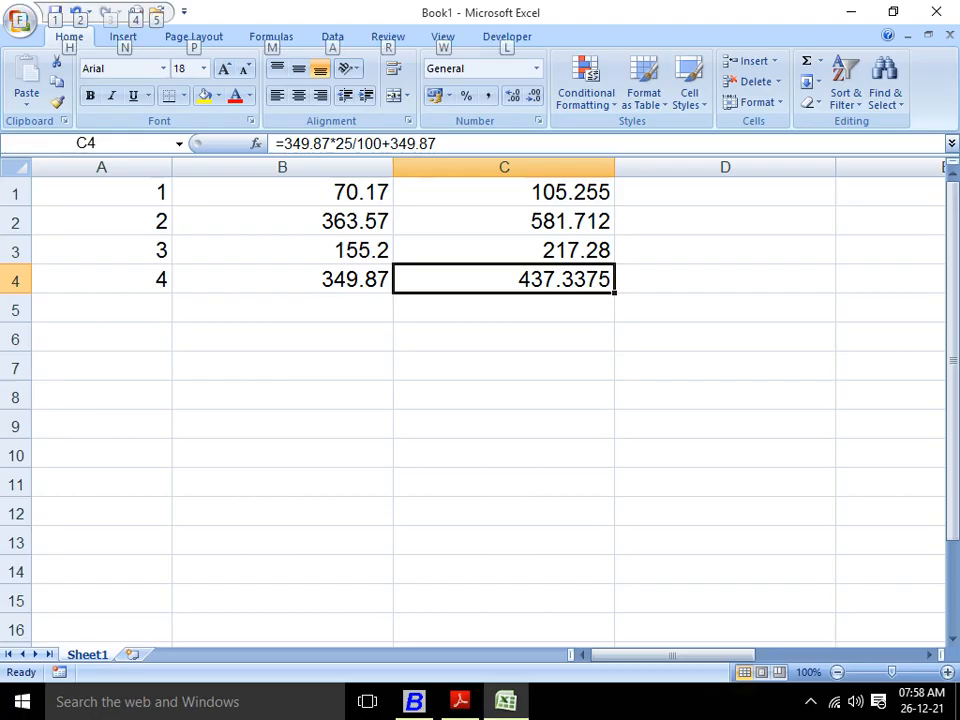
pyautogui.hotkey('alt', 'Tab')
pyautogui.write('.33')
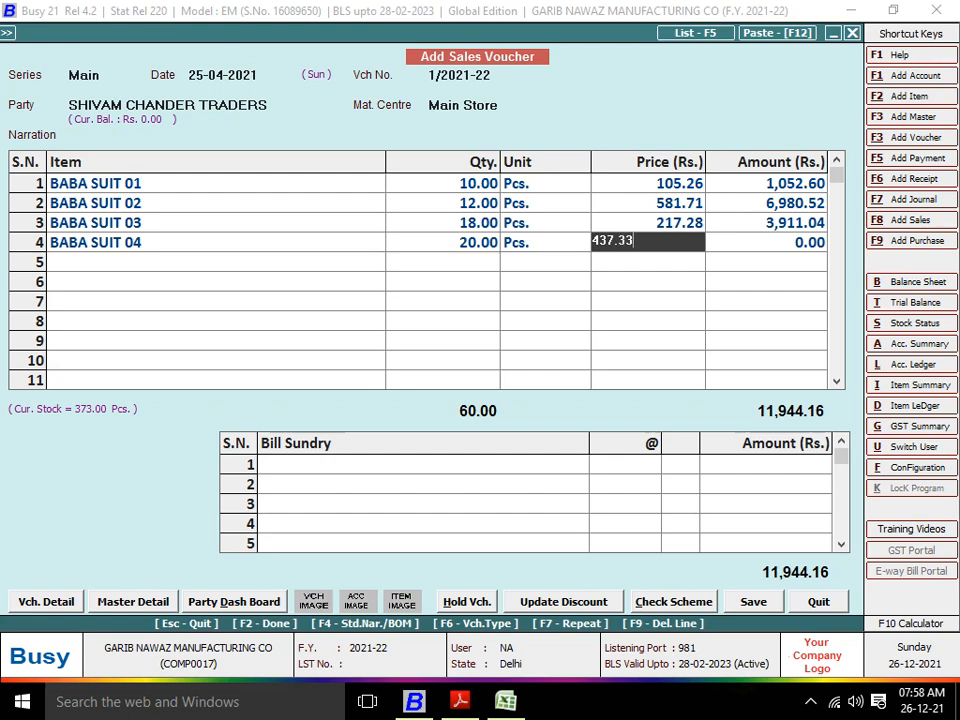
pyautogui.press('Return')
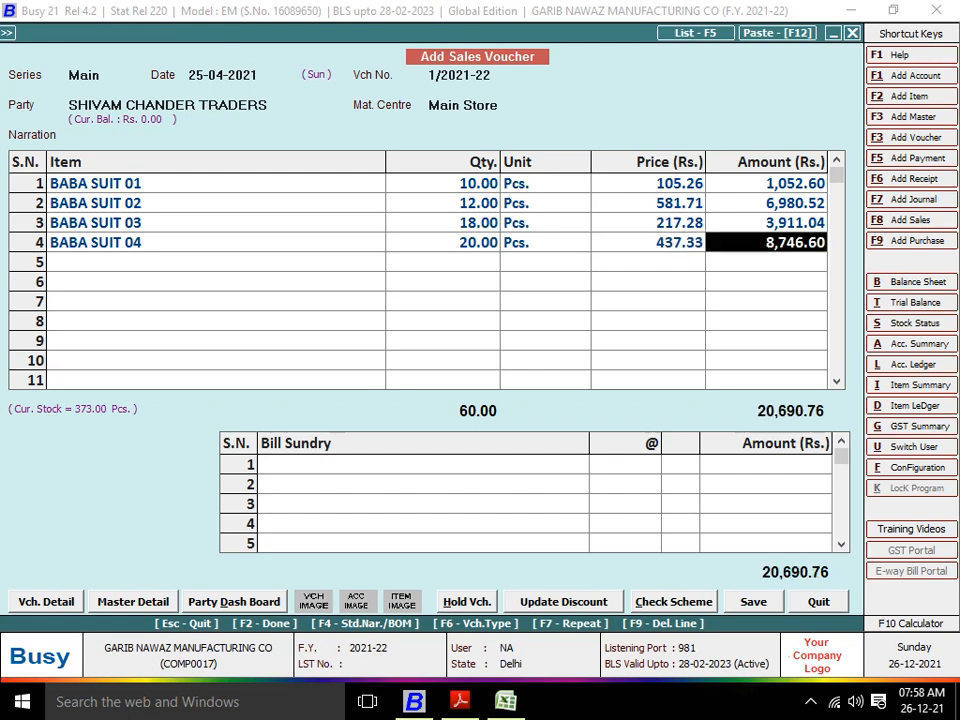
pyautogui.press('Return')
# Check the packing charge in the PDF invoice and add PACKING CHARGES of 500 as a bill sundry in the sales voucher
pyautogui.press('Return')
pyautogui.hotkey('alt', 'Tab')
pyautogui.hotkey('alt', 'Tab')
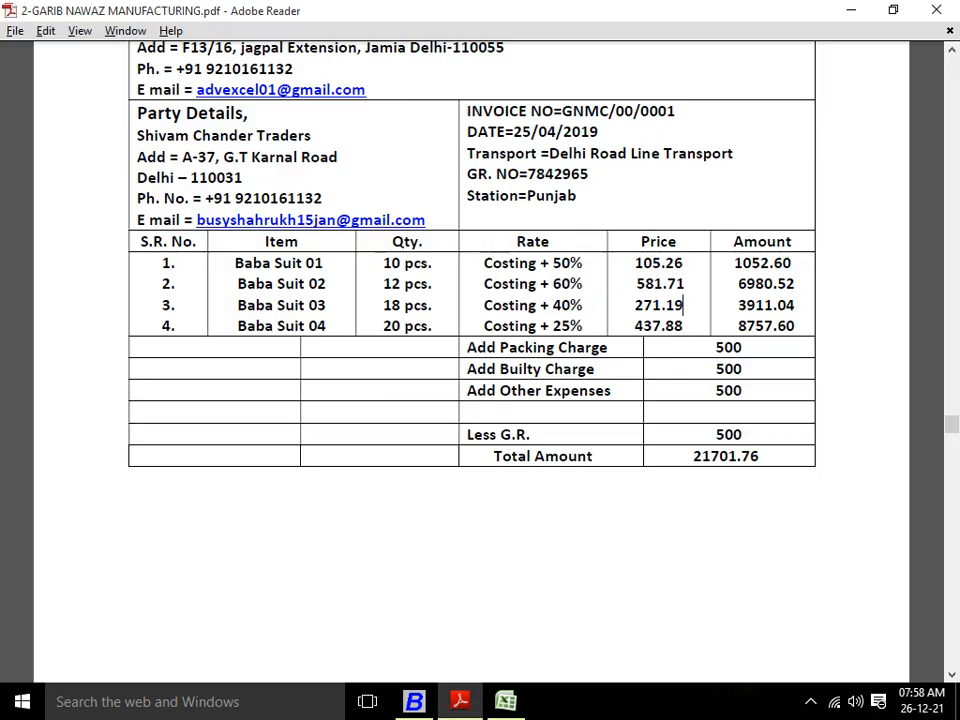
pyautogui.hotkey('alt', 'Tab')
pyautogui.hotkey('alt', 'Tab')
pyautogui.write('PA')
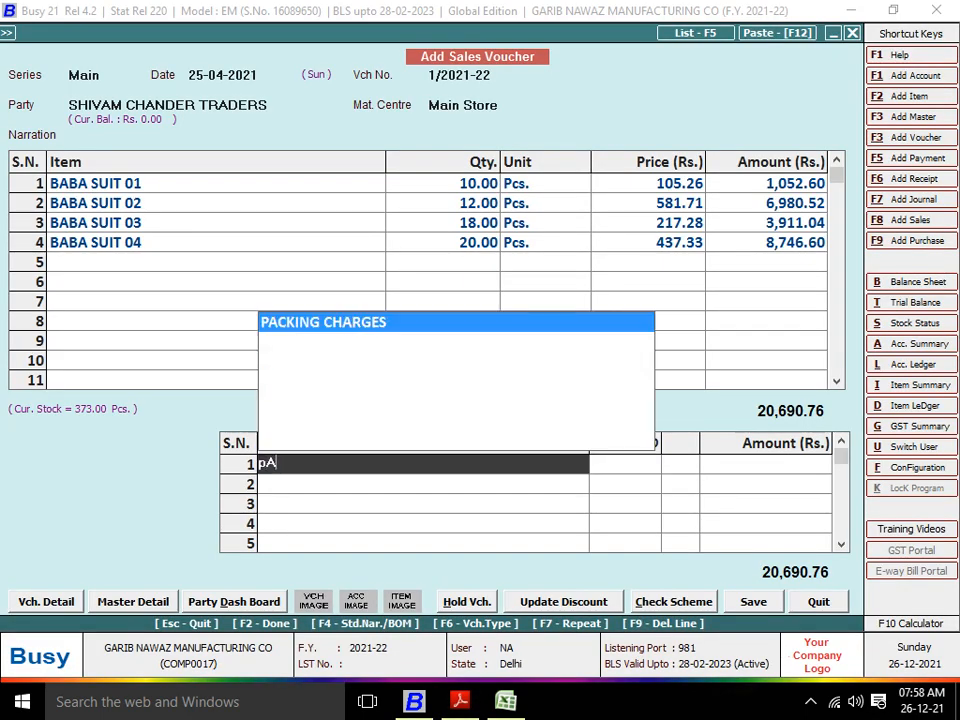
pyautogui.press('Return')
pyautogui.hotkey('alt', 'Tab')
pyautogui.hotkey('alt', 'Tab')
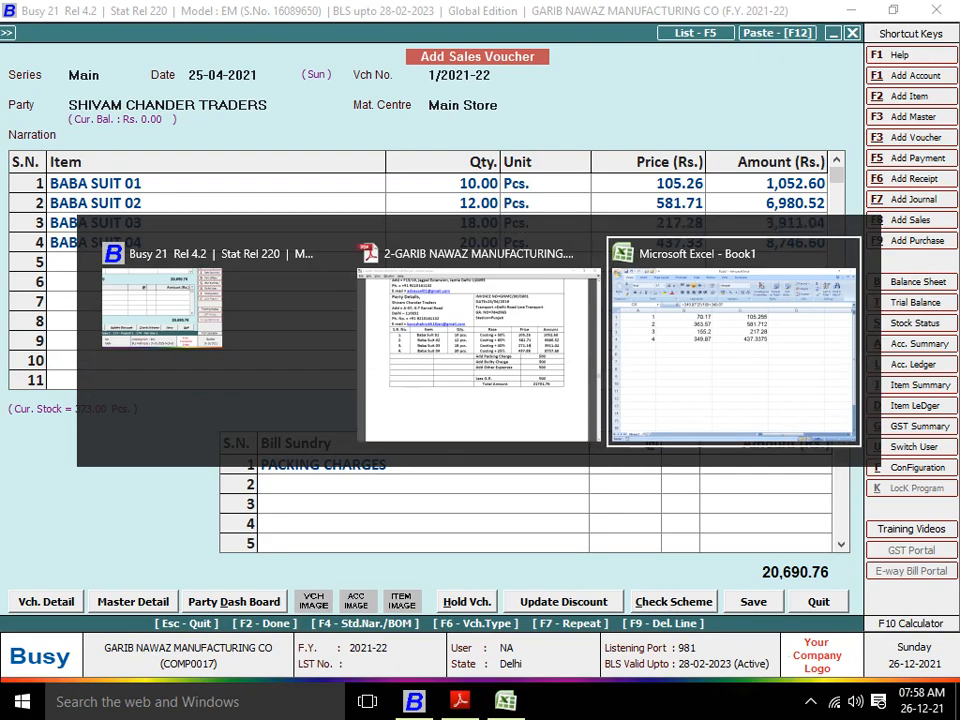
pyautogui.hotkey('alt', 'Tab')
pyautogui.hotkey('alt', 'Tab')
pyautogui.hotkey('alt', 'Tab')
pyautogui.write('500')
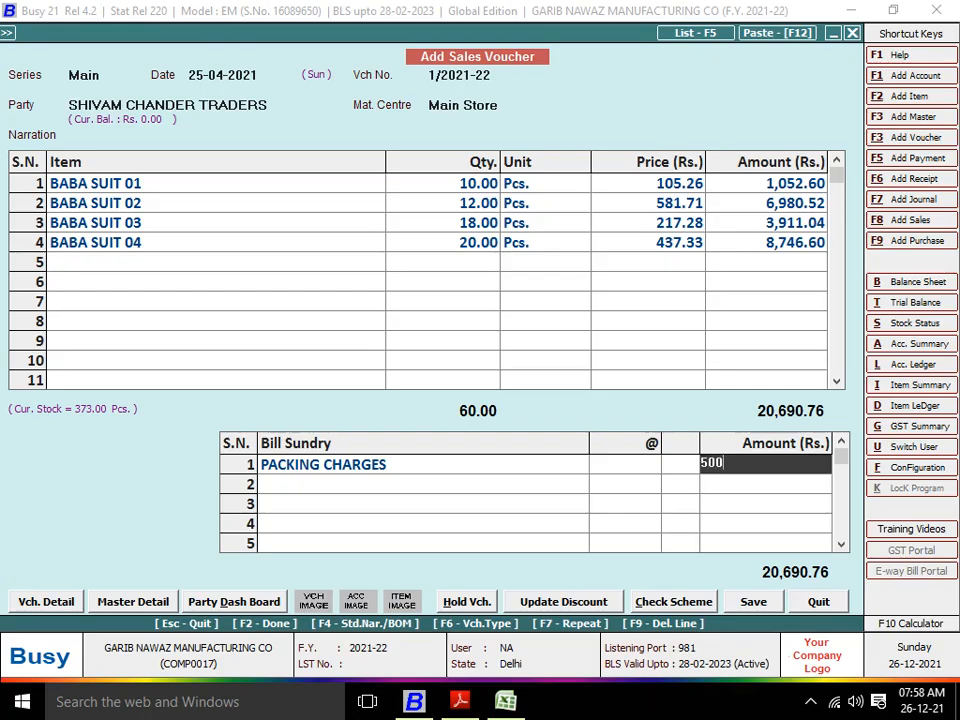
pyautogui.press('Return')
# Check the builty charge in the PDF invoice and add BUILTY CHARGES of 500 to the voucher's bill sundries
pyautogui.hotkey('alt', 'Tab')
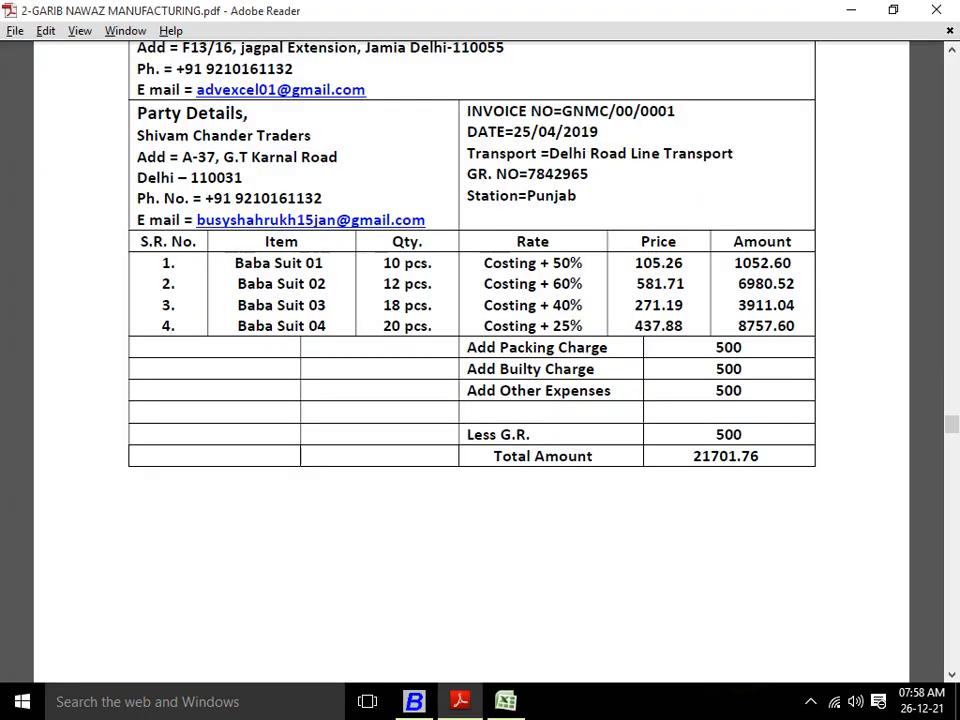
pyautogui.hotkey('alt', 'Tab')
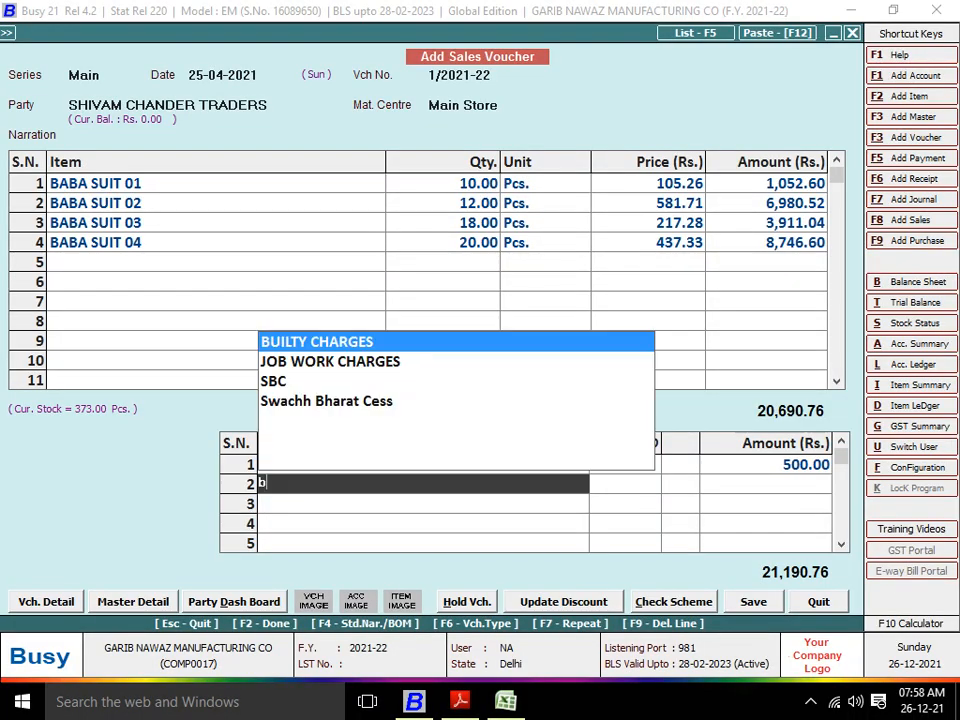
pyautogui.write('BU')
pyautogui.press('Return')
pyautogui.hotkey('alt', 'Tab')
pyautogui.hotkey('alt', 'Tab')
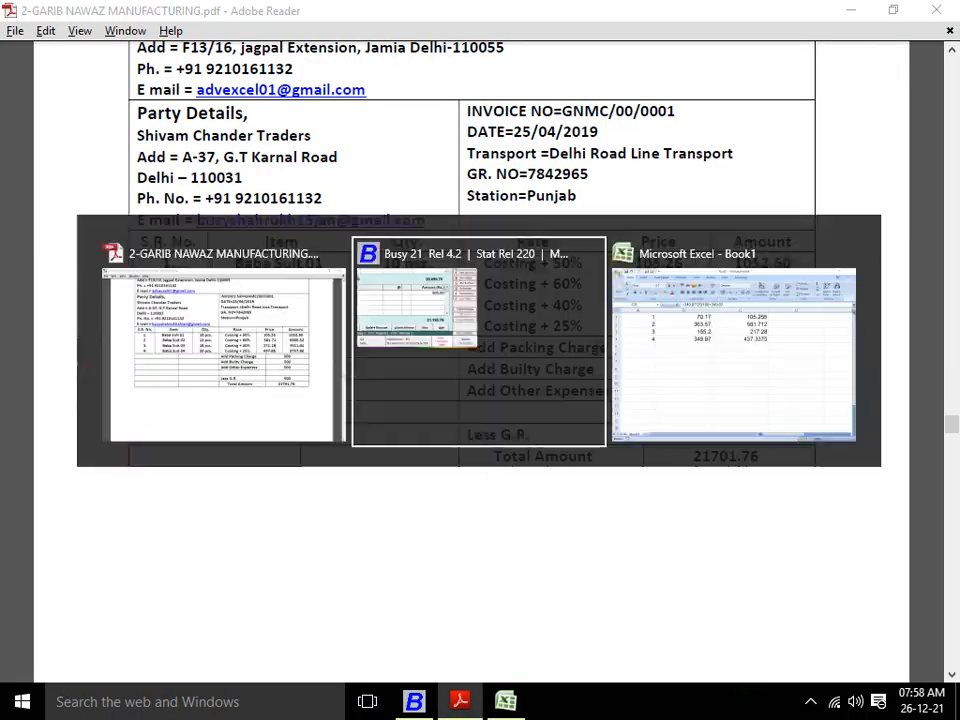
pyautogui.write('500')
pyautogui.press('Return')
# Add OTHER CHARGES of 500 as the third bill sundry
pyautogui.write('oth')
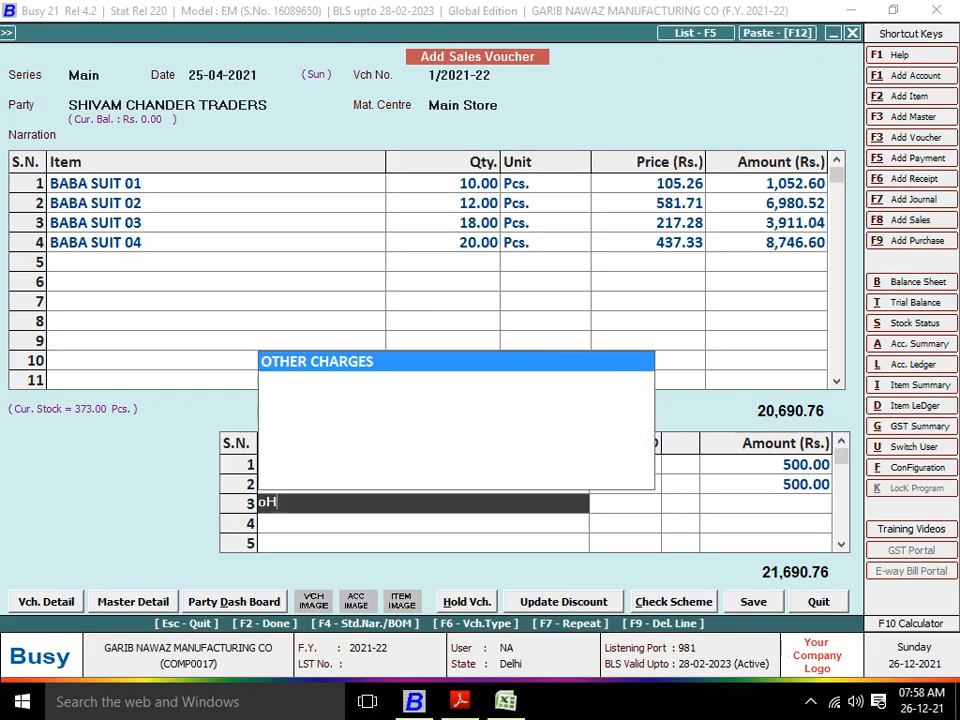
pyautogui.press('Return')
pyautogui.write('500')
pyautogui.press('Return')
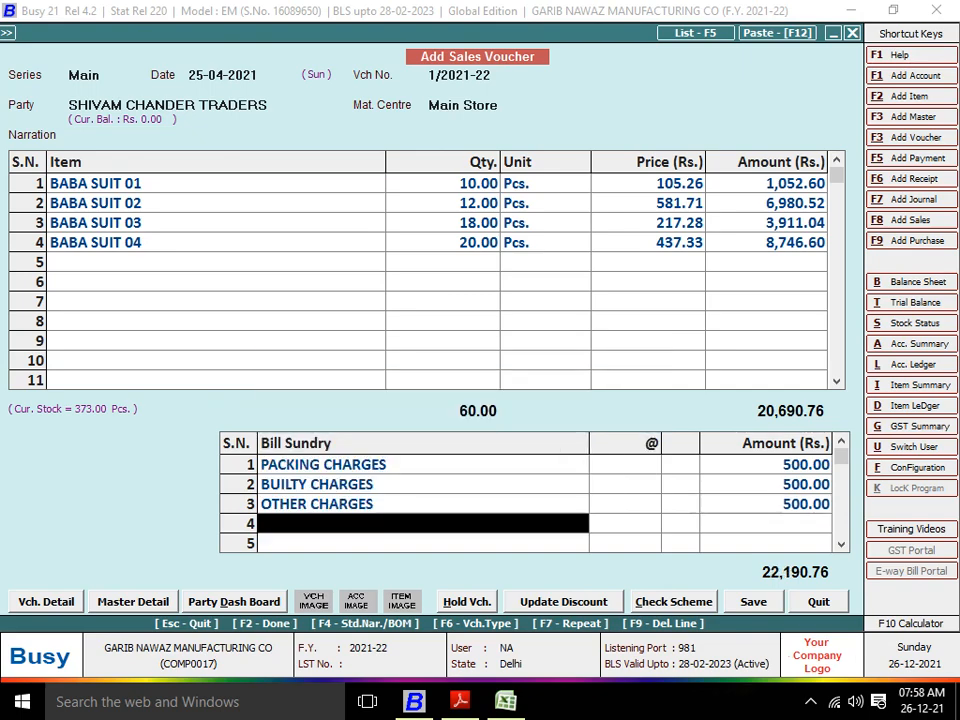
# Check the Less G.R. amount in the PDF invoice and enter it as a Discount bill sundry of 500
pyautogui.hotkey('alt', 'Tab')
pyautogui.hotkey('alt', 'Tab')
pyautogui.hotkey('alt', 'Tab')
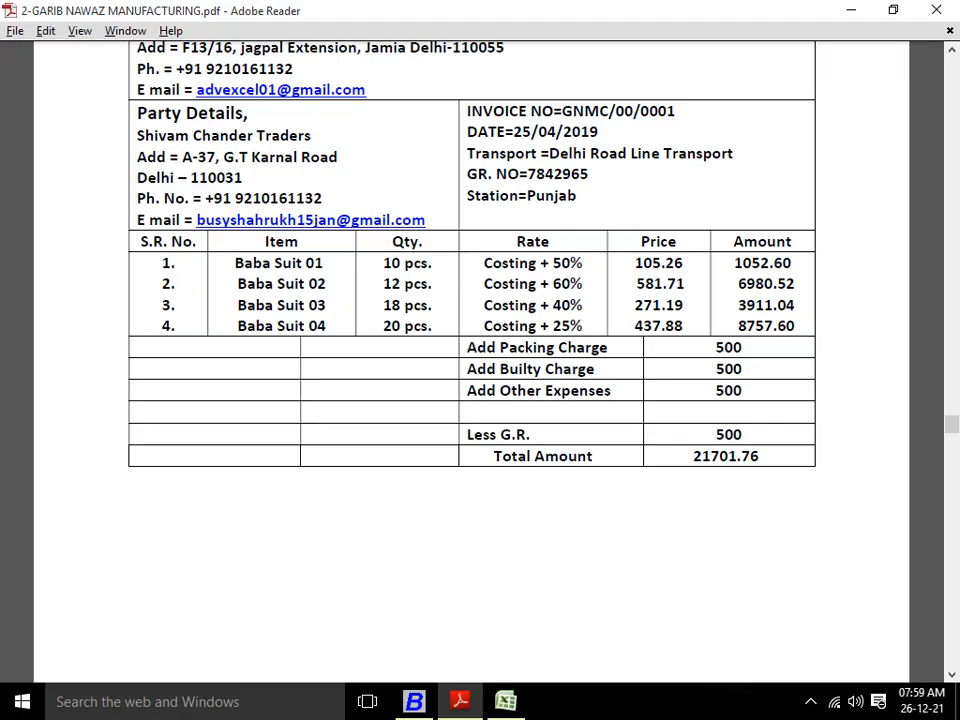
pyautogui.hotkey('alt', 'Tab')
pyautogui.write('g')
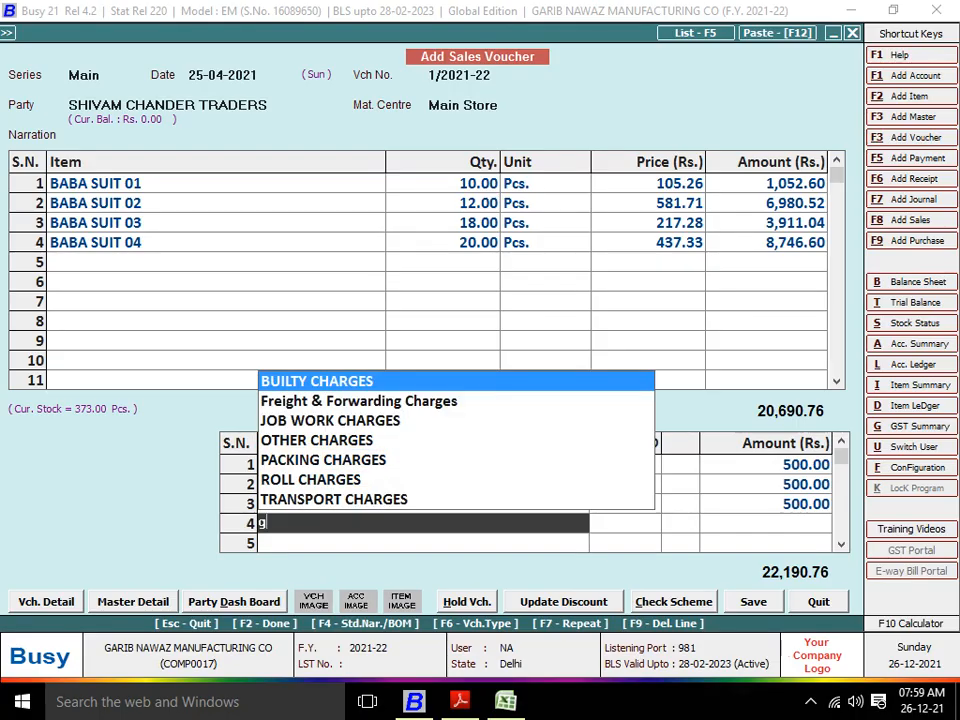
pyautogui.press('BackSpace')
pyautogui.write('DIS')
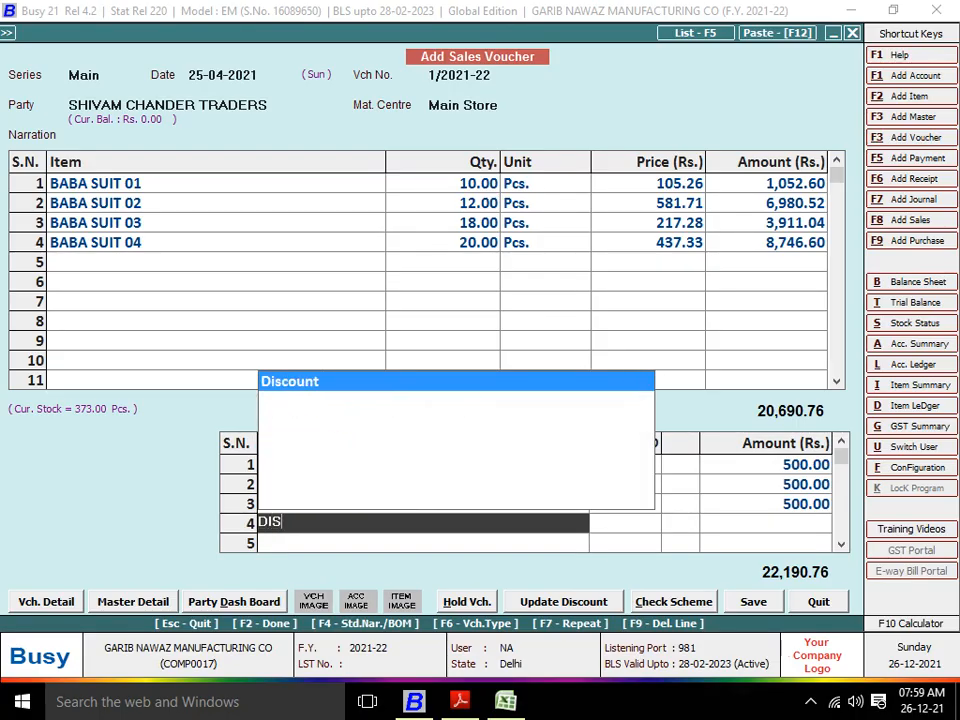
pyautogui.press('Return')
pyautogui.press('Return')
pyautogui.write('500')
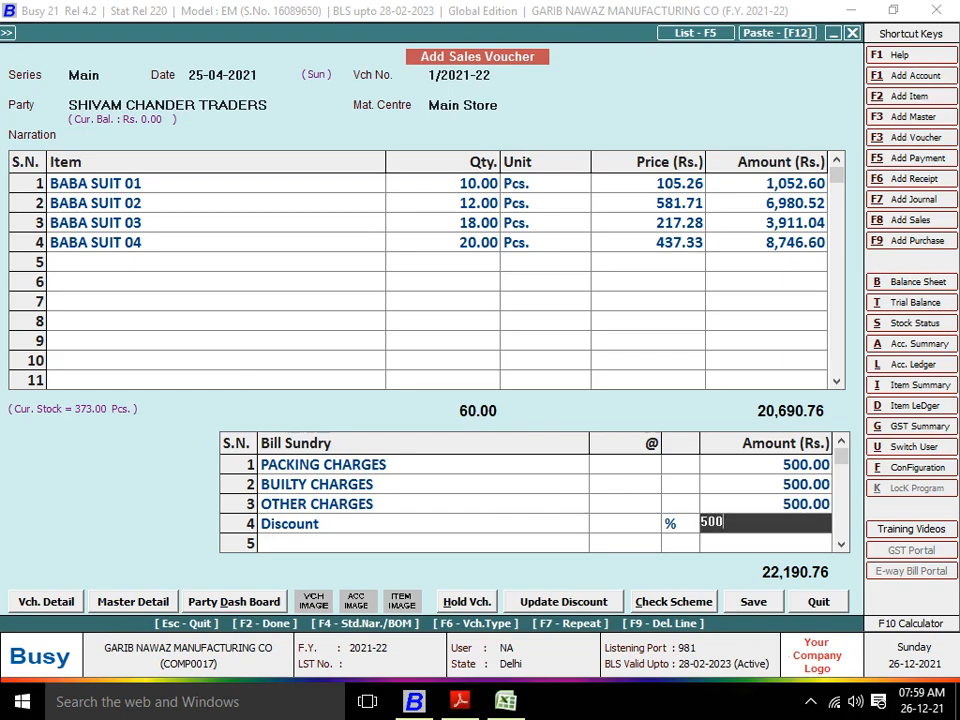
pyautogui.press('Return')
pyautogui.hotkey('alt', 'Tab')
pyautogui.hotkey('alt', 'Tab')
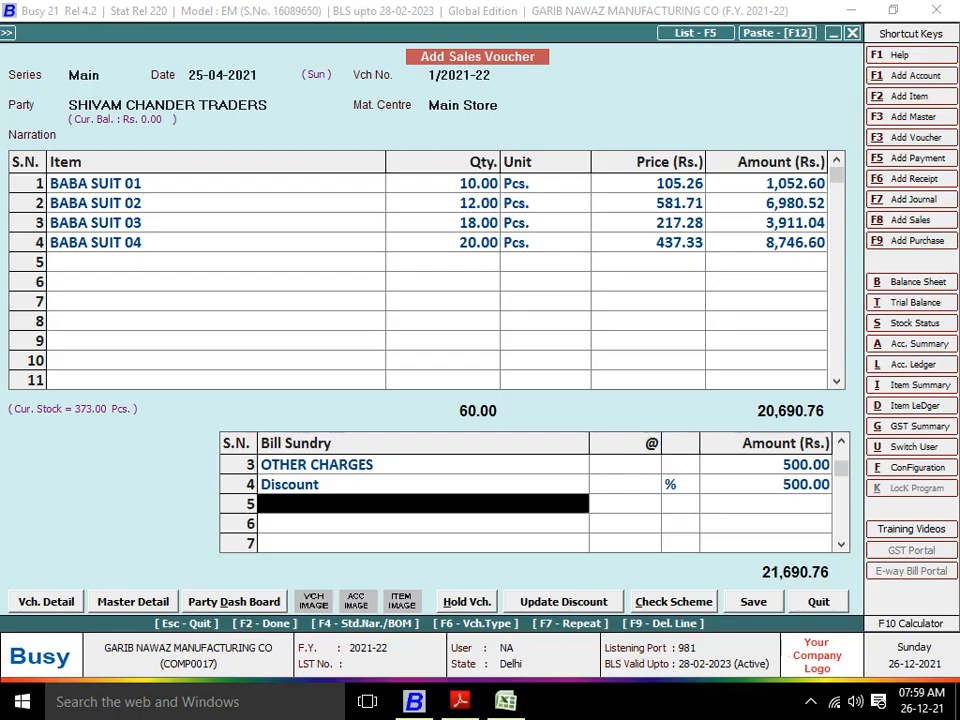
# Save the SHIVAM CHANDER TRADERS sales voucher with blank transport details and decline printing the invoice
pyautogui.press('Return')
pyautogui.press('F2')
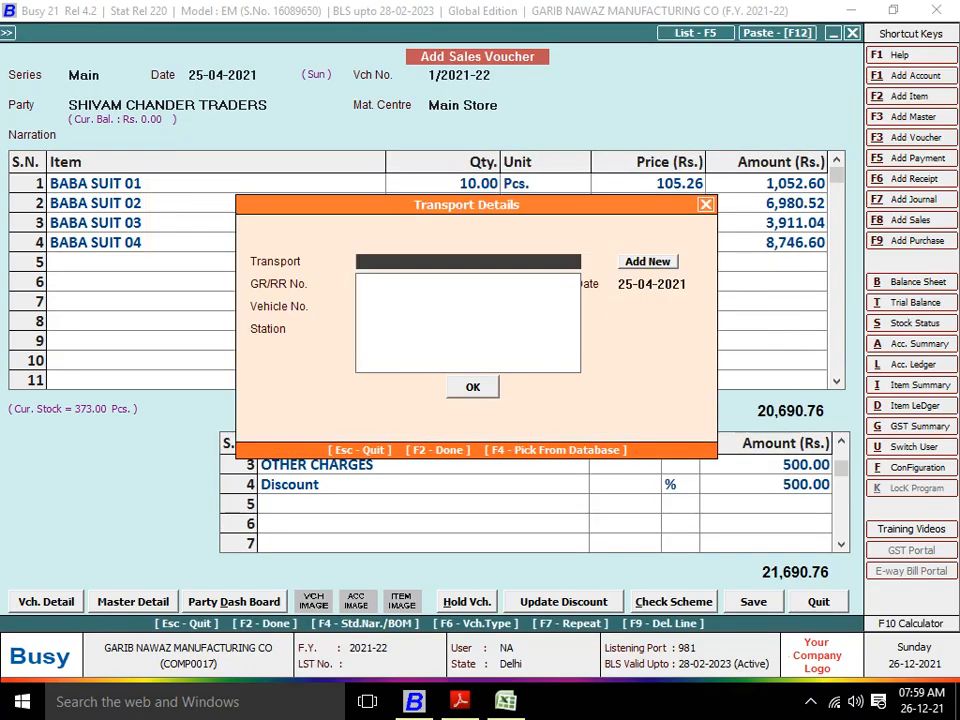
pyautogui.press('F2')
pyautogui.press('Return')
pyautogui.press('Right')
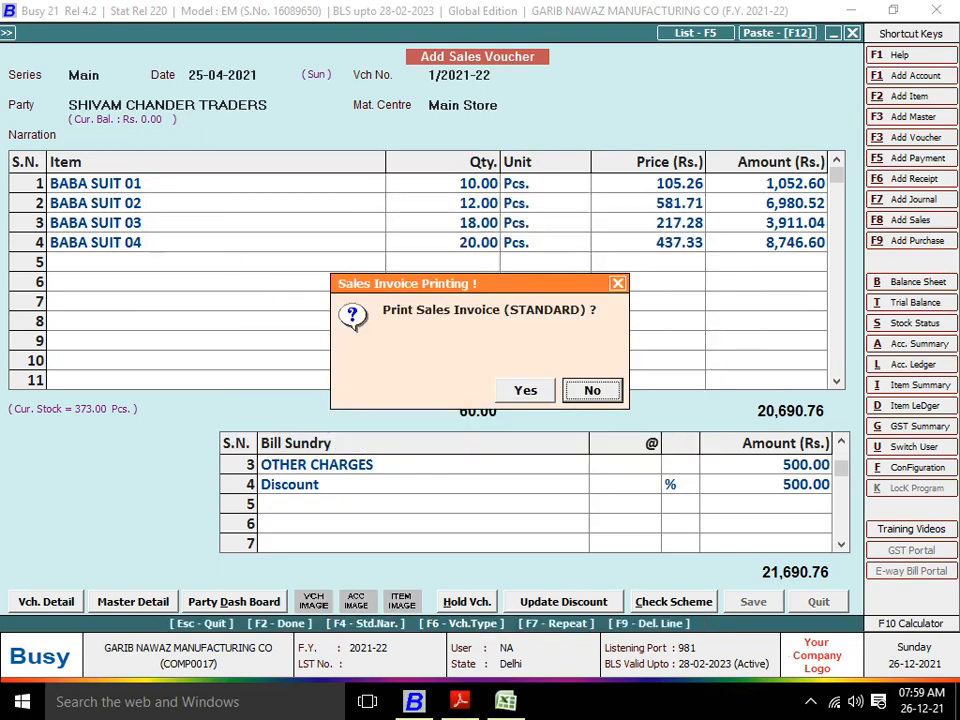
pyautogui.press('Return')
# Find the A-One Textiles invoice in the PDF and date the new sales voucher 26-04-2021
pyautogui.hotkey('alt', 'Tab')
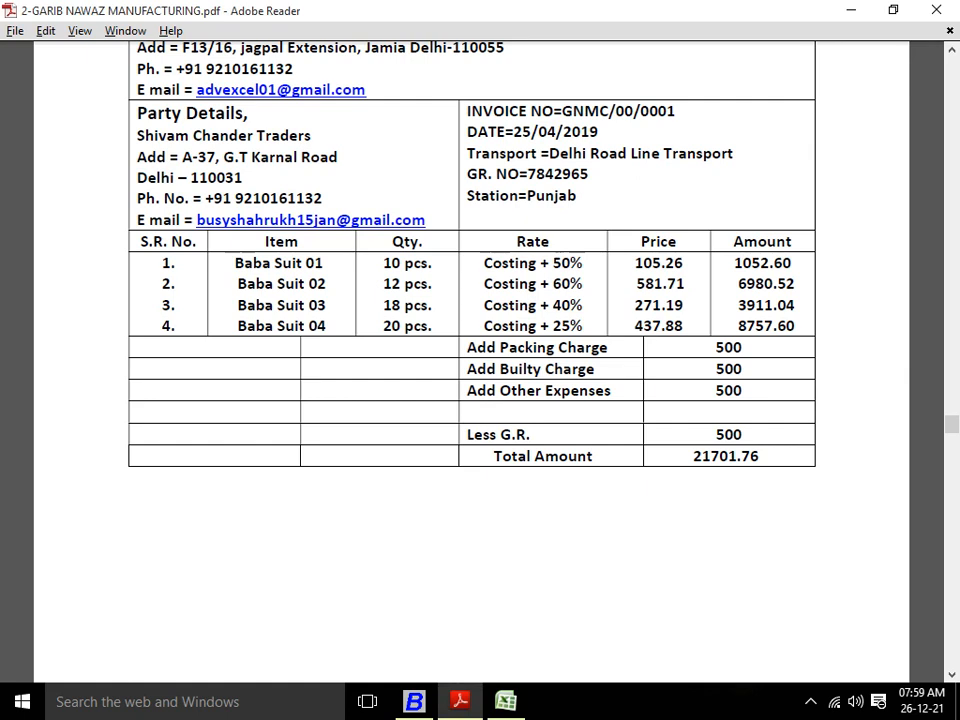
pyautogui.scroll(-10, 738, 305)
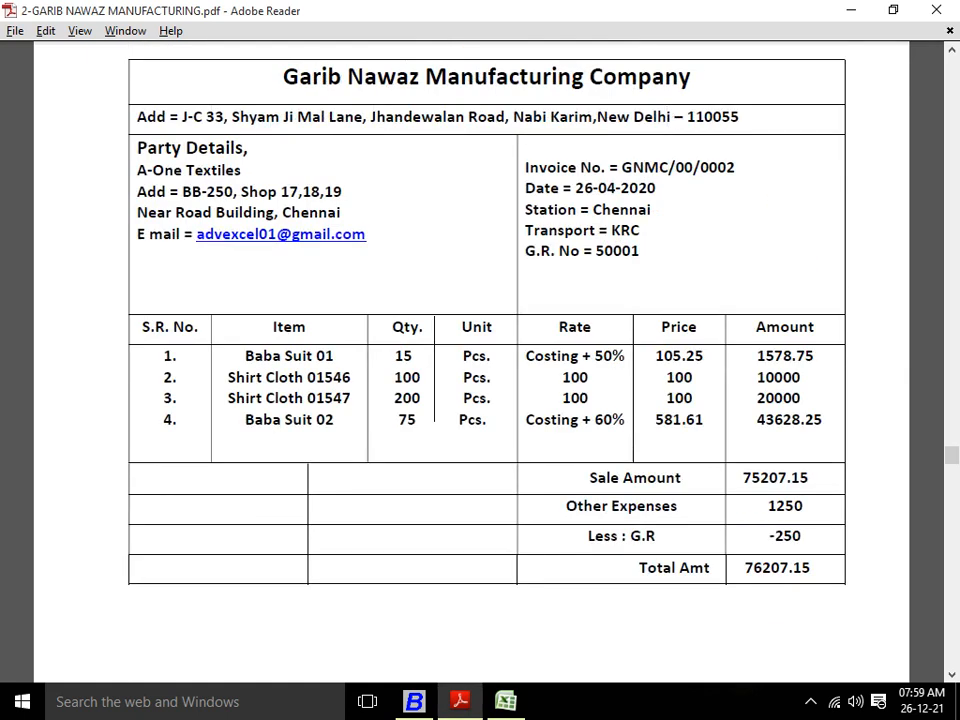
pyautogui.scroll(10, 645, 167)
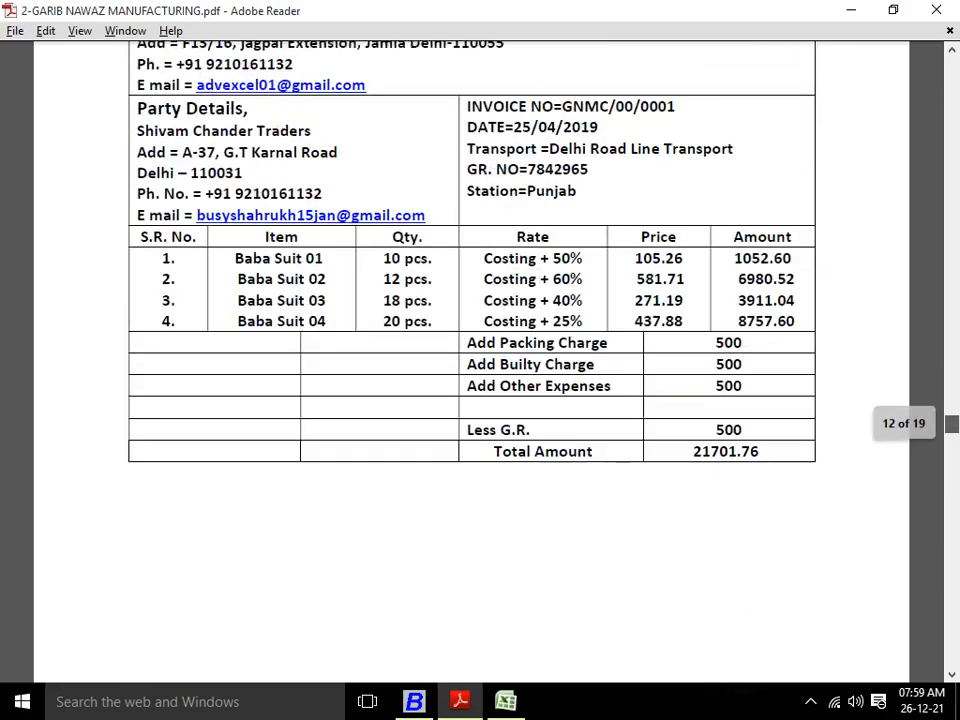
pyautogui.scroll(-10, 645, 382)
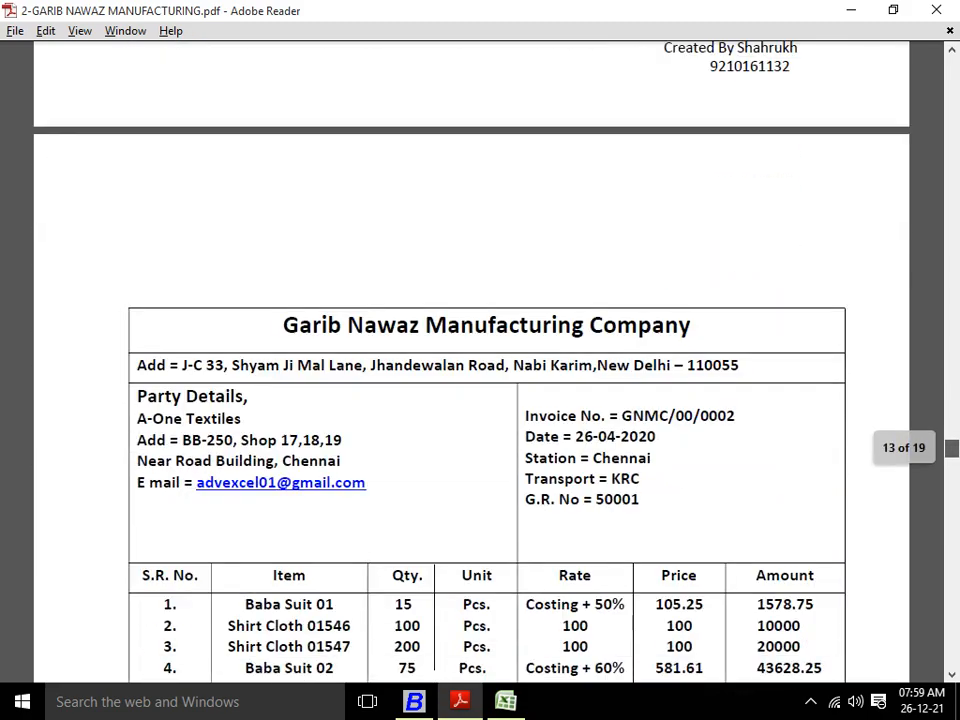
pyautogui.scroll(-8, 472, 362)
pyautogui.scroll(5, 472, 362)
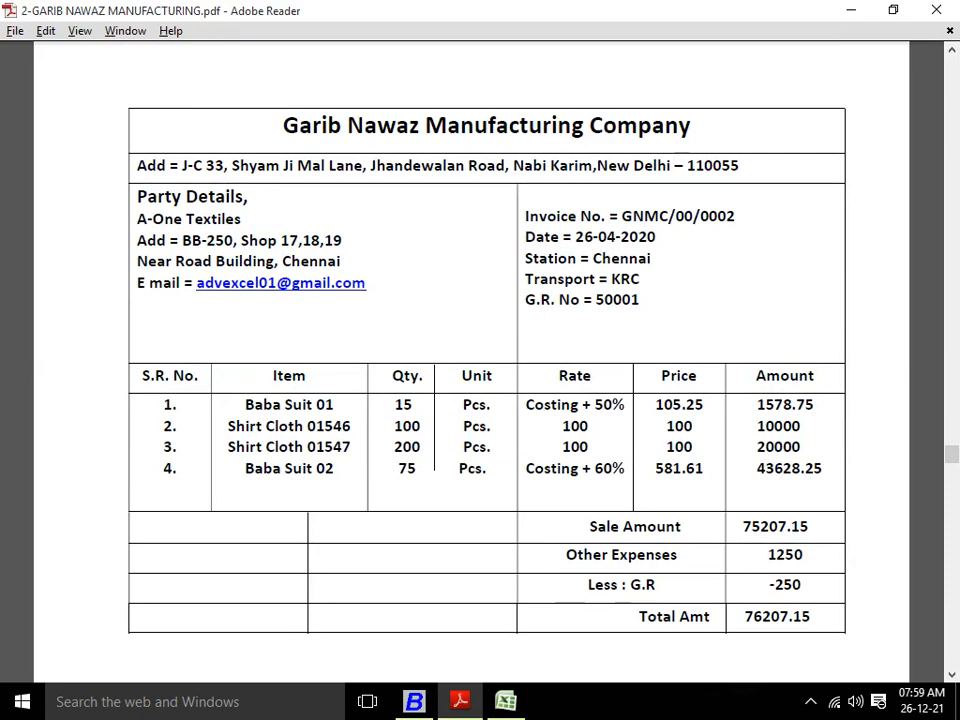
pyautogui.hotkey('alt', 'Tab')
pyautogui.press('Return')
pyautogui.hotkey('alt', 'Tab')
pyautogui.hotkey('alt', 'Tab')
pyautogui.write('26')
pyautogui.press('Return')
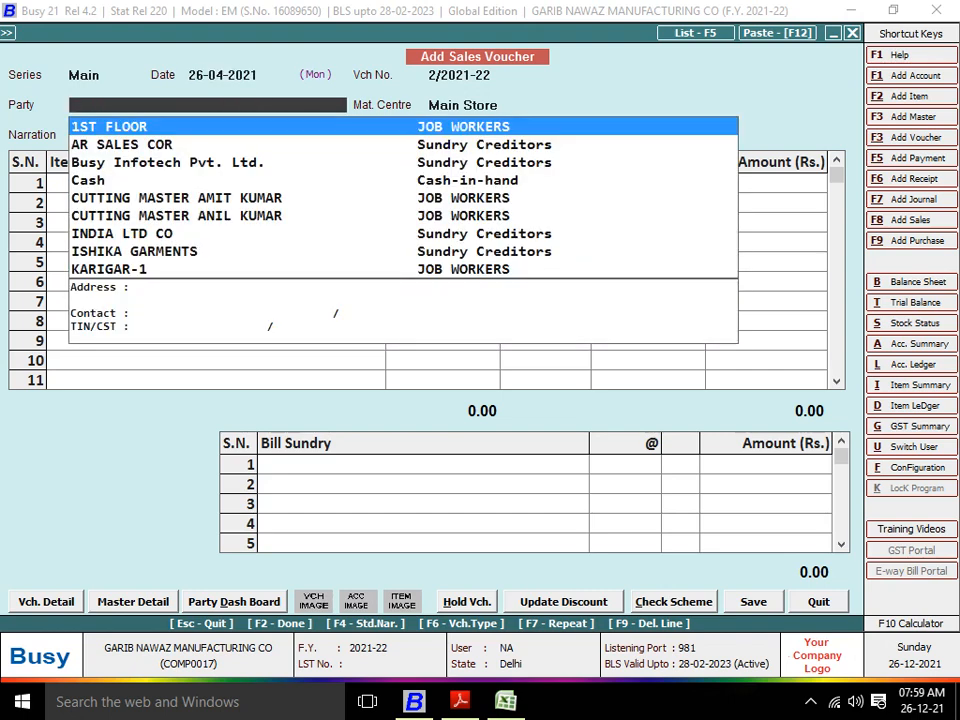
# Start a new party account from the voucher, naming it ONE TEXTILES and using the same print name
pyautogui.press('F3')
pyautogui.write('ON')
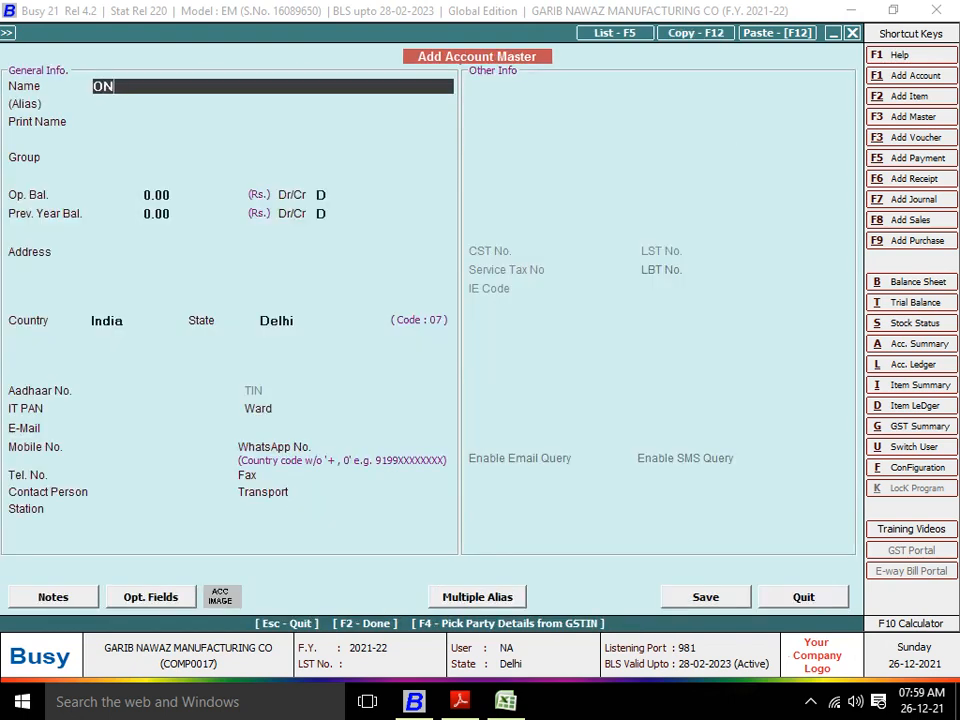
pyautogui.write('E TEXTILE')
pyautogui.hotkey('alt', 'Tab')
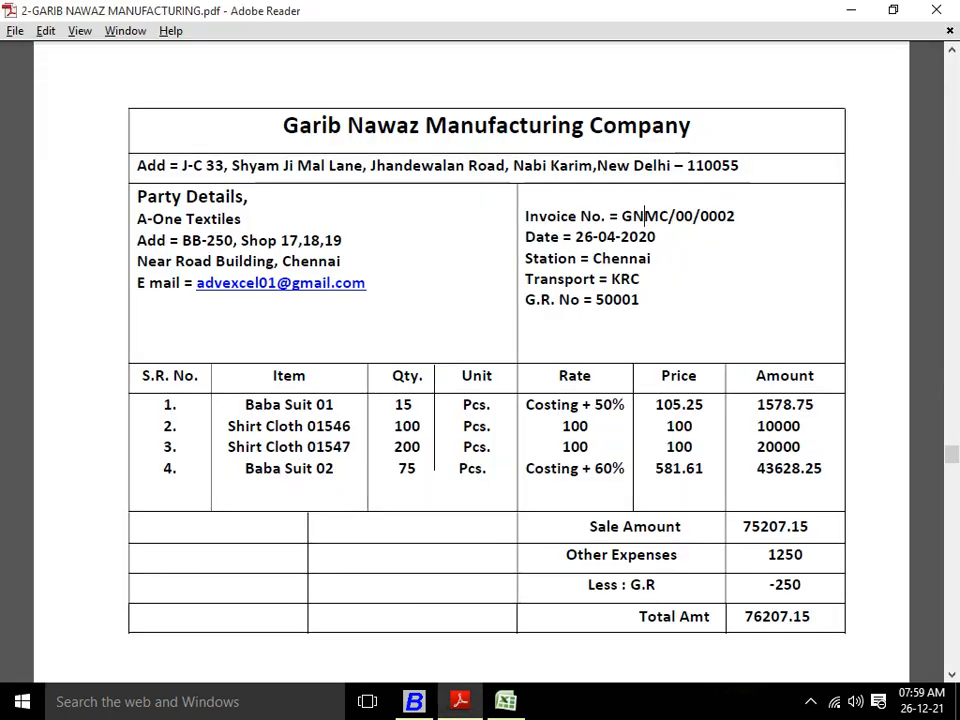
pyautogui.hotkey('alt', 'Tab')
pyautogui.write('S')
pyautogui.press('Return')
pyautogui.press('Return')
pyautogui.press('Return')
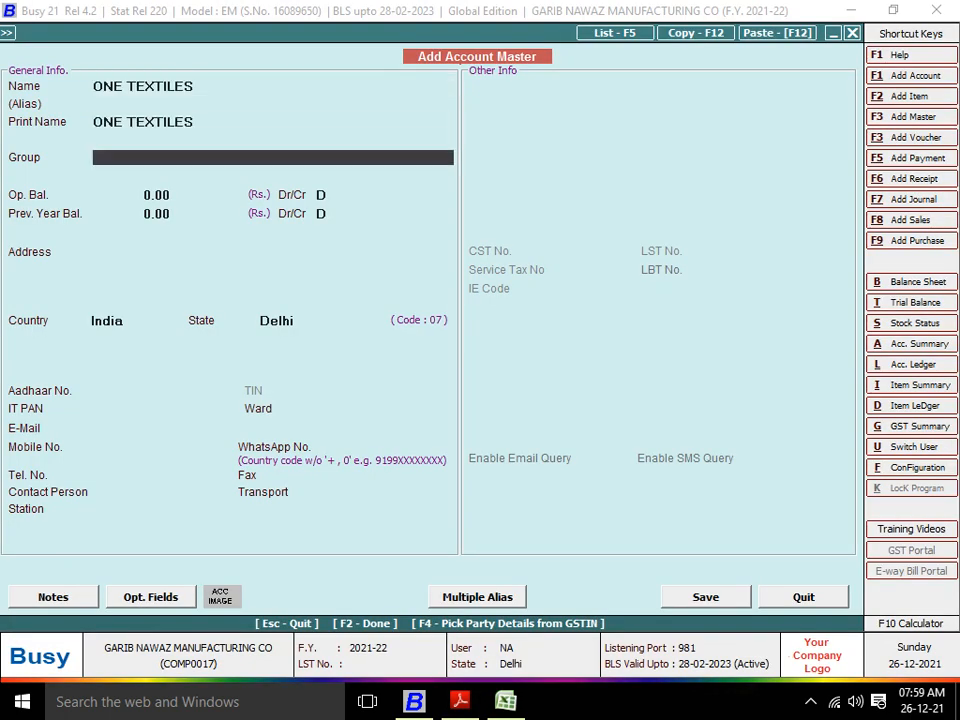
# Assign the ONE TEXTILES account to the Sundry Debtors group, keeping the default balances, country and state and a blank address
pyautogui.write('SUN')
pyautogui.press('Down')
pyautogui.press('Return')
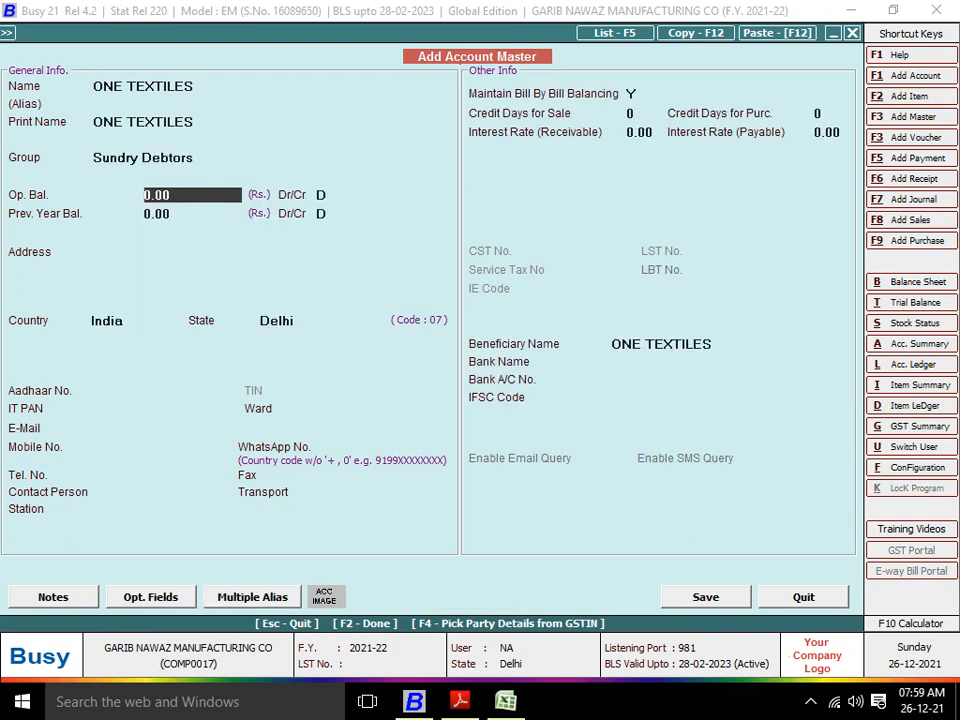
pyautogui.press('Return')
pyautogui.press('Return')
pyautogui.press('Return')
pyautogui.press('Return')
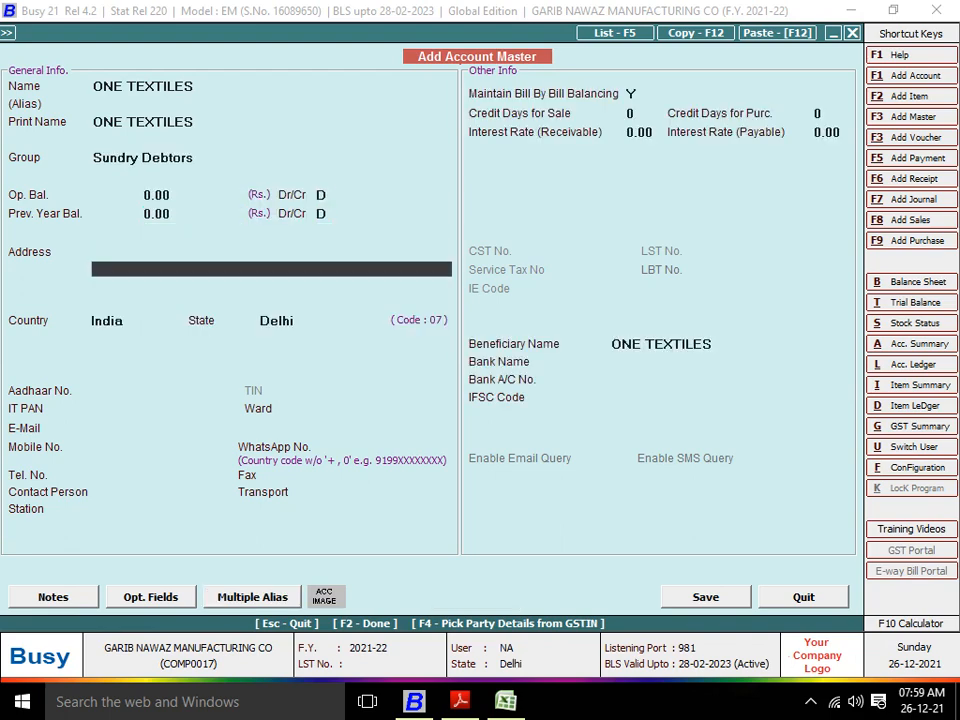
pyautogui.press('Return')
pyautogui.press('Return')
pyautogui.press('Return')
pyautogui.press('Return')
pyautogui.press('Return')
pyautogui.press('Return')
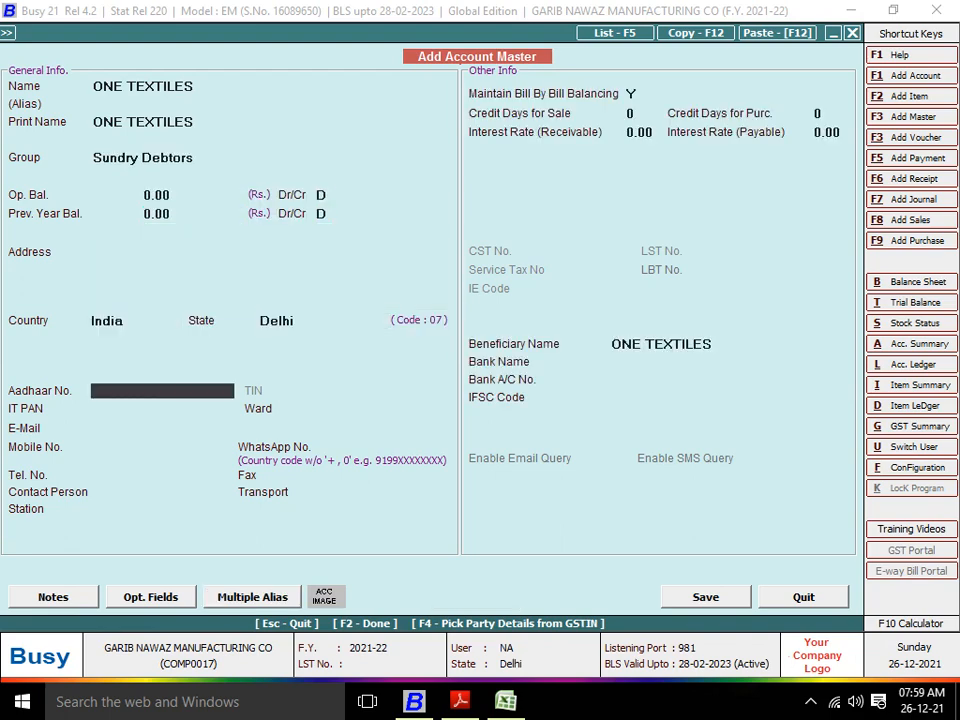
# Set the account's sale credit days to 8 and receivable interest rate to 12 with bill-by-bill balancing, and save it
pyautogui.click(632, 94)
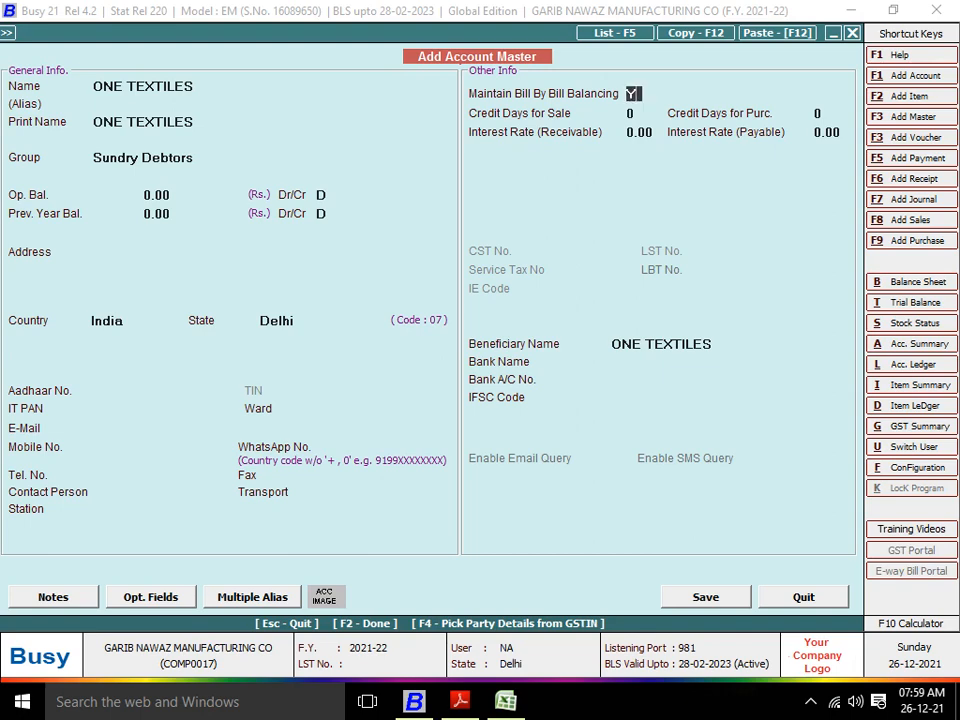
pyautogui.press('Return')
pyautogui.press('Return')
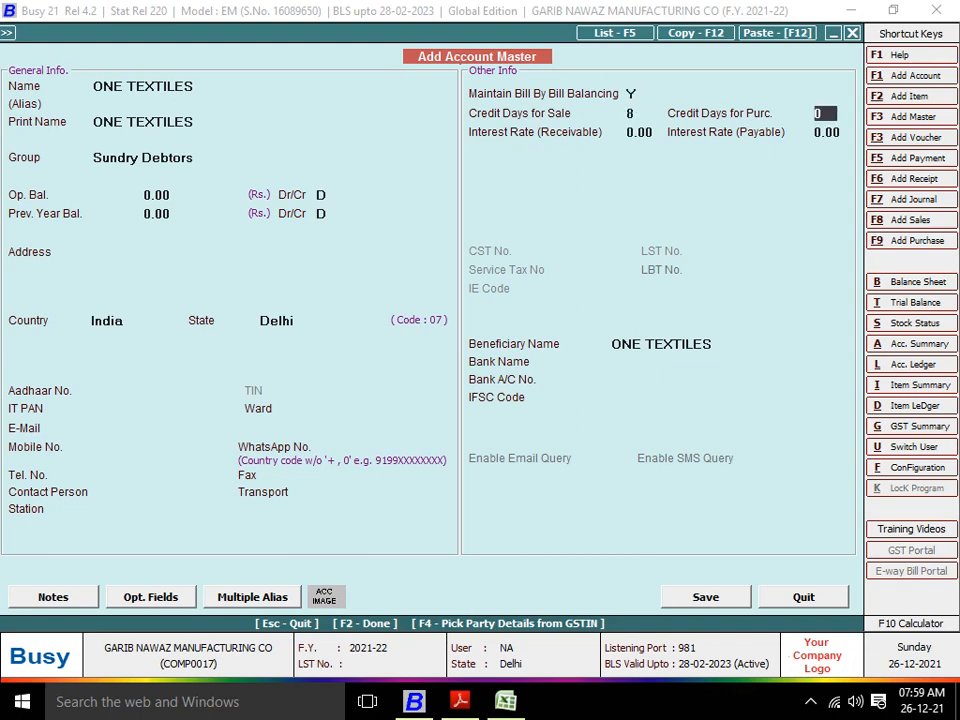
pyautogui.press('Return')
pyautogui.write('12')
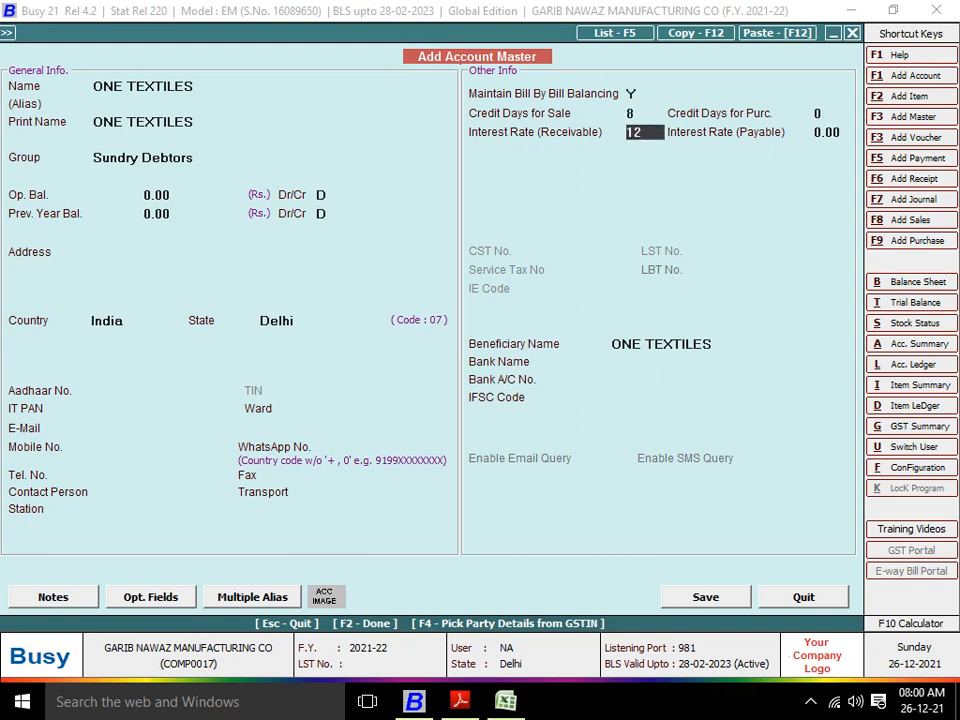
pyautogui.press('Return')
pyautogui.press('Return')
pyautogui.press('Return')
pyautogui.press('Return')
pyautogui.press('Return')
pyautogui.press('Return')
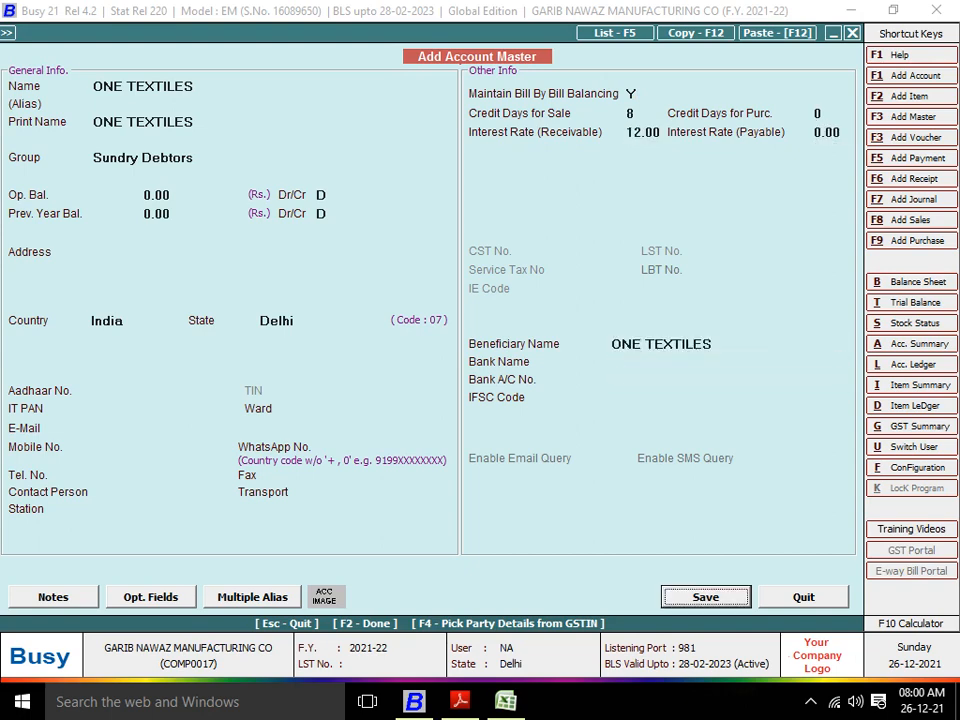
pyautogui.press('Return')
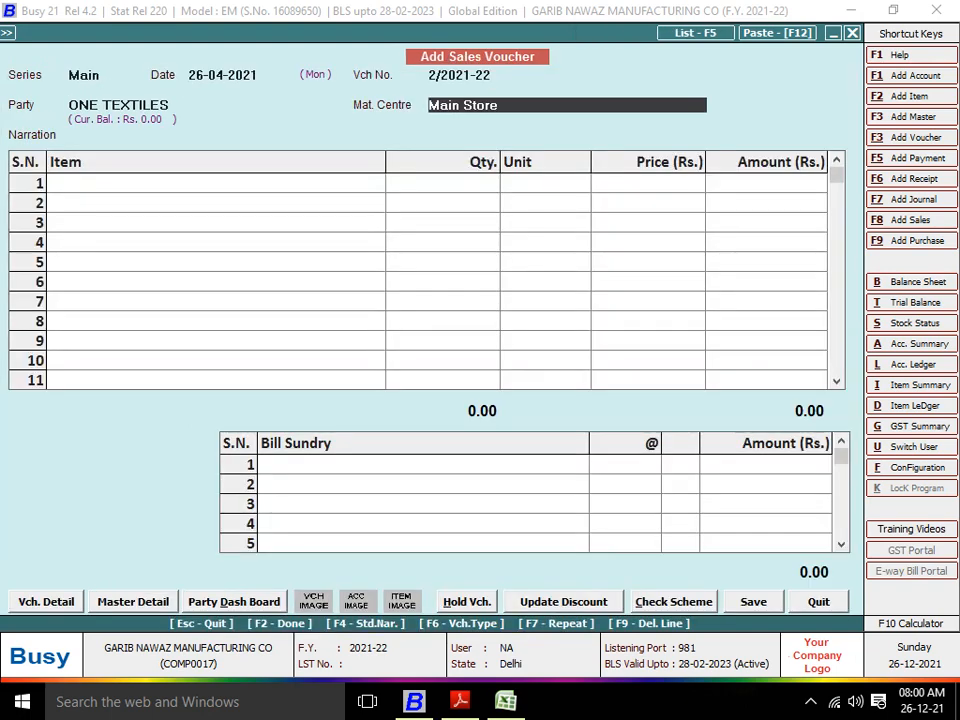
# Keep Main Store as the material centre, leave the transport details blank and go to the first item row
pyautogui.press('Return')
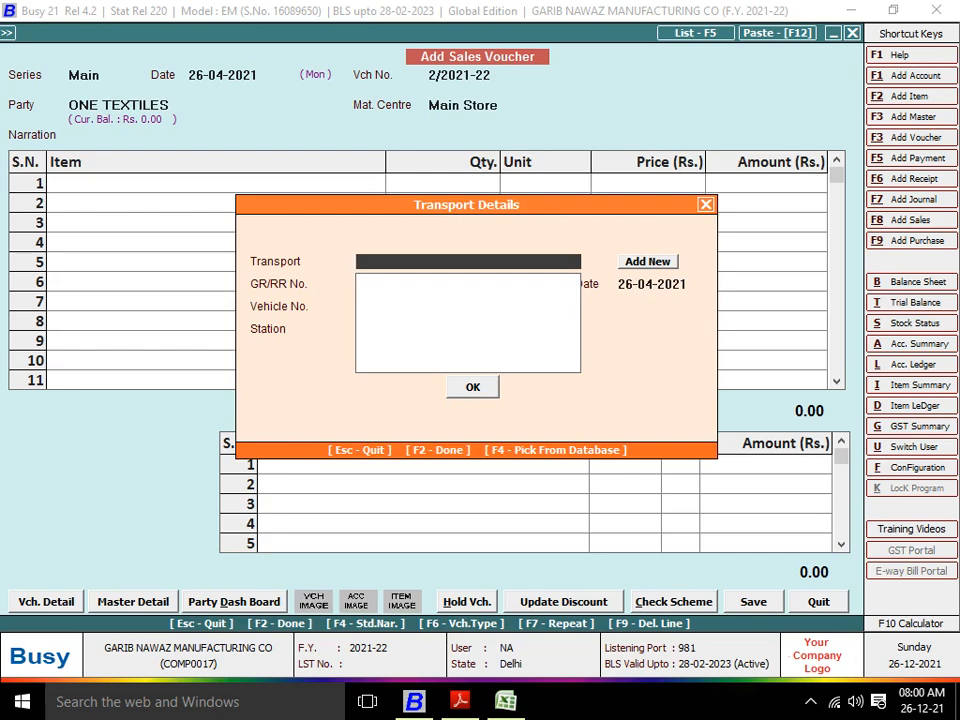
pyautogui.press('F2')
pyautogui.press('Right')
pyautogui.press('Return')
pyautogui.press('Return')
pyautogui.press('Return')
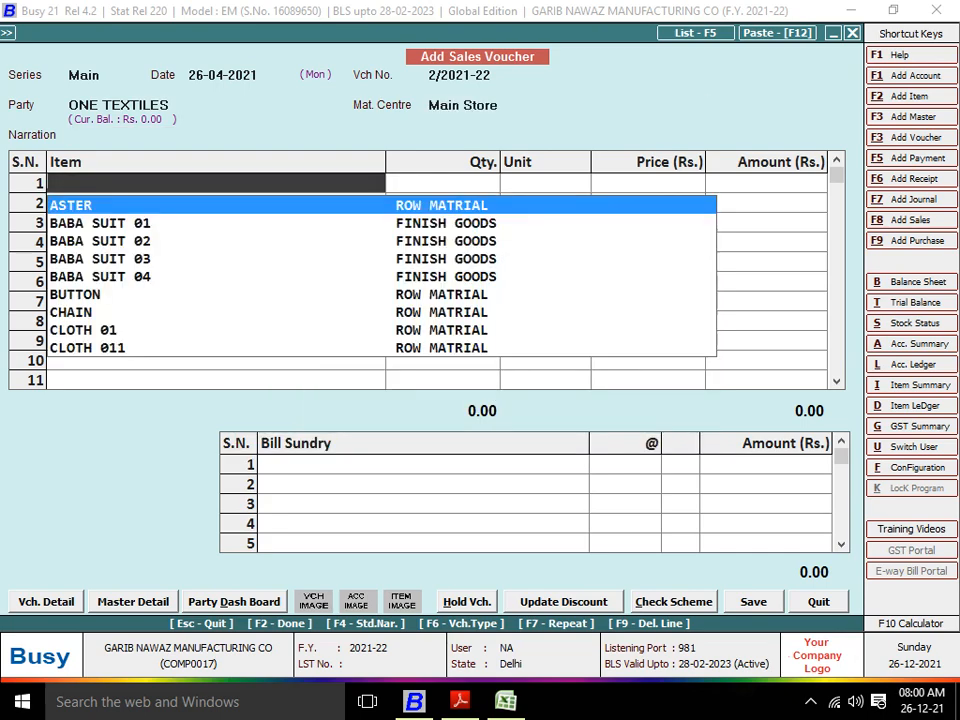
# Enter BABA SUIT 01 as the voucher's first item with a quantity of 15, following the PDF invoice
pyautogui.hotkey('alt', 'Tab')
pyautogui.hotkey('alt', 'Tab')
pyautogui.write('BB')
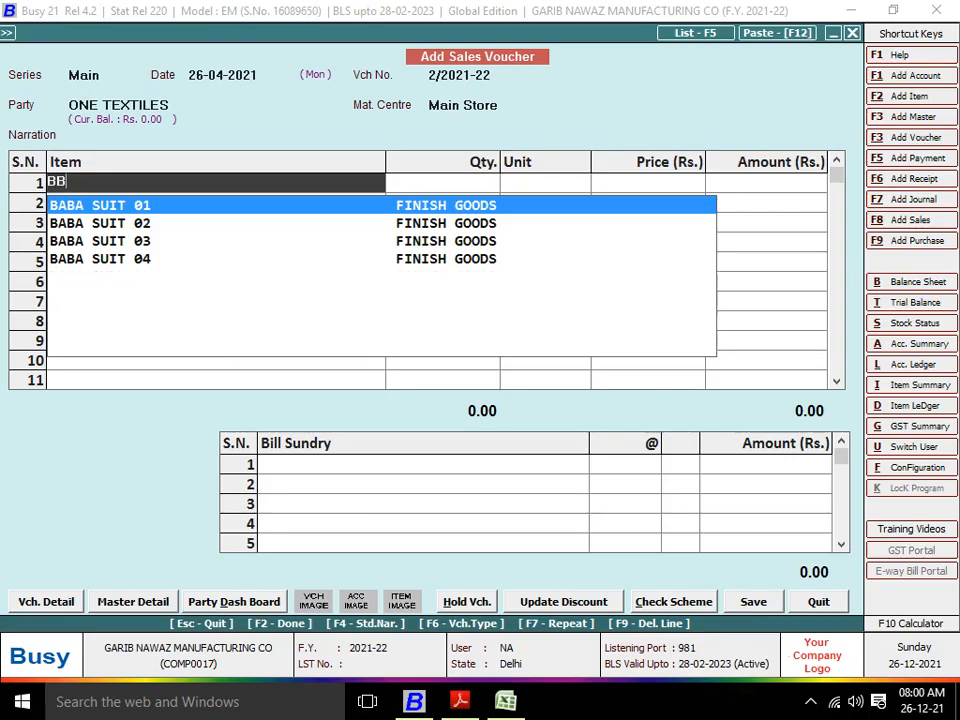
pyautogui.press('Return')
pyautogui.hotkey('alt', 'Tab')
pyautogui.hotkey('alt', 'Tab')
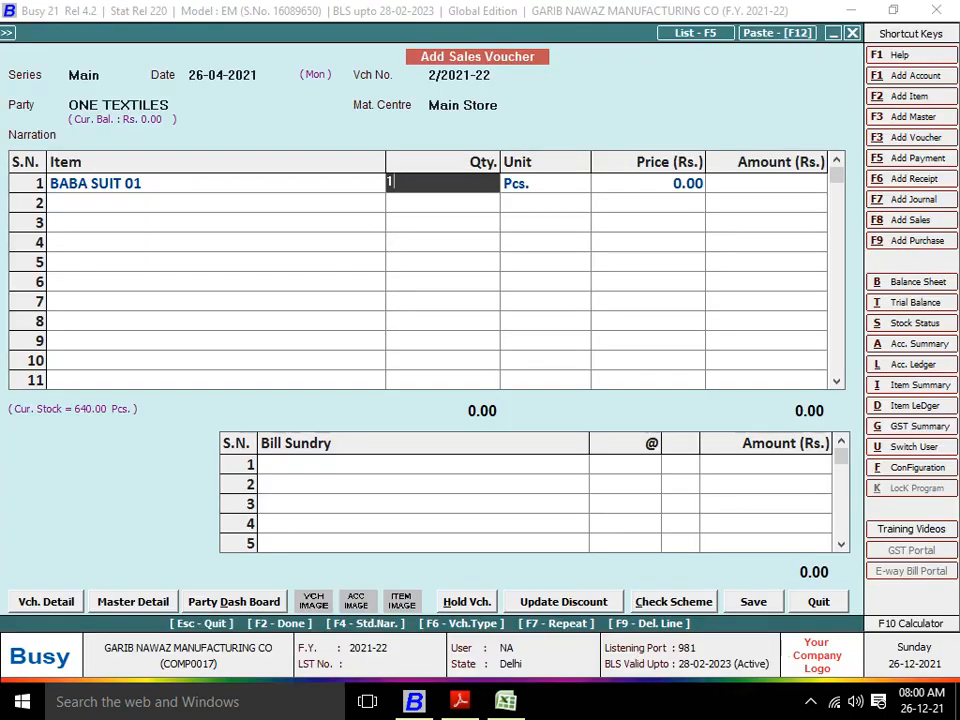
pyautogui.write('15')
pyautogui.press('Return')
# Set the price of BABA SUIT 01 to 105.25 in pieces and complete the row
pyautogui.hotkey('alt', 'Tab')
pyautogui.hotkey('alt', 'Tab')
pyautogui.press('Return')
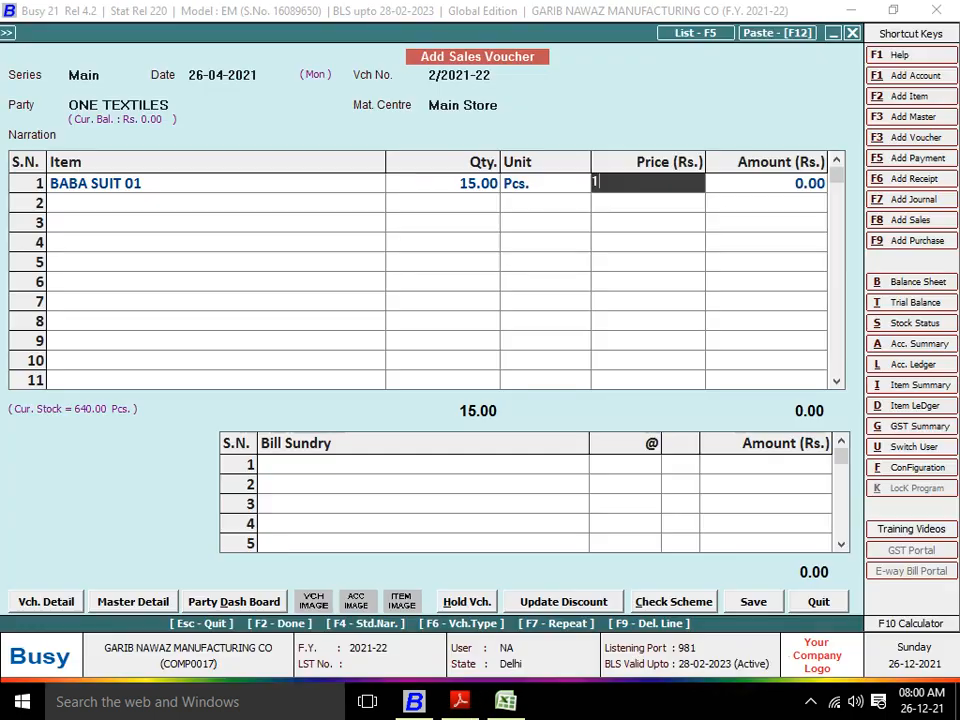
pyautogui.write('105.25')
pyautogui.press('Return')
pyautogui.press('Return')
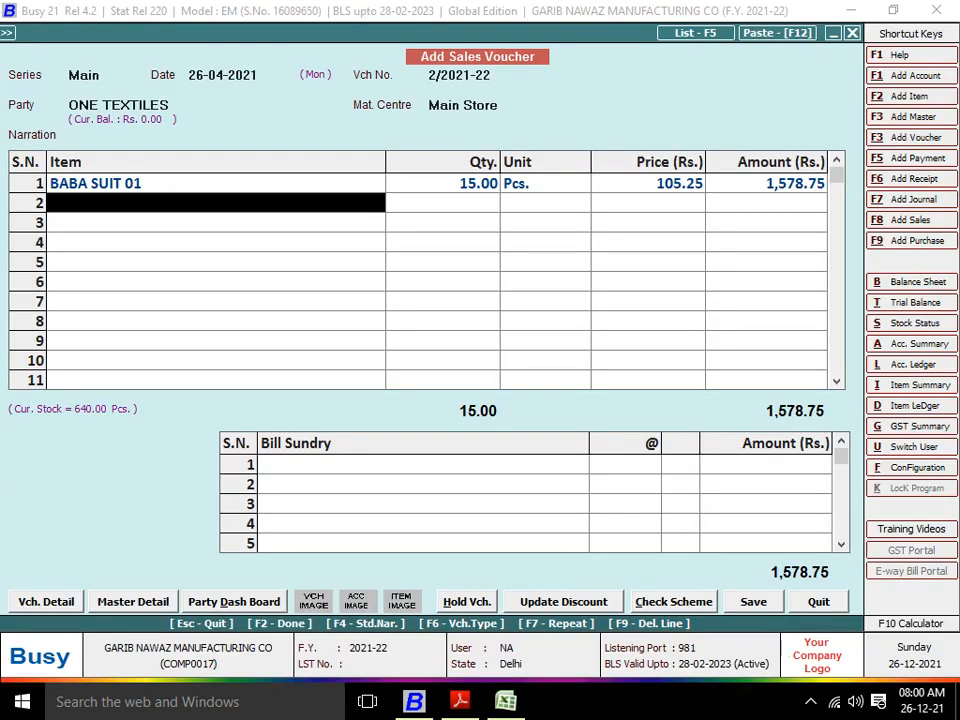
# Choose SHIRT CLOTH 01546 as the second item, checking the item code against the PDF invoice
pyautogui.hotkey('alt', 'Tab')
pyautogui.hotkey('alt', 'Tab')
pyautogui.write('sh')
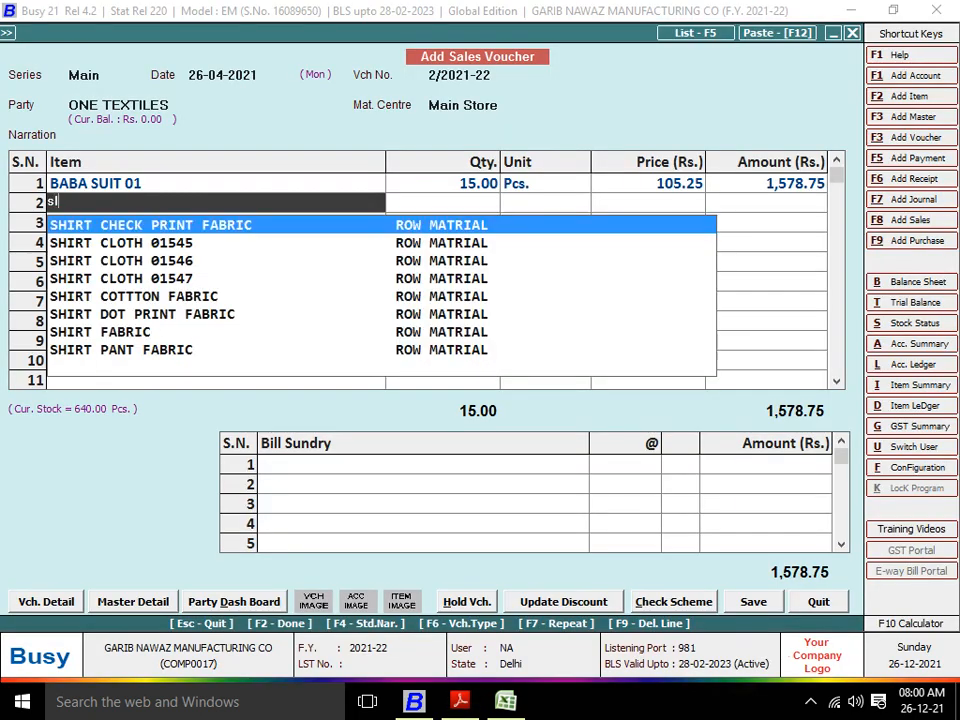
pyautogui.write('IRT CLOTH')
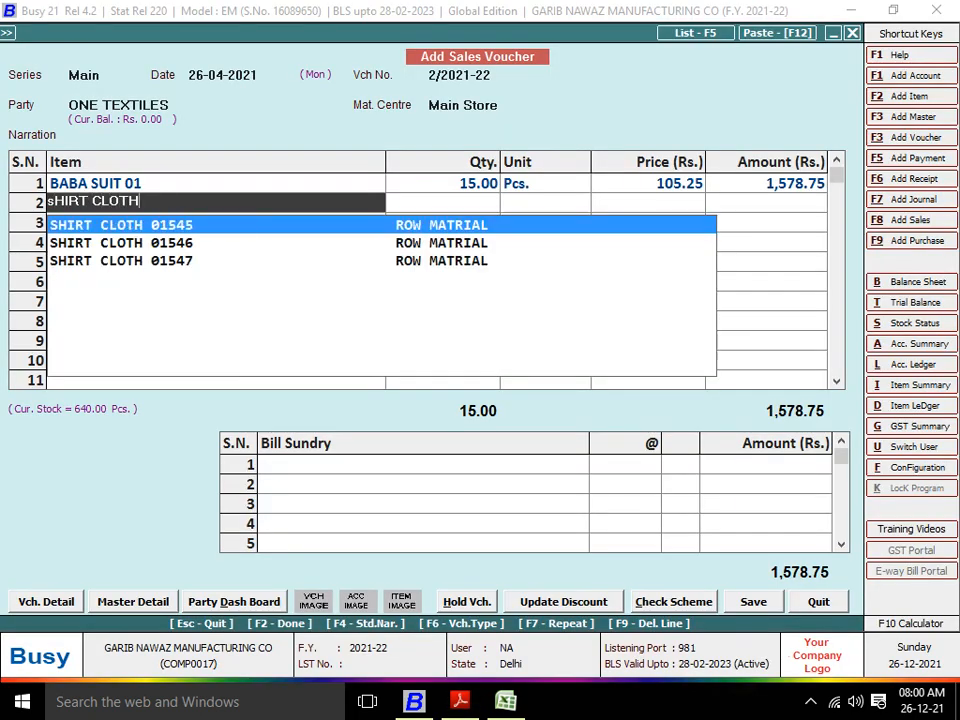
pyautogui.hotkey('alt', 'Tab')
pyautogui.hotkey('alt', 'Tab')
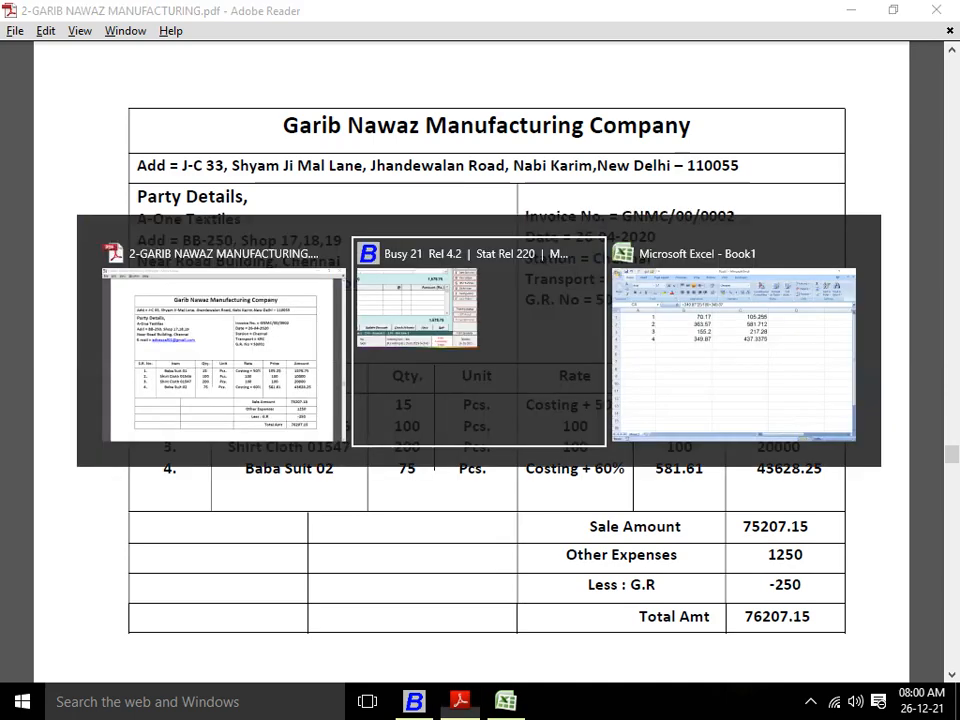
pyautogui.press('Down')
pyautogui.press('Return')
# Set SHIRT CLOTH 01546 to a quantity of 100 at a price of 100 and complete the row
pyautogui.hotkey('alt', 'Tab')
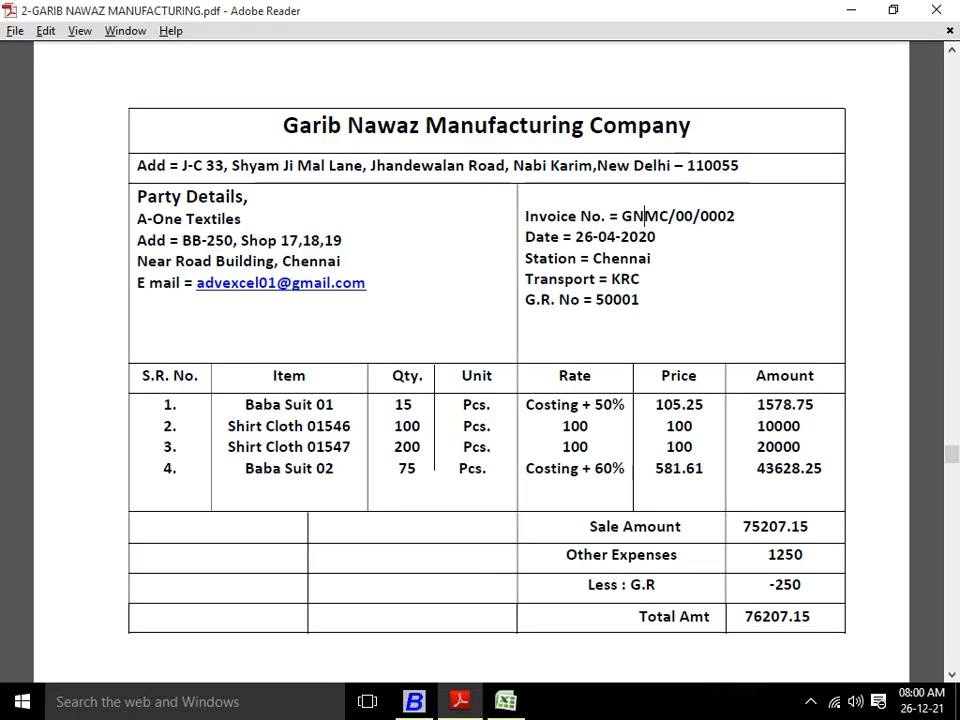
pyautogui.hotkey('alt', 'Tab')
pyautogui.hotkey('alt', 'Tab')
pyautogui.hotkey('alt', 'Tab')
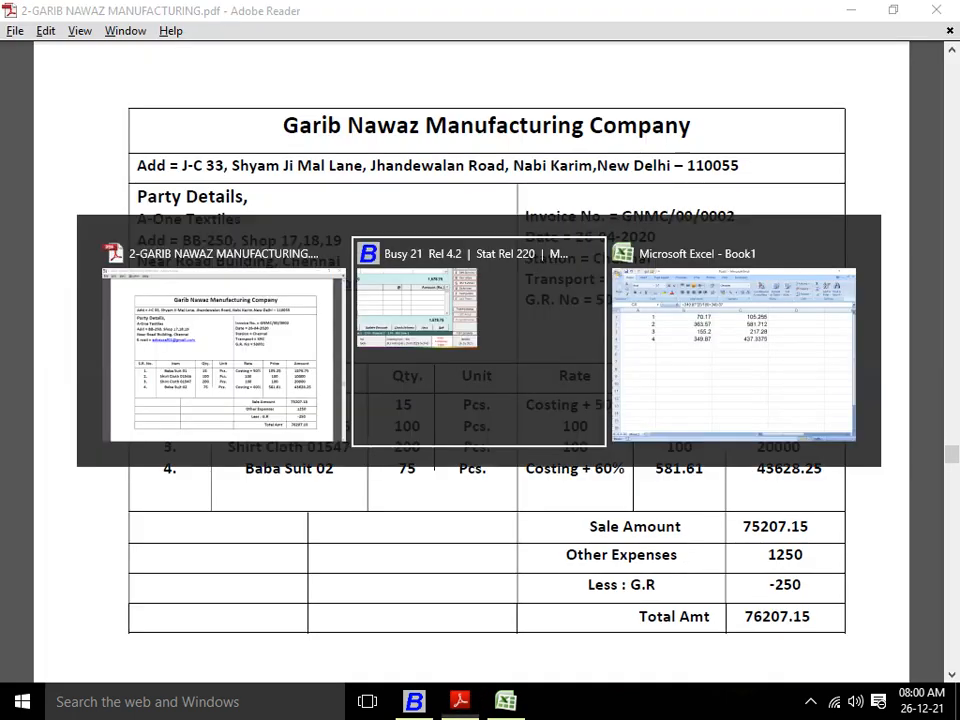
pyautogui.write('100')
pyautogui.press('Return')
pyautogui.press('Return')
pyautogui.hotkey('alt', 'Tab')
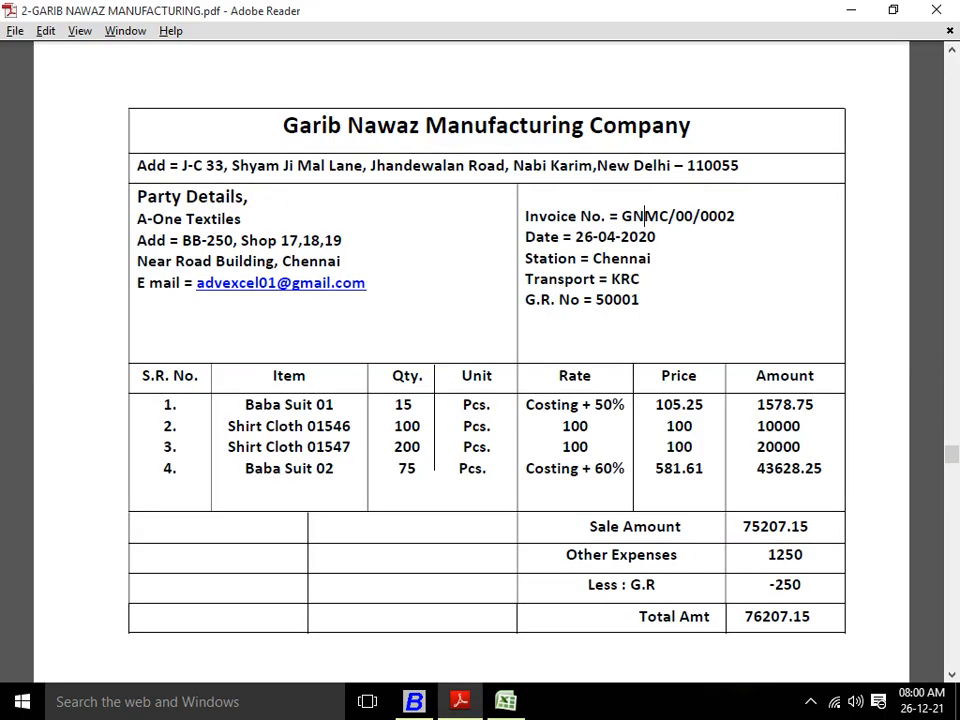
pyautogui.hotkey('alt', 'Tab')
pyautogui.write('100')
pyautogui.press('Return')
pyautogui.hotkey('alt', 'Tab')
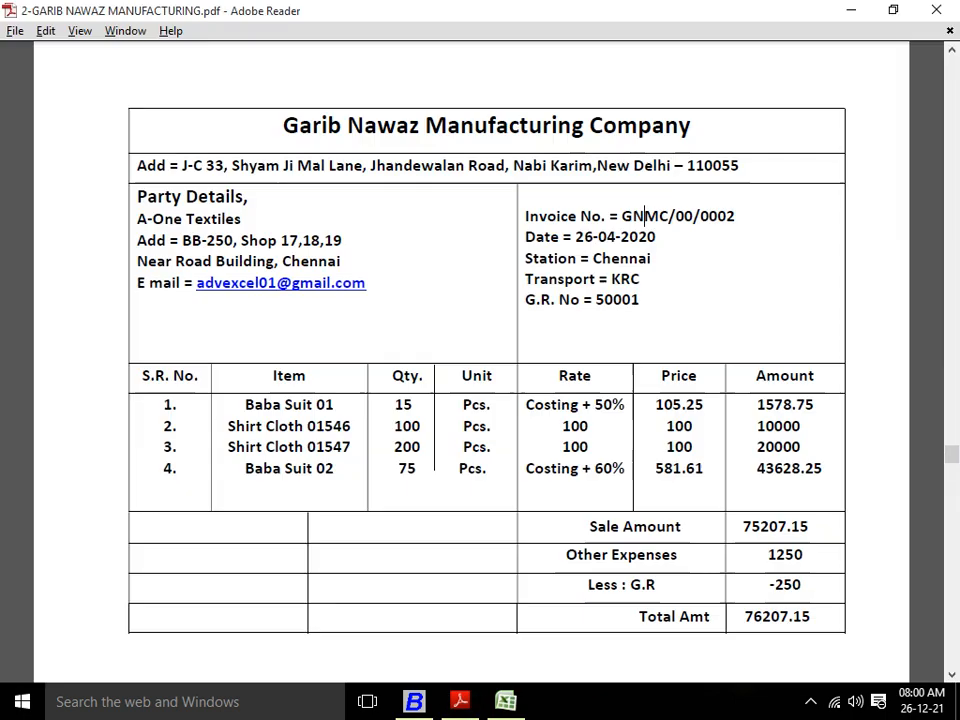
pyautogui.hotkey('alt', 'Tab')
pyautogui.press('Return')
# Enter SHIRT CLOTH 01547 as the third item with a quantity of 200, keeping the default unit
pyautogui.write('1547')
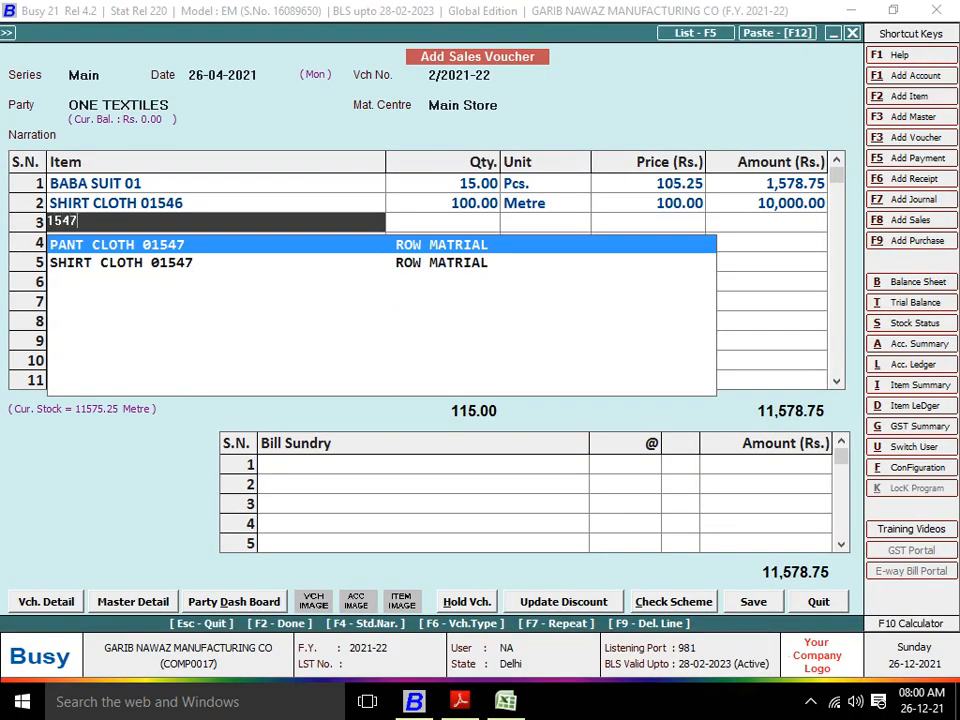
pyautogui.hotkey('alt', 'Tab')
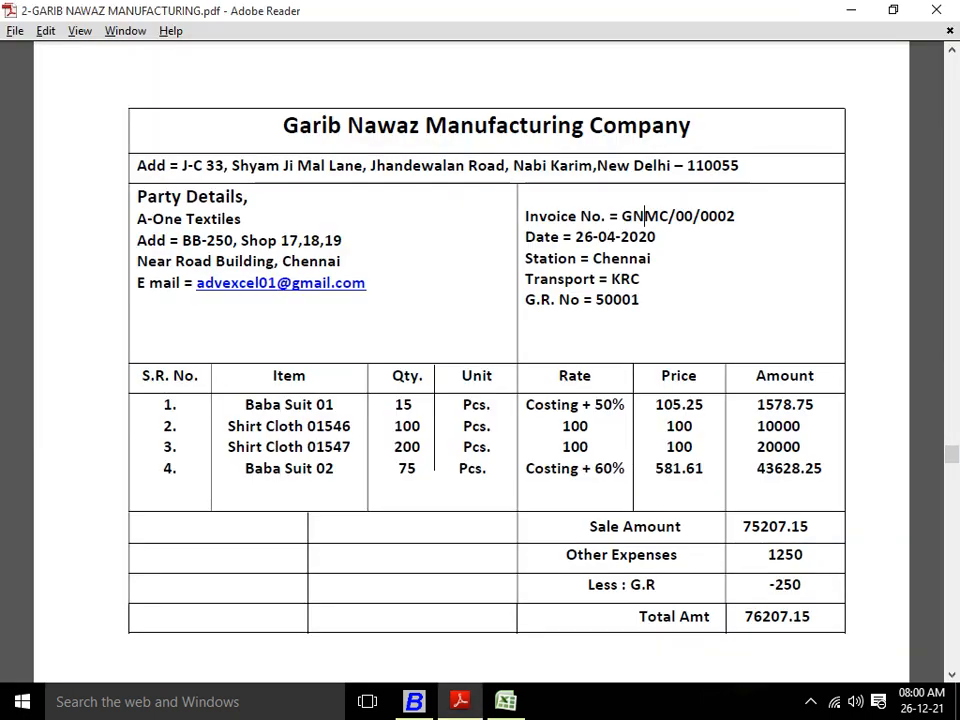
pyautogui.hotkey('alt', 'Tab')
pyautogui.press('Down')
pyautogui.hotkey('alt', 'Tab')
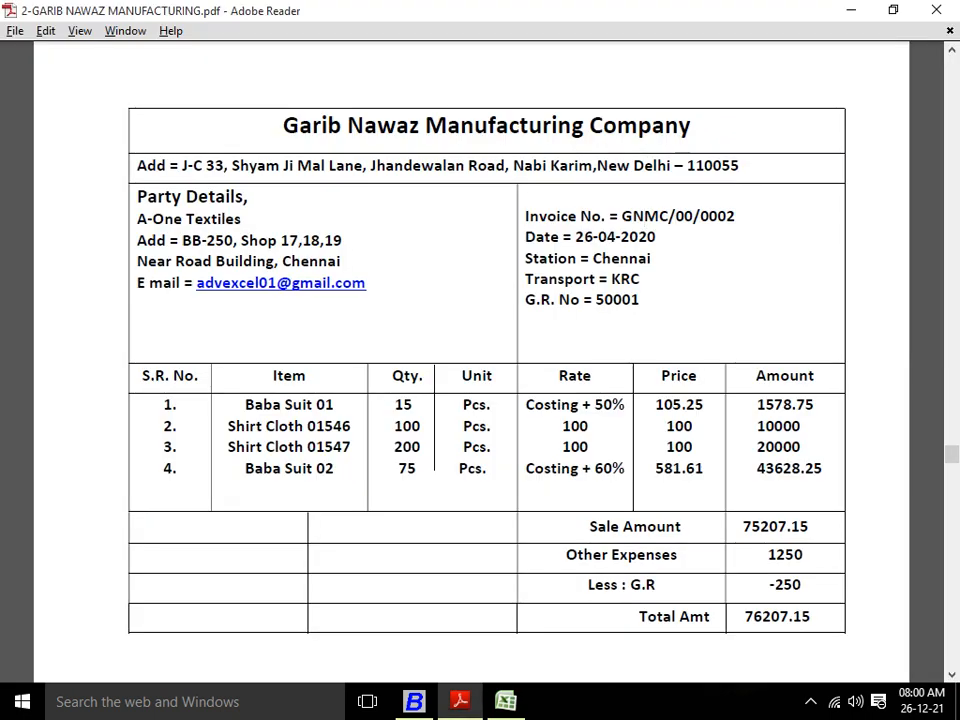
pyautogui.hotkey('alt', 'Tab')
pyautogui.press('Return')
pyautogui.write('200')
pyautogui.press('Return')
pyautogui.press('Return')
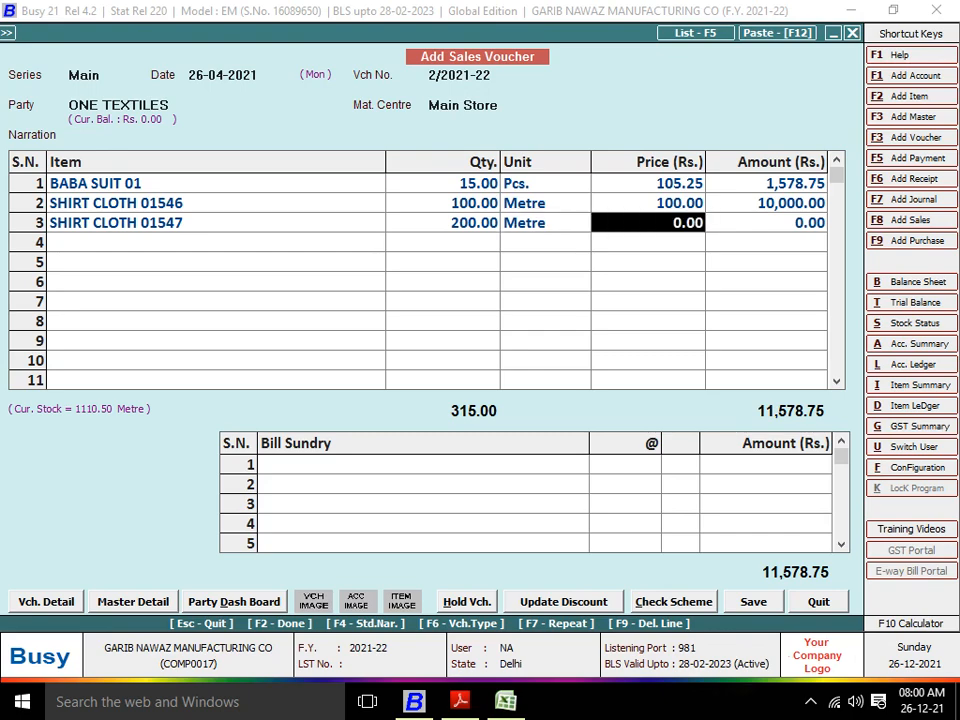
# Set the price of SHIRT CLOTH 01547 to 100 and complete the row
pyautogui.hotkey('alt', 'Tab')
pyautogui.hotkey('alt', 'Tab')
pyautogui.write('100')
pyautogui.press('Return')
pyautogui.press('Return')
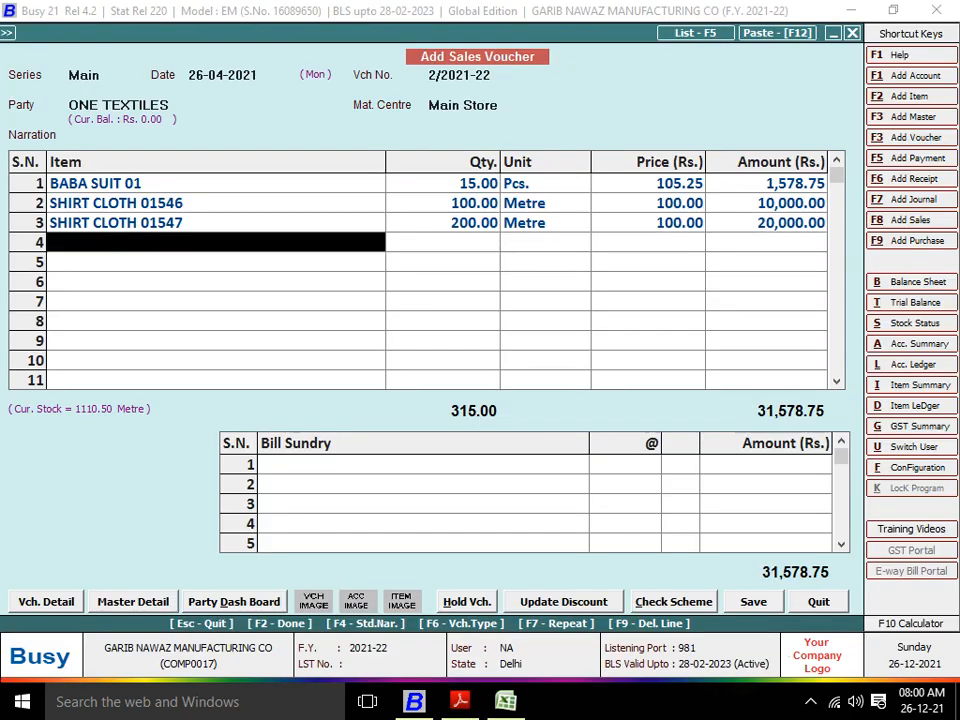
# Enter BABA SUIT 02 as the fourth item with a quantity of 75, keeping the default unit
pyautogui.hotkey('alt', 'Tab')
pyautogui.hotkey('alt', 'Tab')
pyautogui.write('bAB')
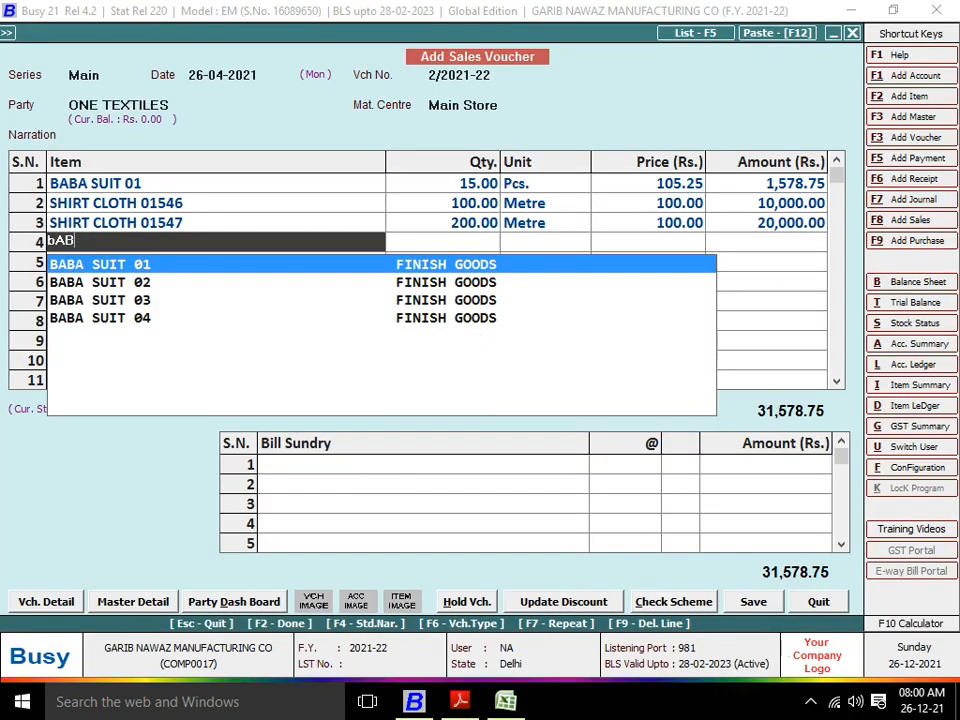
pyautogui.press('Down')
pyautogui.press('Down')
pyautogui.press('Up')
pyautogui.press('Return')
pyautogui.hotkey('alt', 'Tab')
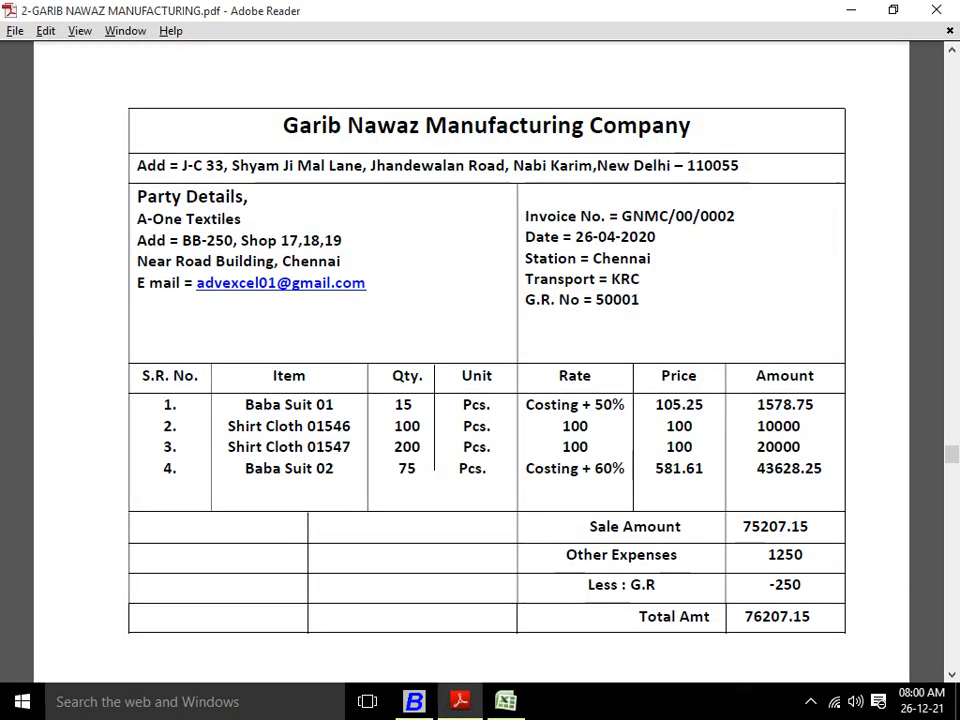
pyautogui.hotkey('alt', 'Tab')
pyautogui.write('75')
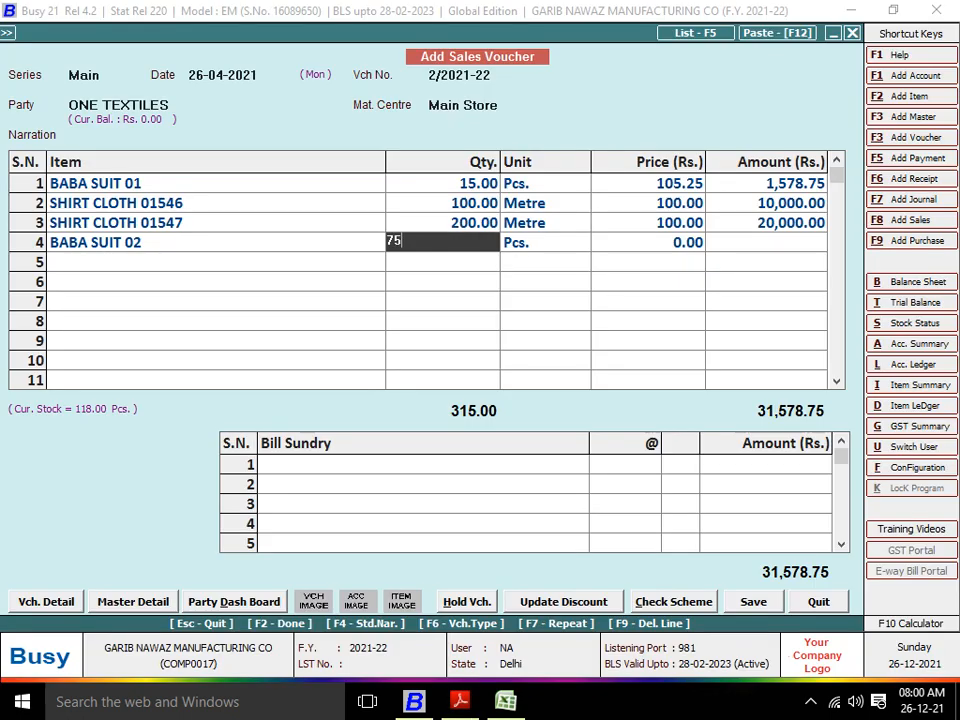
pyautogui.press('Return')
pyautogui.press('Return')
# Set the price of BABA SUIT 02 to 581.61 and finish the item list, moving on to the bill sundries
pyautogui.hotkey('alt', 'Tab')
pyautogui.hotkey('alt', 'Tab')
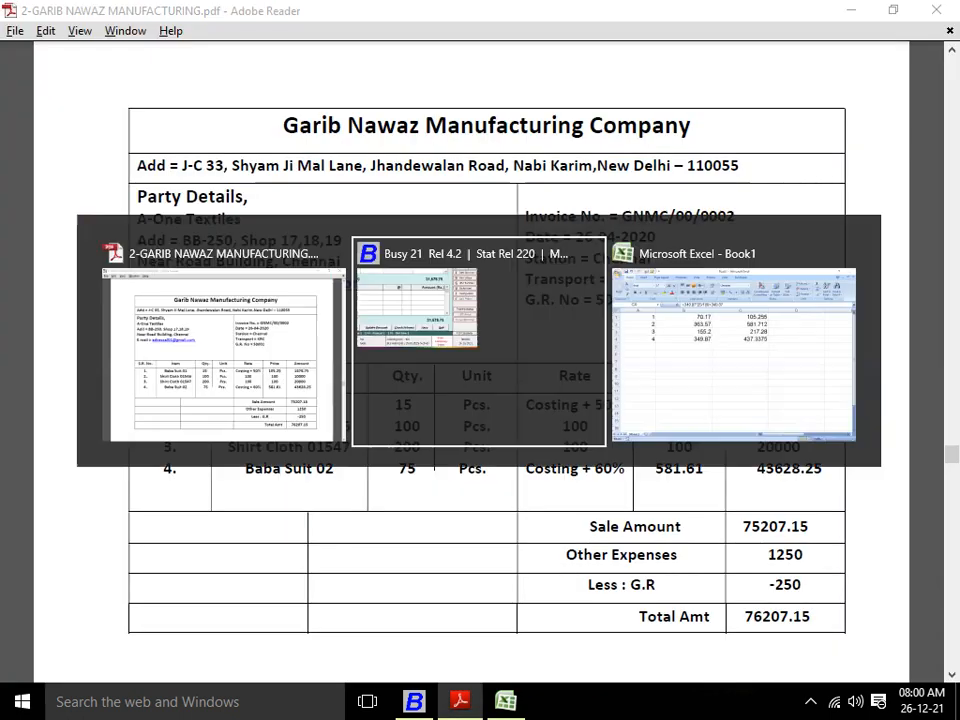
pyautogui.write('581.61')
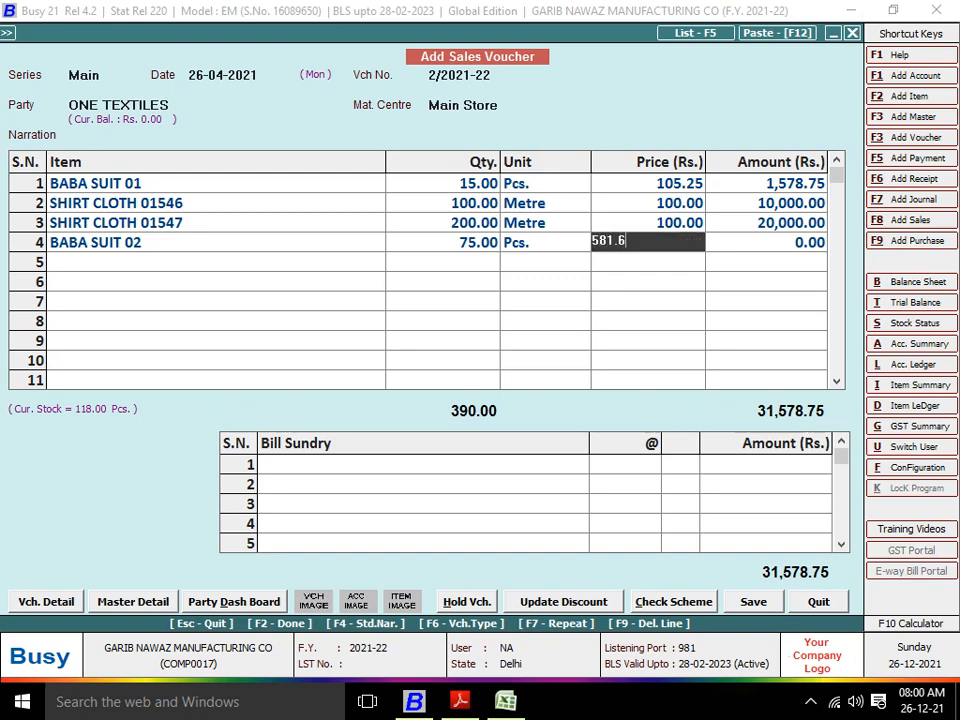
pyautogui.press('Return')
pyautogui.press('Return')
pyautogui.hotkey('alt', 'Tab')
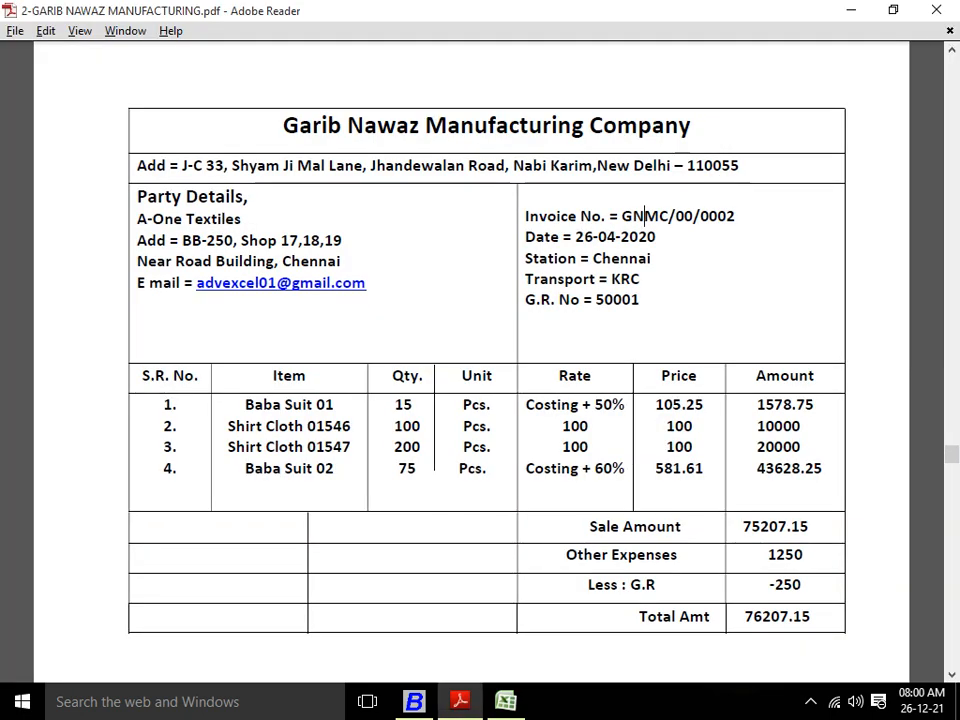
pyautogui.hotkey('alt', 'Tab')
pyautogui.press('Return')
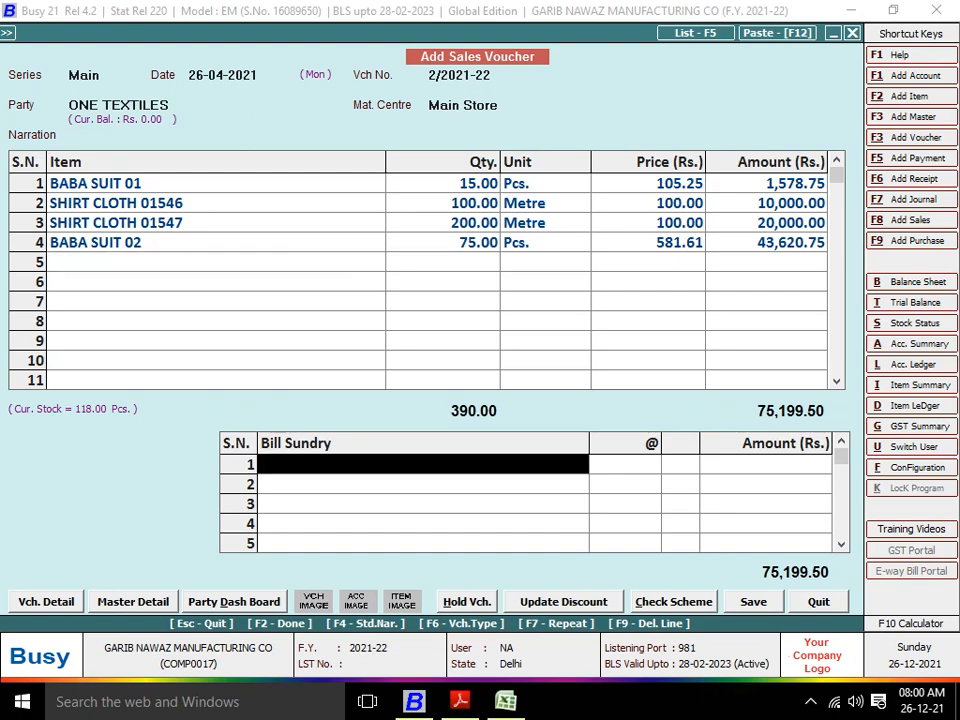
# Add the OTHER CHARGES bill sundry with an amount of 1250 for the invoice's other expenses
pyautogui.hotkey('alt', 'Tab')
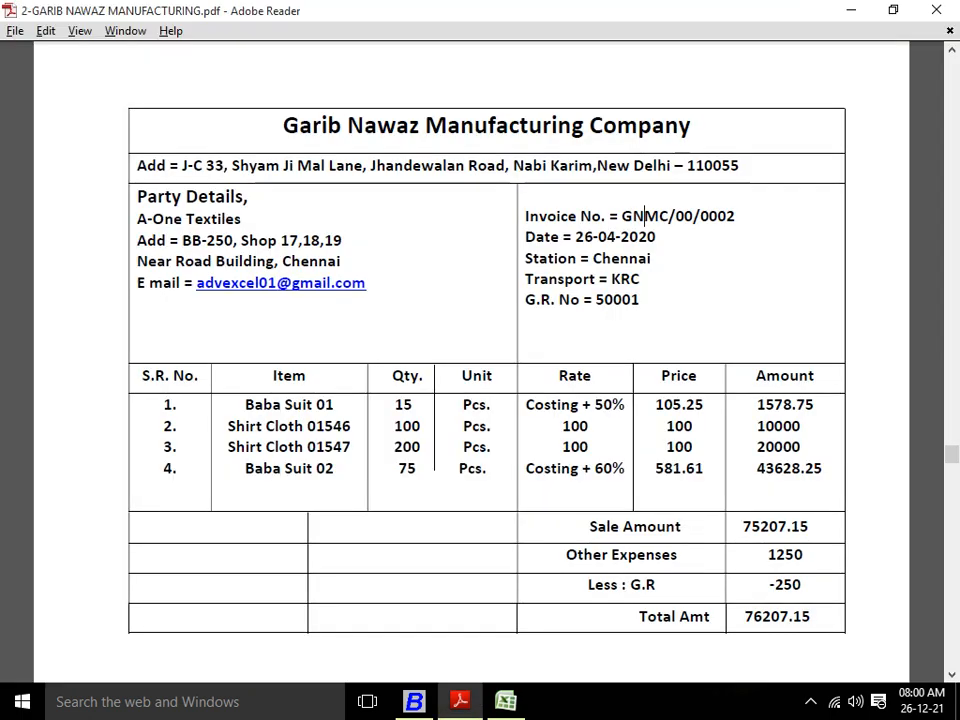
pyautogui.hotkey('alt', 'Tab')
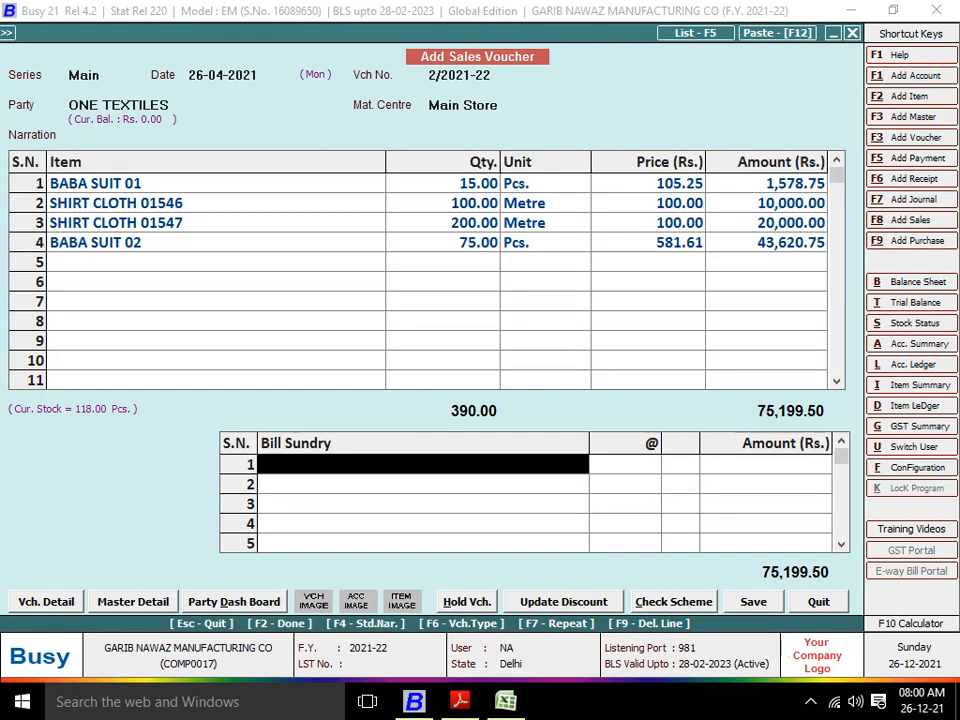
pyautogui.write('oTHER')
pyautogui.press('Return')
pyautogui.write('1250')
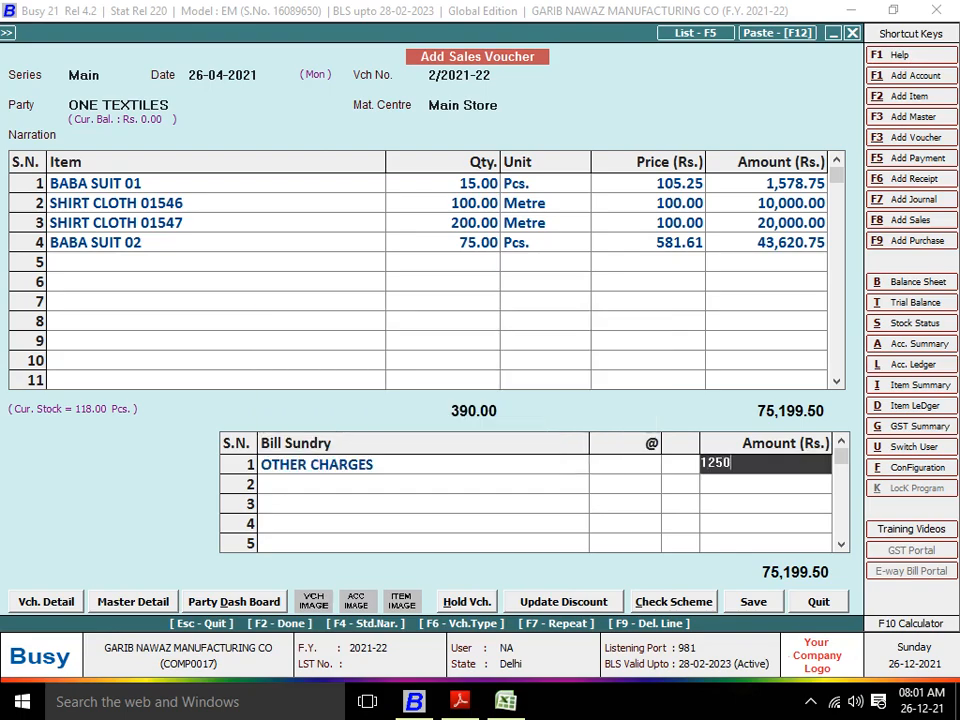
pyautogui.press('Return')
# Add the Discount bill sundry with no percentage and an amount of 250 for the invoice's G.R deduction
pyautogui.hotkey('alt', 'Tab')
pyautogui.hotkey('alt', 'Tab')
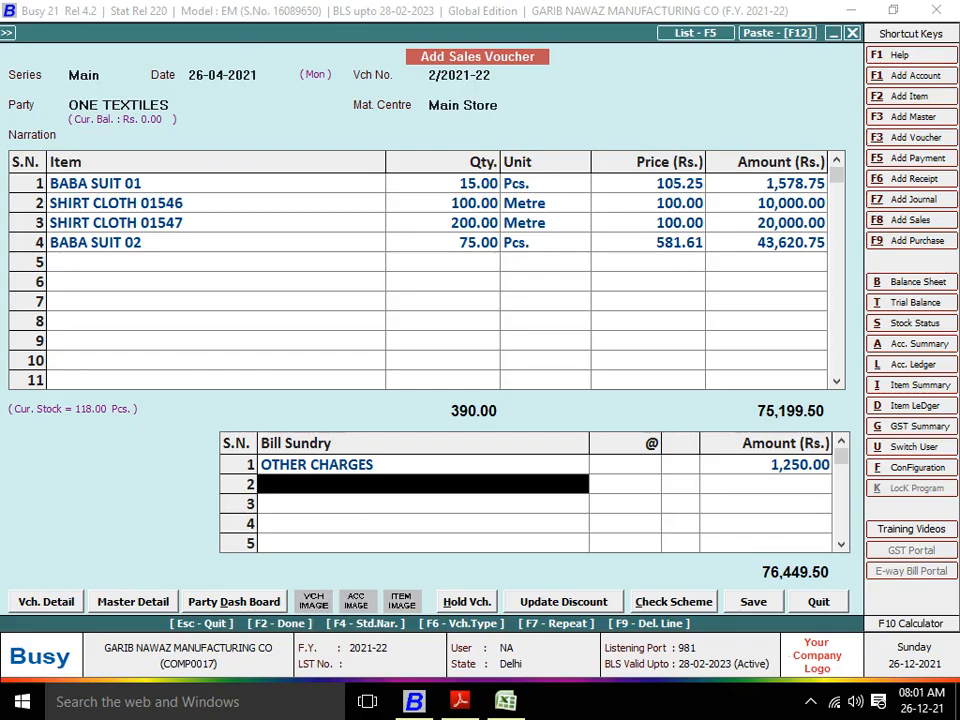
pyautogui.write('dis')
pyautogui.press('Return')
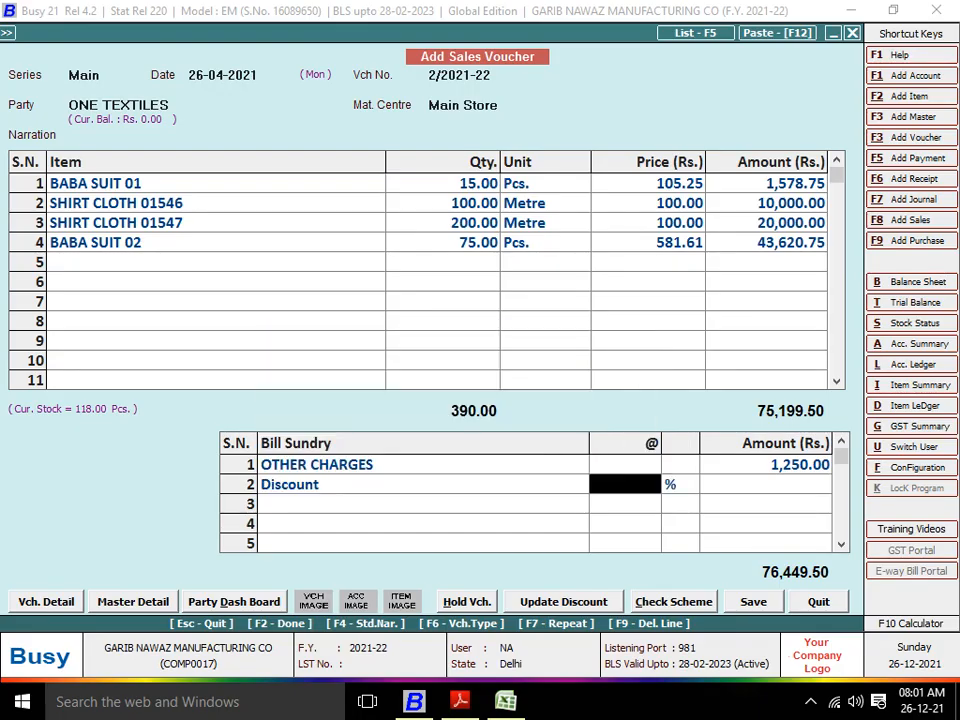
pyautogui.press('Return')
pyautogui.write('250')
pyautogui.press('Return')
# Compare the voucher's item amounts, bill sundries and total with the A-One Textiles invoice in the PDF
pyautogui.hotkey('alt', 'Tab')
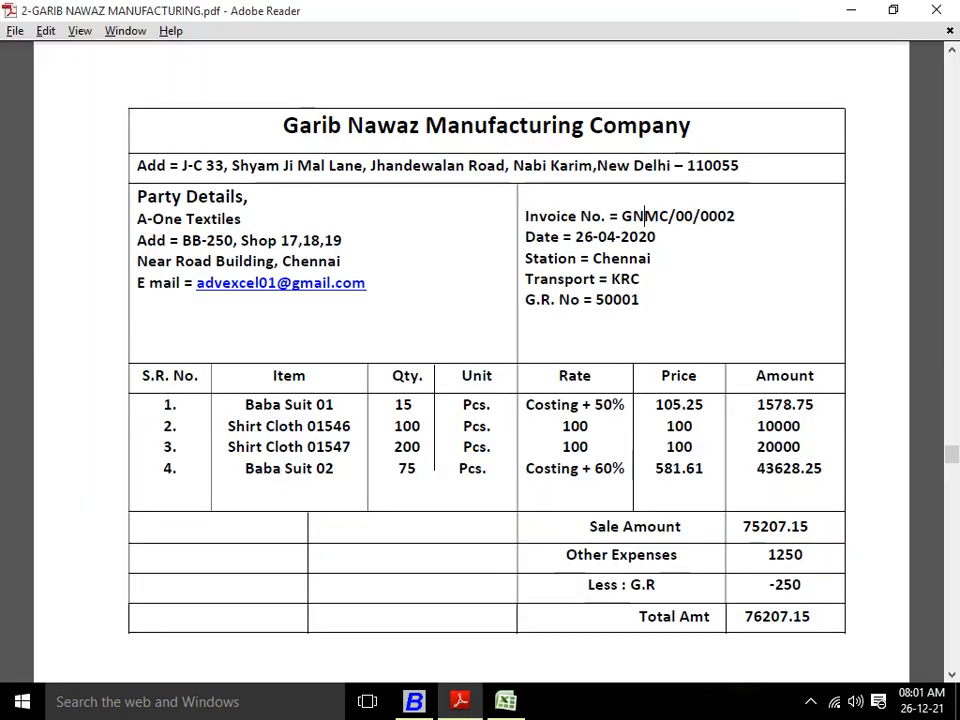
pyautogui.hotkey('alt', 'Tab')
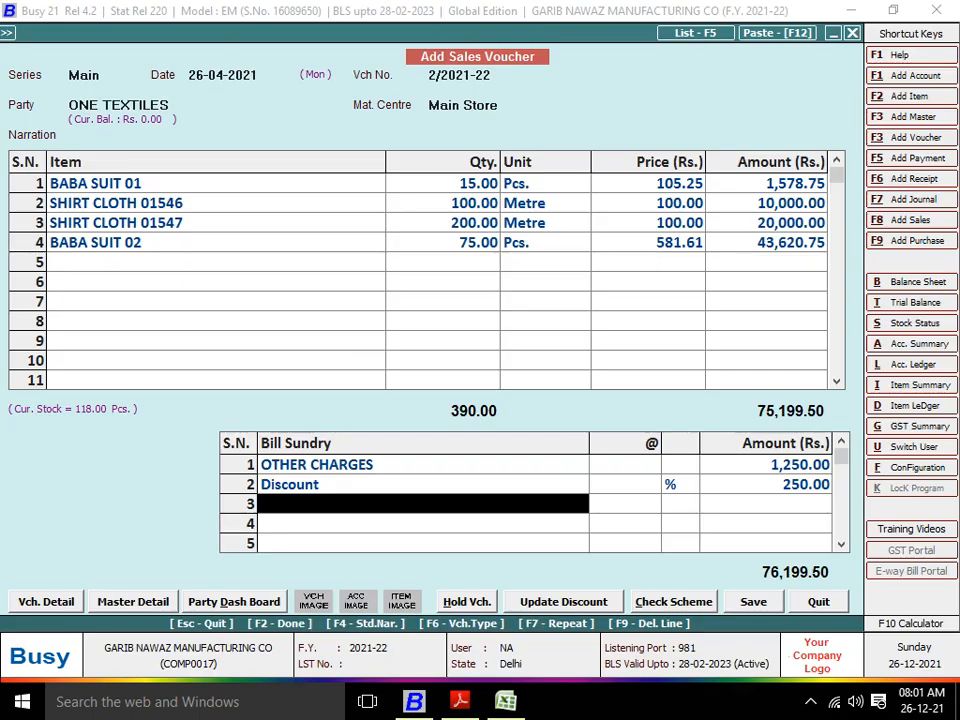
pyautogui.hotkey('alt', 'Tab')
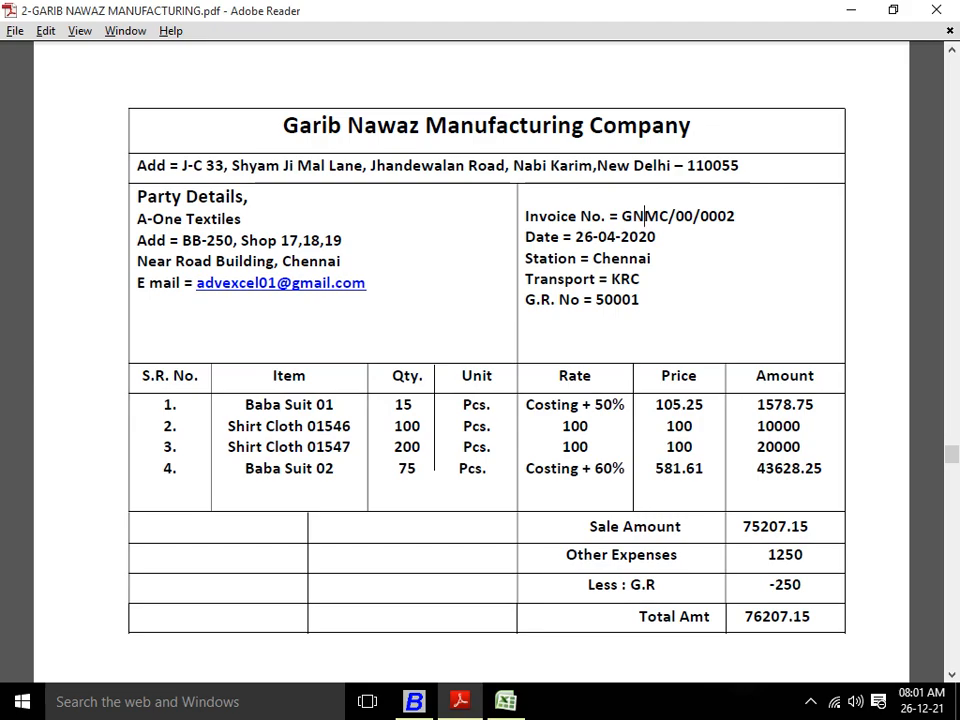
pyautogui.hotkey('alt', 'Tab')
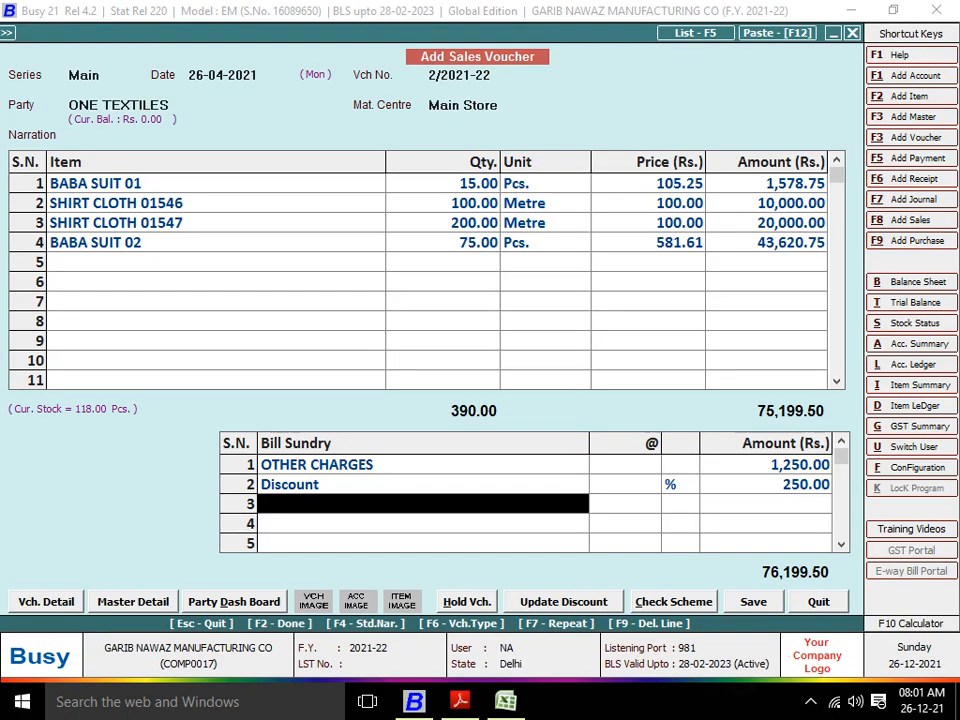
pyautogui.hotkey('alt', 'Tab')
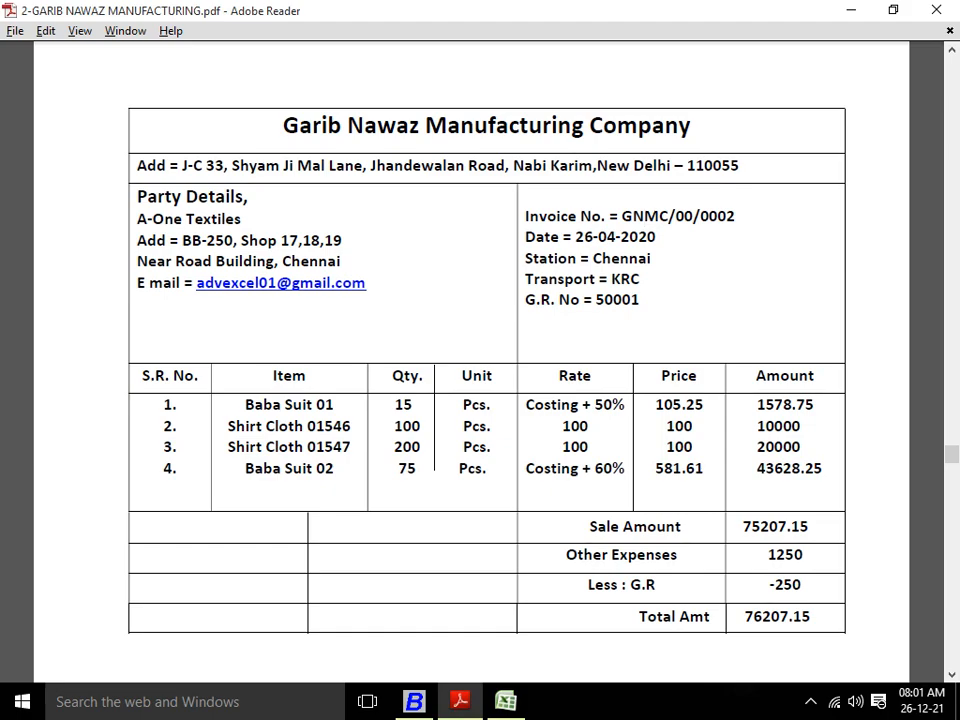
pyautogui.hotkey('alt', 'Tab')
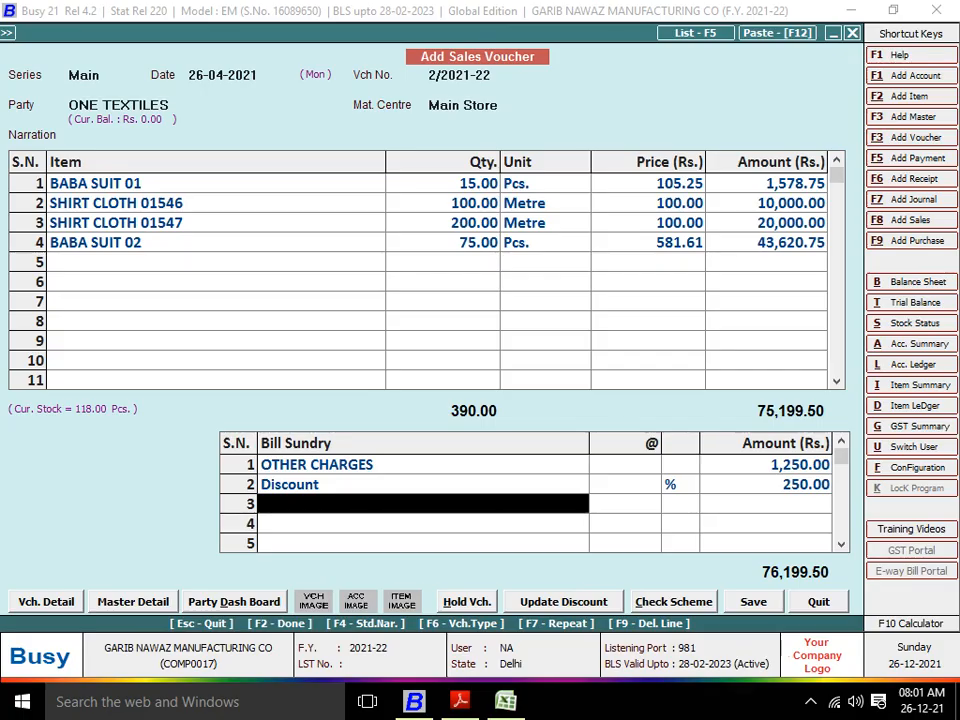
pyautogui.hotkey('alt', 'Tab')
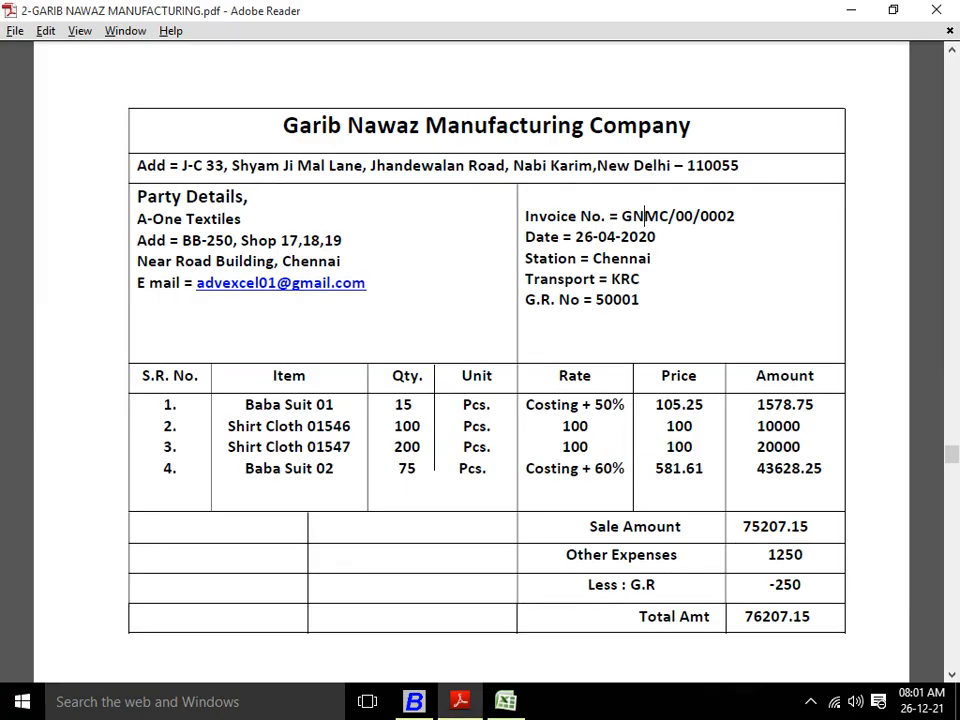
pyautogui.hotkey('alt', 'Tab')
pyautogui.hotkey('alt', 'Tab')
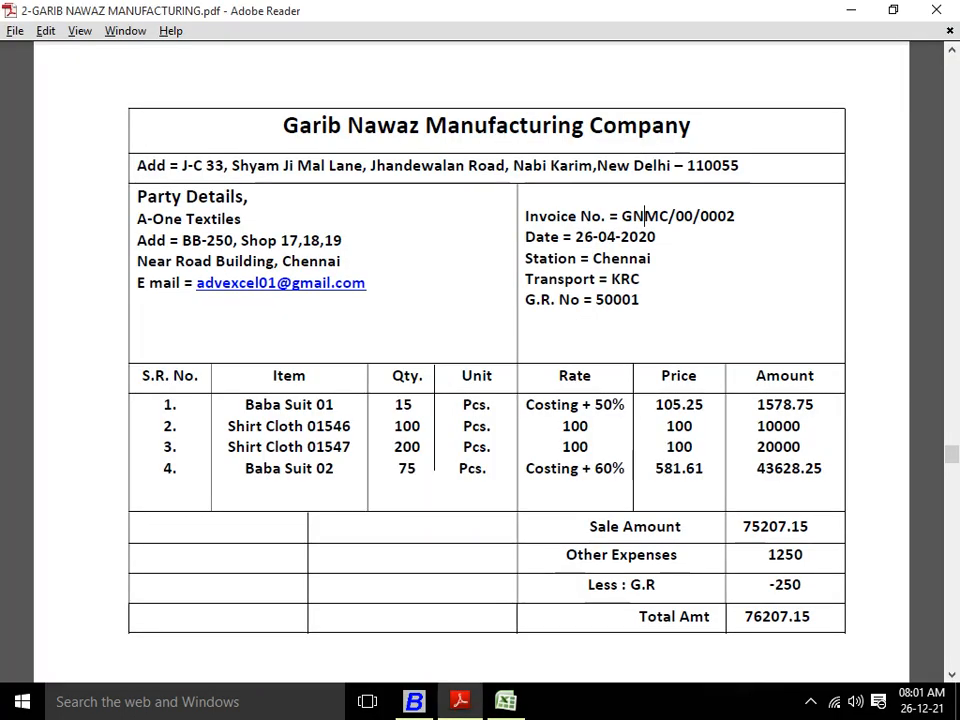
# Switch to the Excel workbook and check the cost values and markup formulas for Baba Suit 01 and 02 against the PDF prices
pyautogui.hotkey('alt', 'Tab')
pyautogui.press('Tab')
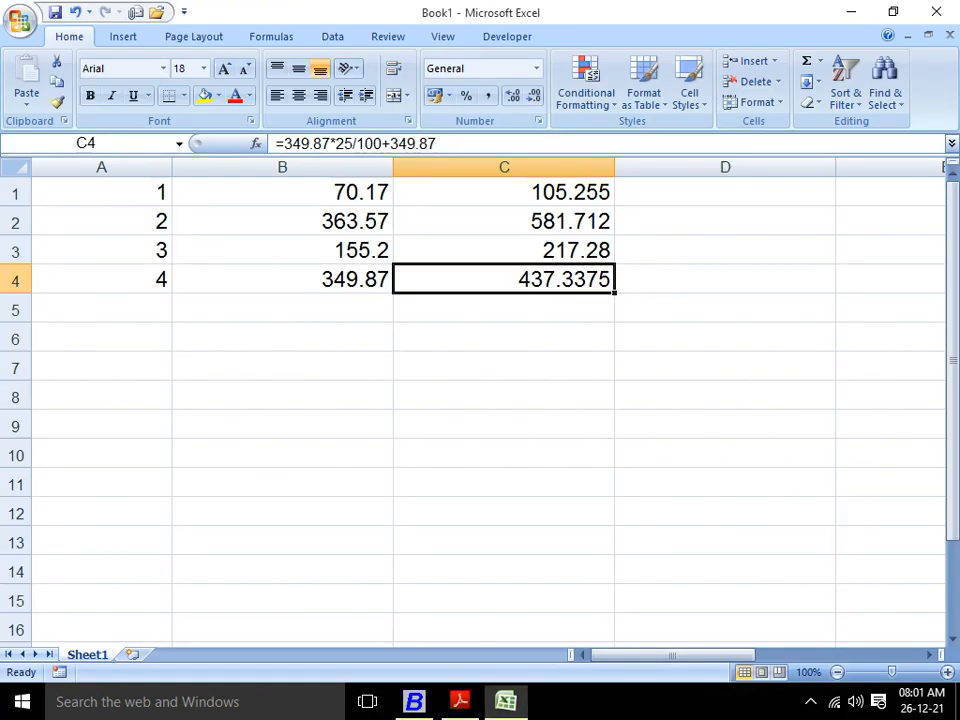
pyautogui.click(282, 192)
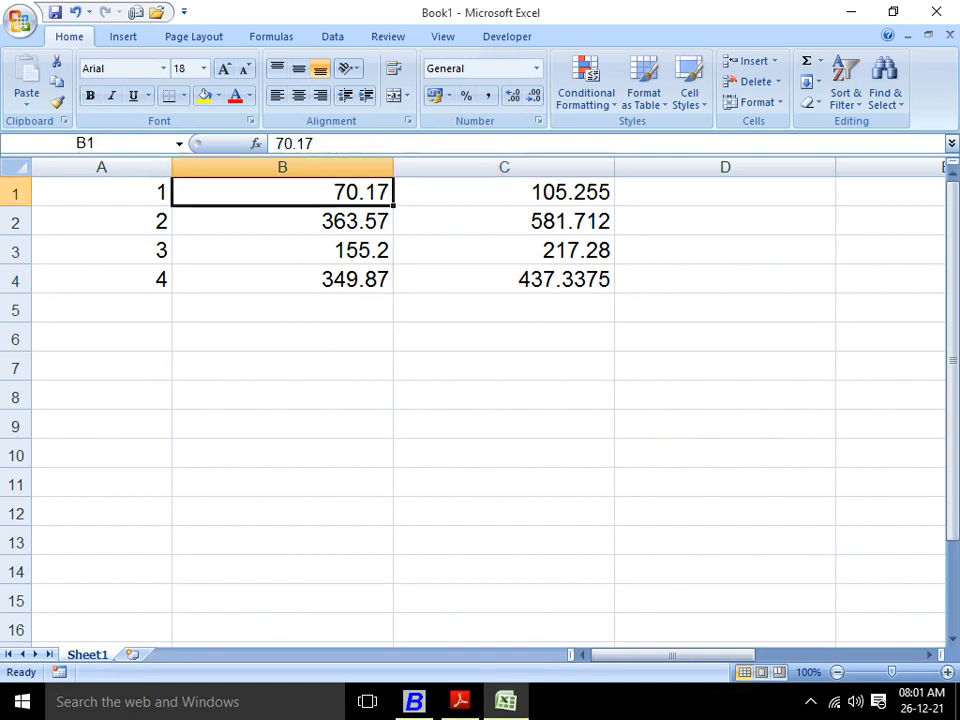
pyautogui.click(504, 192)
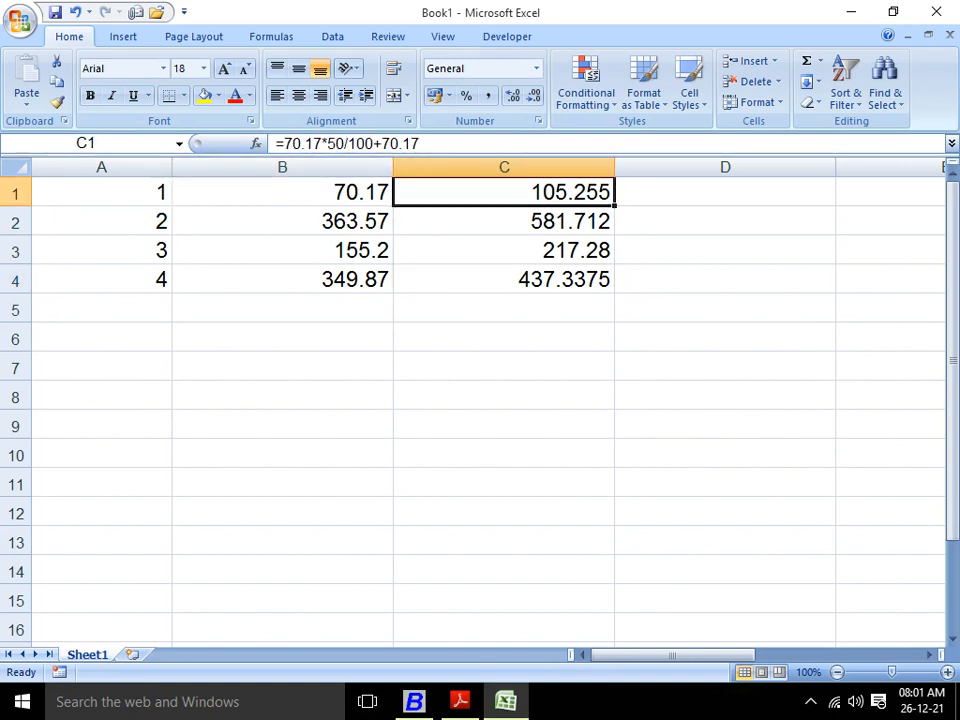
pyautogui.click(282, 279)
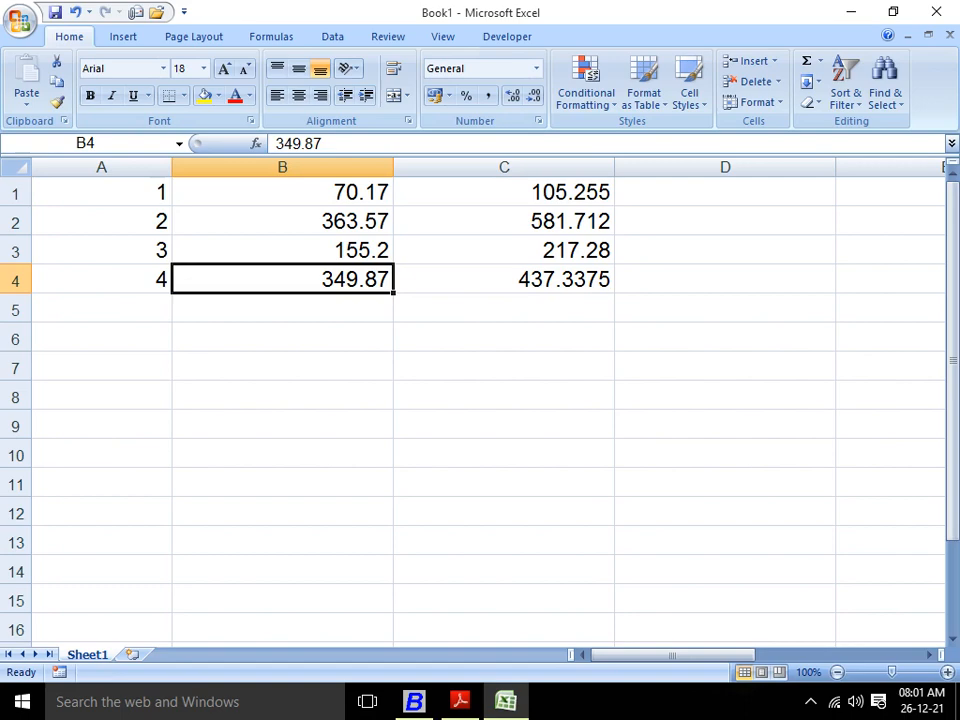
pyautogui.click(282, 221)
pyautogui.click(504, 221)
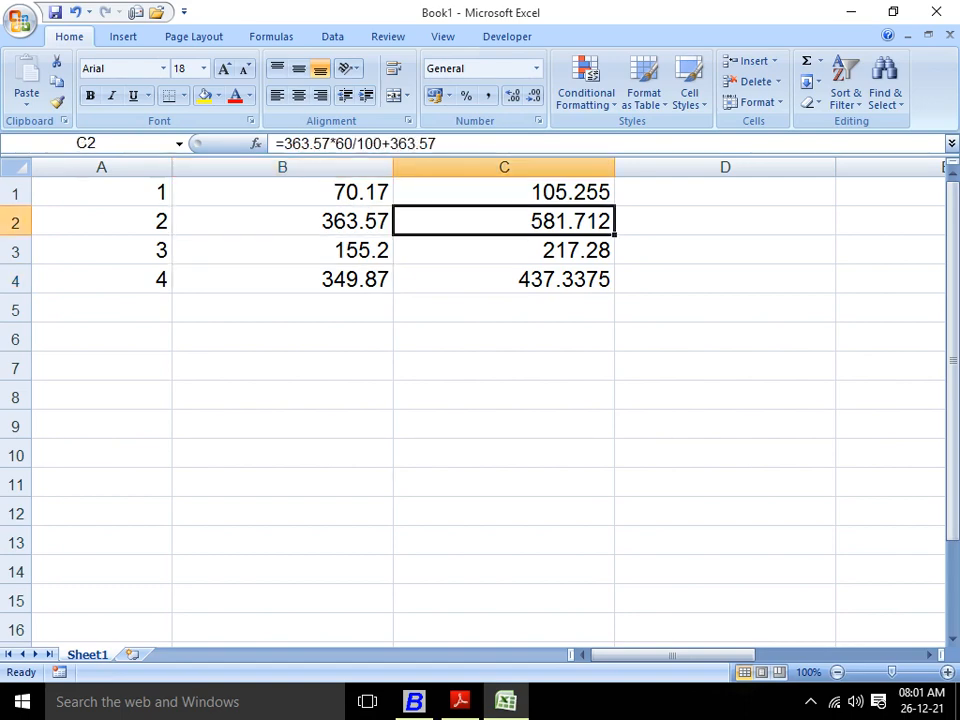
pyautogui.hotkey('alt', 'Tab')
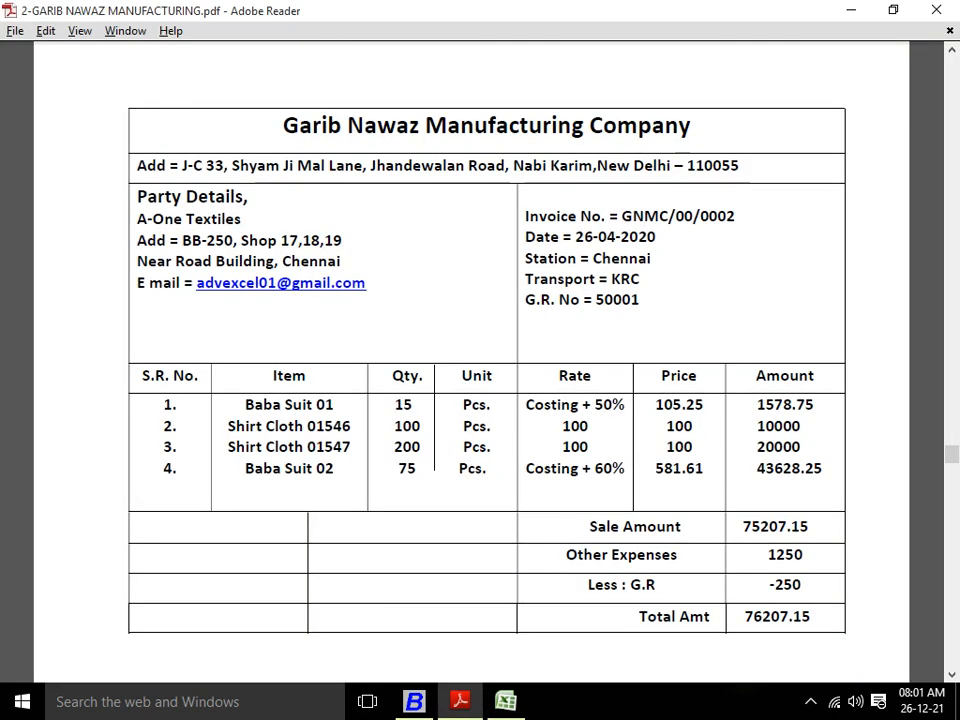
pyautogui.hotkey('alt', 'Tab')
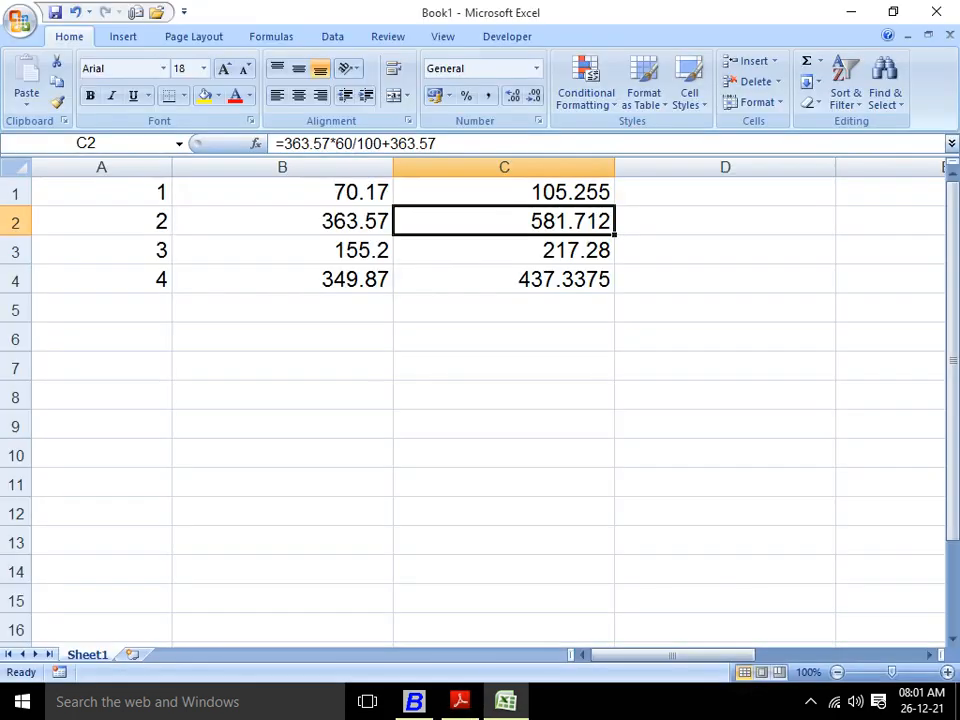
# Return to Busy and save the ONE TEXTILES sales voucher with the default new bill reference, declining to print the invoice
pyautogui.hotkey('alt', 'Tab')
pyautogui.press('Tab')
pyautogui.press('Return')
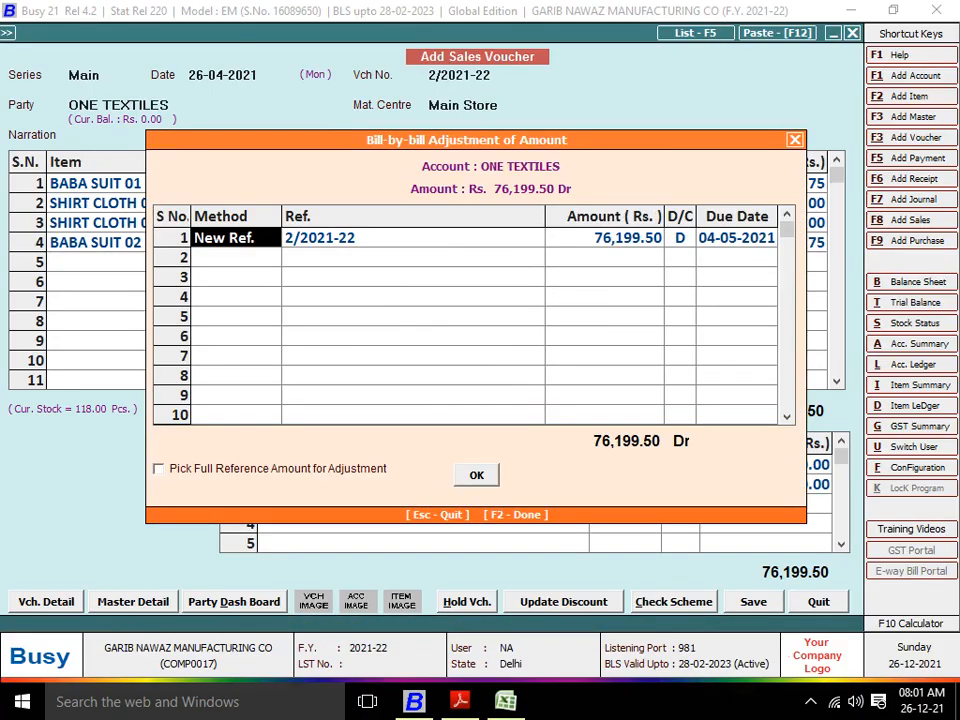
pyautogui.press('Return')
pyautogui.press('Return')
pyautogui.press('Return')
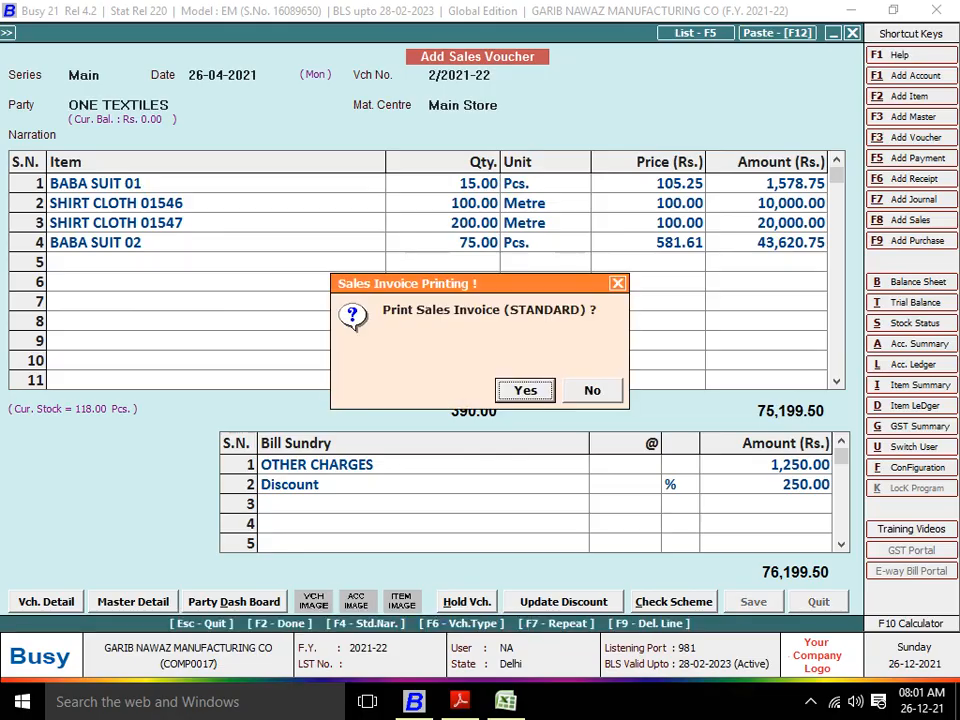
pyautogui.hotkey('alt', 'Tab')
pyautogui.hotkey('alt', 'Tab')
pyautogui.press('Right')
pyautogui.press('Return')
# Find the Venus Traders invoice in the PDF and start its sales voucher in the Main series, dated 28-04-2021
pyautogui.hotkey('alt', 'Tab')
pyautogui.hotkey('alt', 'Tab')
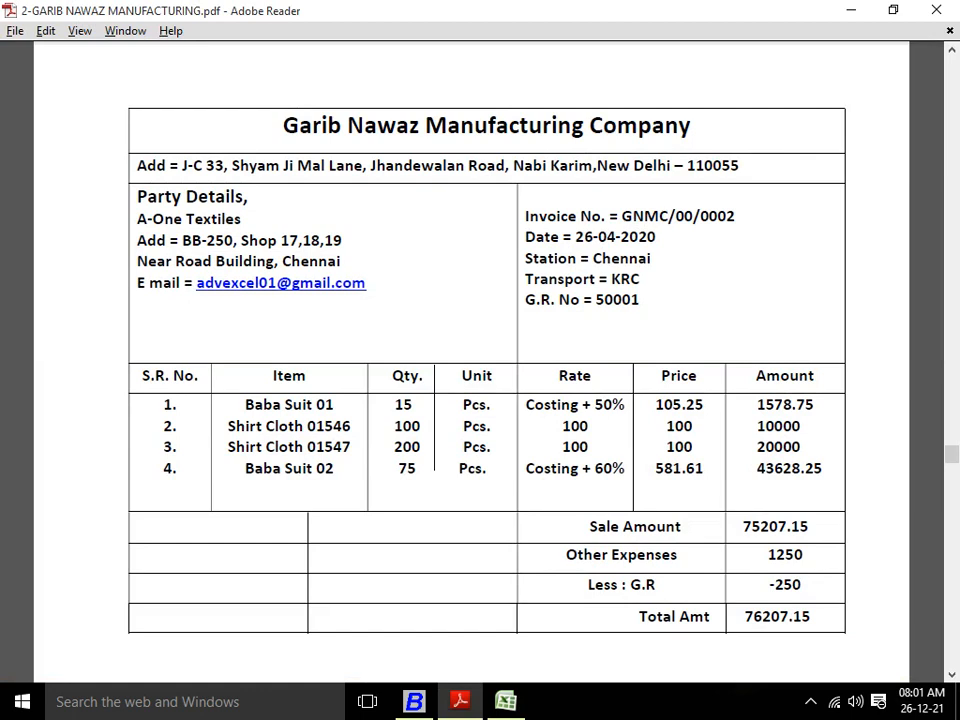
pyautogui.scroll(-10, 655, 585)
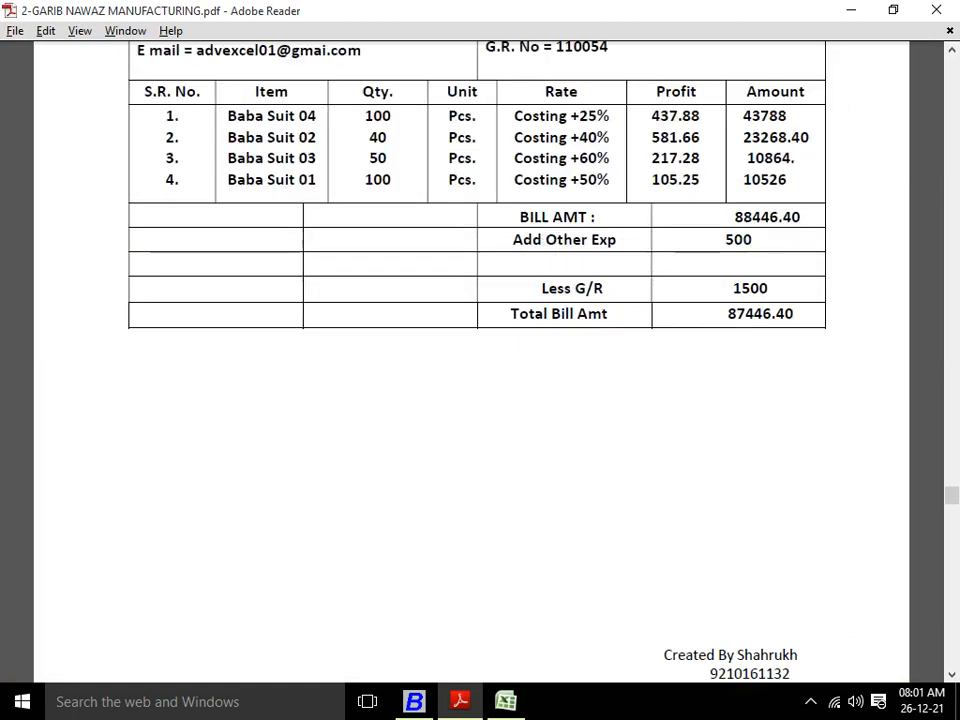
pyautogui.scroll(2, 655, 585)
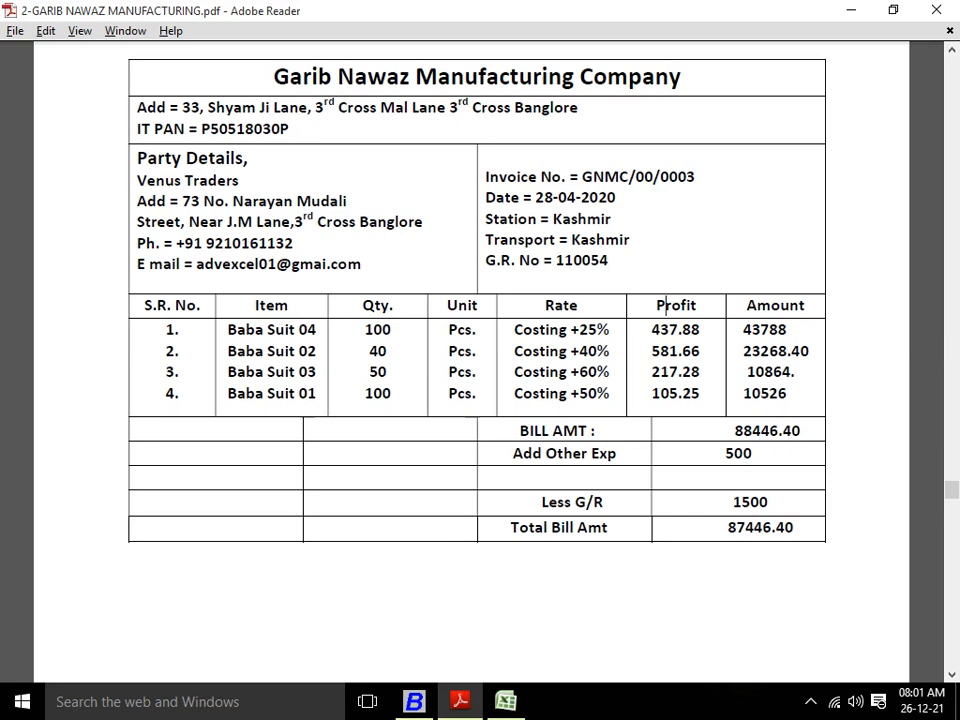
pyautogui.hotkey('alt', 'Tab')
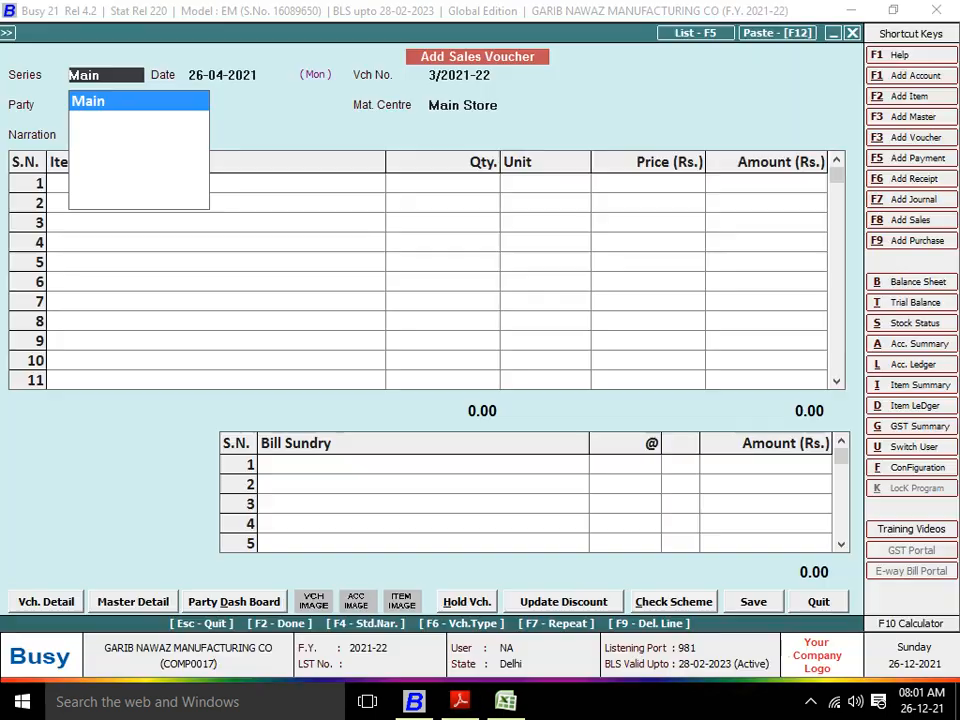
pyautogui.press('Return')
pyautogui.hotkey('alt', 'Tab')
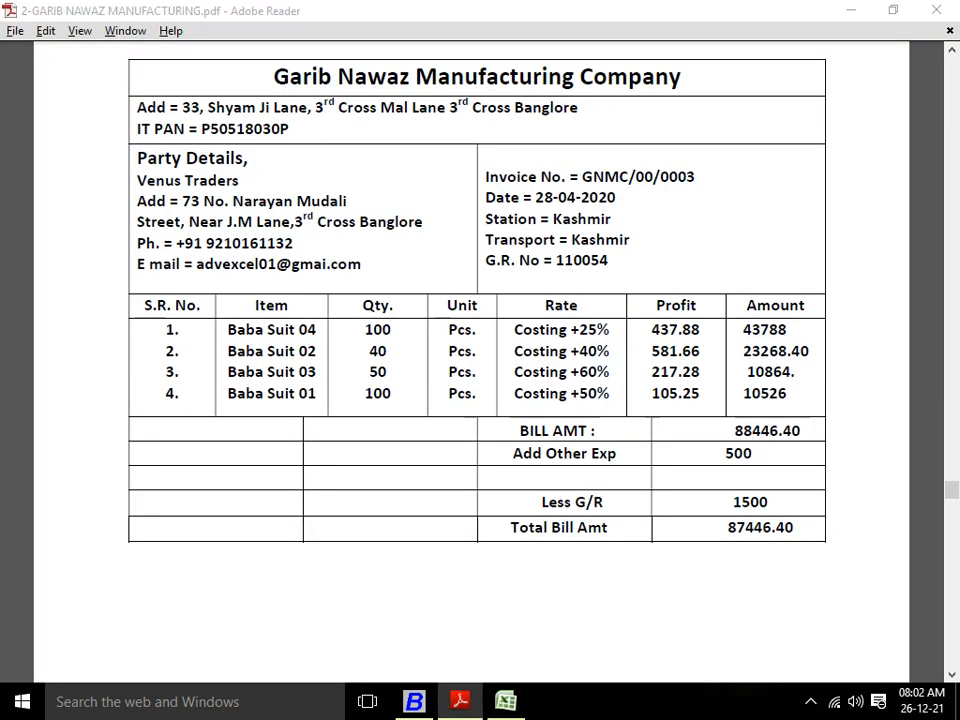
pyautogui.hotkey('alt', 'Tab')
pyautogui.write('28')
pyautogui.press('Return')
# Create a new party account named VENUS TRADERS in the Sundry Debtors group from the voucher's party field
pyautogui.write('V')
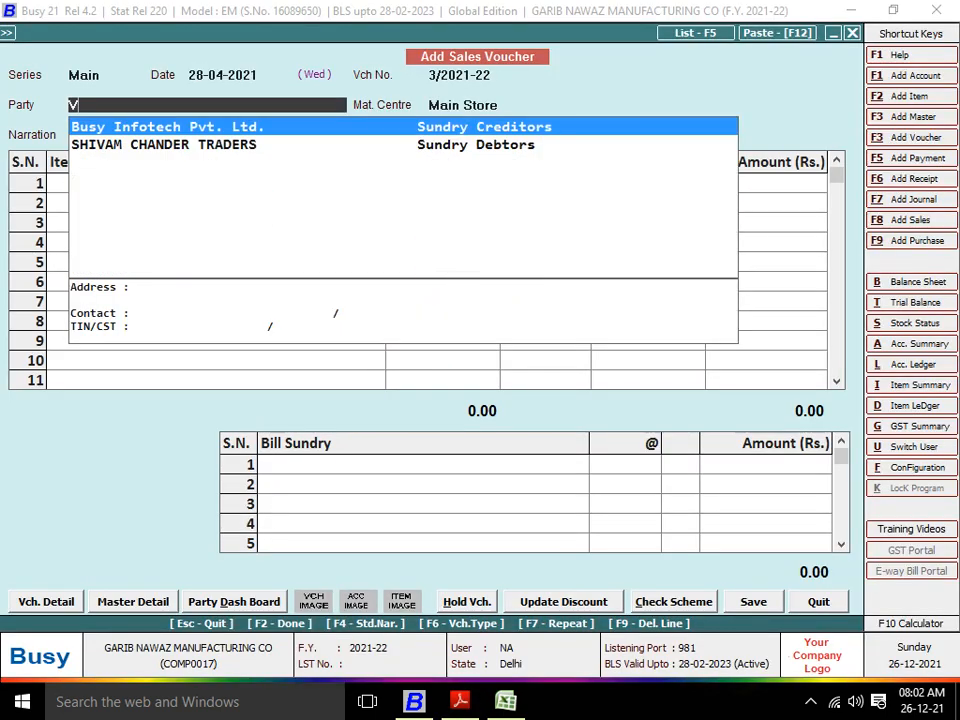
pyautogui.hotkey('alt', 'F1')
pyautogui.write('E')
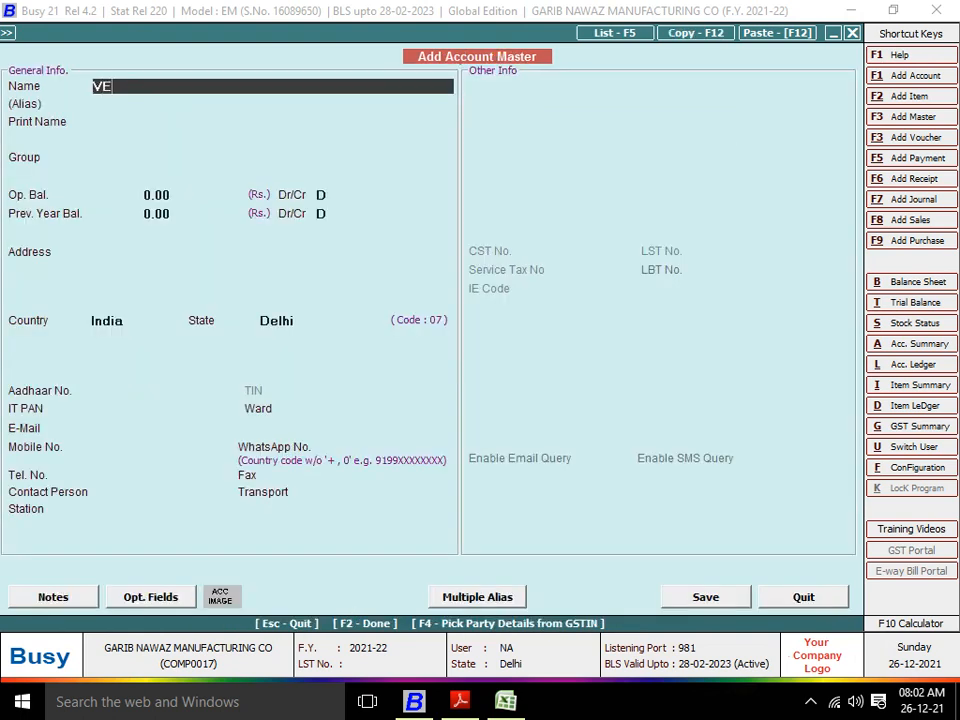
pyautogui.write('NUS TRADERS')
pyautogui.press('Return')
pyautogui.press('Return')
pyautogui.press('Return')
pyautogui.write('SUN')
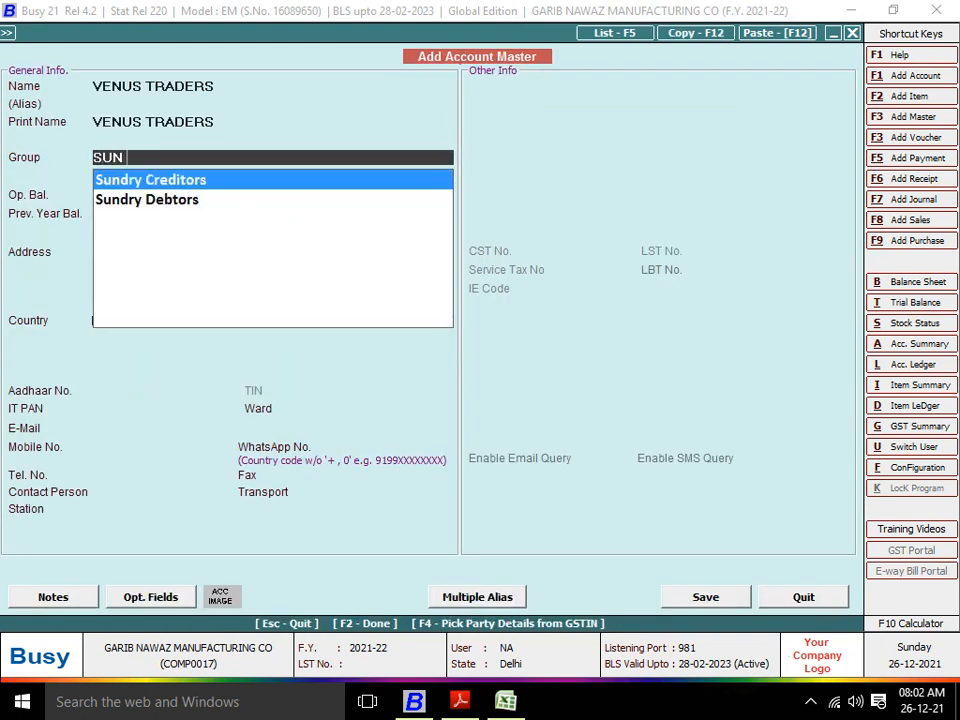
pyautogui.press('Down')
pyautogui.press('Return')
# Keep the zero opening balance and set VENUS TRADERS' credit days for sale to 8 and the receivable interest rate to 12
pyautogui.press('Return')
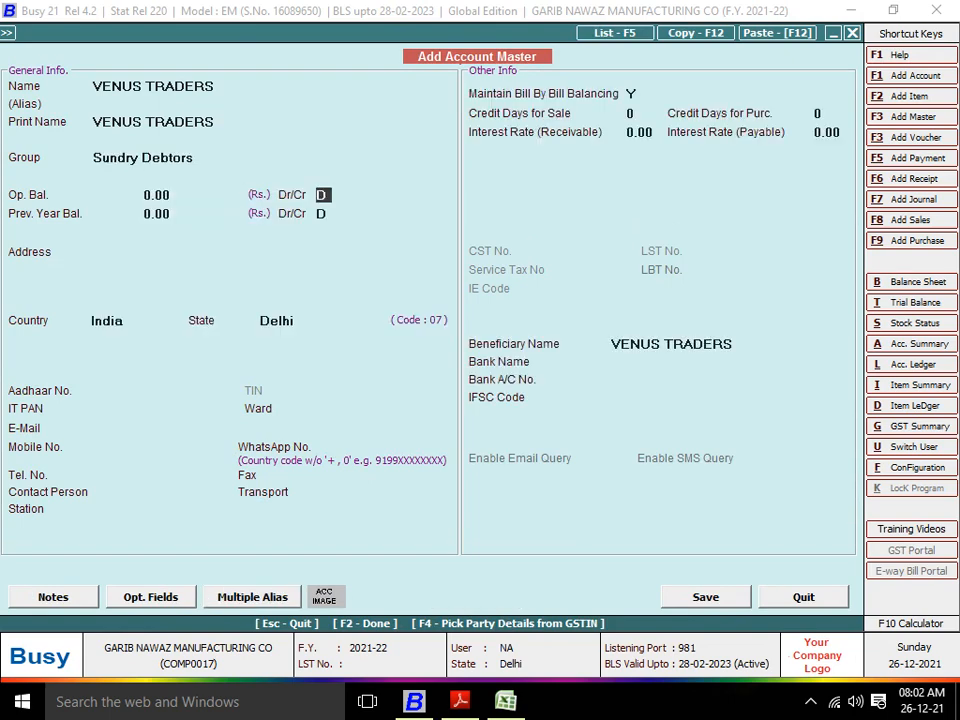
pyautogui.press('Return')
pyautogui.press('Return')
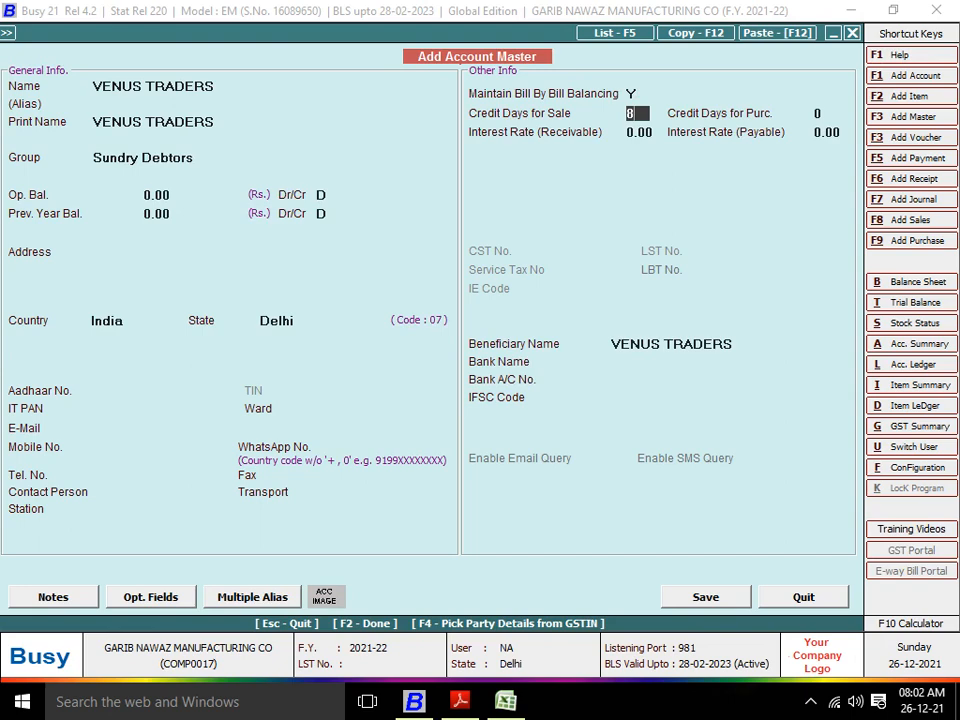
pyautogui.write('8')
pyautogui.press('Return')
pyautogui.press('Return')
pyautogui.write('12')
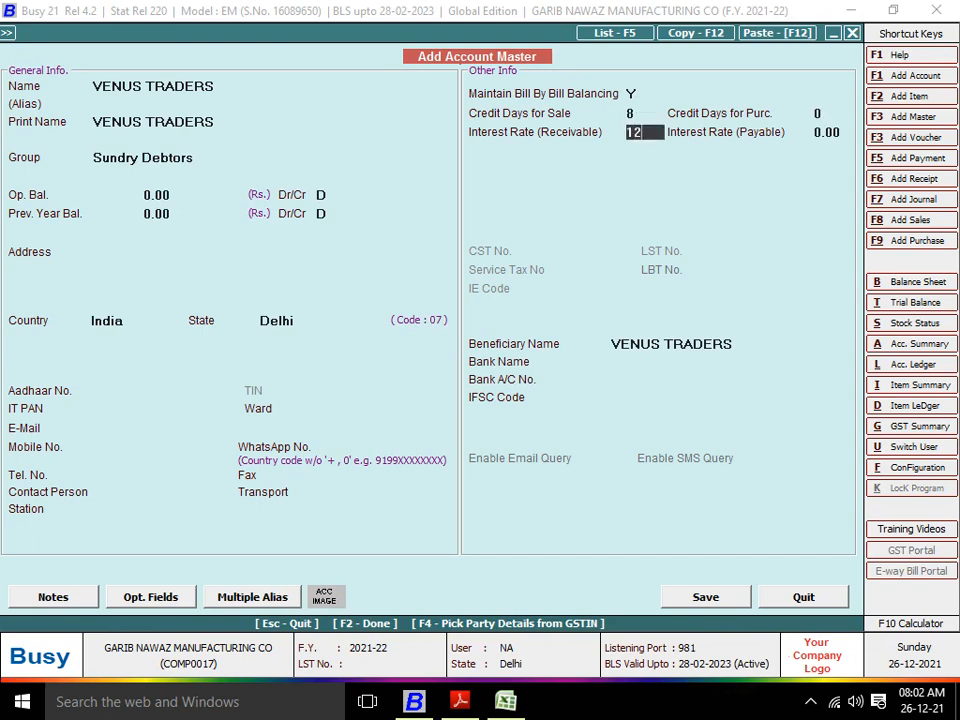
pyautogui.press('Return')
# Leave the bank details blank, save the VENUS TRADERS account and use it as the voucher's party, moving on to the item list
pyautogui.press('Return')
pyautogui.press('Return')
pyautogui.press('Return')
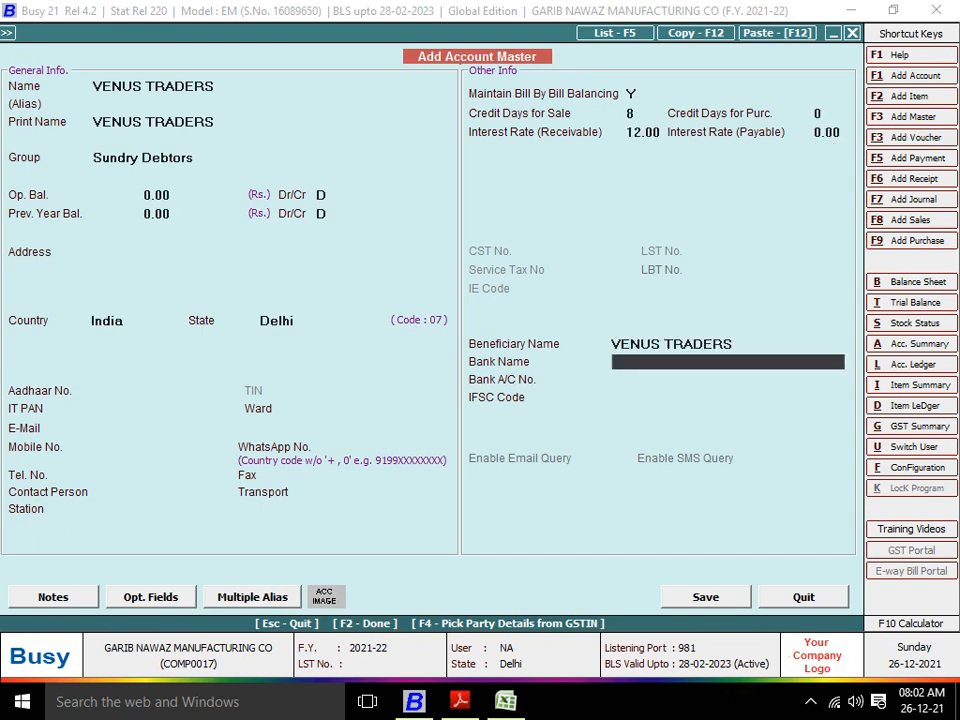
pyautogui.press('Return')
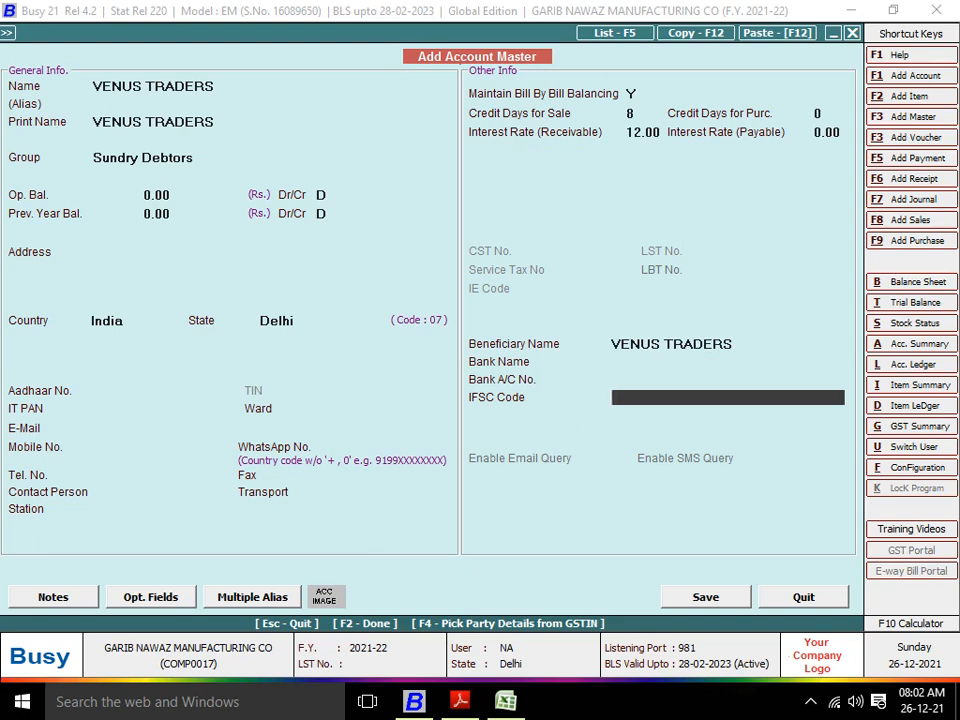
pyautogui.press('Return')
pyautogui.press('Return')
pyautogui.press('Return')
pyautogui.press('Return')
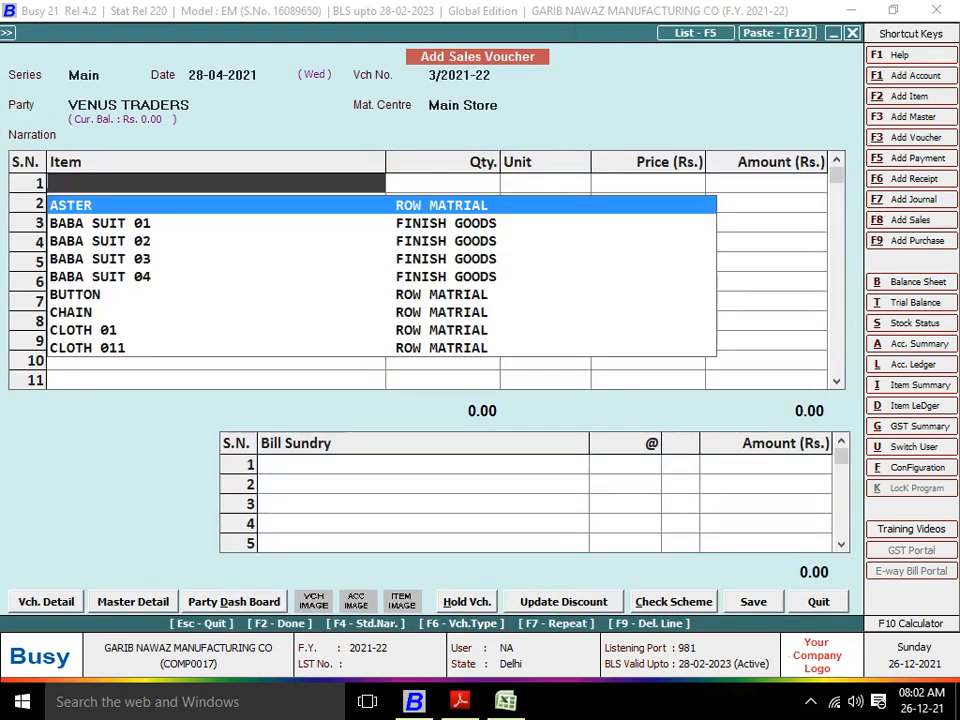
# Enter BABA SUIT 04 as the first item with a quantity of 100, as listed in the PDF invoice
pyautogui.hotkey('alt', 'Tab')
pyautogui.hotkey('alt', 'Tab')
pyautogui.hotkey('alt', 'Tab')
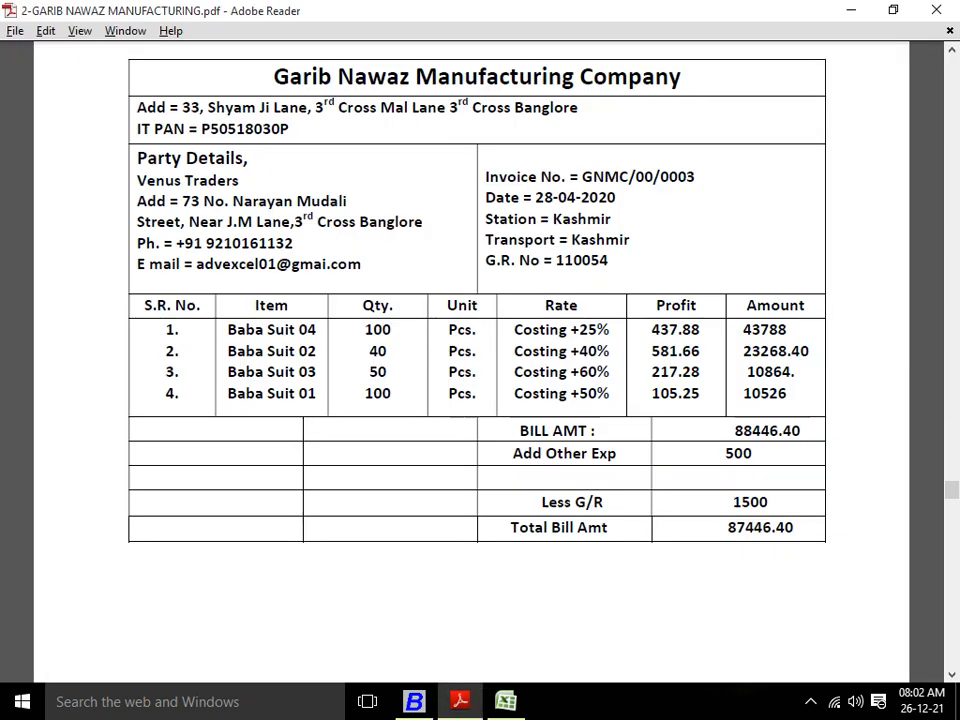
pyautogui.hotkey('alt', 'Tab')
pyautogui.write('BAB')
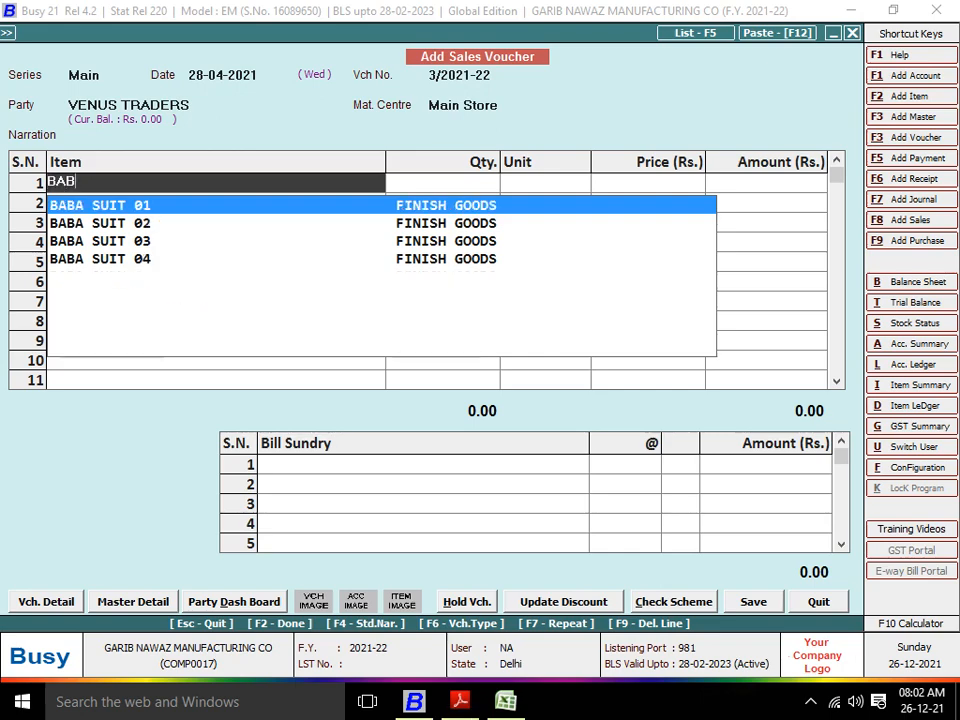
pyautogui.press('Down')
pyautogui.press('Down')
pyautogui.press('Down')
pyautogui.press('Return')
pyautogui.hotkey('alt', 'Tab')
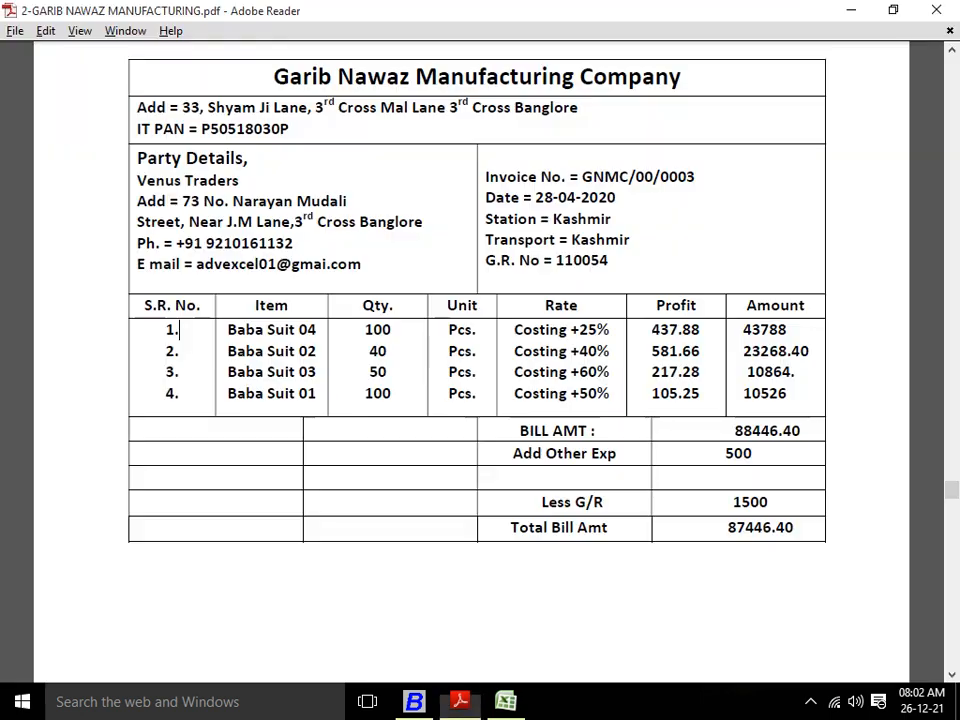
pyautogui.hotkey('alt', 'Tab')
pyautogui.write('100')
pyautogui.press('Return')
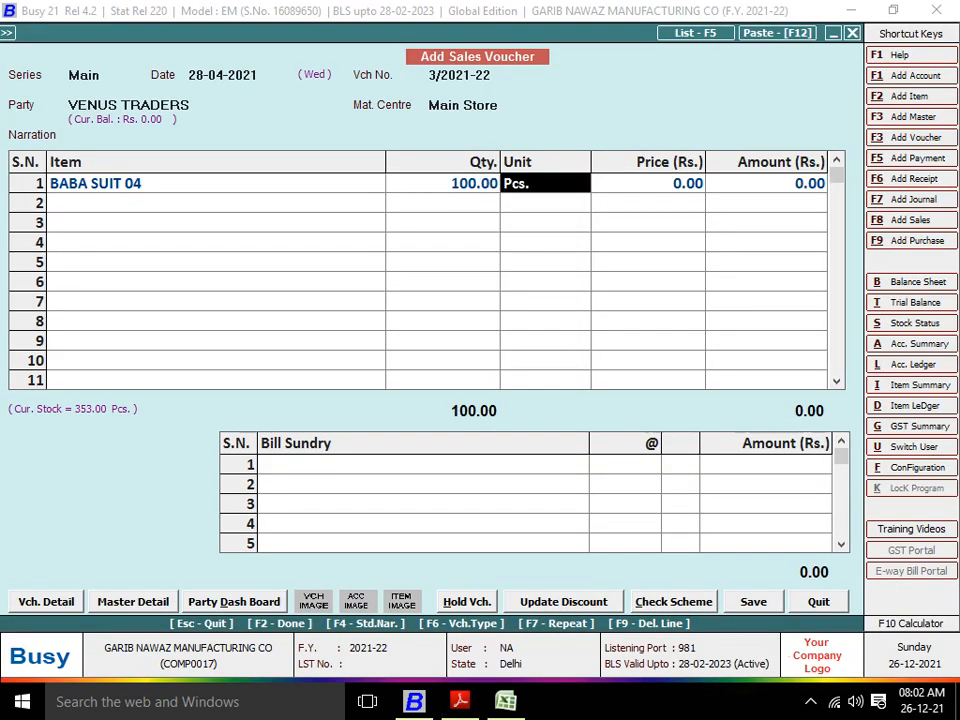
# Enter BABA SUIT 02 as the second item with a quantity of 40, as listed in the PDF invoice
pyautogui.press('Return')
pyautogui.hotkey('alt', 'Tab')
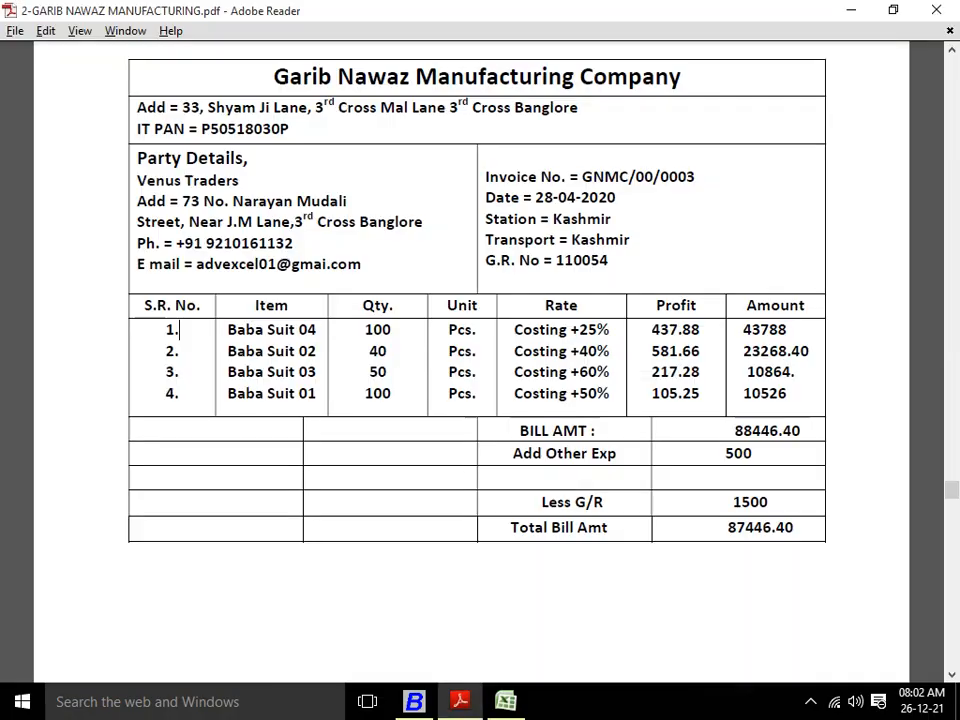
pyautogui.hotkey('alt', 'Tab')
pyautogui.write('BAB')
pyautogui.press('Down')
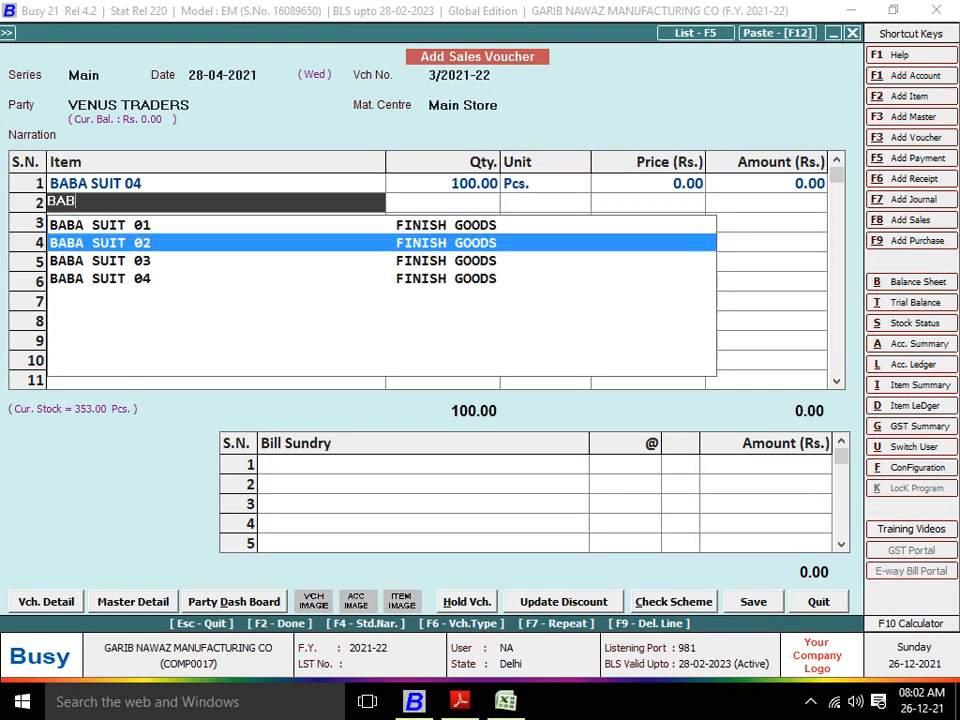
pyautogui.press('Return')
pyautogui.hotkey('alt', 'Tab')
pyautogui.hotkey('alt', 'Tab')
pyautogui.write('40')
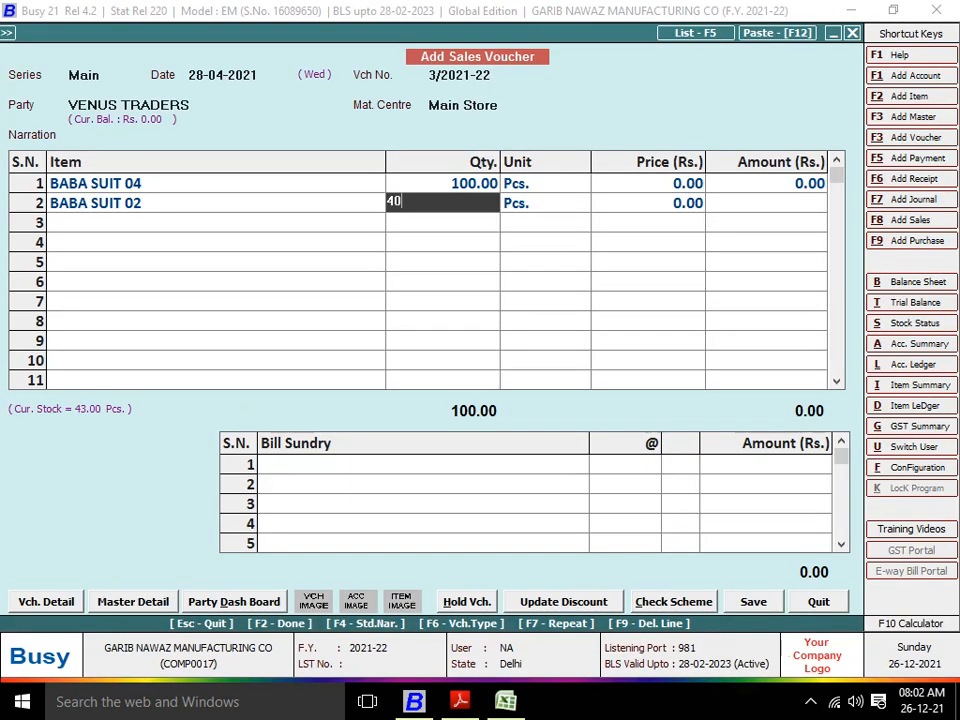
pyautogui.press('Return')
pyautogui.press('Return')
pyautogui.press('Return')
# Add BABA SUIT 03 as the third item with a quantity of 50, following the PDF invoice
pyautogui.hotkey('alt', 'Tab')
pyautogui.hotkey('alt', 'Tab')
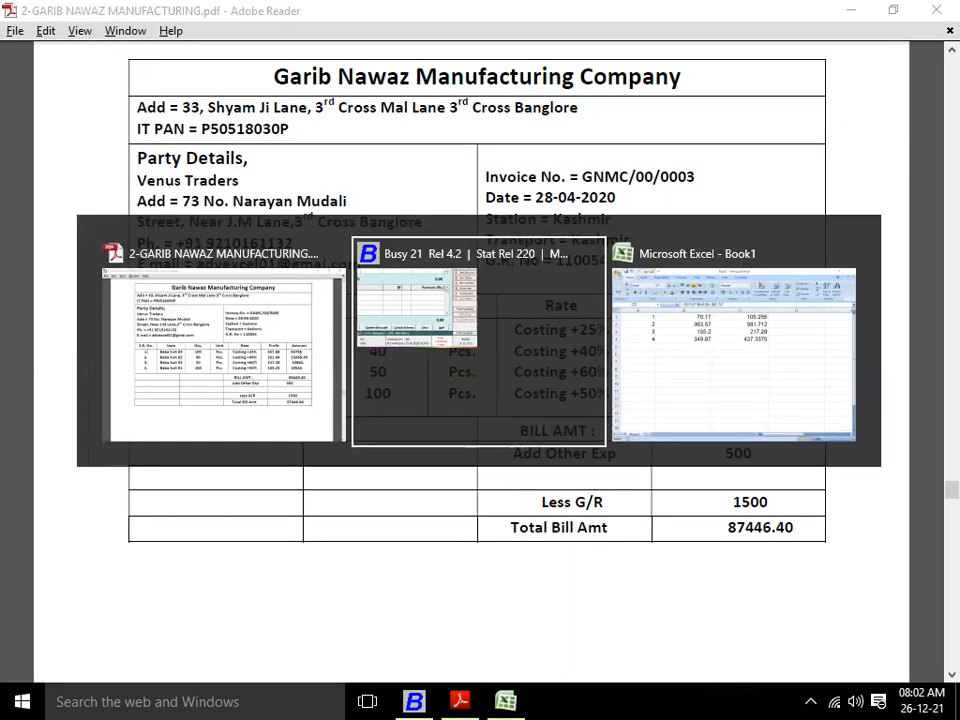
pyautogui.write('BAB')
pyautogui.press('Down')
pyautogui.press('Down')
pyautogui.press('Return')
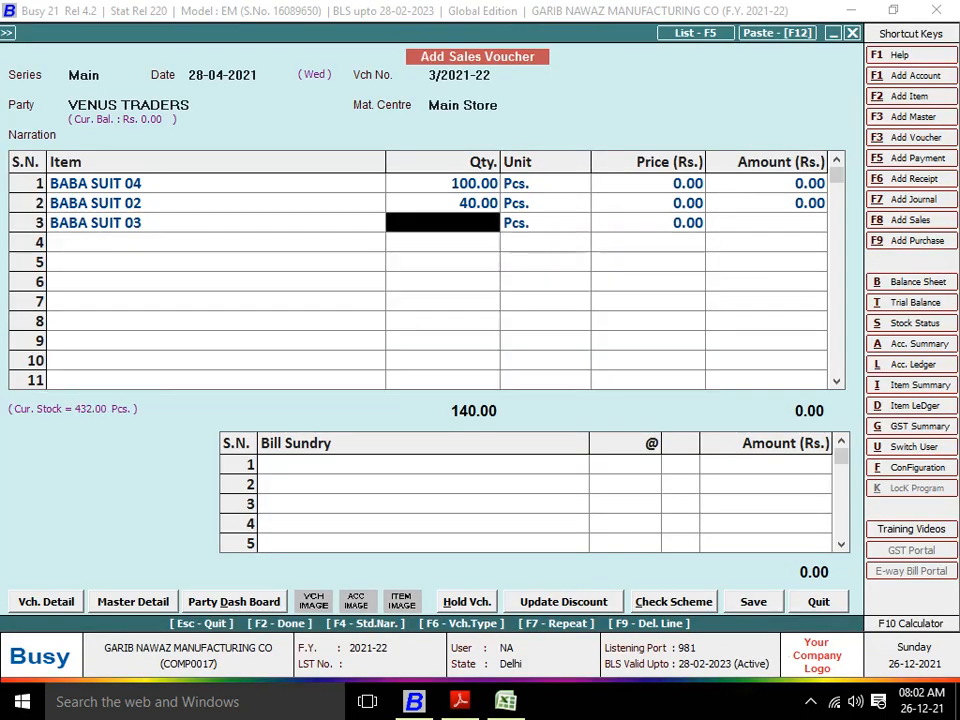
pyautogui.hotkey('alt', 'Tab')
pyautogui.hotkey('alt', 'Tab')
pyautogui.write('50')
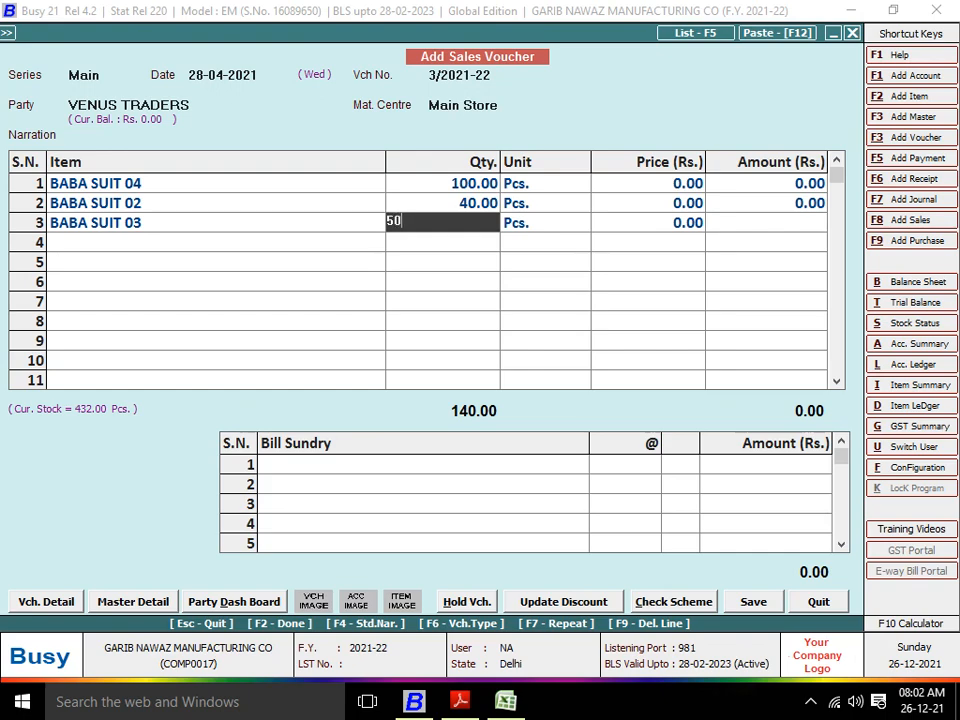
pyautogui.press('Return')
pyautogui.press('Return')
# Add BABA SUIT 01 as the fourth item with a quantity of 100, following the PDF invoice
pyautogui.hotkey('alt', 'Tab')
pyautogui.hotkey('alt', 'Tab')
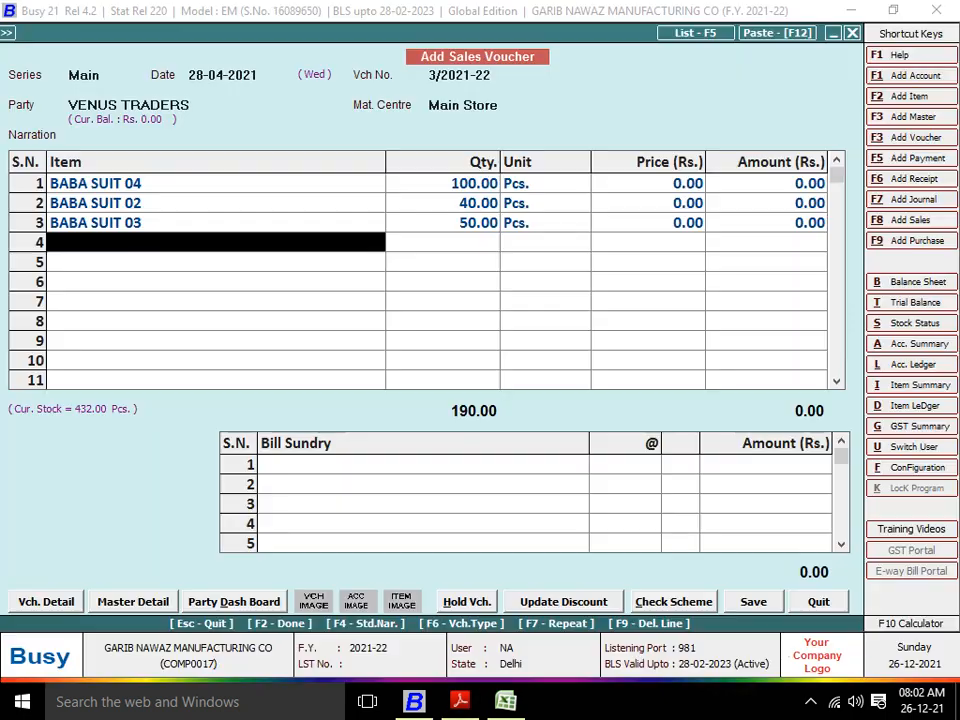
pyautogui.write('bAB')
pyautogui.press('Down')
pyautogui.press('Up')
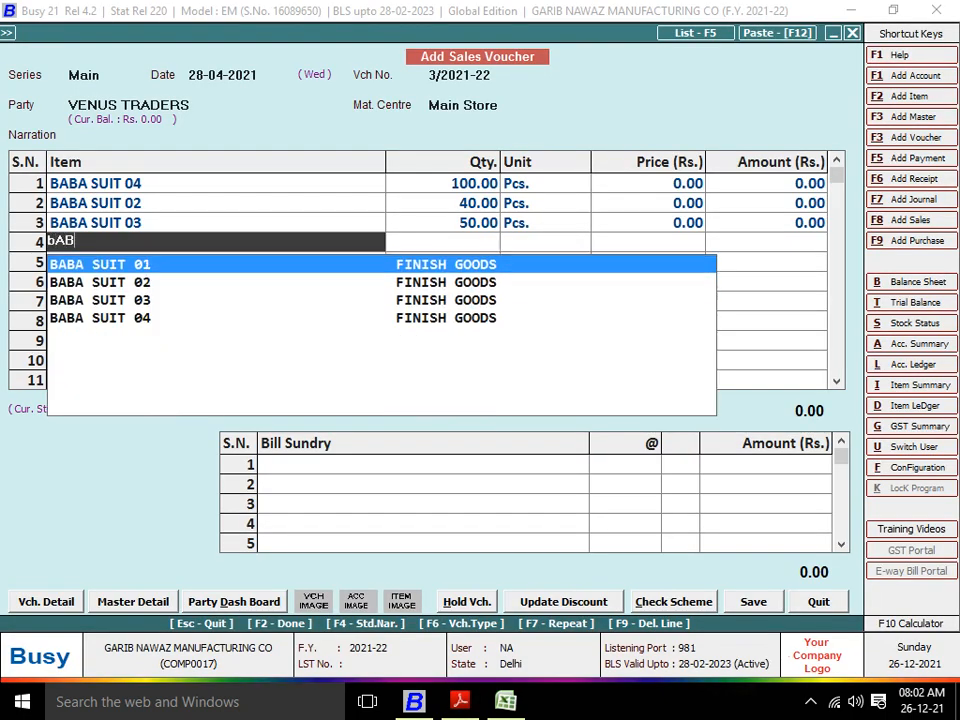
pyautogui.press('Return')
pyautogui.hotkey('alt', 'Tab')
pyautogui.hotkey('alt', 'Tab')
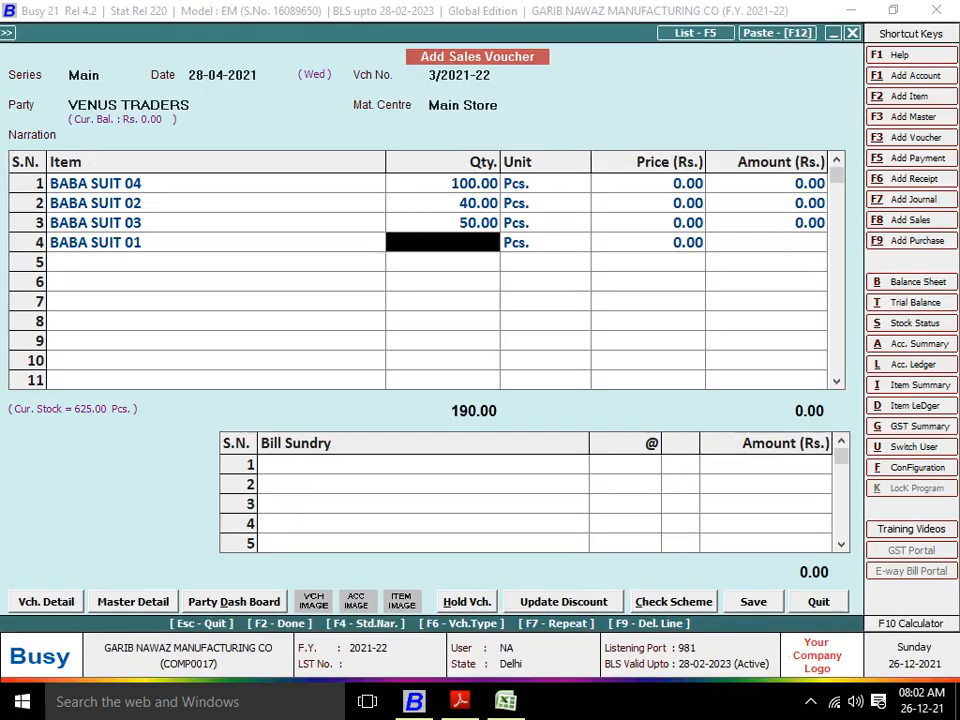
pyautogui.write('100')
pyautogui.press('Return')
# Go back to the first item row and set the price of BABA SUIT 04 to 437.33
pyautogui.press('Up')
pyautogui.press('Up')
pyautogui.press('Up')
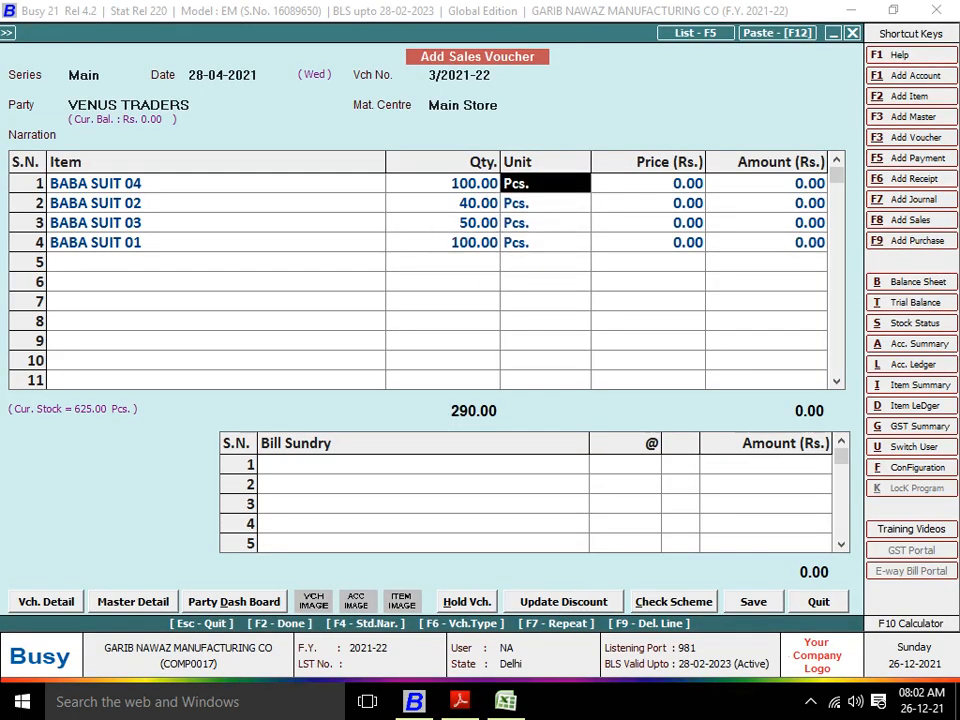
pyautogui.press('Return')
pyautogui.hotkey('alt', 'Tab')
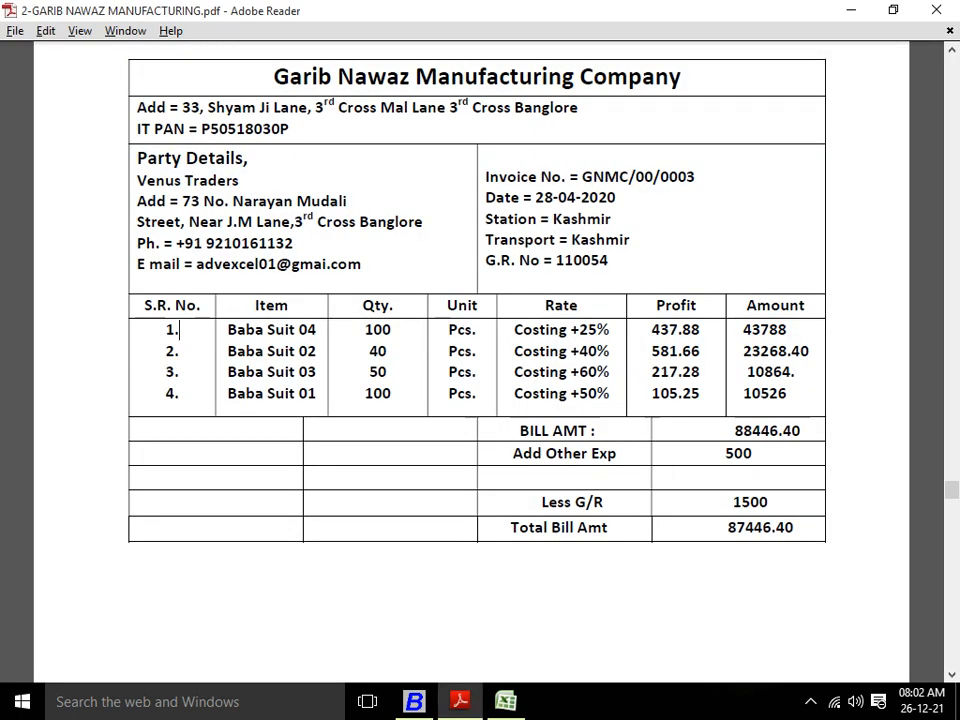
pyautogui.hotkey('alt', 'Tab')
pyautogui.write('43')
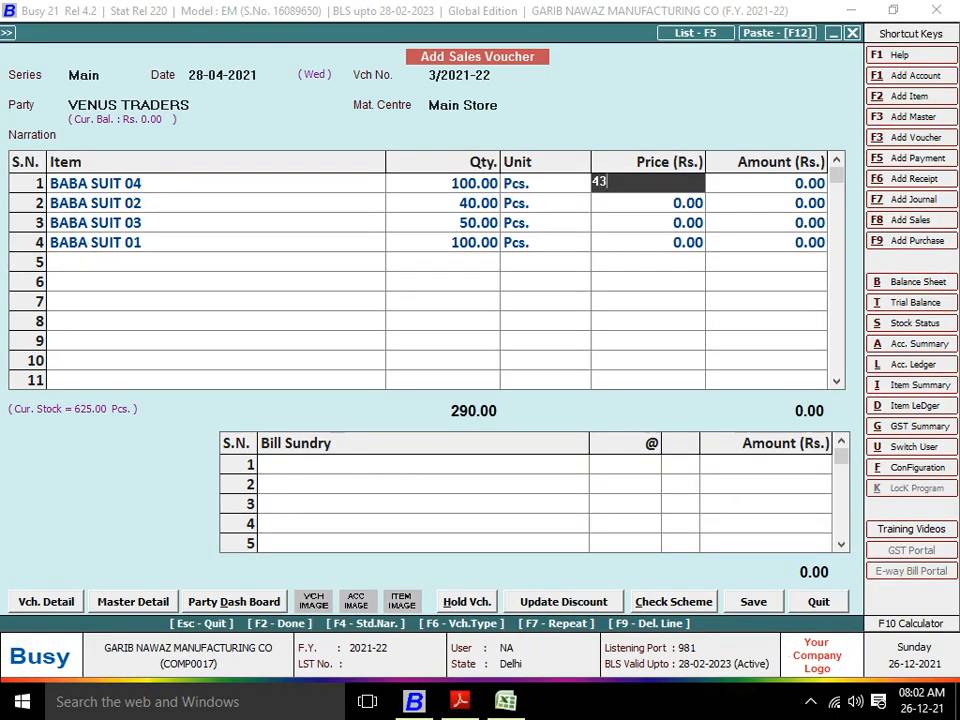
pyautogui.write('7.33')
pyautogui.press('Return')
# Set the price of BABA SUIT 02 to 581.66, checking the rate in the PDF invoice
pyautogui.press('Left')
pyautogui.press('Down')
pyautogui.hotkey('alt', 'Tab')
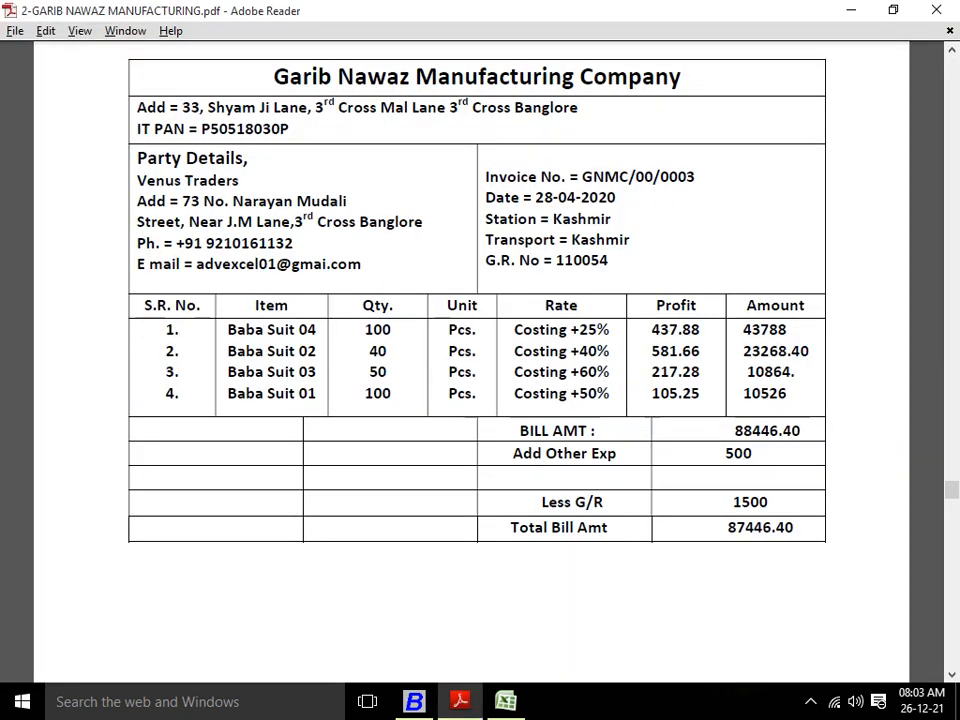
pyautogui.hotkey('alt', 'Tab')
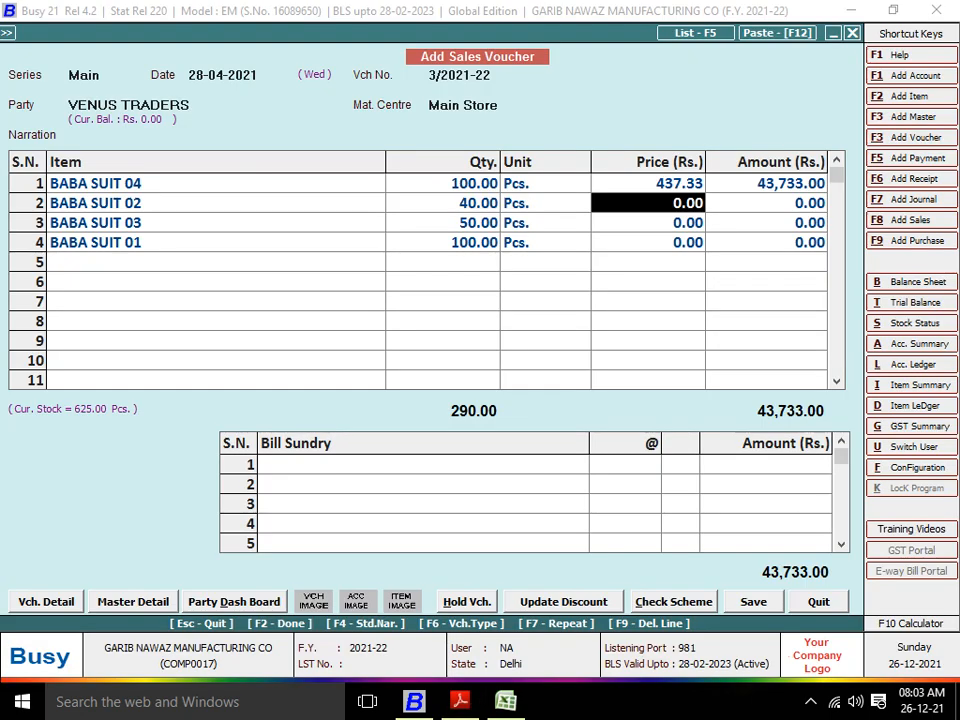
pyautogui.write('581.')
pyautogui.hotkey('alt', 'Tab')
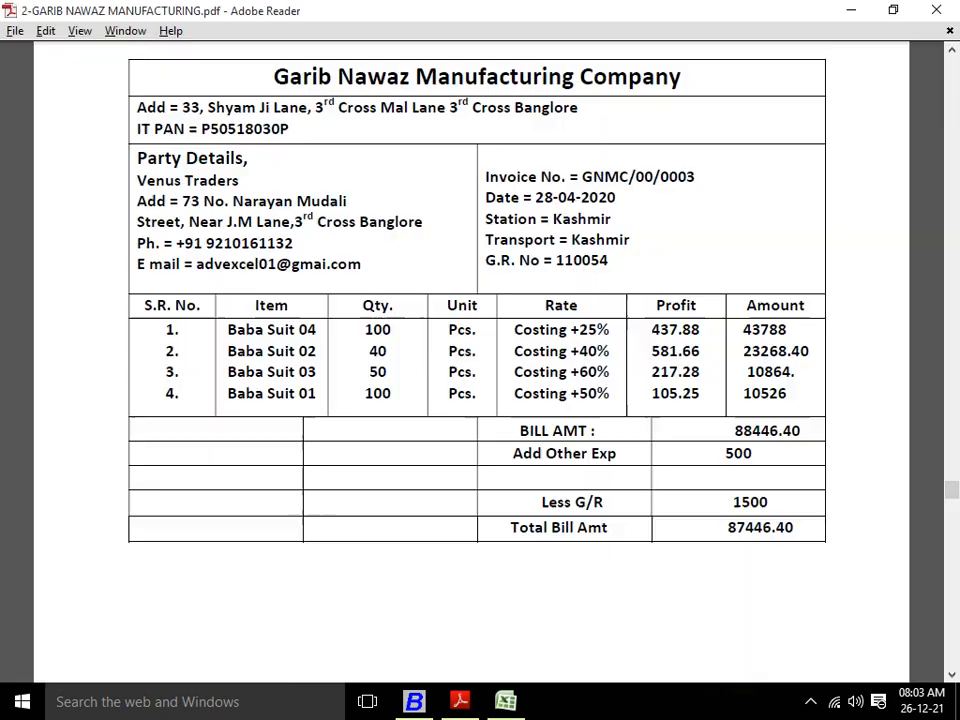
pyautogui.hotkey('alt', 'Tab')
pyautogui.write('66')
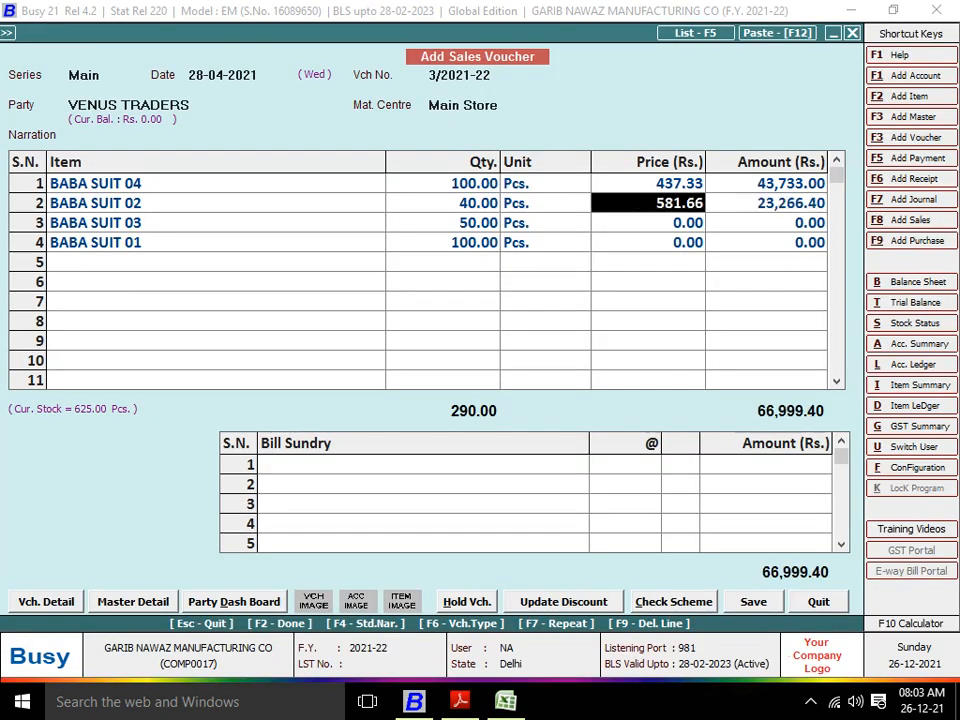
# Set the price of BABA SUIT 03 to 217.28, as given in the PDF invoice
pyautogui.press('Down')
pyautogui.hotkey('alt', 'Tab')
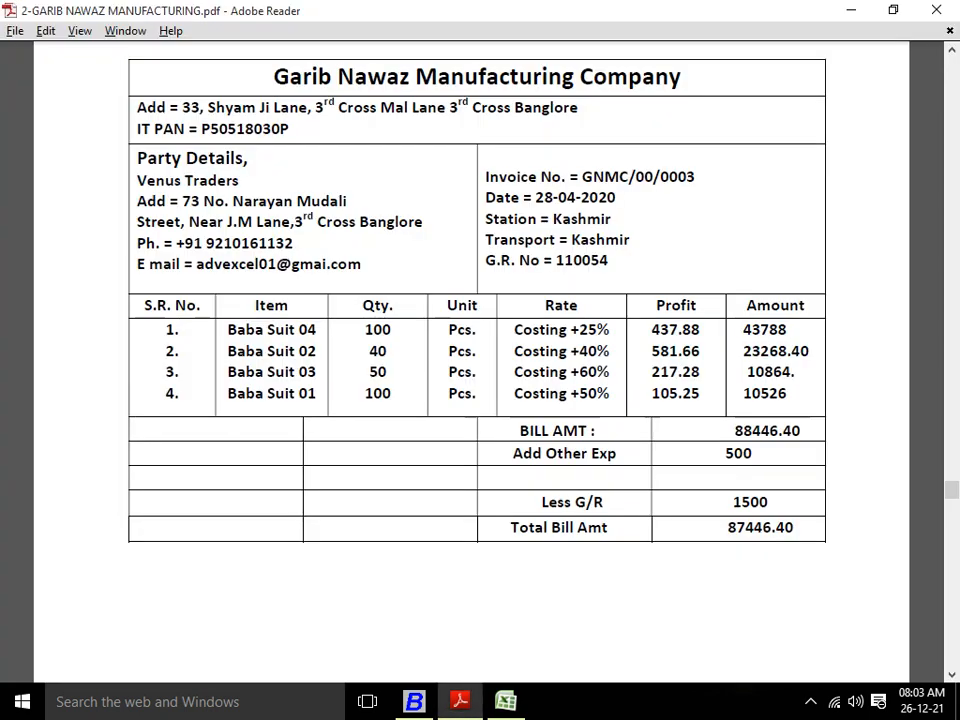
pyautogui.hotkey('alt', 'Tab')
pyautogui.write('217.')
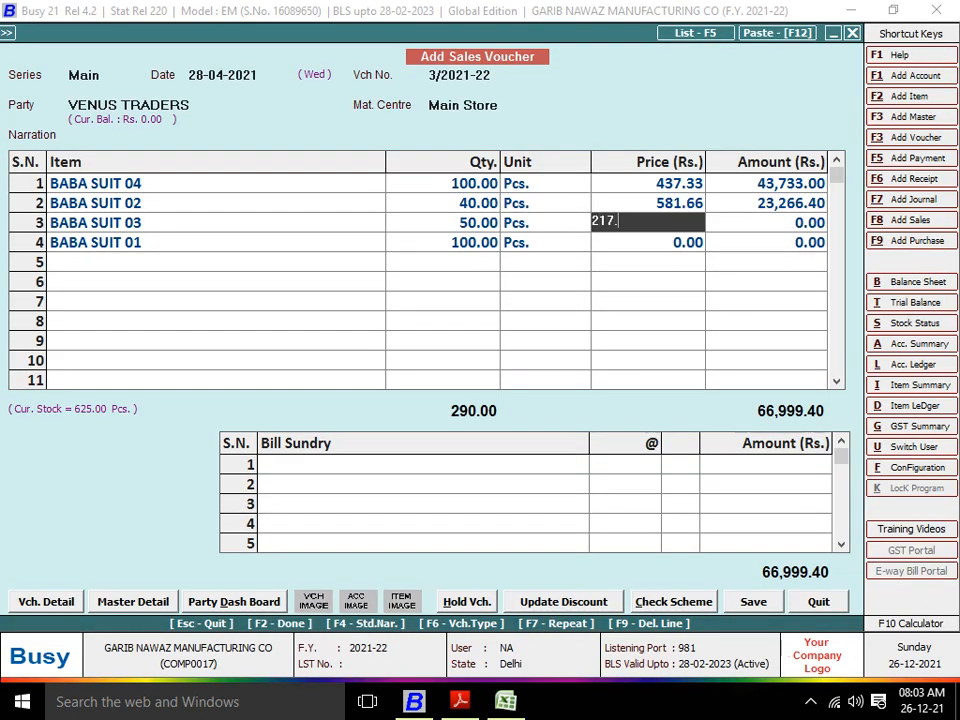
pyautogui.hotkey('alt', 'Tab')
pyautogui.hotkey('alt', 'Tab')
pyautogui.write('28')
pyautogui.press('Return')
pyautogui.press('Return')
# Set the price of BABA SUIT 01 to 105.25, as given in the PDF invoice
pyautogui.hotkey('alt', 'Tab')
pyautogui.hotkey('alt', 'Tab')
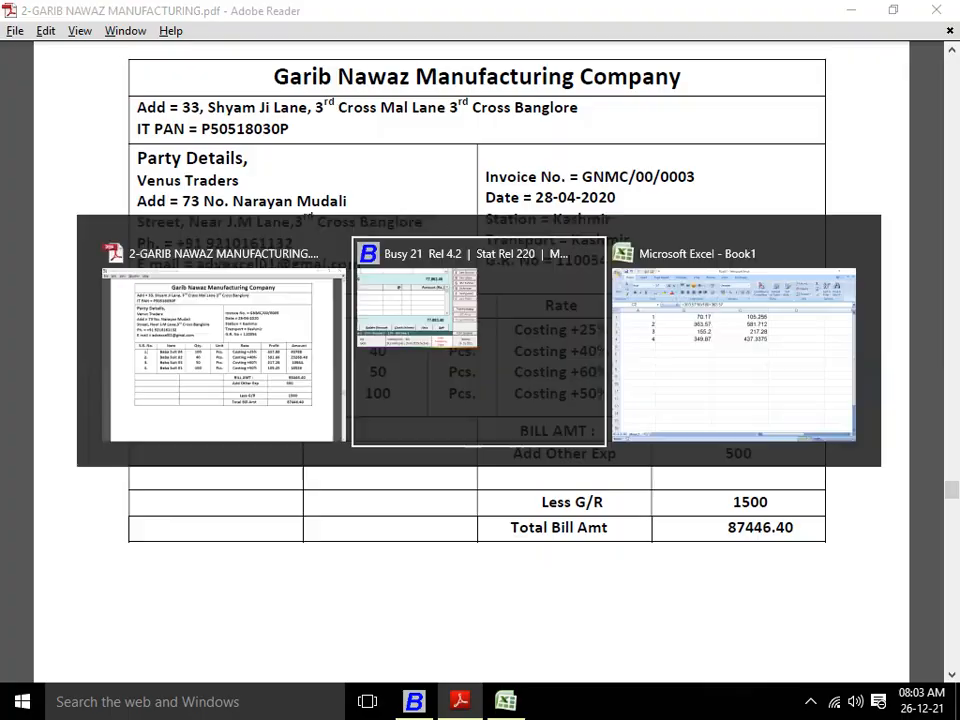
pyautogui.write('105.25')
pyautogui.press('Return')
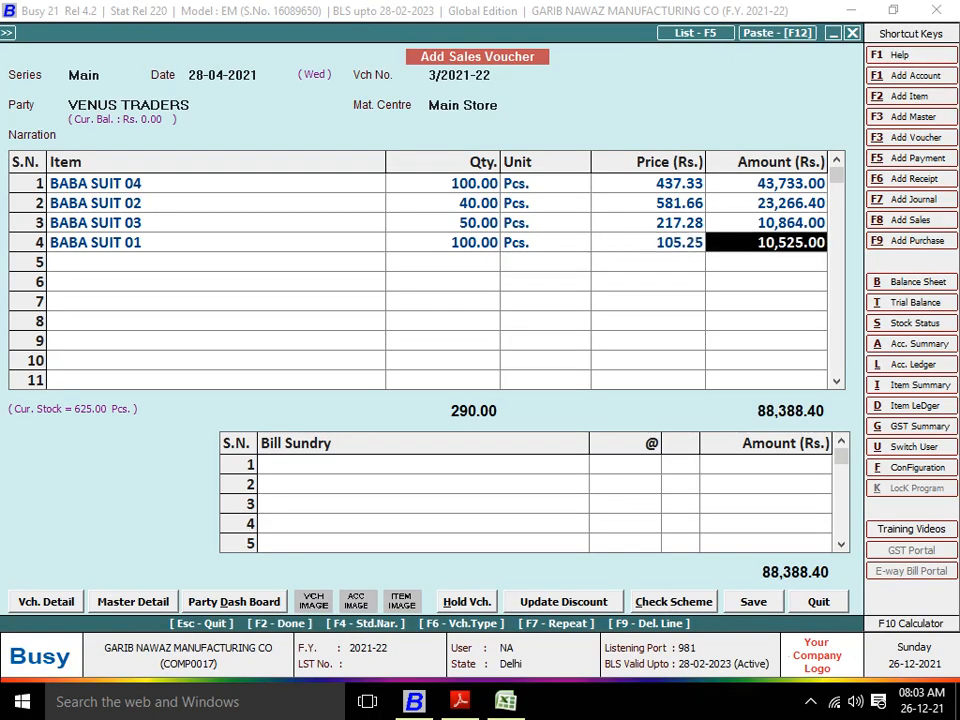
# Move on to the bill sundries and add OTHER CHARGES of 500 for the invoice's other expenses
pyautogui.press('Return')
pyautogui.press('Return')
pyautogui.hotkey('alt', 'Tab')
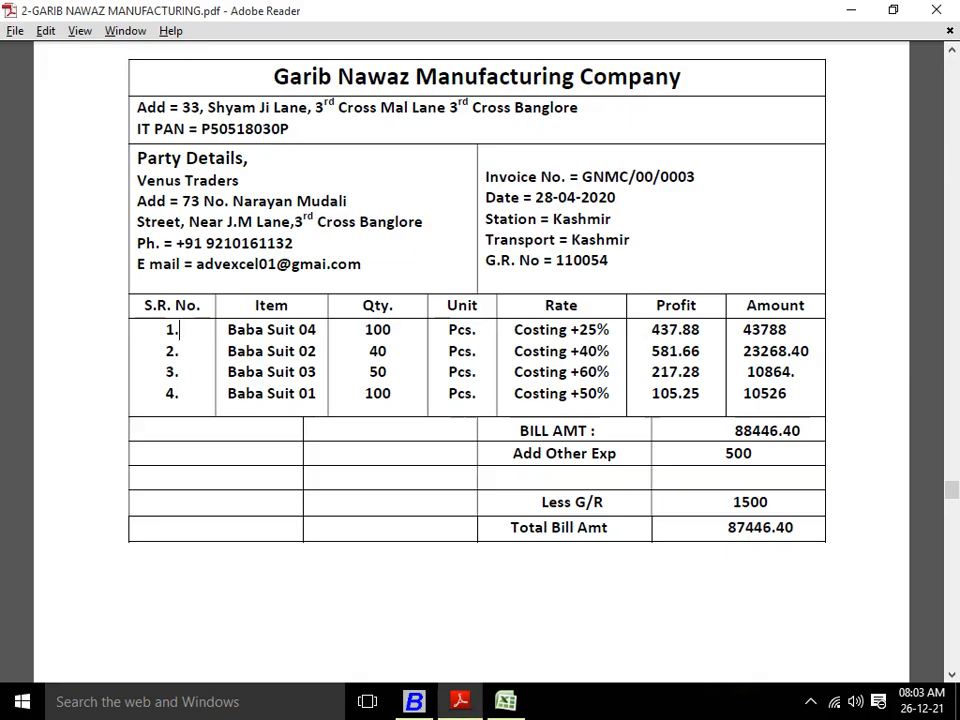
pyautogui.hotkey('alt', 'Tab')
pyautogui.hotkey('alt', 'Tab')
pyautogui.hotkey('alt', 'Tab')
pyautogui.write('oH')
pyautogui.press('Return')
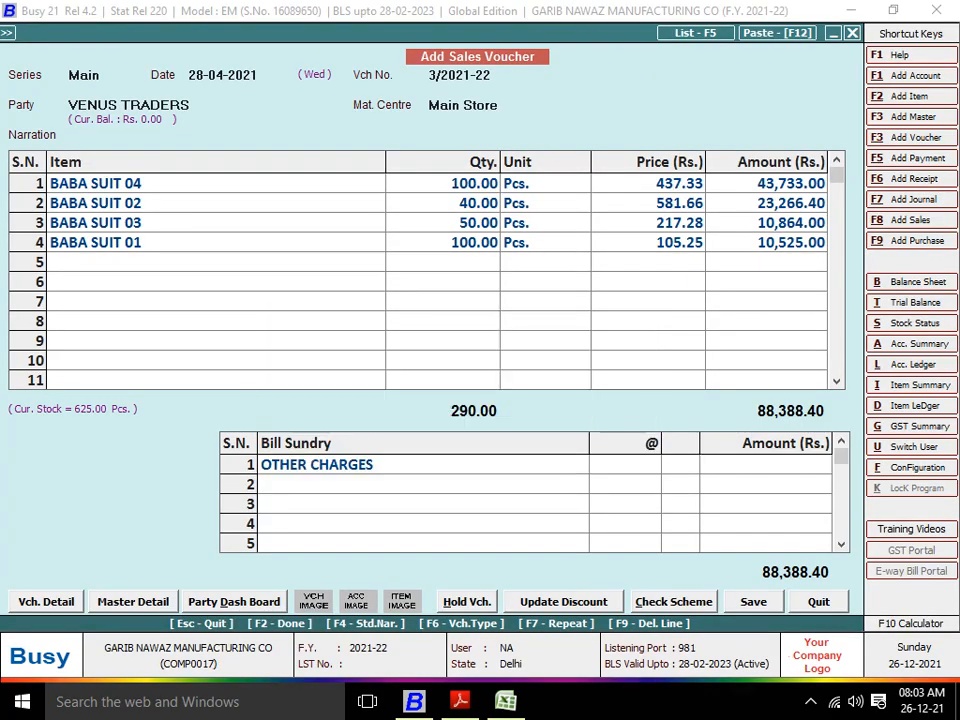
pyautogui.hotkey('alt', 'Tab')
pyautogui.hotkey('alt', 'Tab')
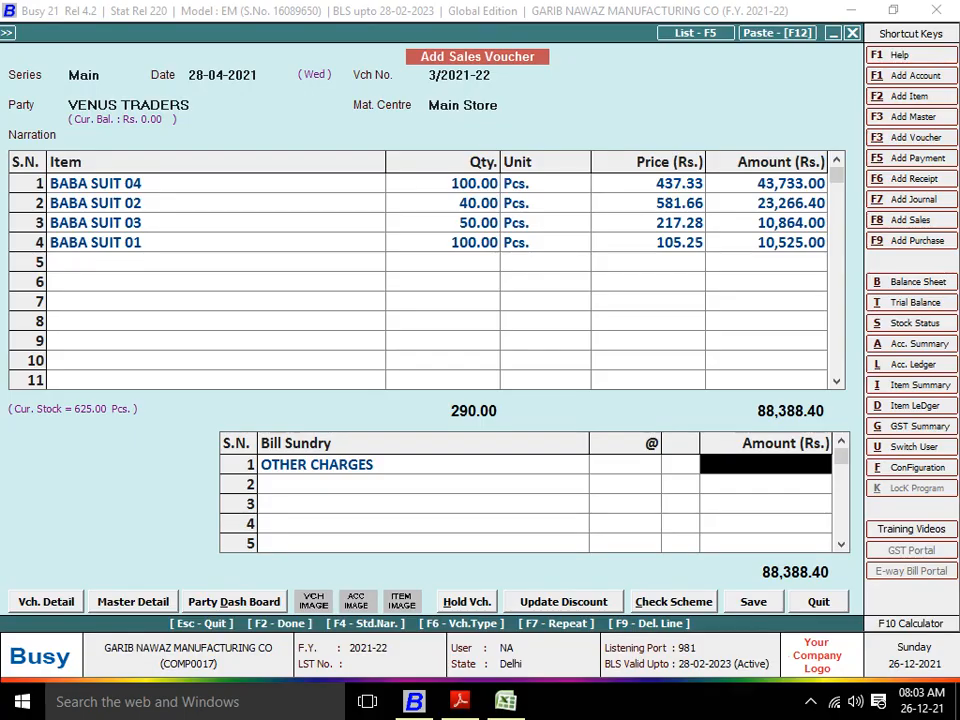
pyautogui.write('500')
pyautogui.press('Return')
# Add a Discount bill sundry of 1500 for the invoice's Less G/R amount, leaving its percentage blank
pyautogui.hotkey('alt', 'Tab')
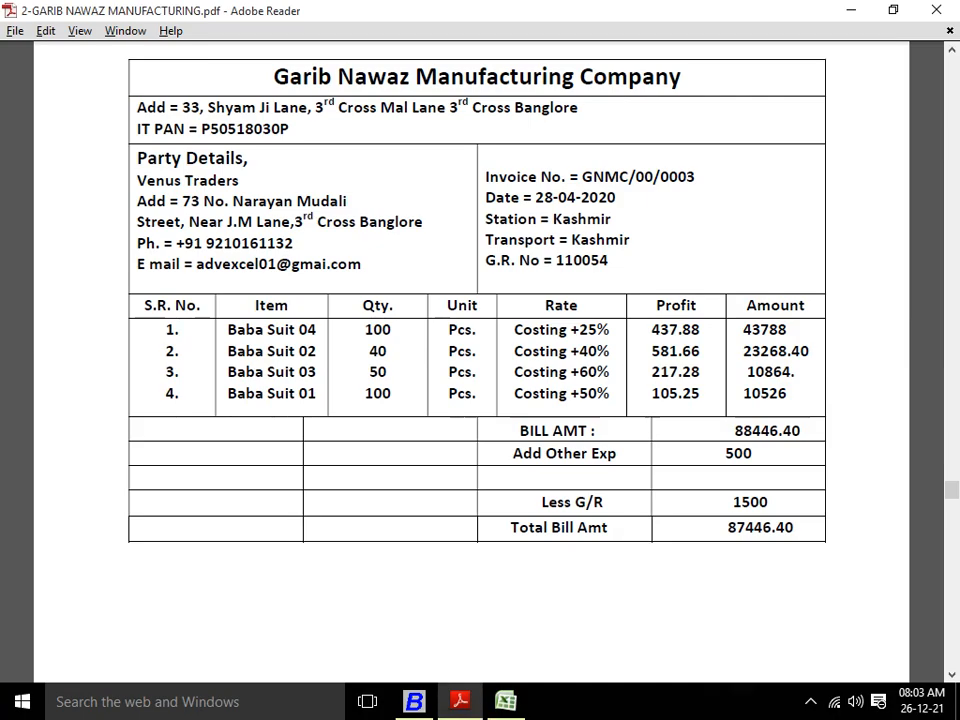
pyautogui.hotkey('alt', 'Tab')
pyautogui.write('di')
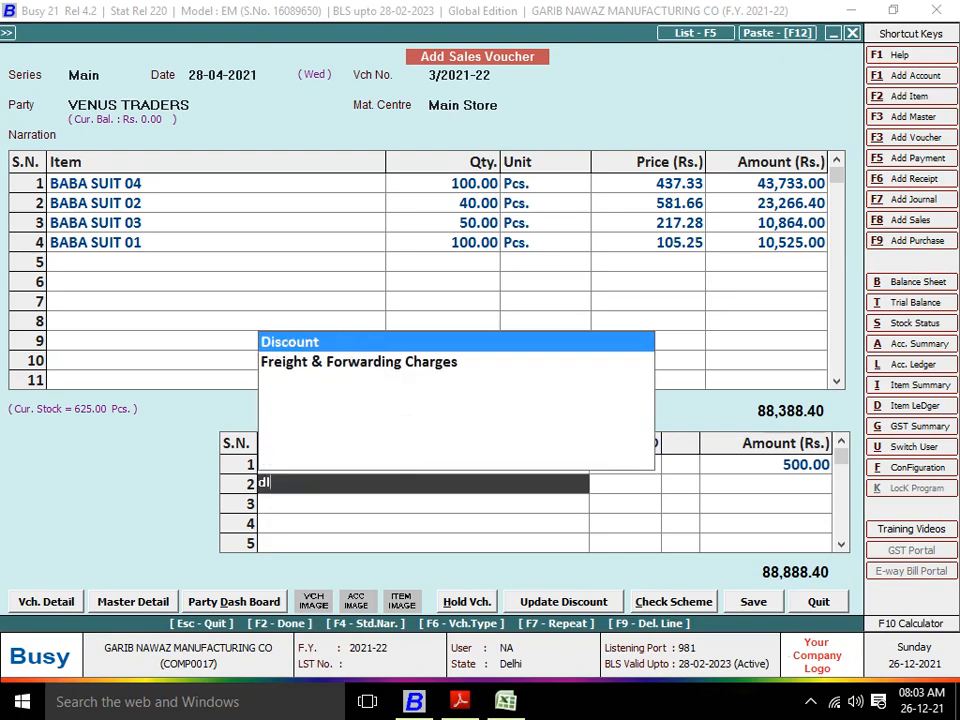
pyautogui.press('Return')
pyautogui.press('Return')
pyautogui.hotkey('alt', 'Tab')
pyautogui.hotkey('alt', 'Tab')
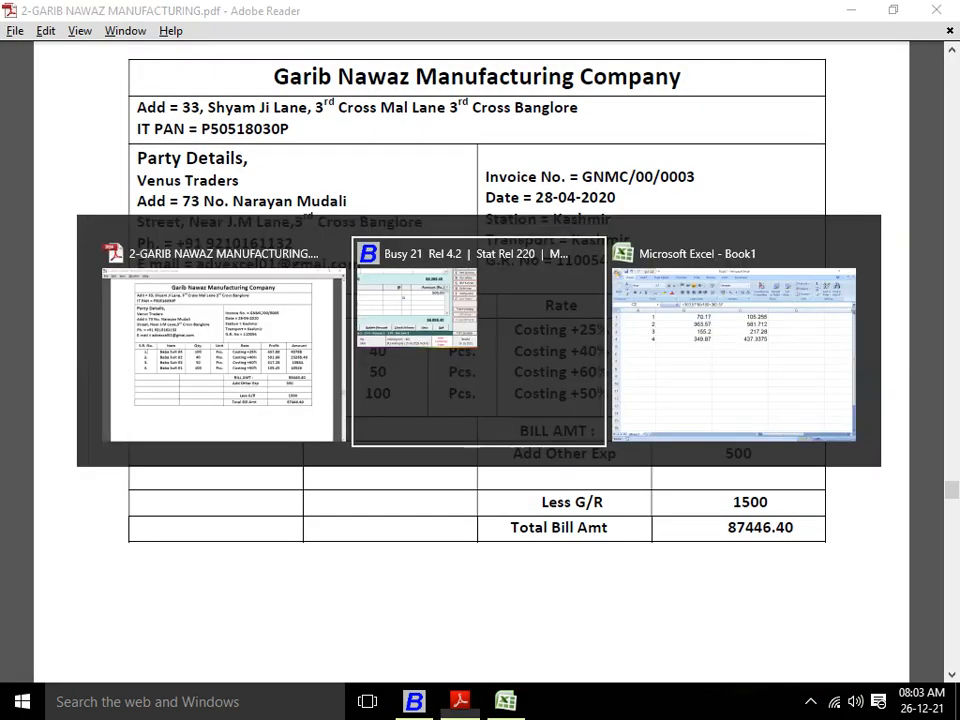
pyautogui.write('1500')
pyautogui.press('Return')
# Compare the voucher's item amounts, bill sundries and total with those in the Venus Traders PDF invoice
pyautogui.hotkey('alt', 'Tab')
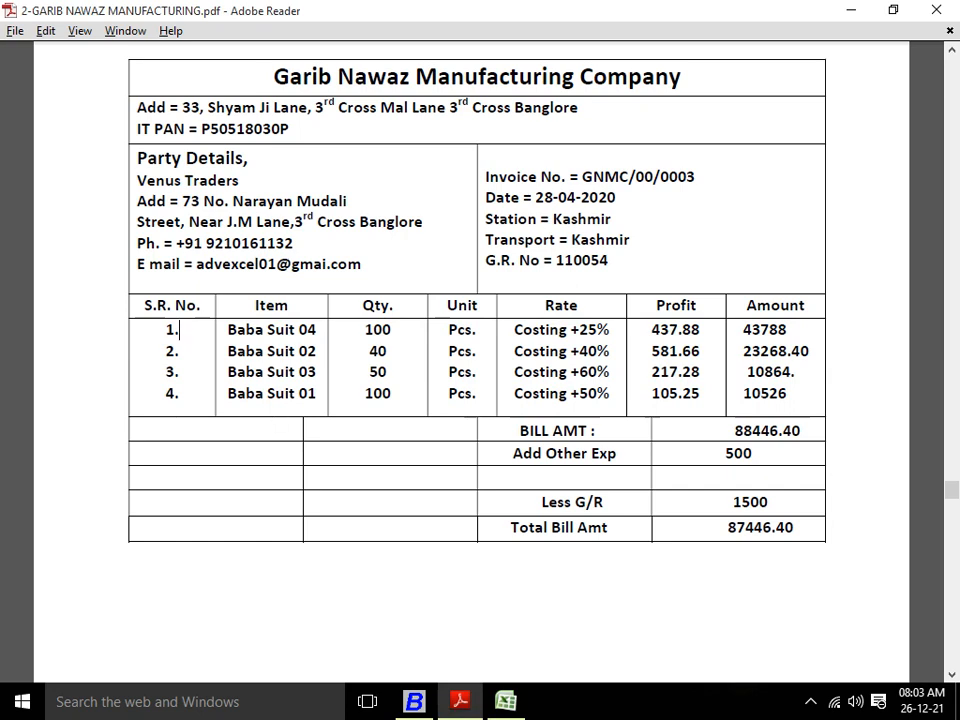
pyautogui.hotkey('alt', 'Tab')
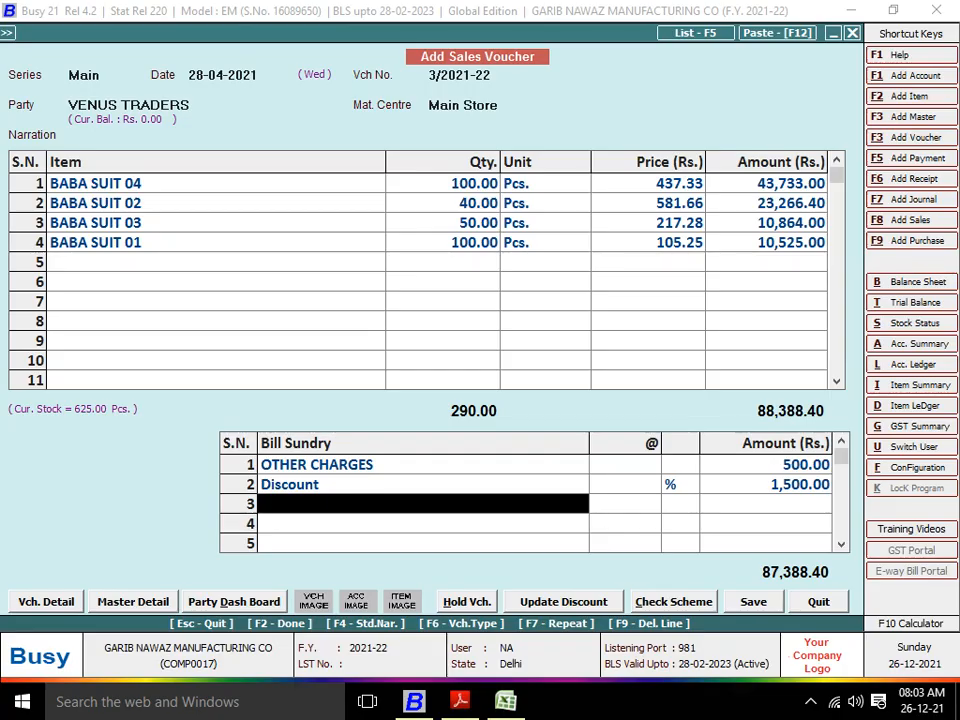
pyautogui.hotkey('alt', 'Tab')
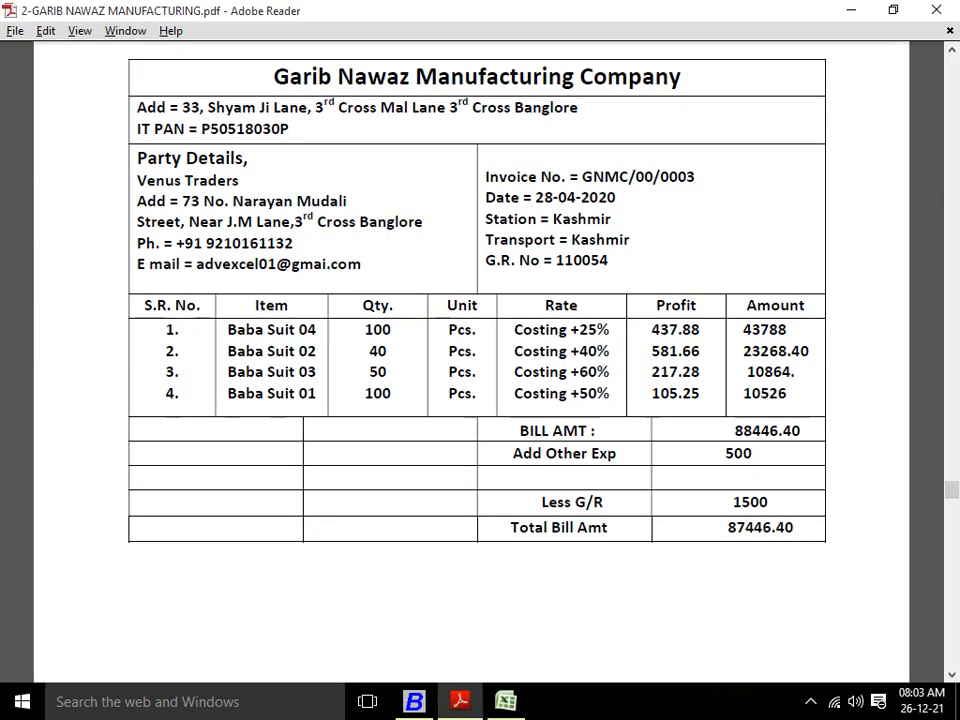
pyautogui.hotkey('alt', 'Tab')
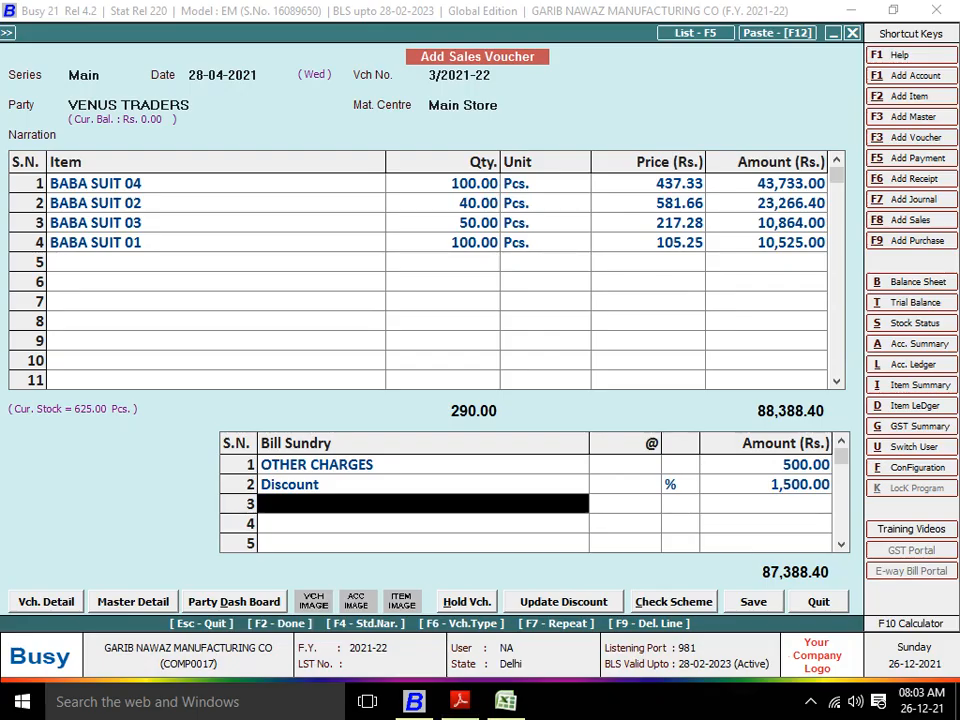
pyautogui.hotkey('alt', 'Tab')
pyautogui.hotkey('alt', 'Tab')
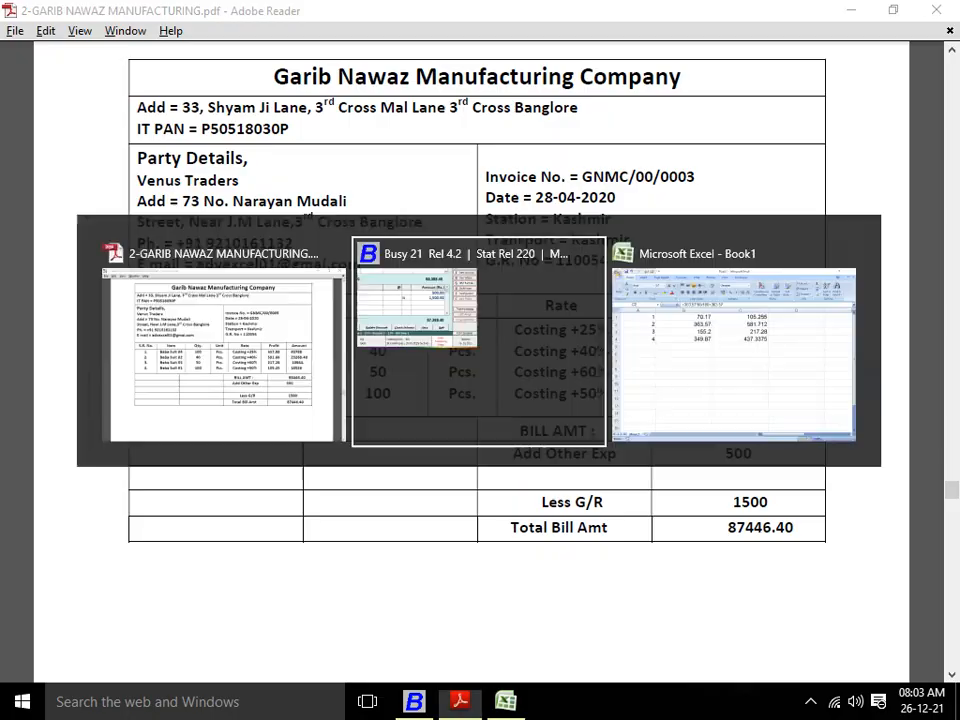
pyautogui.hotkey('alt', 'Tab')
pyautogui.hotkey('alt', 'Tab')
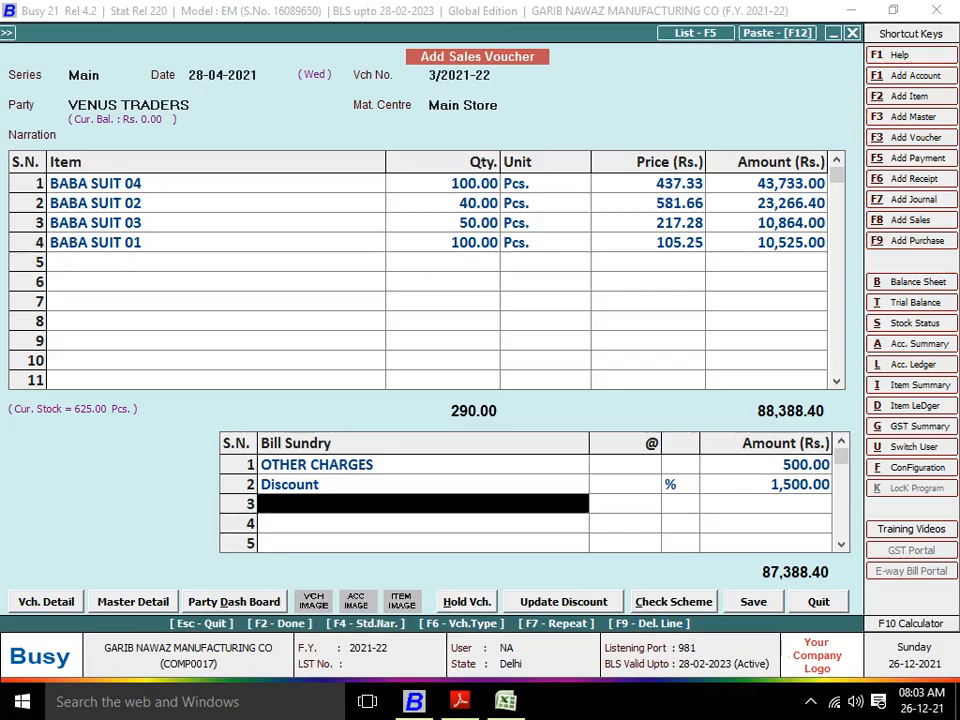
pyautogui.hotkey('alt', 'Tab')
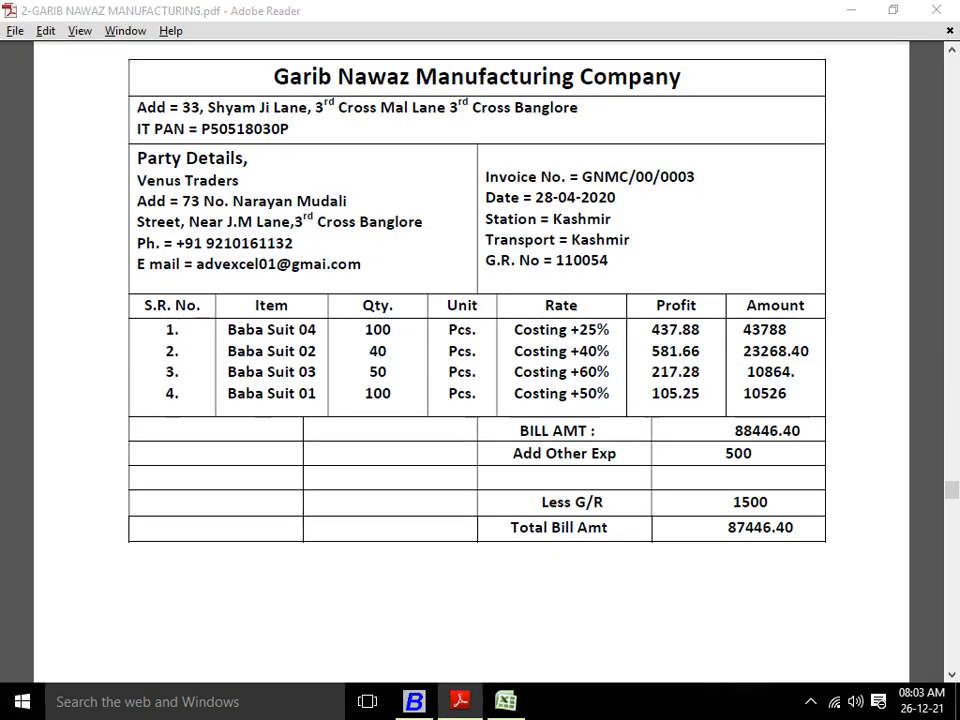
pyautogui.hotkey('alt', 'Tab')
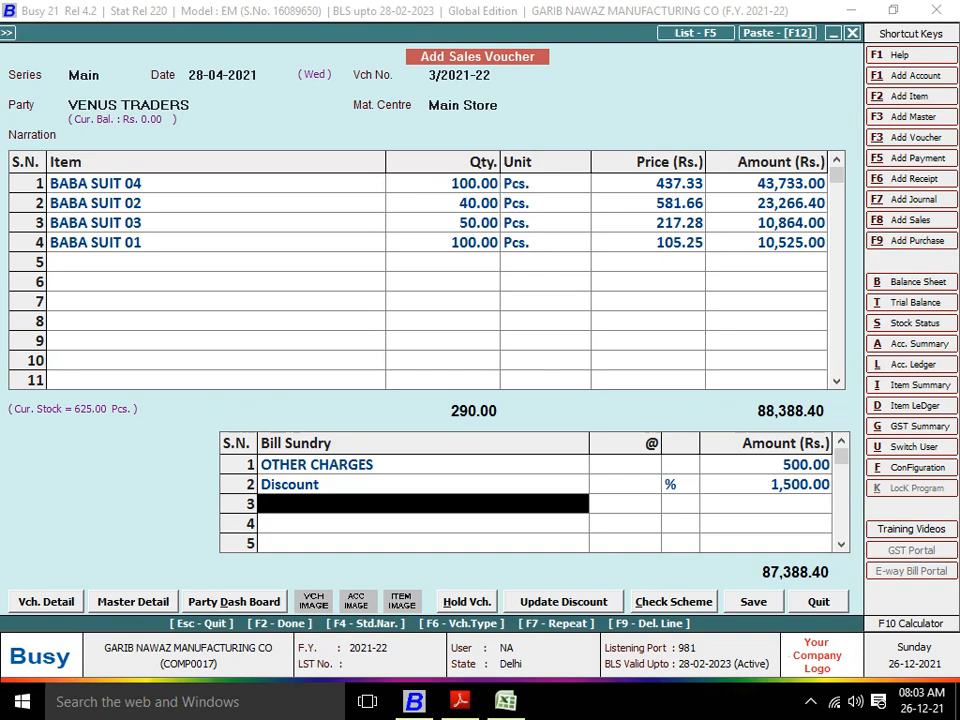
# Save the Venus Traders sales voucher dated 28-04-2021 with its four items, other charges and discount
pyautogui.press('F2')
pyautogui.press('F2')
pyautogui.press('F2')
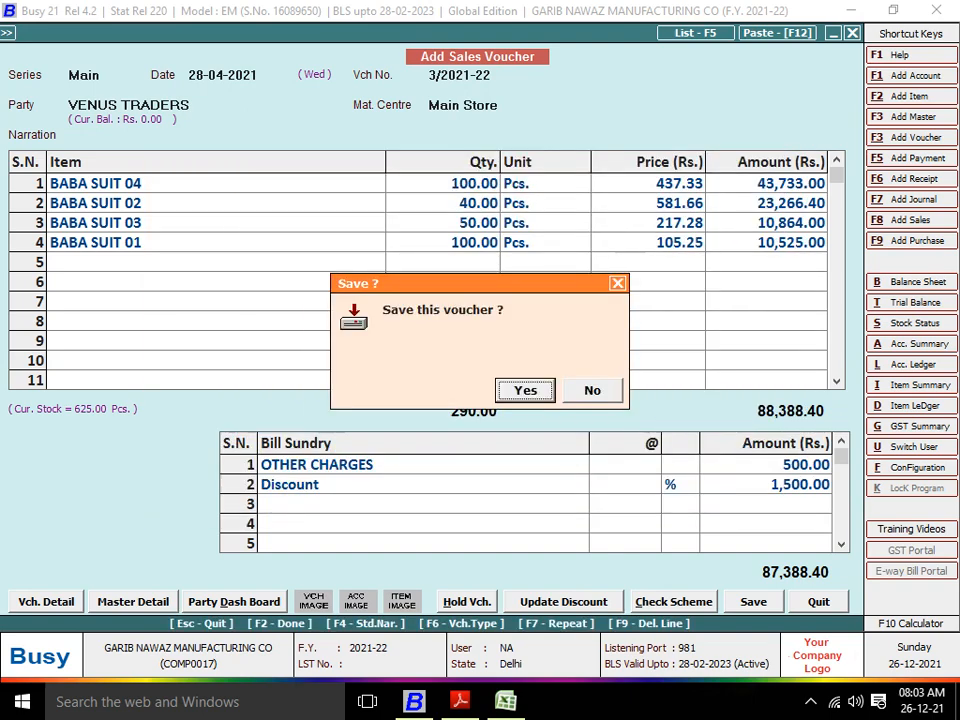
pyautogui.press('Return')
pyautogui.press('n')
# Switch to the PDF in Adobe Reader and look through the Cash Book, Punjab National Bank statement and Exercise Related Questions after the Venus Traders invoice
pyautogui.hotkey('alt', 'Tab')
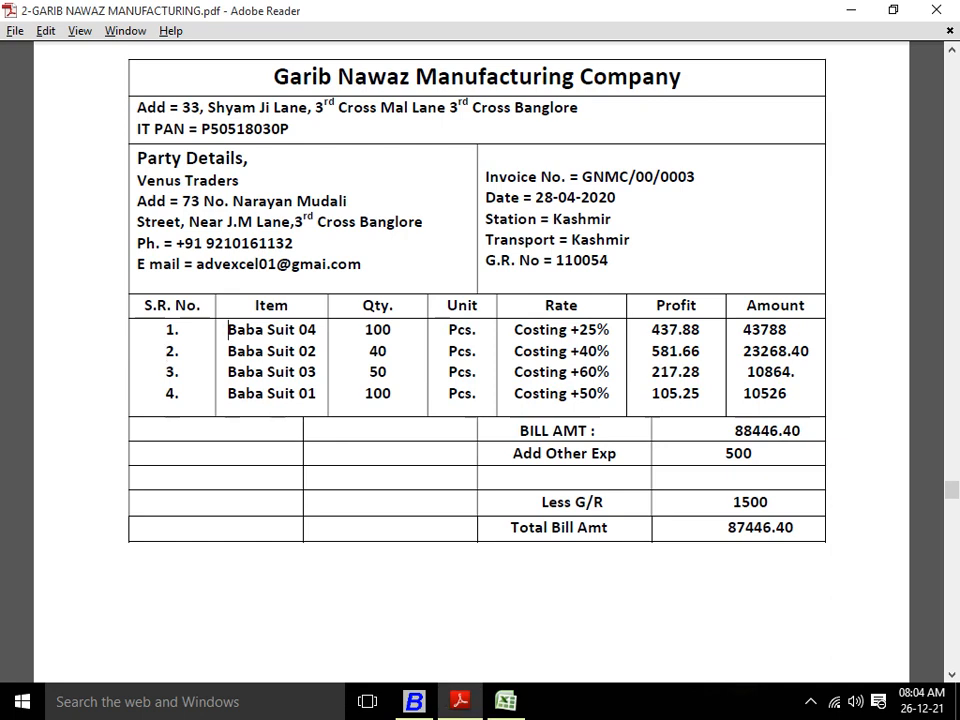
pyautogui.scroll(-5, 171, 247)
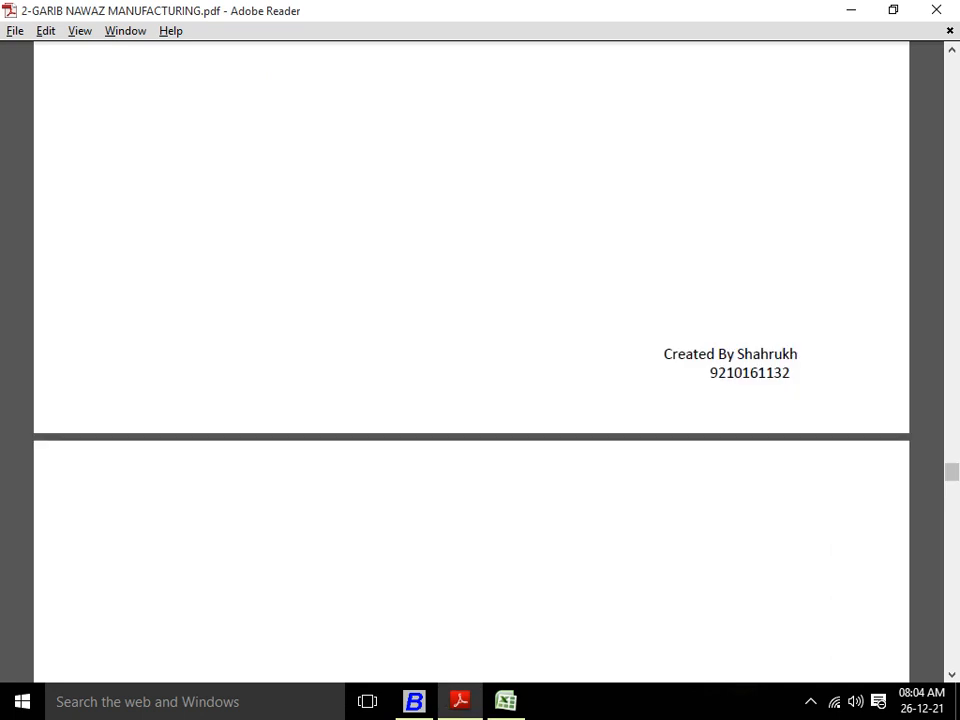
pyautogui.scroll(-8, 229, 390)
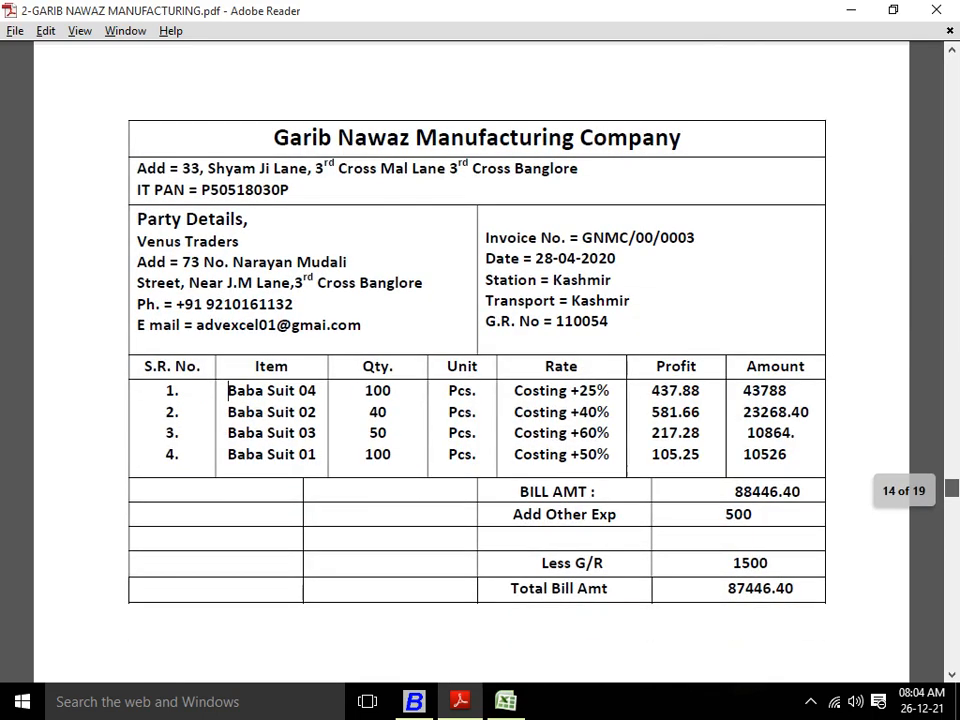
pyautogui.scroll(-10, 229, 388)
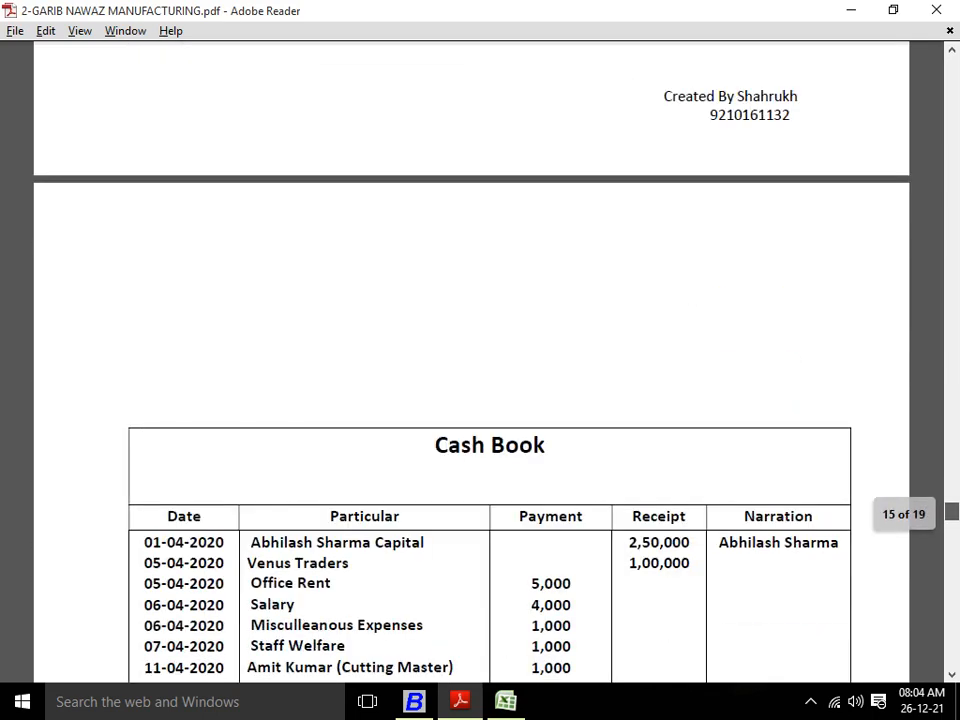
pyautogui.scroll(-1, 490, 400)
pyautogui.scroll(-1, 490, 400)
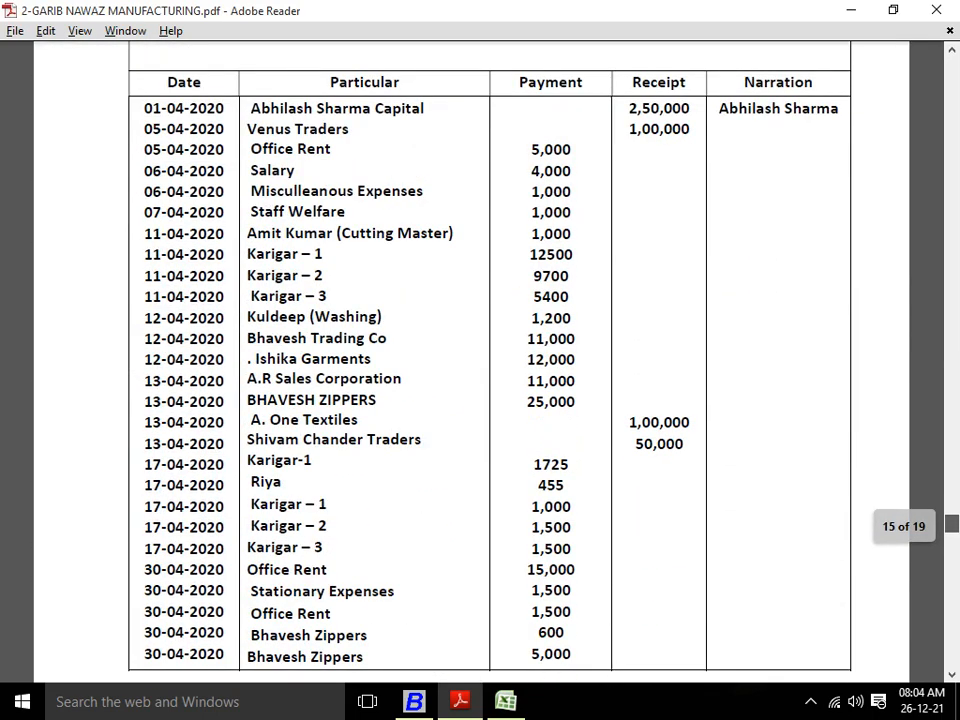
pyautogui.scroll(1, 490, 400)
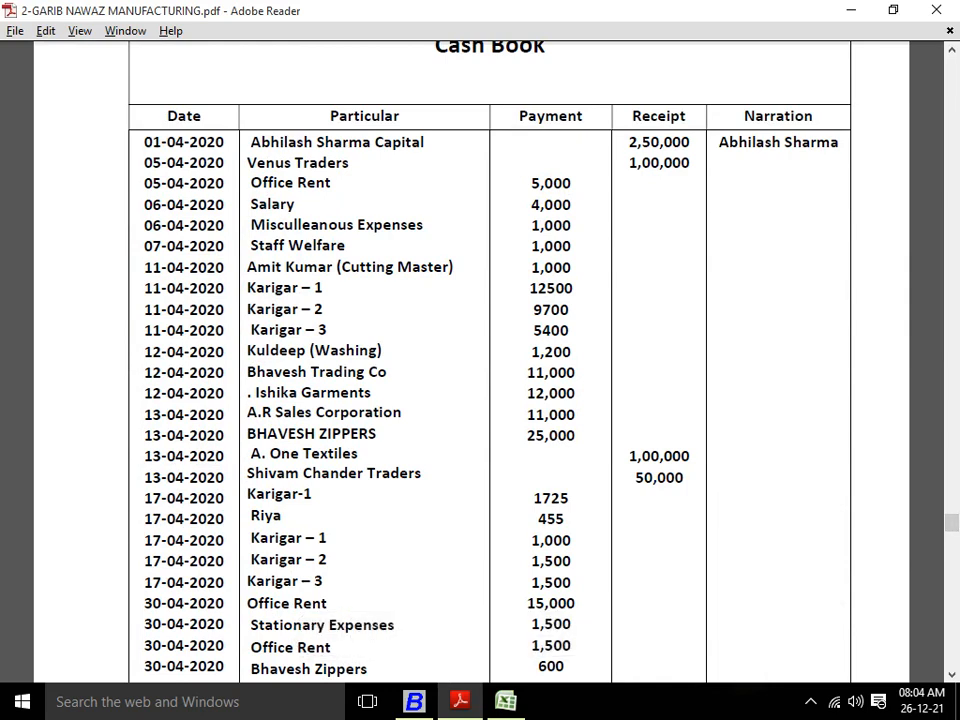
pyautogui.scroll(-15, 470, 360)
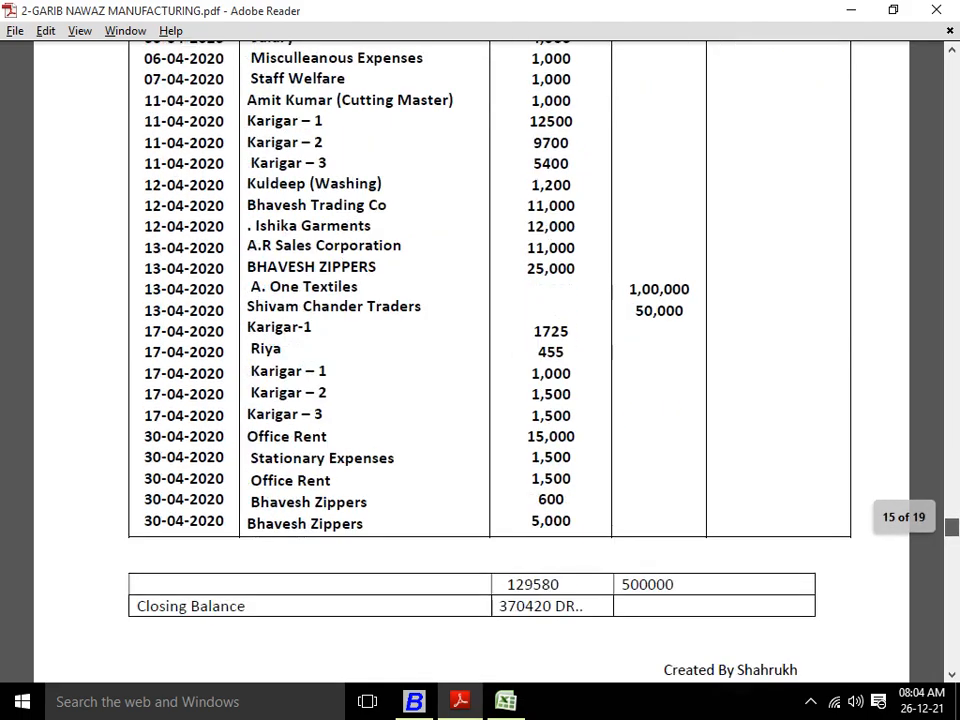
pyautogui.scroll(5, 470, 360)
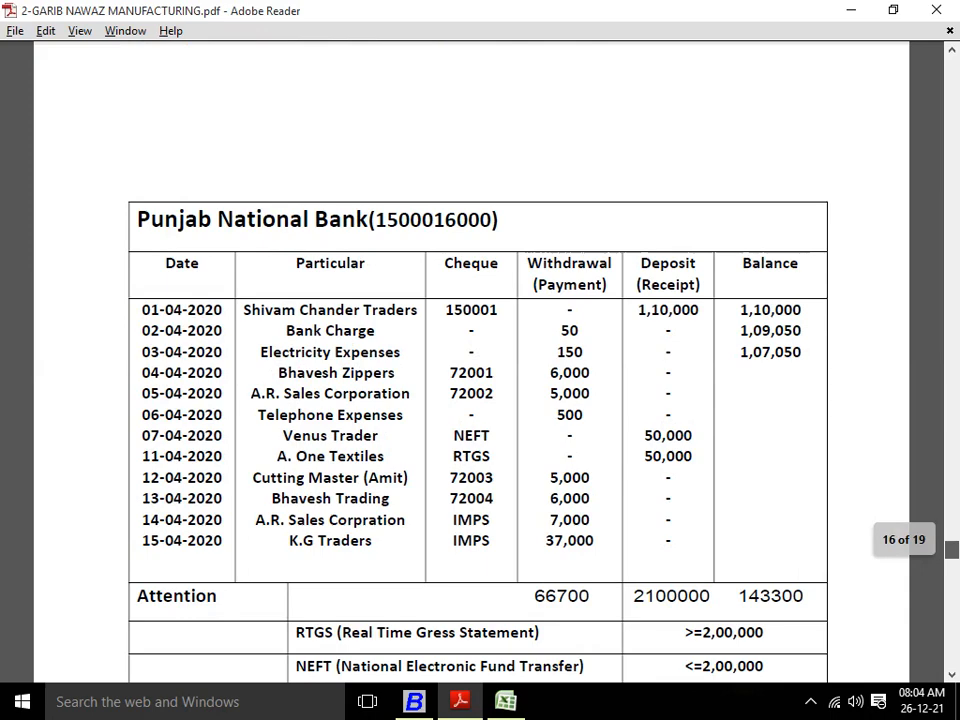
pyautogui.scroll(-10, 470, 360)
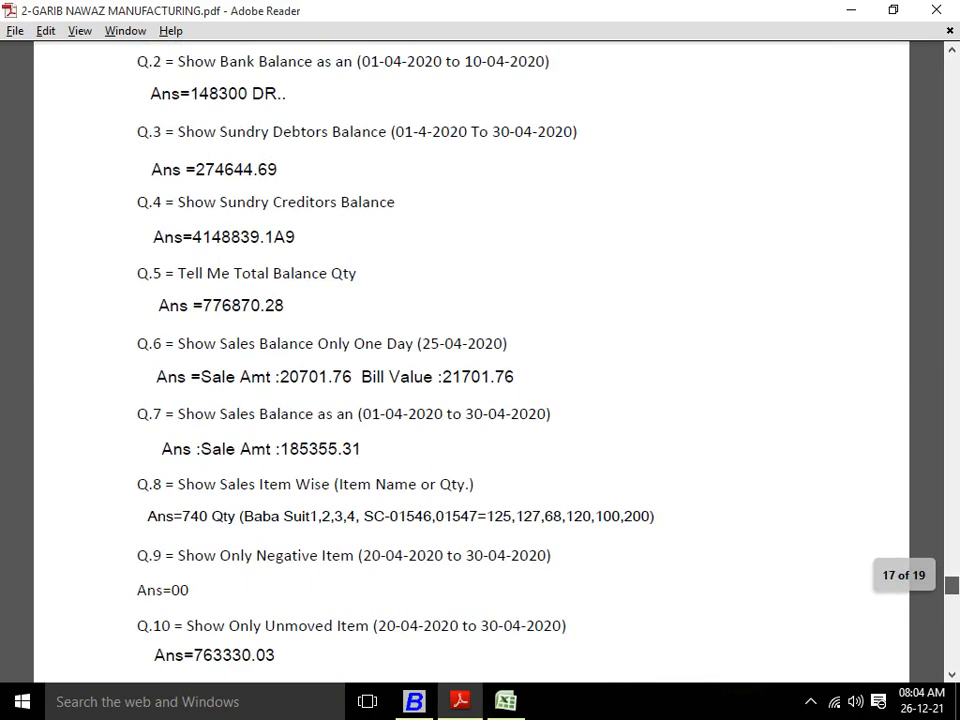
pyautogui.scroll(-5, 470, 360)
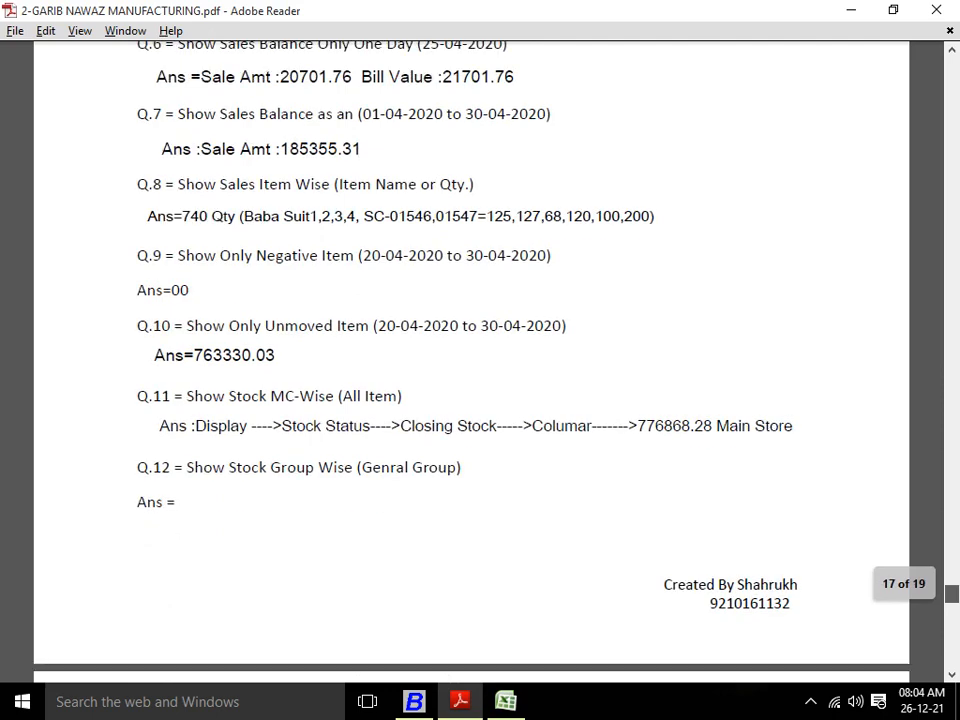
pyautogui.scroll(10, 470, 360)
pyautogui.scroll(-2, 470, 360)
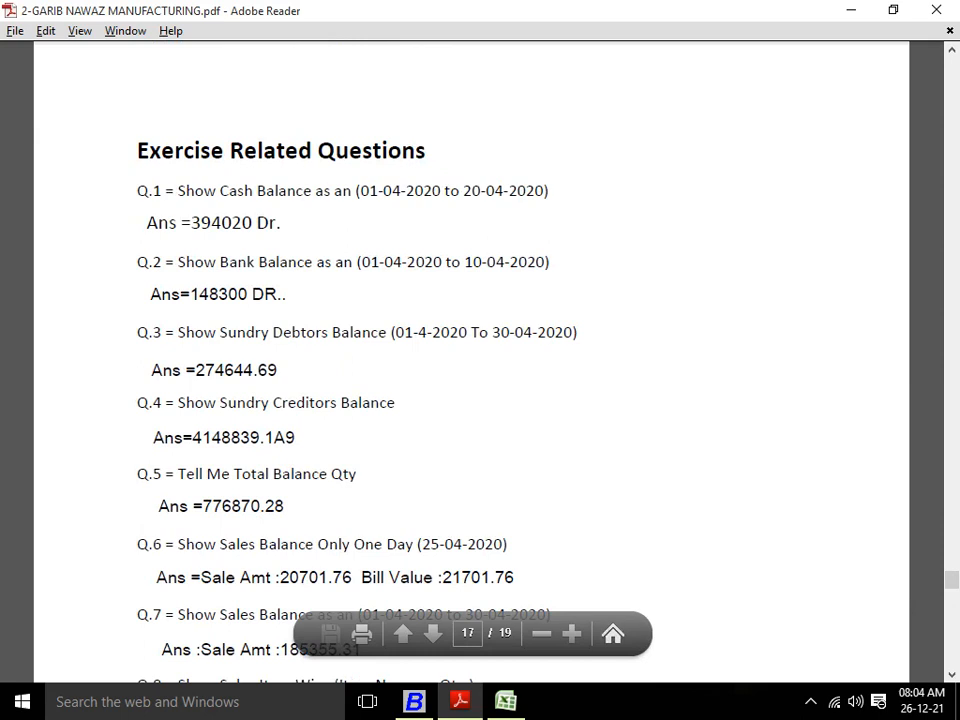
pyautogui.click(810, 701)
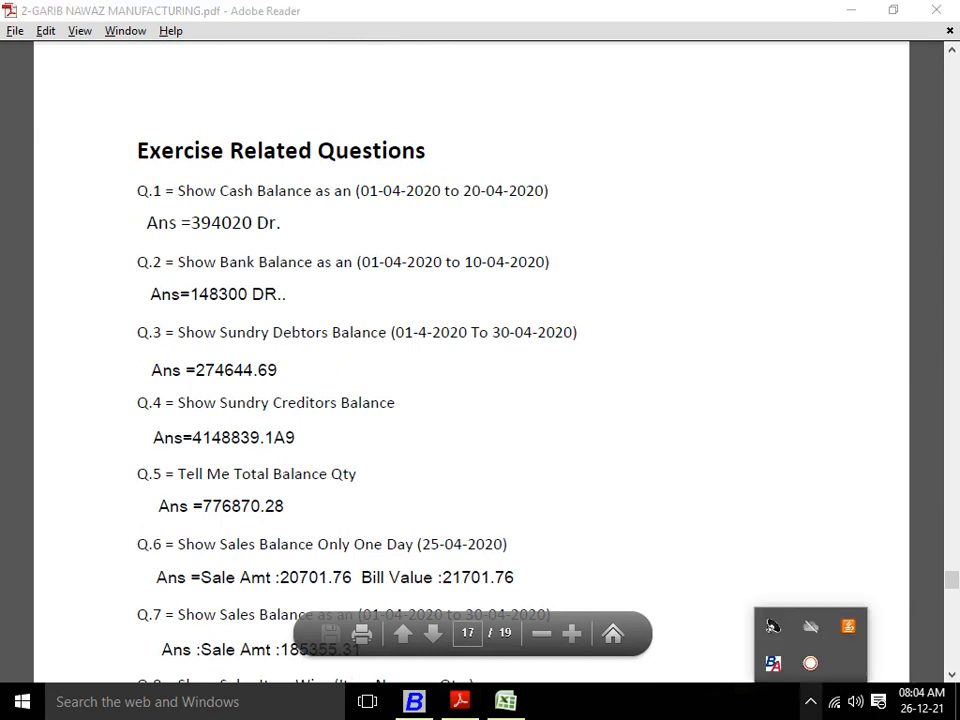